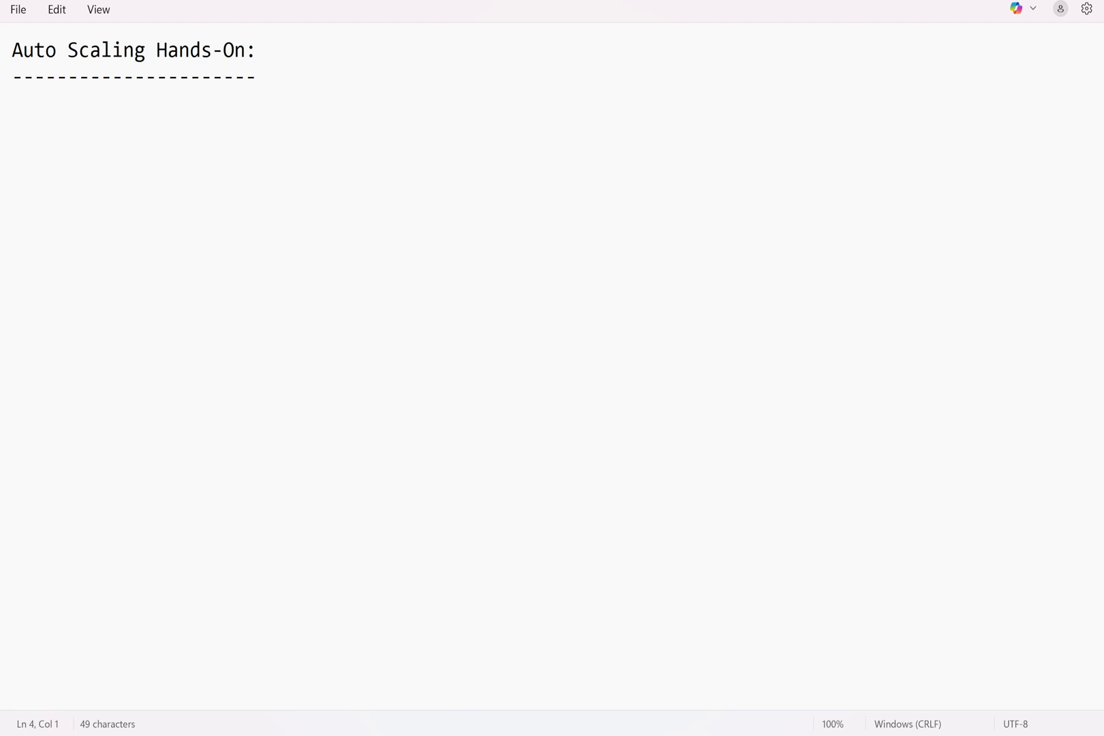
Insert two blank lines after the dashed underline below the 'Auto Scaling Hands-On:' heading
left_click(256, 78)
key("Return")
key("Return")
left_click(257, 76)
key("Return")
key("Return")
Type '1. Launch a simple web application using autoscaling feature in order to maintain best performance with lowest charges'
type("1. Launch a ")
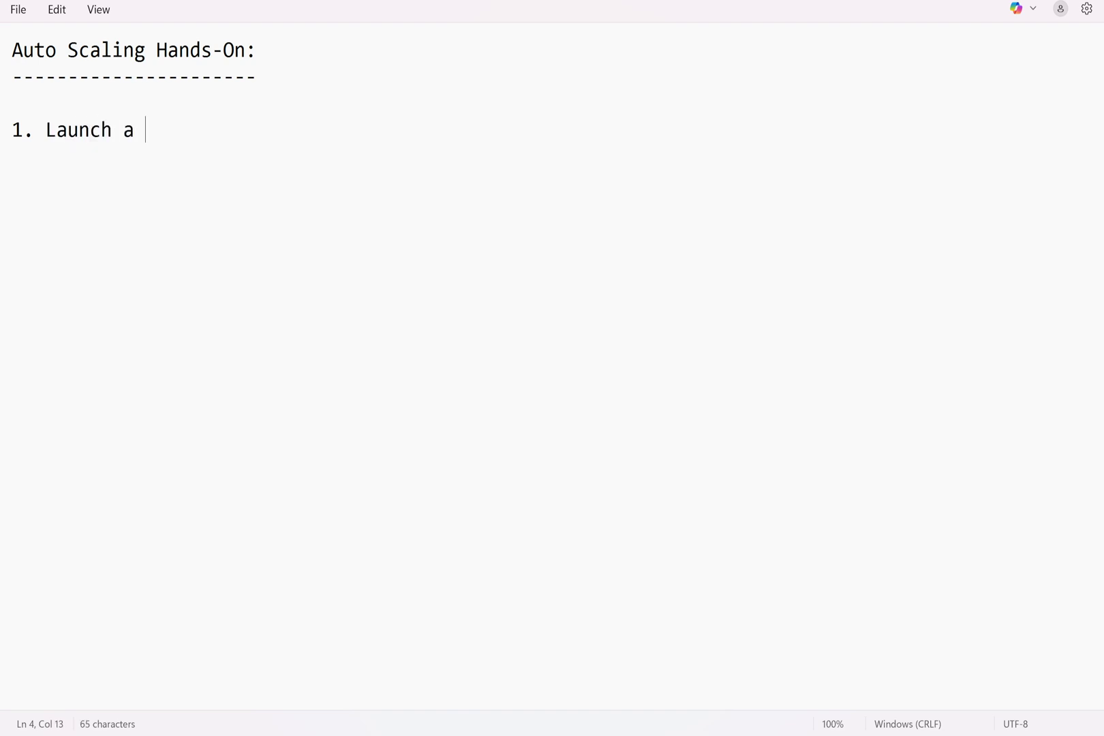
type("simple webiste")
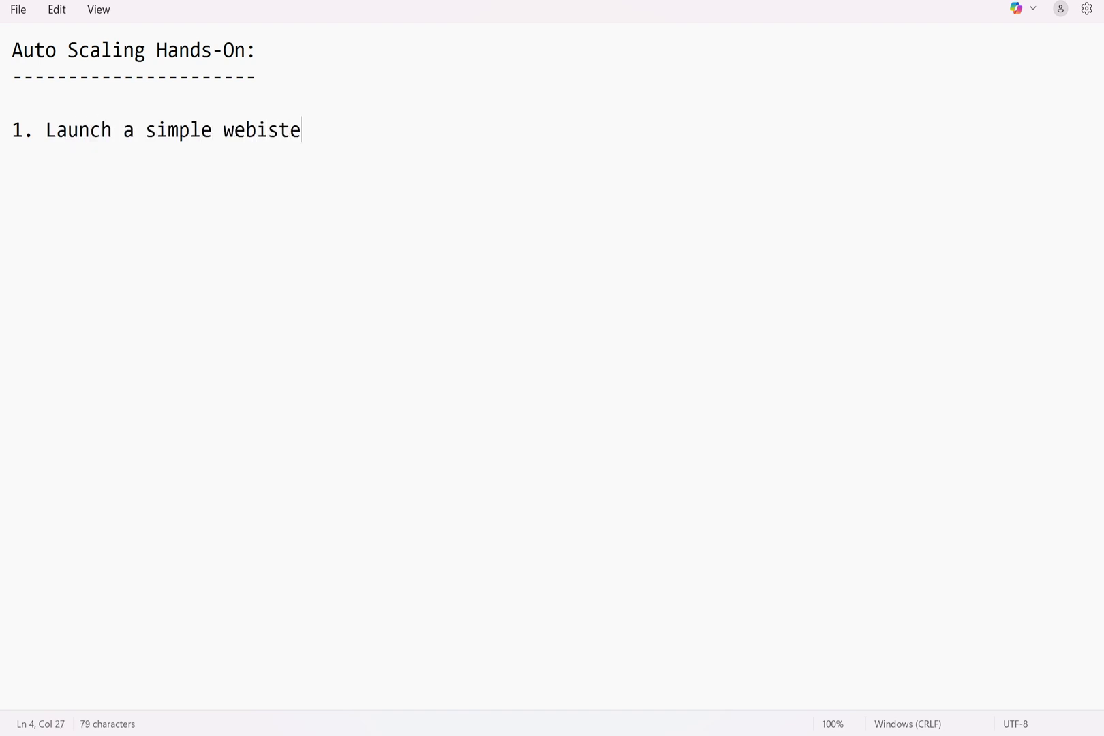
key("BackSpace")
key("BackSpace")
key("BackSpace")
key("BackSpace")
type("application ")
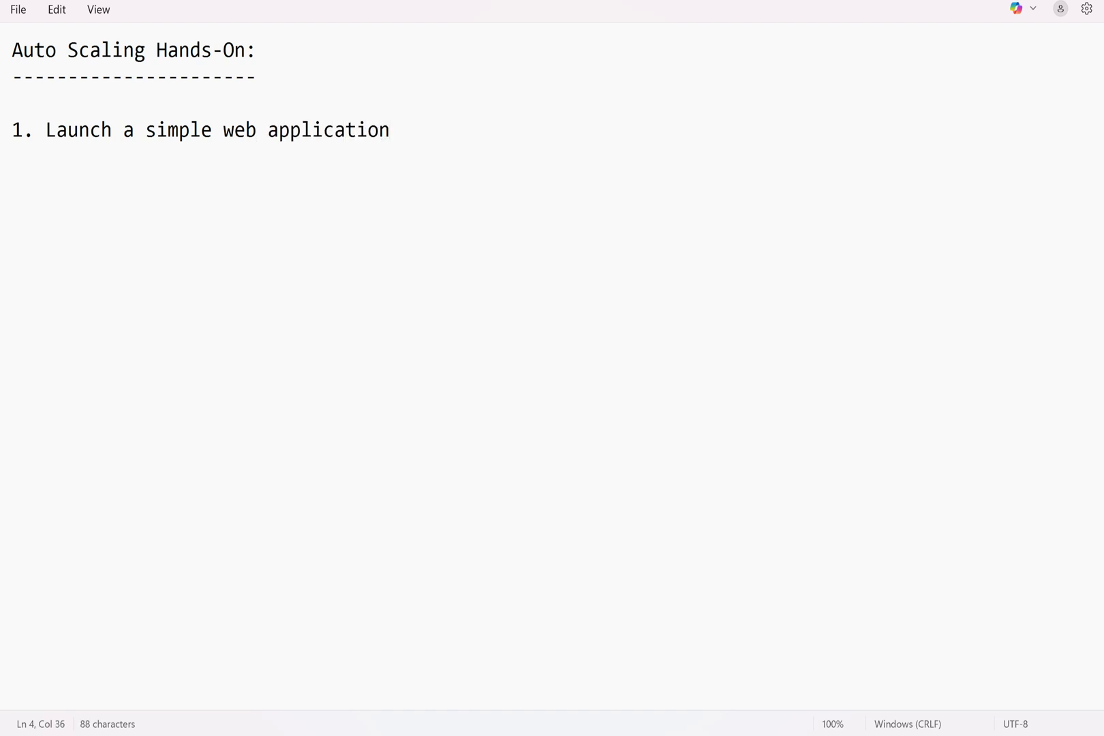
type("using autoscal")
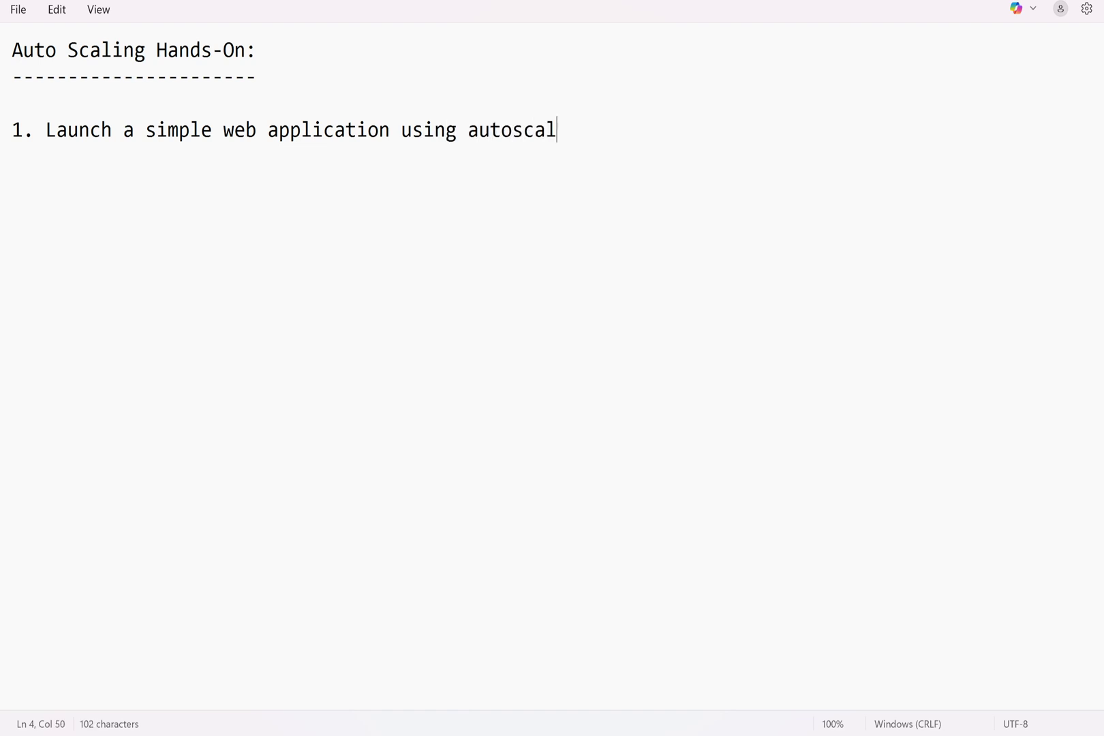
type("ing ")
type("featur")
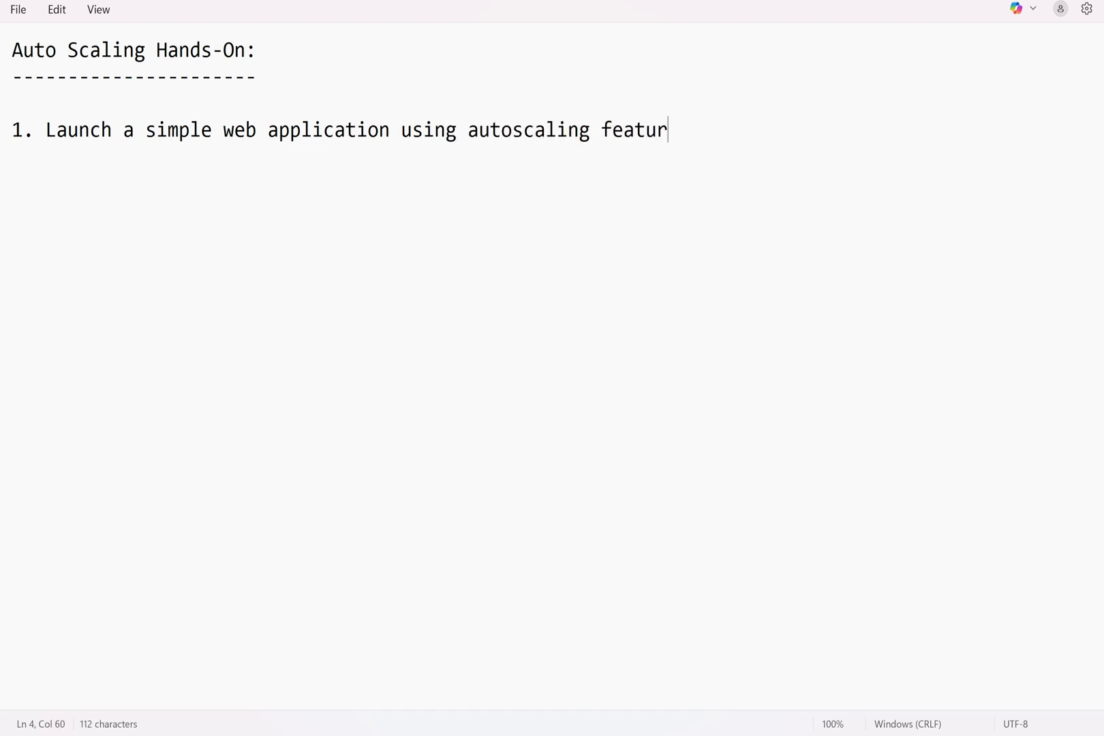
type("e in ored")
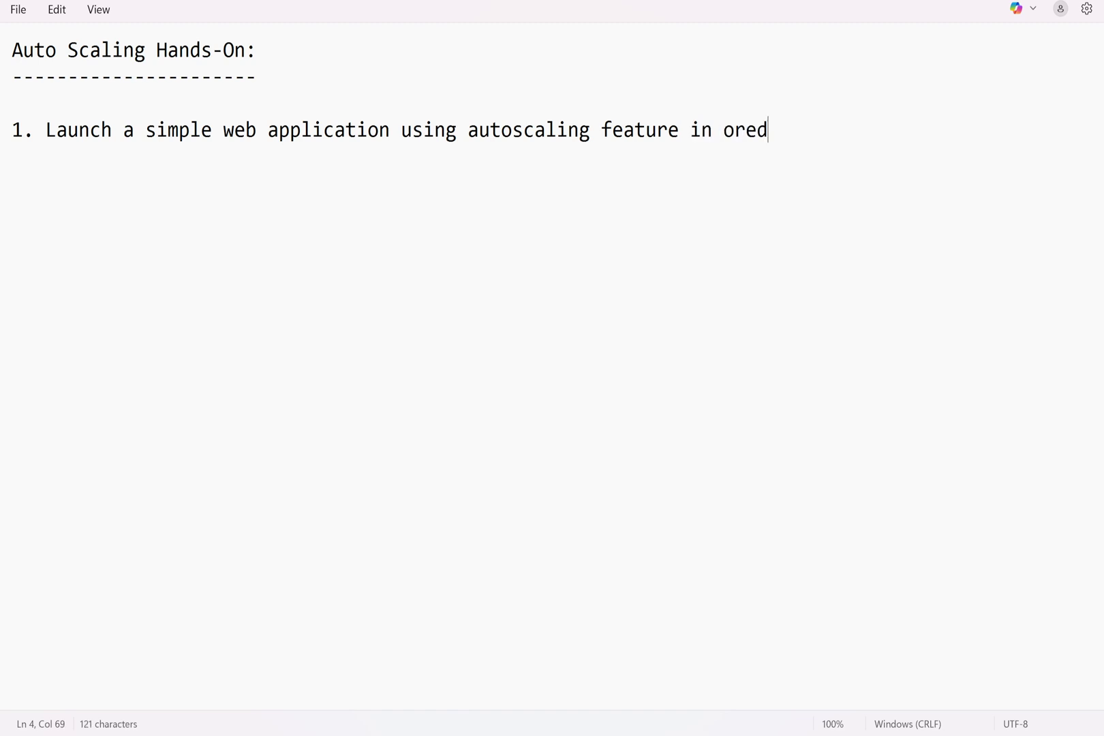
key("BackSpace")
key("BackSpace")
type("der to ,a")
key("BackSpace")
key("BackSpace")
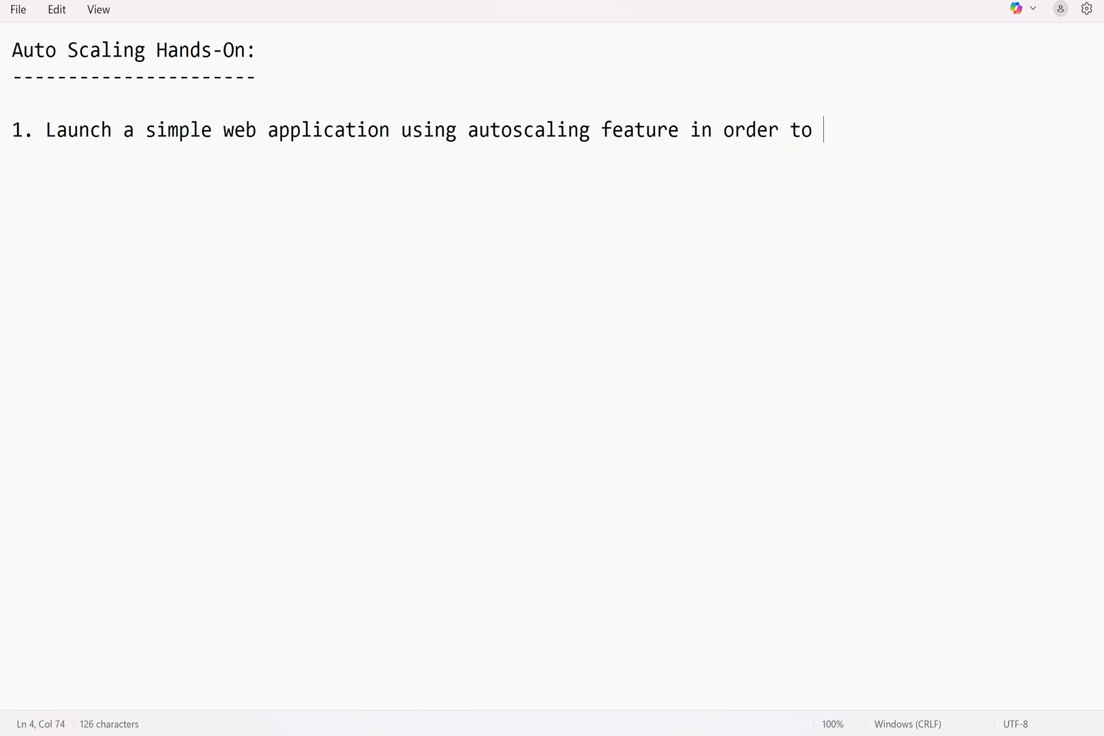
type("maintain ")
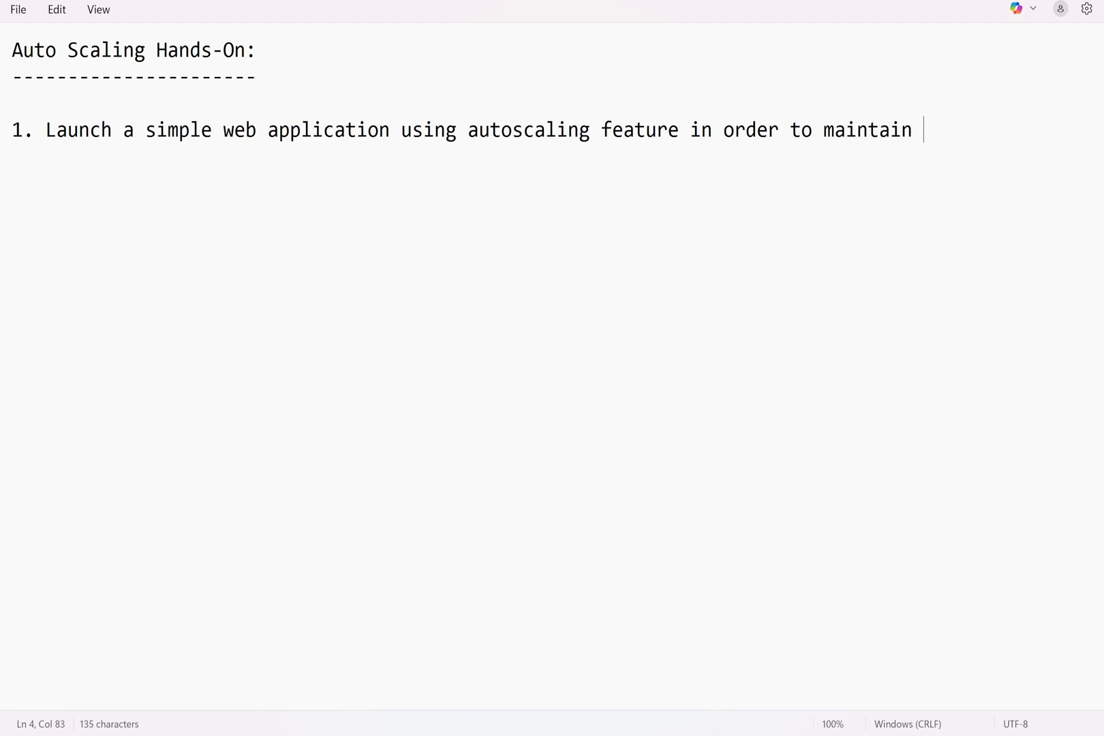
type("best pe")
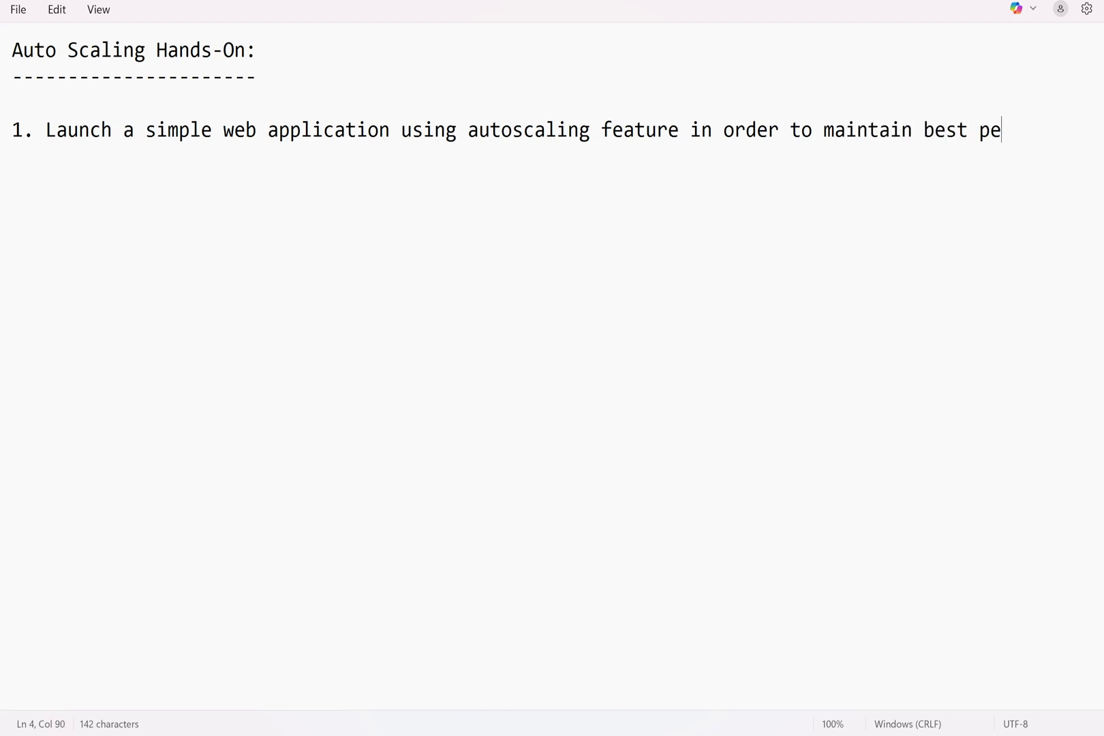
type("rformance wi")
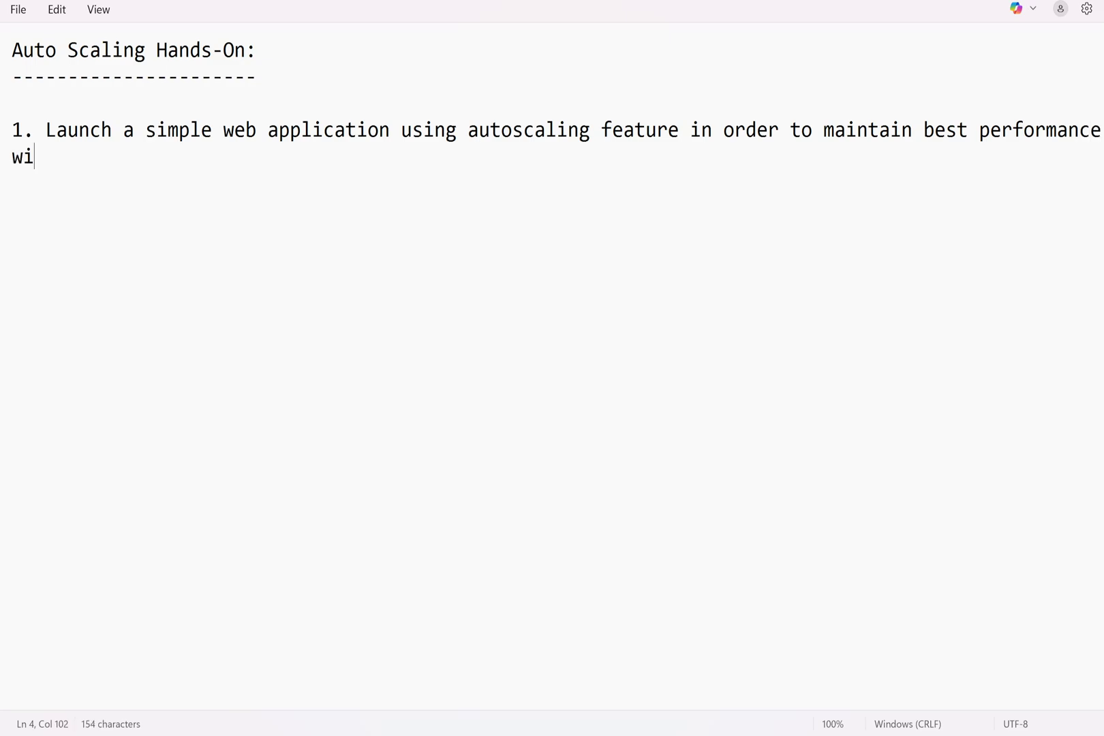
type("th lowest charges")
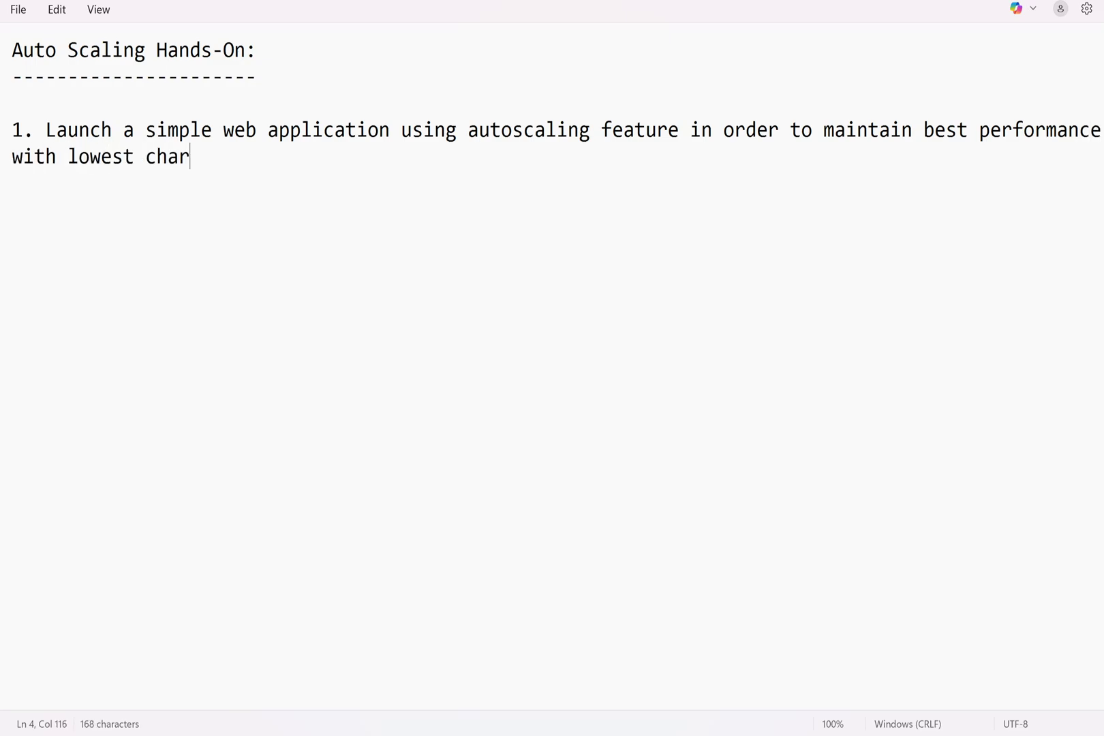
key("Return")
key("Return")
Type the indented line 'Min Capacity - 2' under point 1
type("MIn Cp")
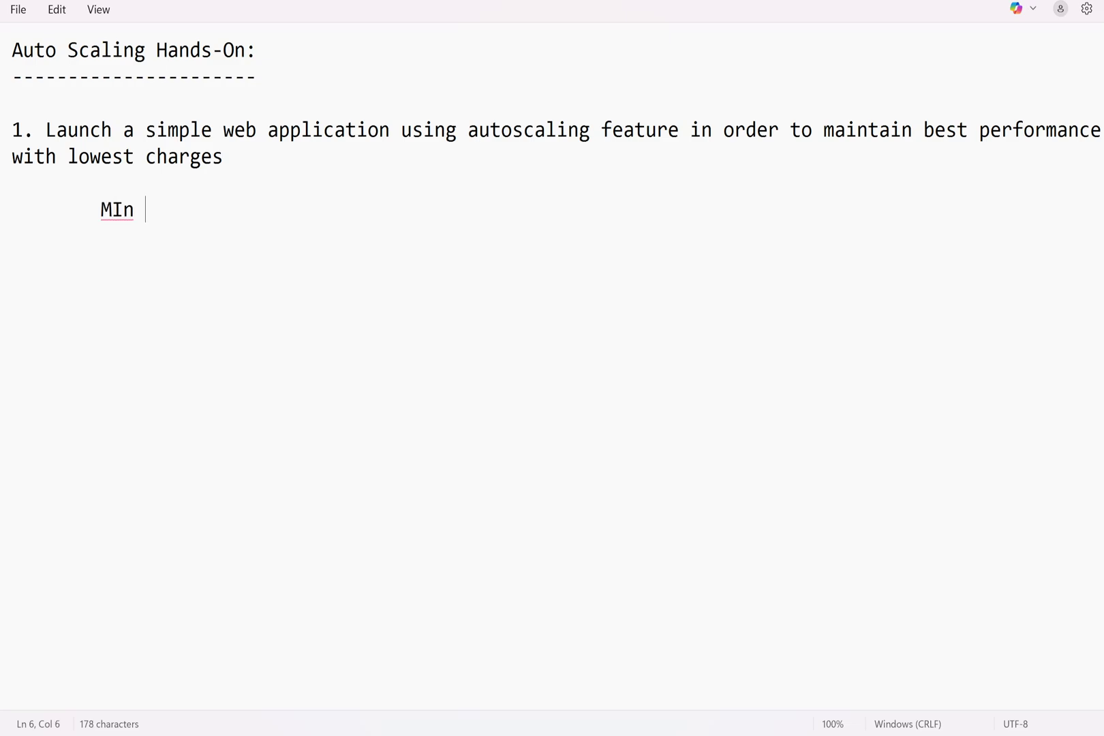
key("BackSpace")
type("ap")
key("BackSpace")
key("BackSpace")
key("BackSpace")
key("BackSpace")
key("BackSpace")
key("BackSpace")
type("in Capac")
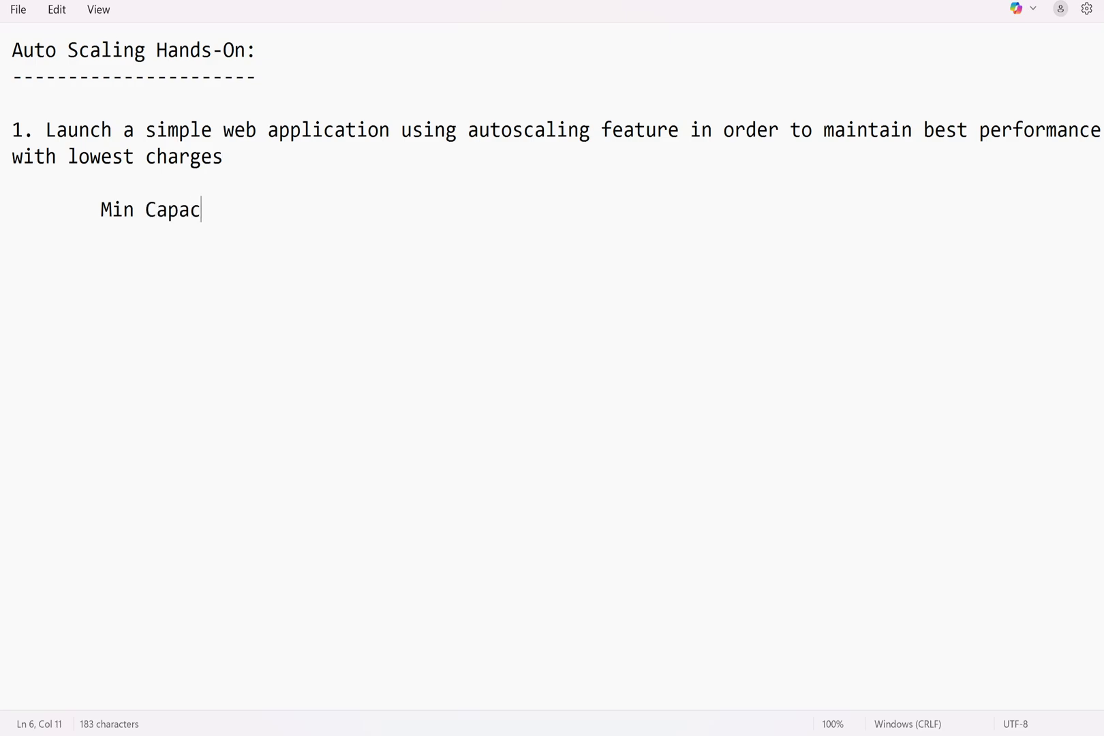
type("ity - 2")
key("Return")
key("Tab")
Add indented lines 'max Capacity - 5' and 'Desired Capacity - 2' below it
type("ma")
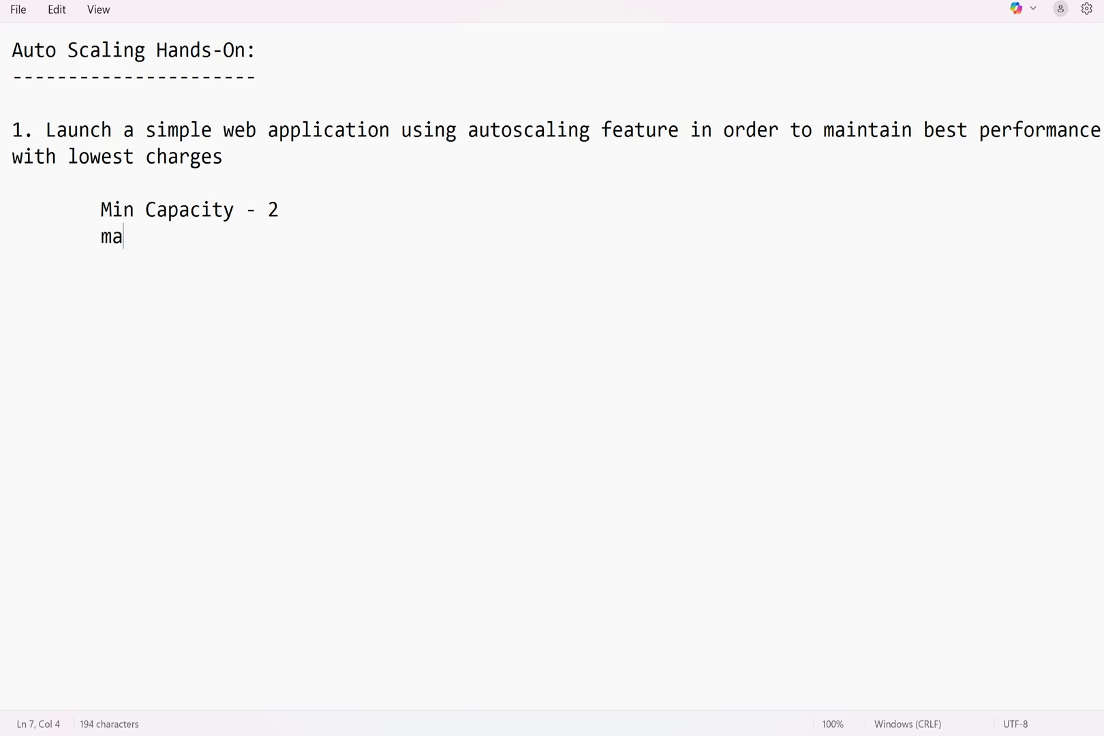
type("x Capacity ")
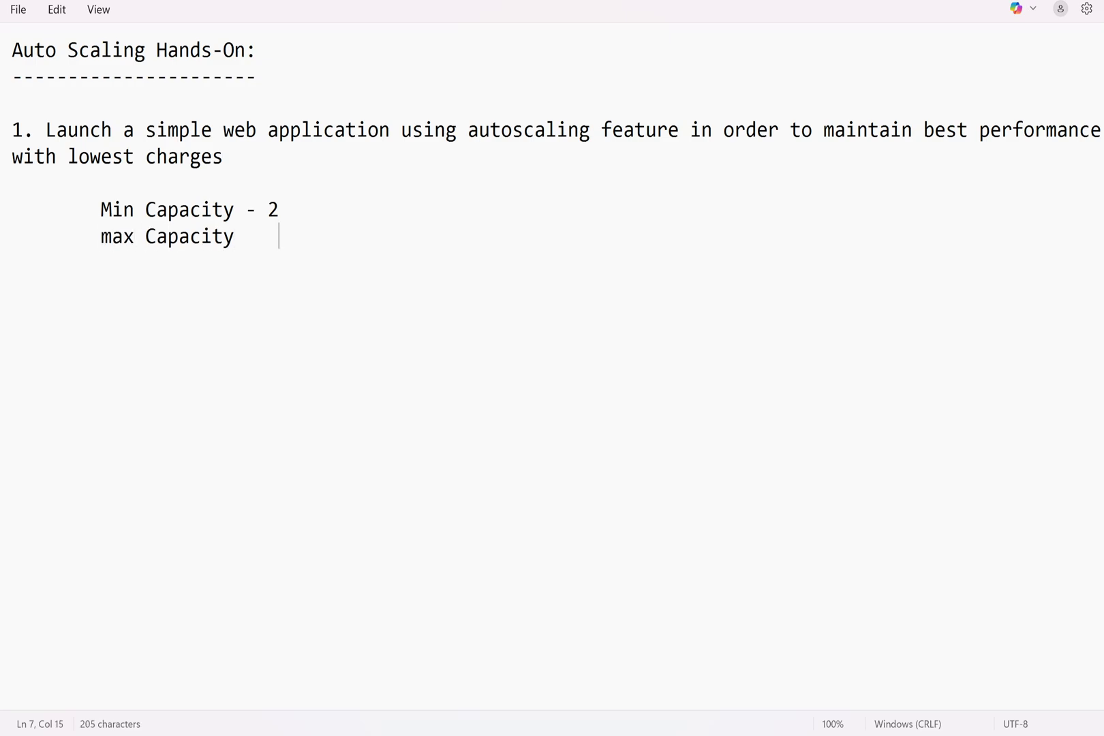
type("0")
key("BackSpace")
type("-2 ")
type("5")
key("BackSpace")
key("BackSpace")
key("BackSpace")
type("5")
key("Return")
key("Tab")
type("Des")
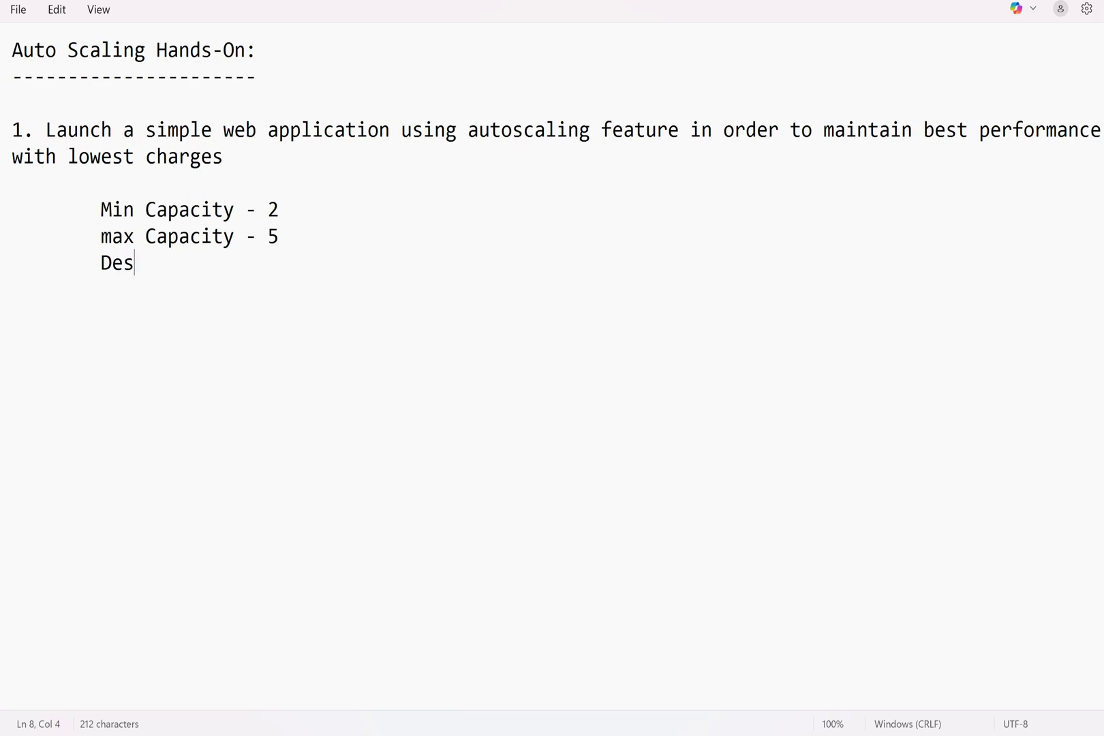
type("ired Capac")
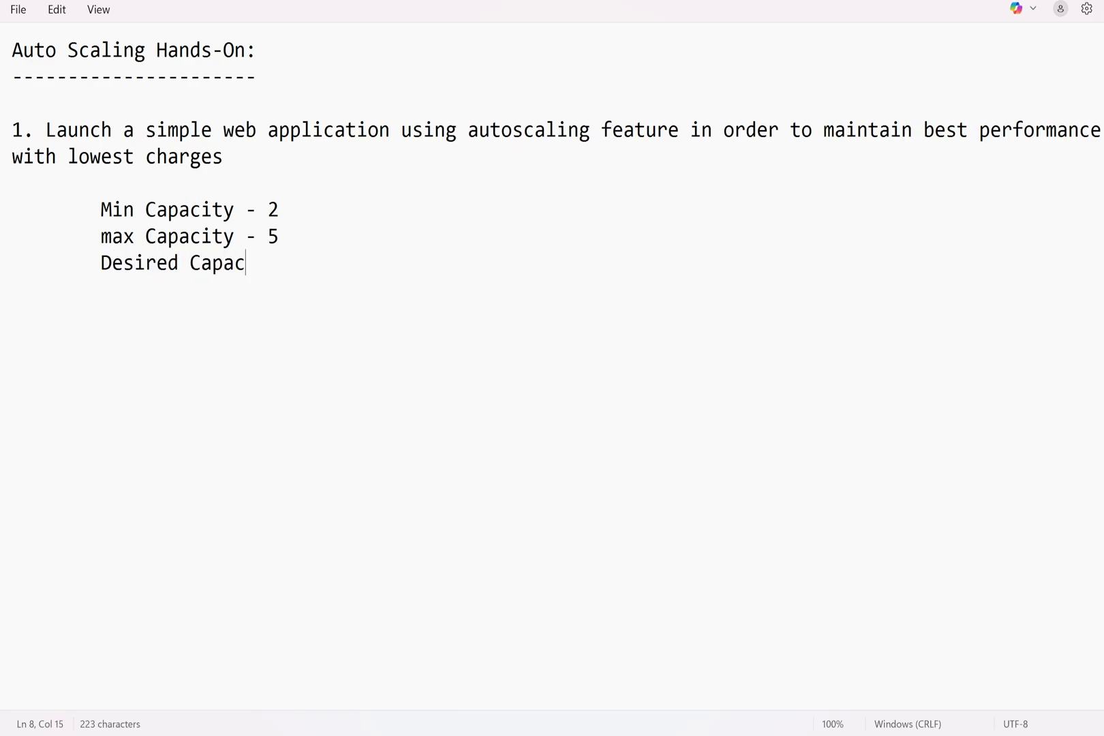
type("ity - 2")
key("Return")
key("Return")
key("Return")
Type indented sub-step 'a) Create an EC2 instance and host a simple website, and create an AMI'
key("Tab")
type("a")
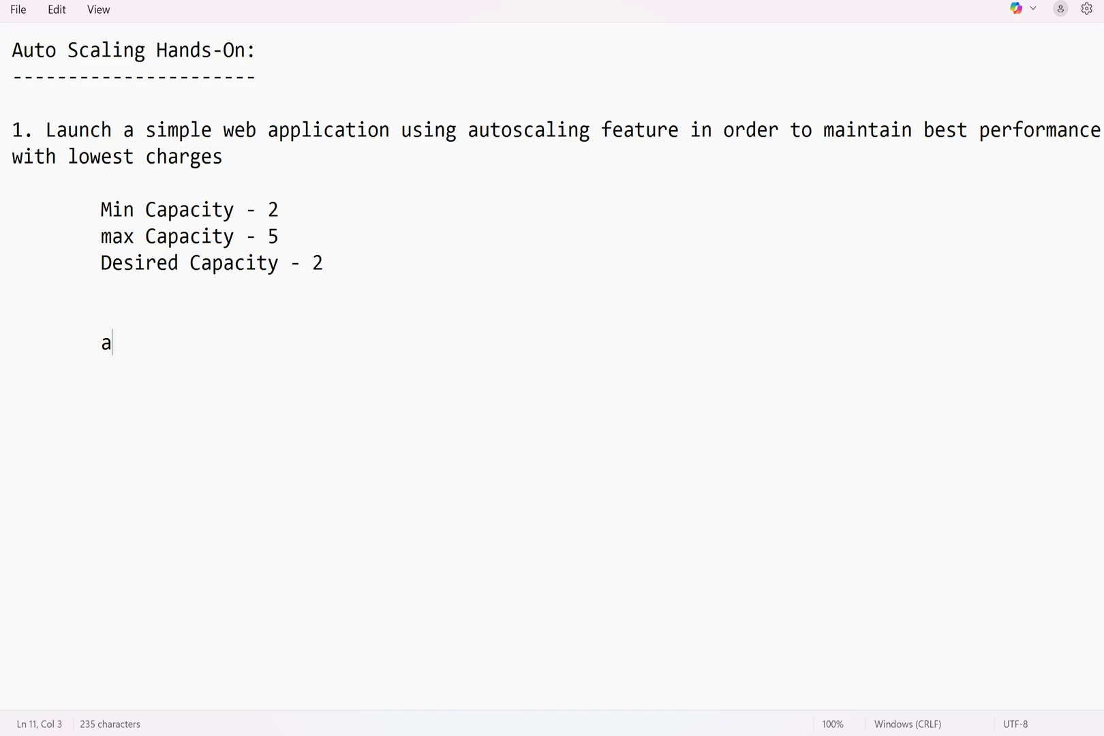
type(") Create a")
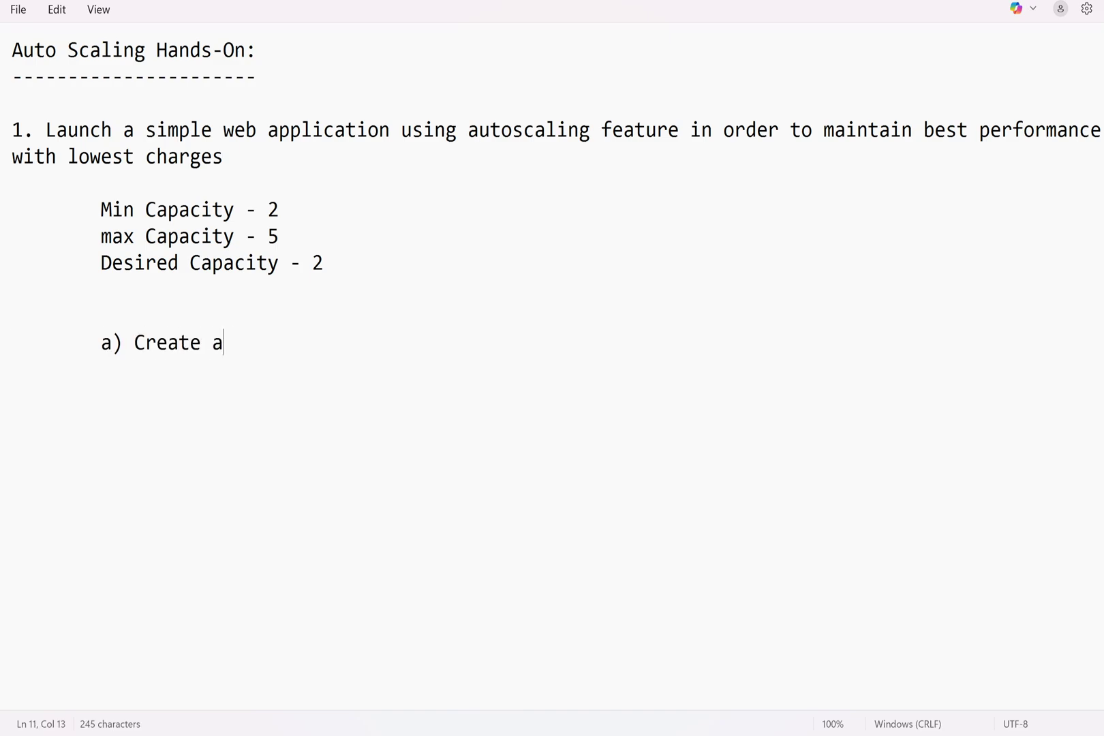
type("n EC2 instance ")
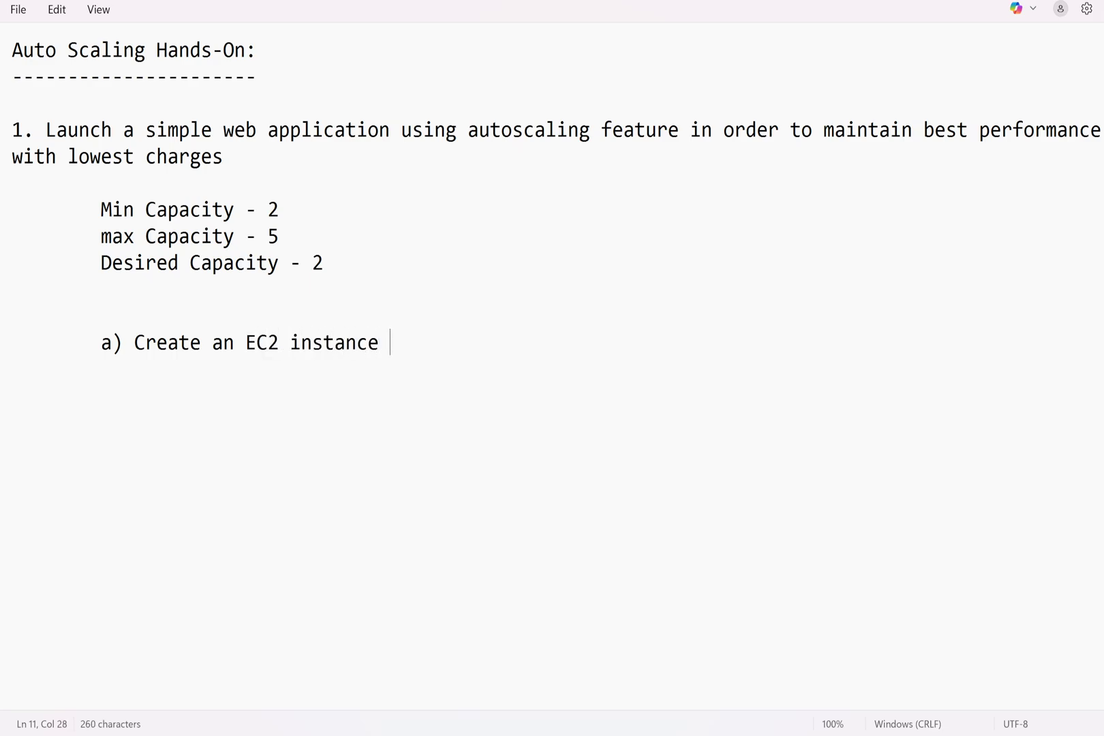
type("and host t")
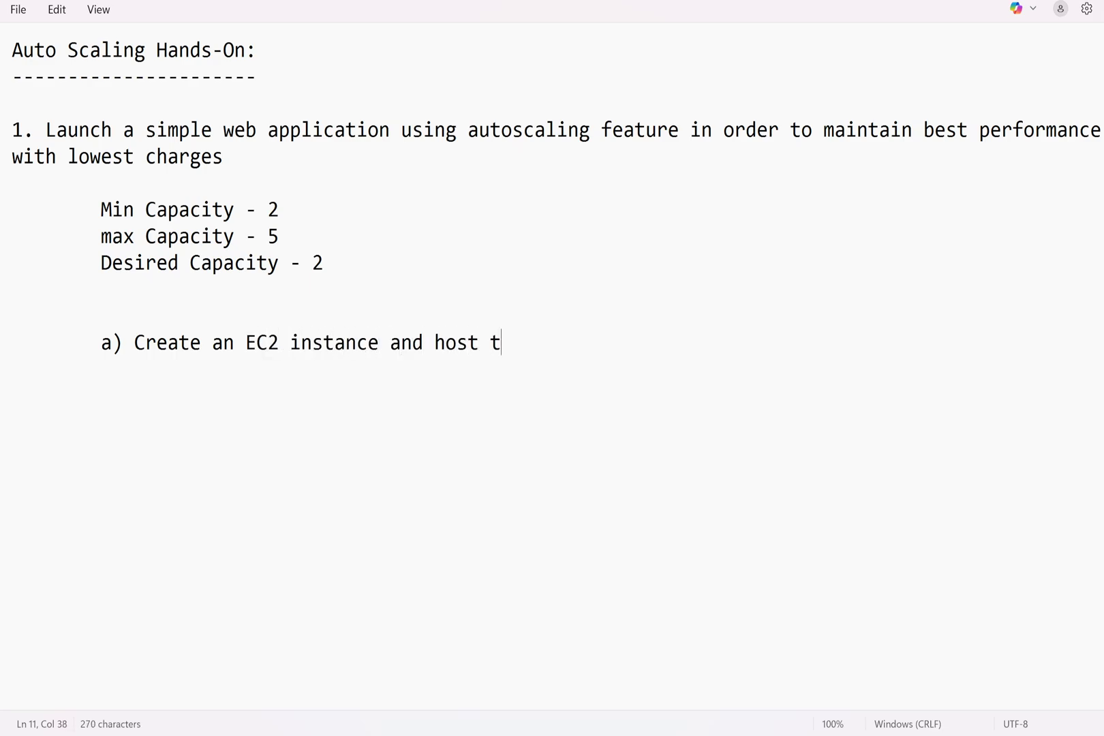
key("BackSpace")
type("a somple ")
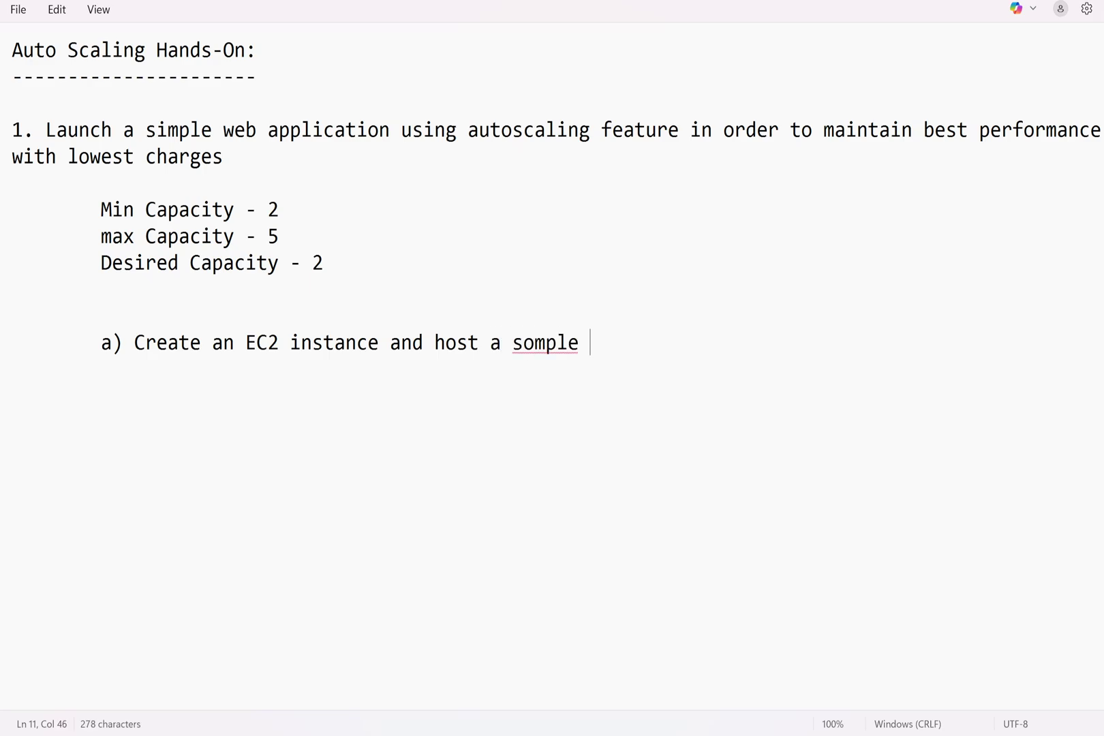
type("website, ")
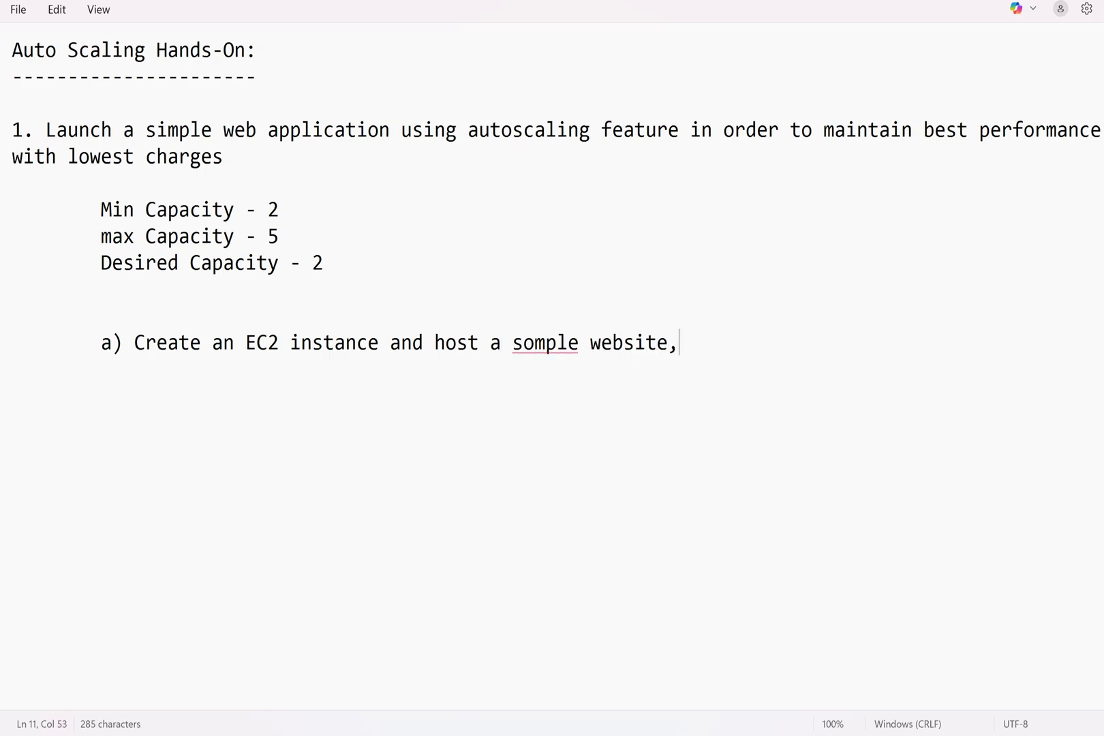
type("and create an AMI")
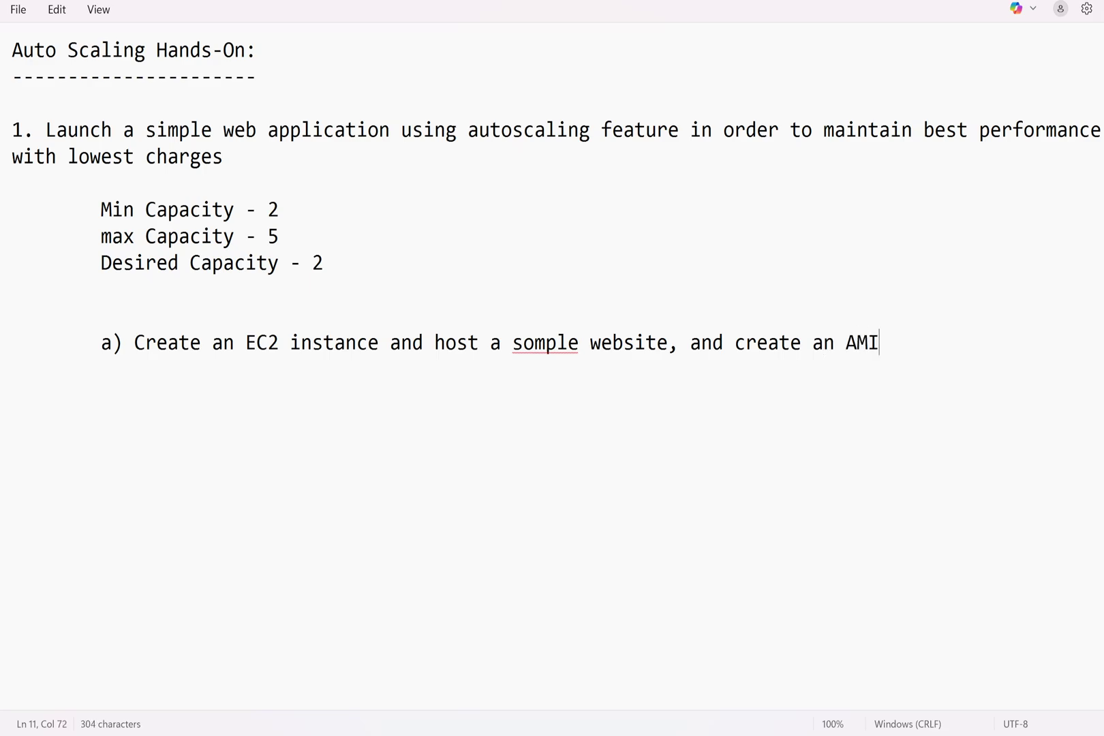
Correct the misspelled 'somple' to 'simple' using the spelling suggestions
right_click(535, 342)
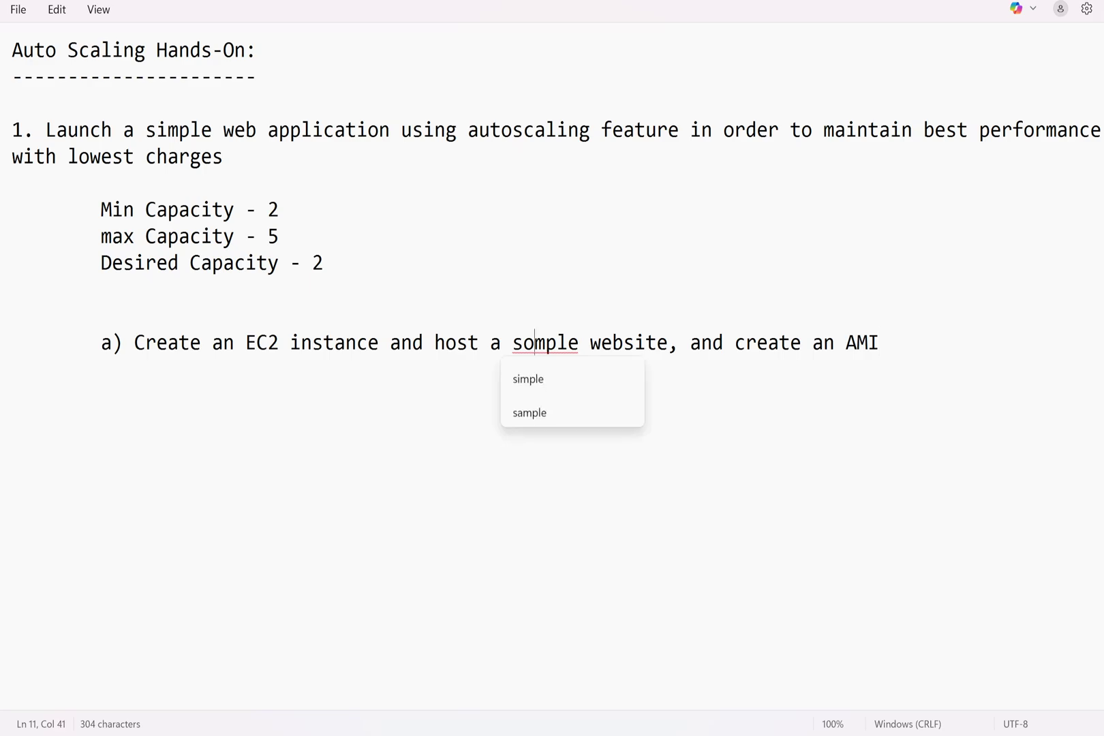
left_click(528, 379)
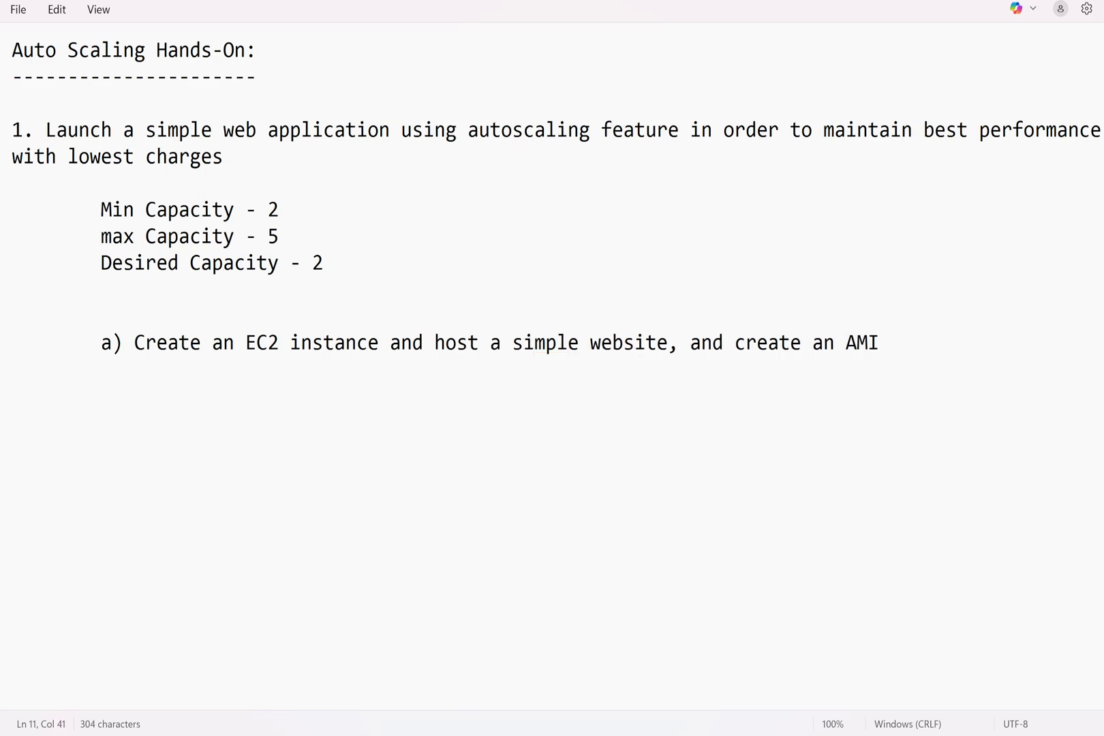
left_click(879, 342)
Add sub-step 'b) Create a Launch Templaet "MyLaunchTemplate"'
key("Return")
type("b) Create ")
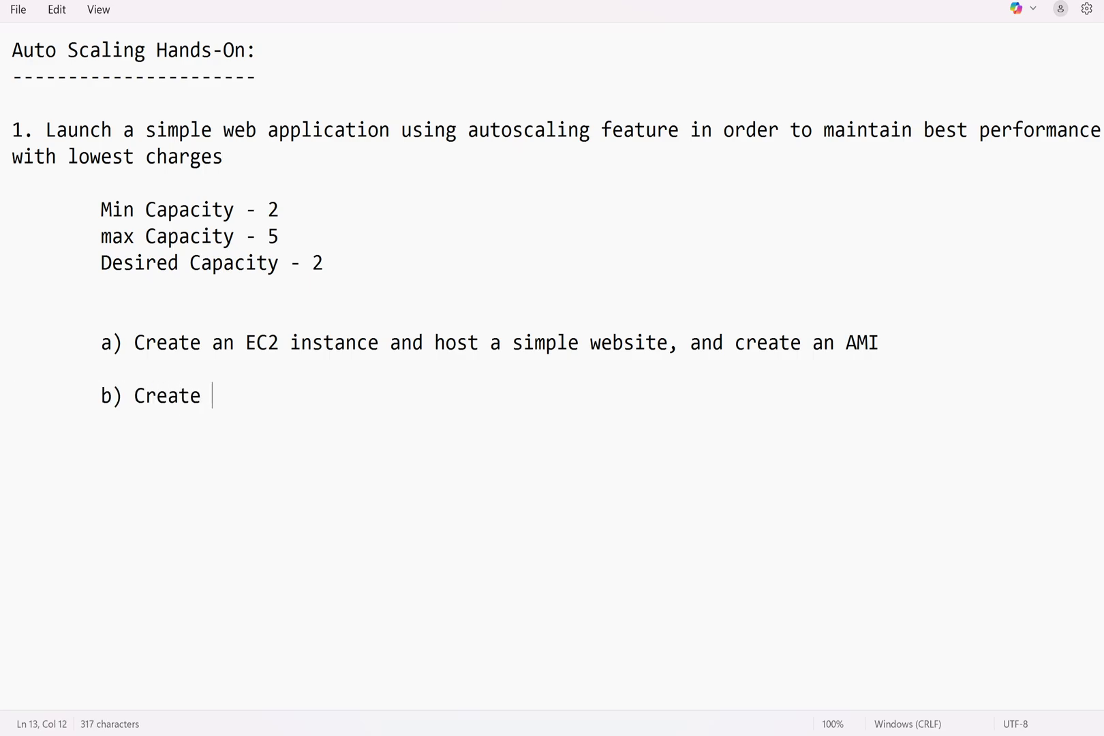
type("a Launch Templa")
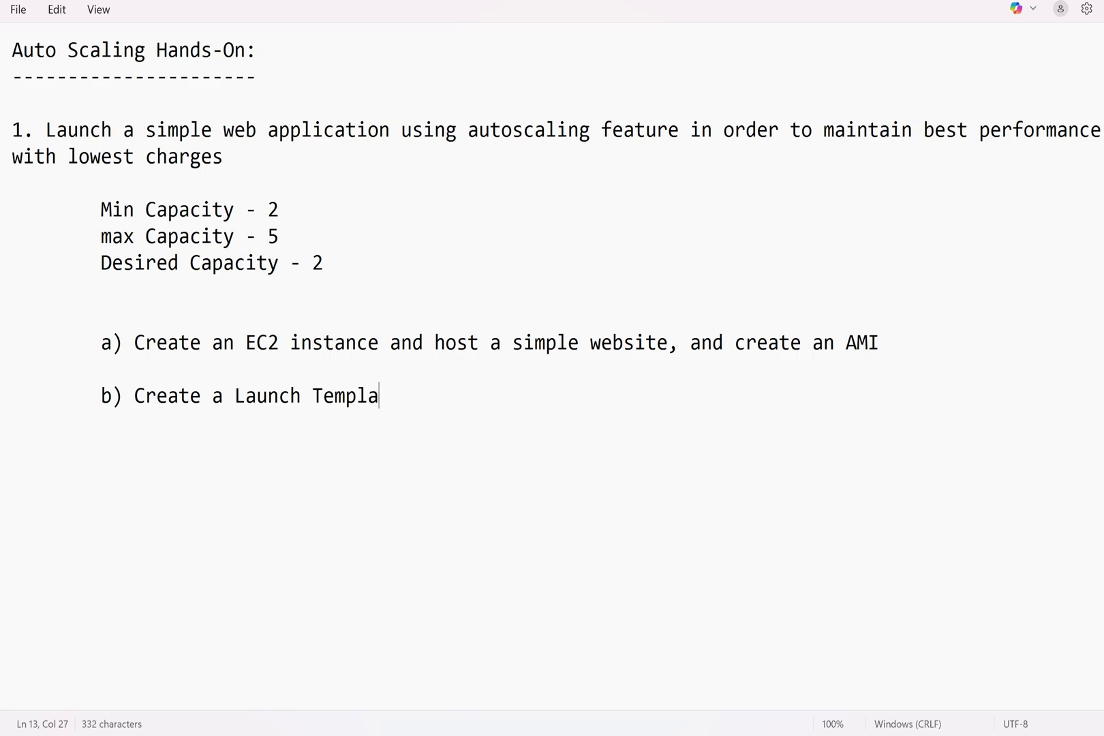
type("et \"MyLaunchTempl")
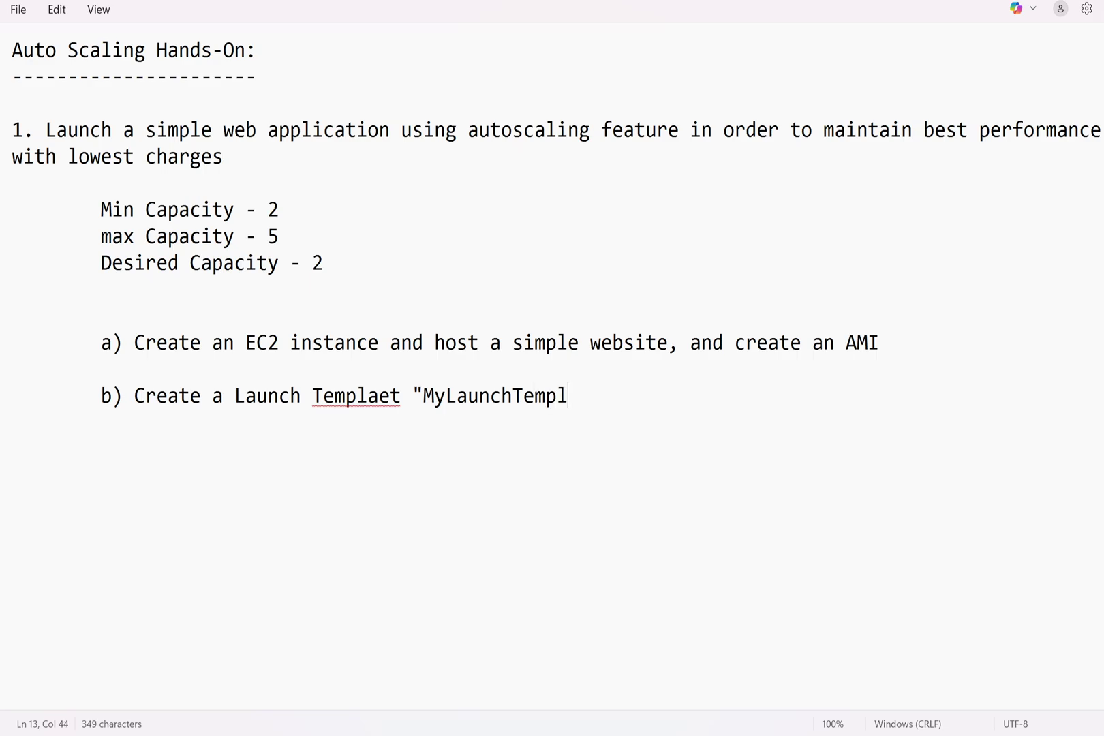
type("ate\"")
key("Return")
key("Return")
key("Tab")
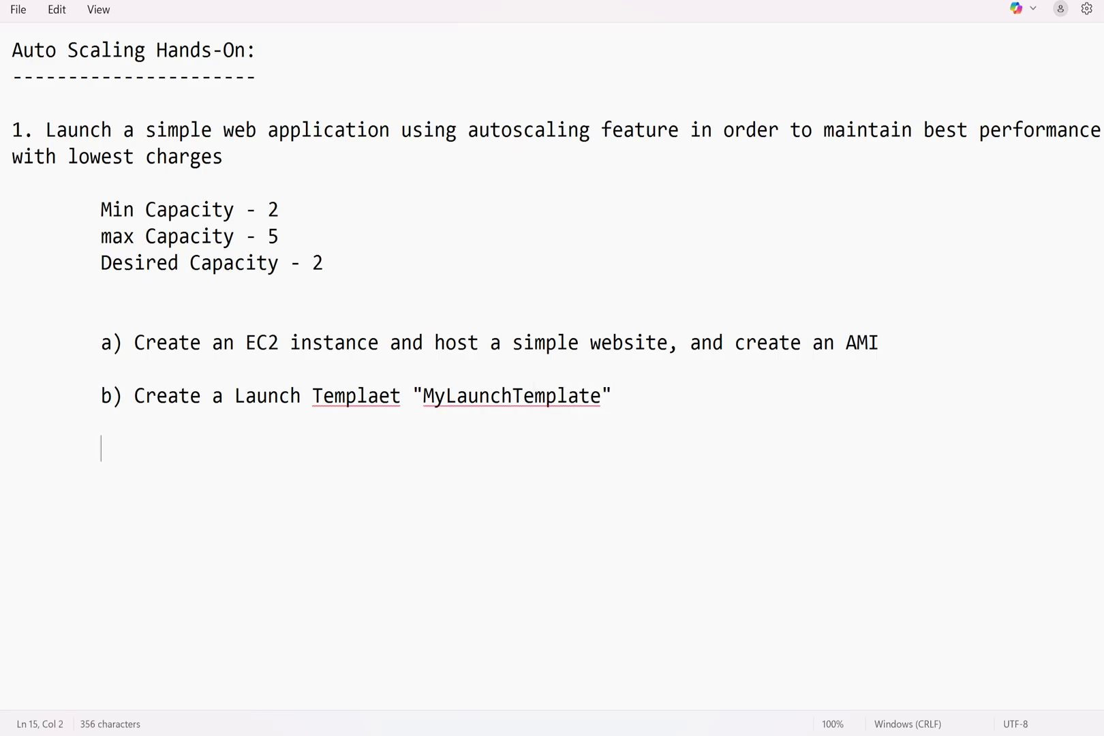
List indented bullets '- AMI', '- Instance Type' and '- KeyPair' under step b
key("Tab")
type("- AMI")
key("Return")
key("Tab")
key("Tab")
type("- Instance Type")
key("Return")
key("Tab")
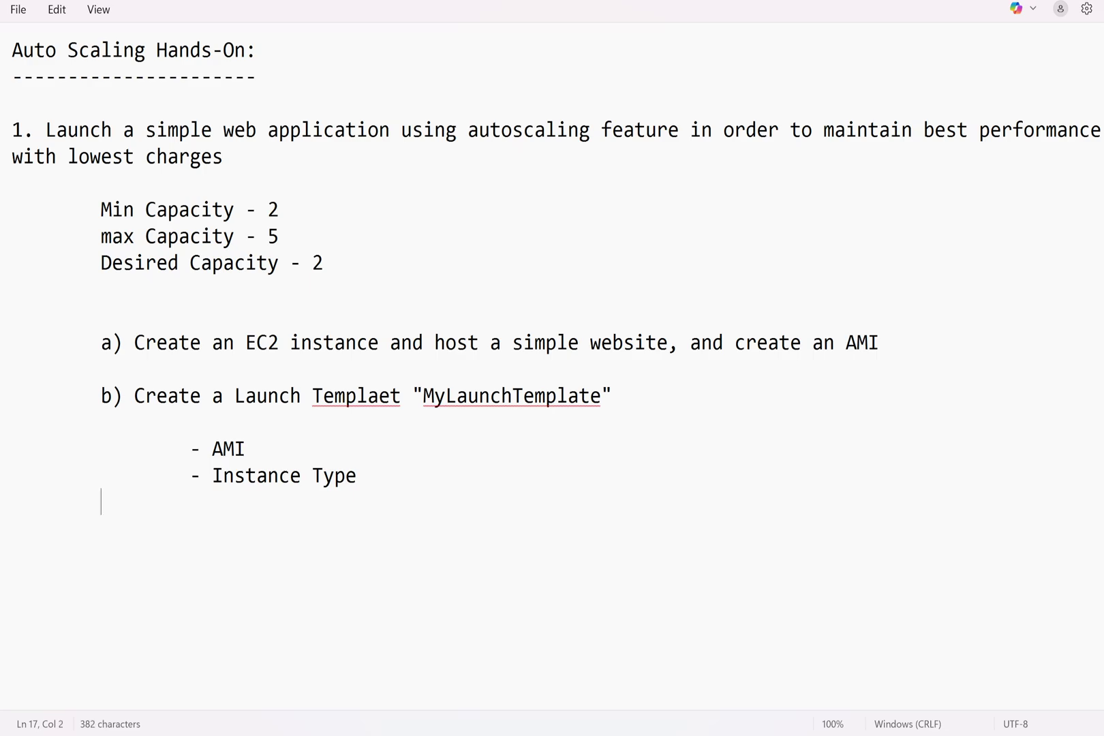
key("Tab")
type("- KeyPair")
key("Return")
key("Tab")
key("Tab")
key("Tab")
key("BackSpace")
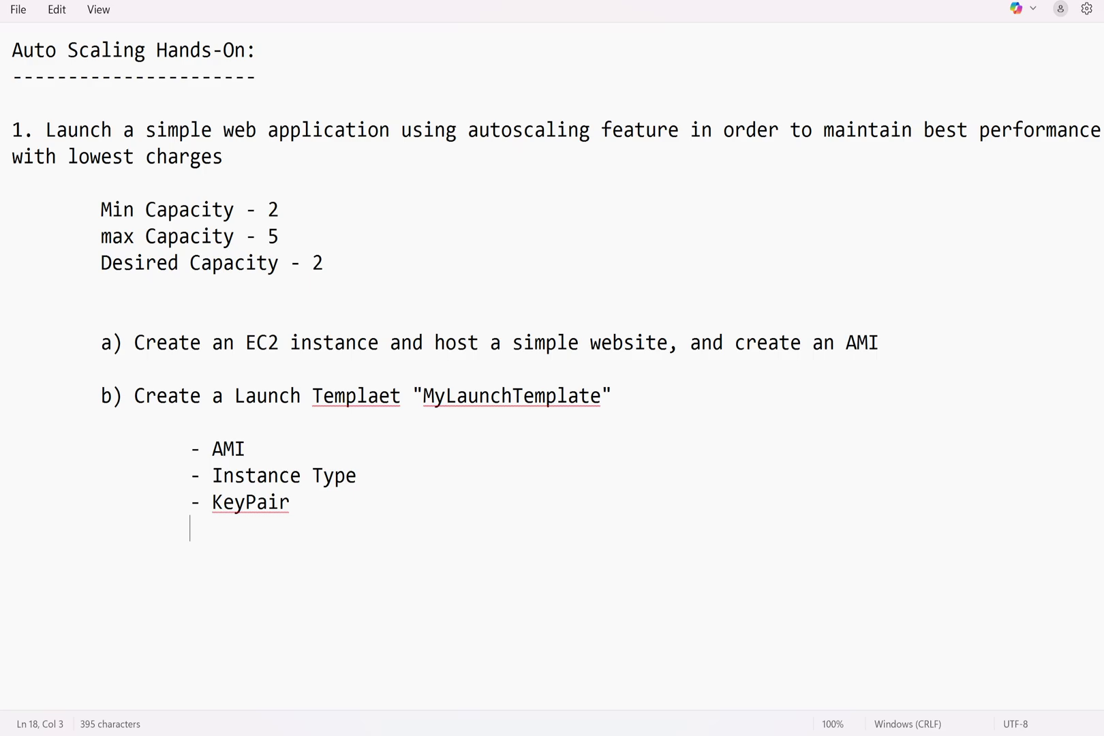
Add bullets '- Security Group (22, 80, 443)' and '- Storage (EBS Volume)'
type("- Security Group")
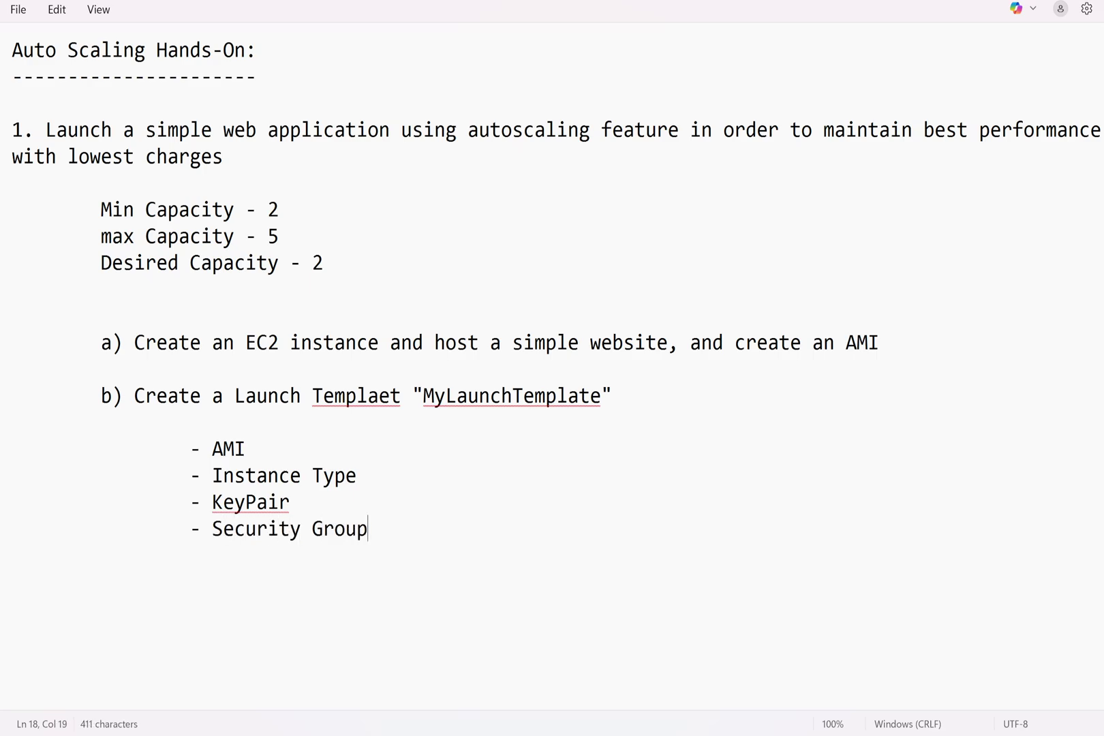
type(" (22")
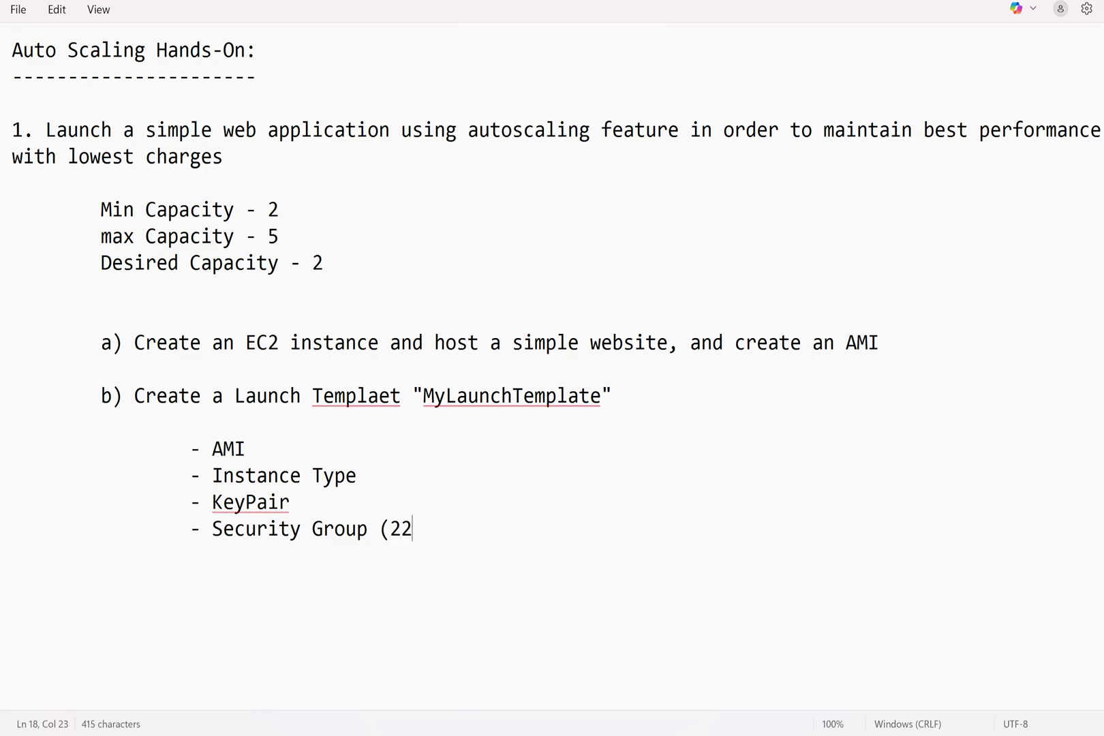
type(", 80, 443")
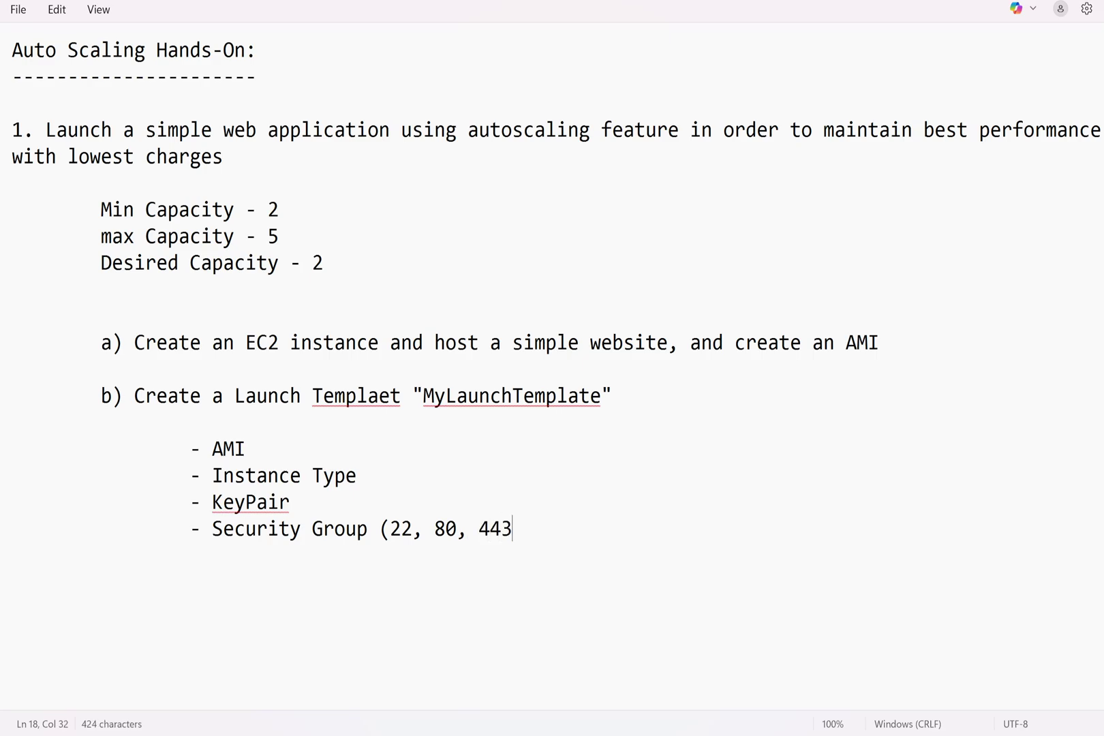
type(")")
key("Return")
key("Tab")
key("Tab")
type("- ")
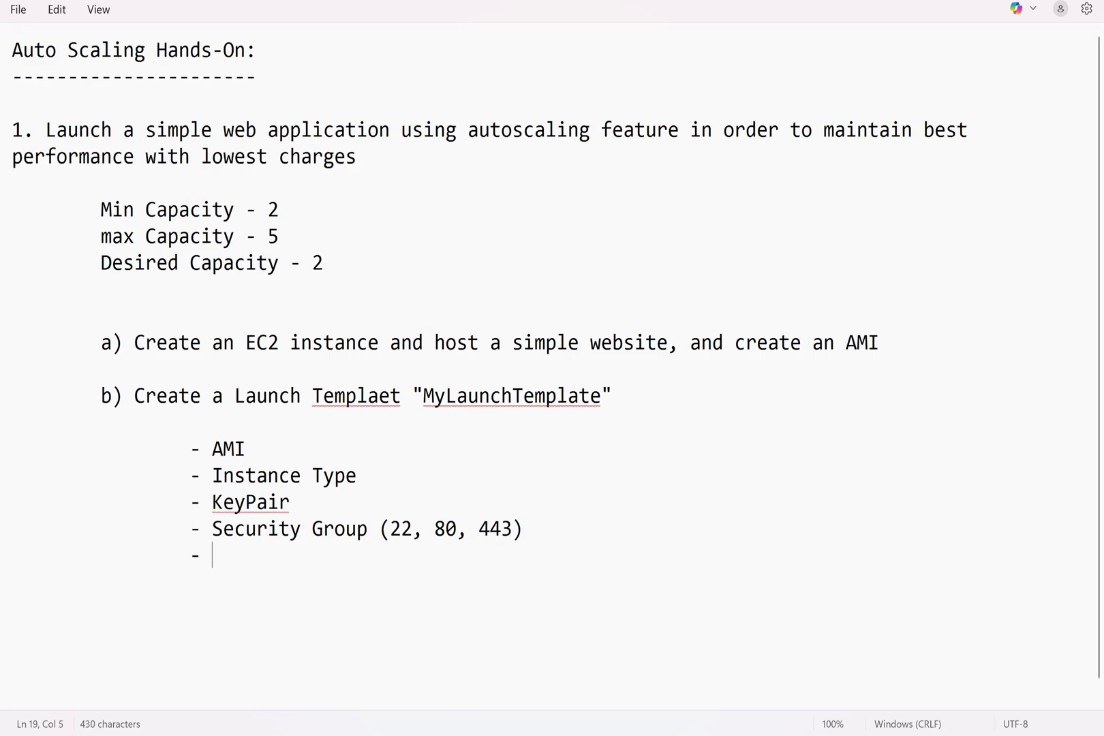
type("Storage ")
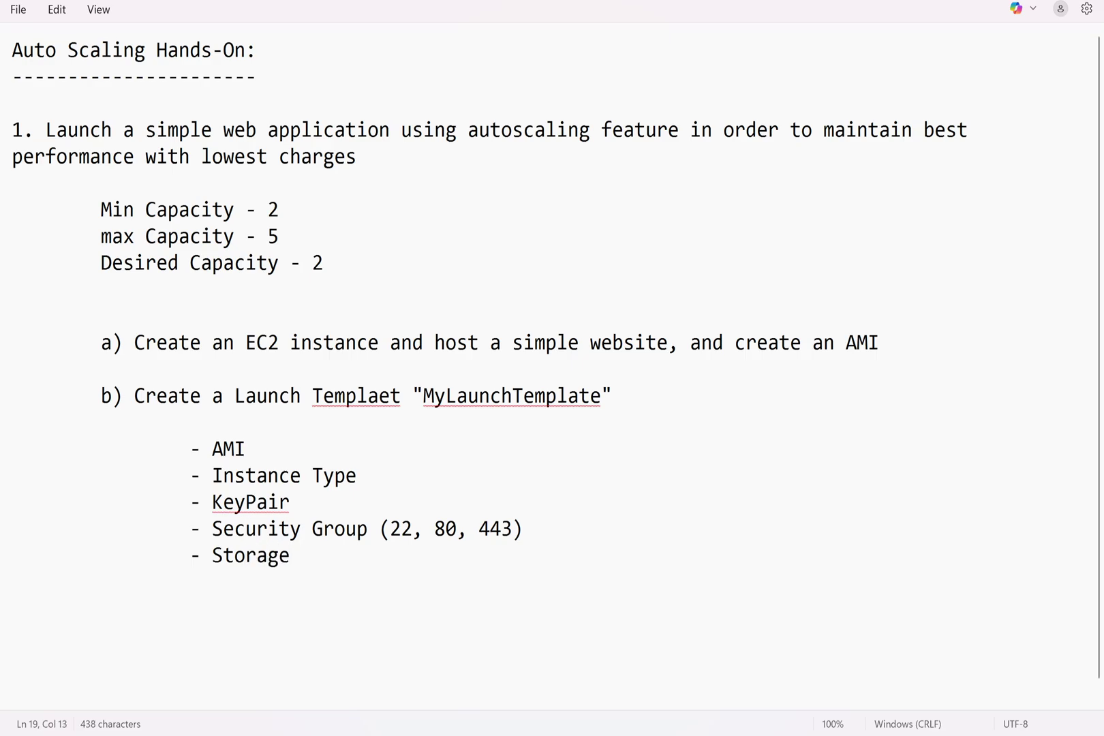
type("(EBS Volume")
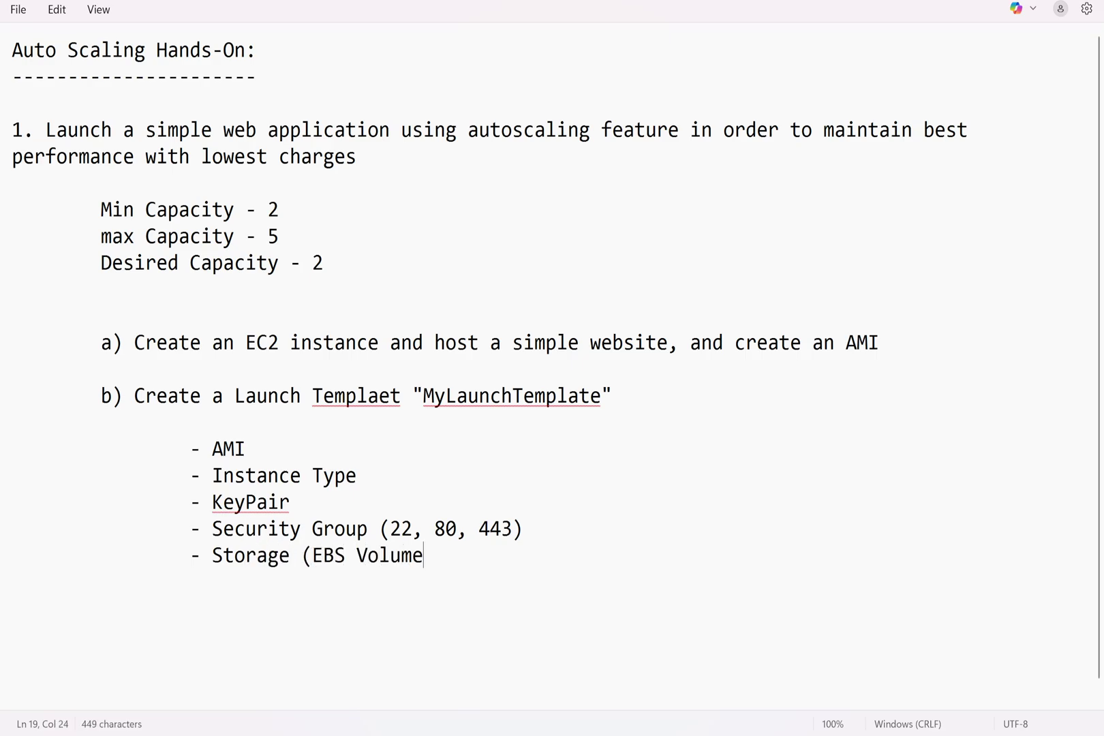
type(")")
key("Return")
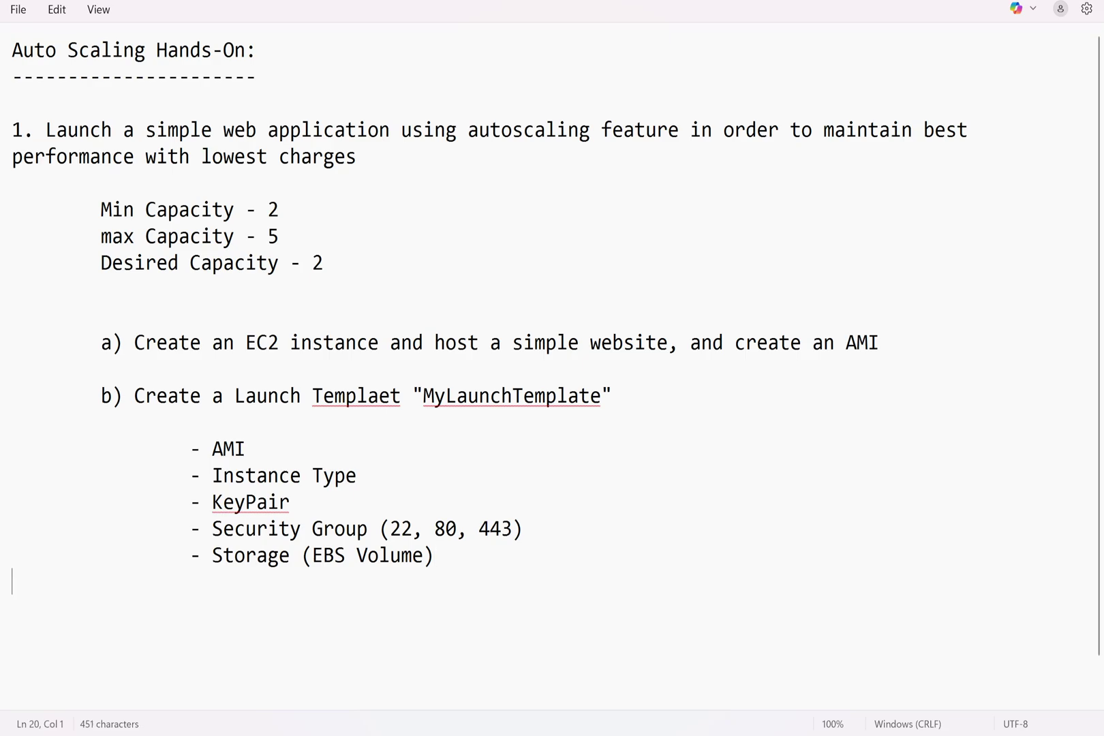
key("Tab")
Begin indented sub-step 'c) Create Autoscaling Group "MyASG"'
key("Return")
key("Tab")
type("c) Create A")
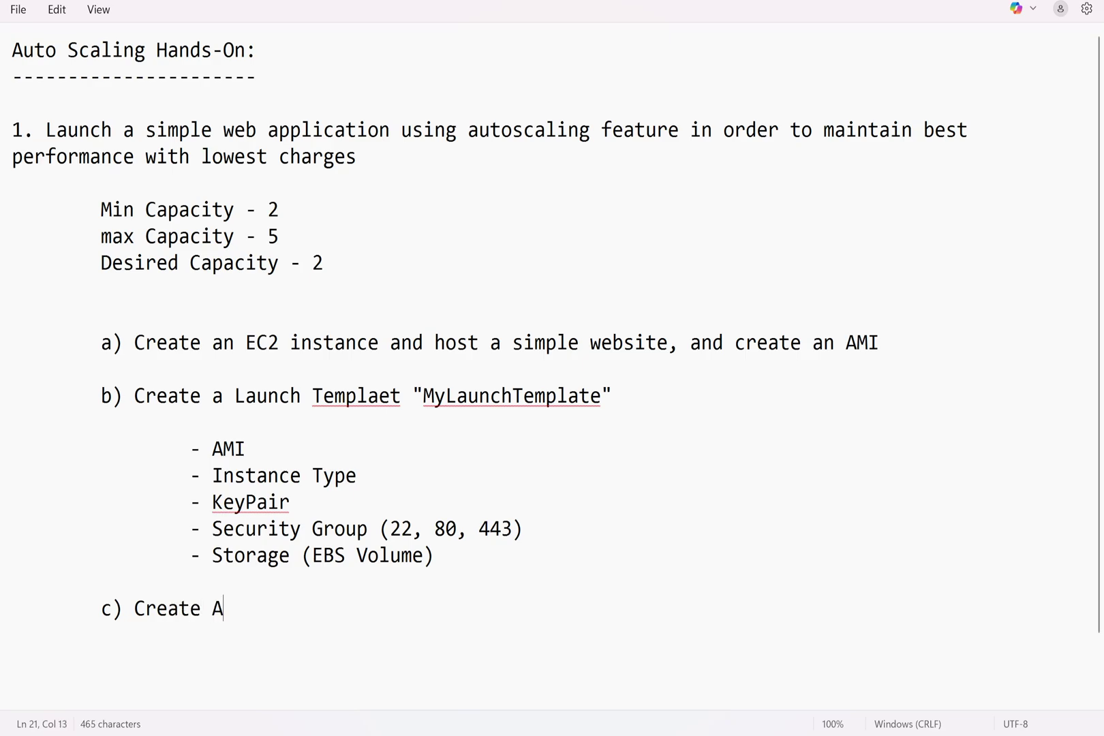
type("utoscaling G")
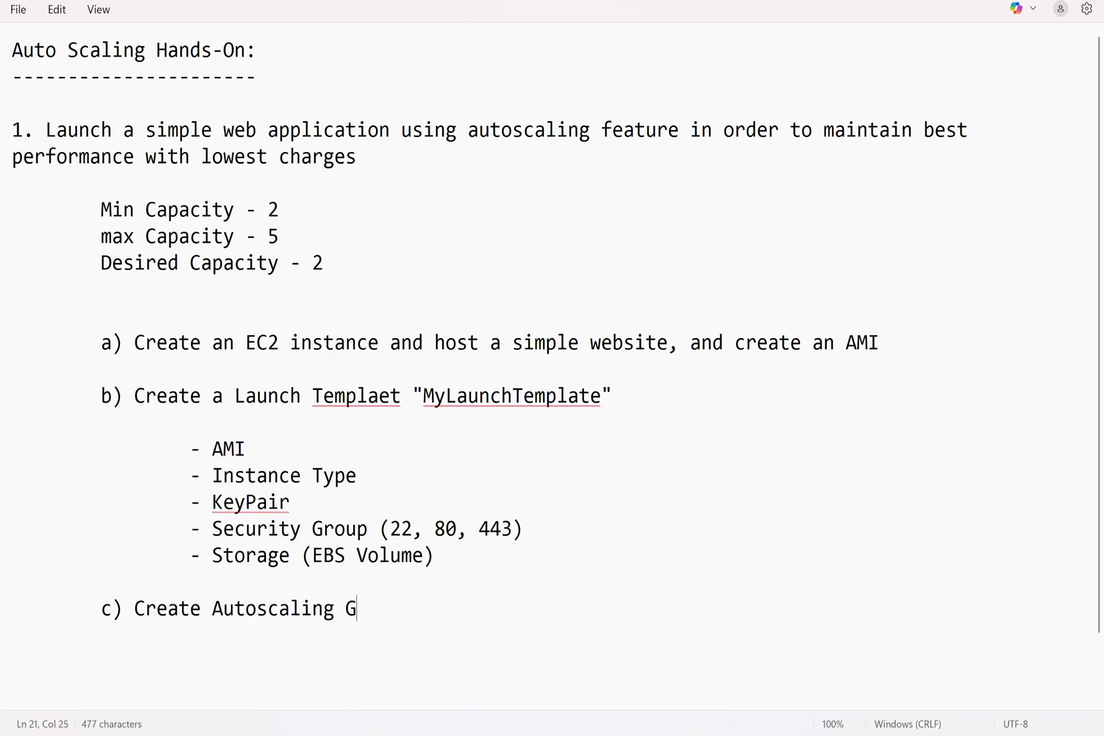
type("roup \"")
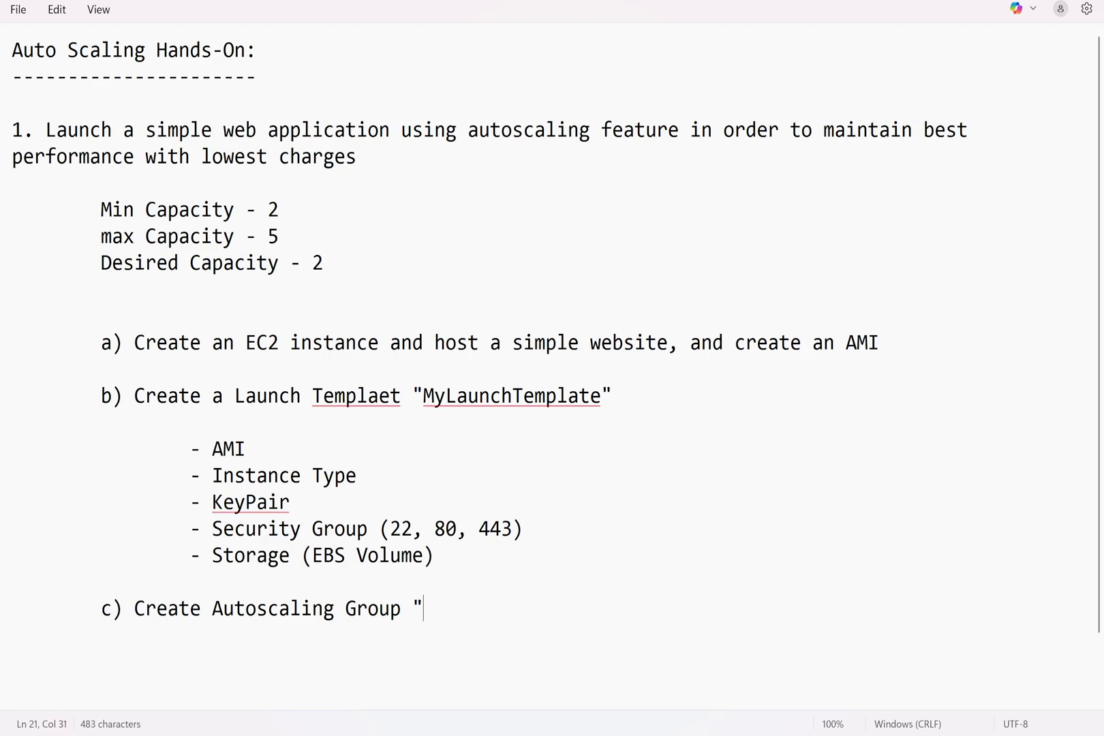
type("MyASG")
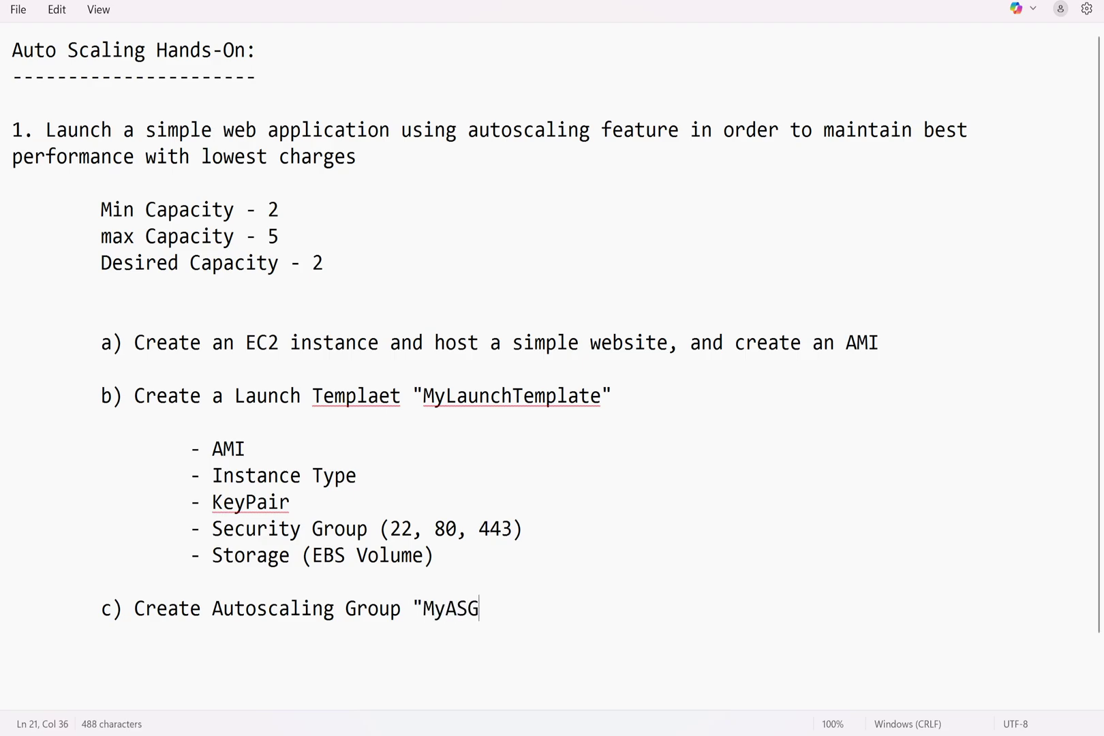
type("\"")
Add Launch Template and Network bullets under the MyASG step
key("Return")
key("Return")
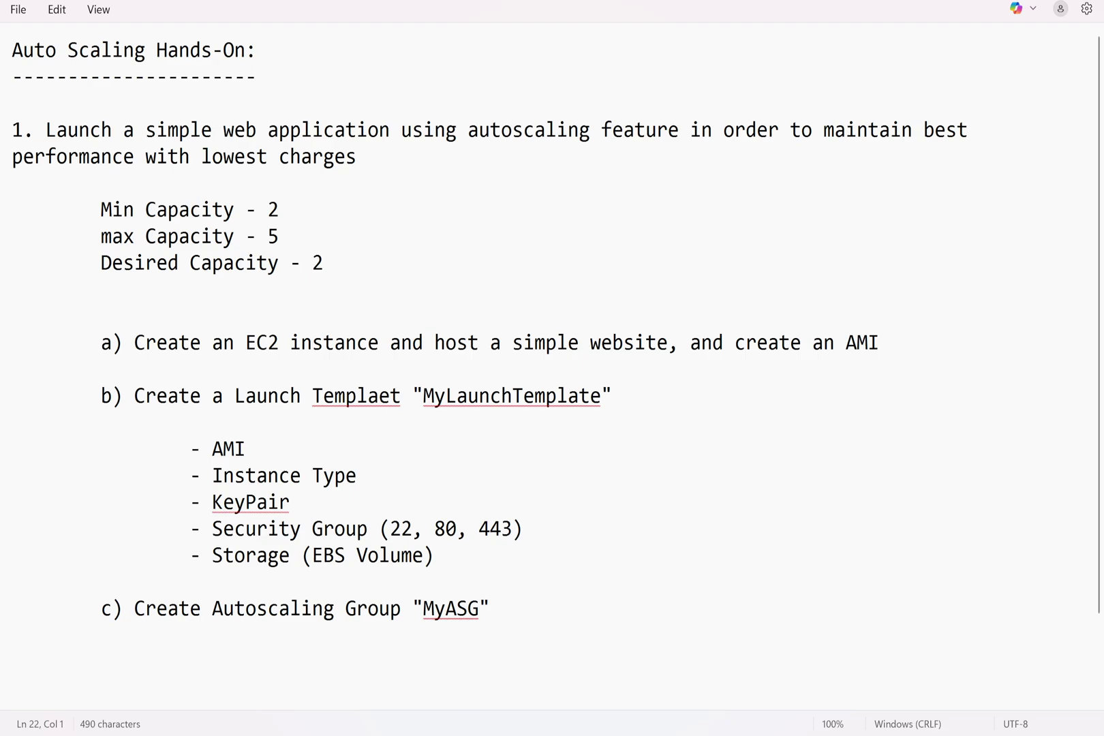
key("Tab")
key("Tab")
type("- Launch T")
type("te")
key("Return")
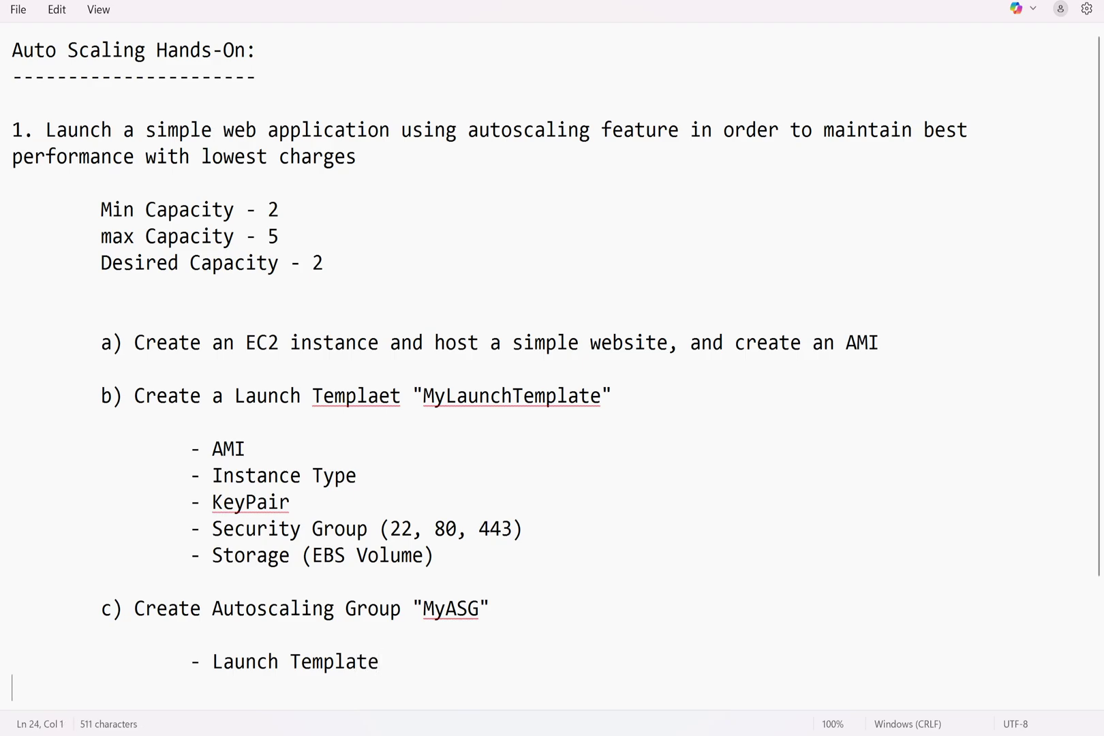
key("Tab")
key("Tab")
type("- Network")
key("Return")
key("Return")
key("Return")
key("Return")
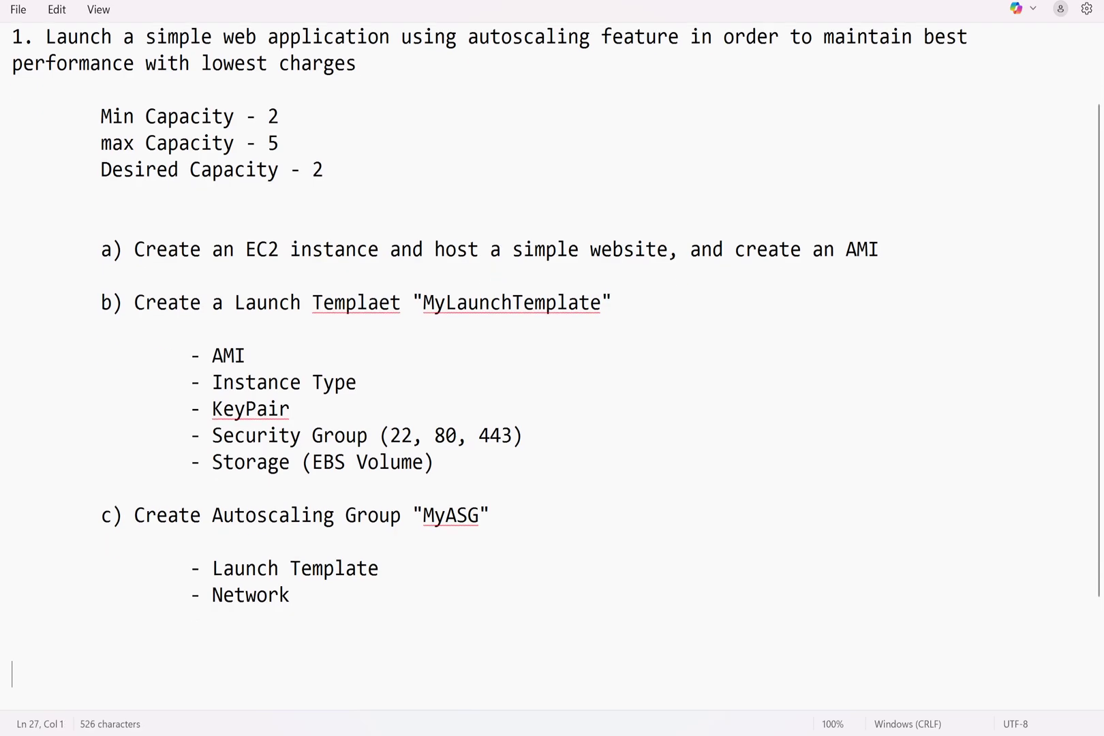
Add an indented 'Availability Zone & Subnet' item under Network
key("Up")
key("Up")
key("Up")
key("Tab")
key("Tab")
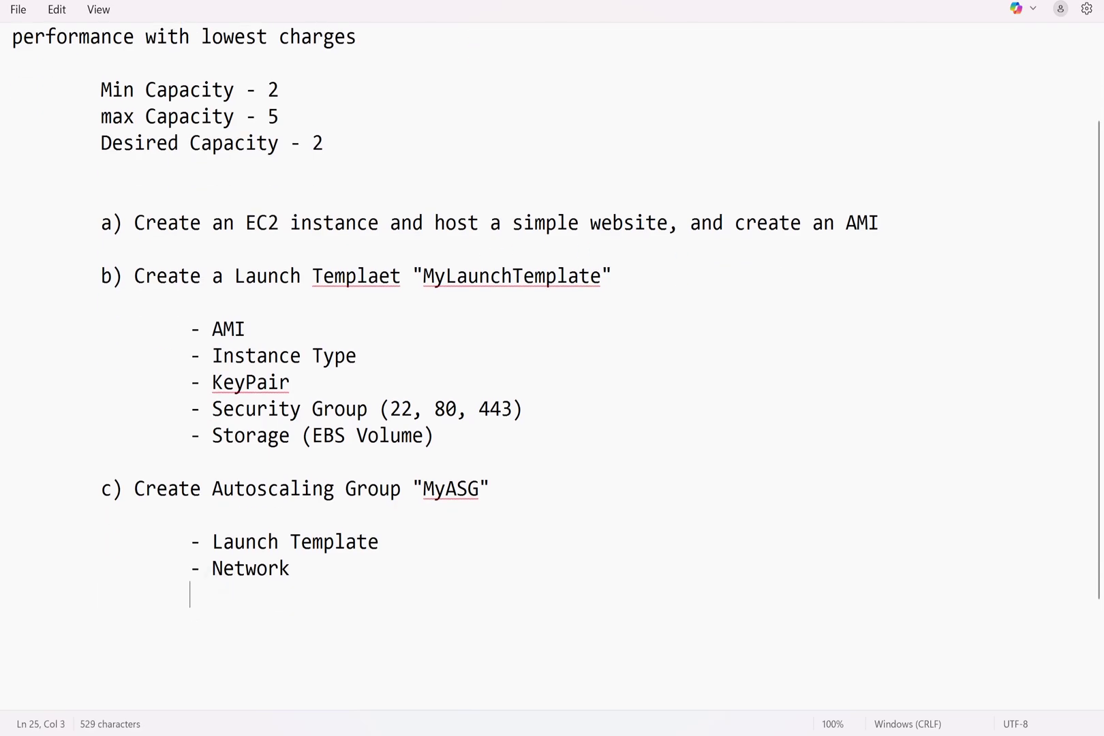
type("-")
type("Avail")
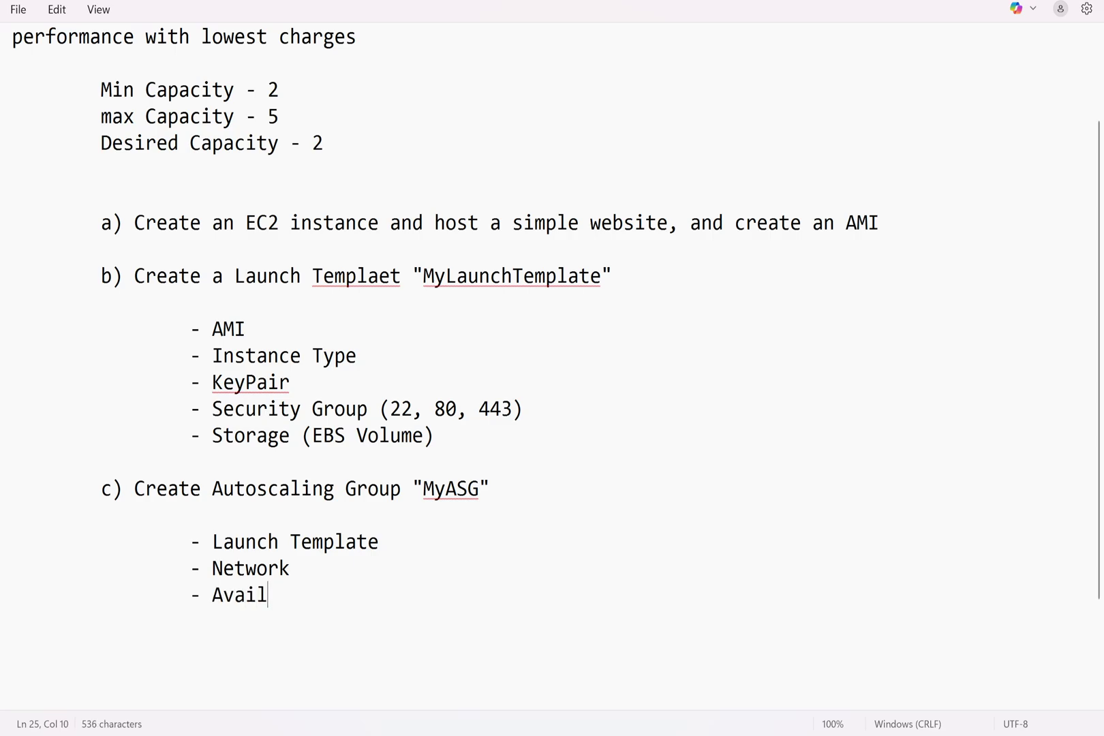
type("abity")
key("BackSpace")
key("BackSpace")
key("BackSpace")
type("ility Zone ")
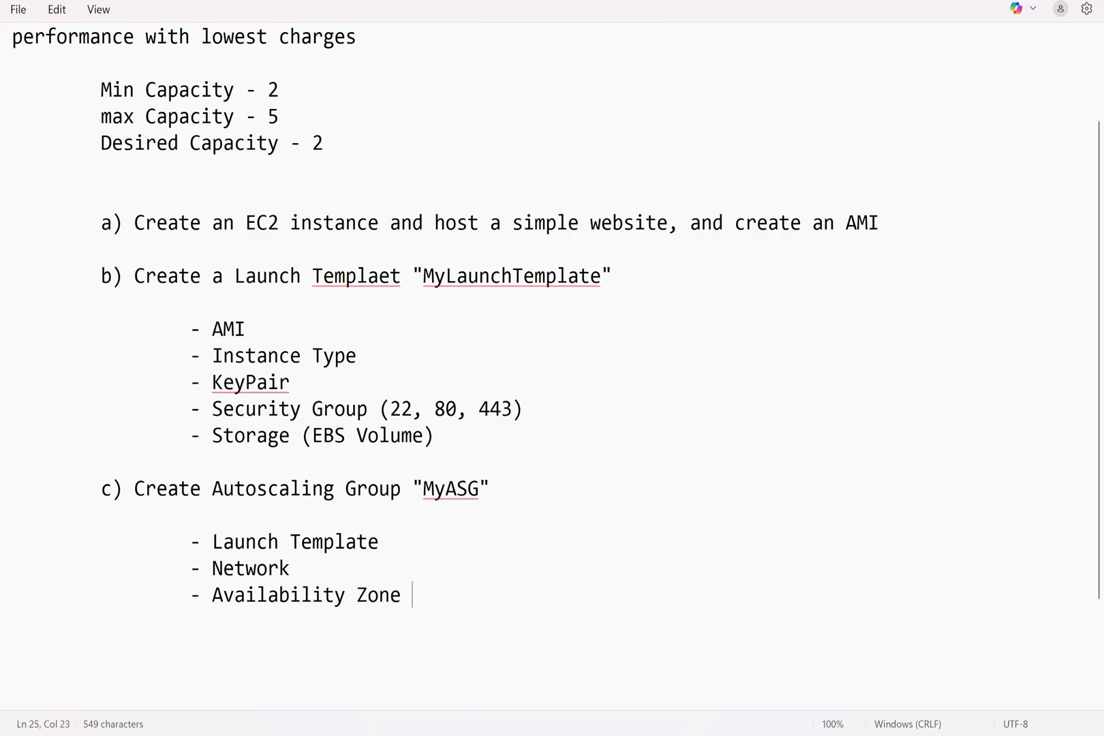
type("*")
key("BackSpace")
type("& Subnet")
Add 'Target Group' and 'HealthCheck Grace Period' bullets
key("Return")
key("Tab")
key("Tab")
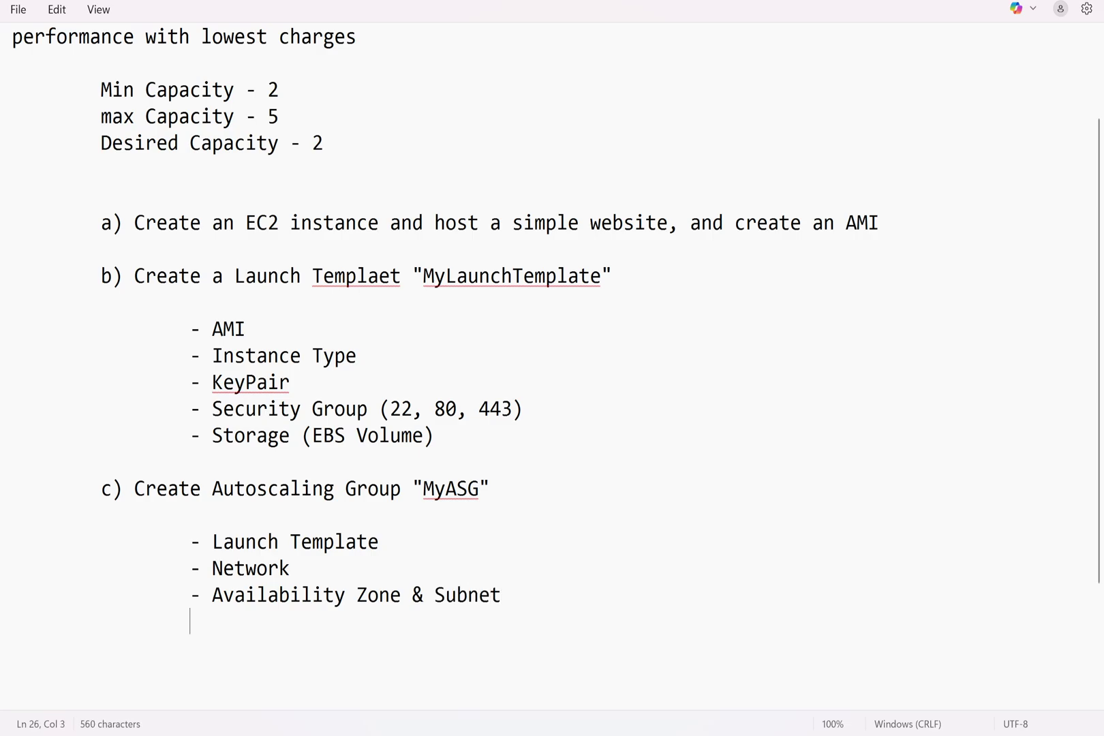
type("-")
type("Target Group")
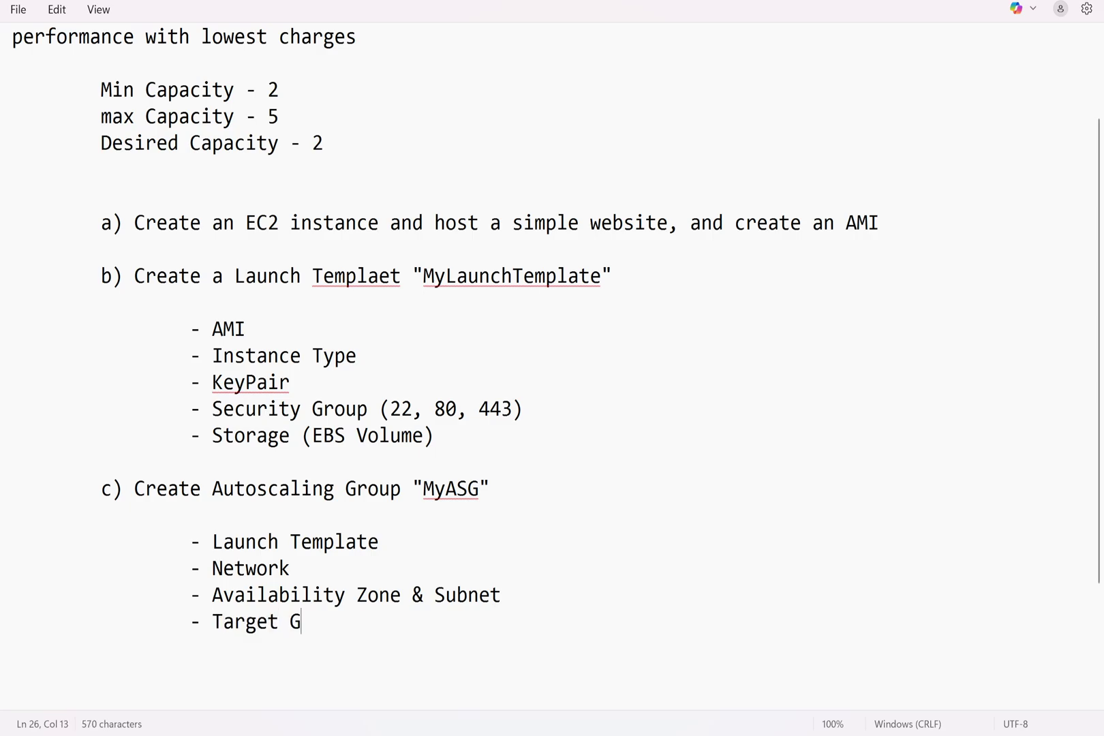
key("Return")
key("Tab")
key("Tab")
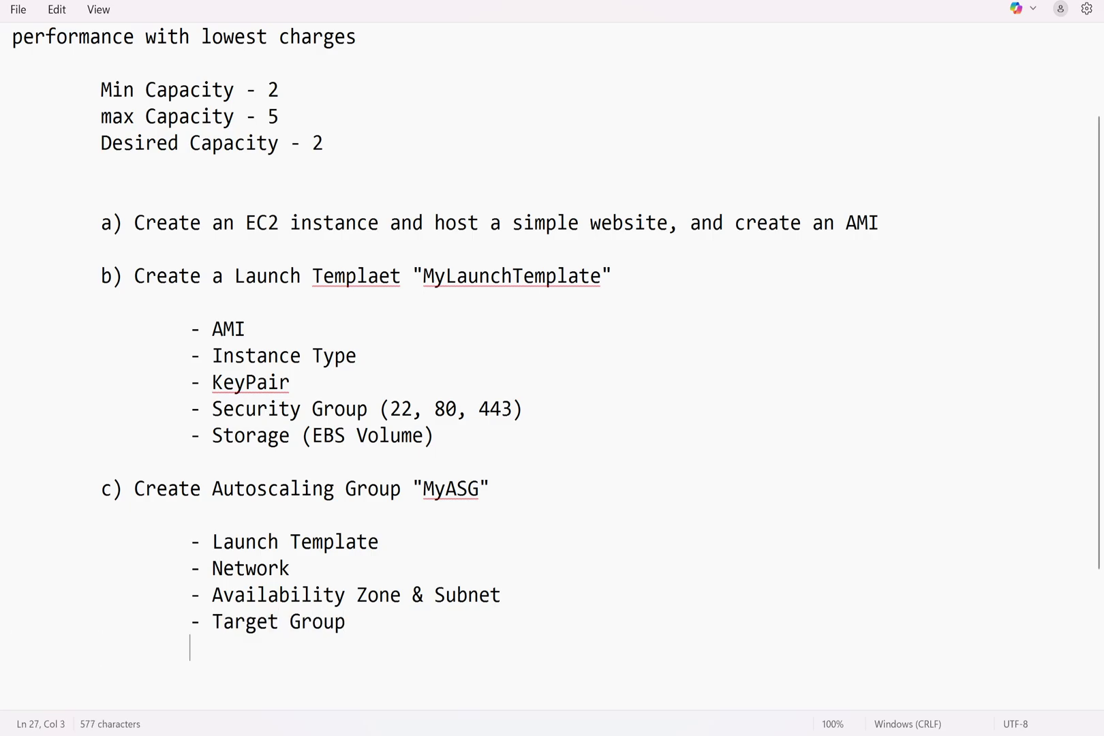
type("- Health")
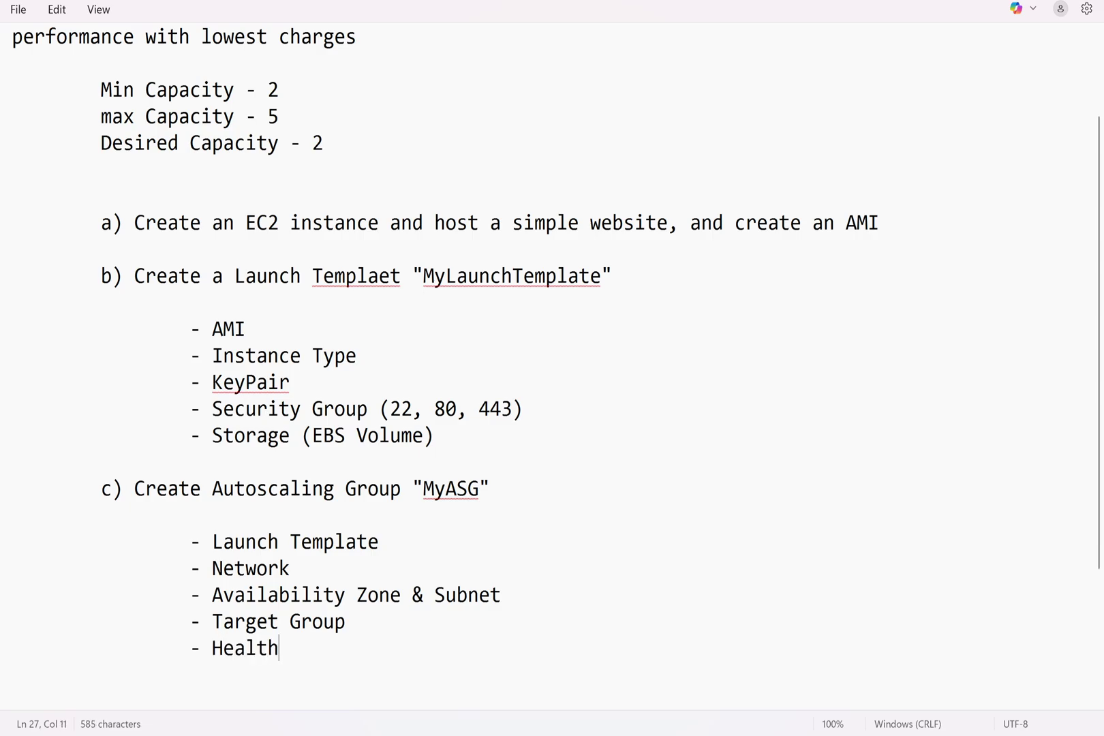
type("Check")
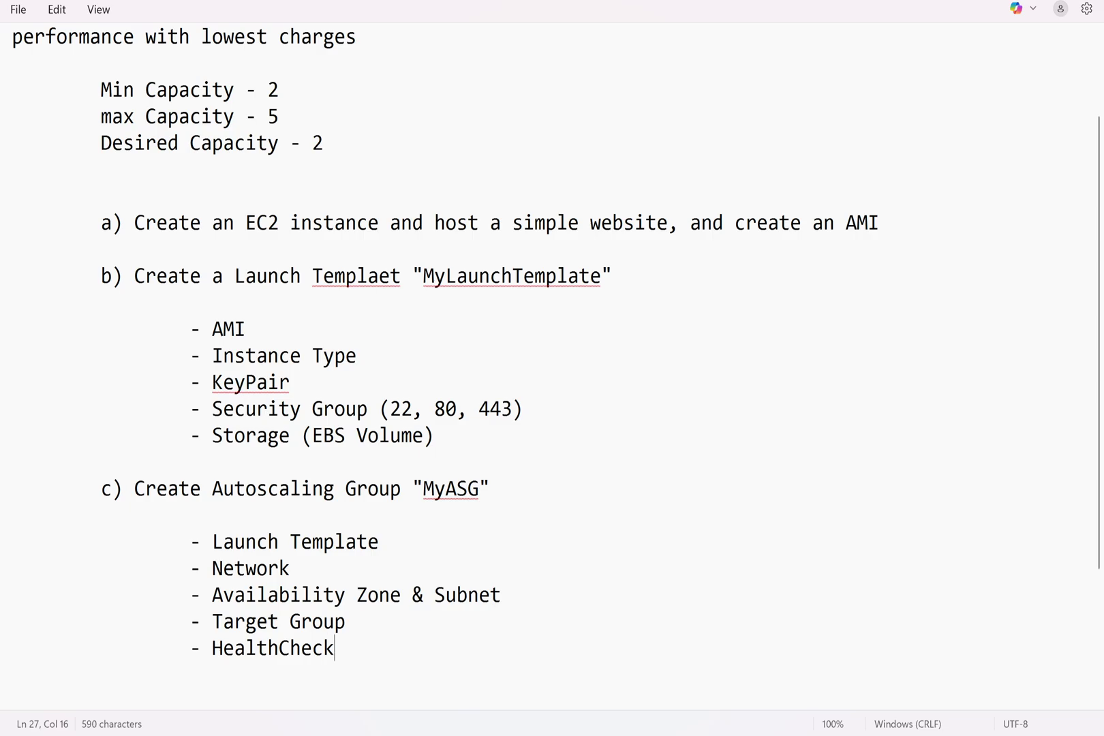
type(" Grac")
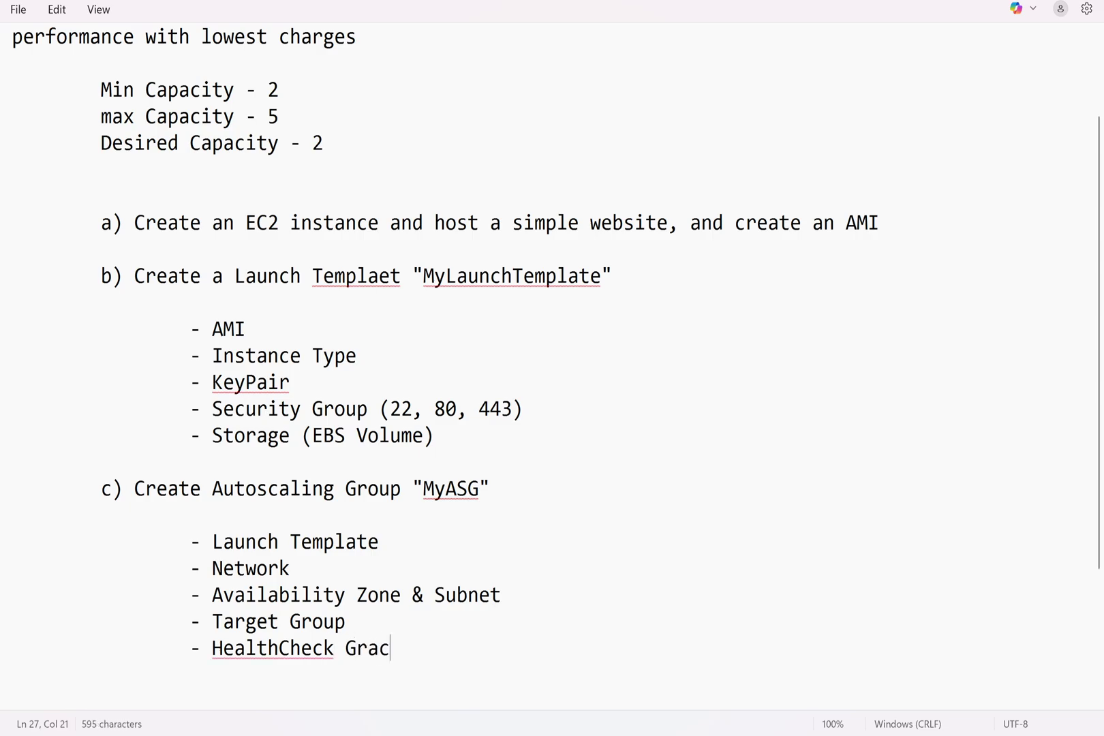
type("e Period")
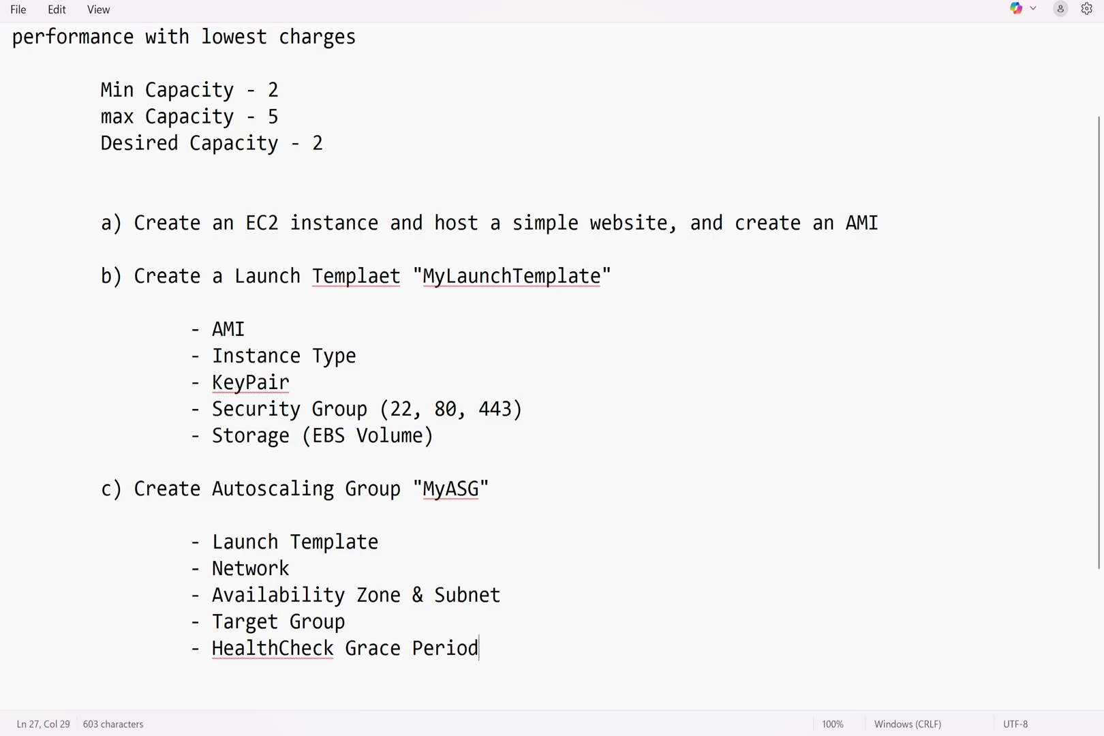
key("Return")
key("Tab")
key("Tab")
Add '- Group Size' with Desired Capacity, Min Capacity and Max Capacity sub-items
type("- Group Size")
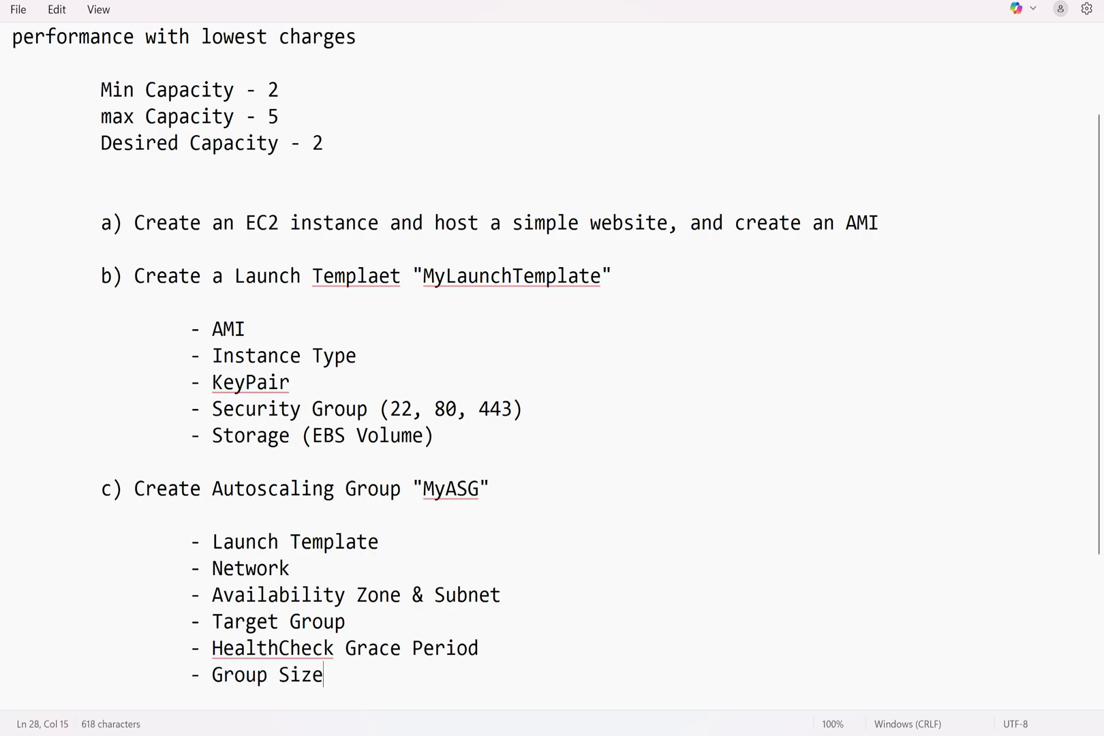
key("Return")
key("Tab")
key("Tab")
key("Tab")
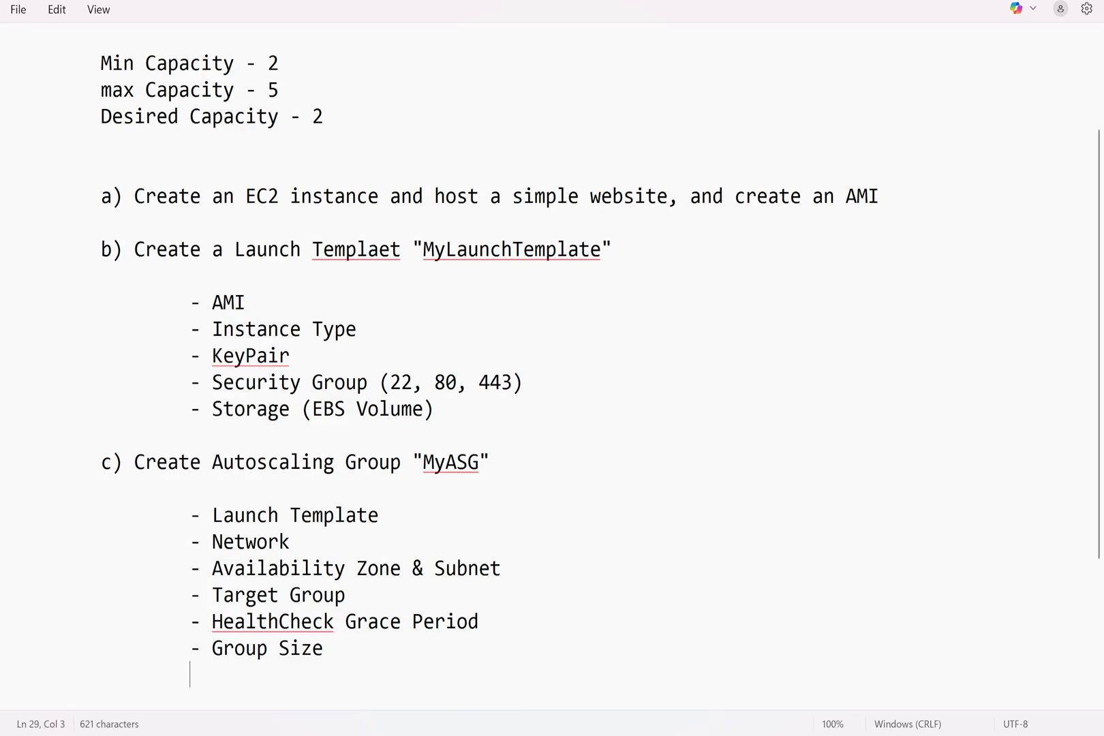
type("- Desired ")
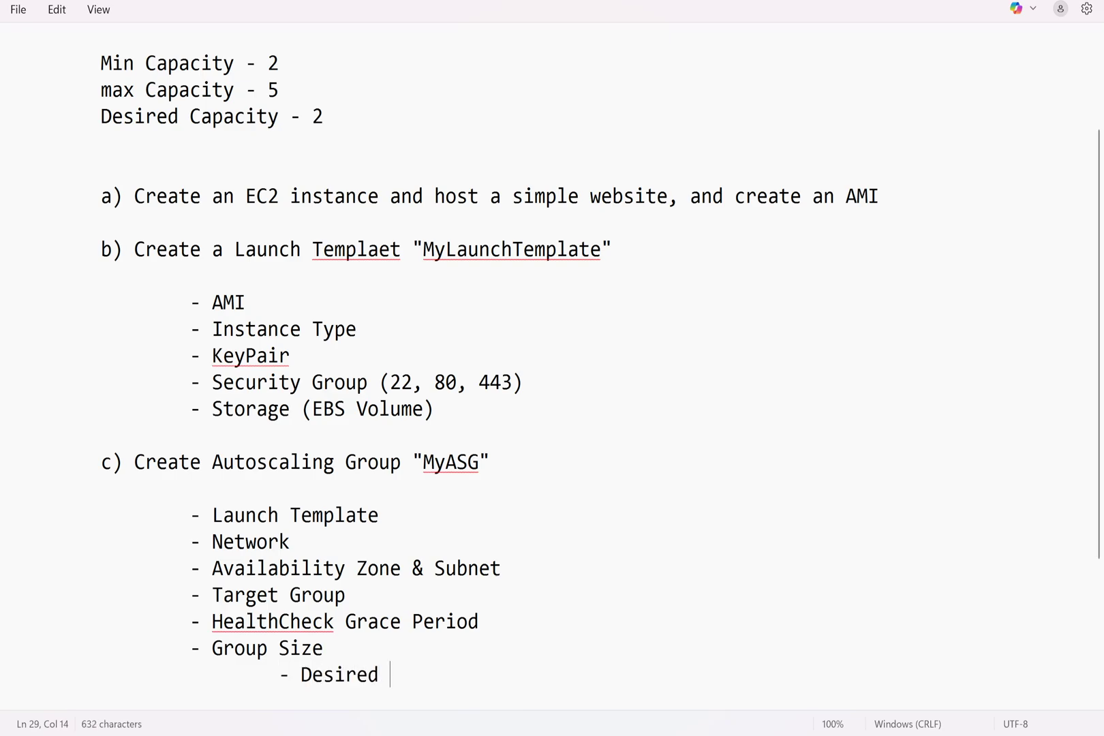
type("Capacity")
key("Return")
key("Tab")
key("Tab")
key("Tab")
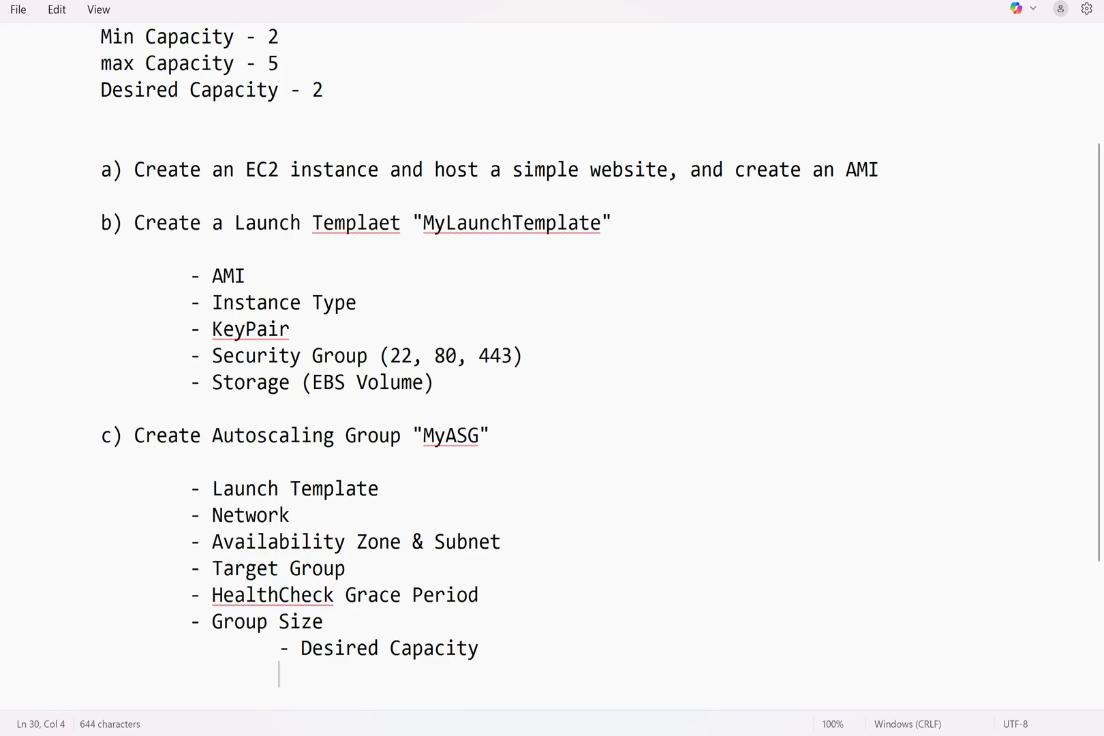
type("- Min Capacity")
key("Return")
key("Tab")
key("Tab")
key("Tab")
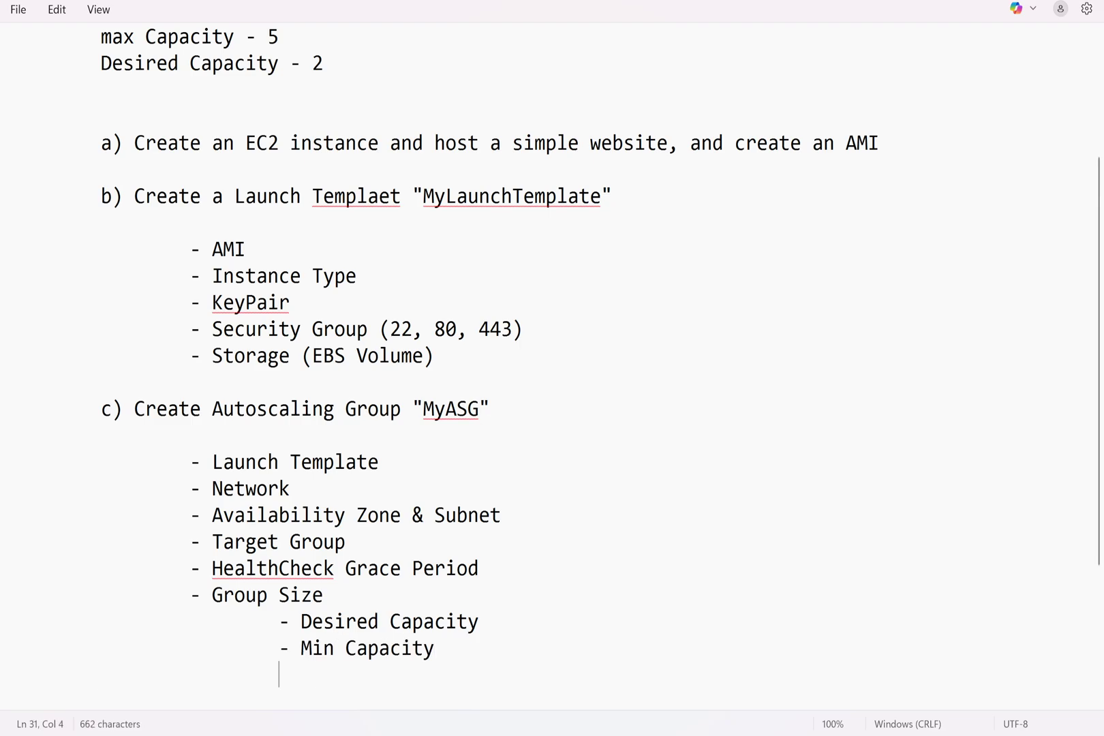
type("- Max Capacity")
key("Return")
key("Return")
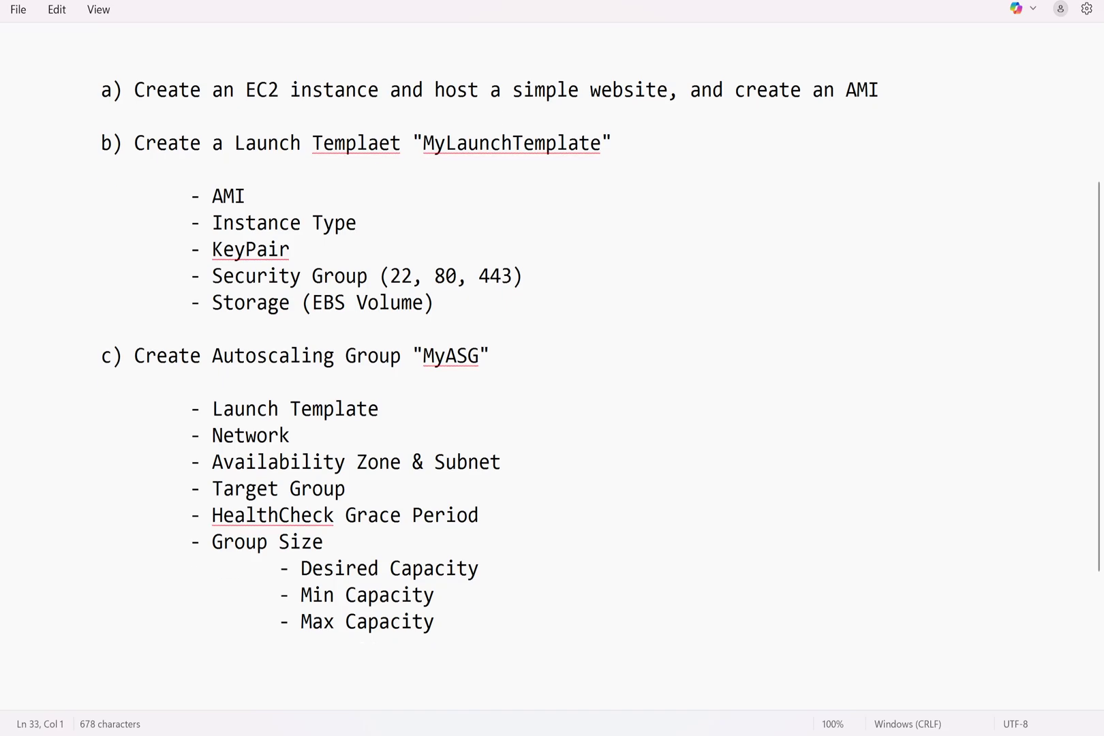
Add '- Scaling Policy' with a deeper-indented '- Target Tracking policy' sub-item
key("BackSpace")
key("Tab")
key("Tab")
type("Scaling Policy")
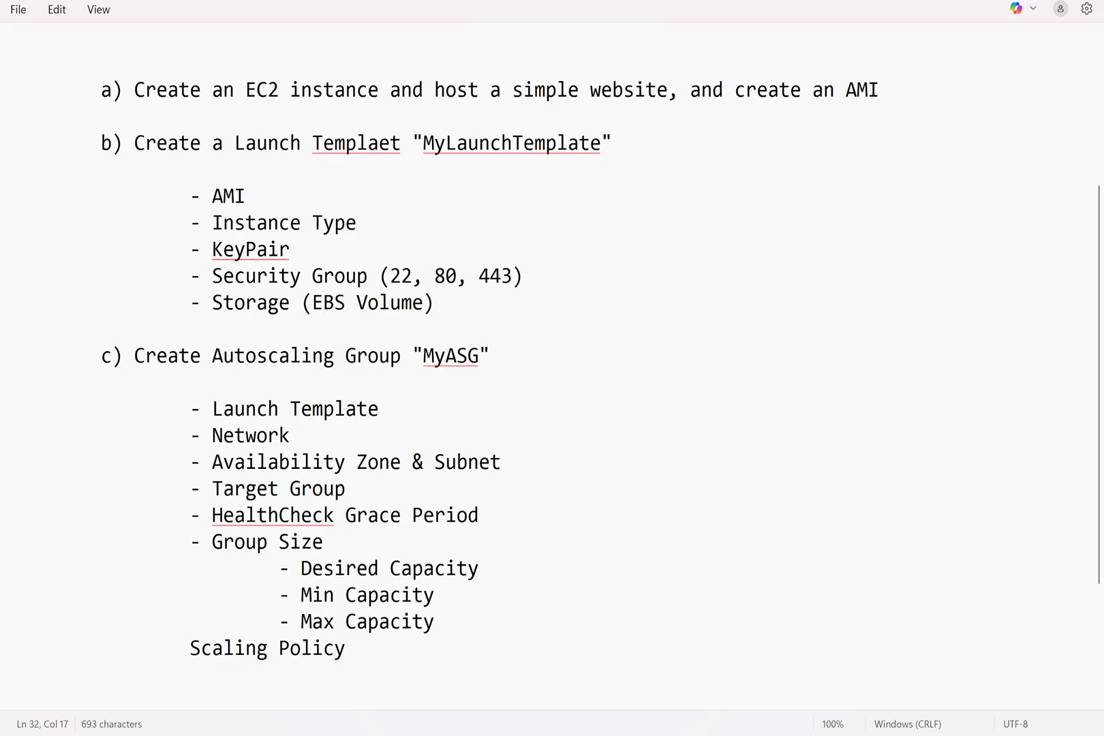
key("Left")
key("Left")
key("Left")
key("Left")
key("Left")
key("Left")
key("Left")
key("Left")
key("Left")
key("Left")
key("Left")
key("Left")
key("Left")
key("Left")
type("-")
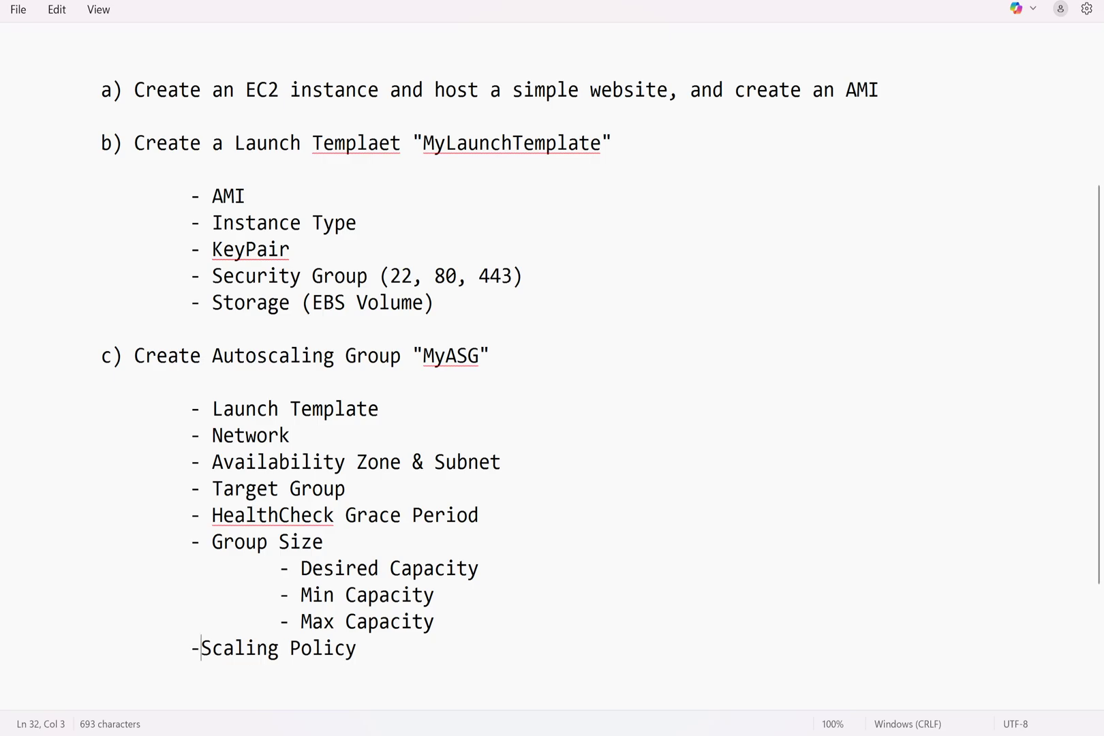
key("End")
key("Return")
key("Tab")
key("Tab")
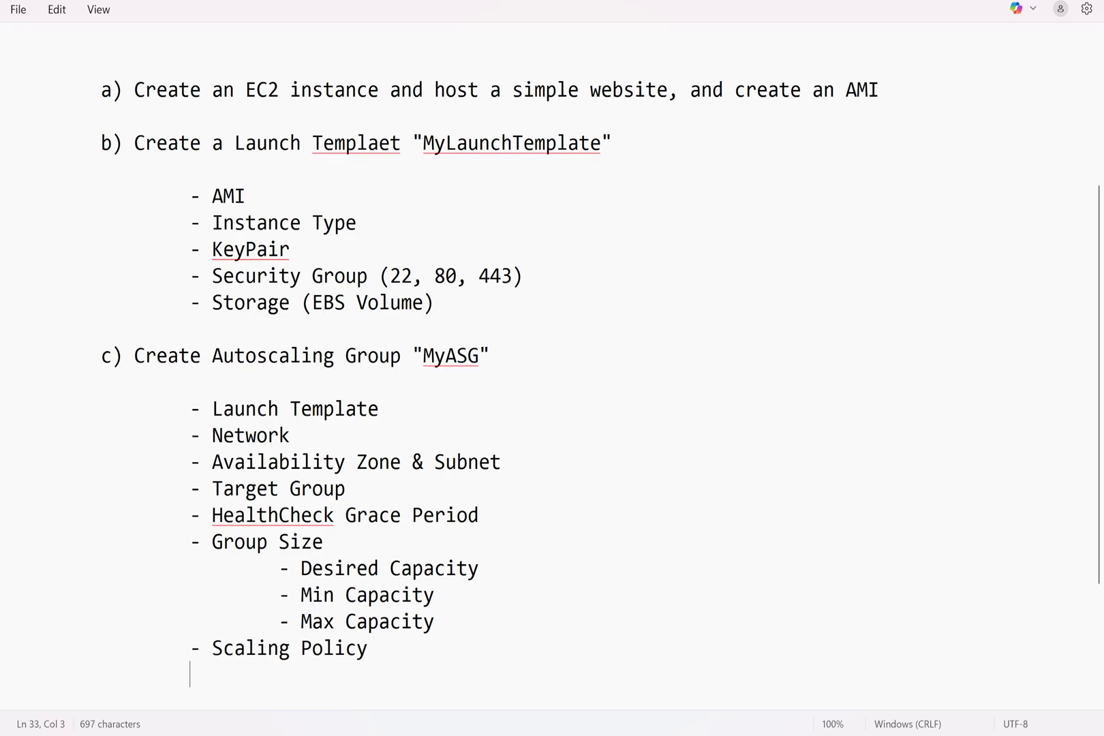
key("Tab")
type("- Target Tracking ")
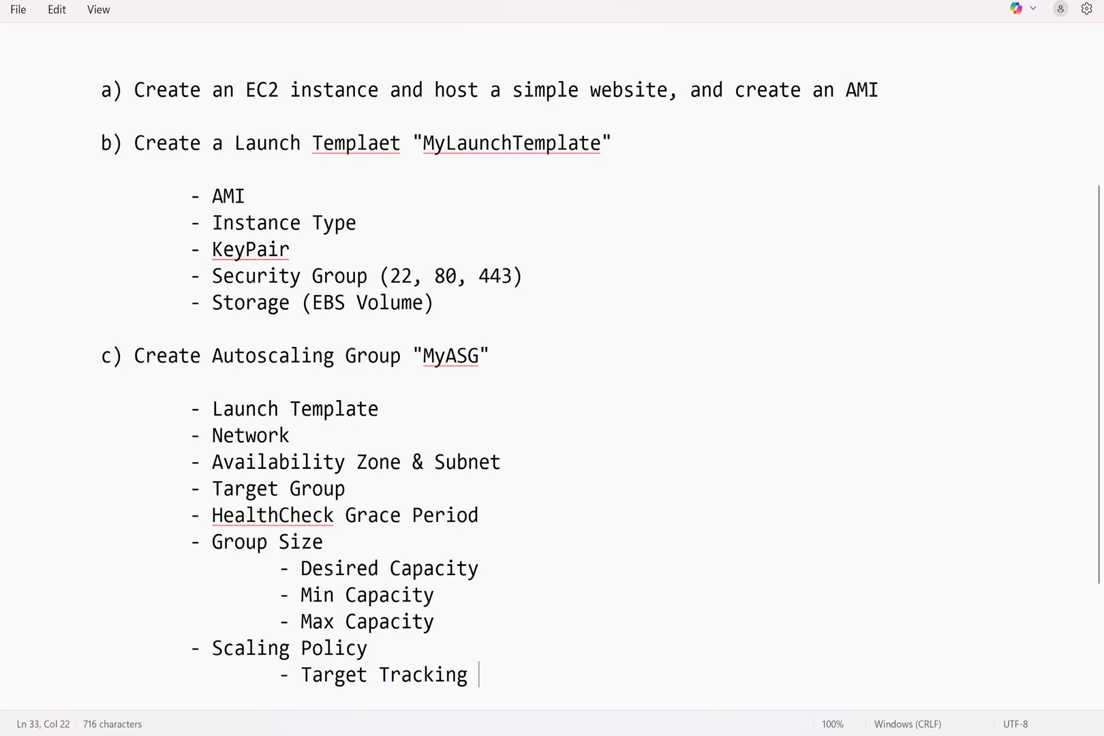
type("policy")
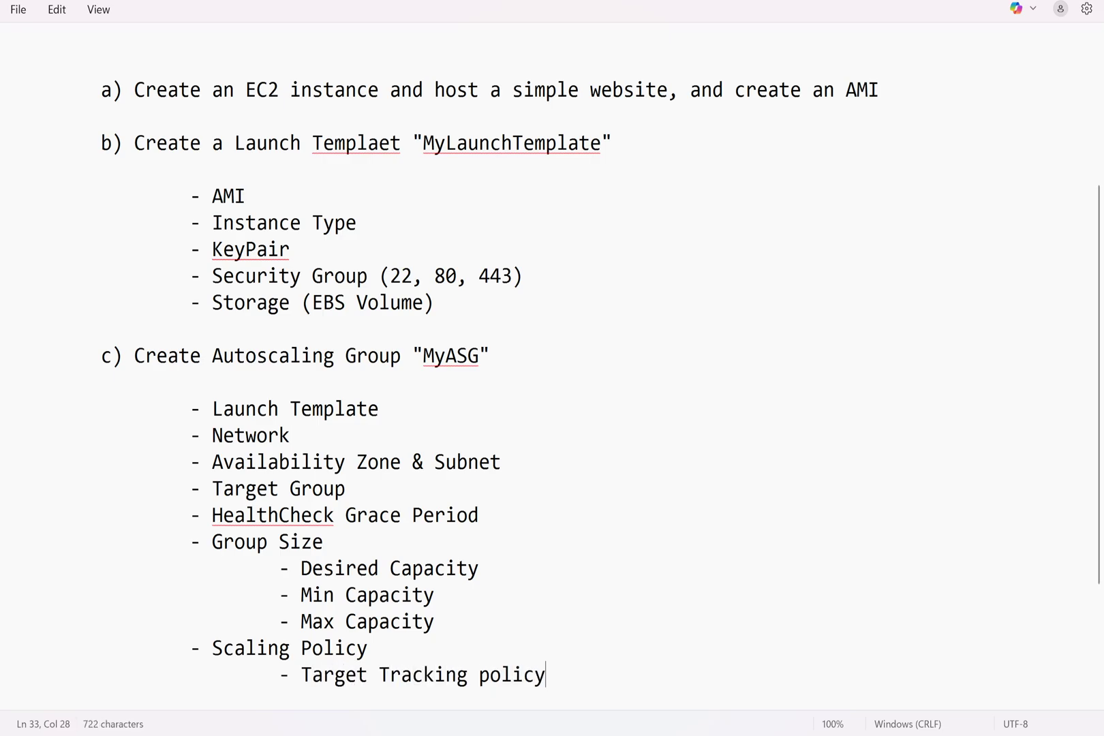
Add the '- Instance Warm-Up' item
key("Return")
key("Return")
key("Tab")
type("- ")
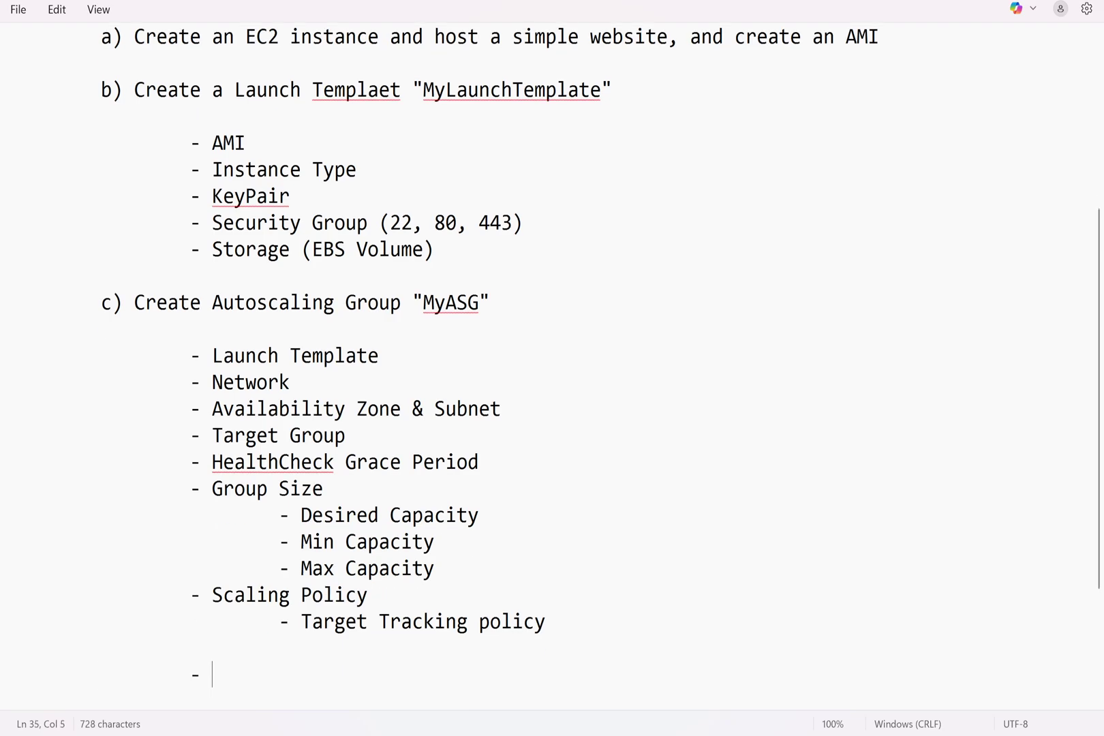
type("Instance Warm")
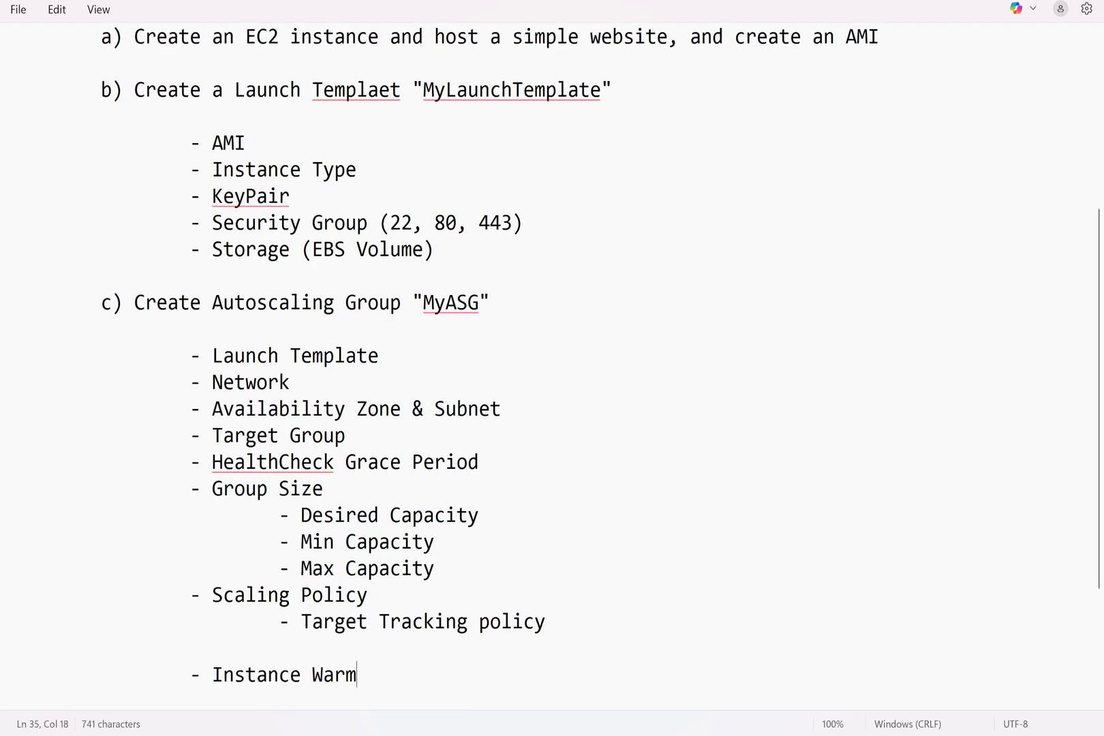
type("U")
key("BackSpace")
type("-Up")
key("Return")
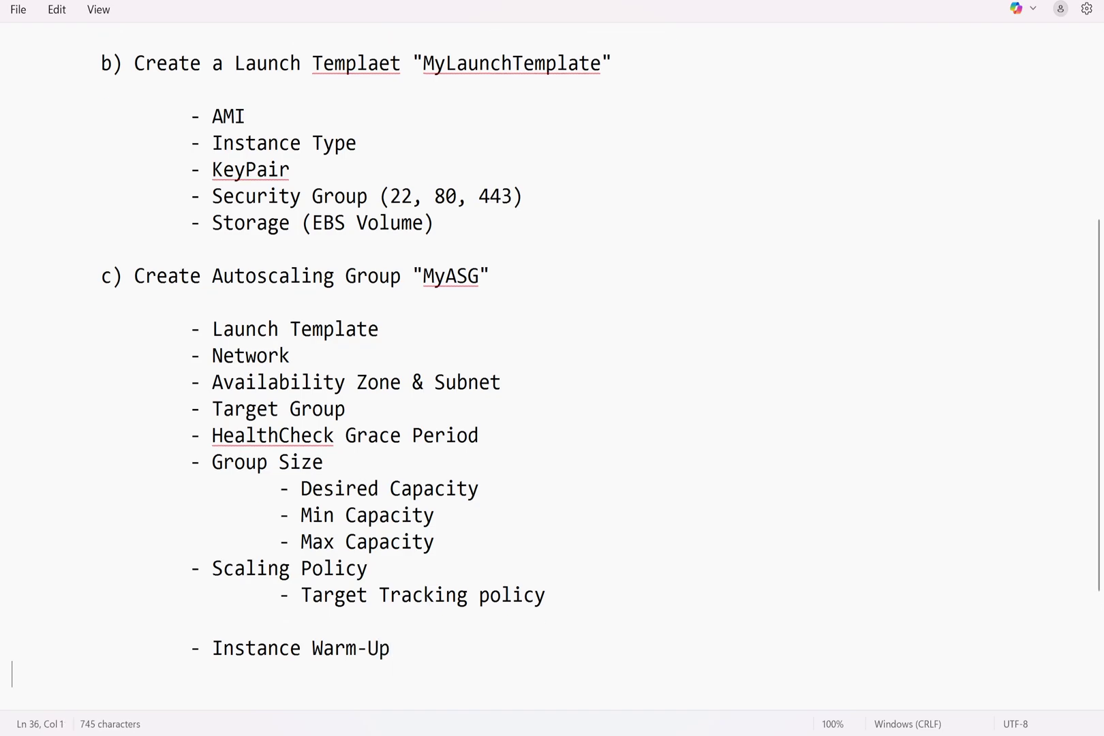
Add '- SNS Notification' and '- TAGS' items
key("Tab")
key("Tab")
type("SNS")
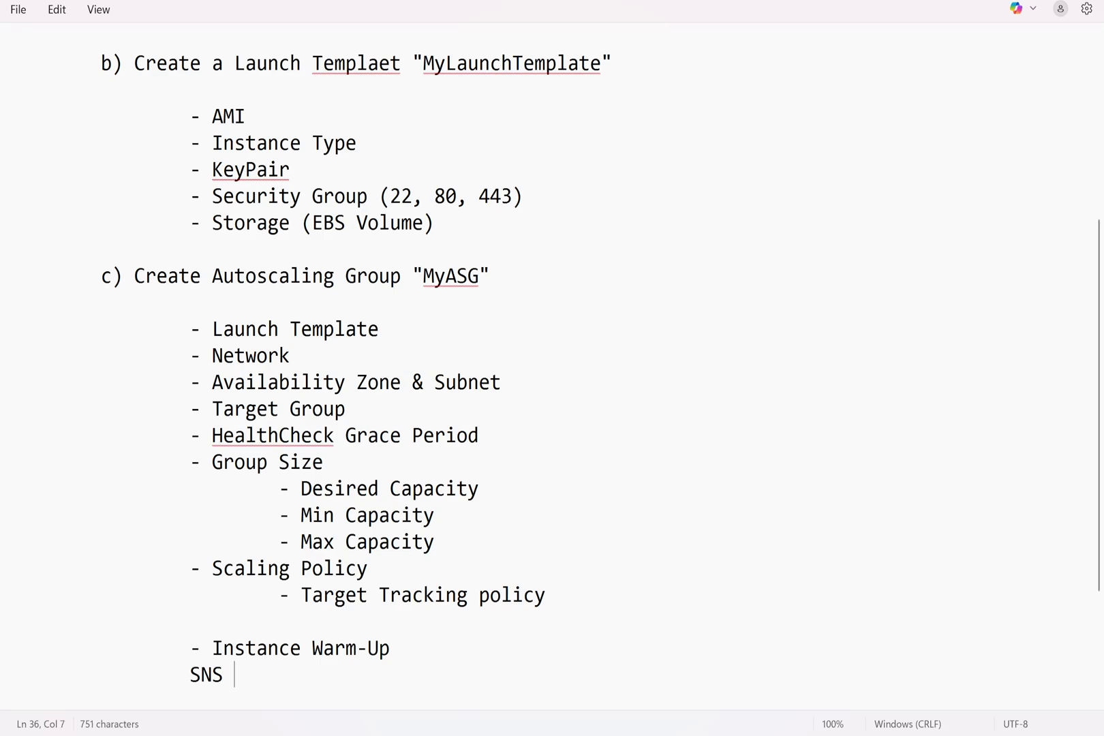
key("BackSpace")
key("BackSpace")
key("BackSpace")
key("BackSpace")
type("- SNS Notif")
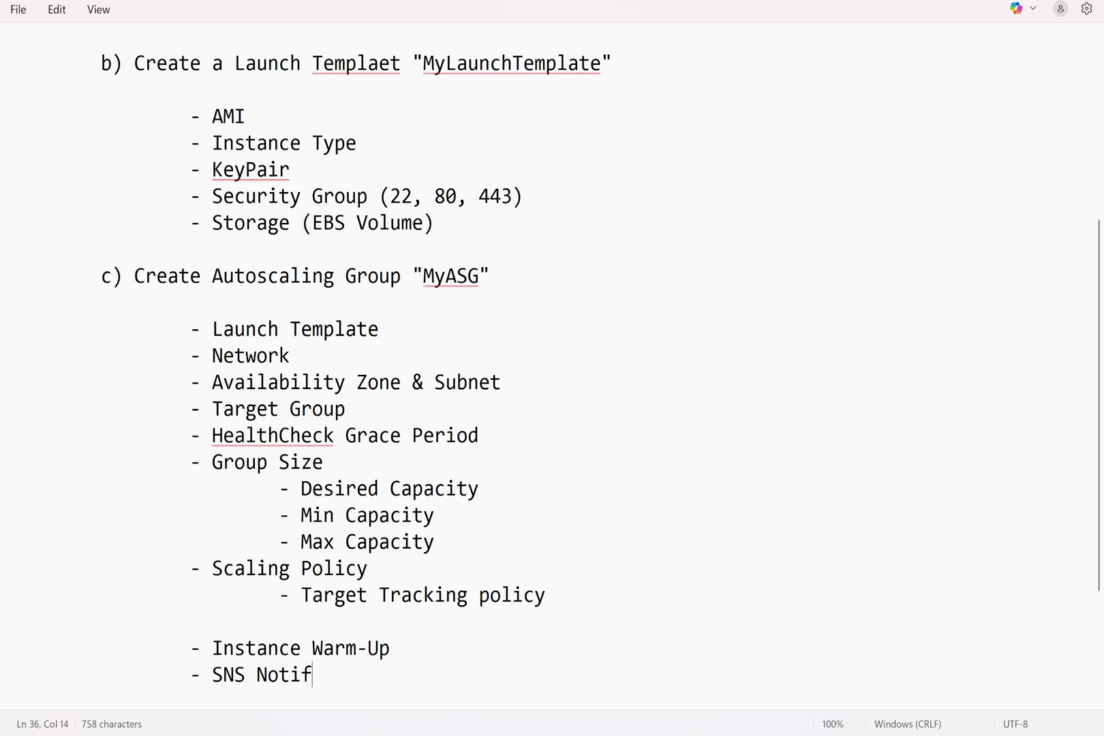
type("ication")
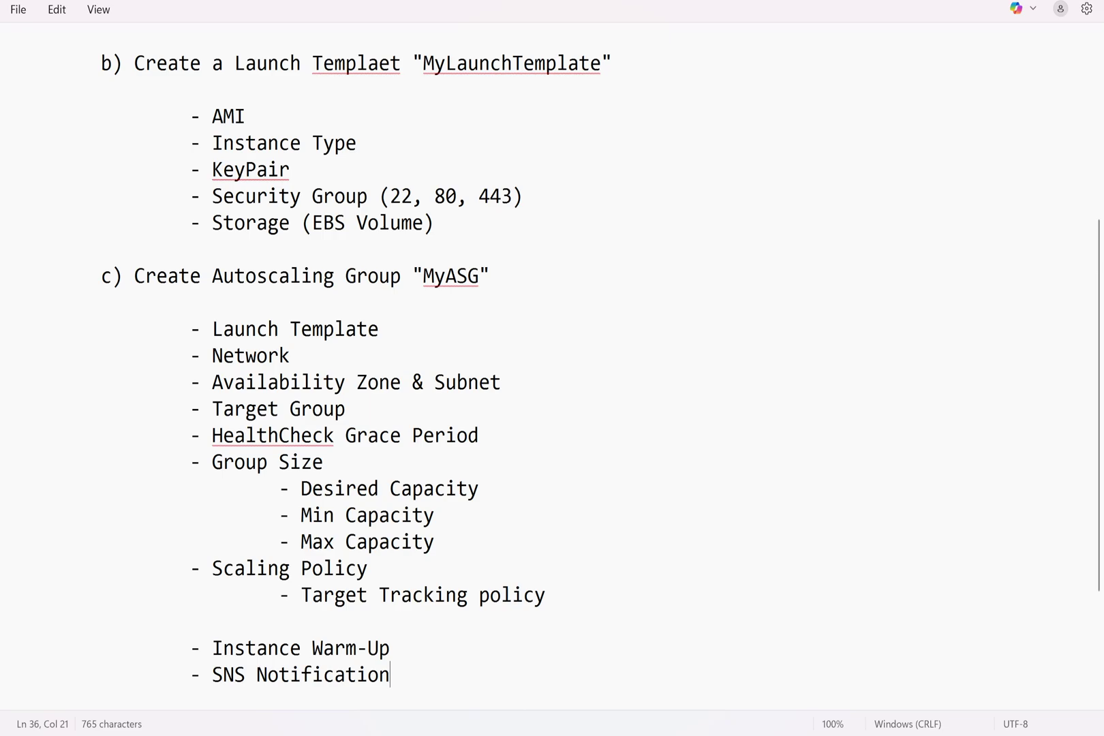
key("Return")
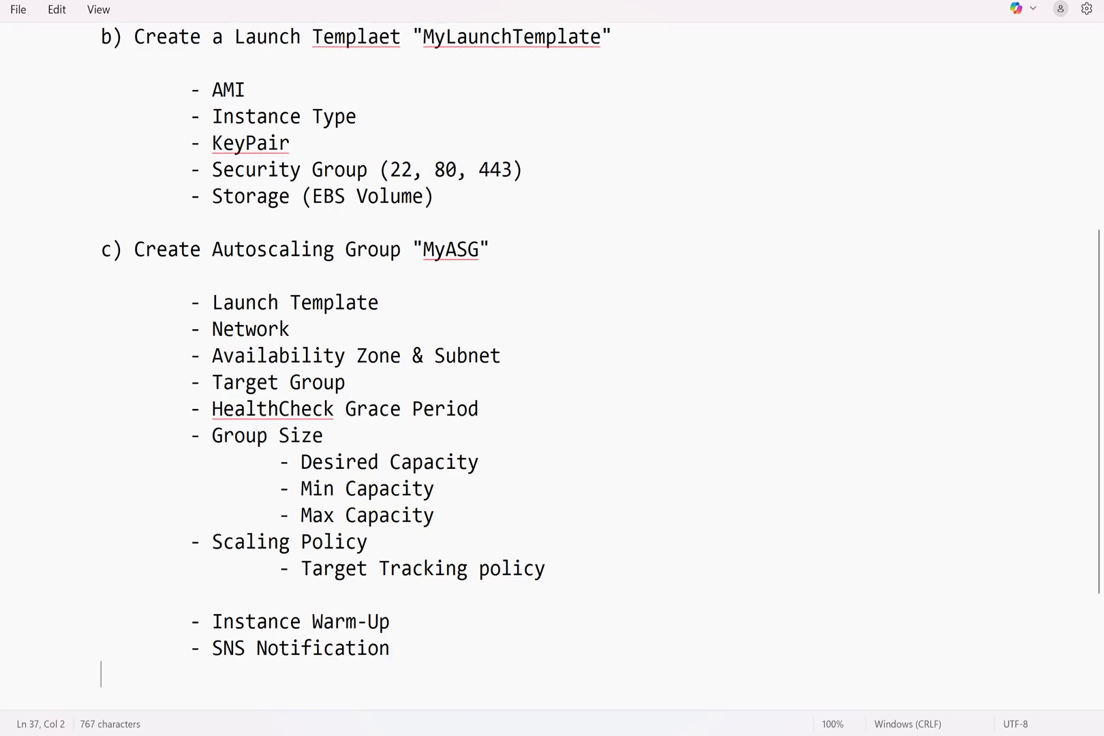
key("Tab")
type("- TAGS")
key("Return")
key("Return")
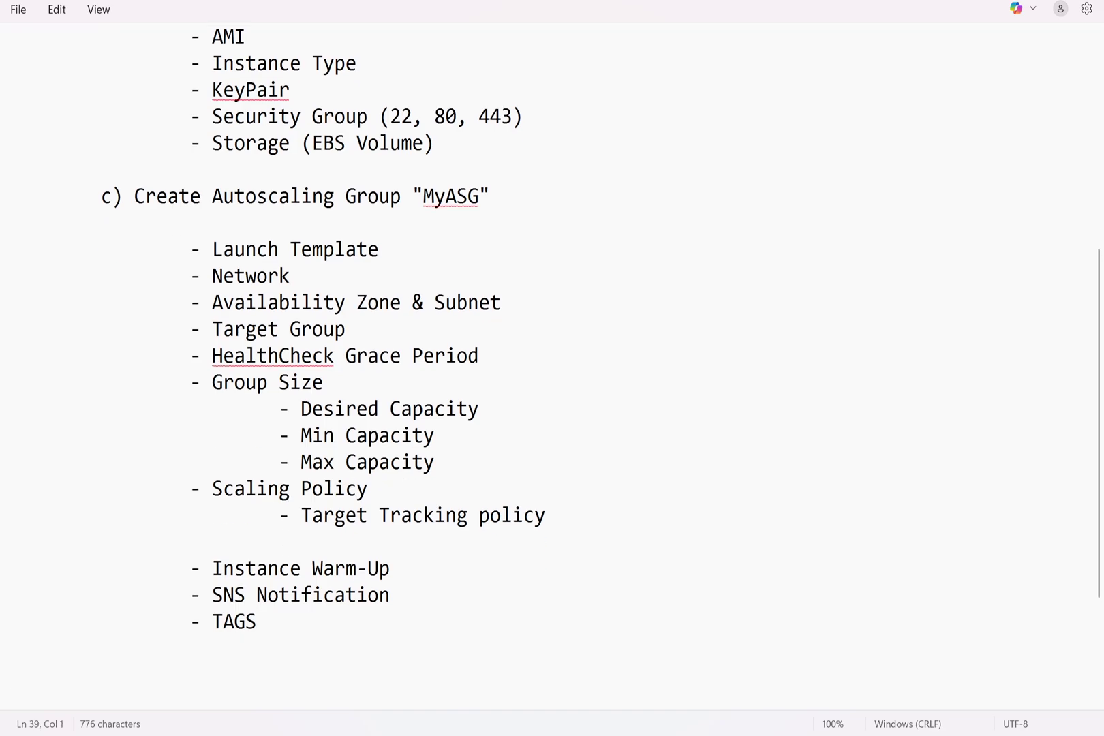
Type '--> ON EC2 instances, There are 2 types of Monitoring' with a '- Basic Monitoring' line
type("--> ON EC2 instance")
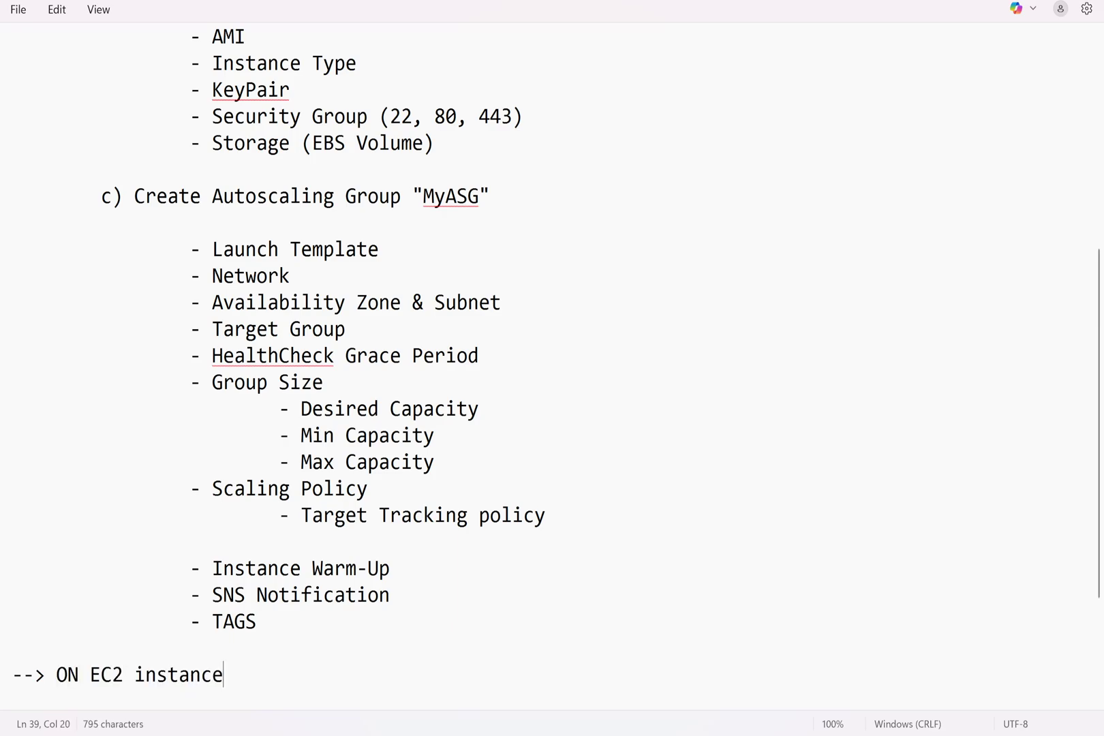
type("s, There are")
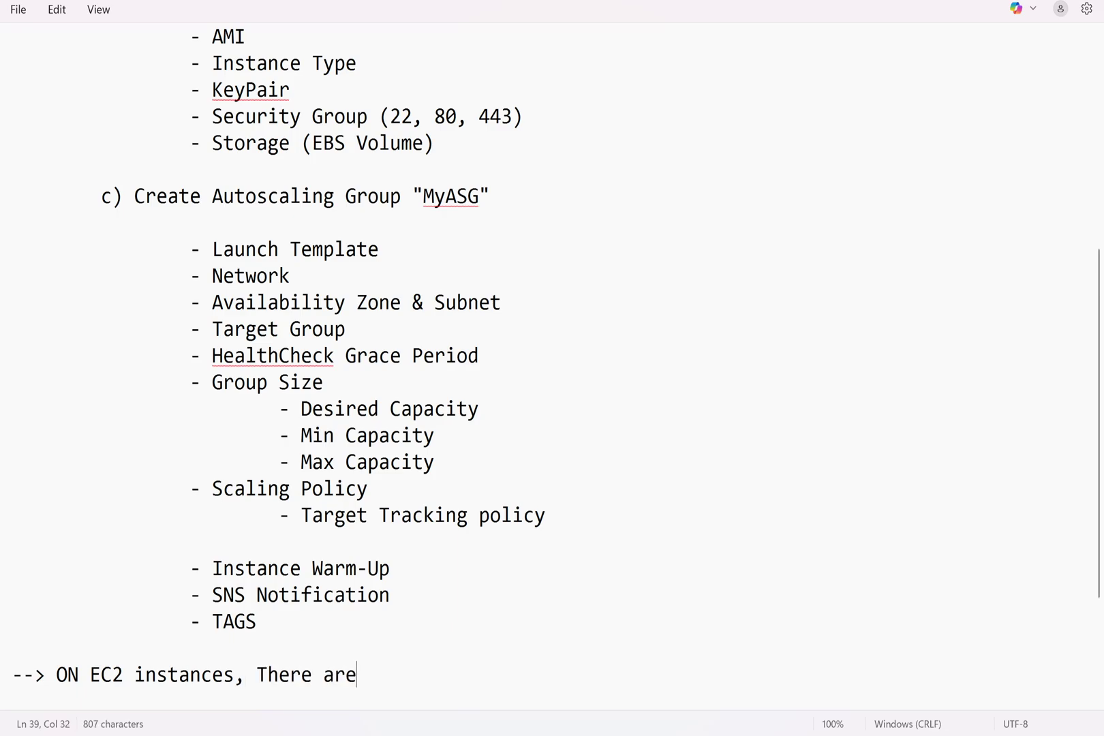
type(" 2 types of ")
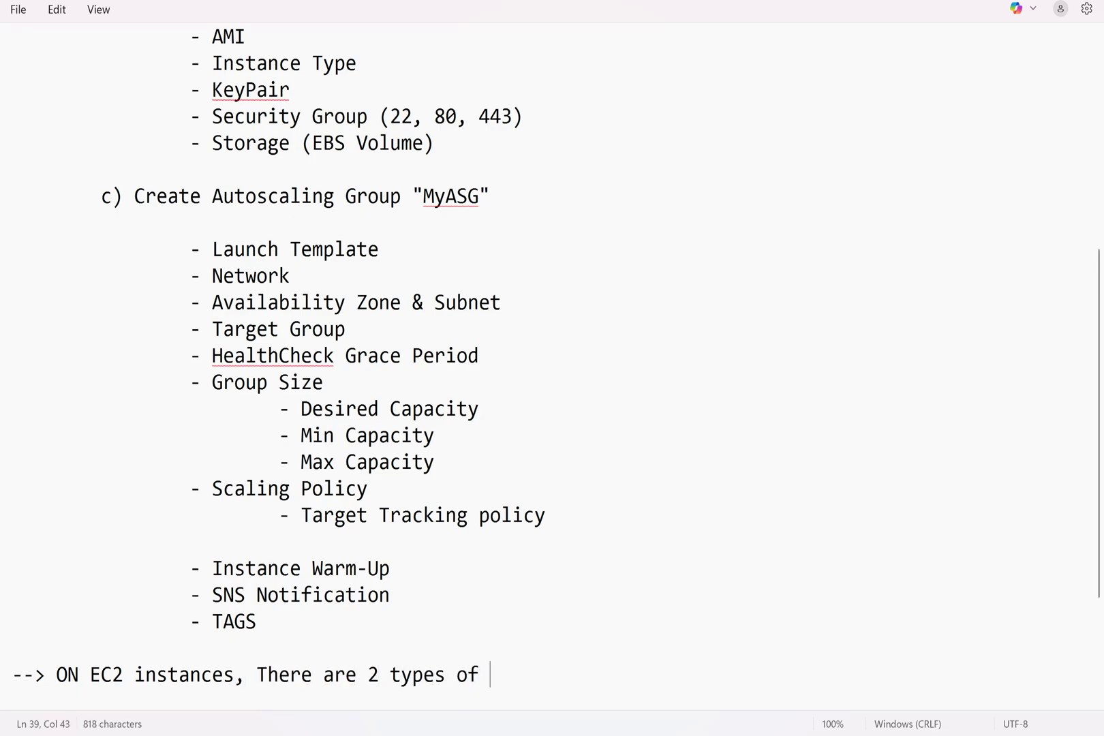
type("Monitoring")
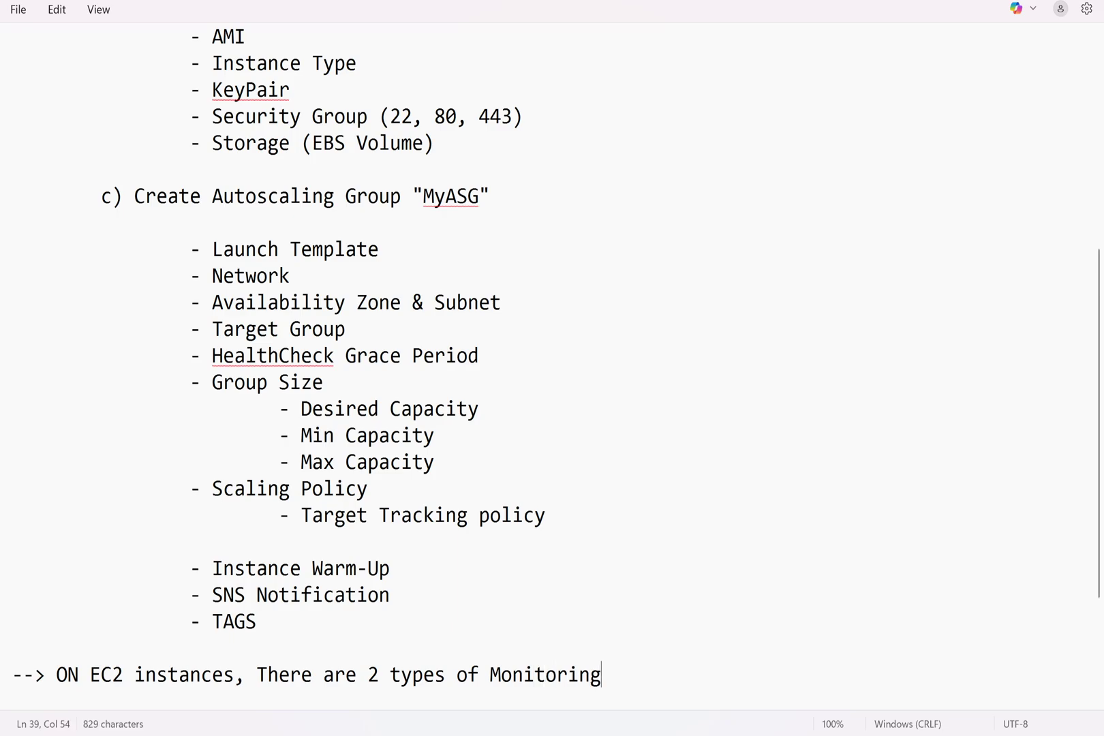
key("Return")
key("Return")
key("Tab")
type("- ")
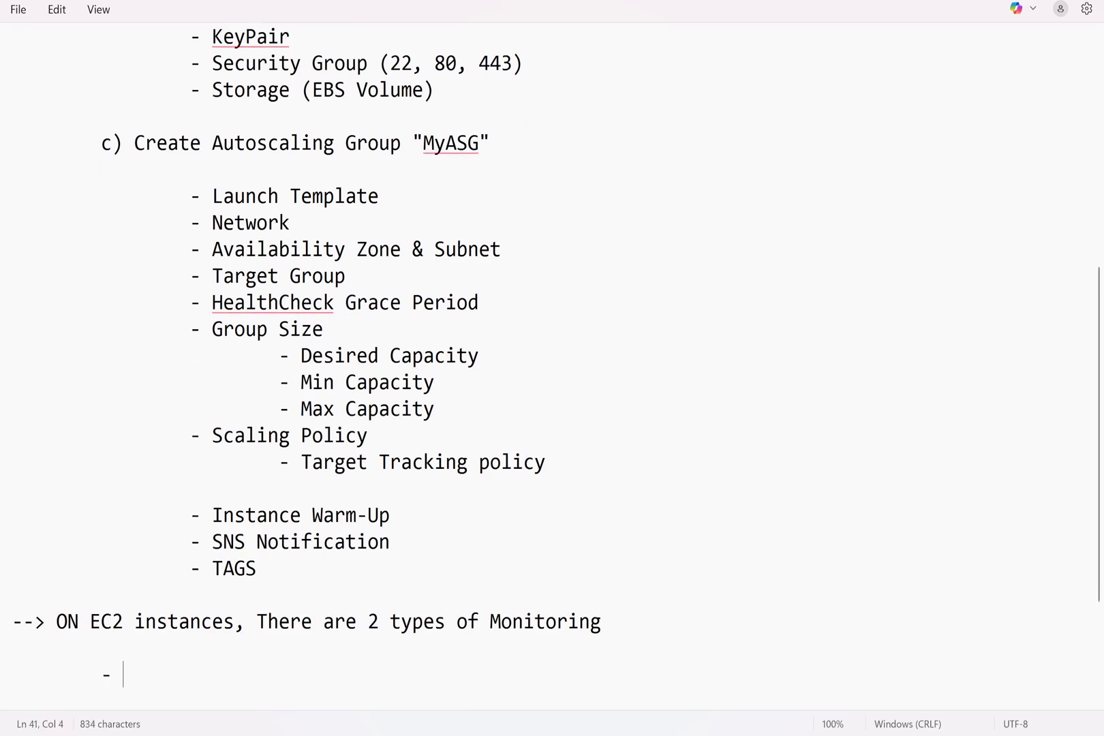
type("Basic Monitoring")
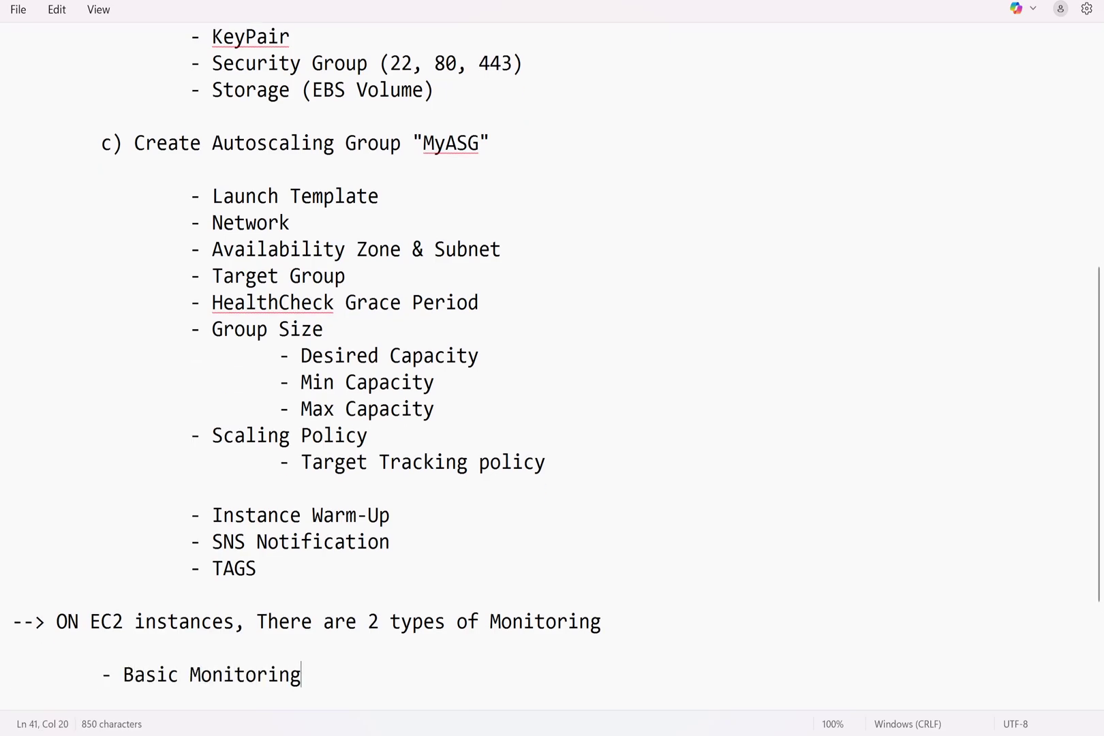
Add '- Enhanced / Detailed Monitoring', fixing the capitalised 'MOnitoring'
key("Return")
key("Tab")
key("Tab")
key("BackSpace")
type("- ")
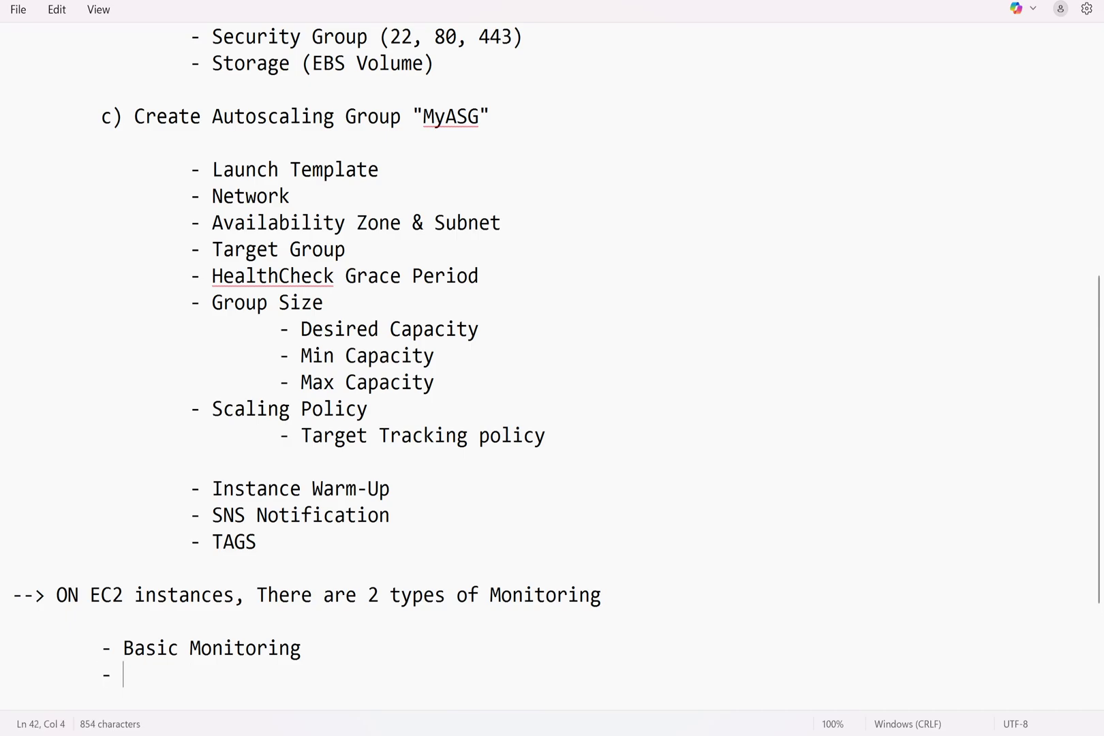
type("Enhanced ")
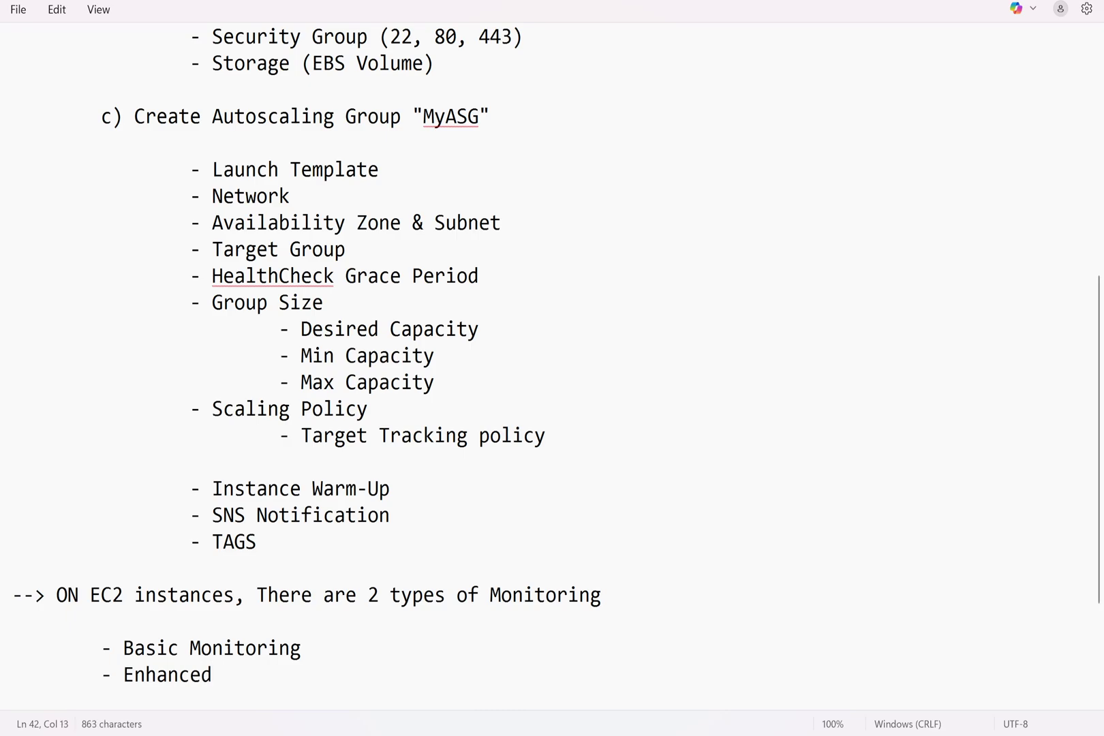
type("/ Detailed MOn")
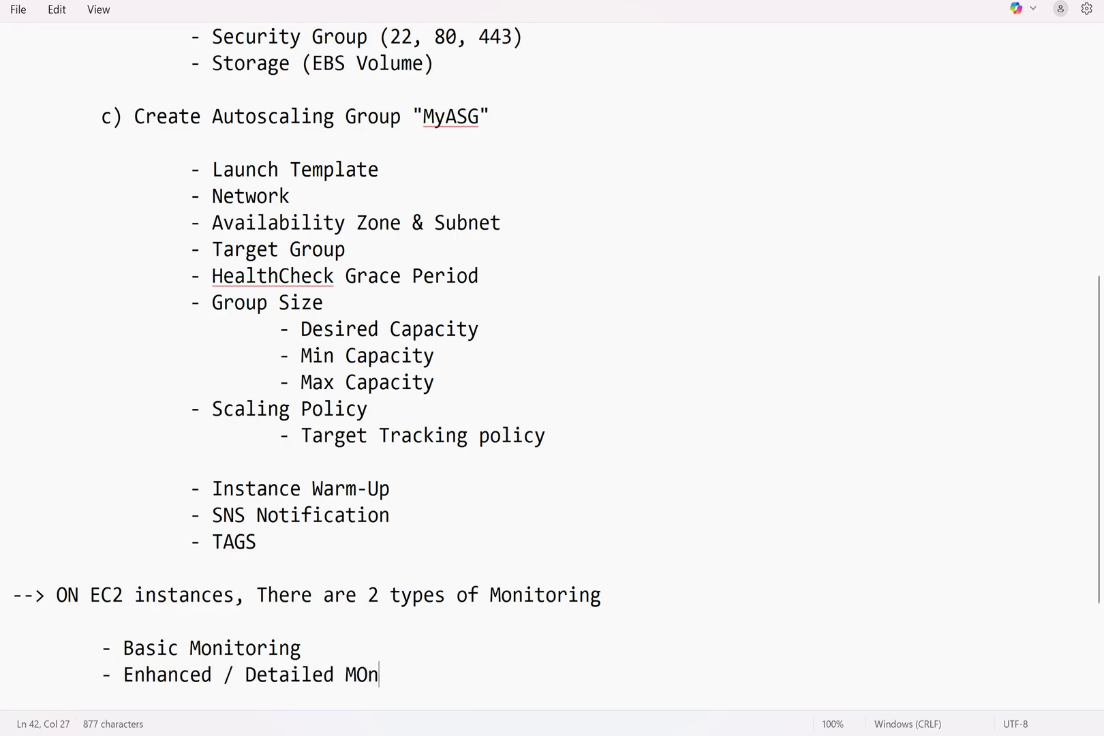
type("itoring")
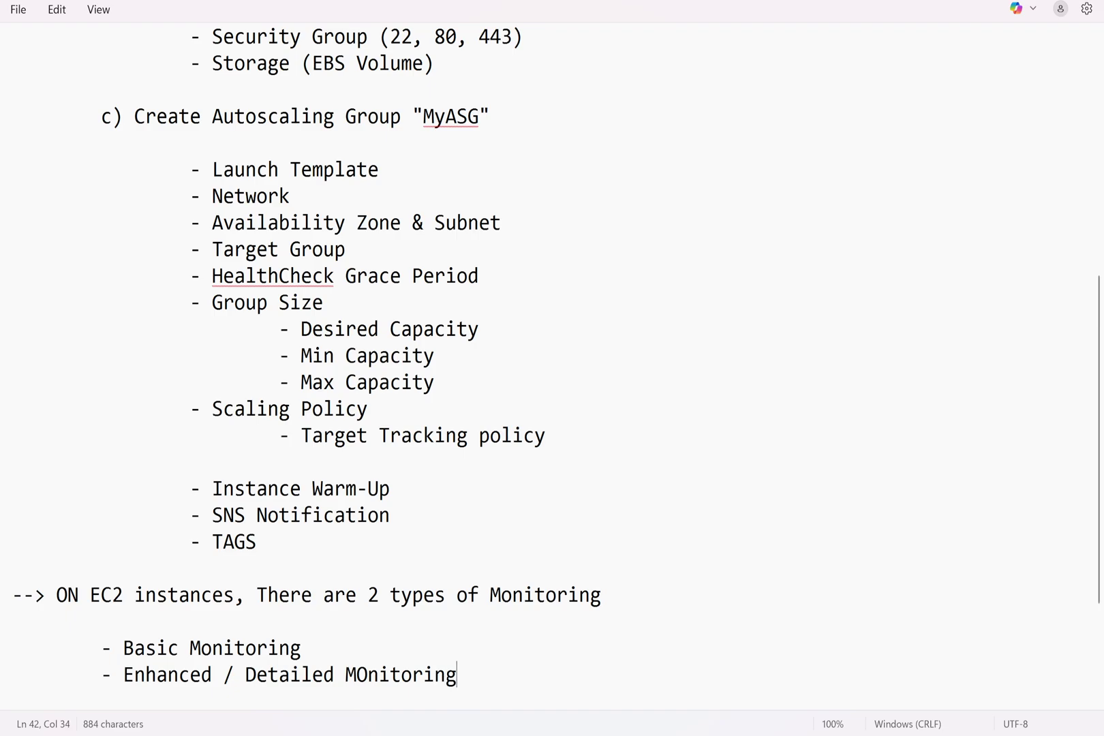
key("Left")
key("Left")
key("Left")
key("Left")
key("Left")
key("Left")
key("Left")
key("Left")
key("Left")
key("BackSpace")
type("o")
Below the monitoring types list, paste the note: basic monitoring every 5 mins, detailed every 1 min
scroll(552, 368, "down", 2)
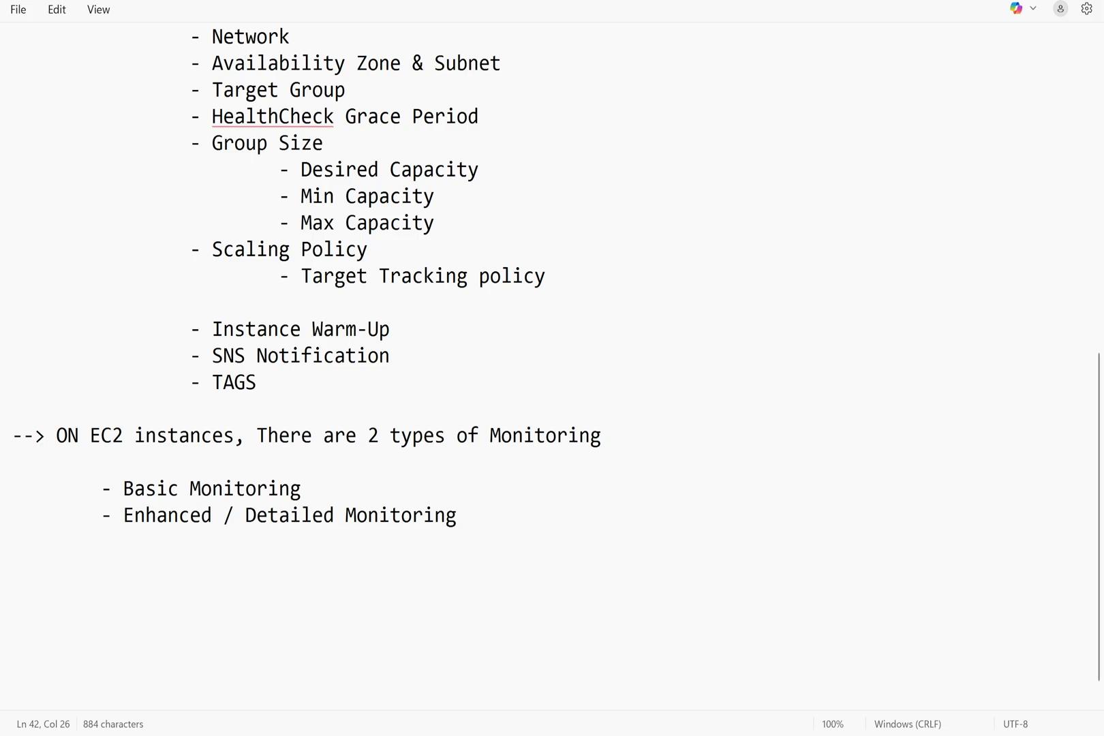
key("Down")
key("Return")
type("--> Basic Monitoring collet the information every 5 mins, where as the detailed monitoring collect the information every 1 min.")
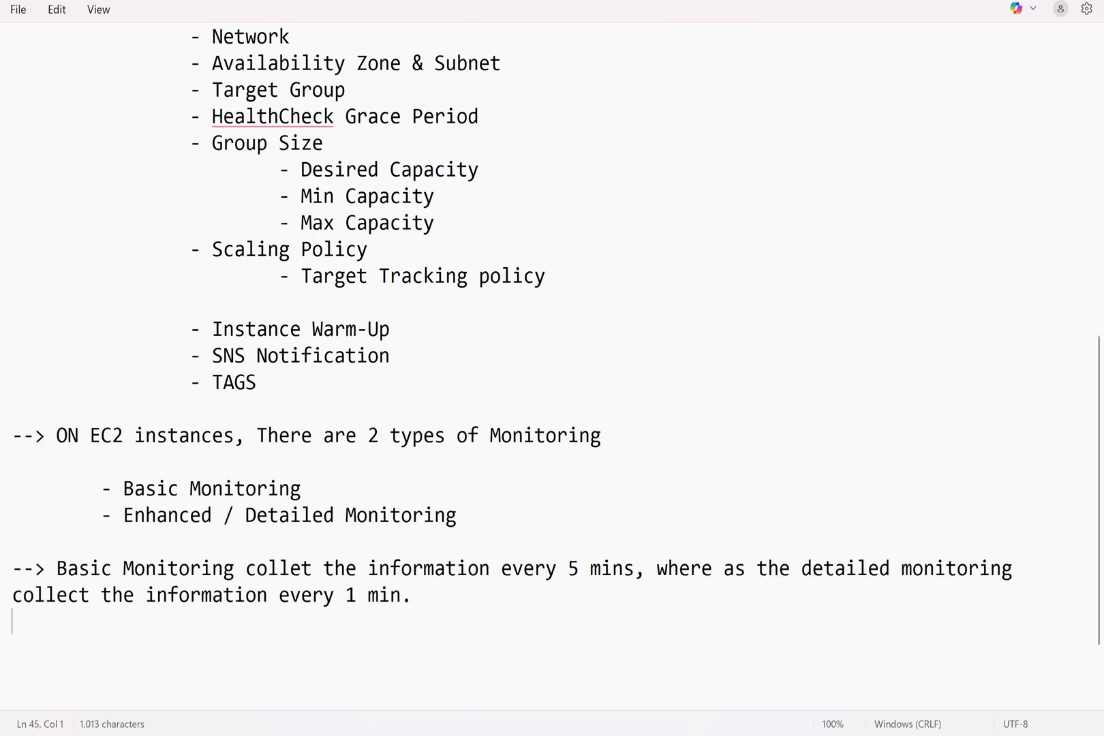
mouse_move(584, 735)
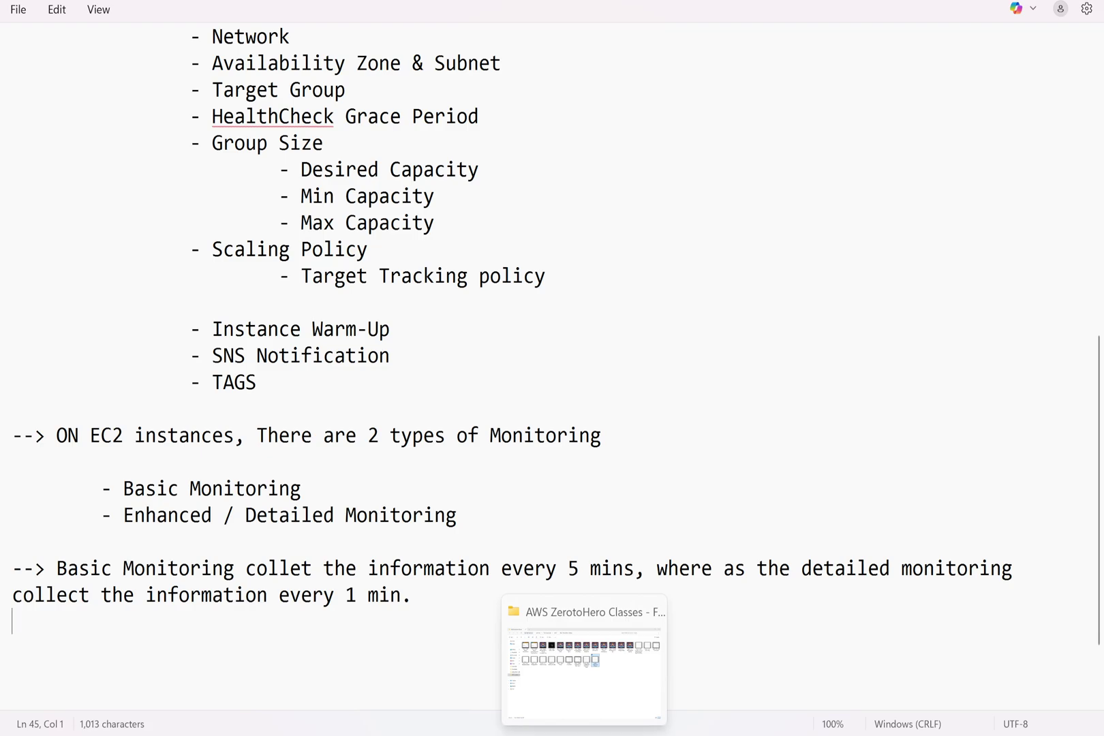
mouse_move(618, 734)
key("Return")
key("Return")
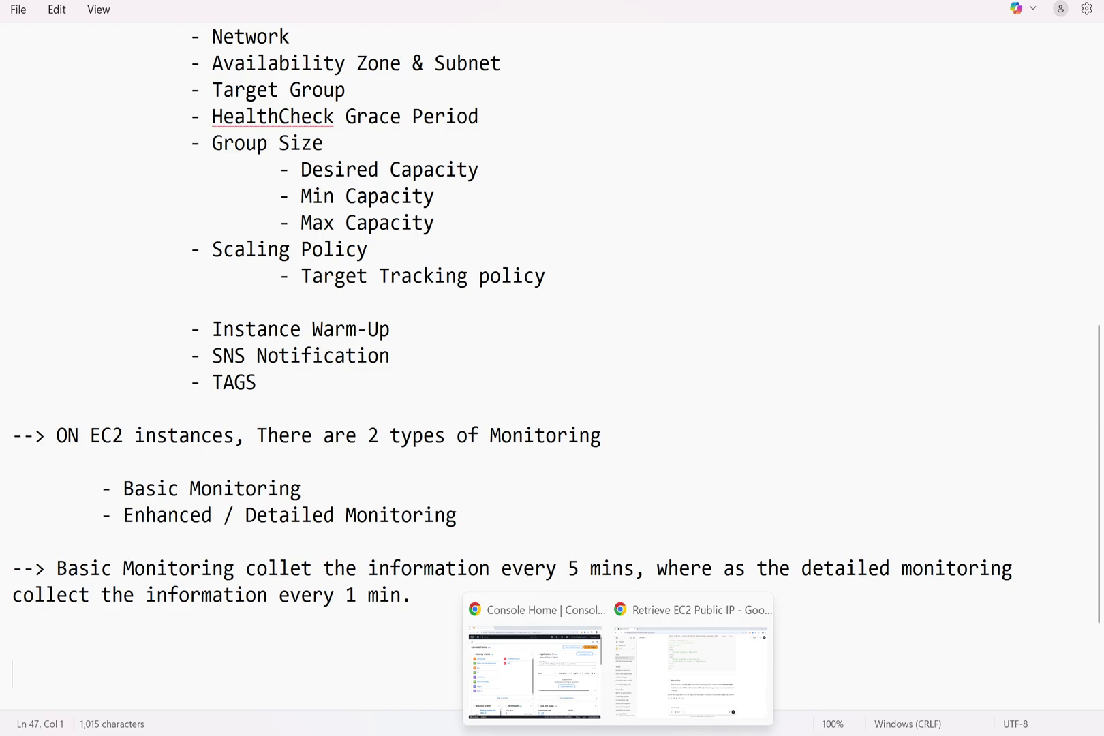
key("BackSpace")
Scroll the Notepad notes down to the monitoring interval explanations at the end
scroll(511, 375, "up", 3)
scroll(511, 375, "up", 5)
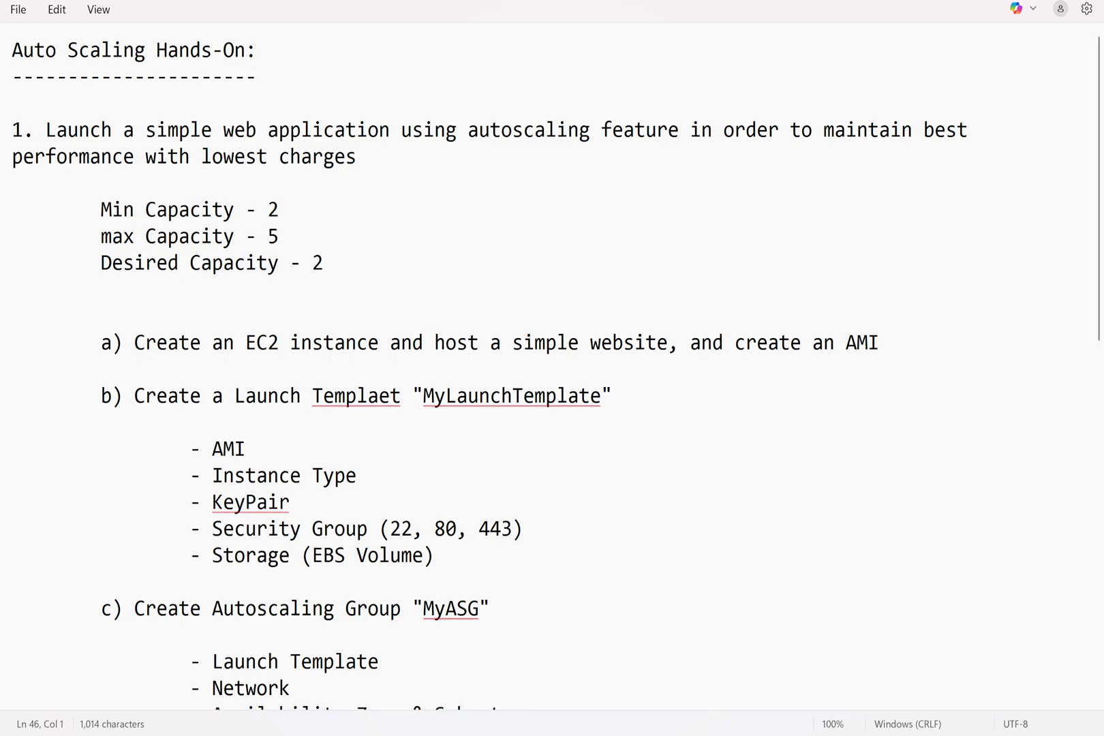
scroll(555, 360, "down", 9)
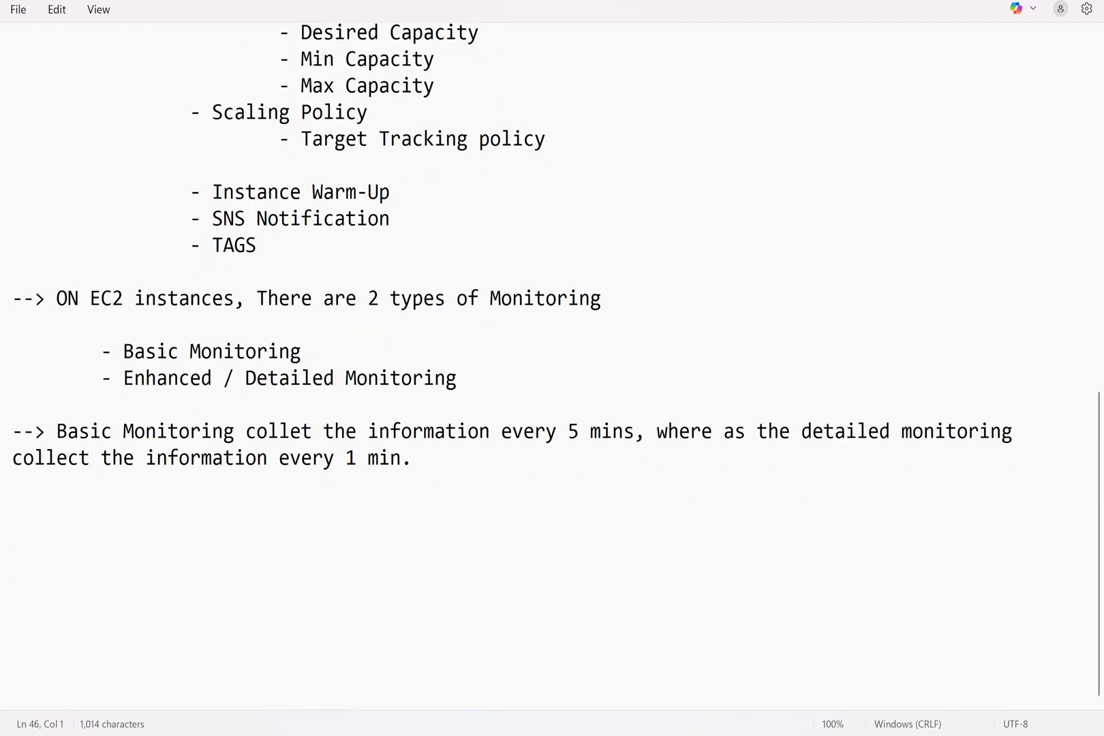
Below '- TAGS', add '3. Create an Application Load balancer and connect with the above target group.'
left_click(258, 245)
key("Return")
key("Return")
key("Return")
type("3")
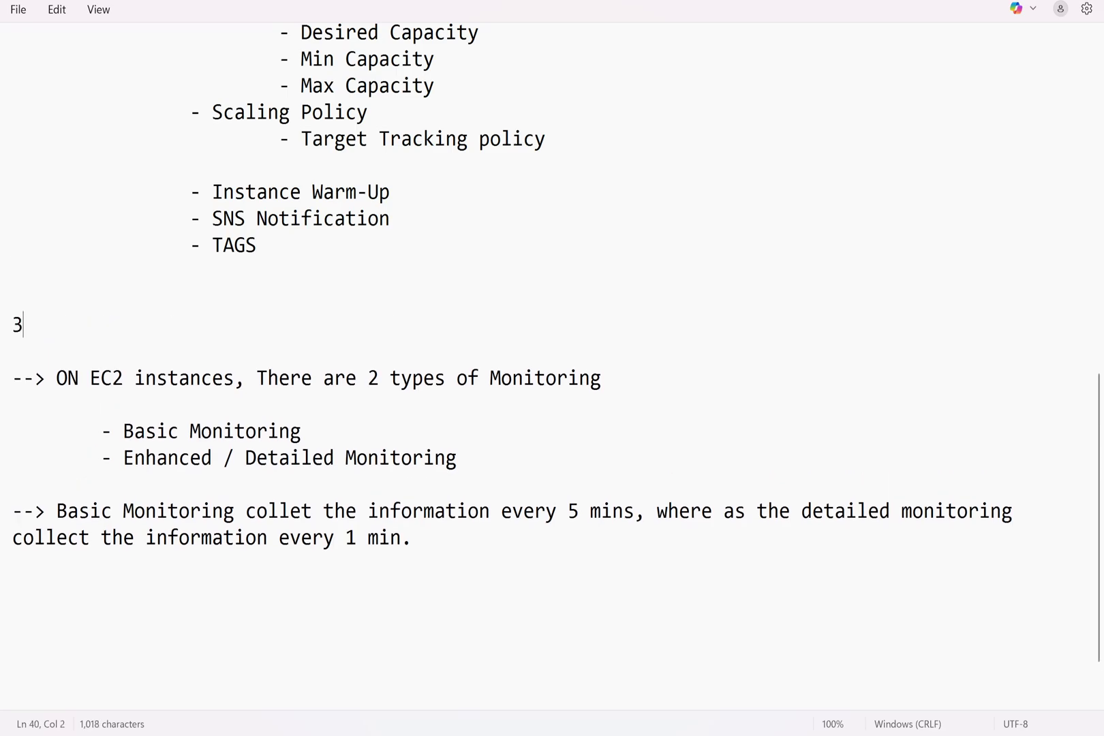
type(". Create an APplictio")
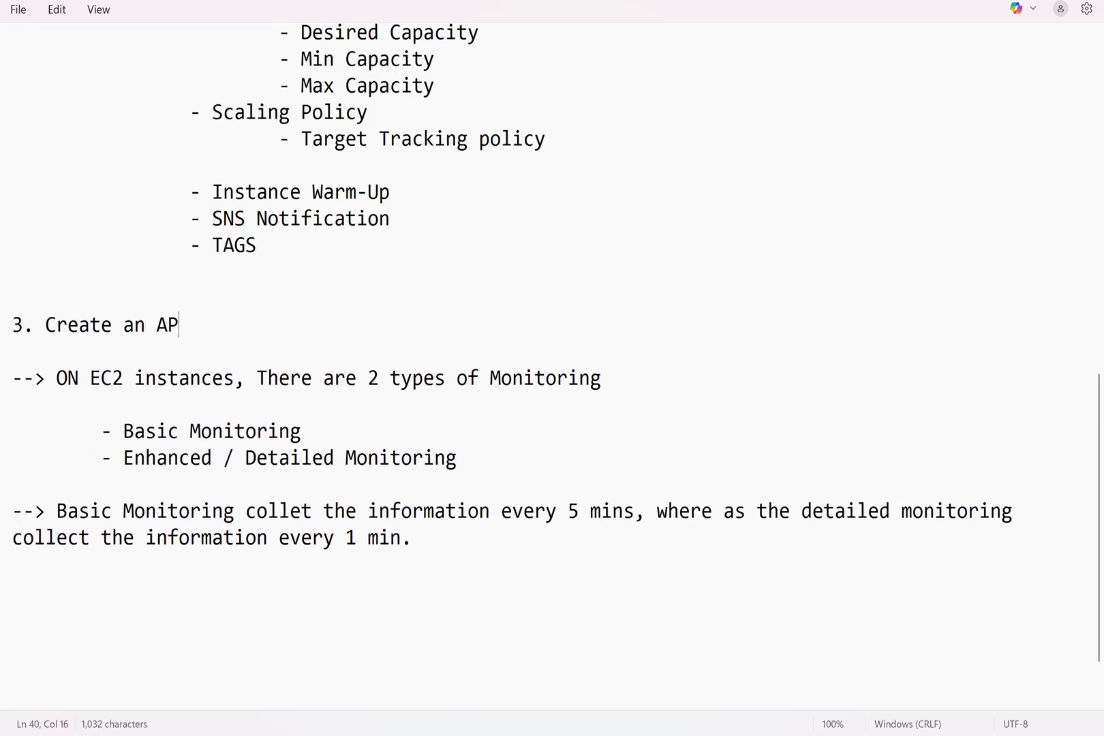
key("BackSpace")
key("BackSpace")
key("BackSpace")
type("ation ")
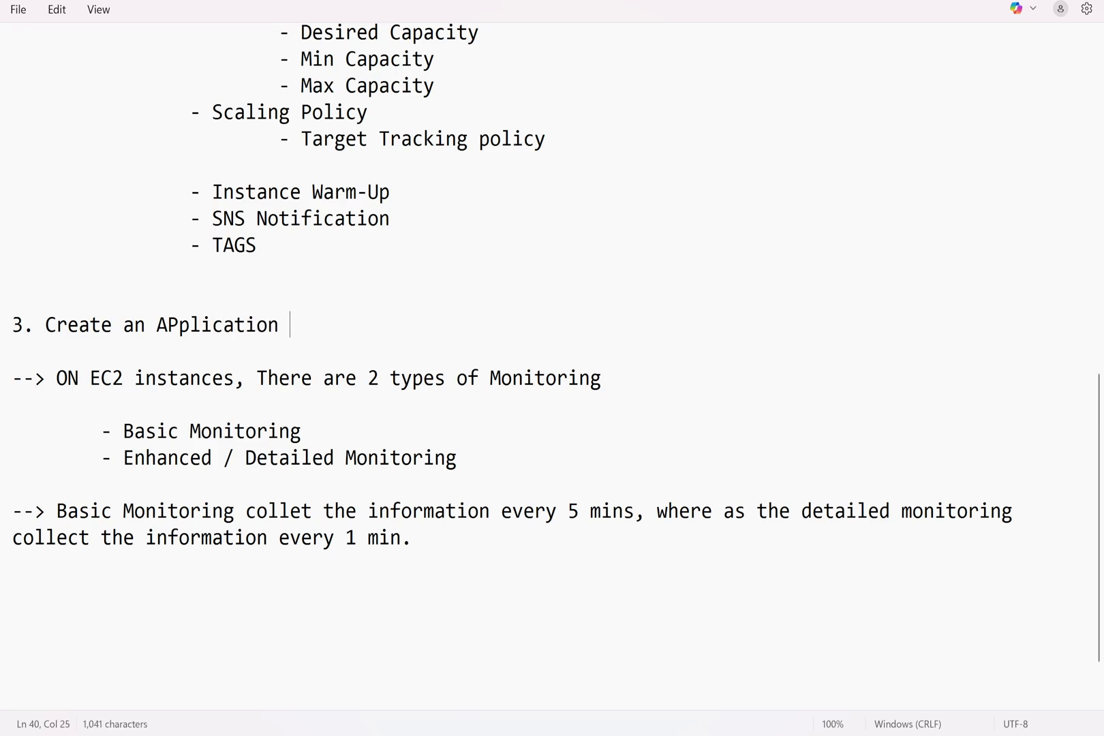
type("Load balancer a")
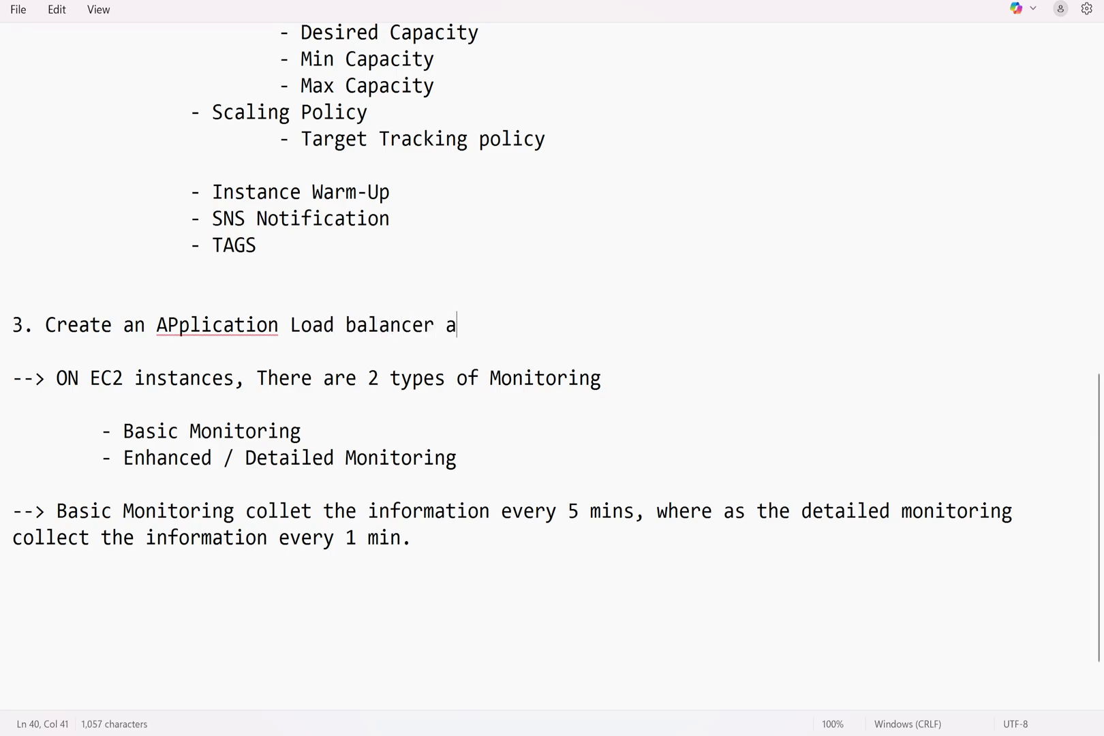
type("nd connect t")
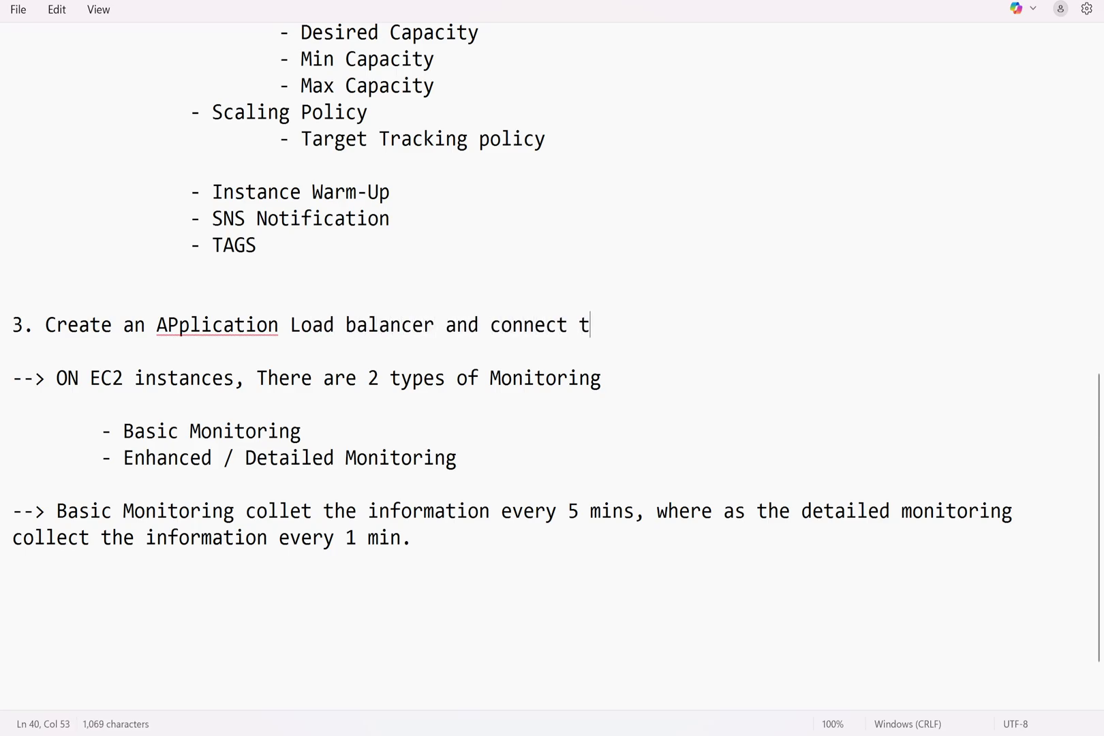
key("BackSpace")
type("with the abo")
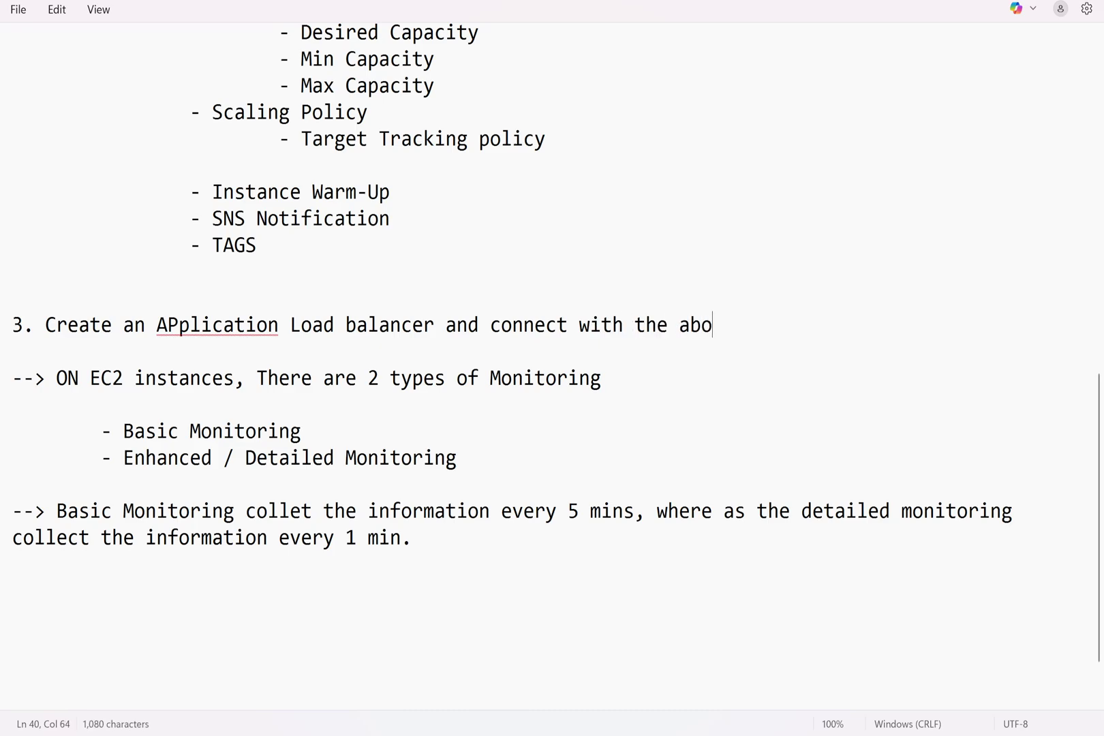
type("ve target grou")
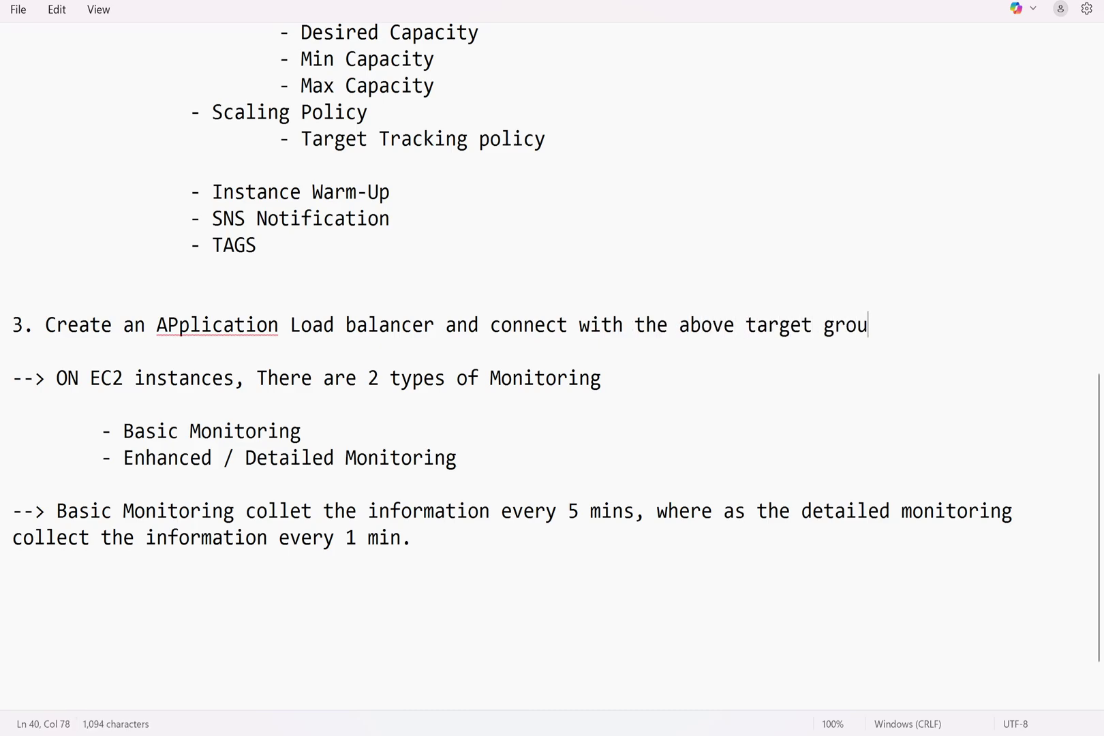
type("p.")
key("Return")
key("Return")
key("Return")
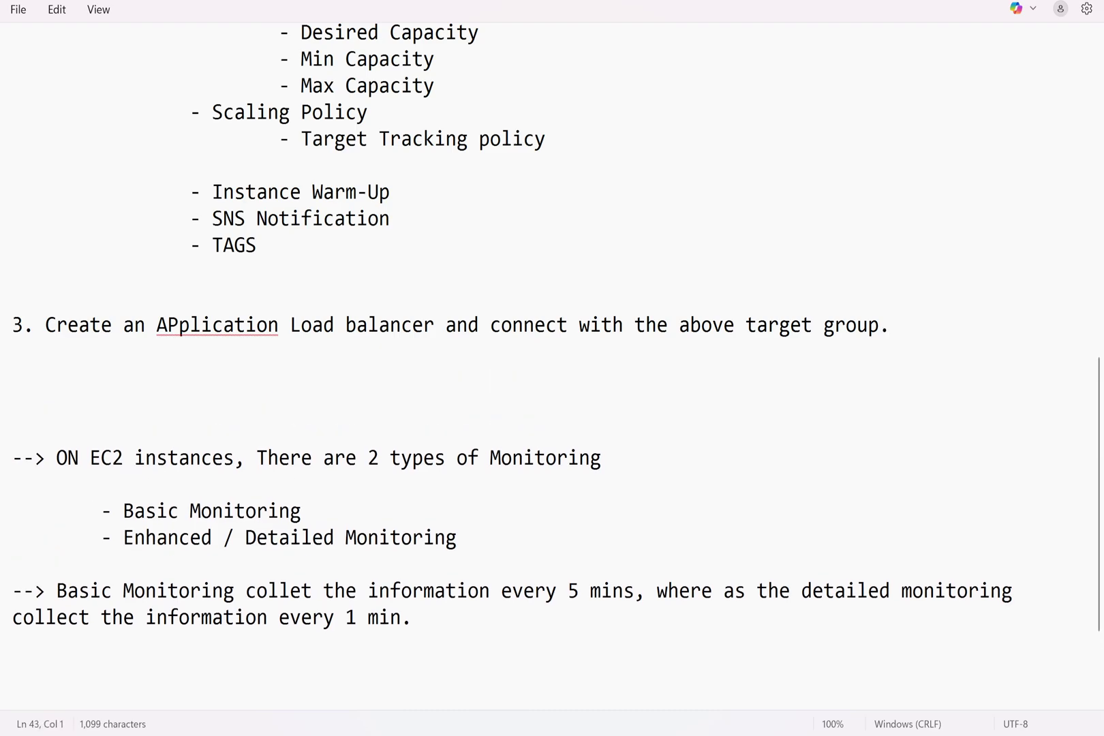
Correct 'APplication' using the spelling suggestion, then switch to the AWS Console Home window
left_click(185, 328)
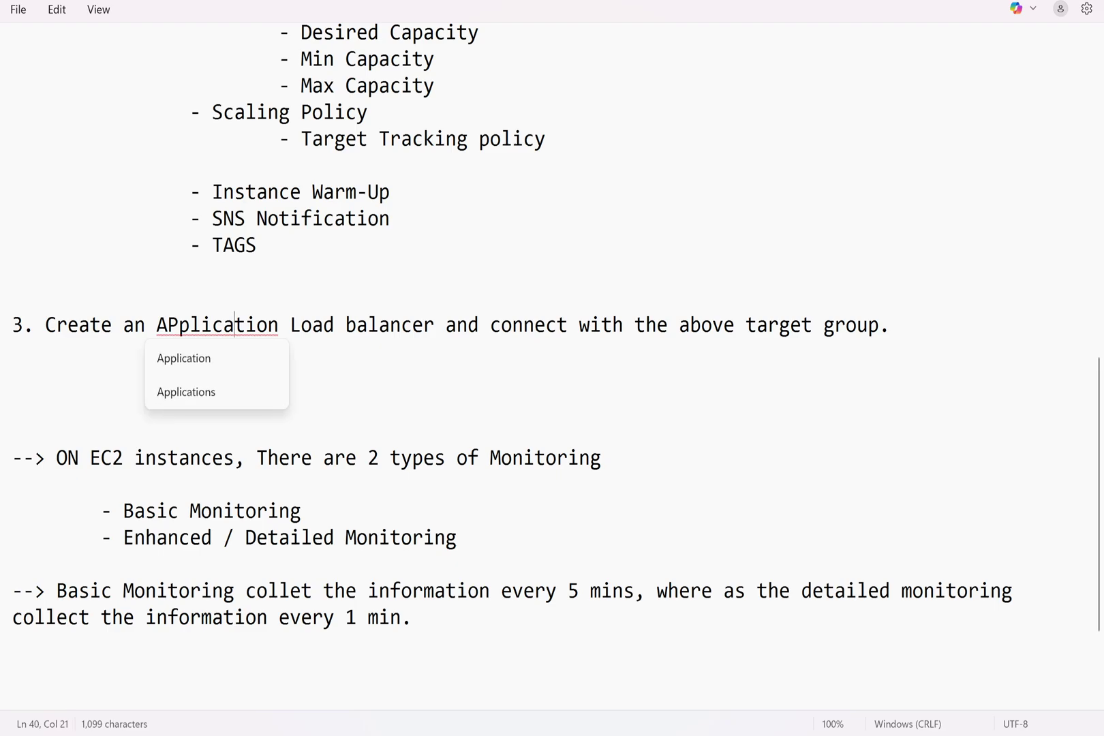
left_click(186, 358)
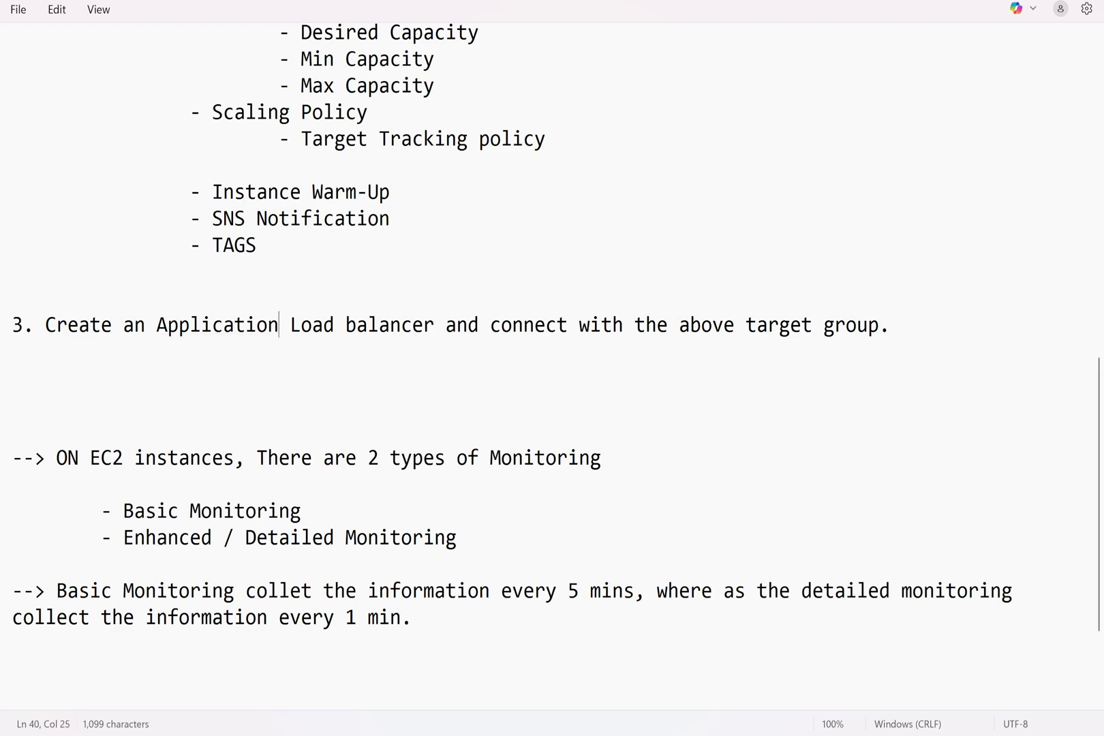
scroll(552, 368, "up", 10)
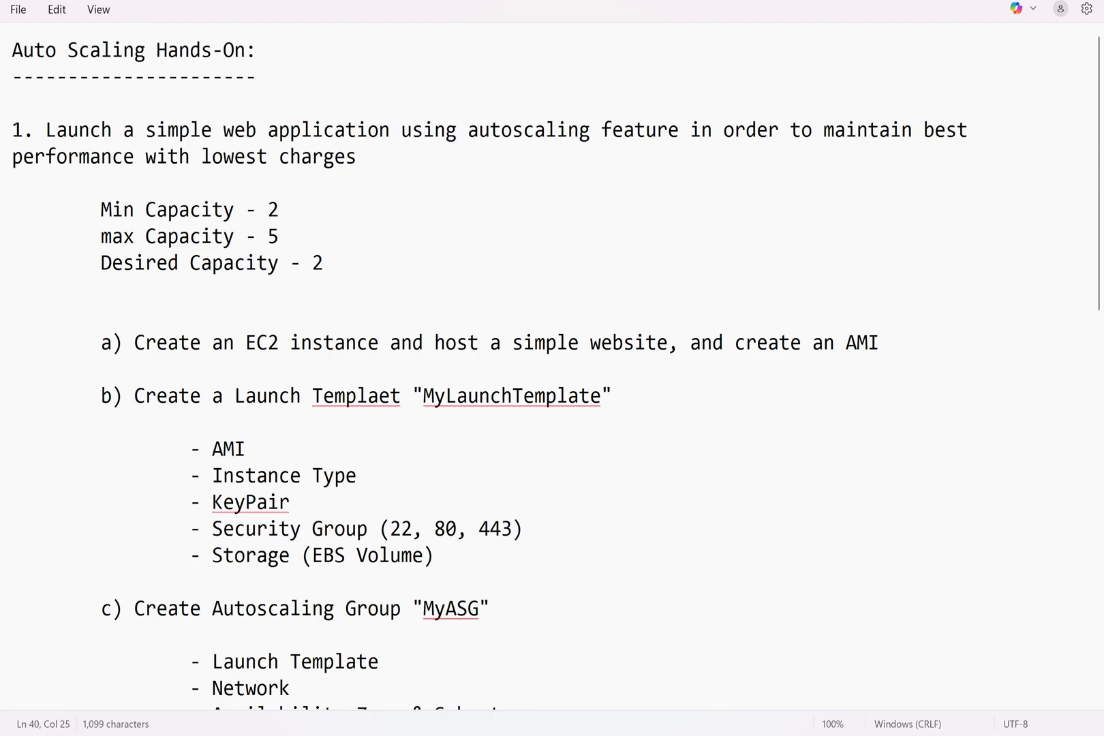
mouse_move(622, 732)
left_click(527, 633)
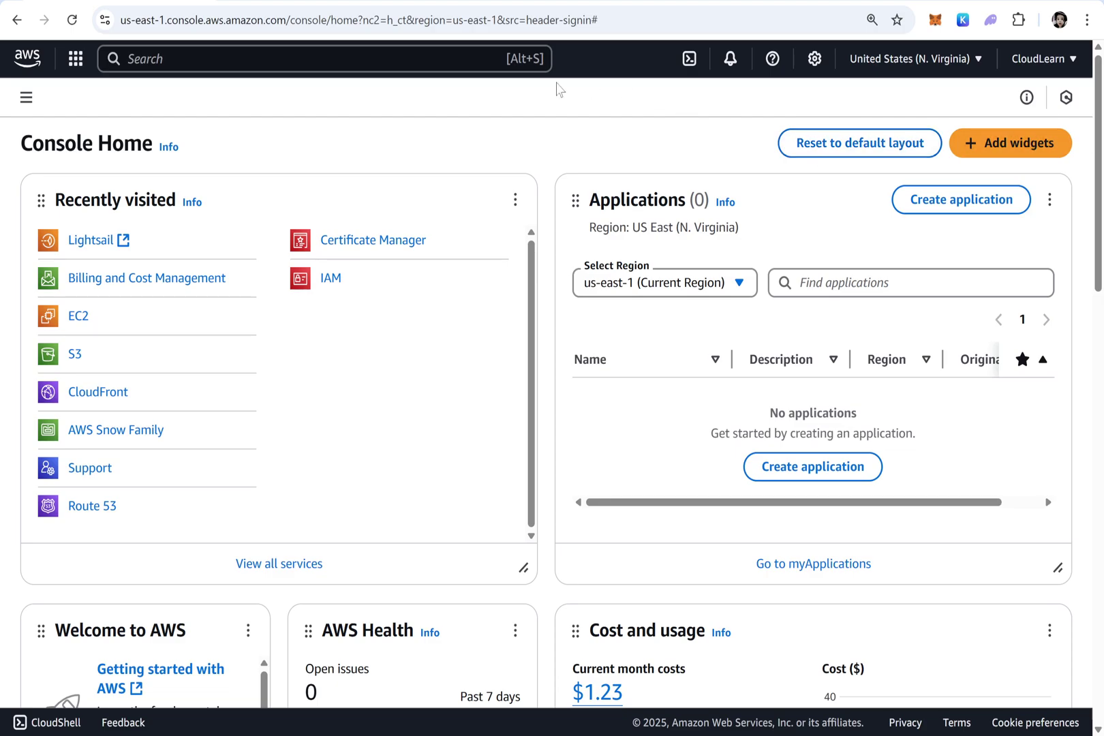
Clear all old sketches from the whiteboard and draw a green box labelled EC2
left_click(75, 318)
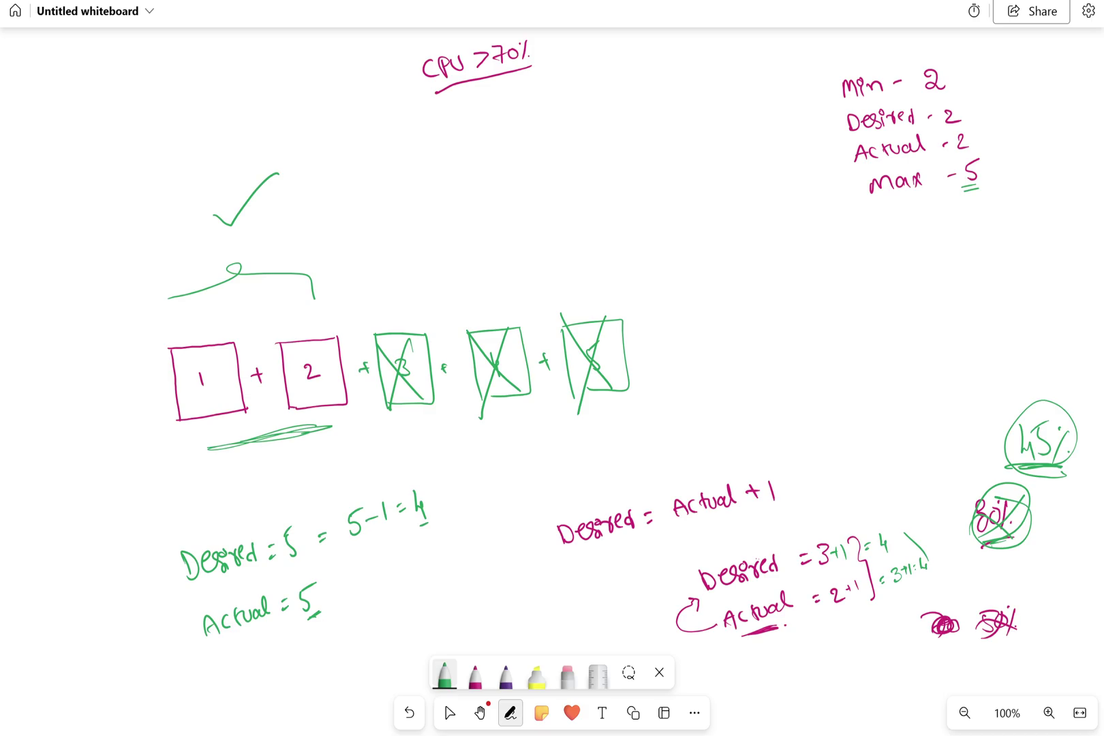
key("ctrl+a")
key("Delete")
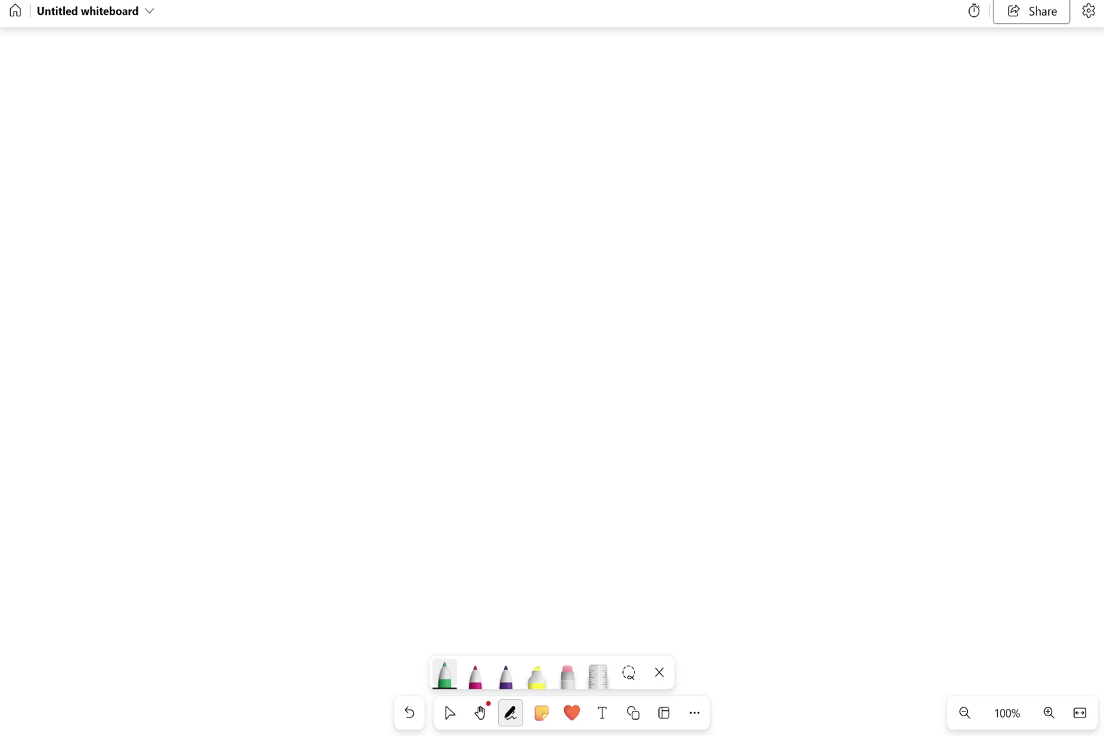
left_click_drag(362, 216, 373, 359)
mouse_move(382, 219)
left_mouse_down()
mouse_move(451, 224)
mouse_move(460, 346)
left_mouse_up()
left_click_drag(370, 361, 456, 351)
mouse_move(395, 296)
left_mouse_down()
mouse_move(403, 312)
mouse_move(400, 294)
left_mouse_up()
mouse_move(416, 294)
left_mouse_down()
mouse_move(413, 311)
mouse_move(427, 302)
left_mouse_up()
In magenta, add arrows to the EC2 box labelled 'Install everything' and 'Configure'
left_click(475, 675)
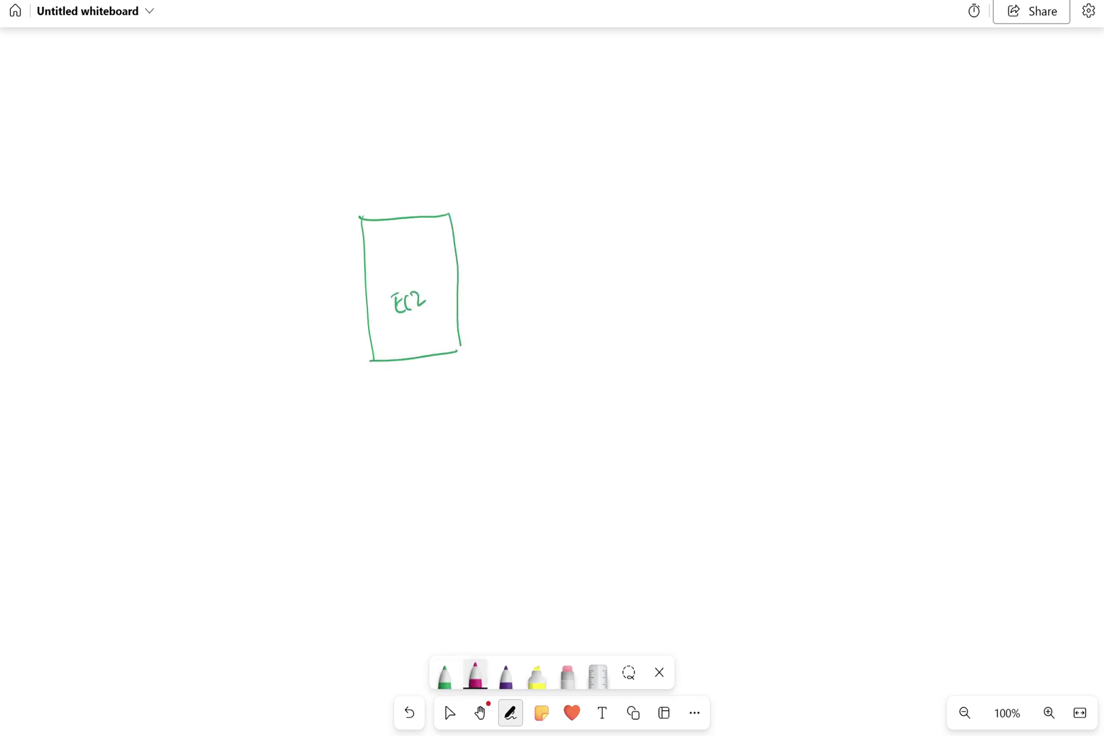
mouse_move(502, 174)
left_mouse_down()
mouse_move(484, 215)
mouse_move(517, 163)
mouse_move(544, 152)
left_mouse_up()
left_click_drag(541, 145, 561, 142)
mouse_move(565, 125)
left_mouse_down()
mouse_move(567, 139)
mouse_move(655, 88)
left_mouse_up()
left_click_drag(651, 80, 667, 93)
left_click_drag(669, 84, 684, 104)
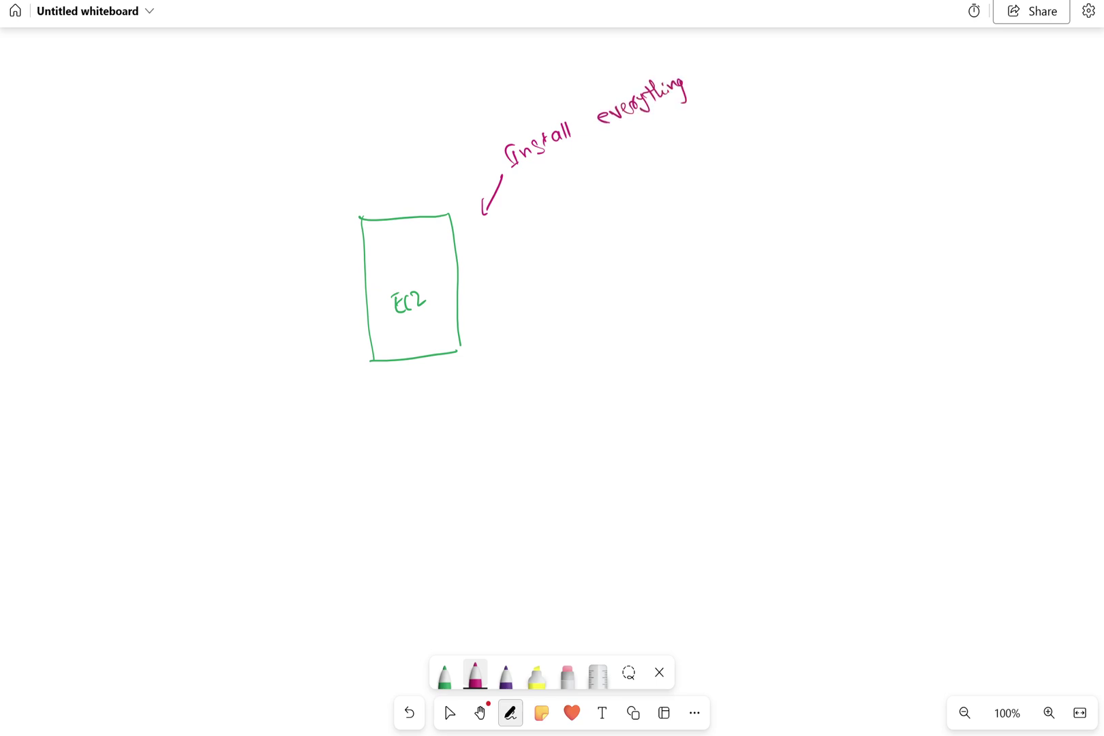
mouse_move(545, 241)
left_mouse_down()
mouse_move(498, 253)
mouse_move(512, 261)
left_mouse_up()
left_click_drag(570, 225, 567, 240)
mouse_move(576, 228)
left_mouse_down()
mouse_move(595, 235)
mouse_move(603, 212)
left_mouse_up()
mouse_move(604, 220)
left_mouse_down()
mouse_move(609, 228)
mouse_move(626, 205)
mouse_move(652, 197)
left_mouse_up()
In purple, link the EC2 box to a new box labelled AMI and tick it off
left_click(505, 675)
mouse_move(464, 338)
left_mouse_down()
mouse_move(625, 364)
mouse_move(628, 335)
mouse_move(630, 389)
left_mouse_up()
left_click_drag(628, 335, 717, 395)
mouse_move(633, 392)
left_mouse_down()
mouse_move(718, 394)
mouse_move(653, 371)
mouse_move(674, 370)
left_mouse_up()
left_click_drag(679, 353, 680, 366)
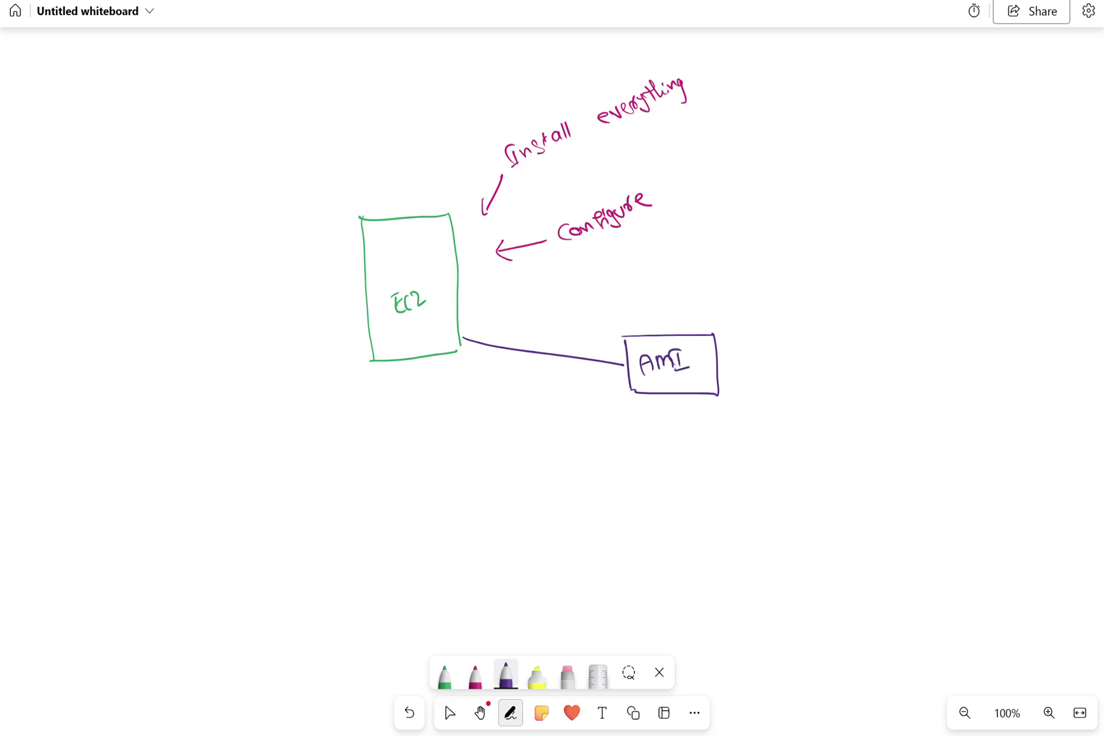
left_click_drag(726, 360, 770, 332)
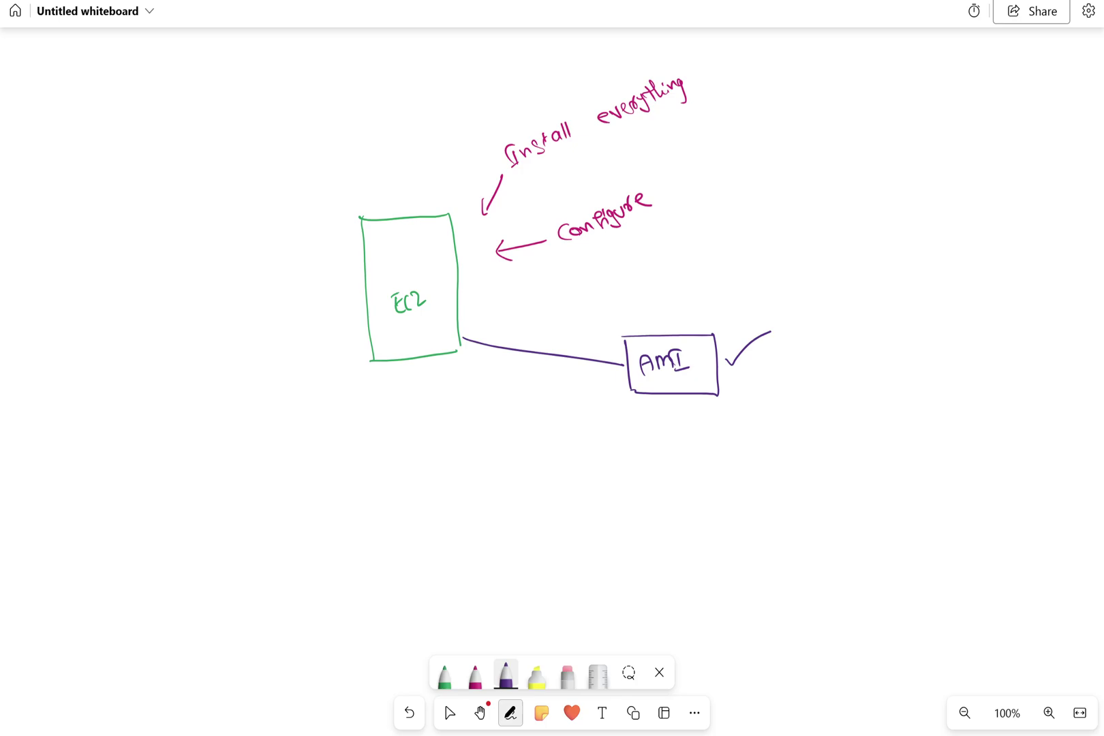
key("Escape")
key("alt+Tab")
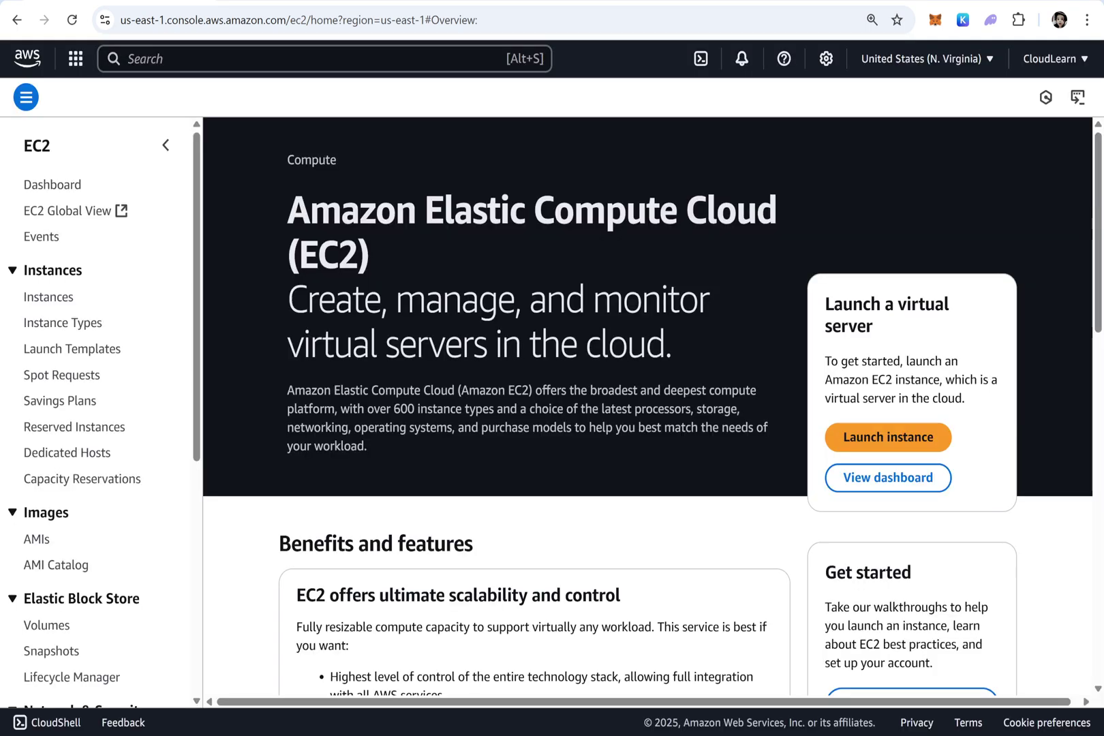
Start a new EC2 instance launch named Temp using the NVirginia key pair
left_click(873, 436)
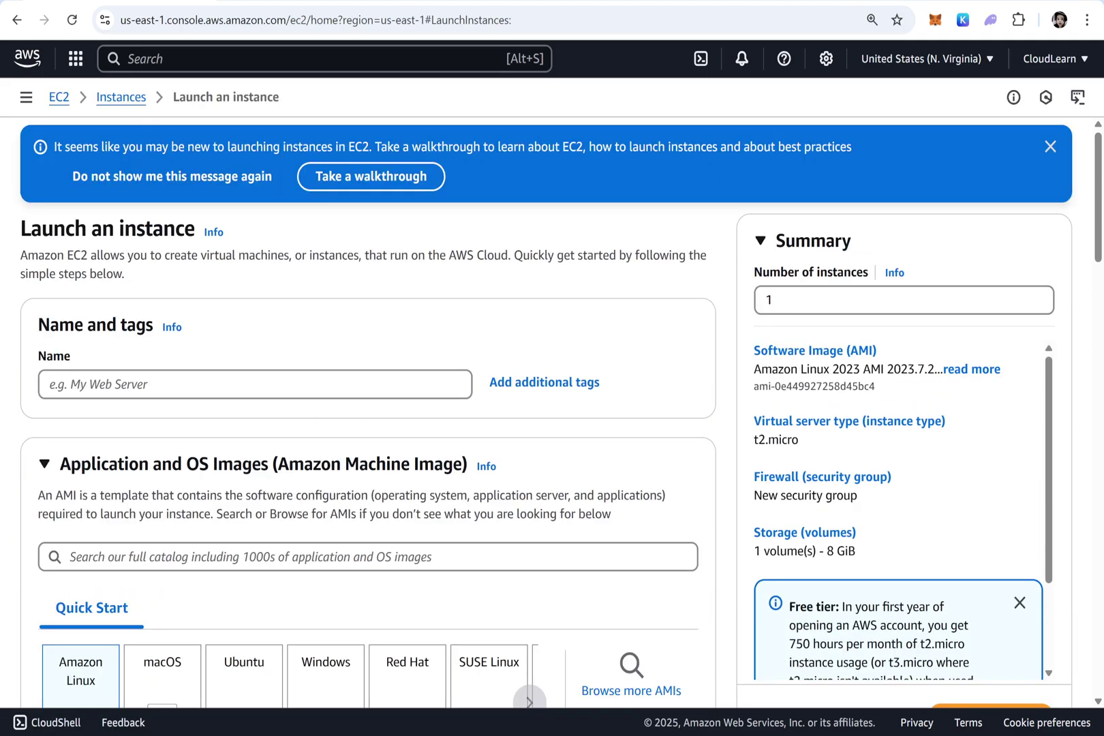
left_click(219, 385)
scroll(219, 385, "down", 2)
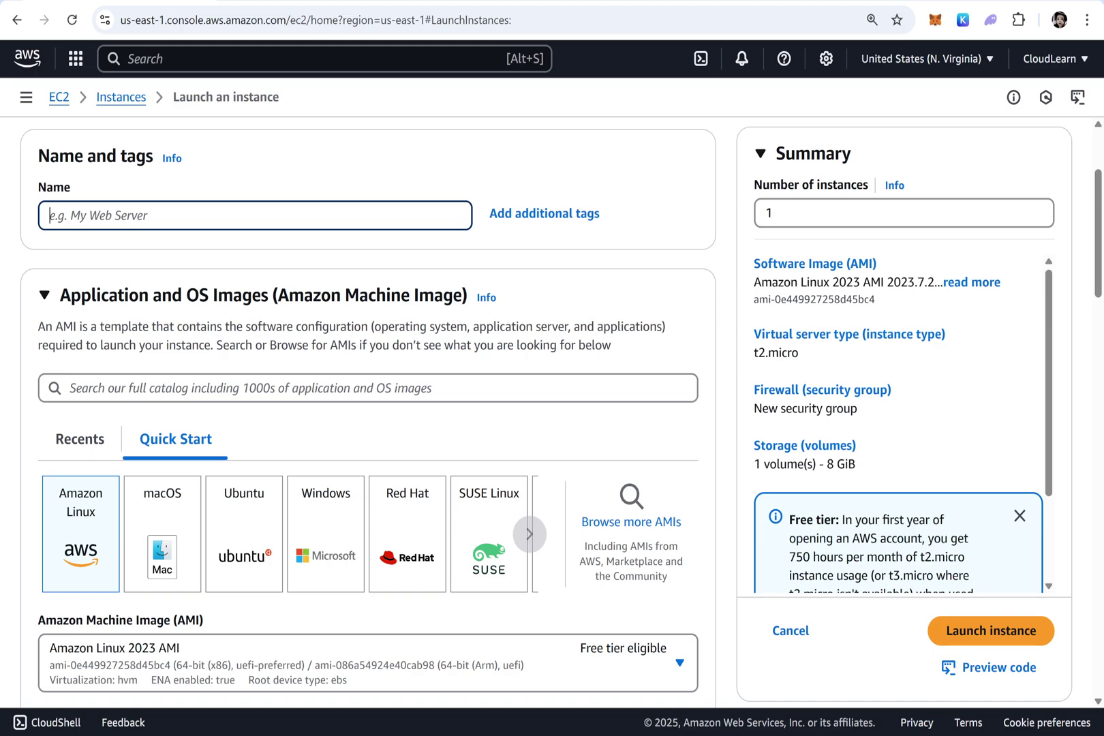
type("Temp")
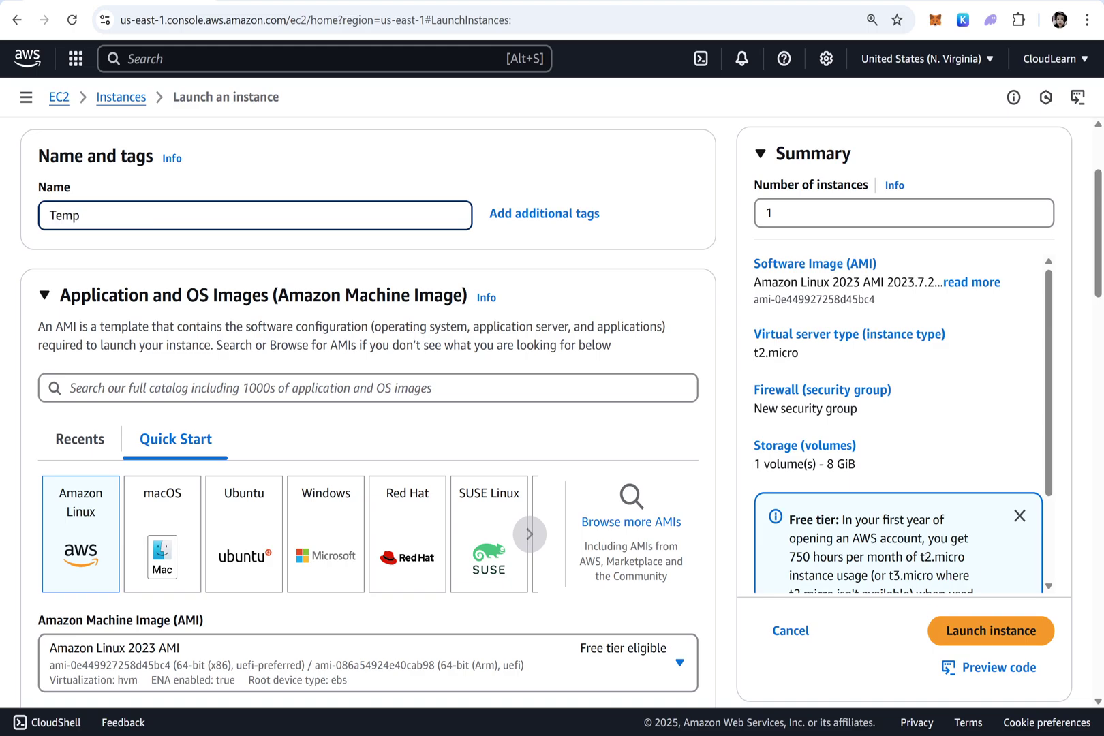
scroll(70, 269, "down", 4)
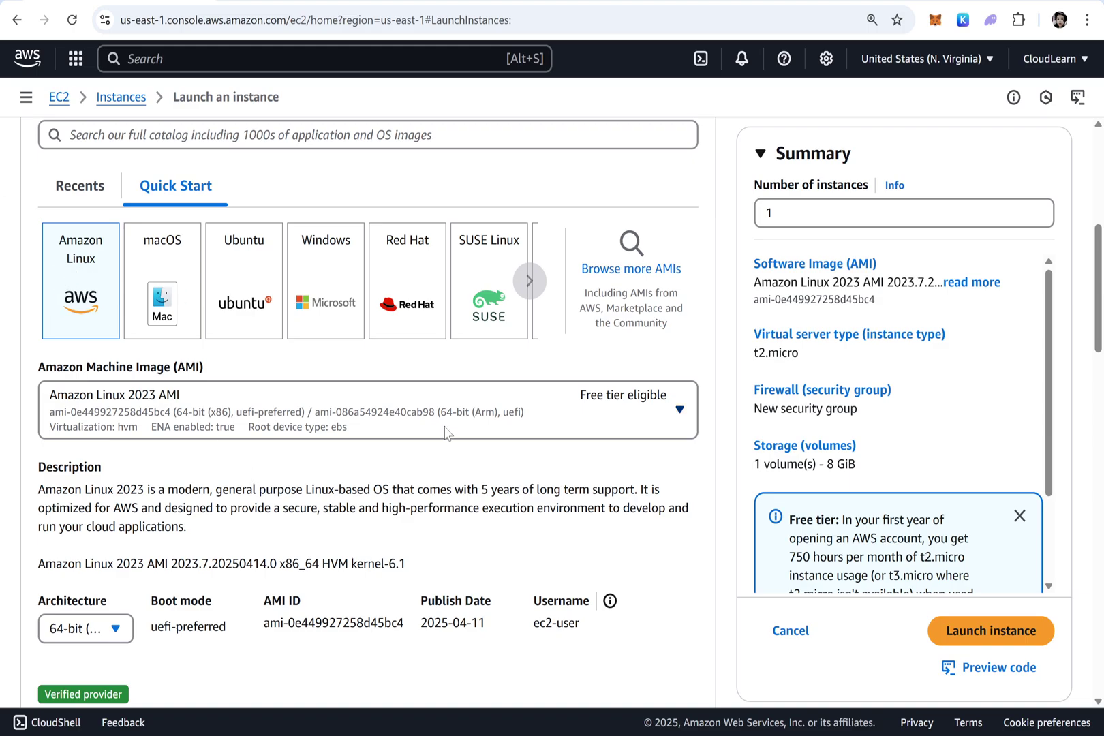
scroll(445, 431, "down", 6)
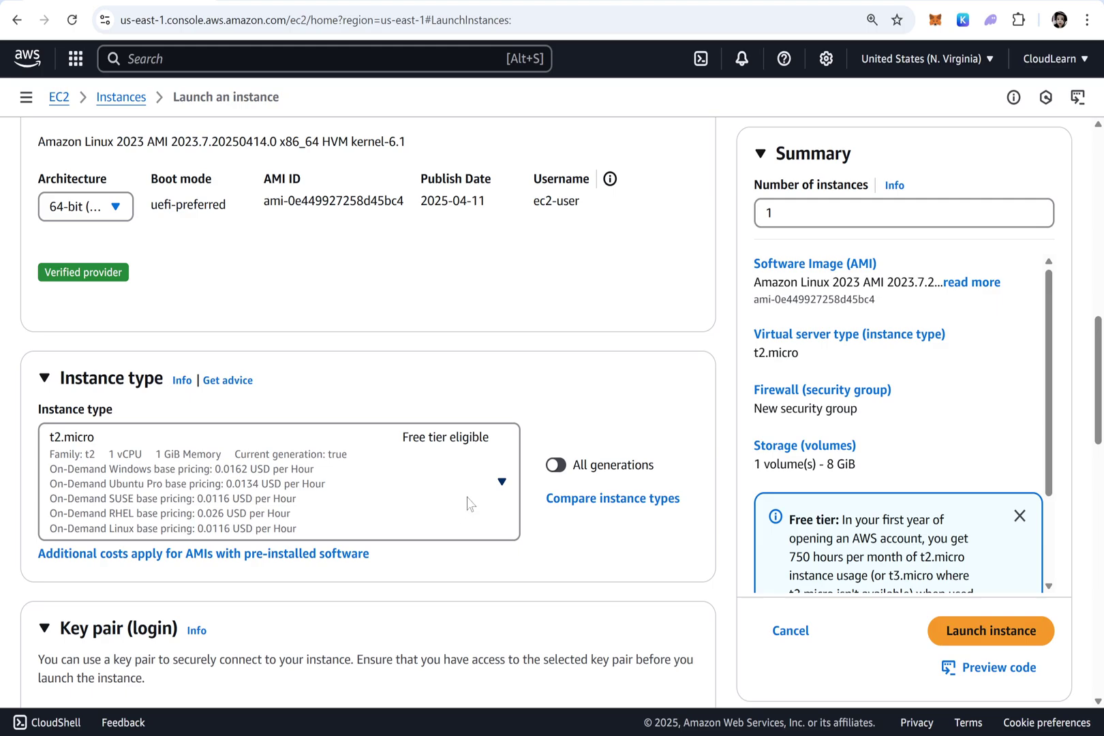
scroll(239, 473, "down", 4)
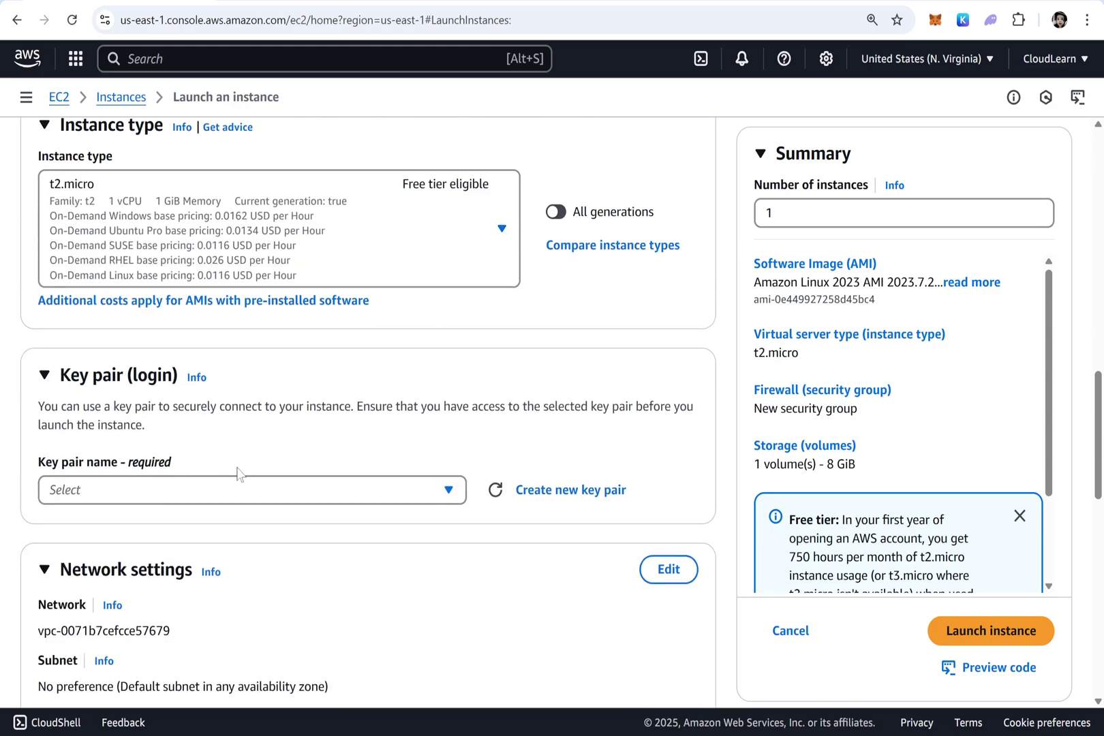
left_click(297, 501)
left_click(98, 598)
scroll(159, 443, "down", 4)
Edit network settings to keep the default VPC and use subnet-0846c379a4477a1d6
left_click(665, 316)
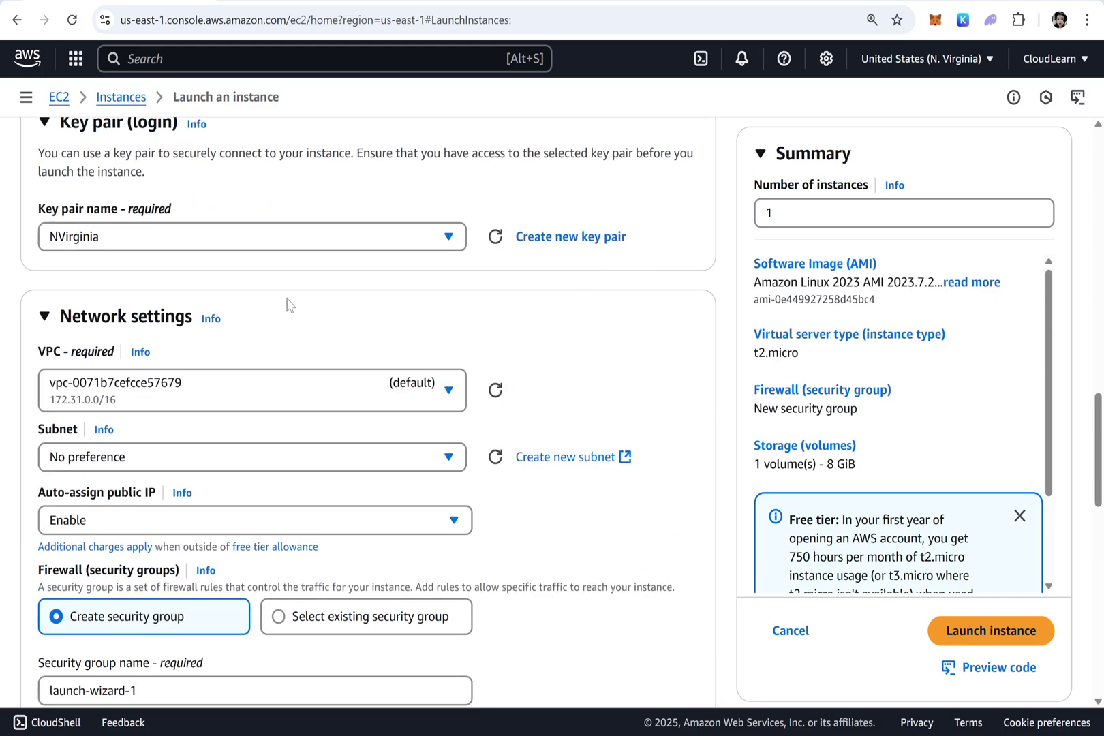
left_click(217, 382)
left_click(192, 480)
left_click(158, 458)
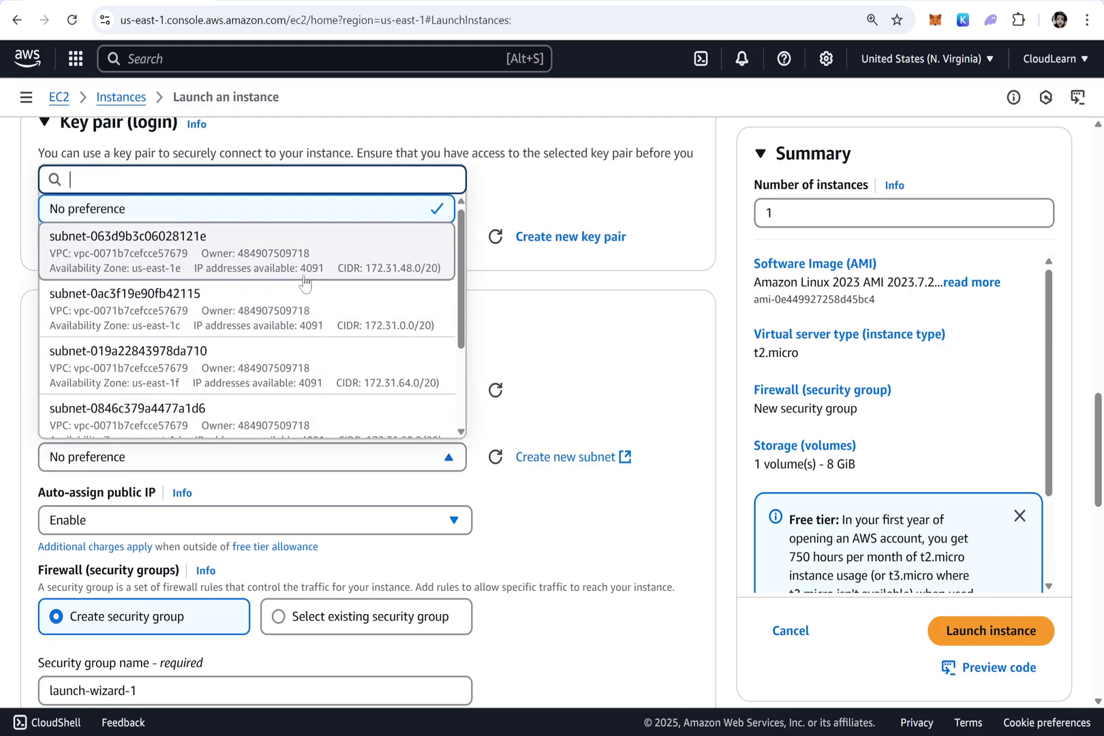
scroll(193, 344, "down", 2)
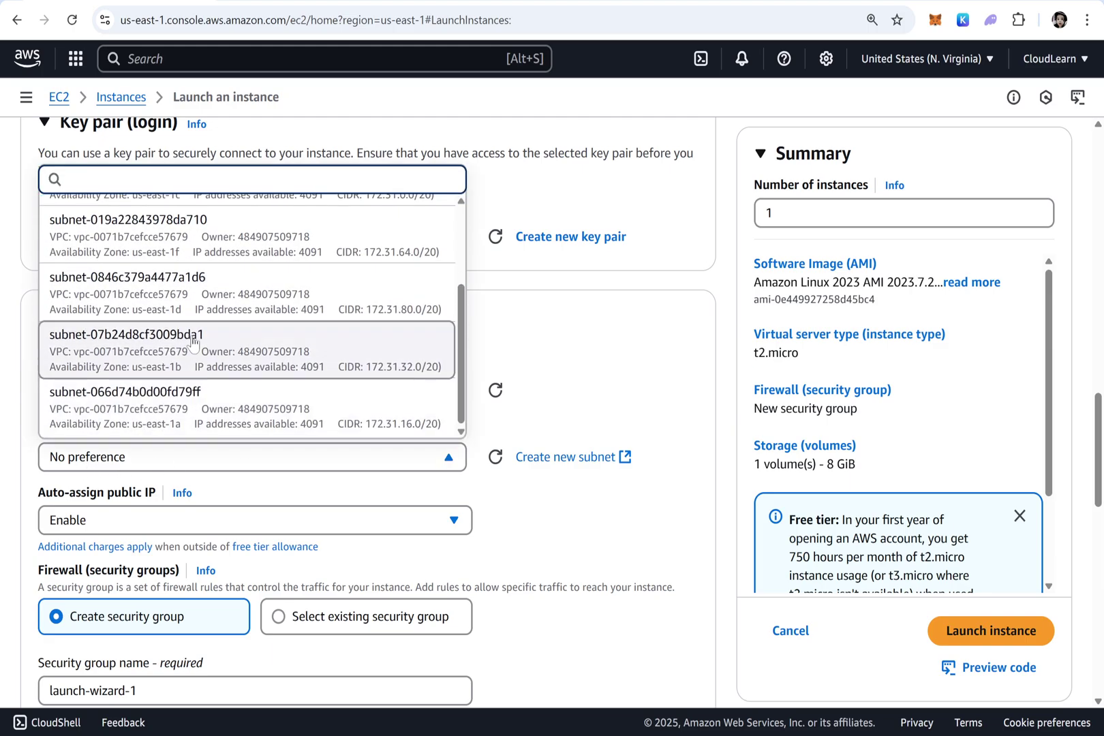
left_click(191, 303)
scroll(252, 498, "down", 4)
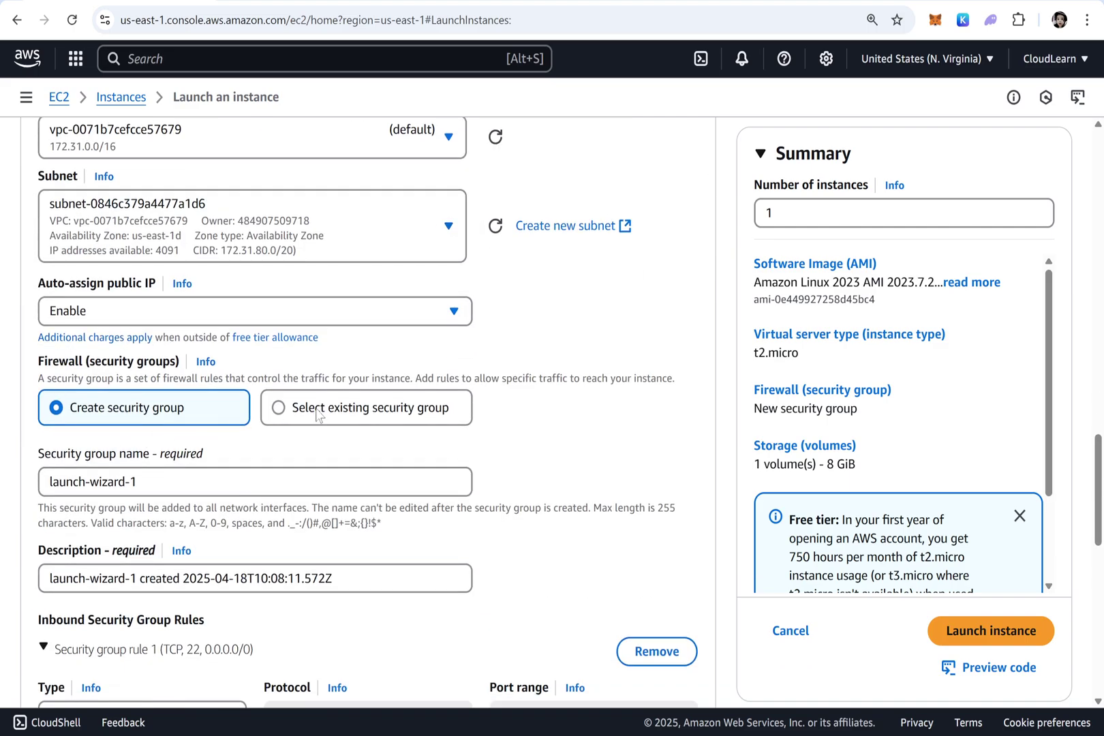
Choose the existing Linux SSH HTTP HTTPS security group and select the 8 GiB storage value
left_click(348, 409)
left_click(238, 482)
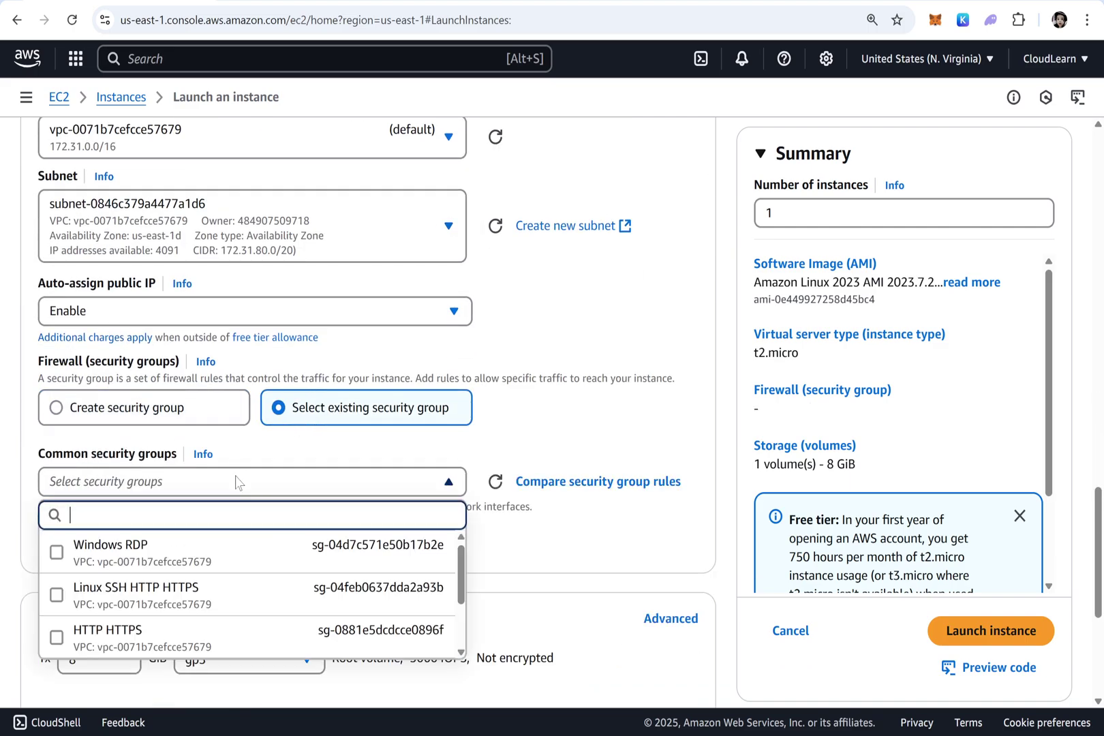
scroll(237, 482, "down", 1)
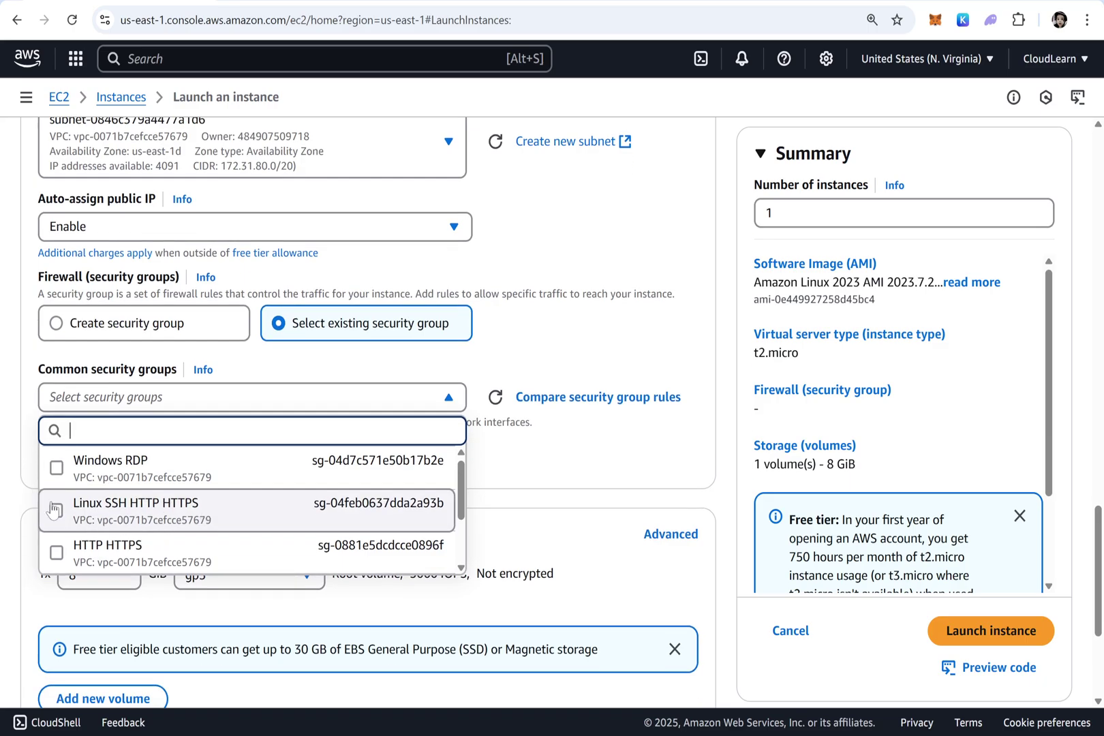
left_click(229, 511)
scroll(640, 463, "down", 2)
left_click(172, 341)
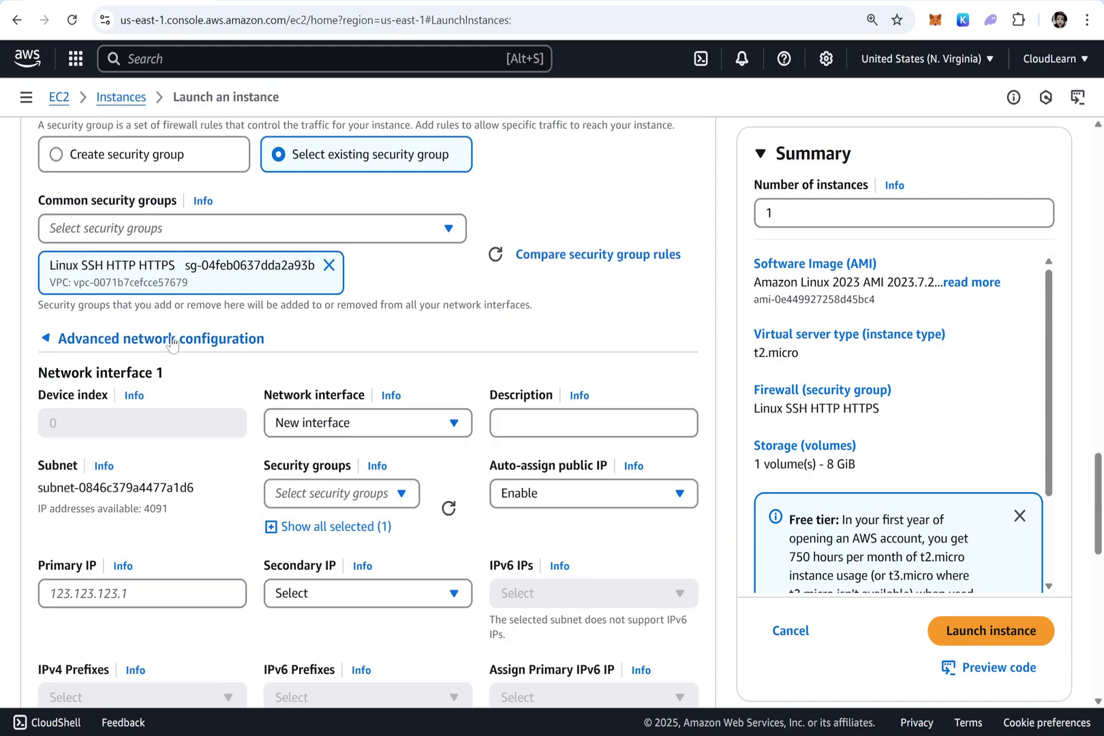
left_click(154, 341)
scroll(85, 281, "down", 2)
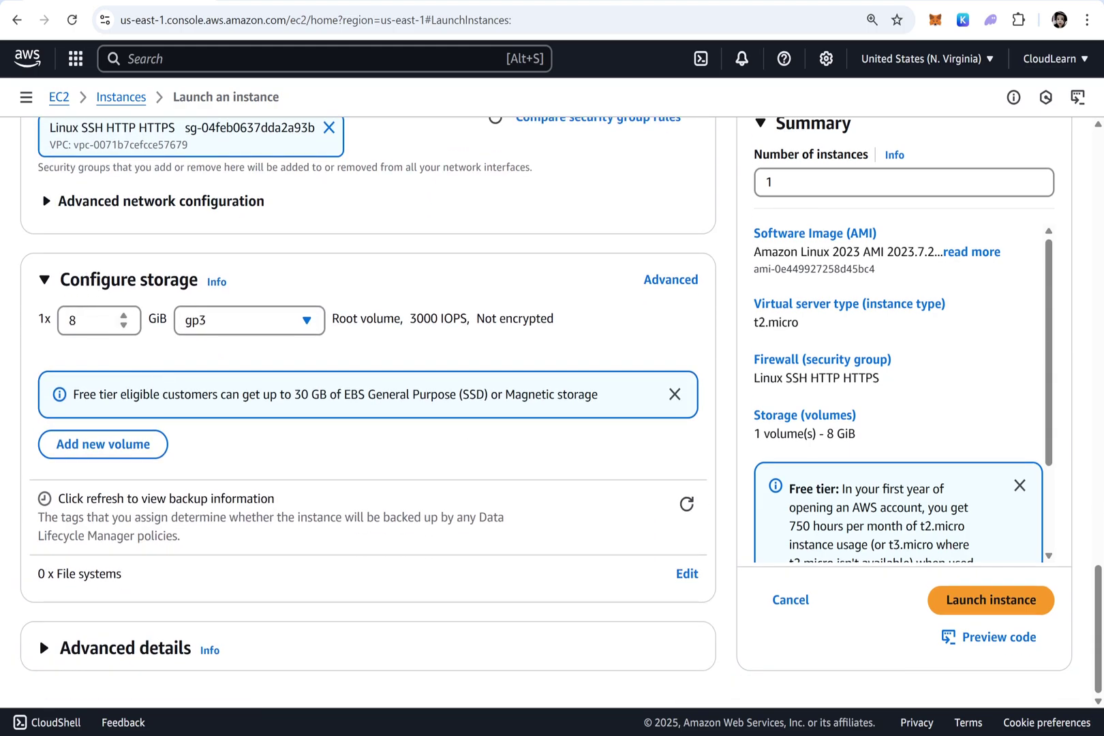
double_click(73, 320)
Expand Advanced details and paste the prepared bash script into the User data box
left_click(156, 646)
scroll(289, 456, "down", 6)
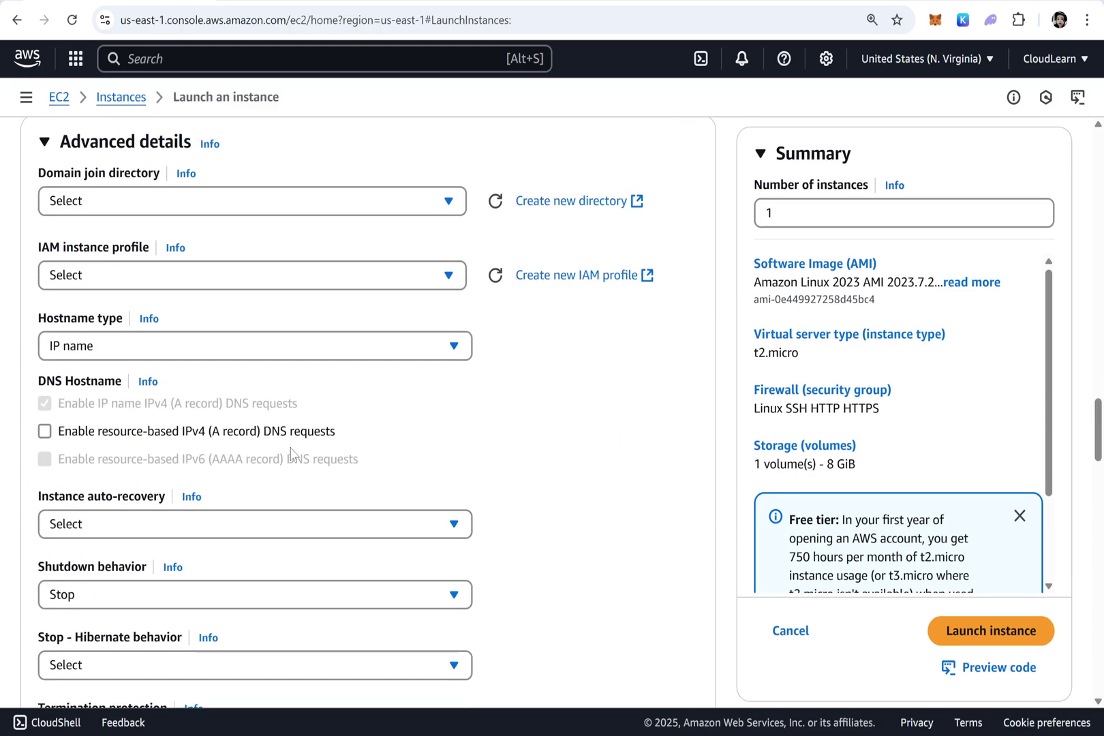
scroll(291, 453, "down", 12)
scroll(292, 448, "down", 5)
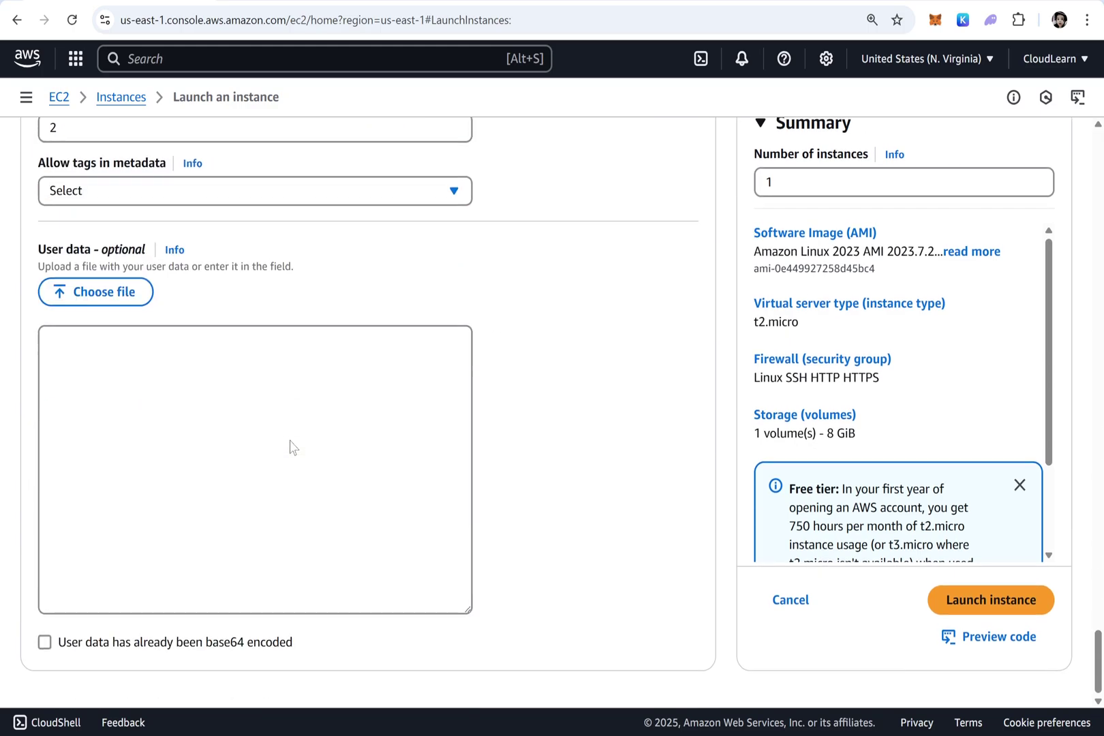
left_click(292, 448)
key("ctrl+v")
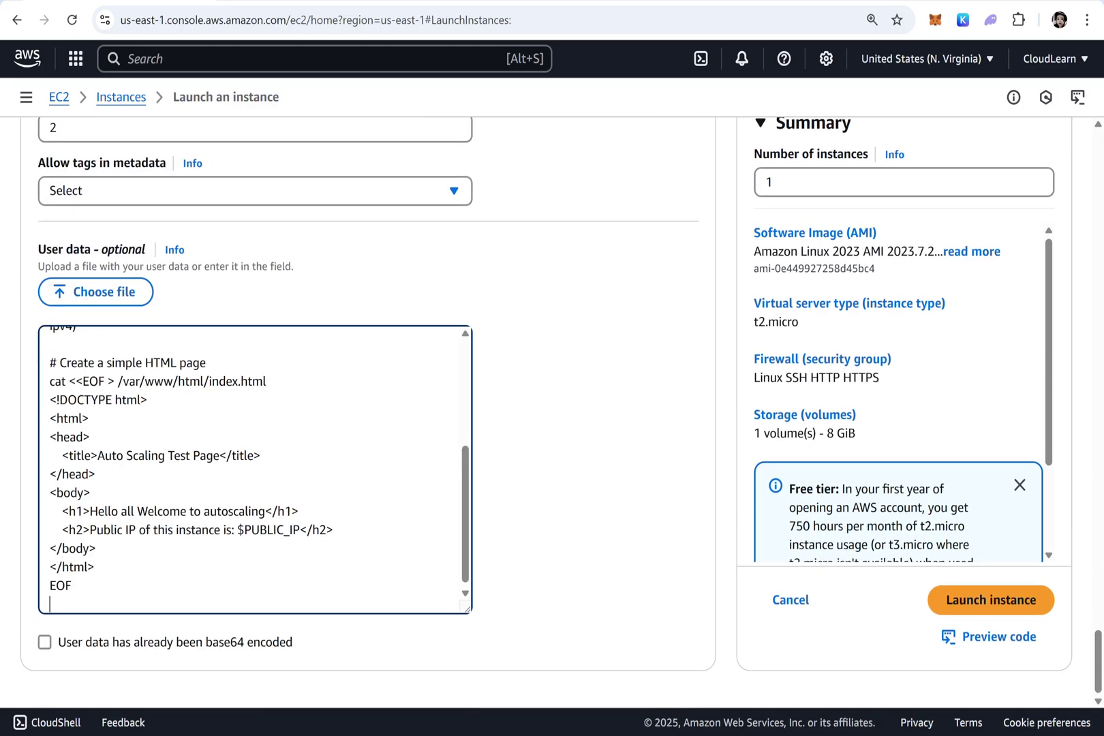
scroll(292, 448, "up", 8)
scroll(437, 235, "down", 5)
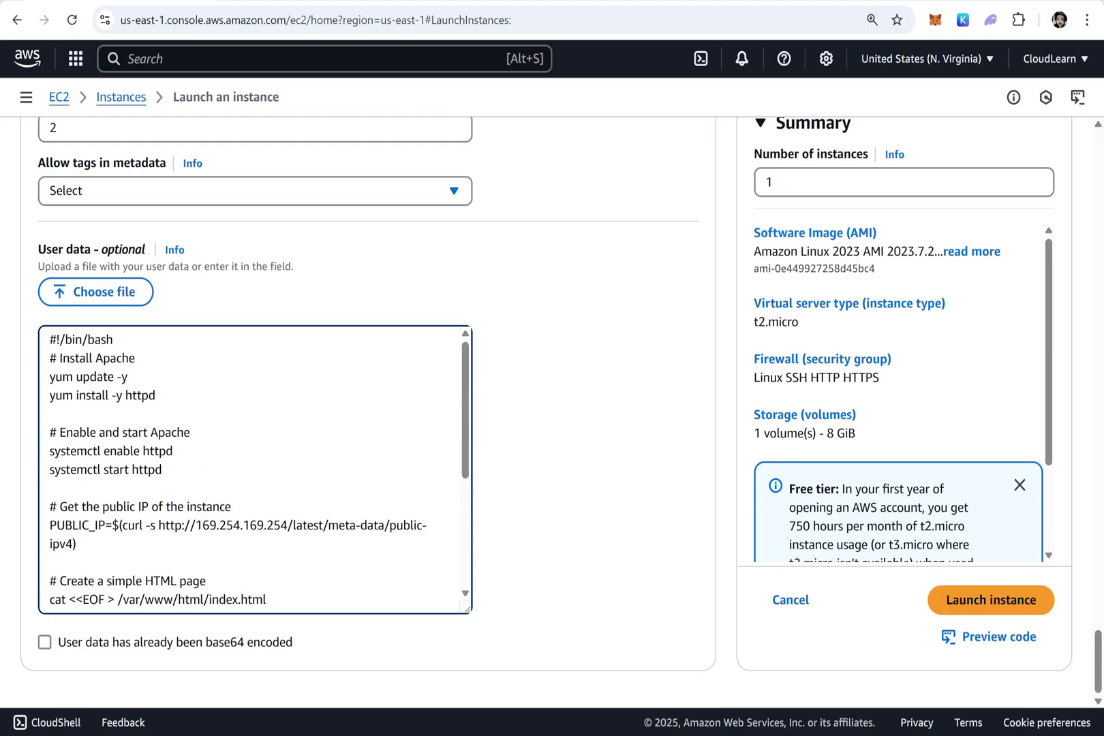
Highlight the yum update, httpd install, systemctl enable/start and PUBLIC_IP lines of the script
left_click_drag(128, 377, 50, 377)
left_click_drag(155, 396, 50, 395)
left_click_drag(173, 450, 49, 451)
left_click(162, 470)
left_click_drag(163, 469, 50, 469)
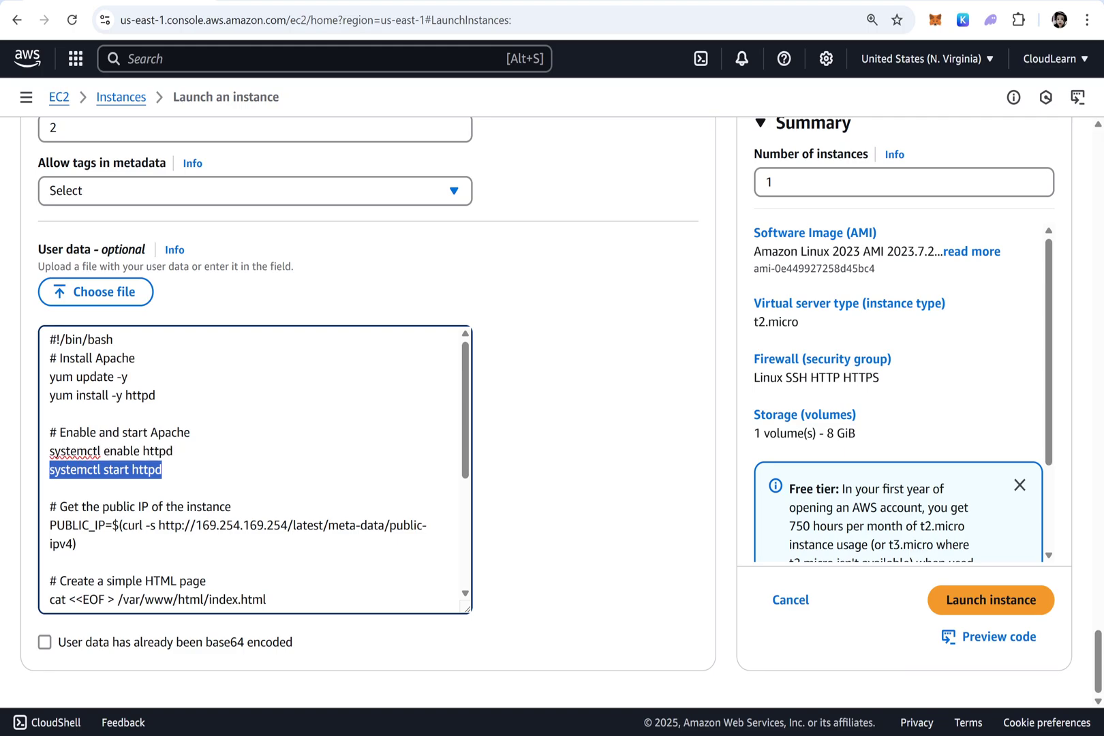
left_click_drag(76, 543, 39, 531)
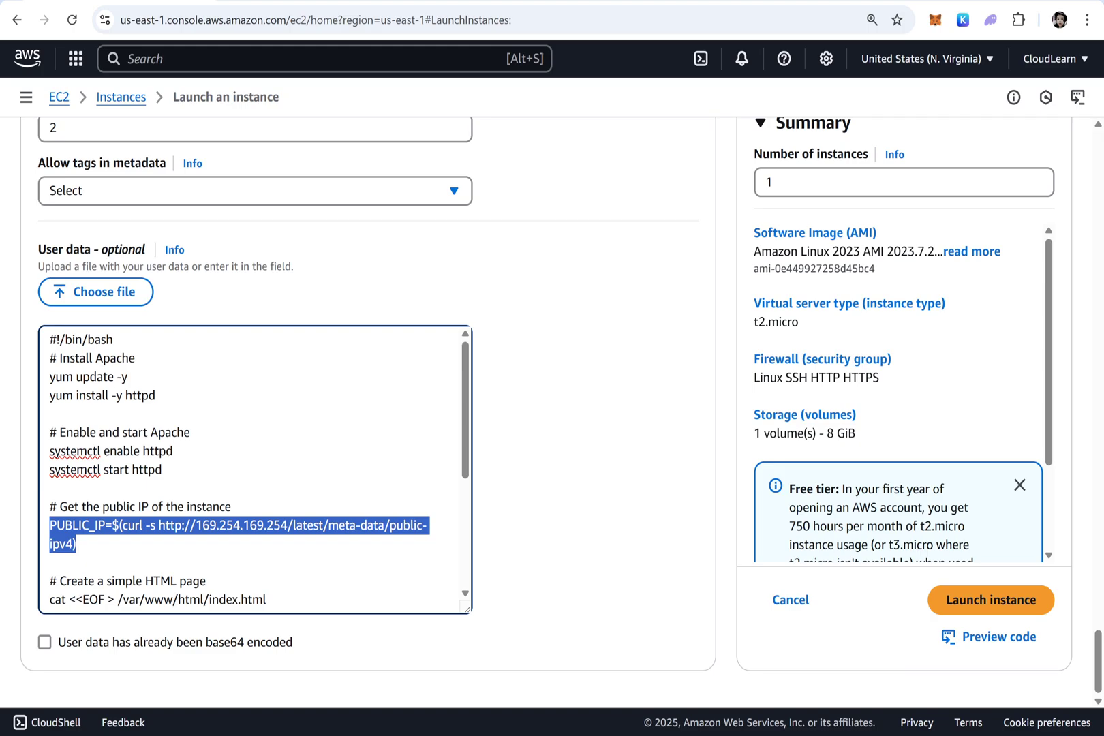
left_click(112, 525)
scroll(112, 525, "down", 2)
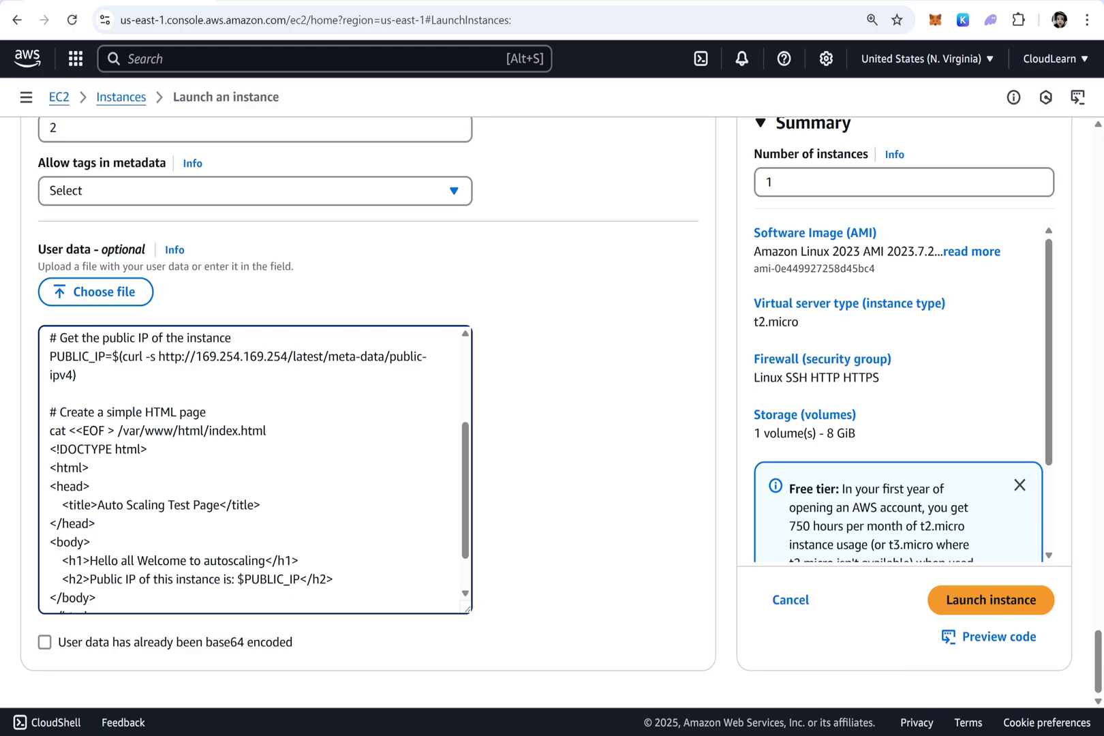
Highlight the index.html output path and the 'Hello all Welcome to autoscaling' heading text
left_click_drag(266, 430, 123, 430)
scroll(204, 470, "down", 2)
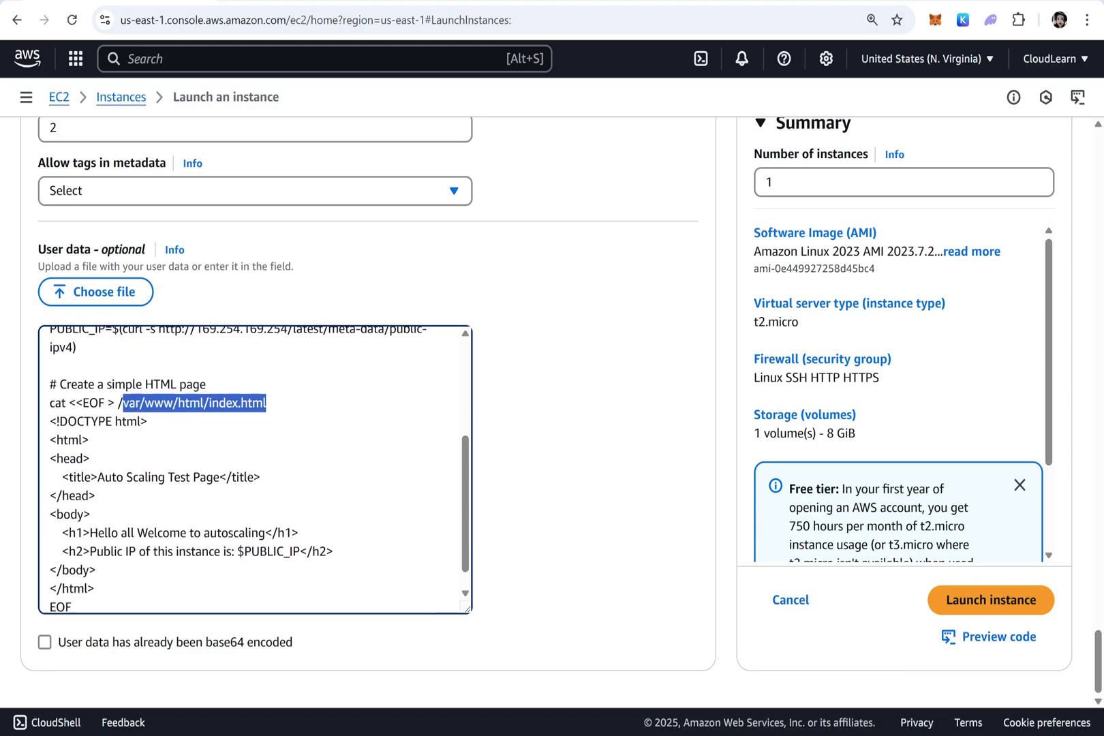
left_click_drag(265, 507, 90, 506)
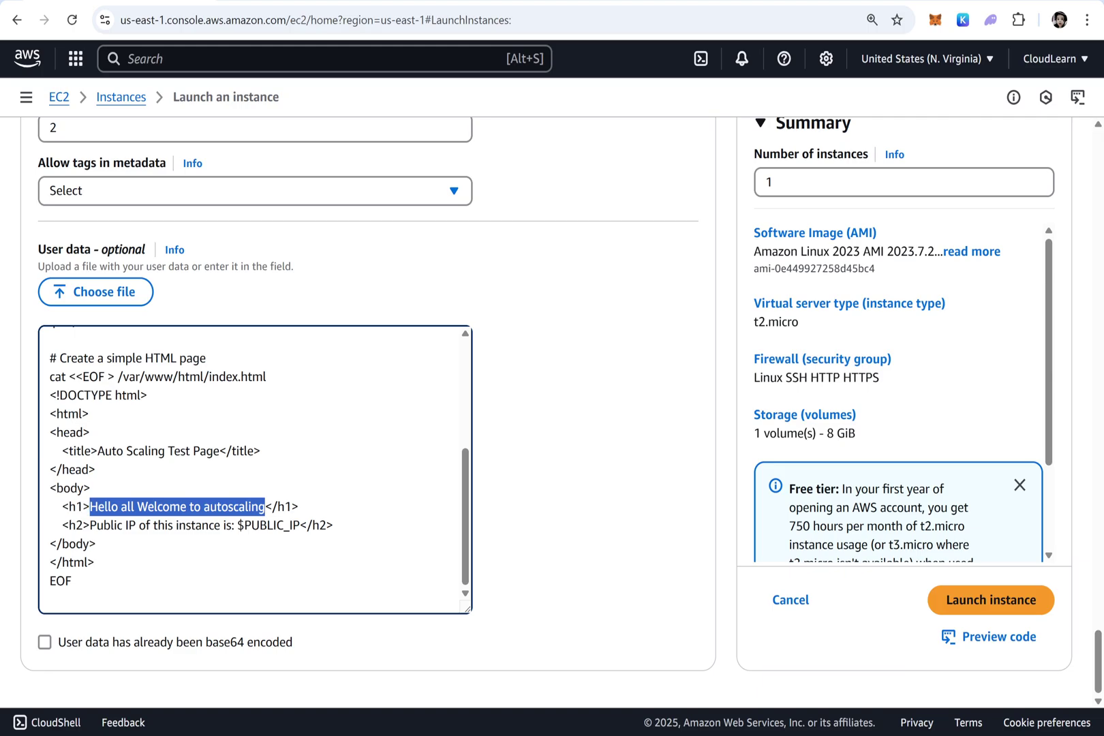
left_click_drag(237, 525, 293, 525)
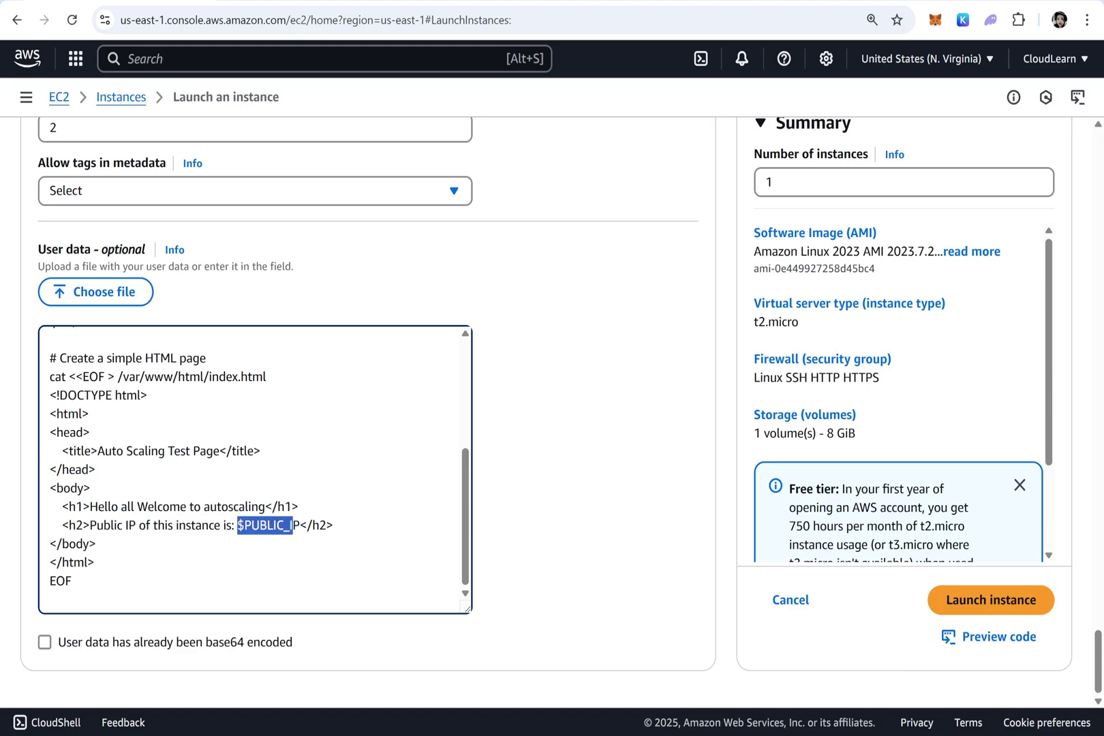
scroll(293, 534, "up", 3)
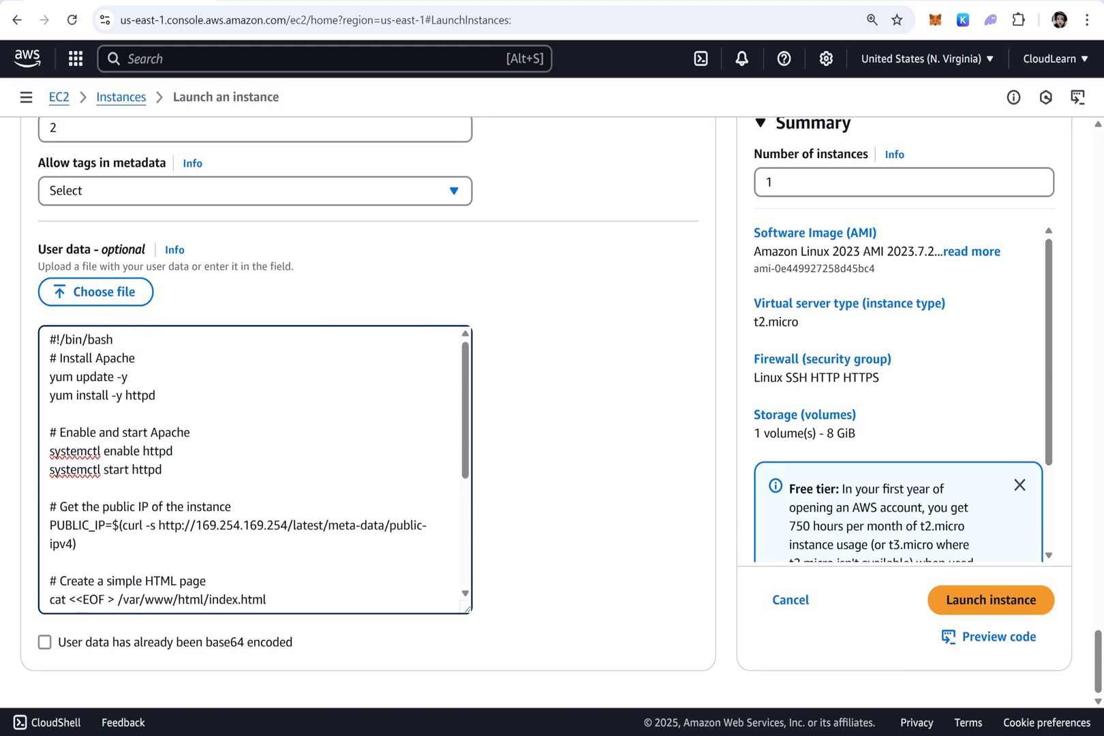
left_click_drag(106, 525, 39, 527)
scroll(293, 525, "down", 3)
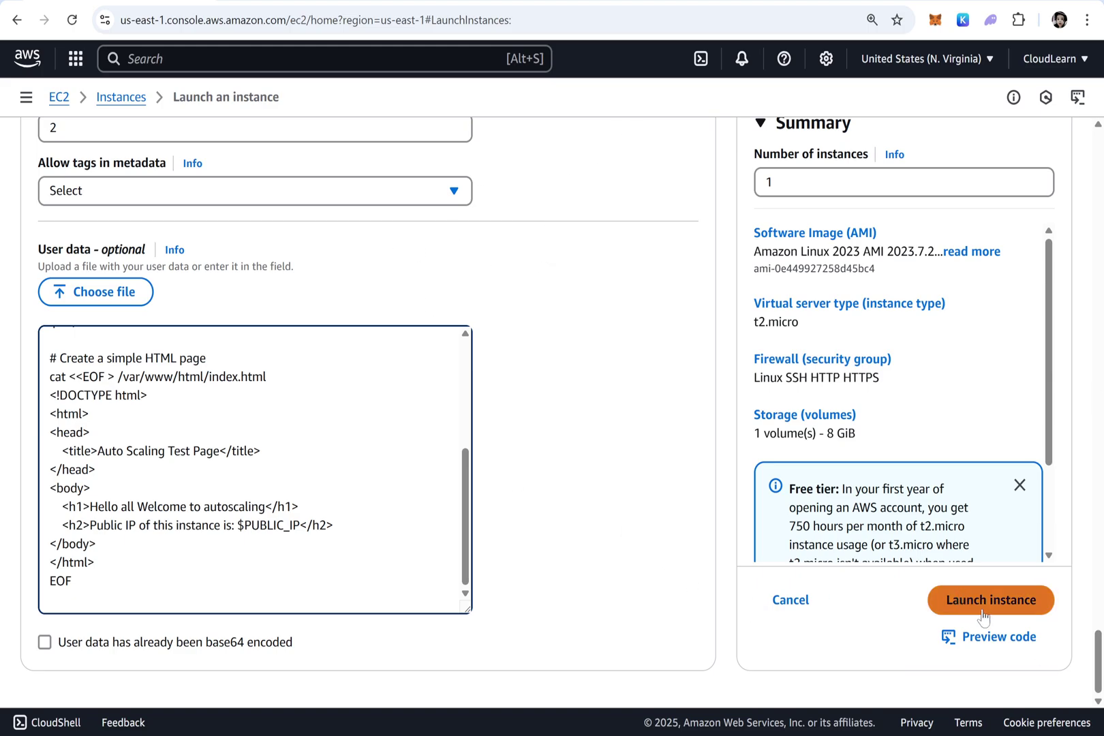
Launch the Temp instance, go to all instances, and select the Temp row
left_click(959, 598)
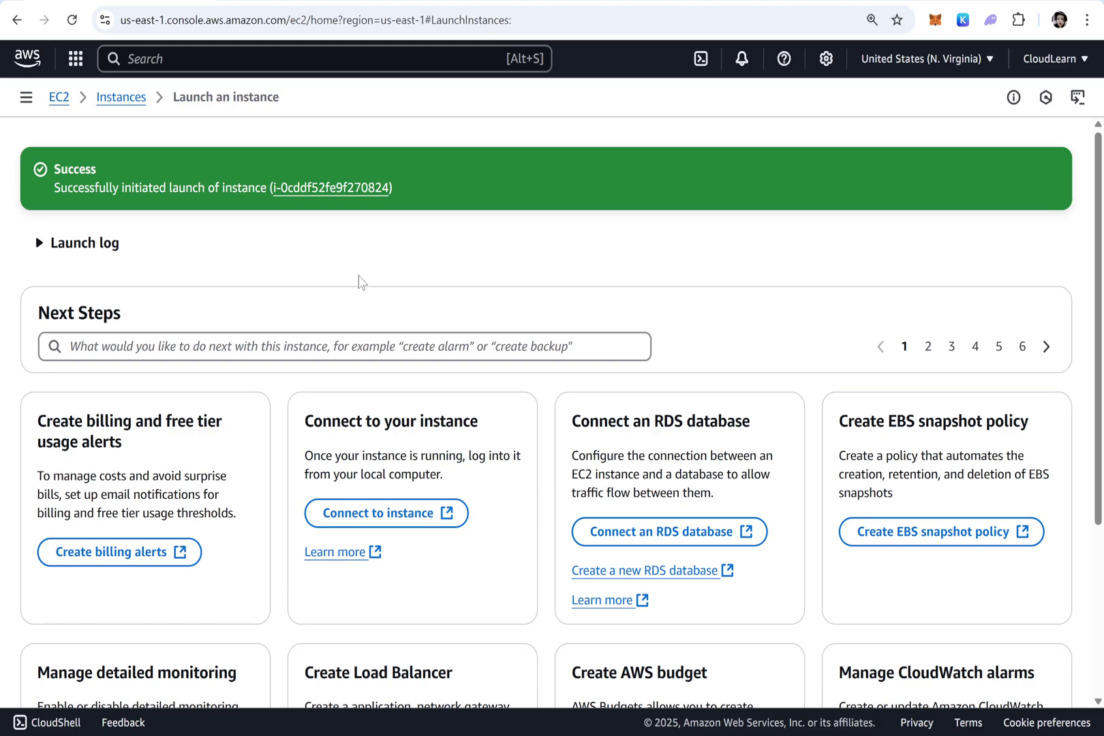
scroll(492, 379, "down", 4)
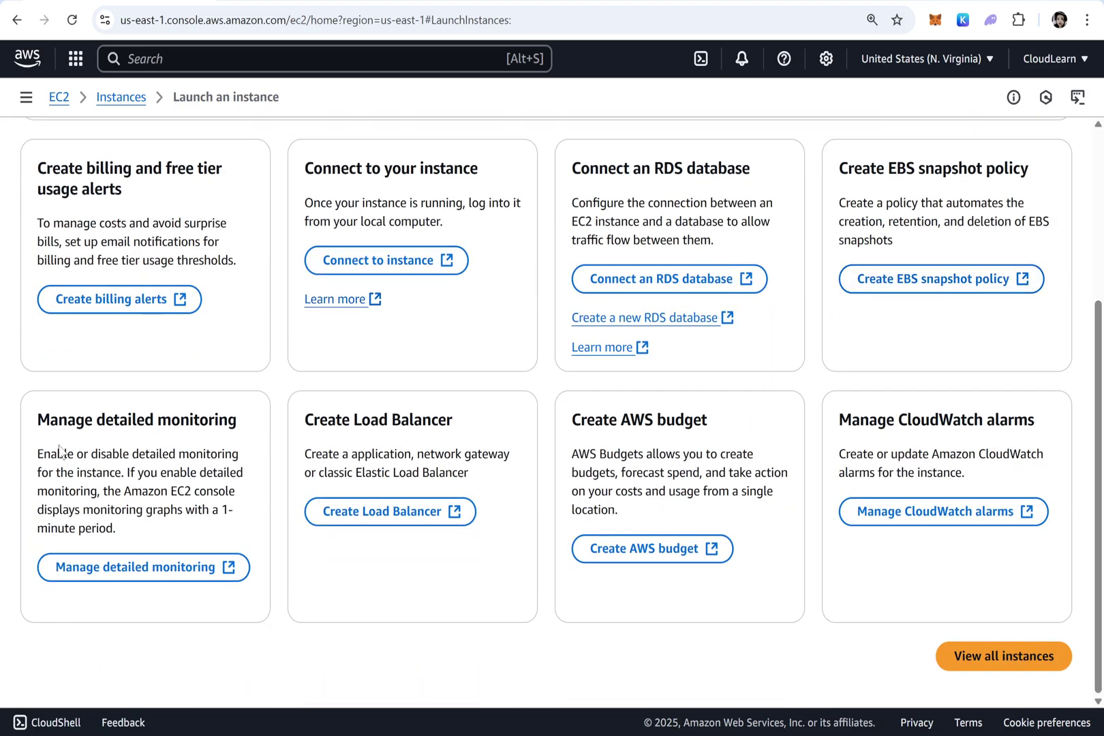
left_click(1002, 661)
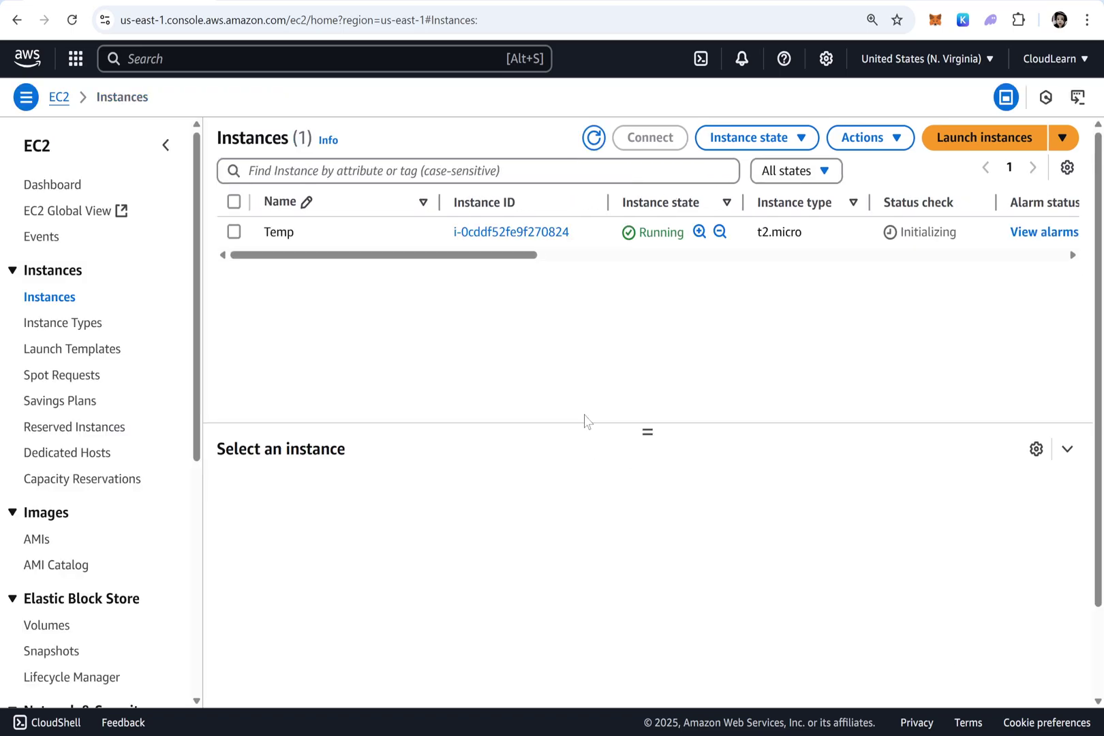
left_click(234, 234)
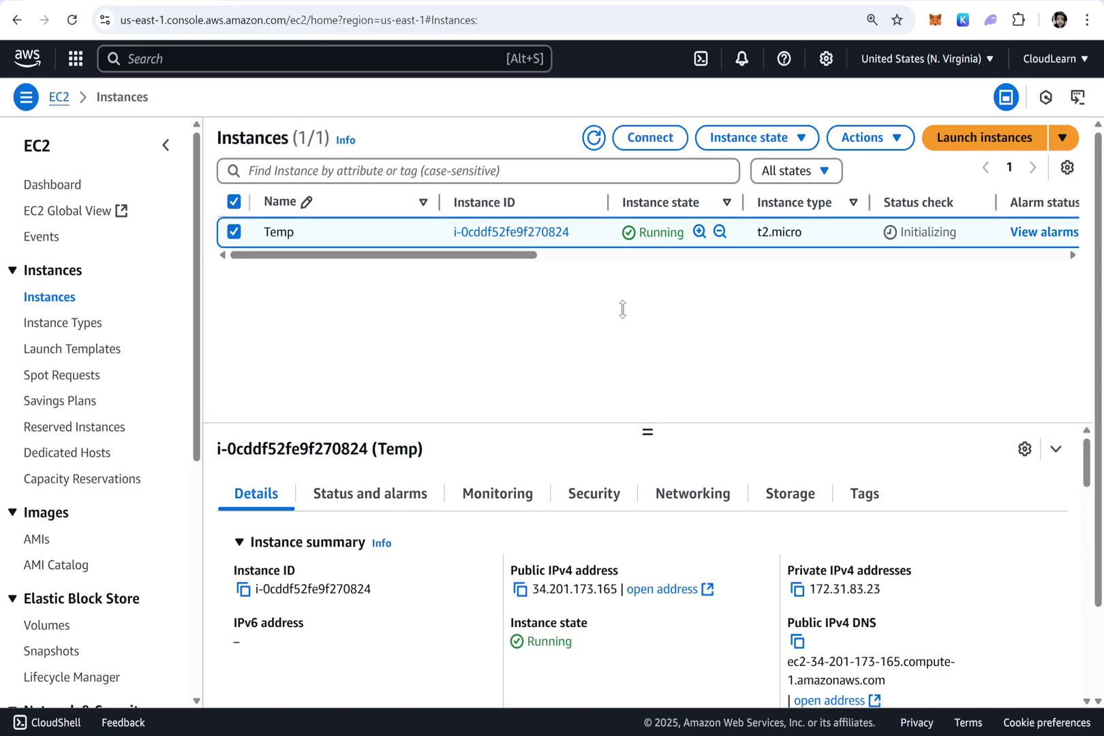
Enable detailed monitoring for Temp via the Monitoring tab, refresh, and return to its Details
left_click(504, 428)
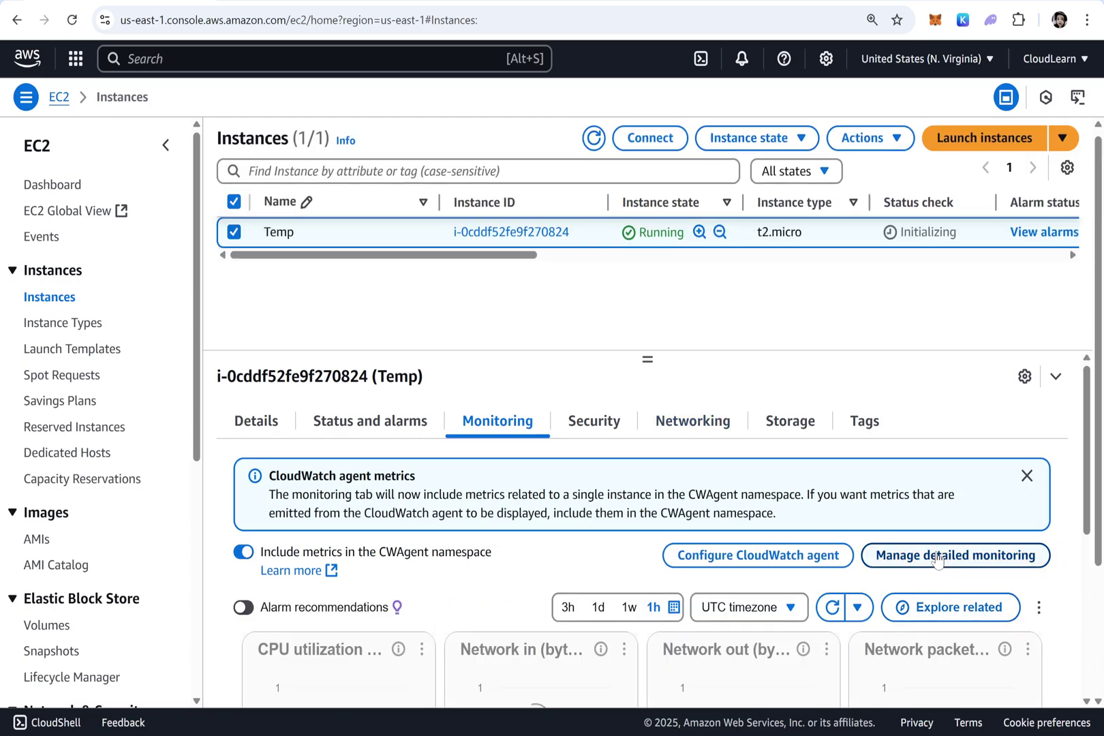
left_click(937, 560)
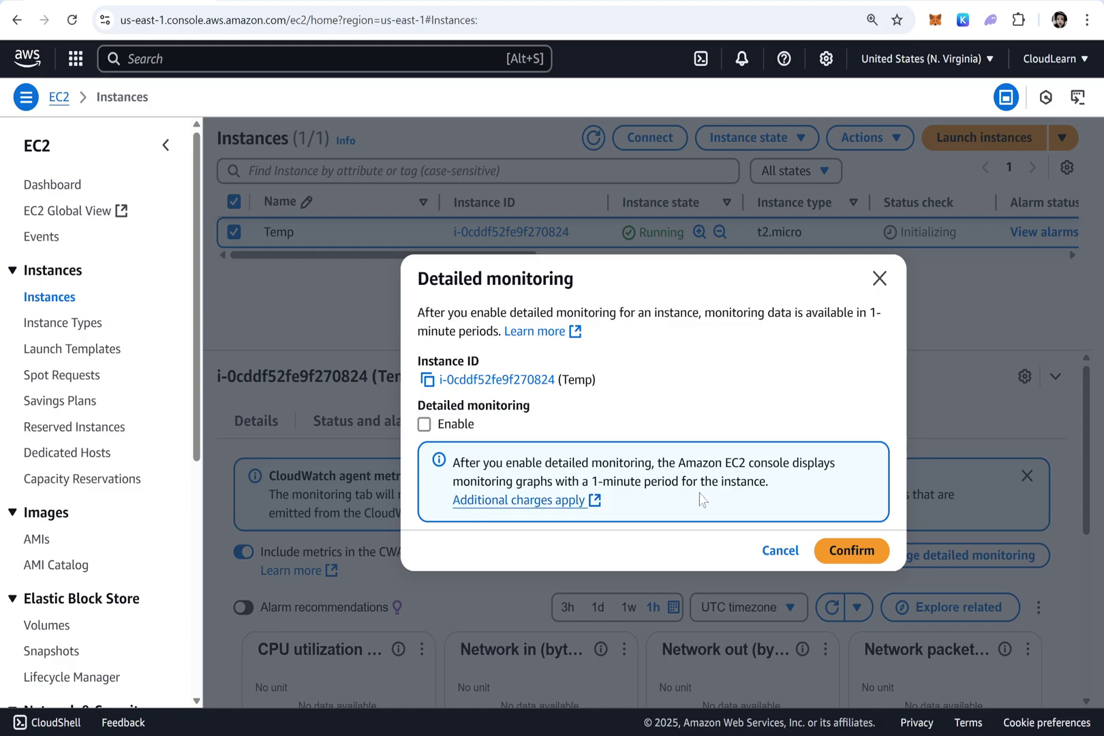
left_click(425, 424)
left_click(852, 551)
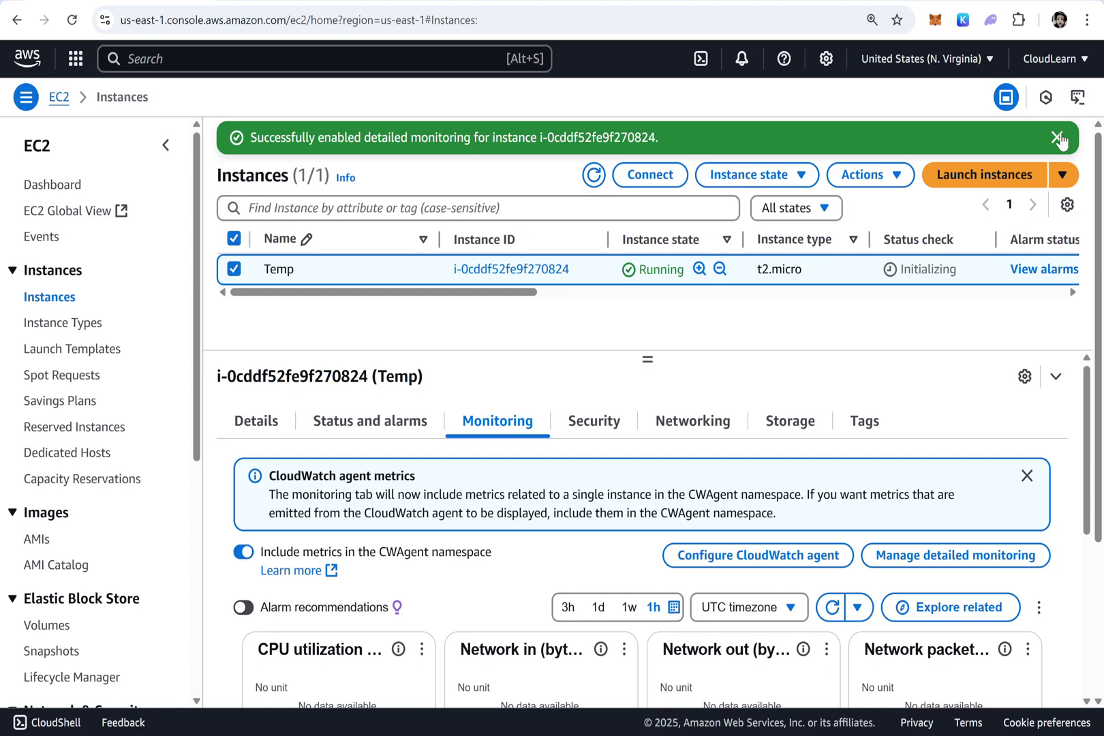
left_click(1059, 138)
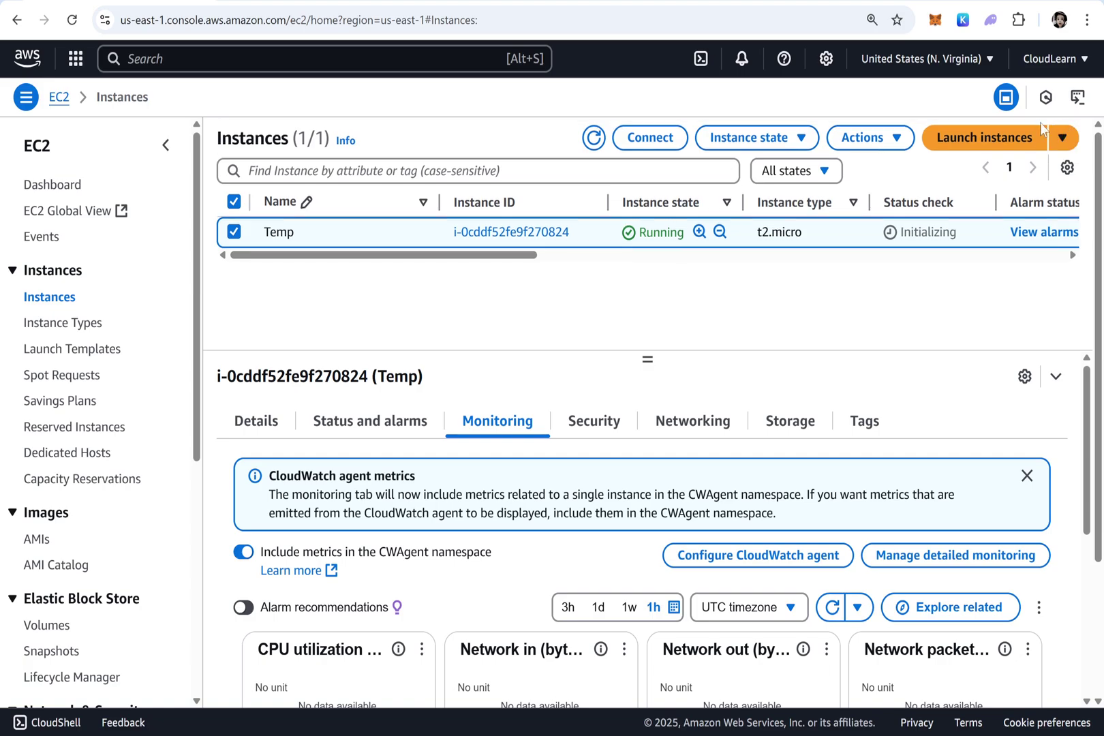
left_click(601, 138)
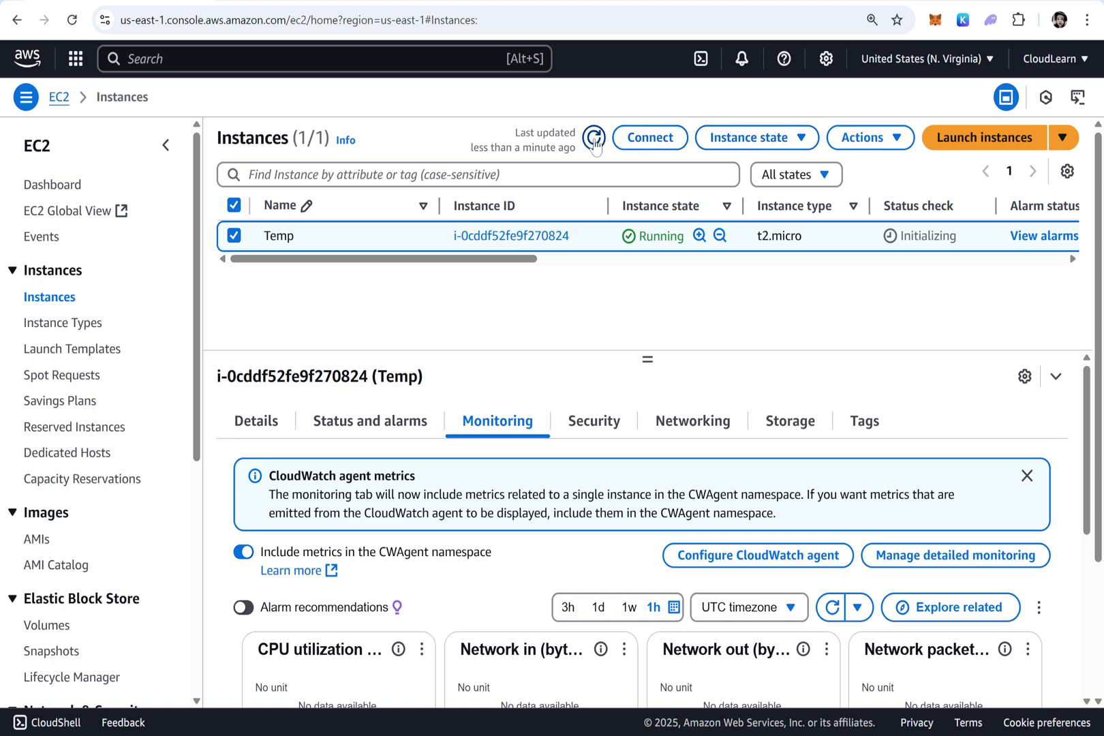
left_click(595, 138)
left_click(235, 424)
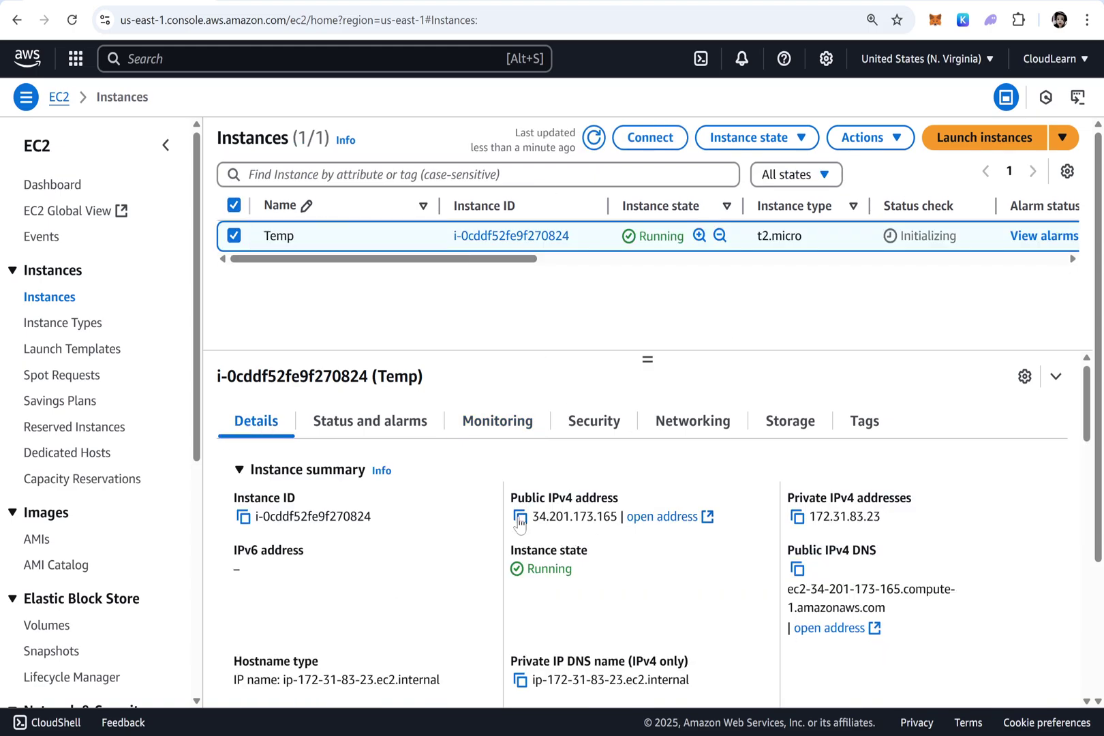
Copy Temp's public IP 34.201.173.165 and load it in a new browser tab
left_click(520, 517)
key("ctrl+t")
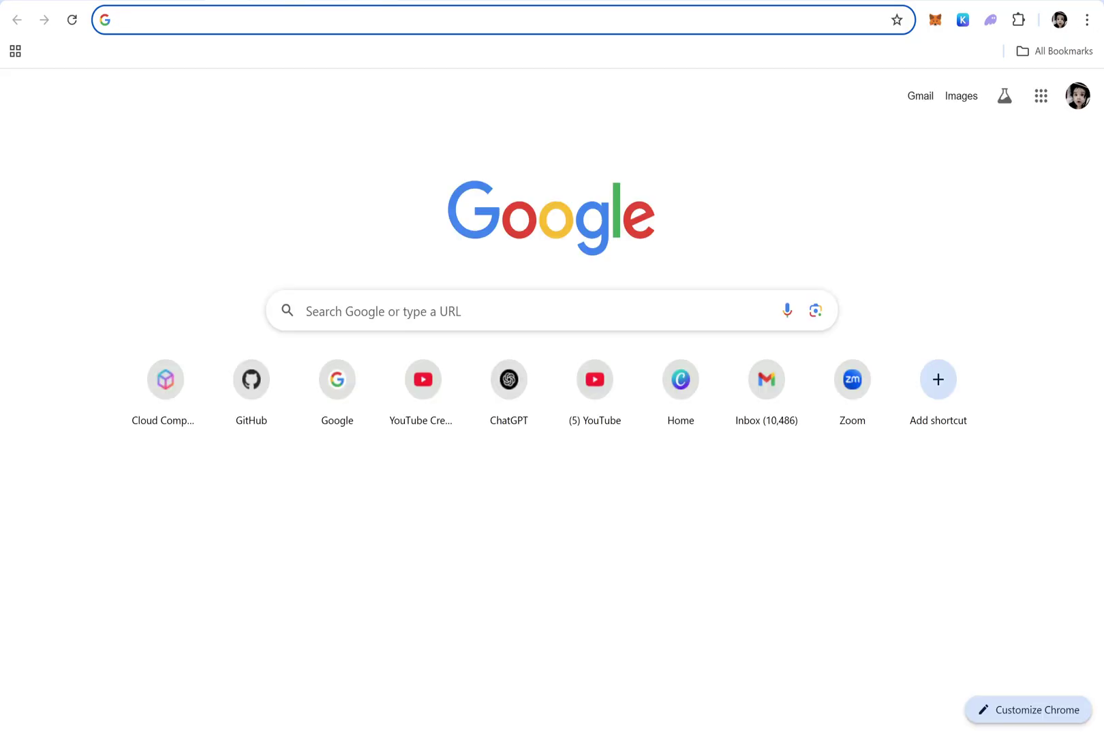
key("ctrl+v")
key("Return")
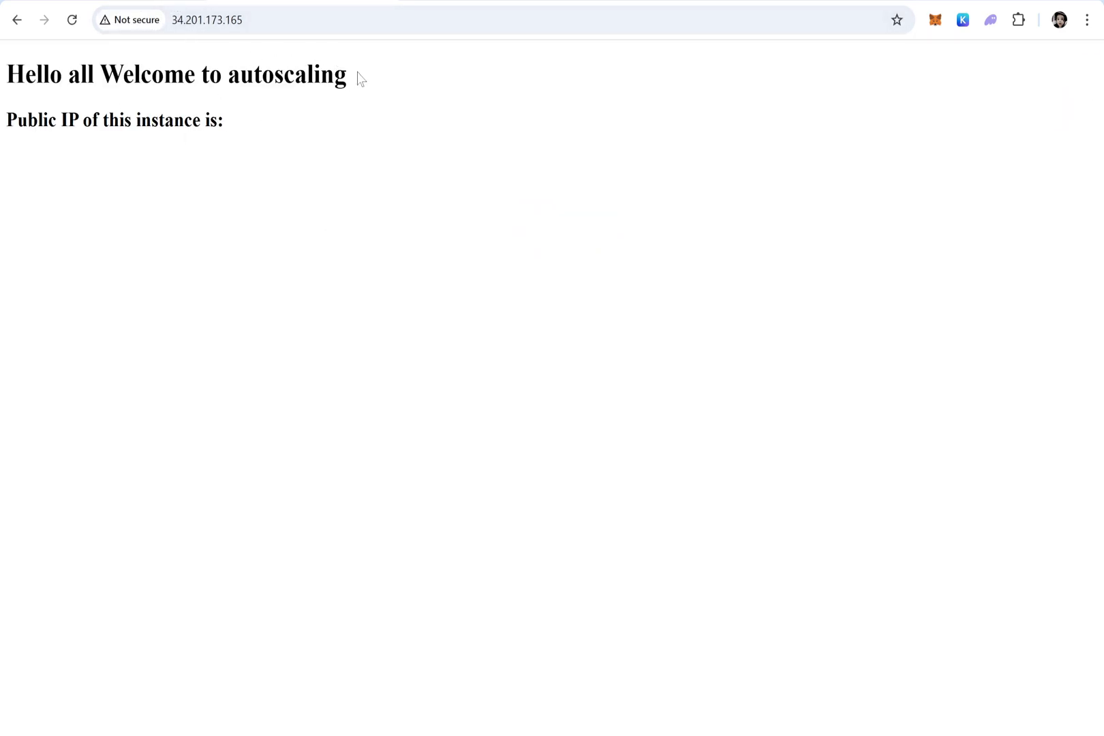
Highlight the welcome heading and empty public IP line, then return to the EC2 Instances tab
left_click_drag(358, 73, 5, 76)
left_click(237, 133)
left_click_drag(234, 129, 7, 131)
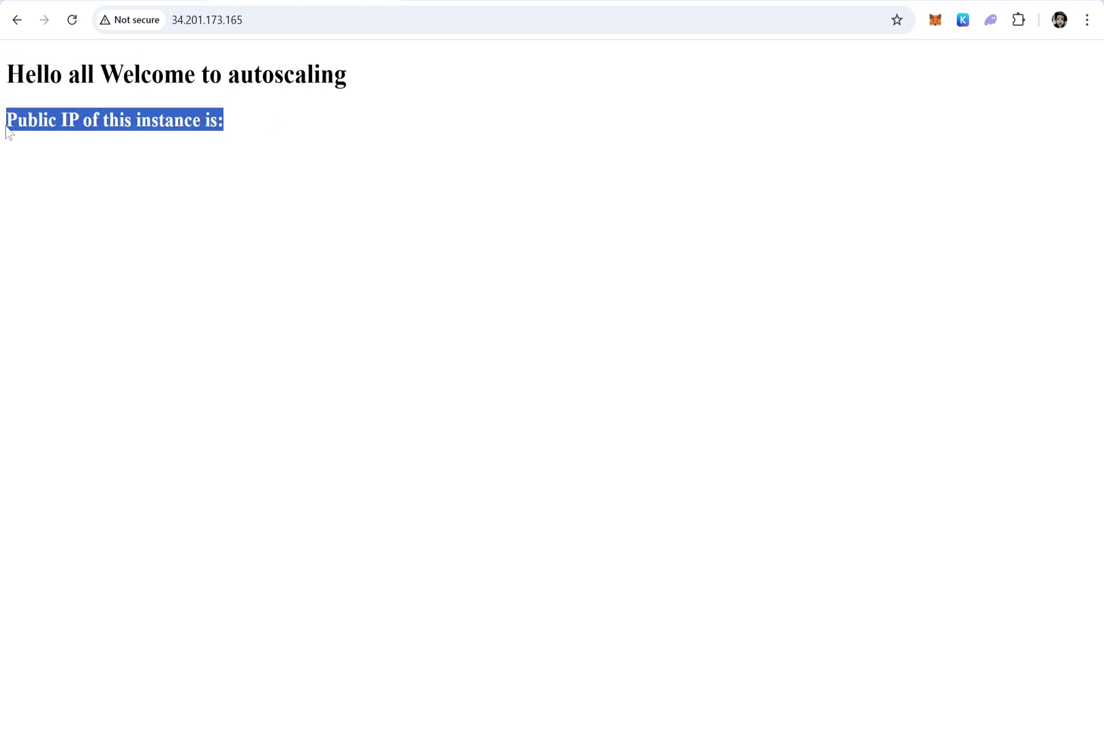
left_click(232, 124)
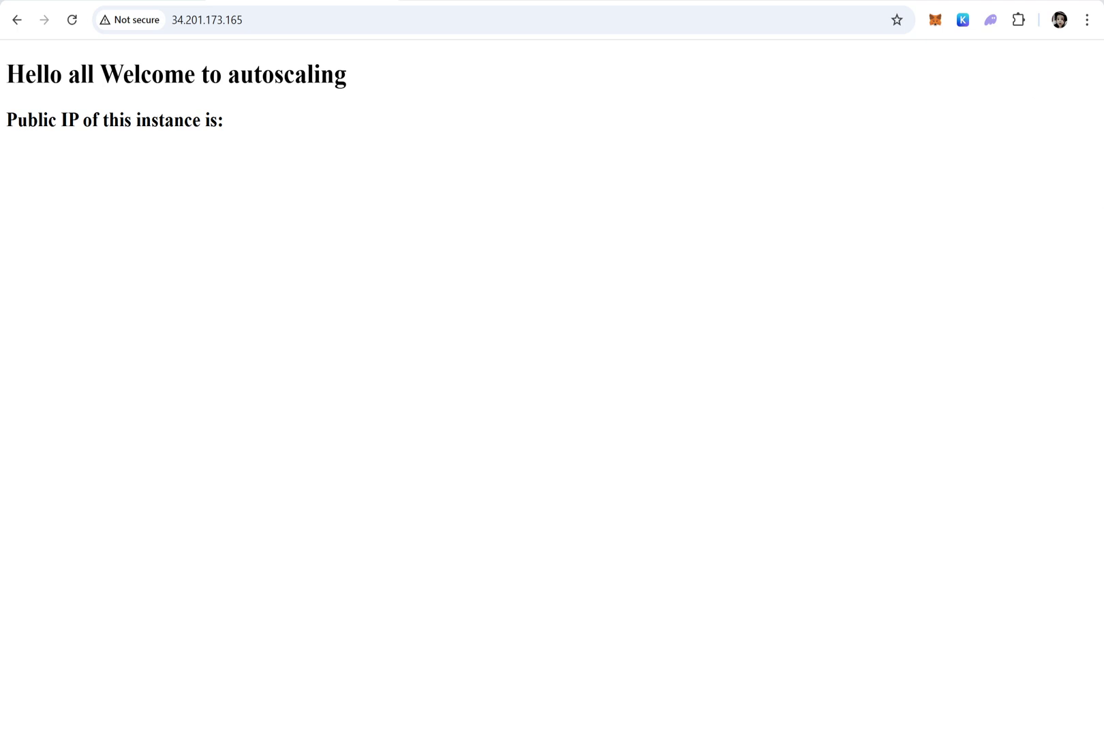
left_click(157, 1)
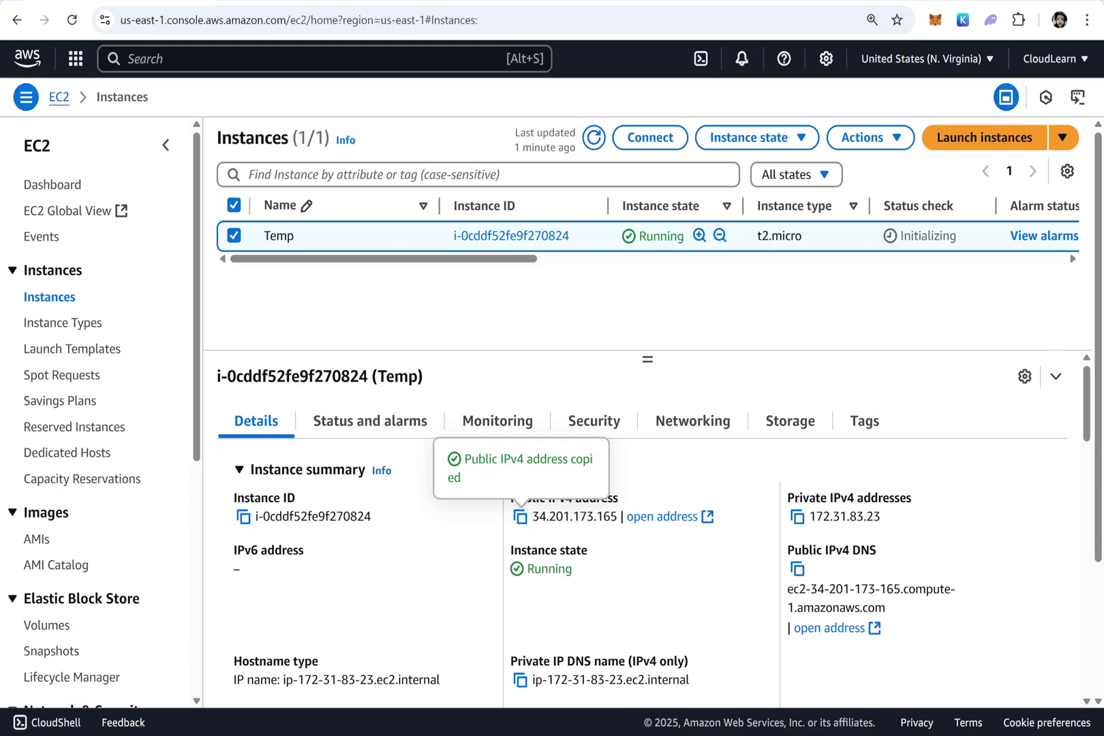
Highlight 'and create an AMI' in step a) of the Notepad plan, then return to Chrome
key("alt+Tab")
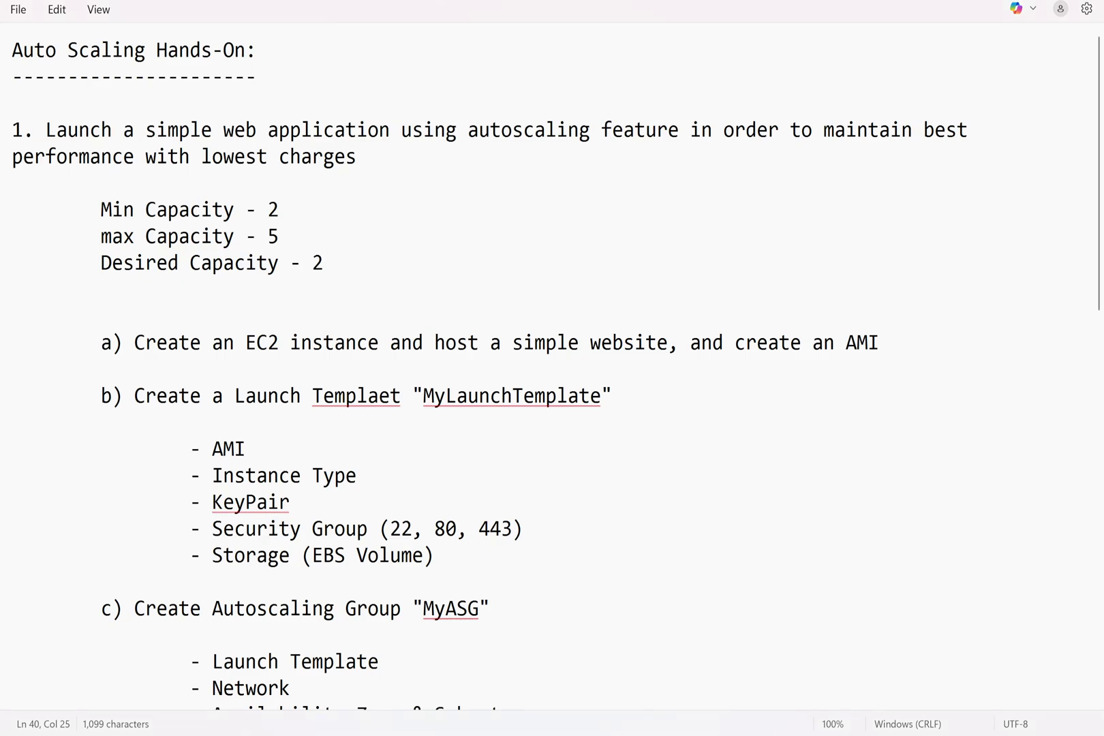
left_click_drag(679, 342, 145, 342)
left_click(13, 364)
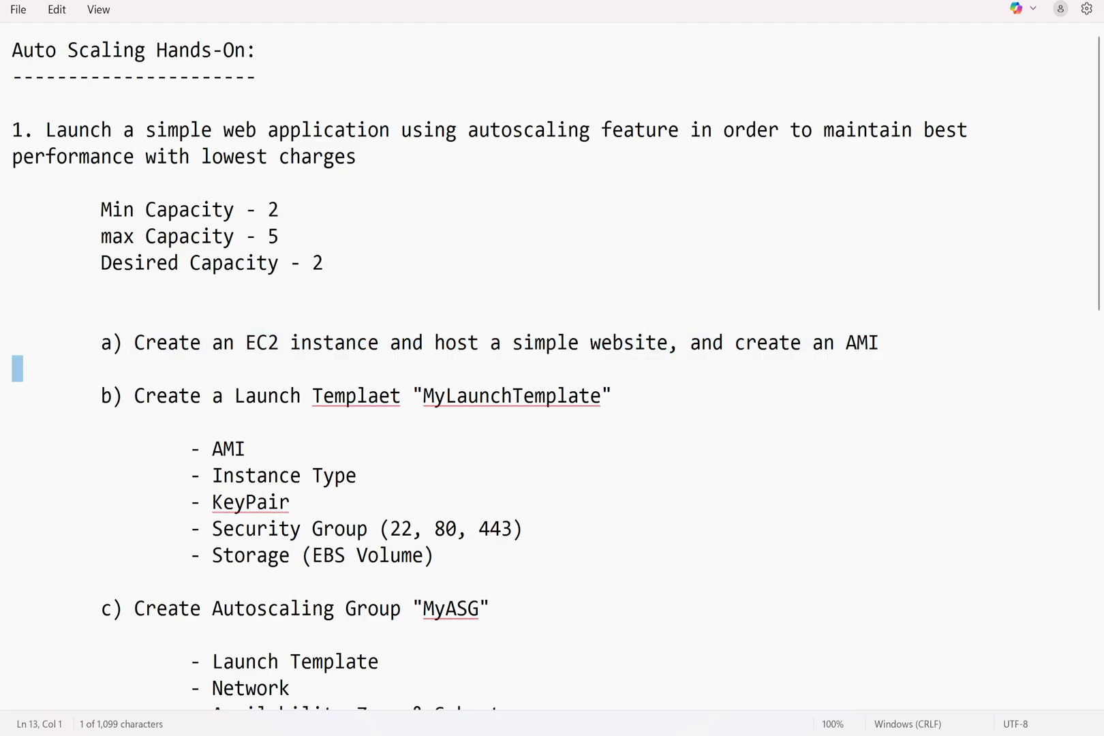
left_click(690, 342, "shift")
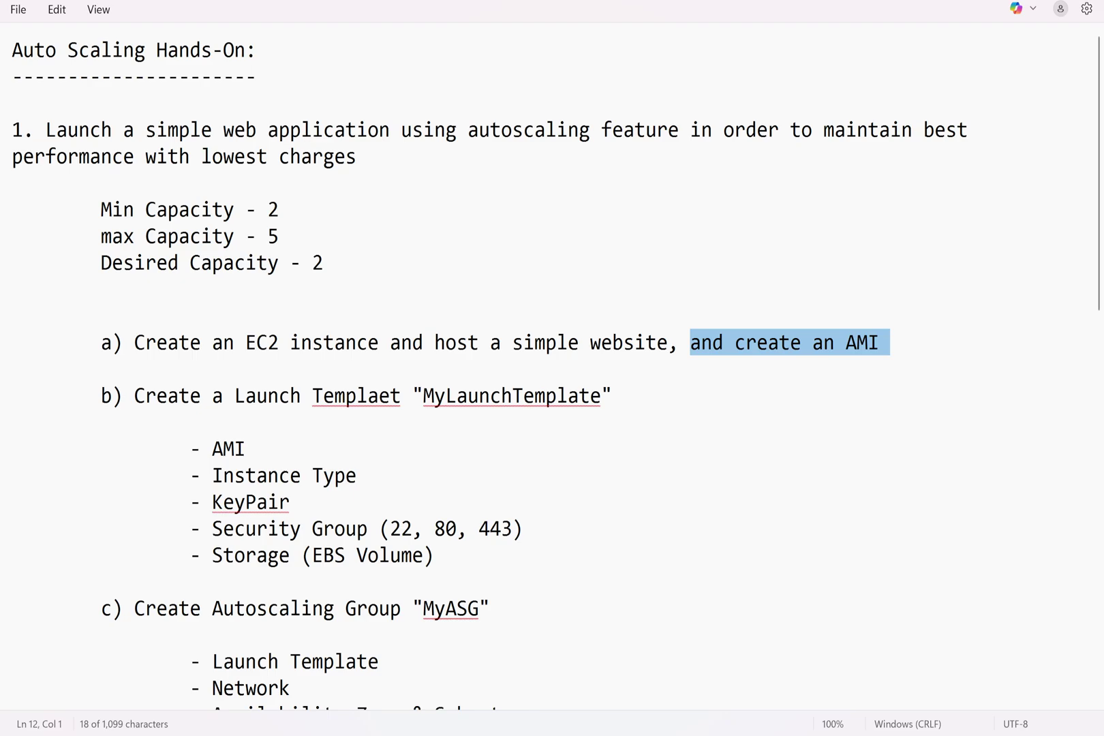
key("alt+Tab")
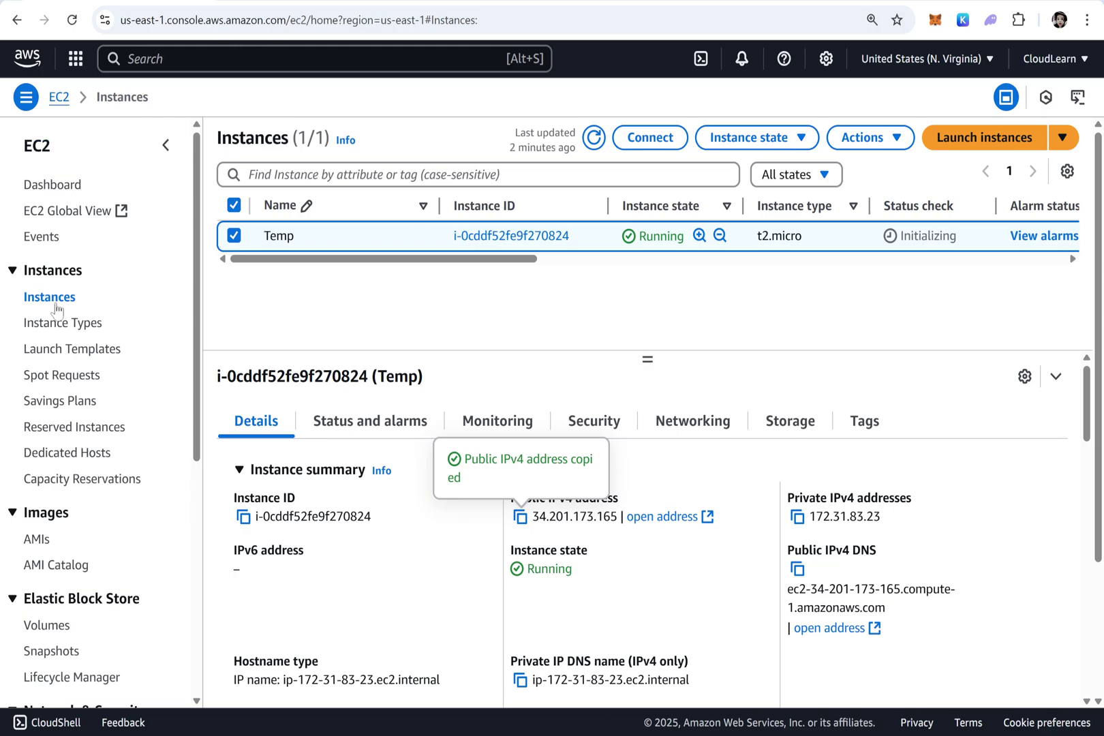
Refresh the instance list and start creating an image from the Temp instance
left_click(233, 237)
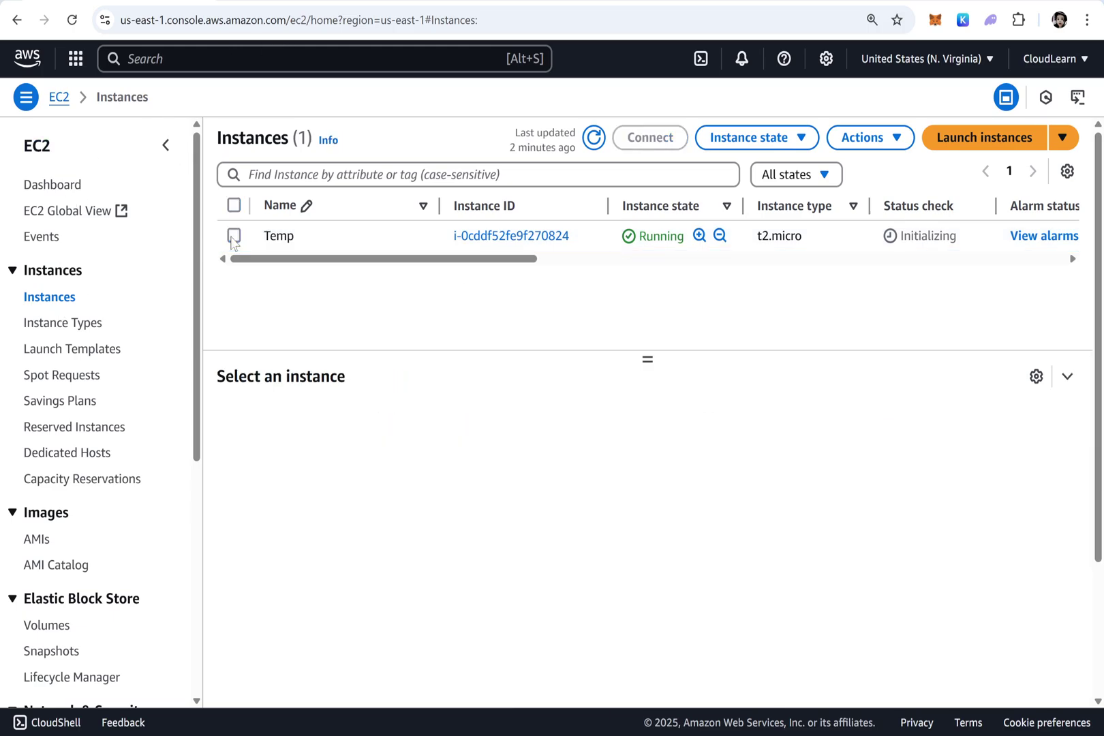
left_click(498, 246)
left_click(594, 138)
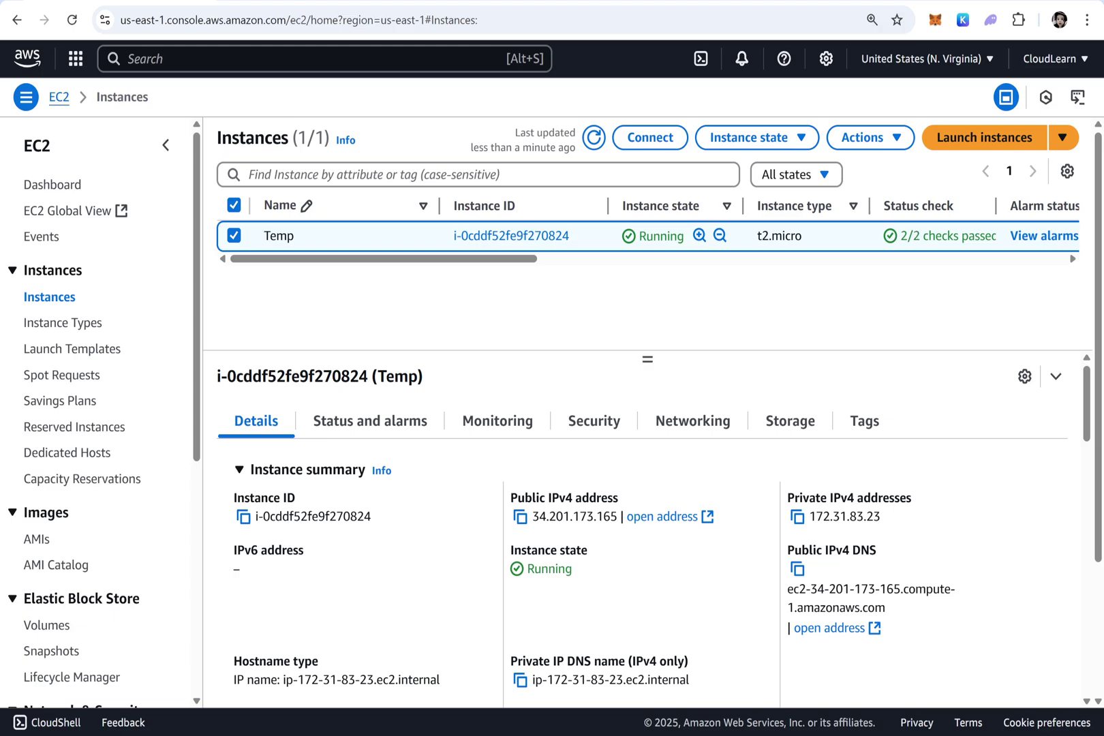
left_click(879, 139)
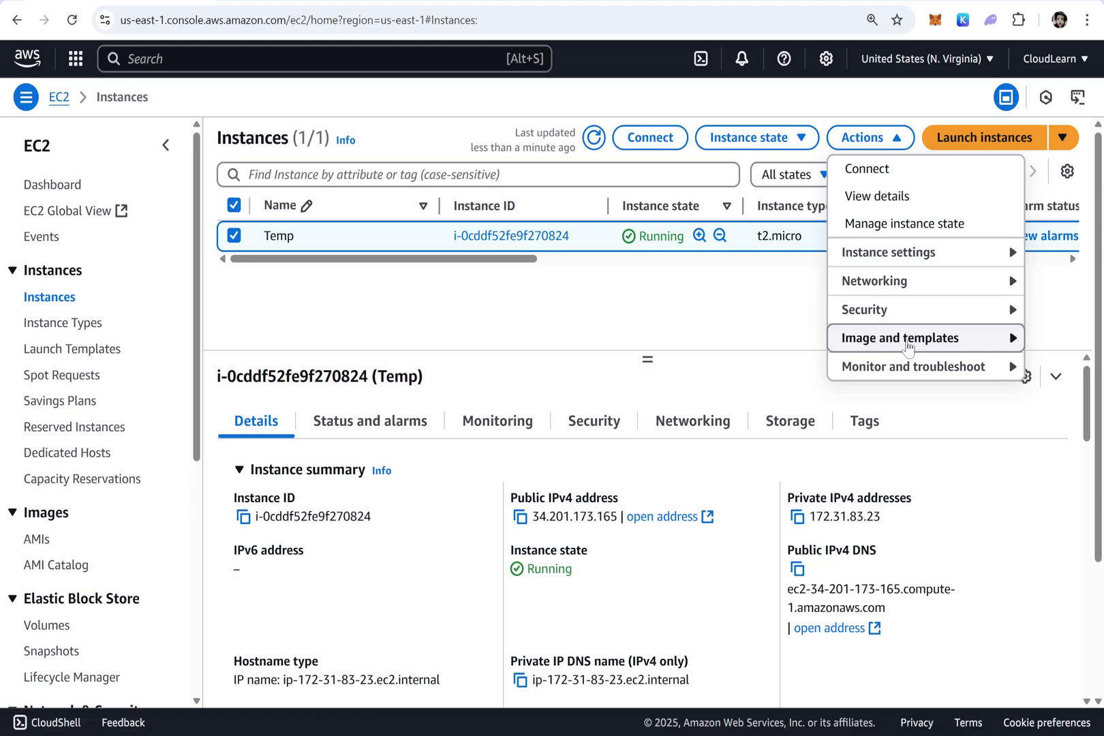
mouse_move(909, 349)
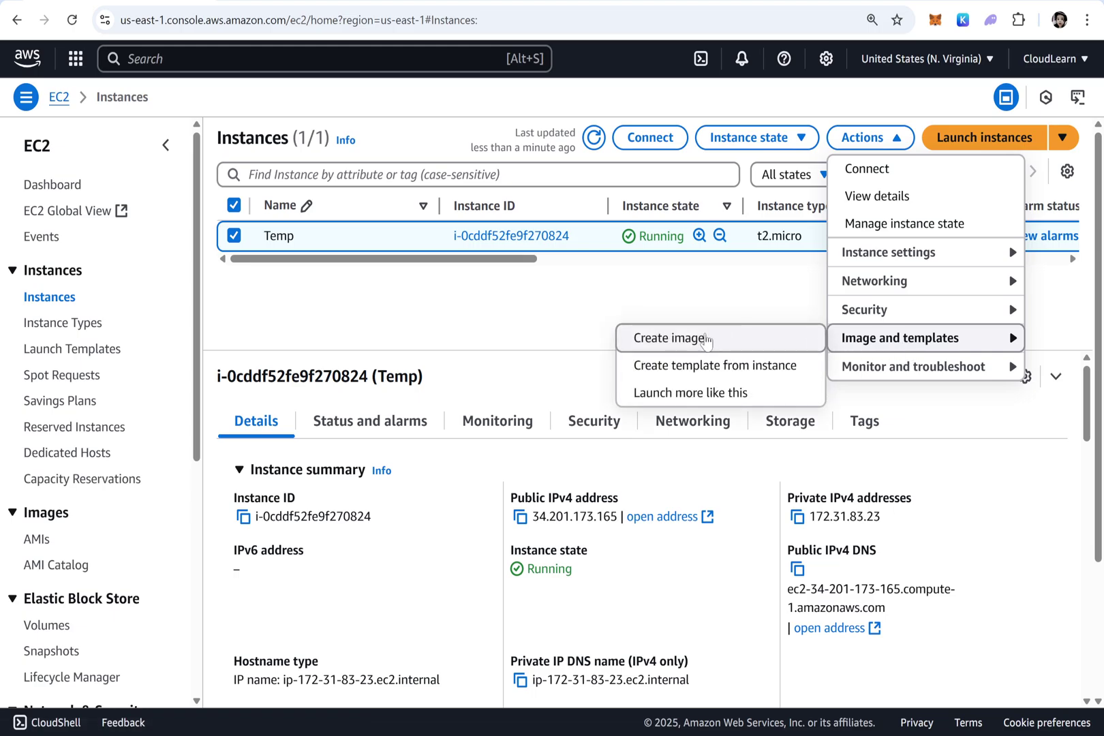
left_click(706, 341)
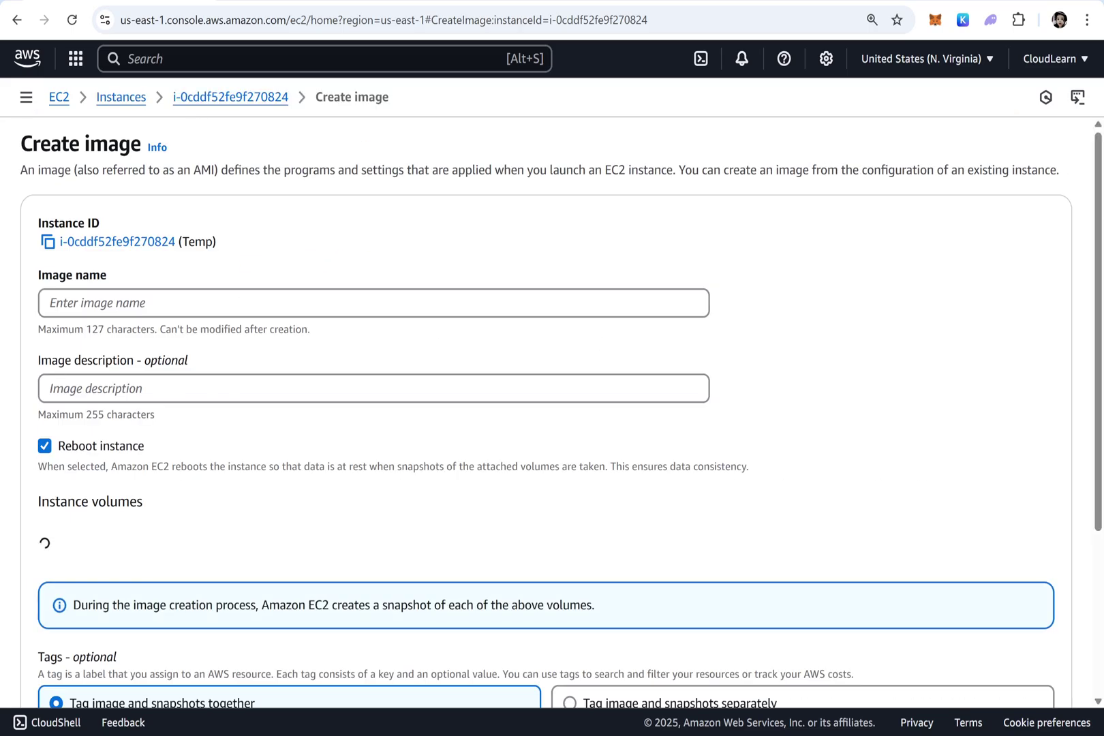
Create the image with MyWEBAPP as name and description, then return to the notes
type("My")
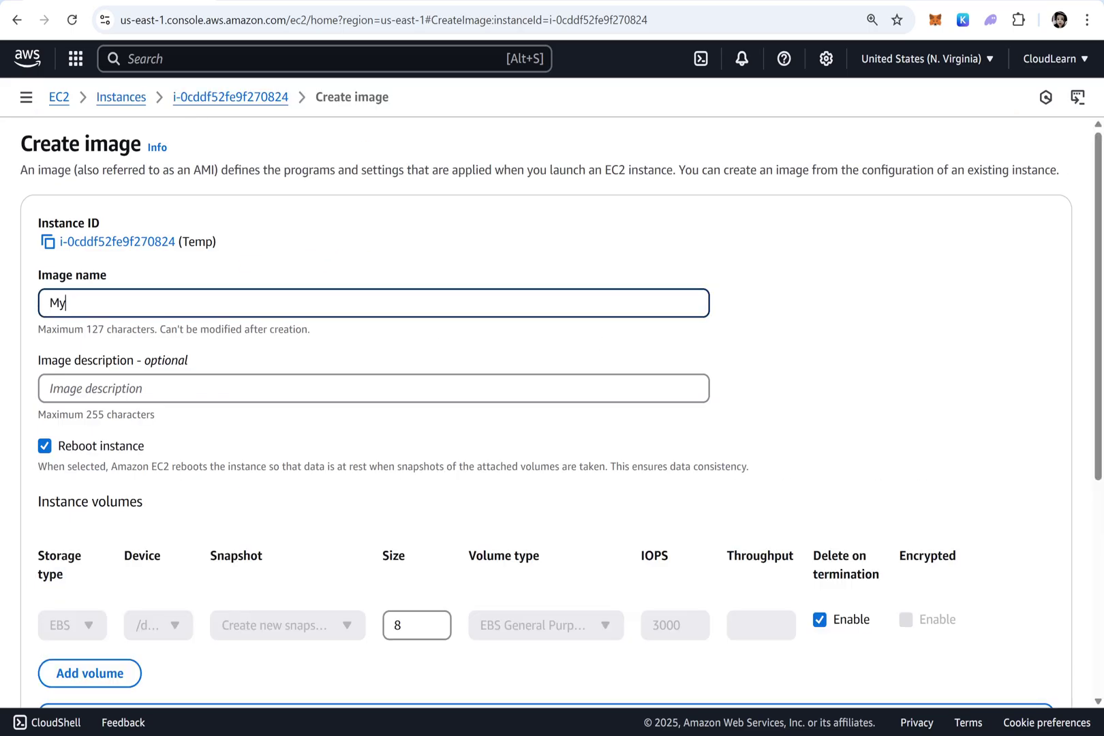
type("WEBAPP")
key("ctrl+a")
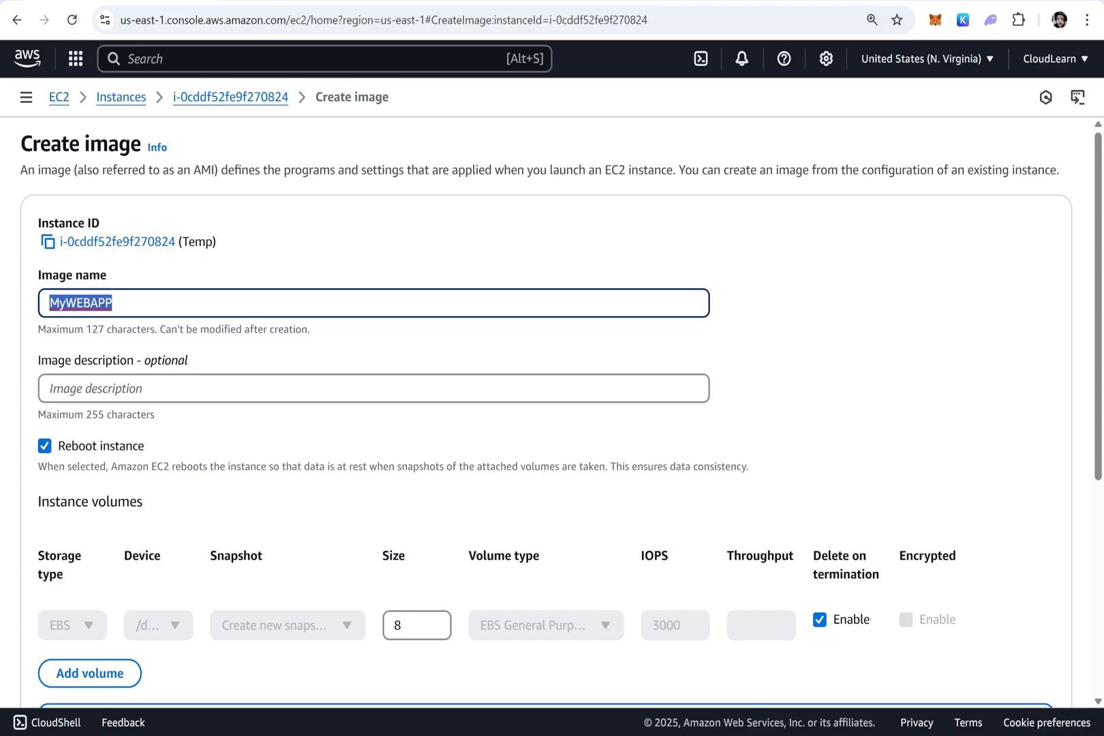
key("ctrl+c")
key("Tab")
key("ctrl+v")
scroll(176, 424, "down", 5)
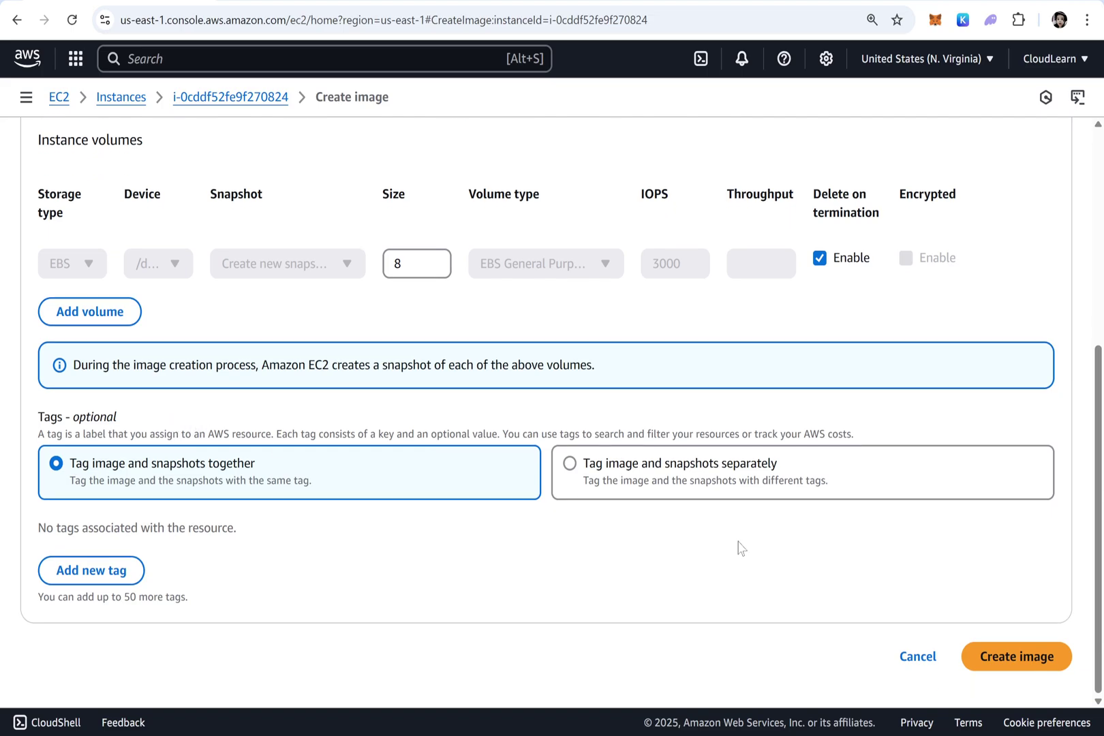
left_click(1001, 657)
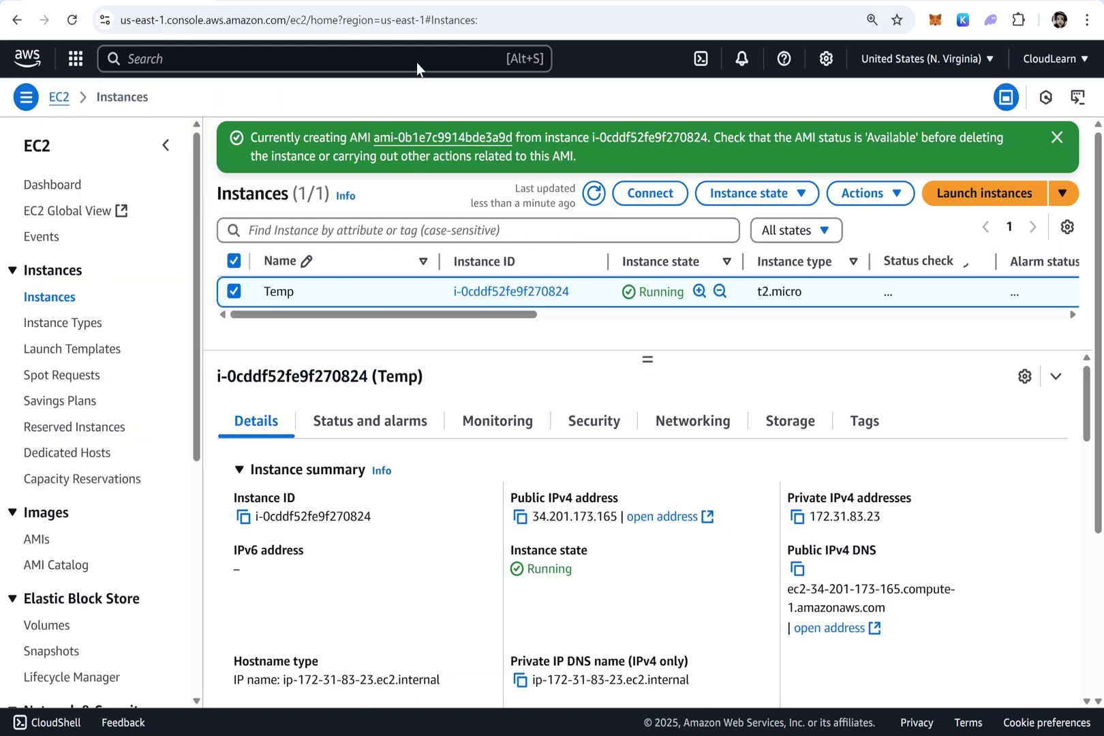
left_click(1057, 137)
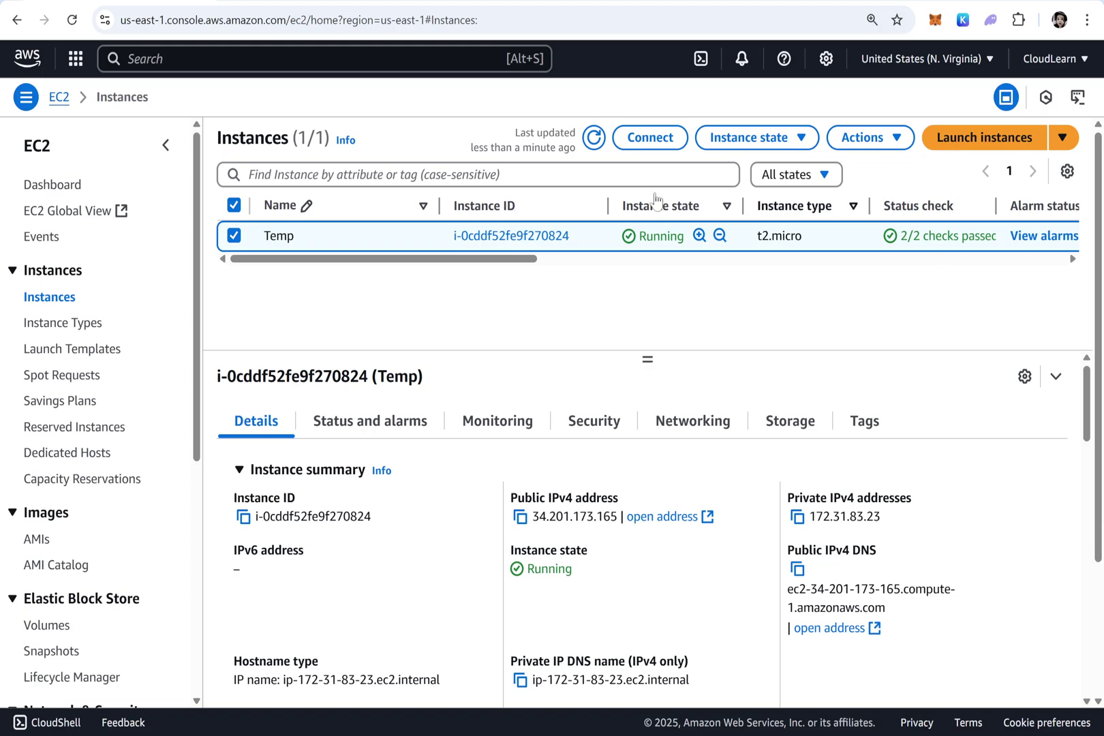
key("ctrl+a")
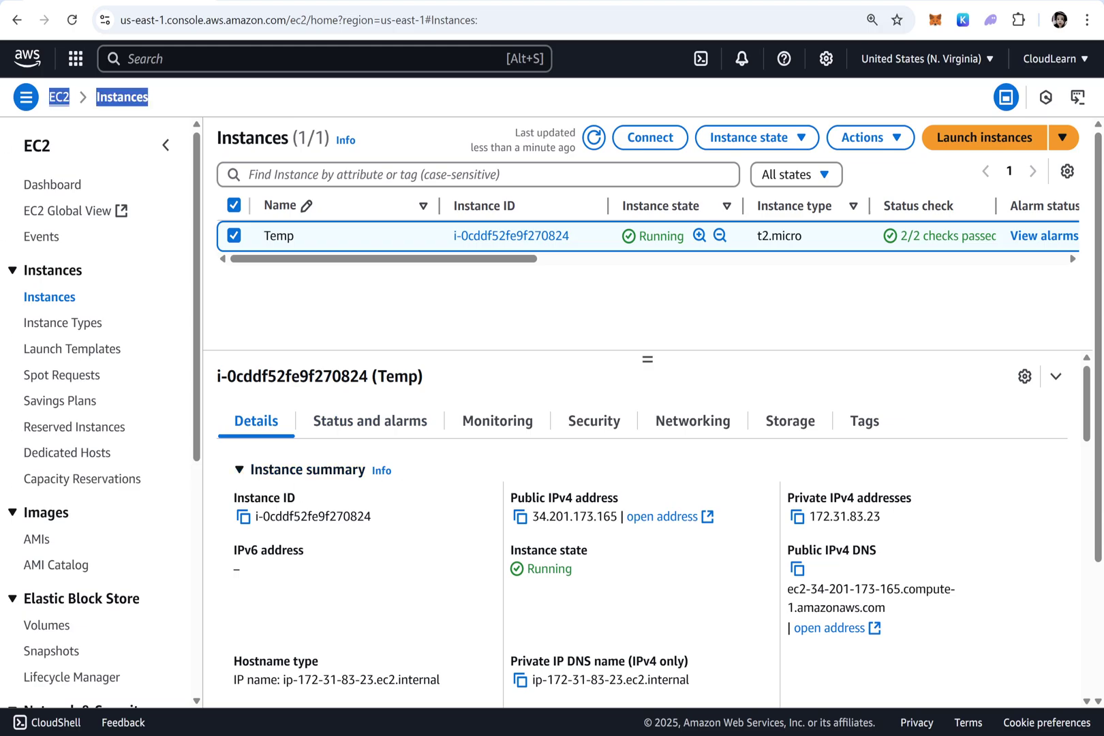
key("alt+Tab")
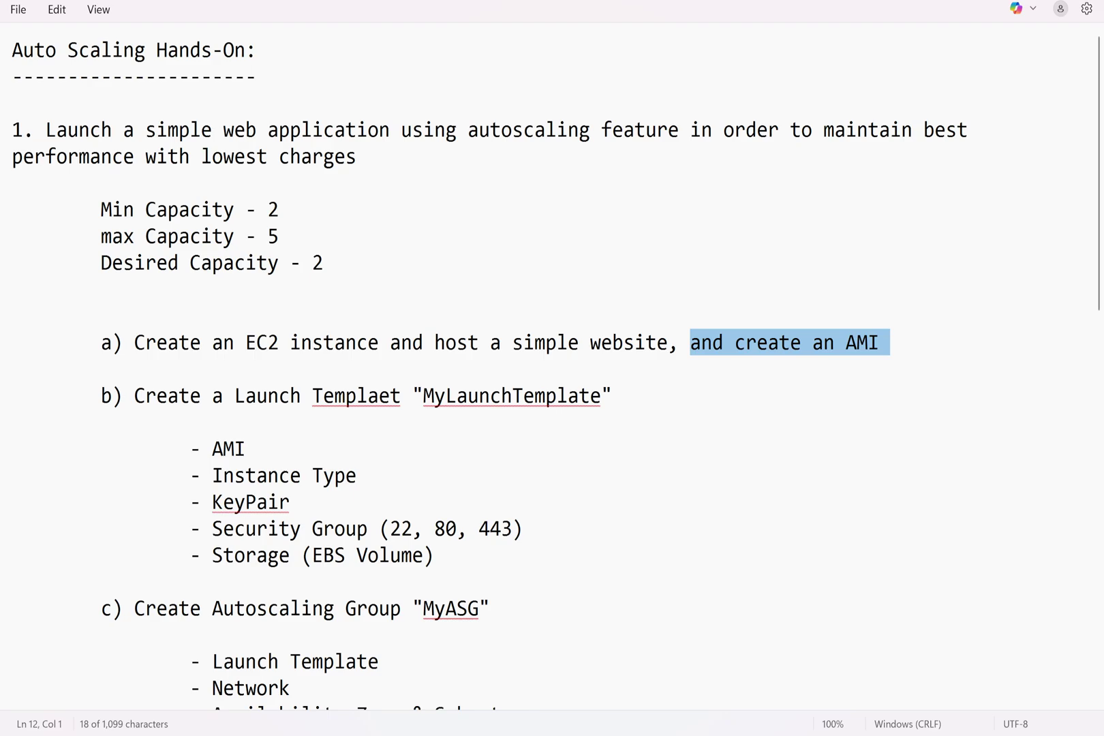
Add step 4, Create a Target Group "MyTargetGroup, below the load balancer step and copy steps 3 and 4
scroll(552, 368, "down", 6)
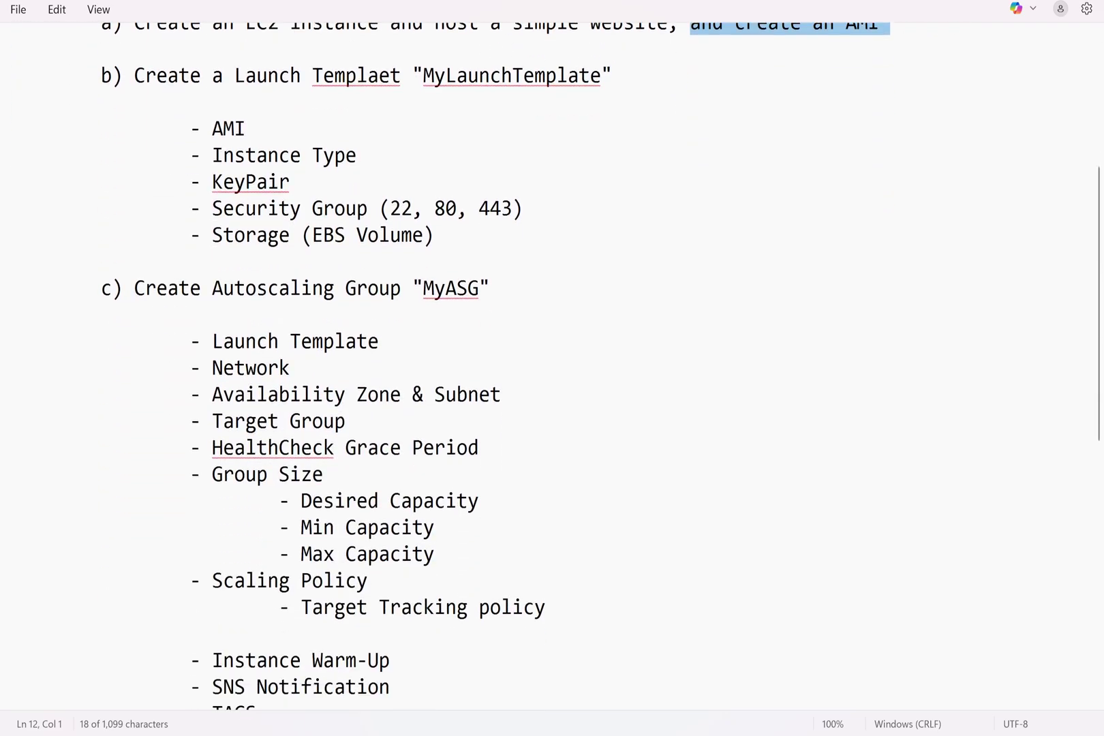
scroll(552, 368, "up", 6)
scroll(552, 368, "up", 1)
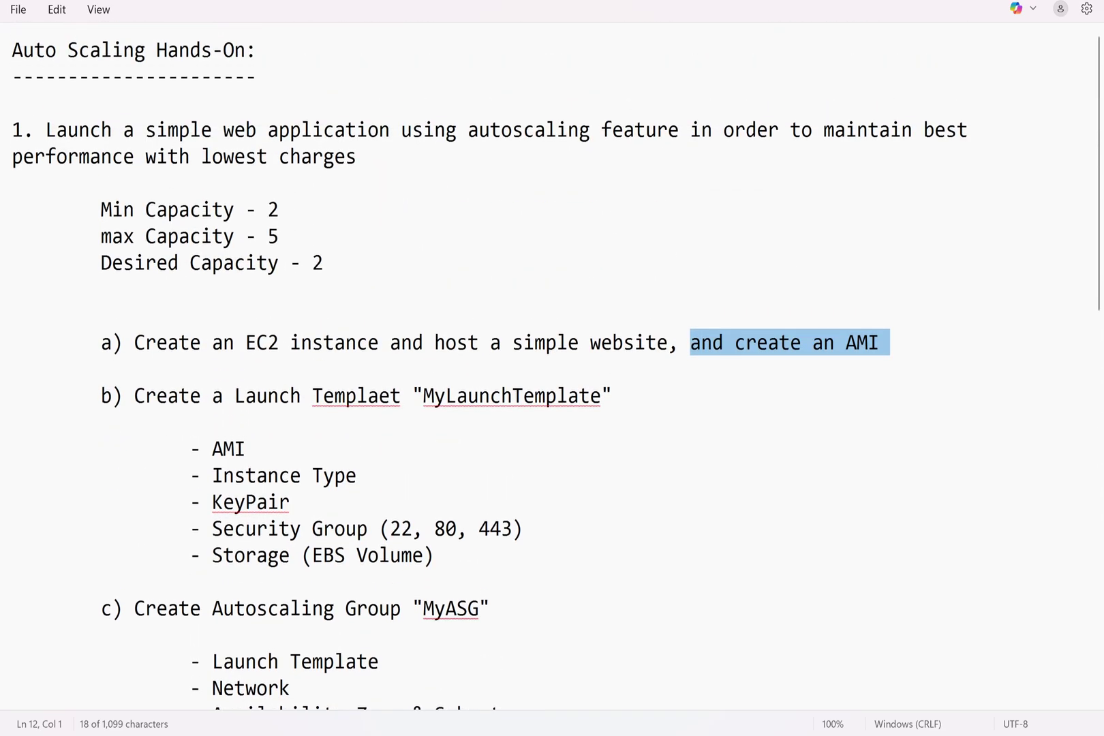
scroll(552, 368, "down", 9)
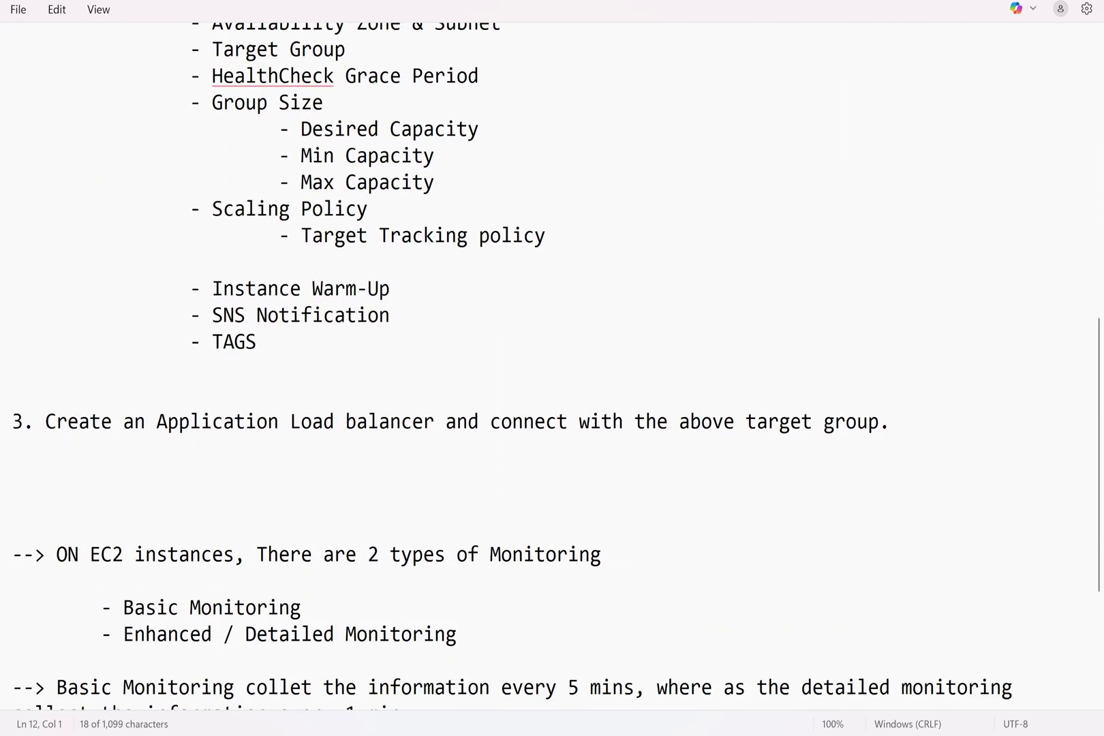
left_click(890, 422)
key("Return")
key("Return")
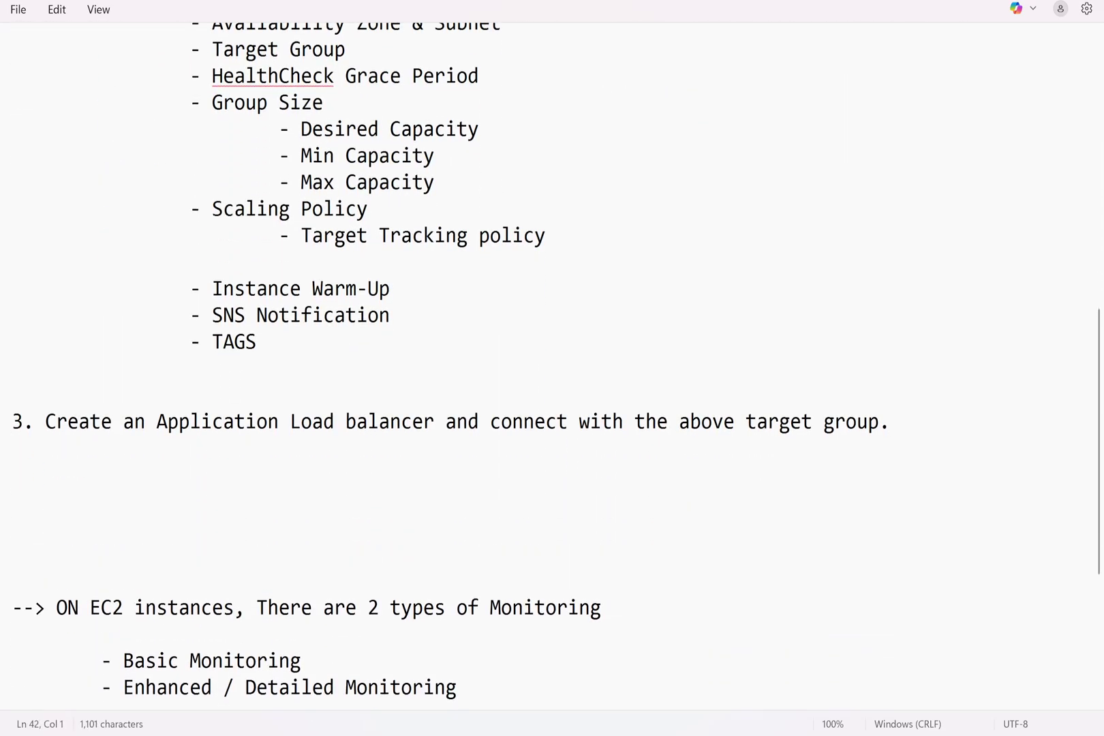
type("4. Create a ")
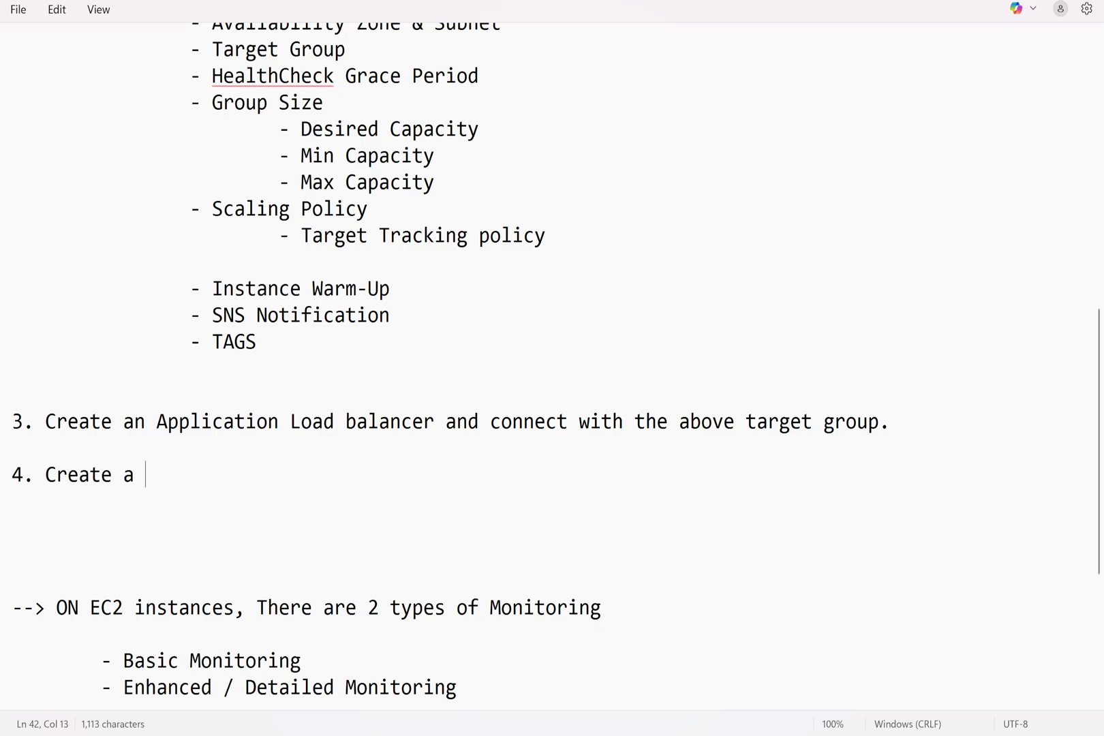
type("Target Group")
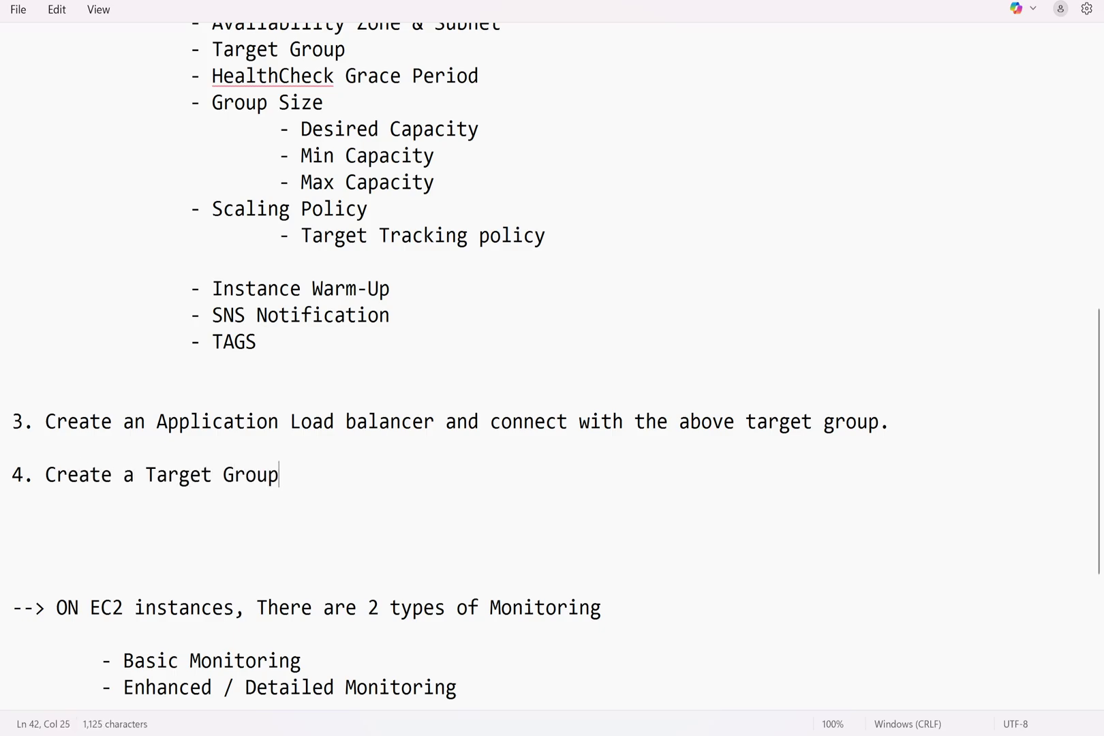
type(" \"MyTarget")
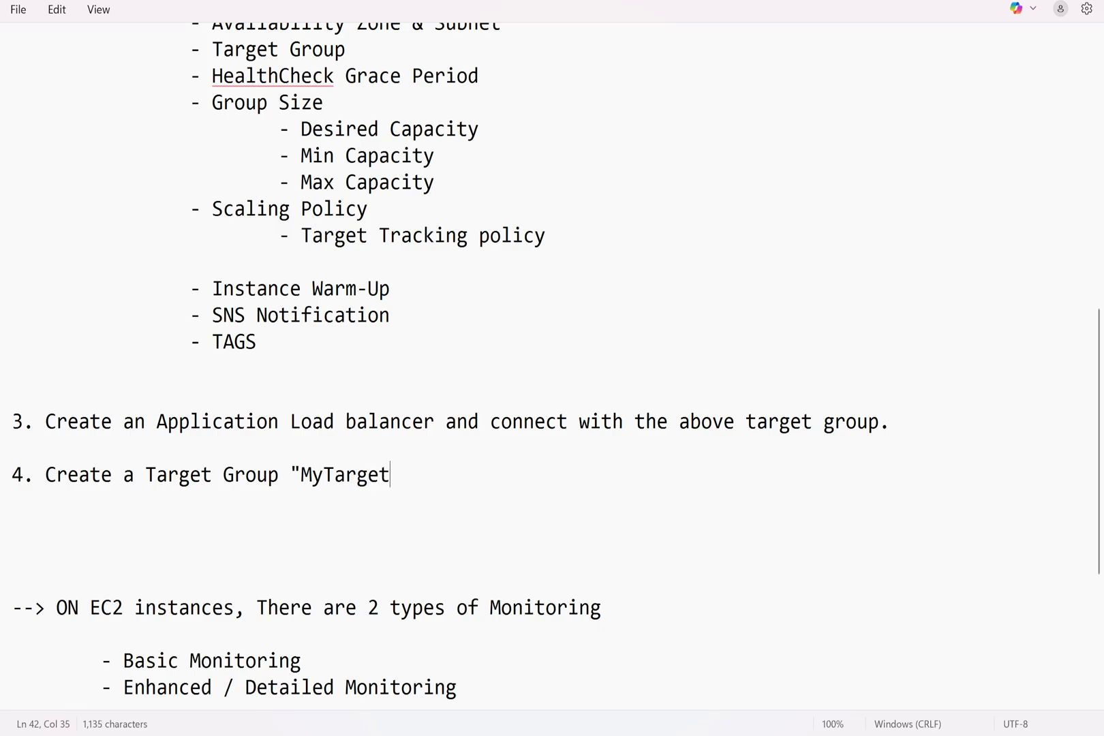
type("Group")
key("shift+Home")
key("shift+Up")
key("shift+Up")
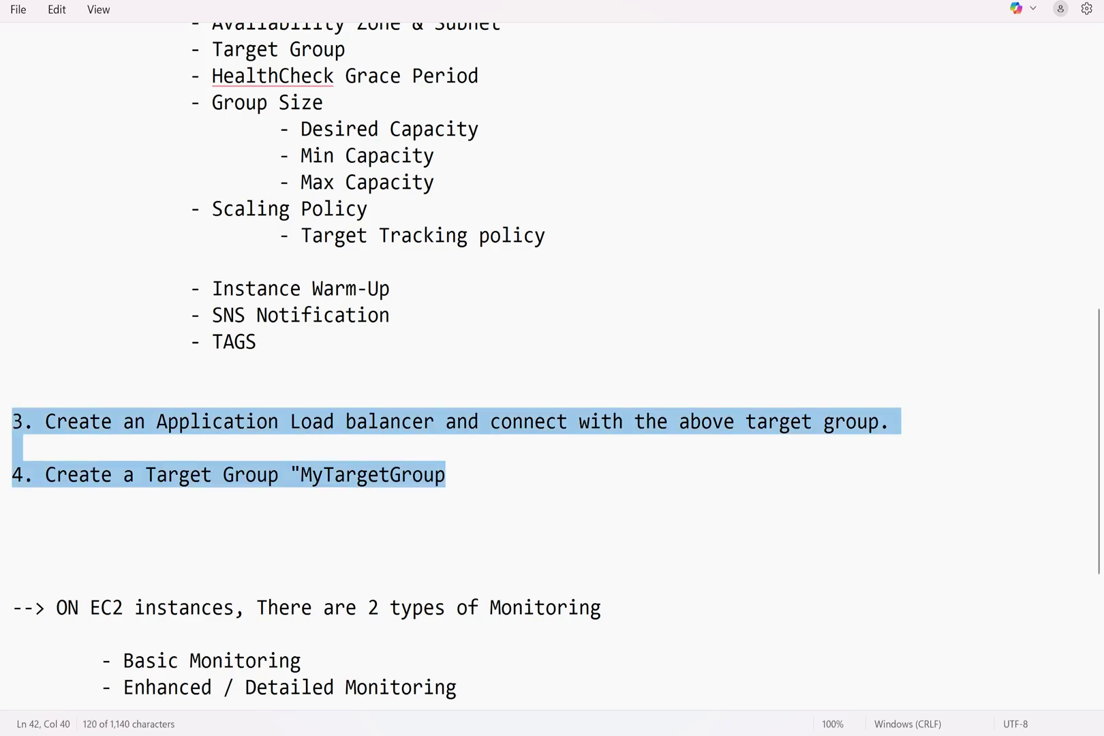
scroll(552, 368, "up", 9)
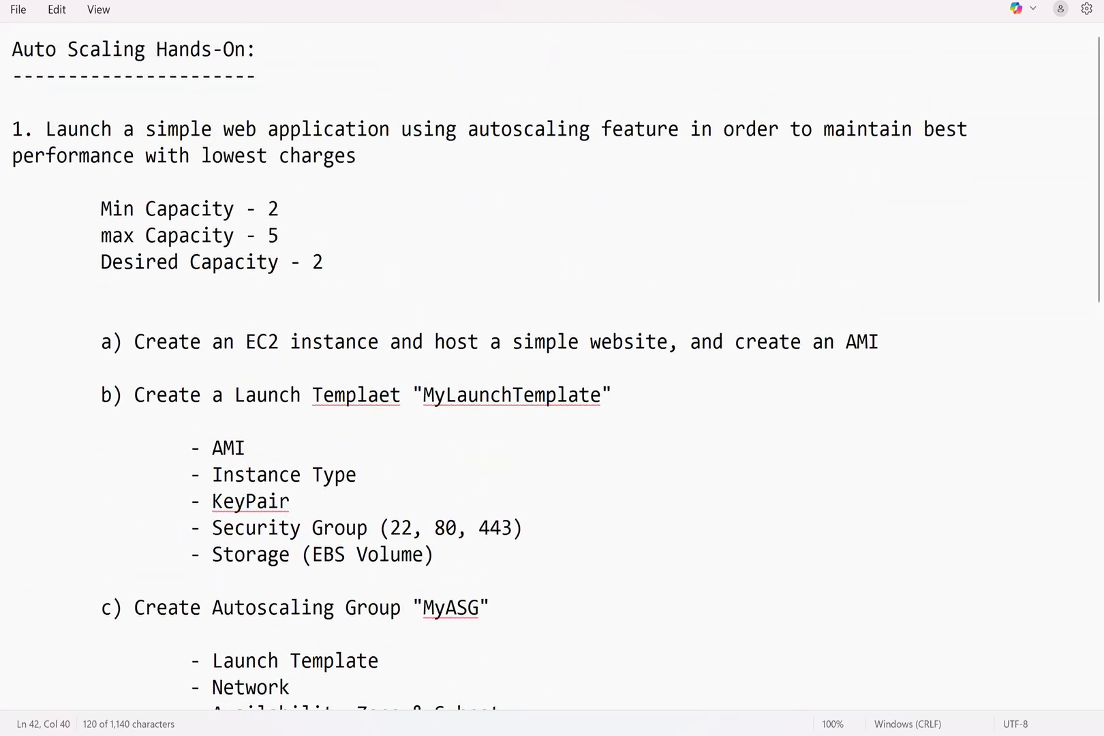
Paste the two steps below the notes' title and renumber them 1 and 2
left_click(14, 103)
key("Return")
key("Return")
key("ctrl+v")
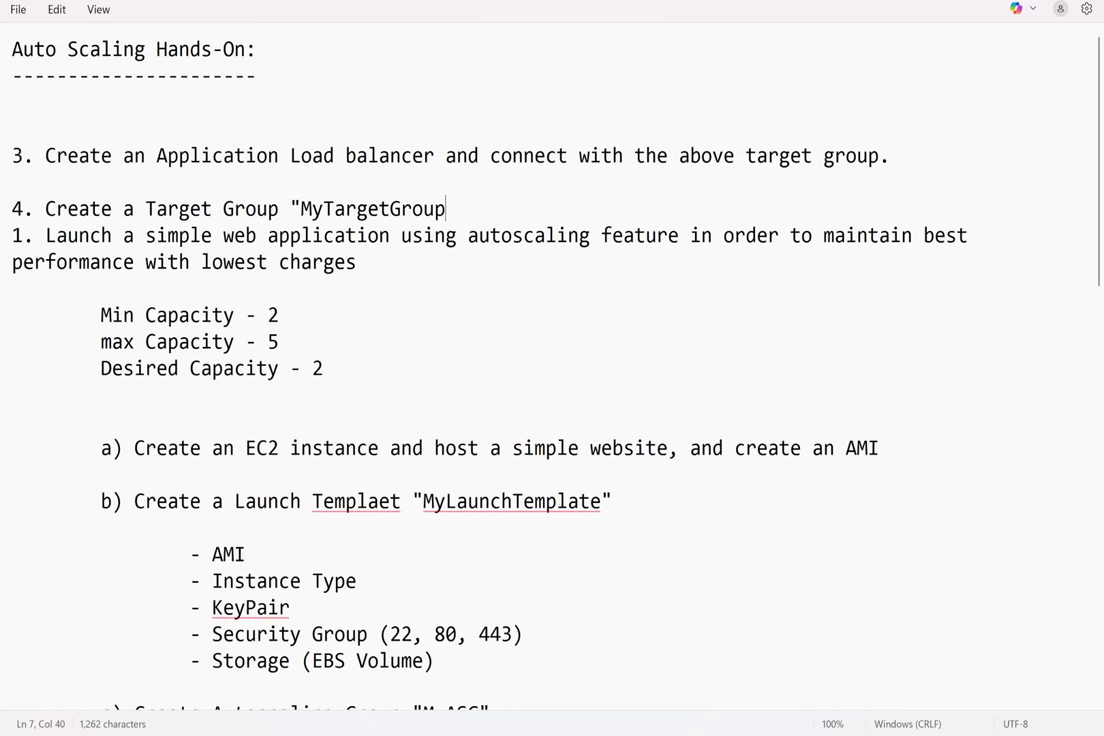
key("Return")
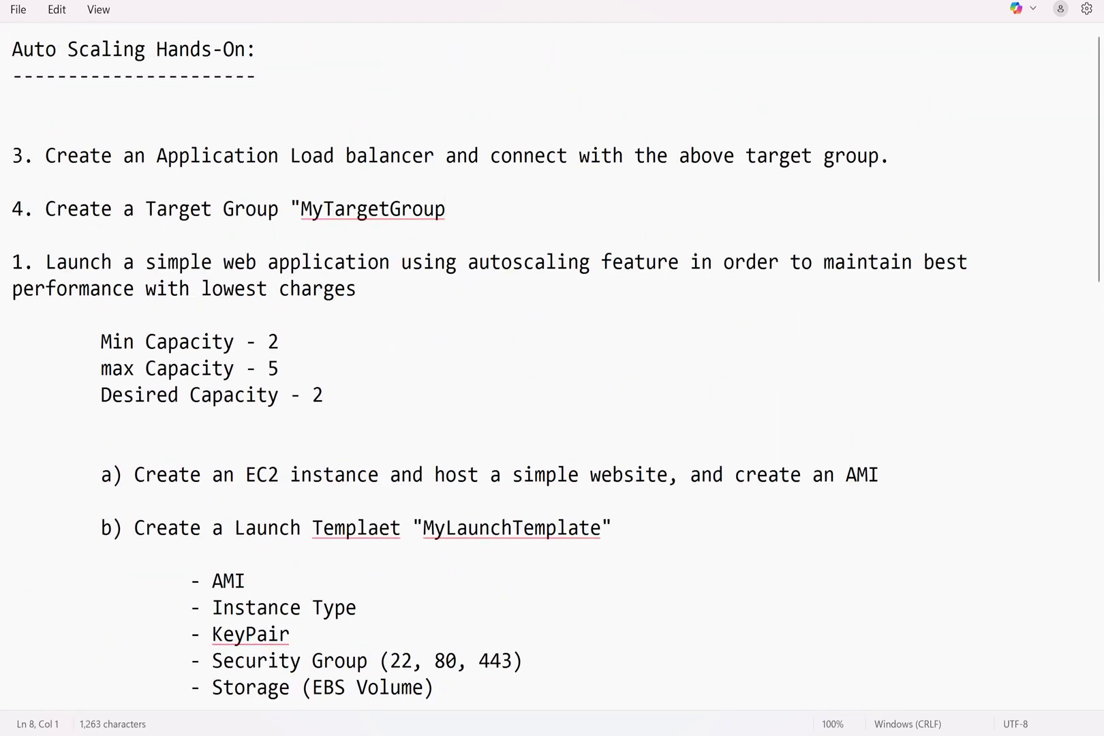
double_click(17, 156)
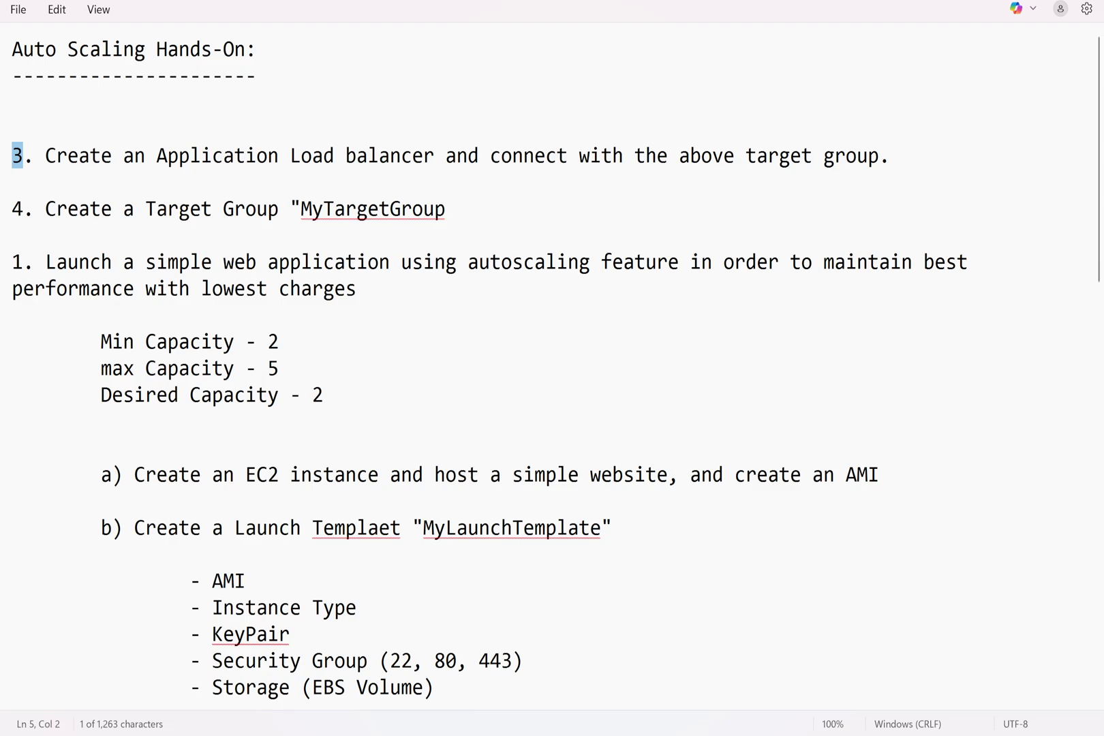
double_click(17, 210)
type("1")
double_click(17, 156)
type("2")
Move the target group line above item 2 and renumber the Launch item to 3
key("Down")
key("Down")
key("End")
key("shift+Left")
key("shift+Up")
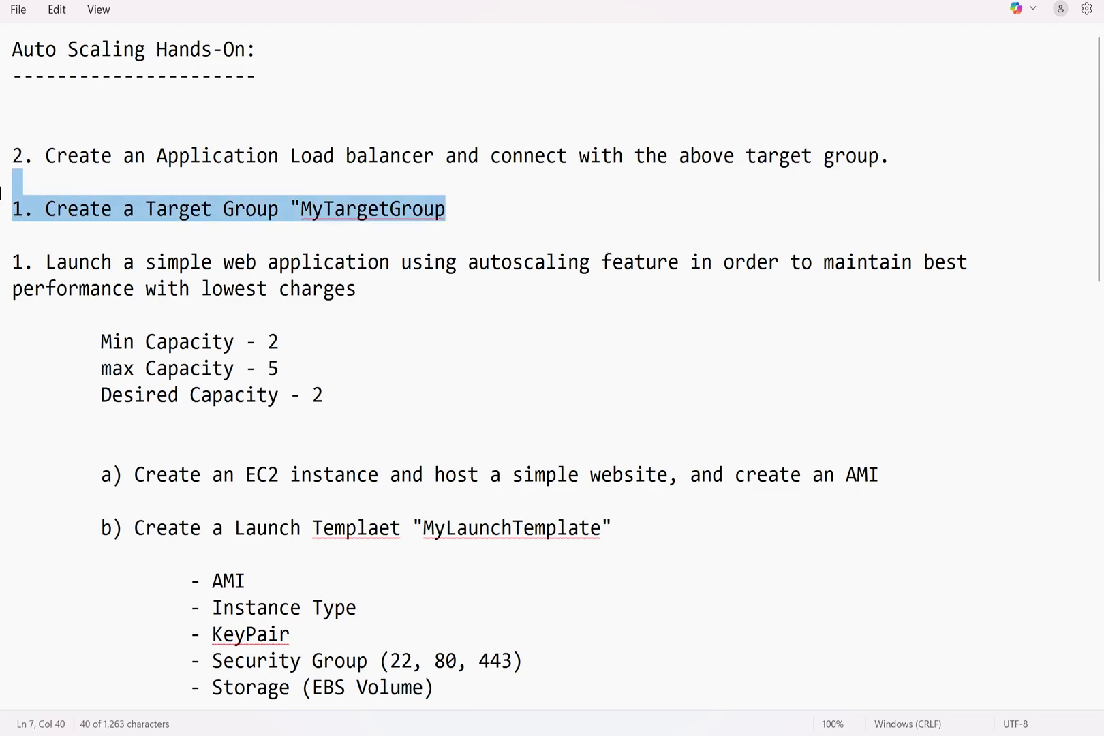
key("ctrl+x")
key("Up")
key("Up")
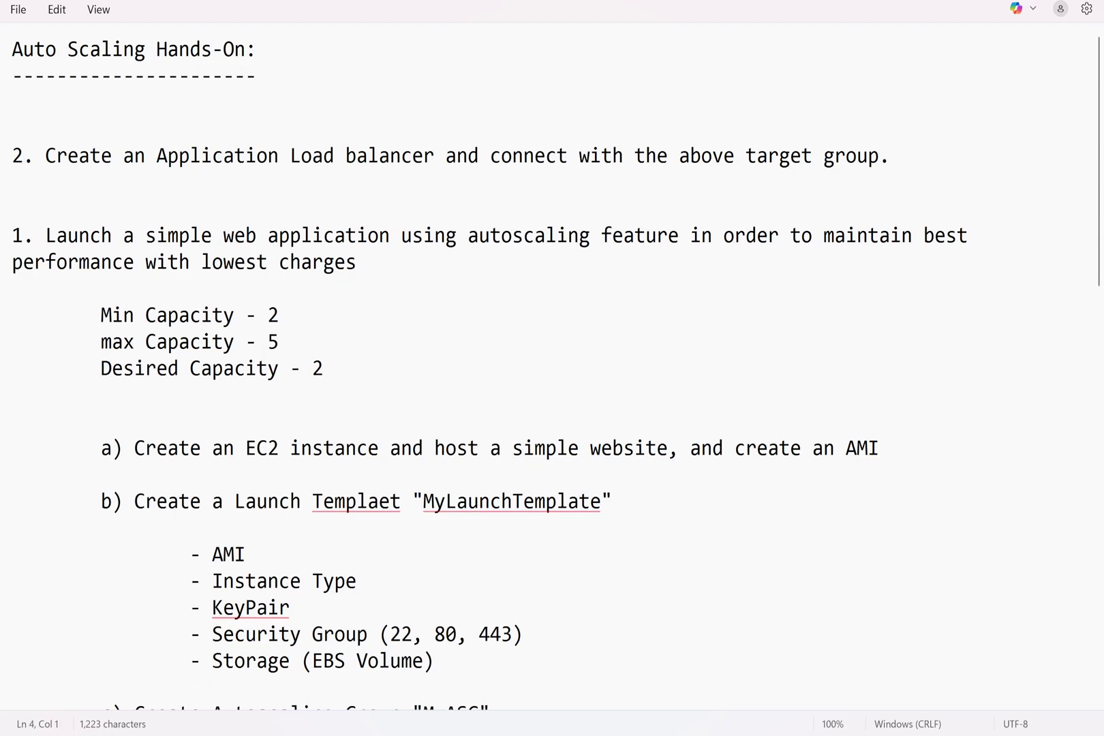
key("ctrl+v")
key("Return")
key("Down")
key("Down")
key("Down")
key("Down")
key("shift+Right")
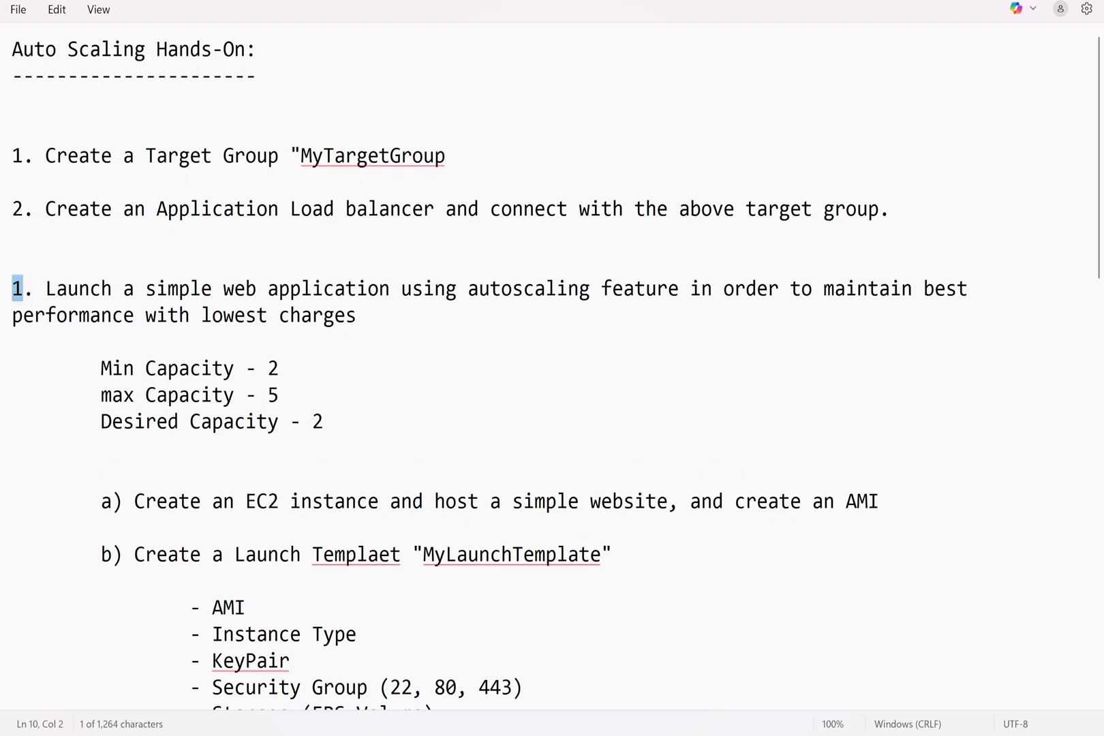
type("3")
Delete the duplicate load balancer and target group lines
scroll(3, 290, "down", 11)
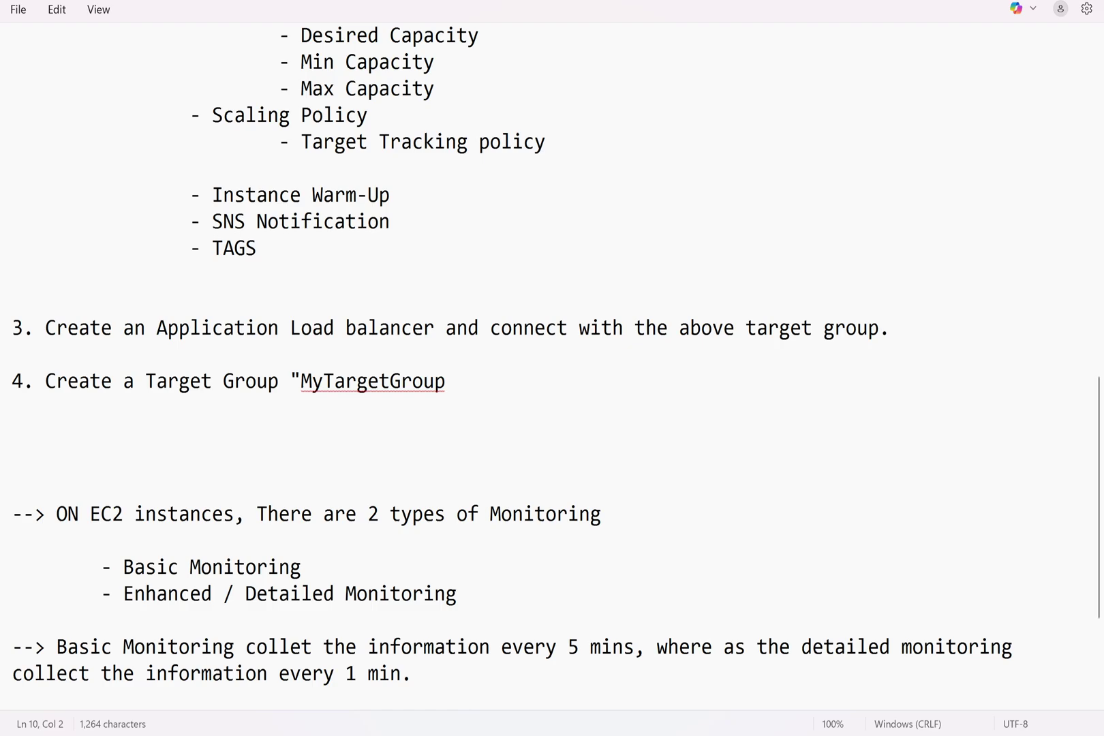
left_click_drag(23, 328, 4, 328)
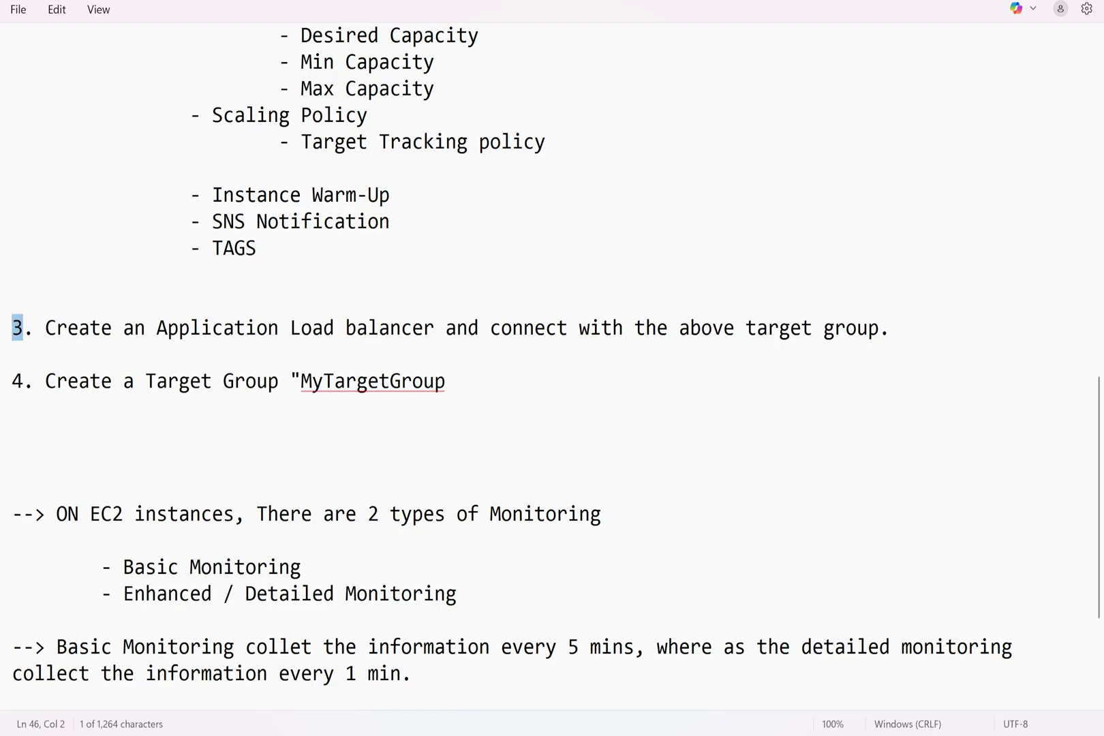
key("Down")
key("Down")
key("shift+Down")
key("shift+Up")
key("shift+Up")
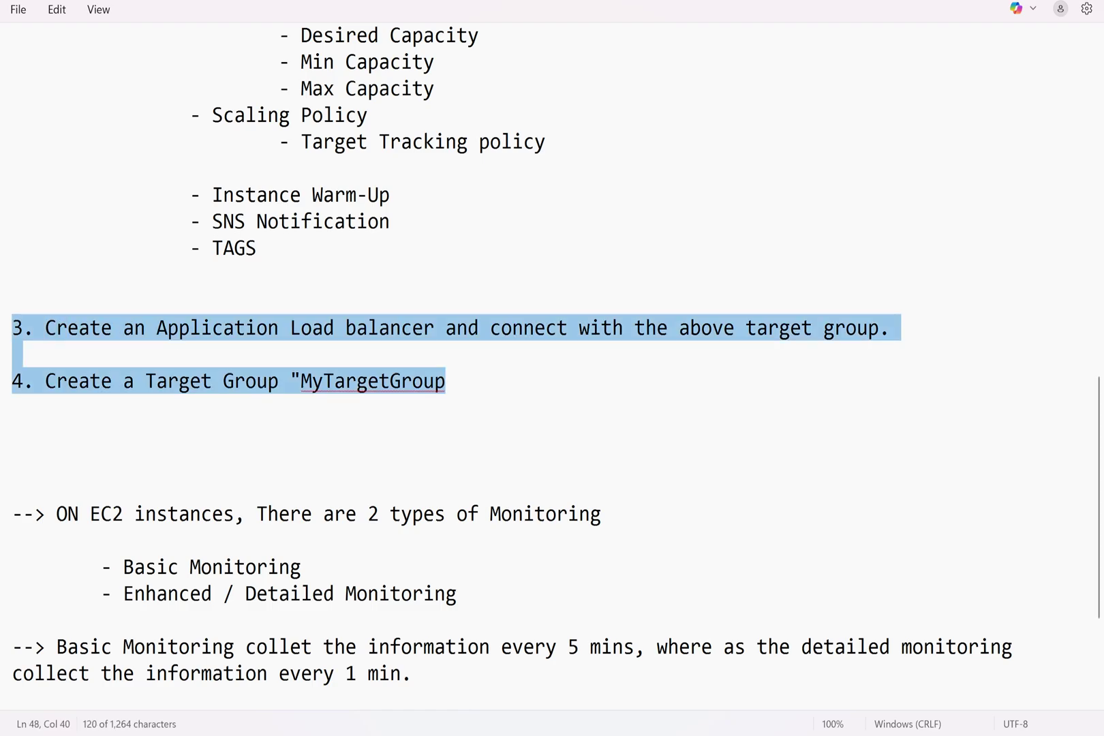
key("BackSpace")
Add a closing quote after MyTargetGroup, then undo the recent edits
scroll(552, 368, "up", 12)
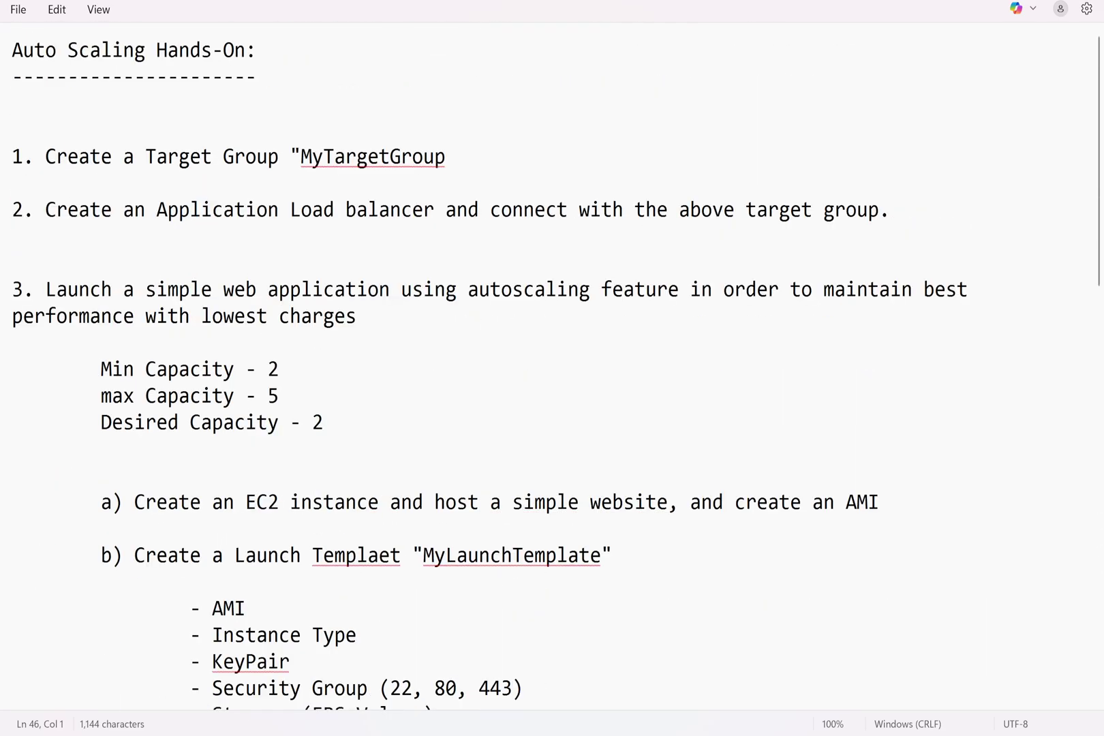
scroll(552, 368, "down", 8)
scroll(552, 368, "up", 8)
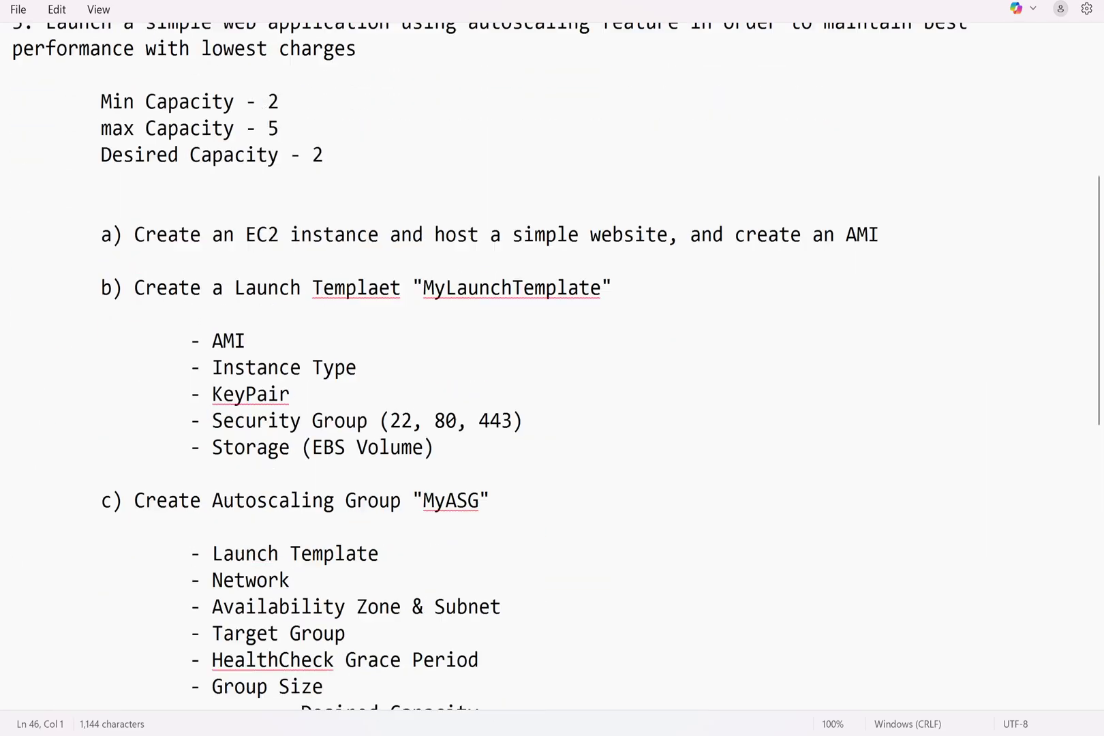
left_click(446, 157)
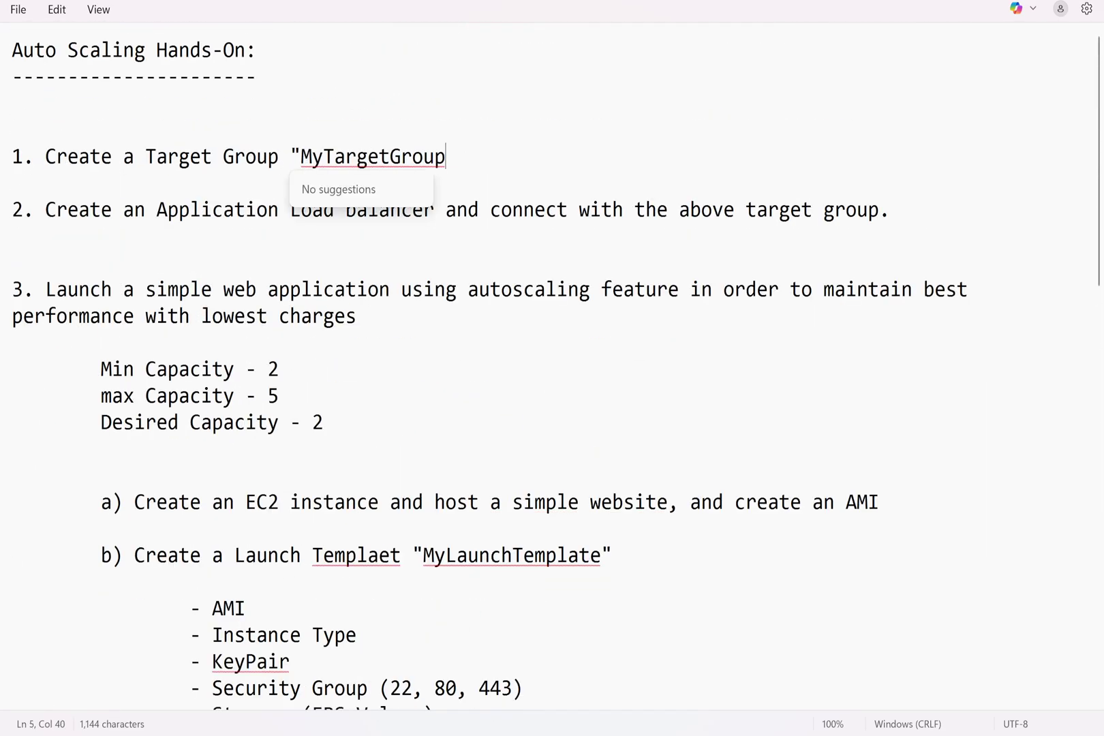
type("\"")
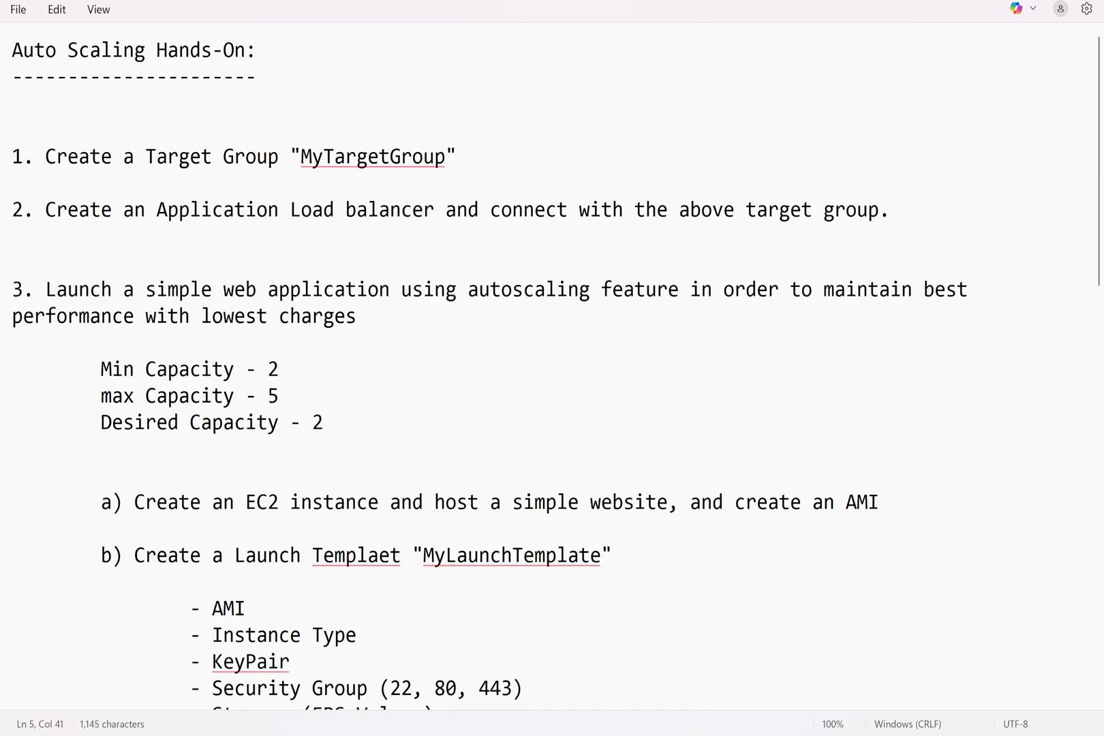
key("ctrl+z")
key("ctrl+z")
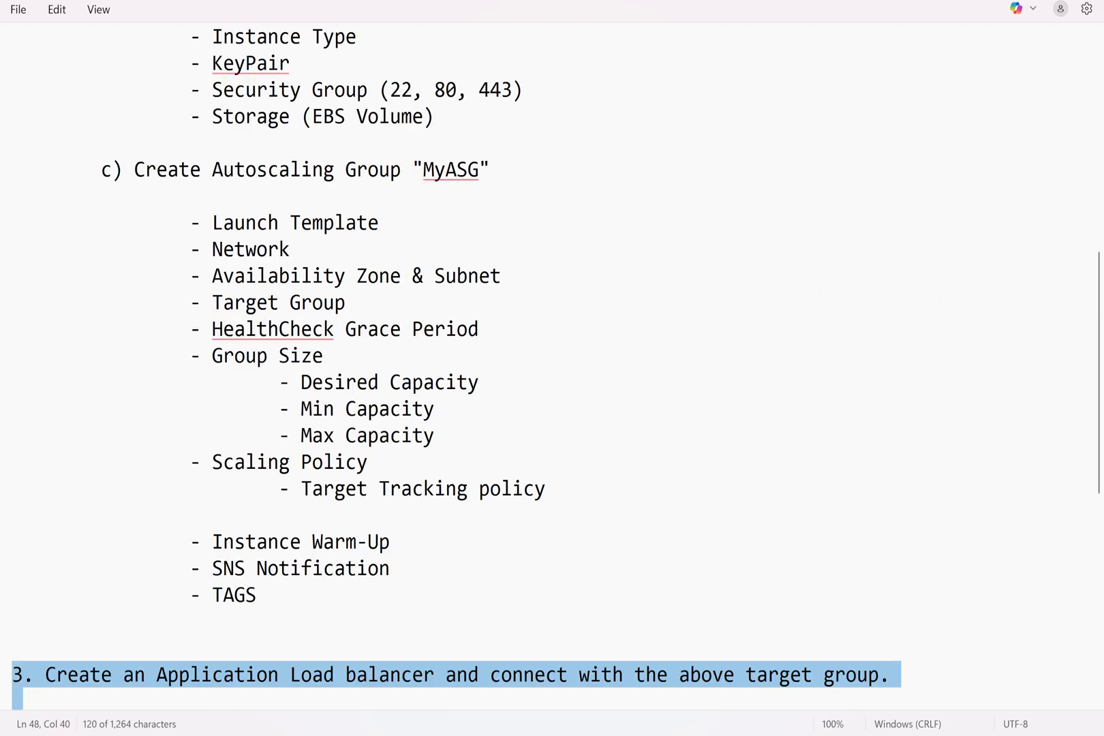
key("ctrl+z")
scroll(555, 366, "up", 2)
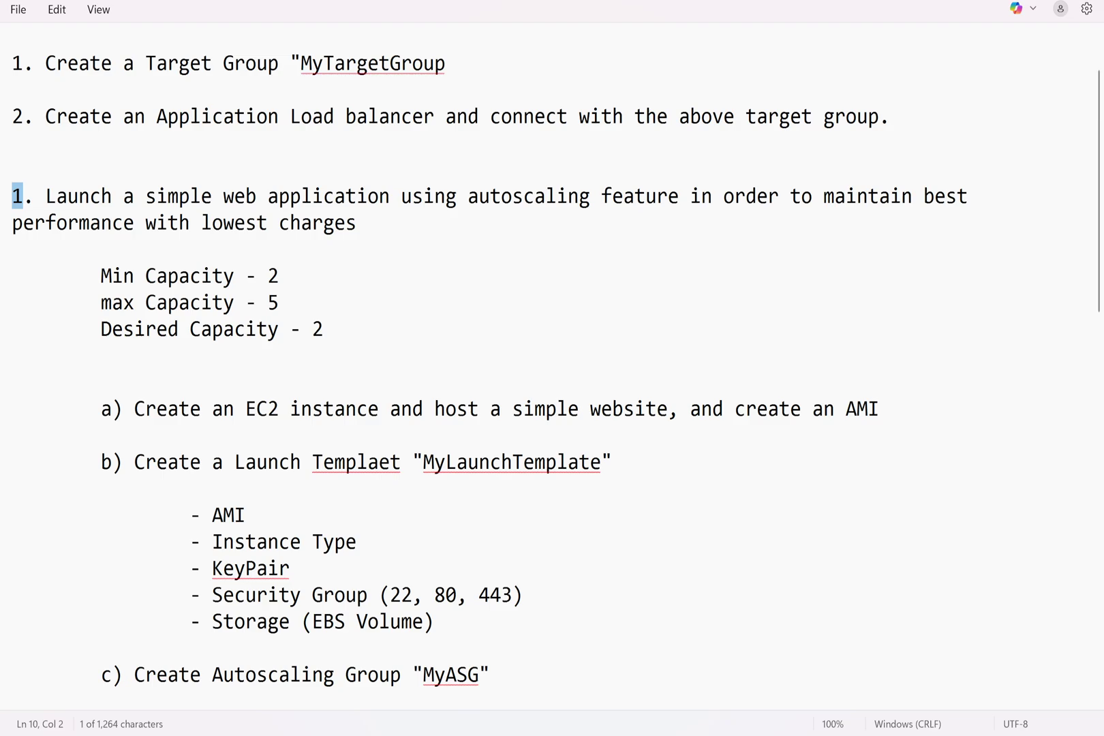
Insert the target group line as an indented sub-step before the EC2 step and add a 2. line
left_click(12, 382)
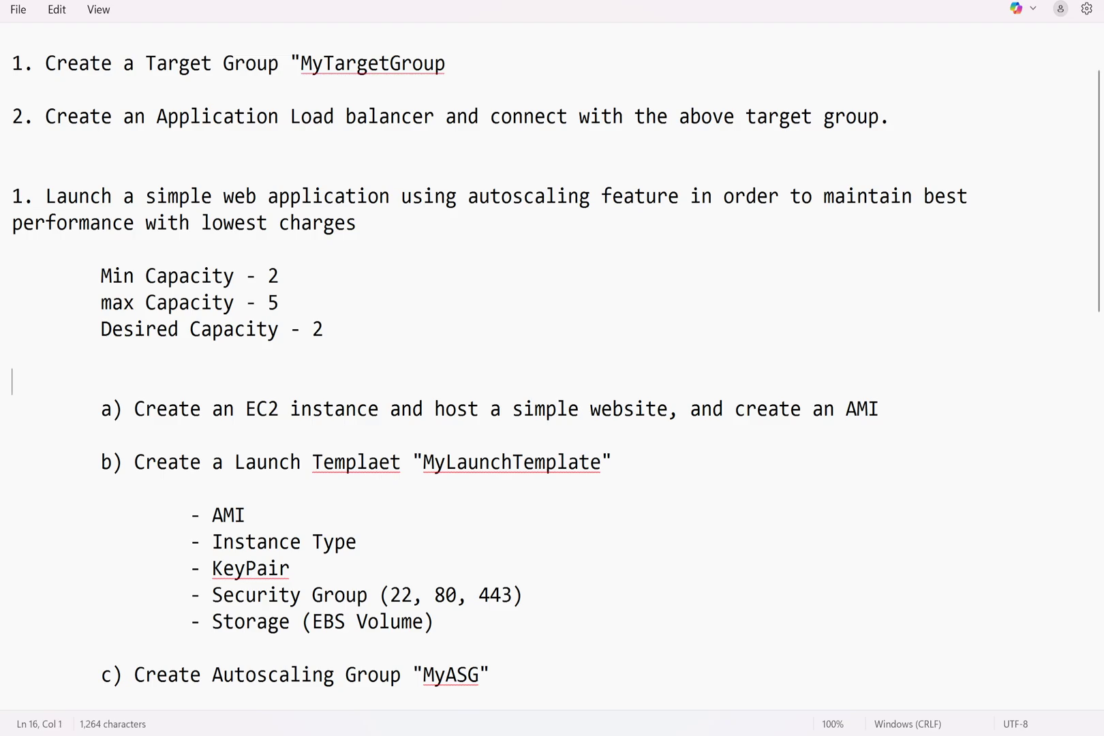
key("Return")
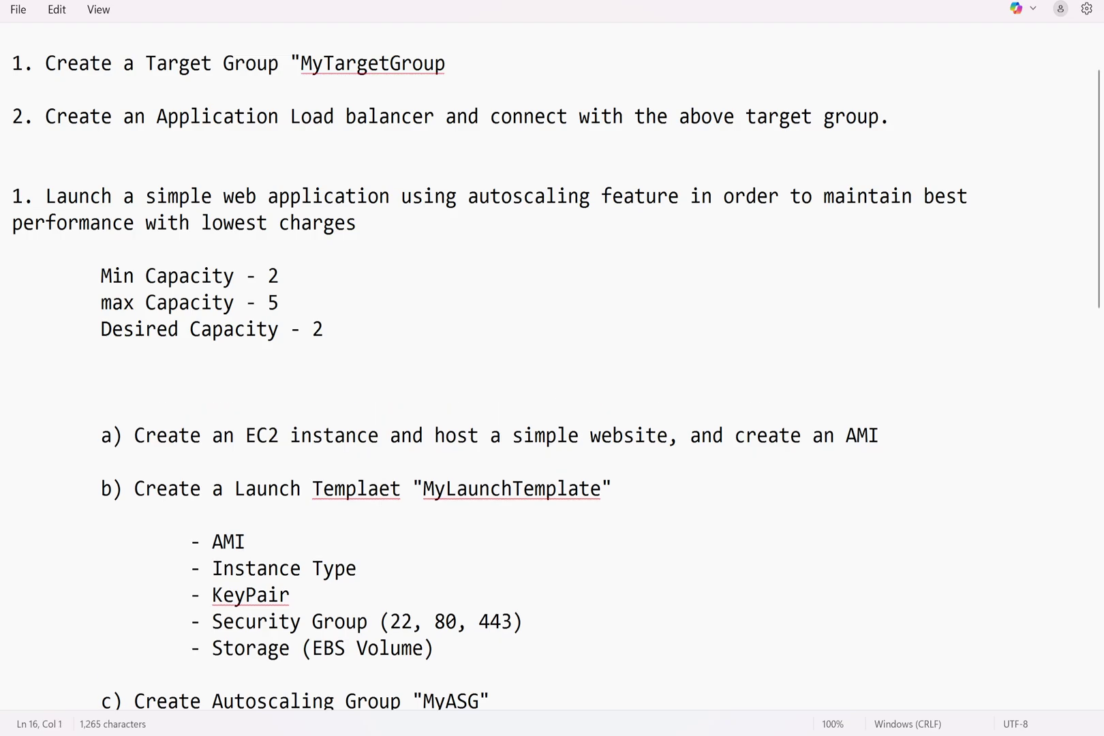
type("-")
key("ctrl+v")
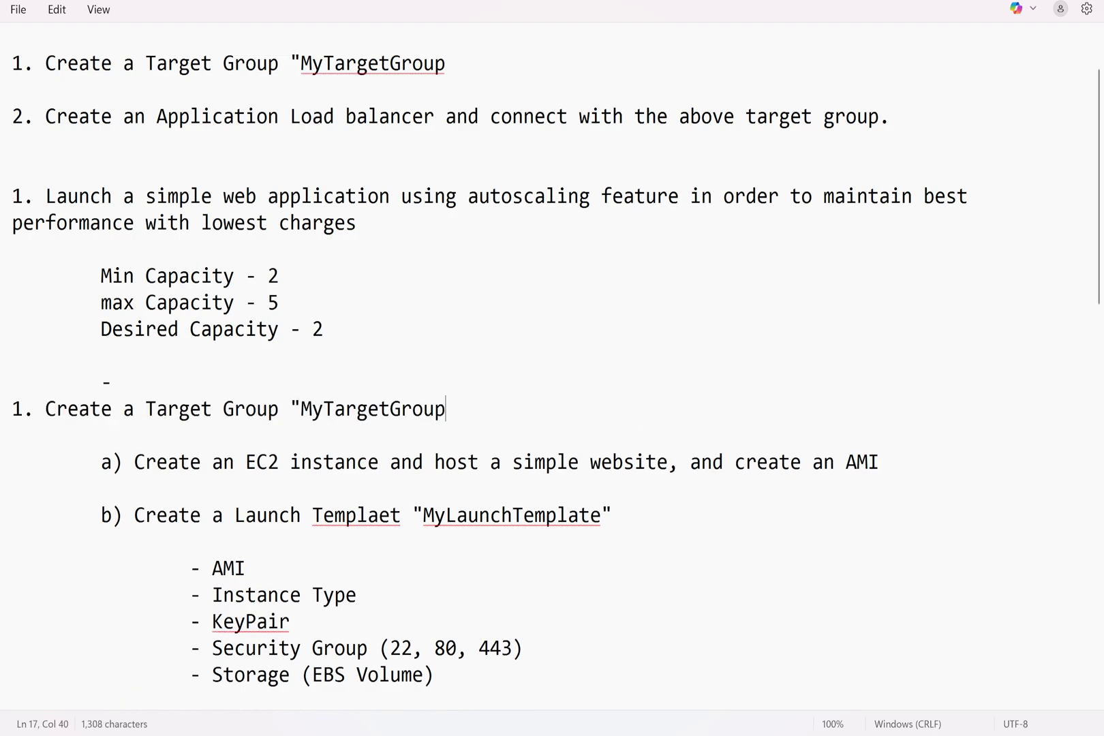
left_click(10, 411, "shift")
left_click(22, 409)
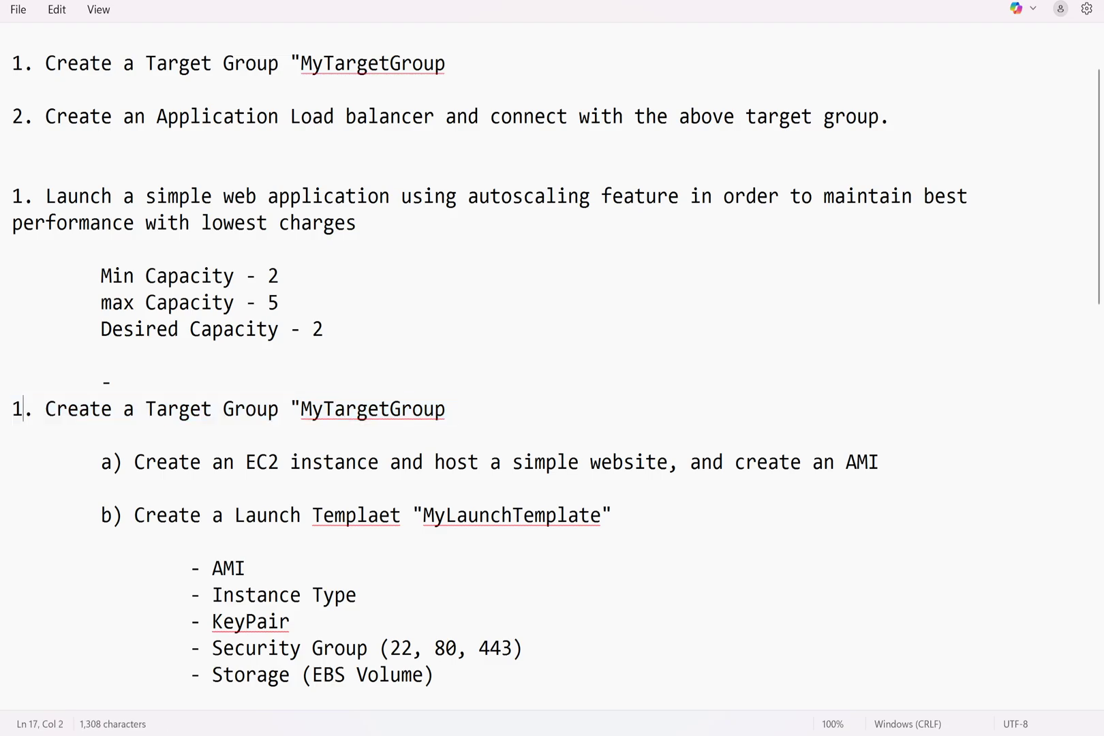
key("BackSpace")
key("BackSpace")
key("BackSpace")
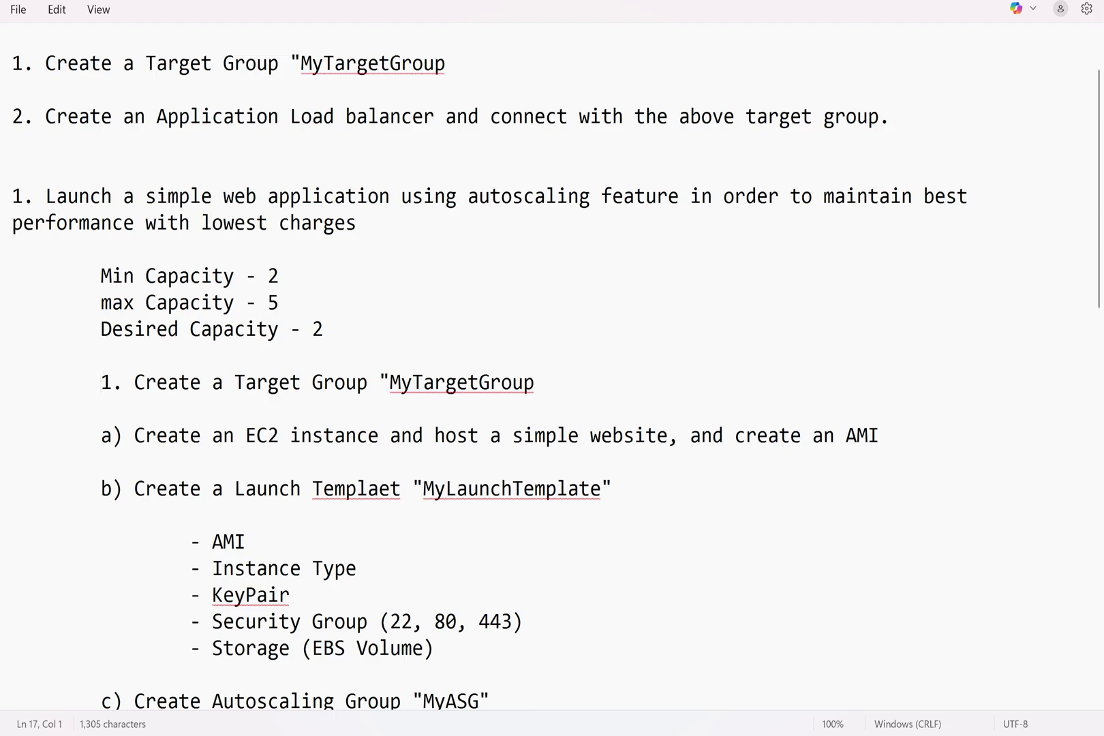
key("Tab")
type("2.")
Move the load balancer sentence from item 3 into sub-step 2
scroll(552, 368, "down", 14)
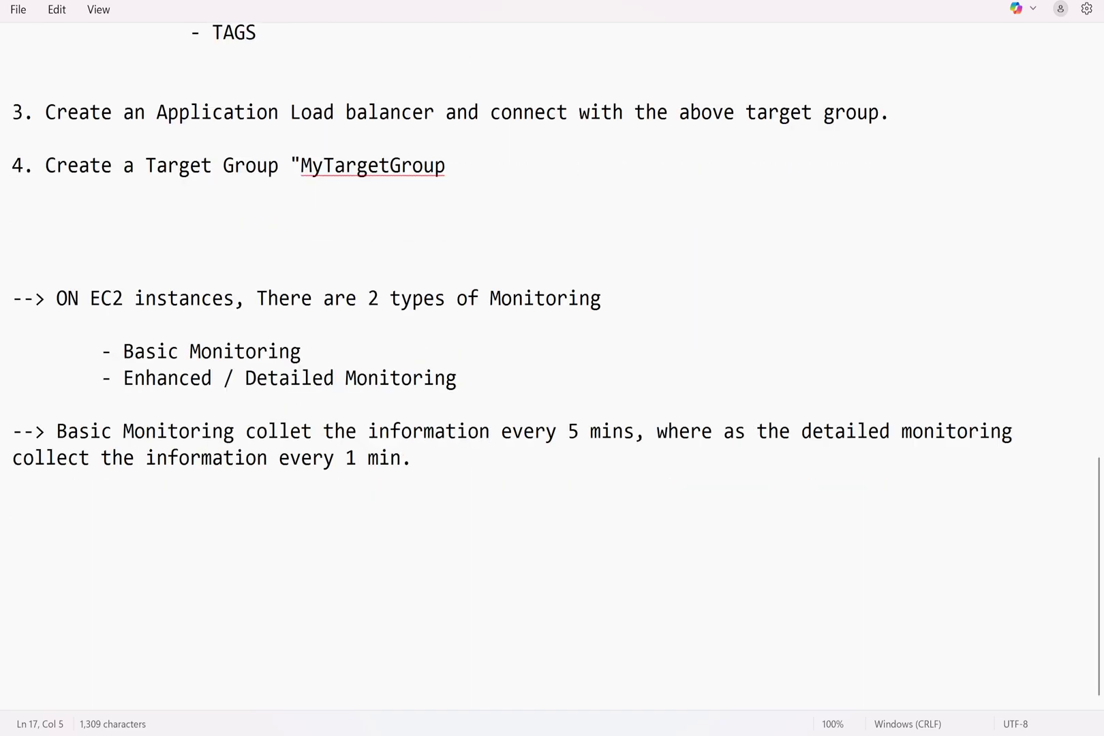
left_click_drag(890, 112, 45, 112)
key("ctrl+x")
scroll(552, 368, "up", 10)
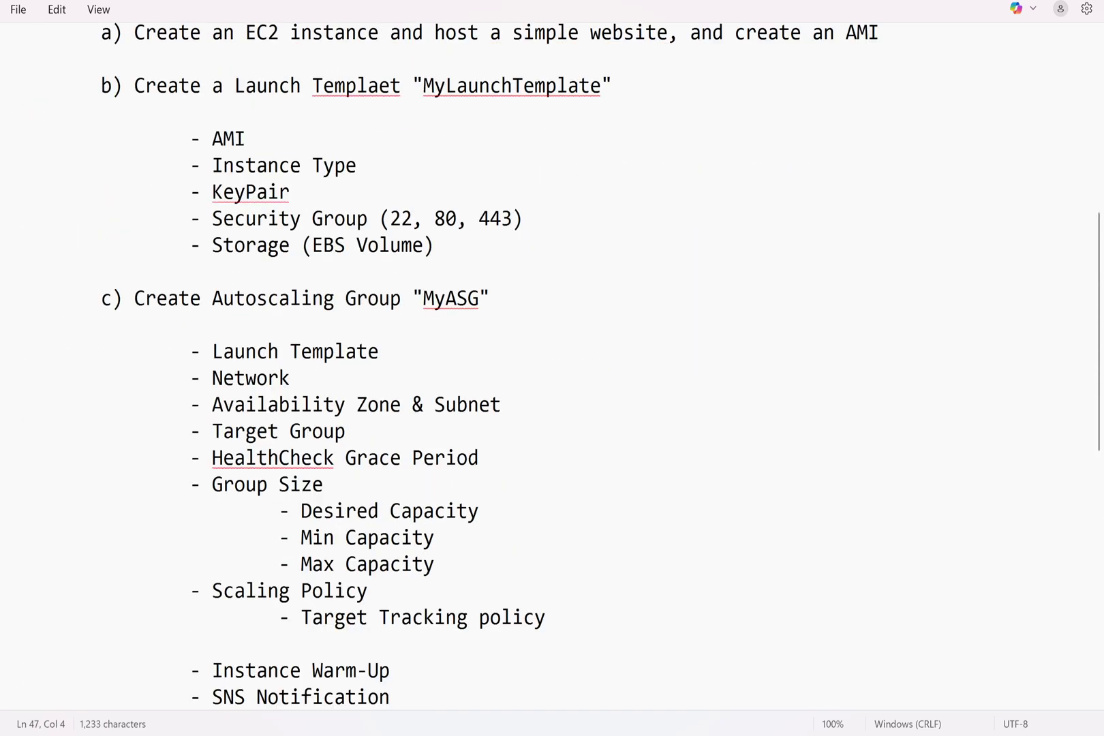
left_click(134, 324)
key("ctrl+v")
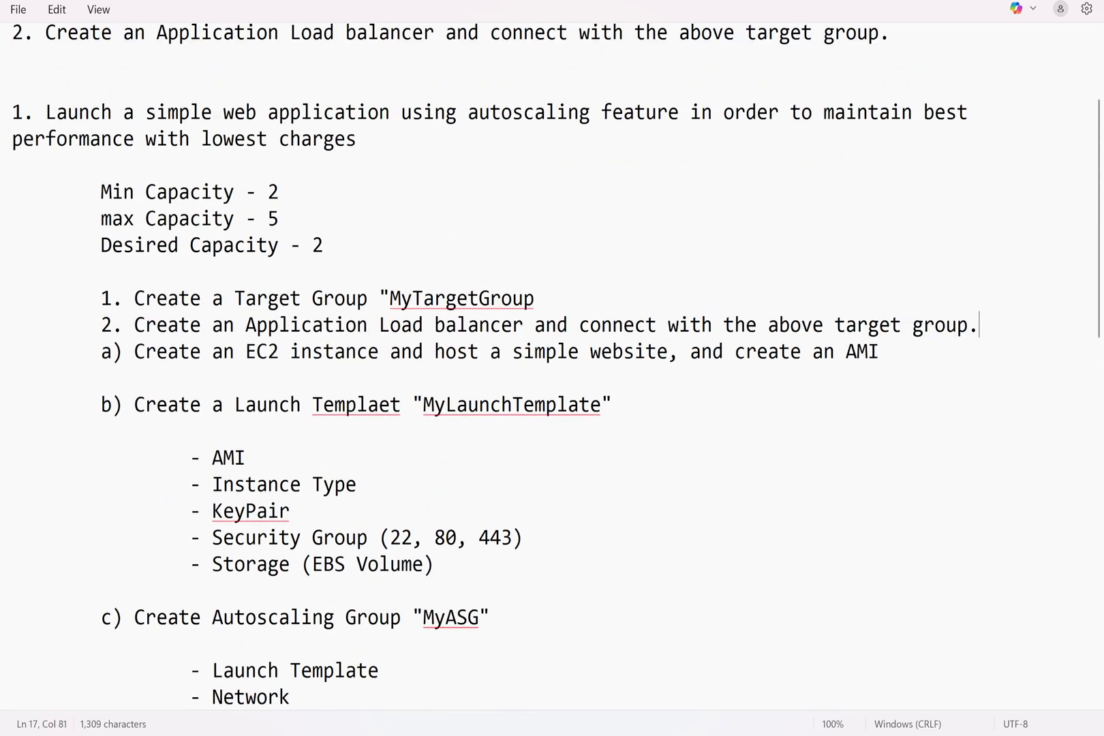
Delete the leftover duplicate lines, close the MyTargetGroup quote, and return to AWS
scroll(552, 368, "down", 10)
scroll(552, 368, "down", 3)
left_click_drag(446, 272, 12, 192)
key("BackSpace")
scroll(552, 368, "up", 15)
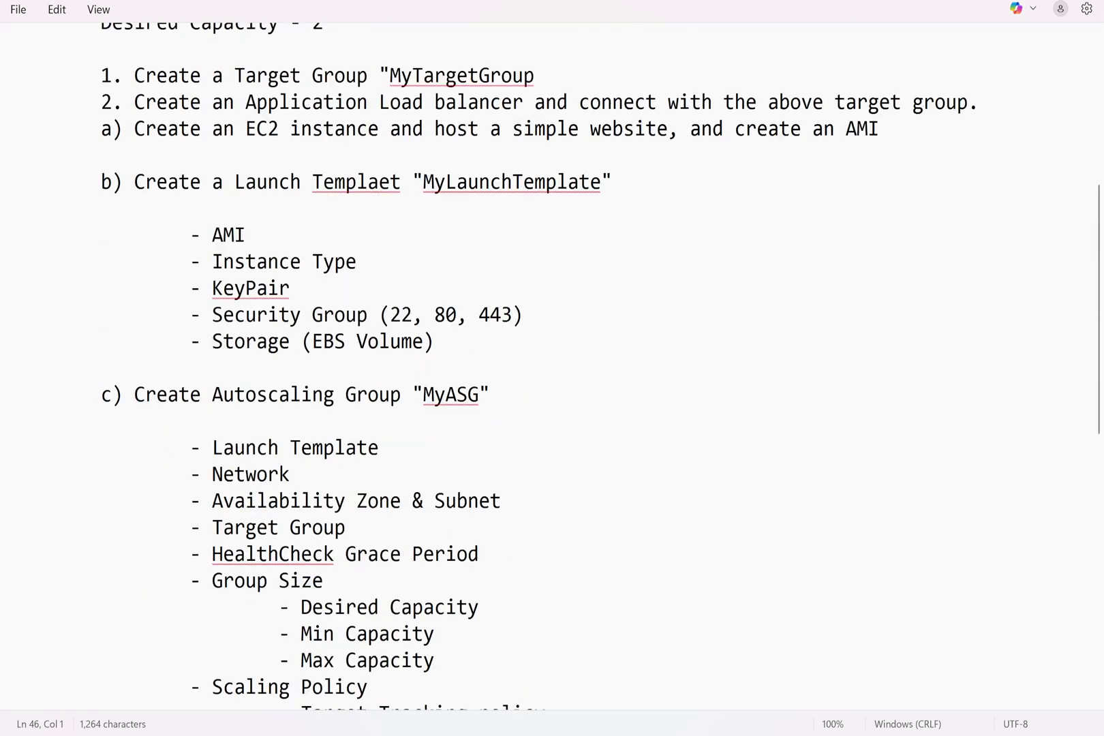
left_click(537, 302)
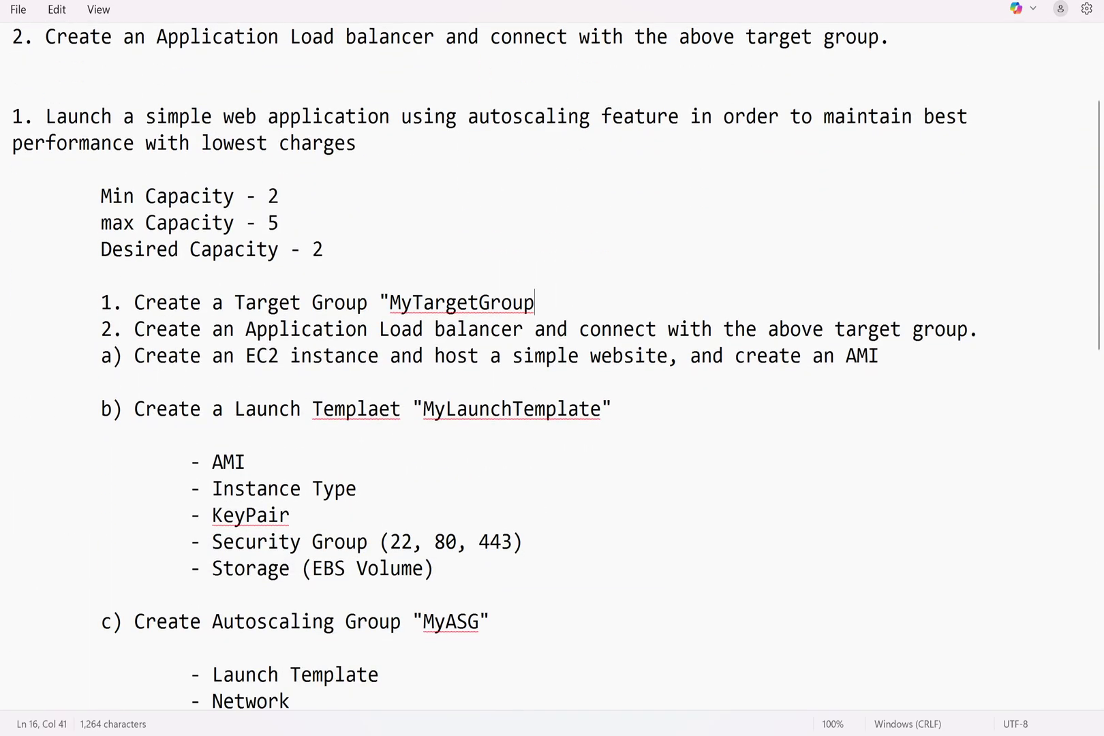
type("\"")
key("alt+Tab")
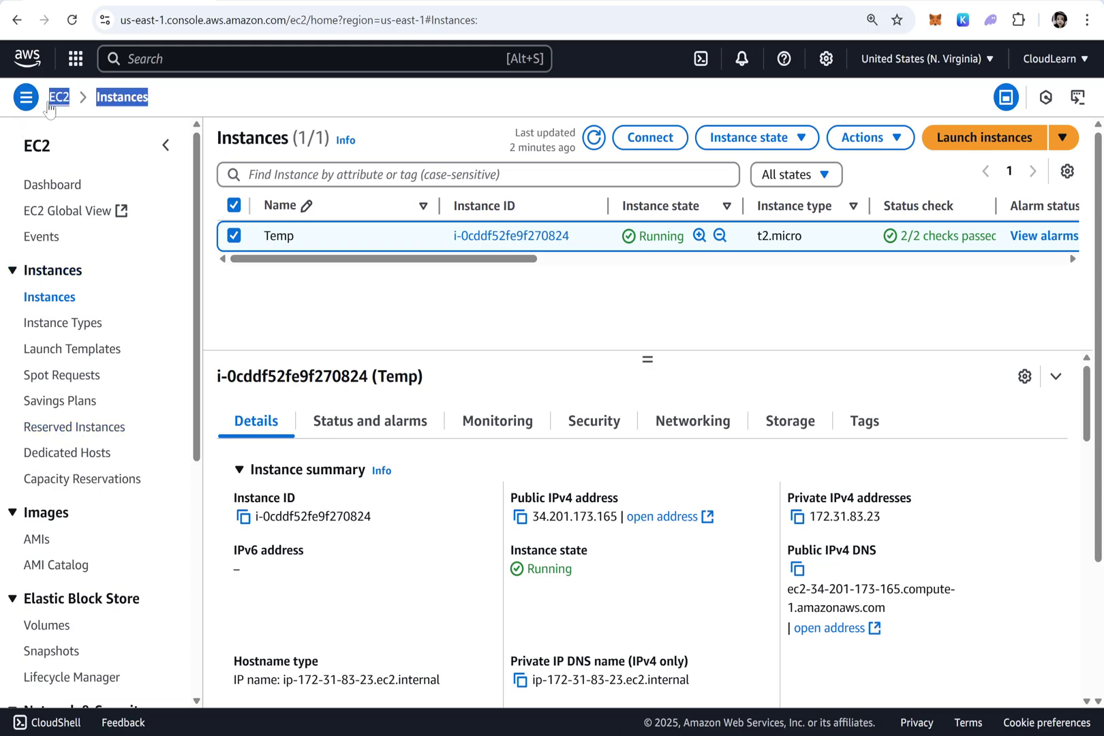
Start a new target group named MyTargetGroup
scroll(64, 496, "down", 6)
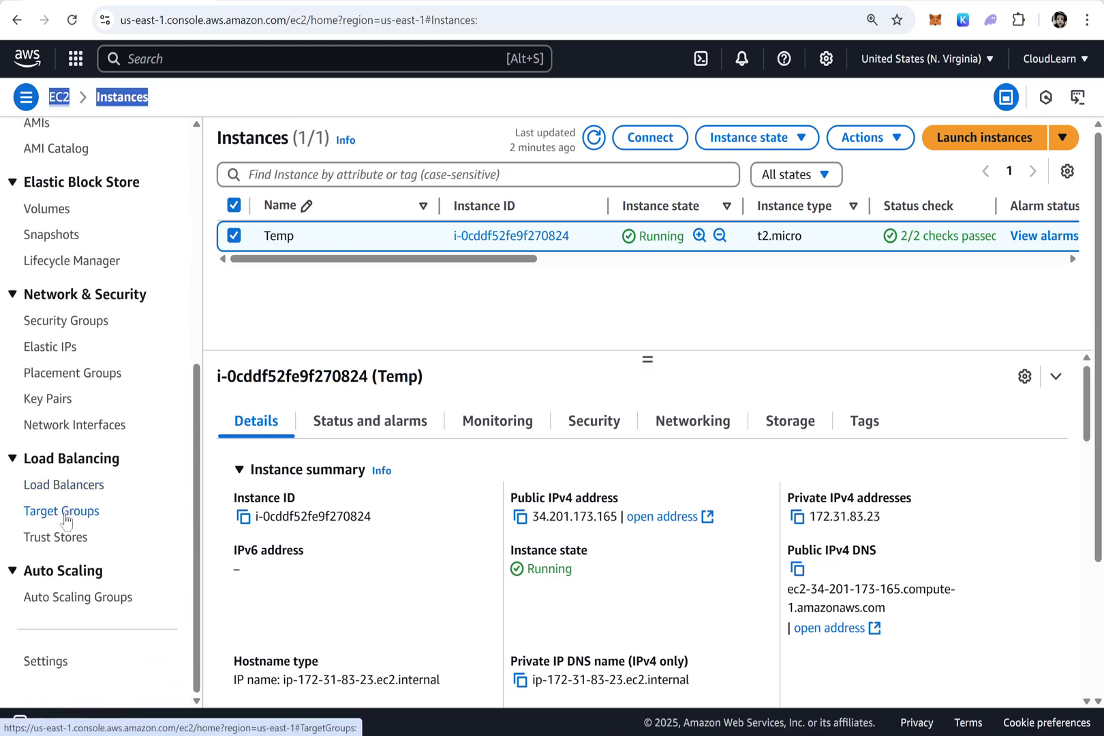
left_click(66, 516)
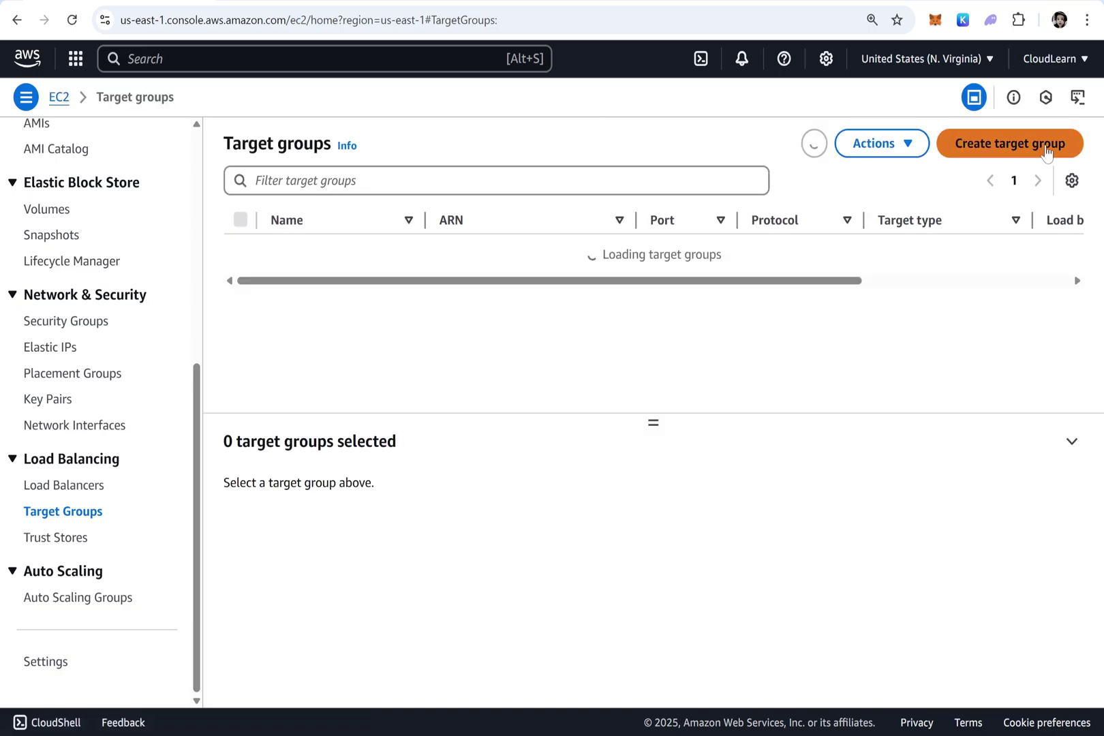
left_click(1046, 148)
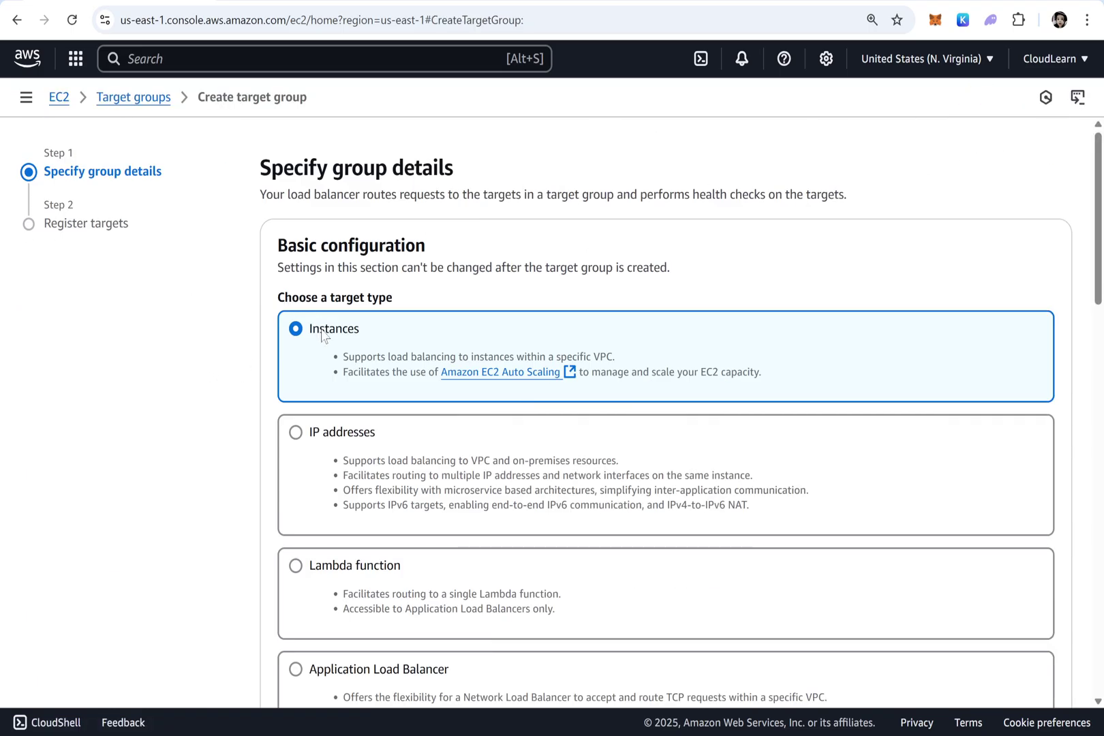
scroll(328, 327, "down", 7)
scroll(344, 351, "down", 3)
scroll(344, 351, "up", 4)
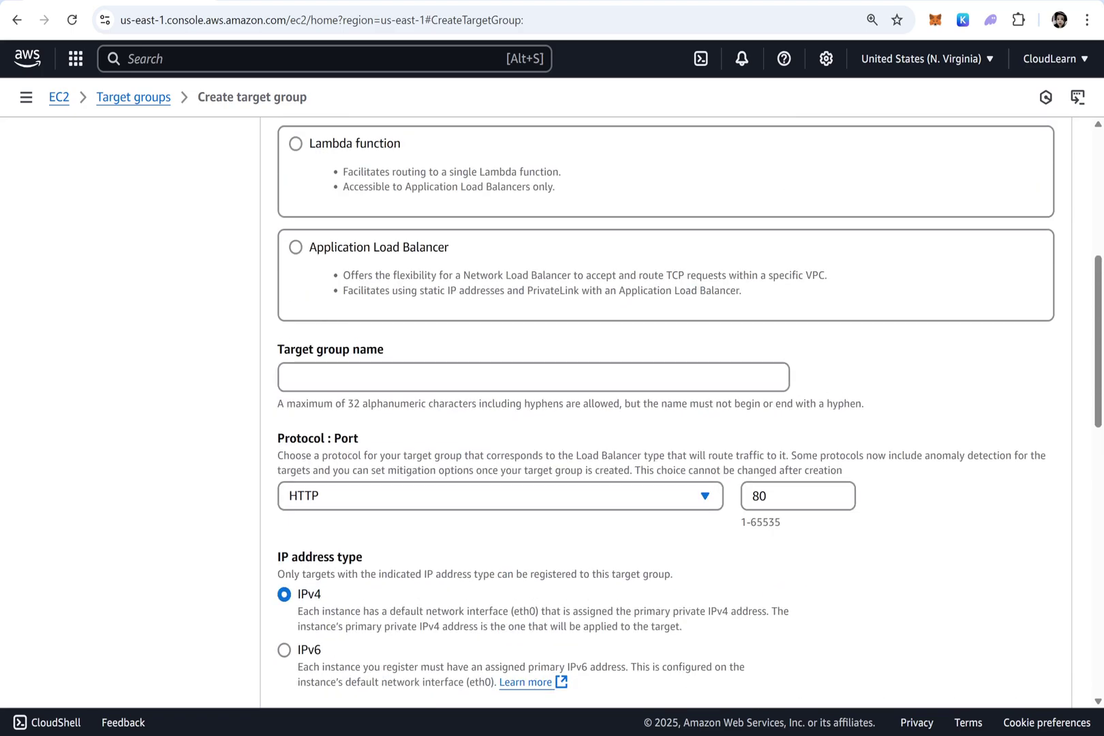
left_click(341, 377)
type("MyTarget")
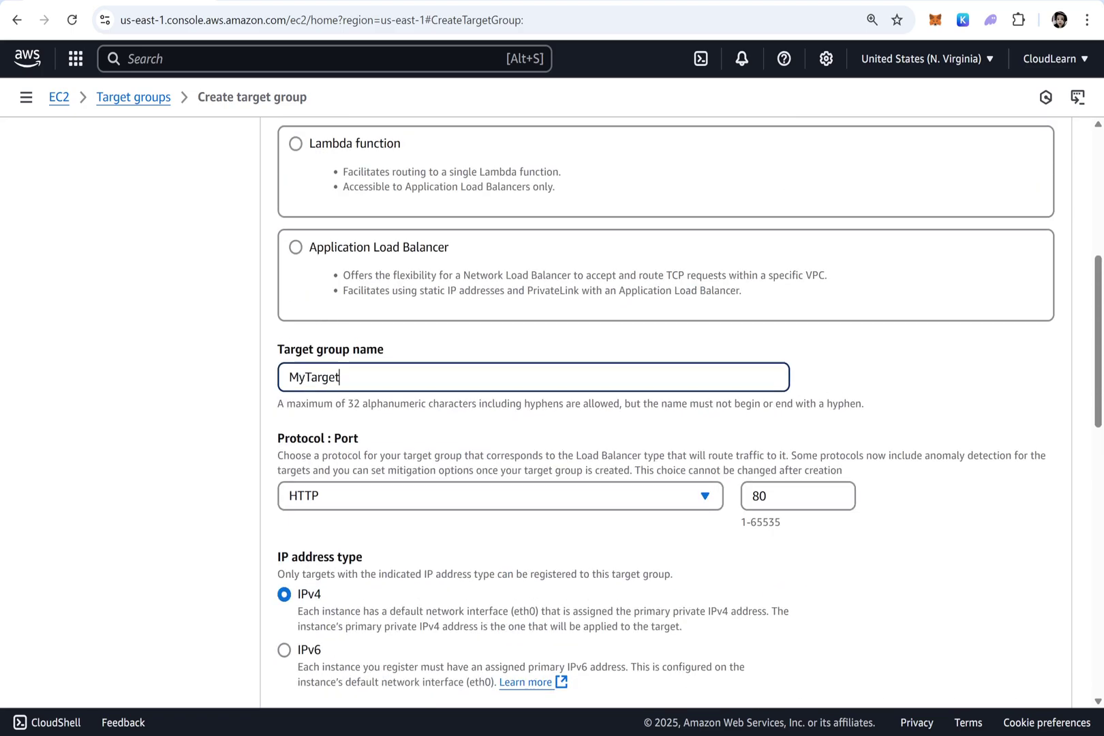
type("Group")
Set the advanced health check interval to 10 seconds and continue to Register targets
scroll(673, 503, "down", 6)
scroll(305, 489, "down", 4)
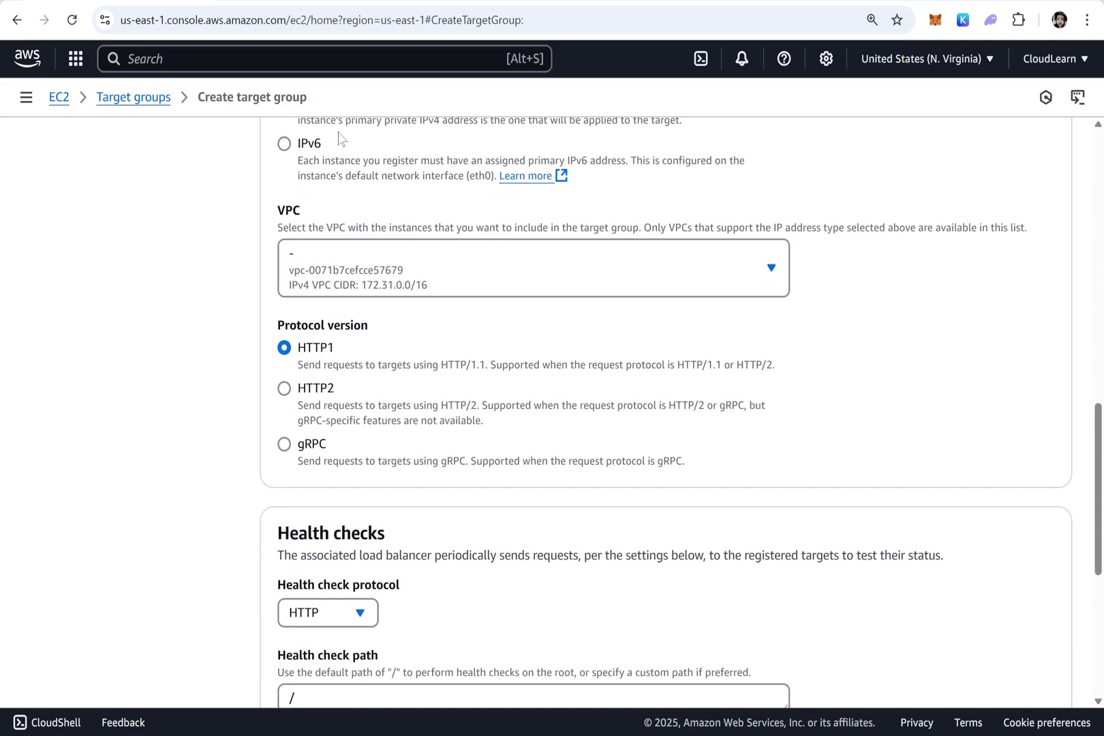
scroll(402, 444, "down", 3)
left_click(340, 375)
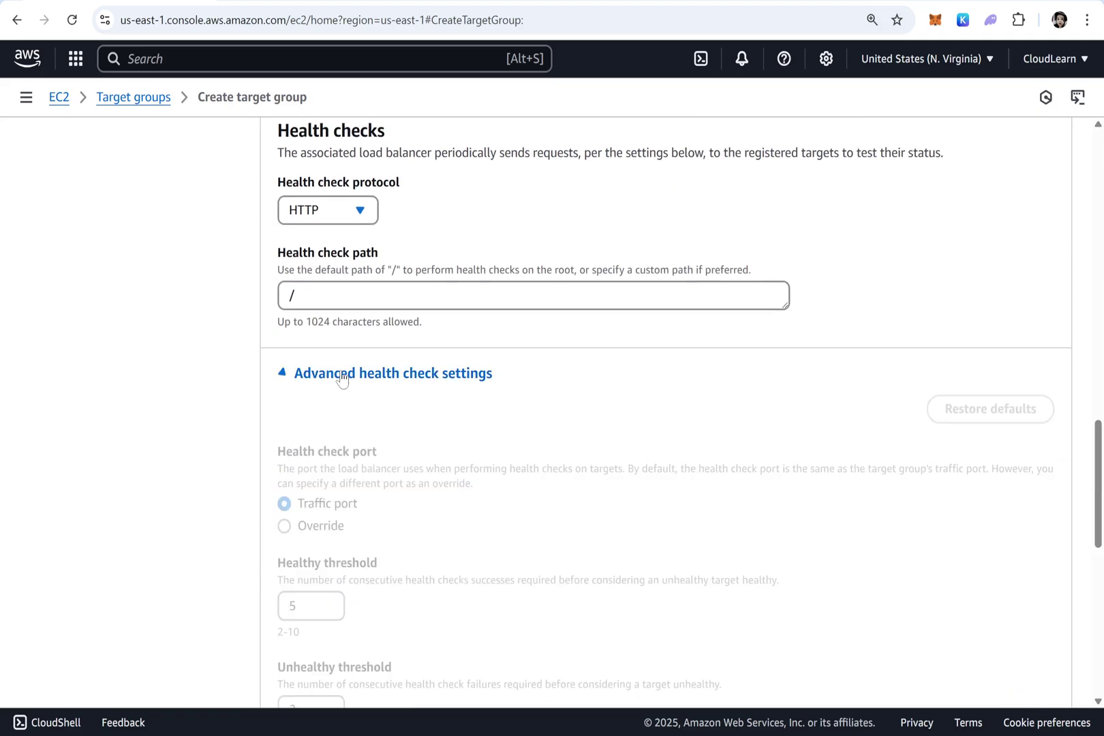
scroll(395, 454, "down", 4)
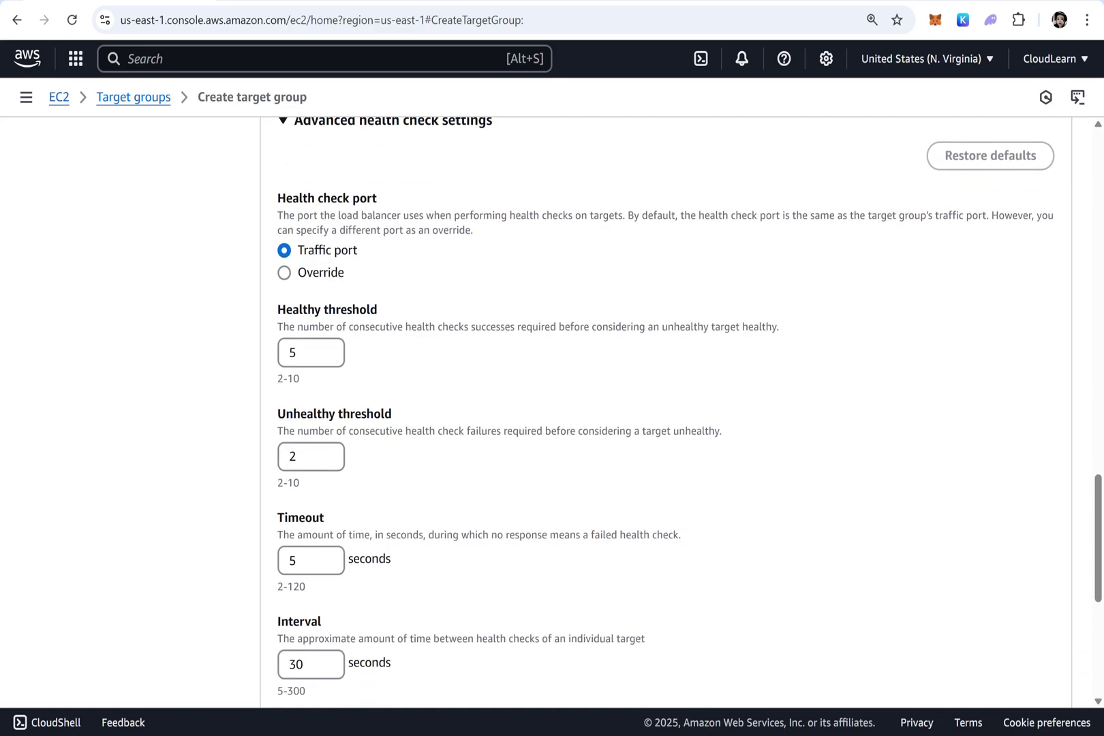
scroll(321, 453, "down", 3)
left_click_drag(304, 495, 172, 495)
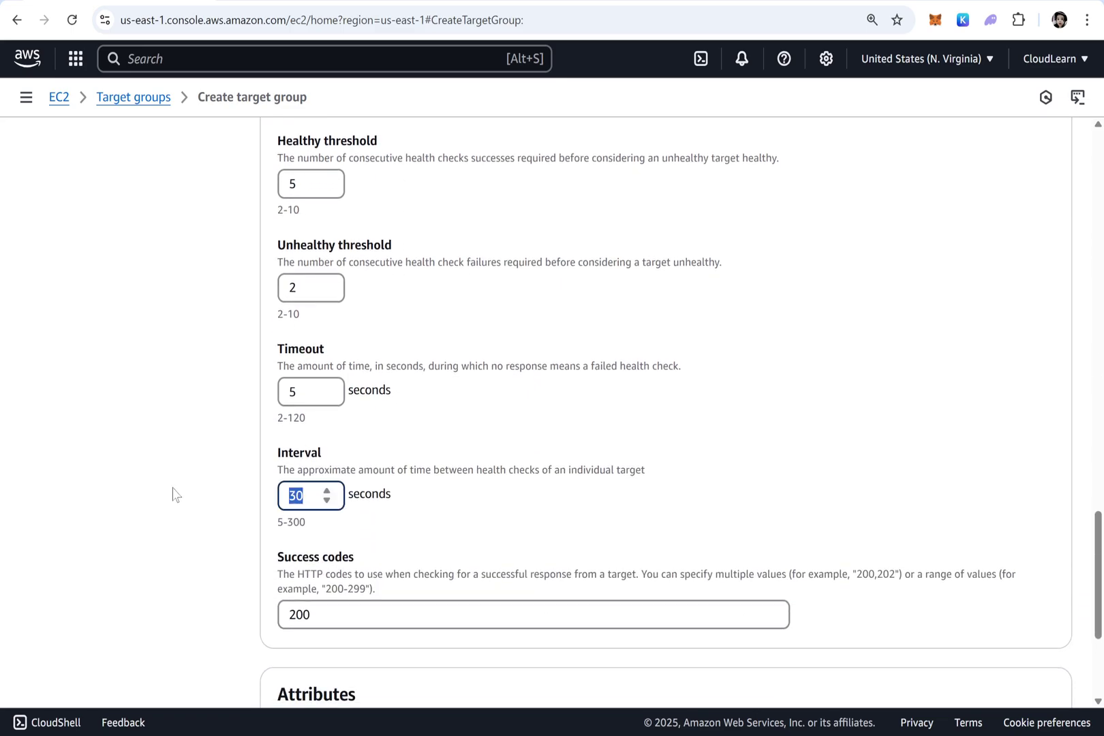
type("10")
scroll(345, 498, "down", 4)
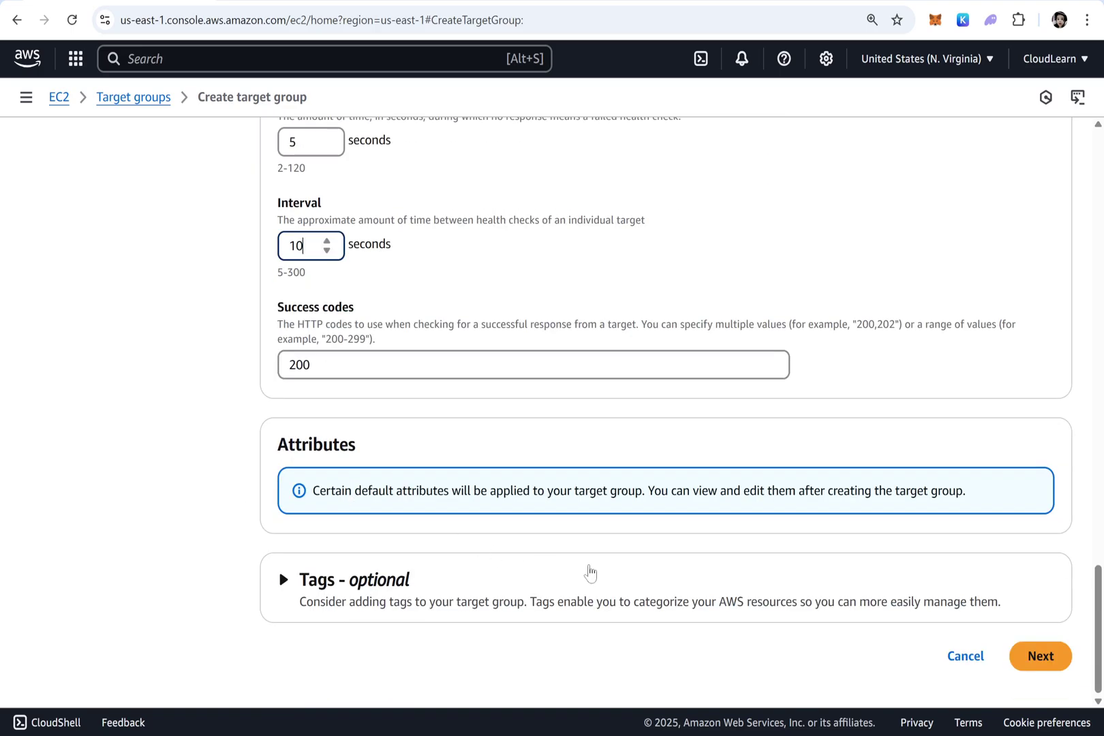
left_click(1033, 661)
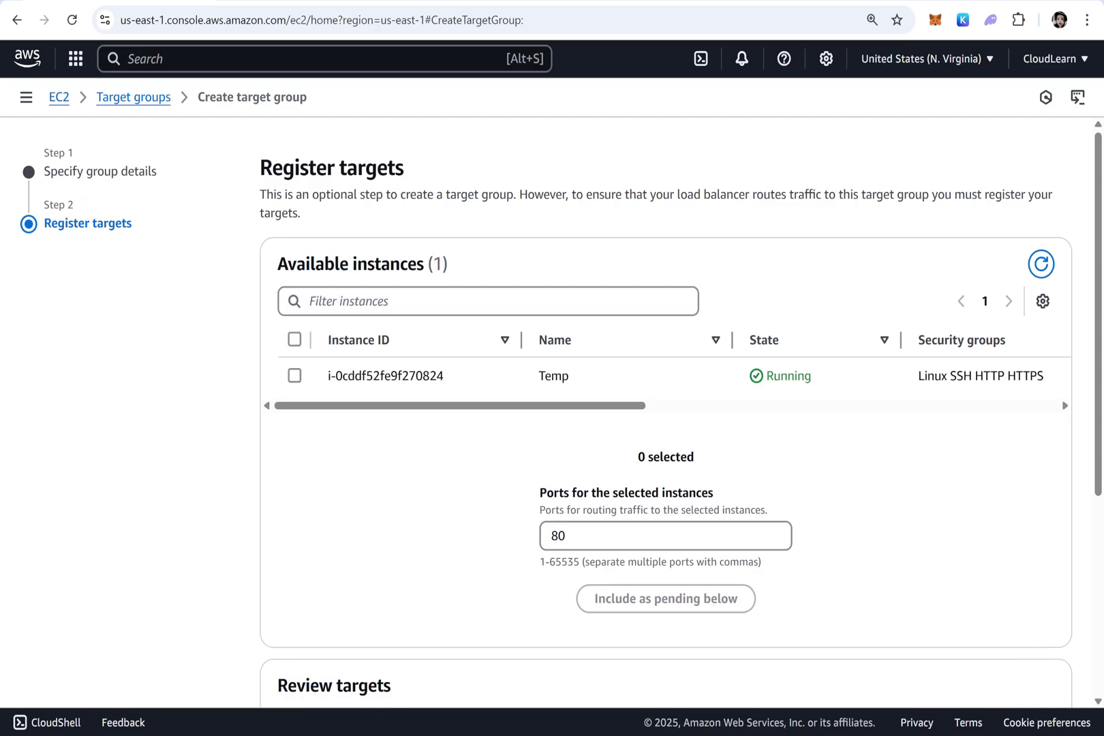
Create MyTargetGroup with no registered targets and go to the Load Balancers list
left_click_drag(456, 379, 316, 377)
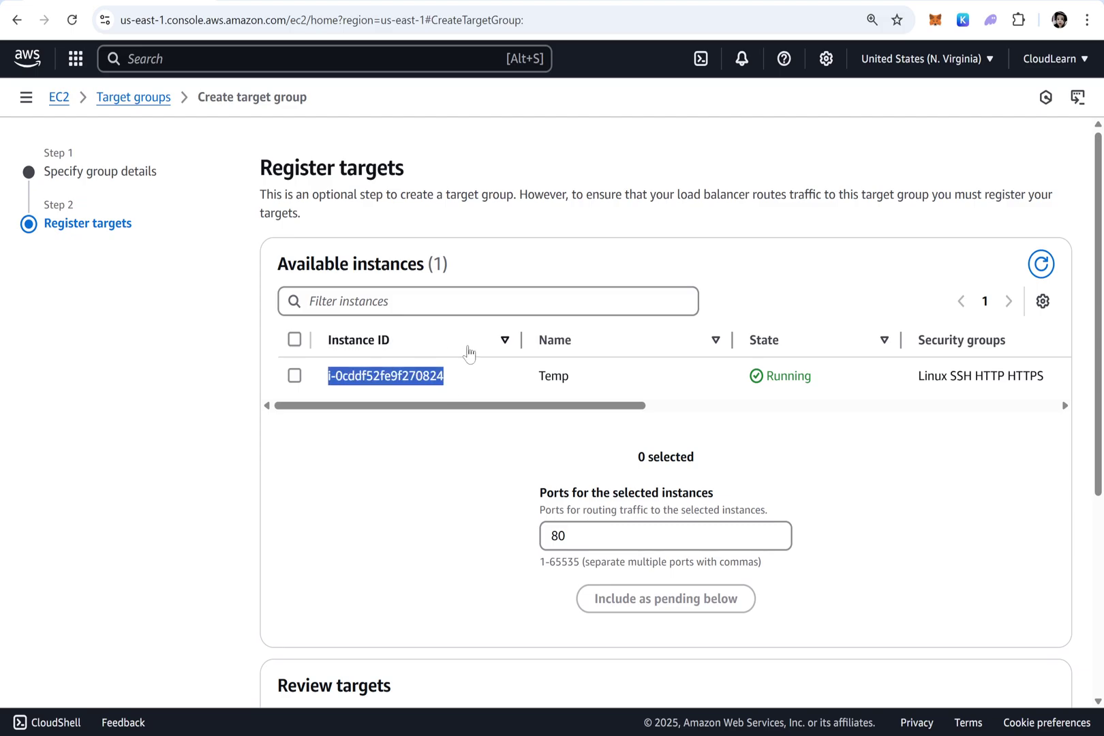
scroll(704, 458, "down", 4)
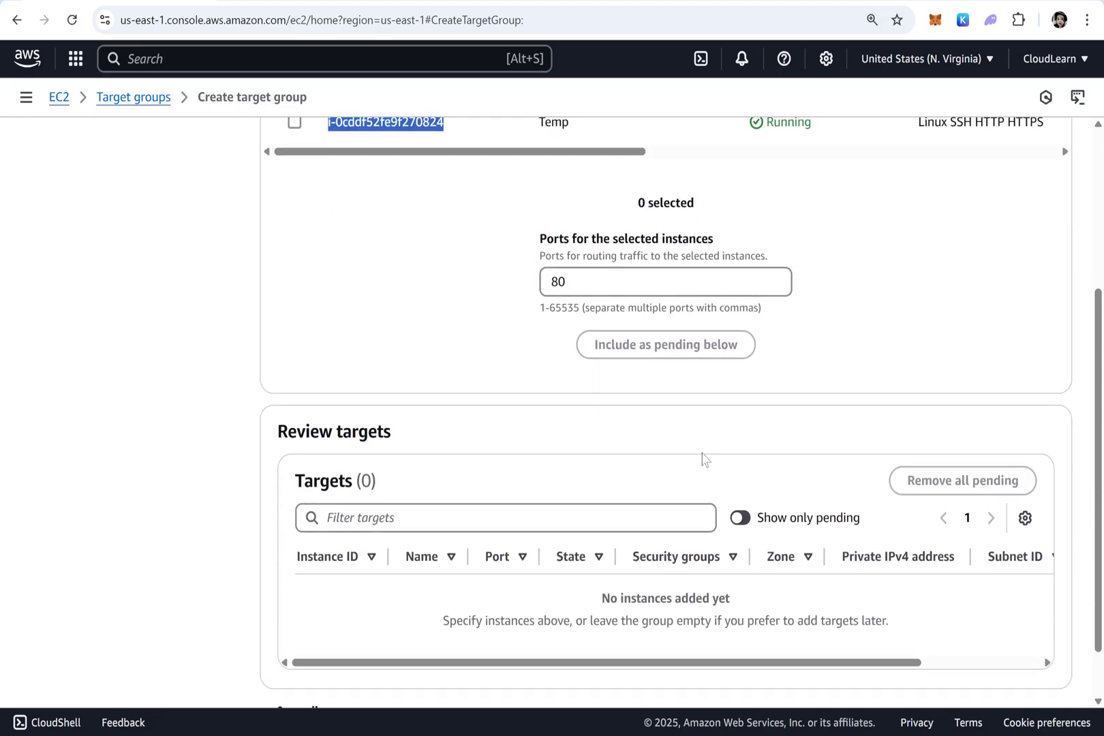
scroll(704, 457, "down", 1)
left_click(994, 657)
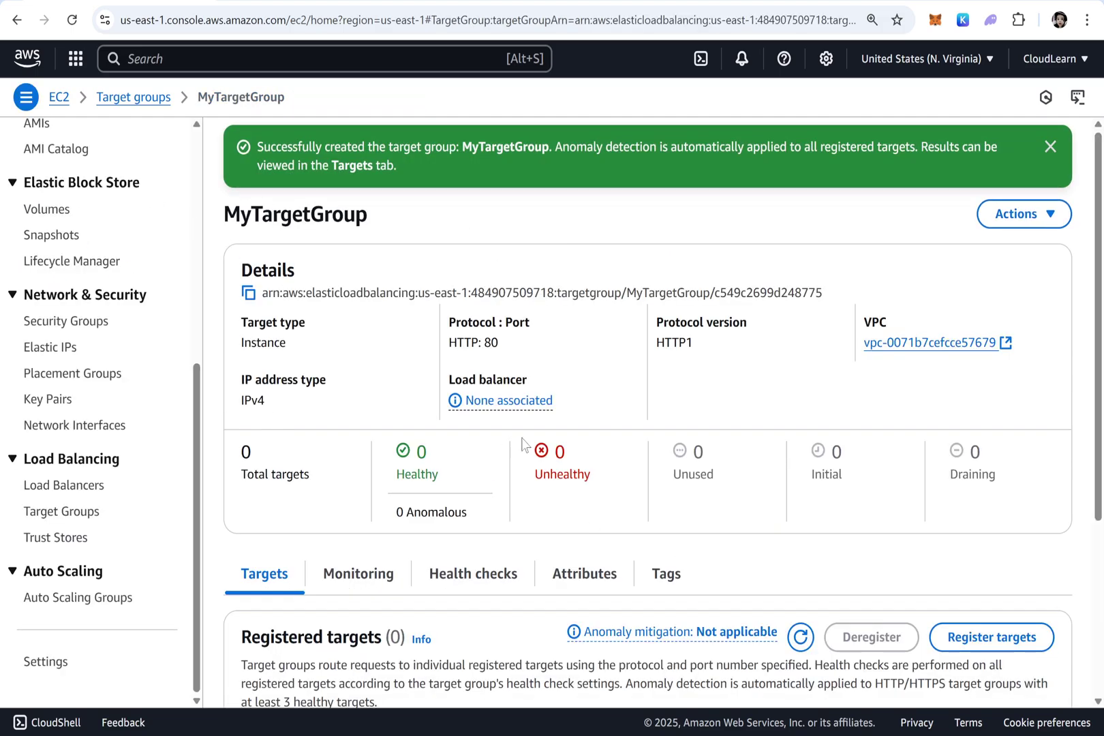
left_click(74, 488)
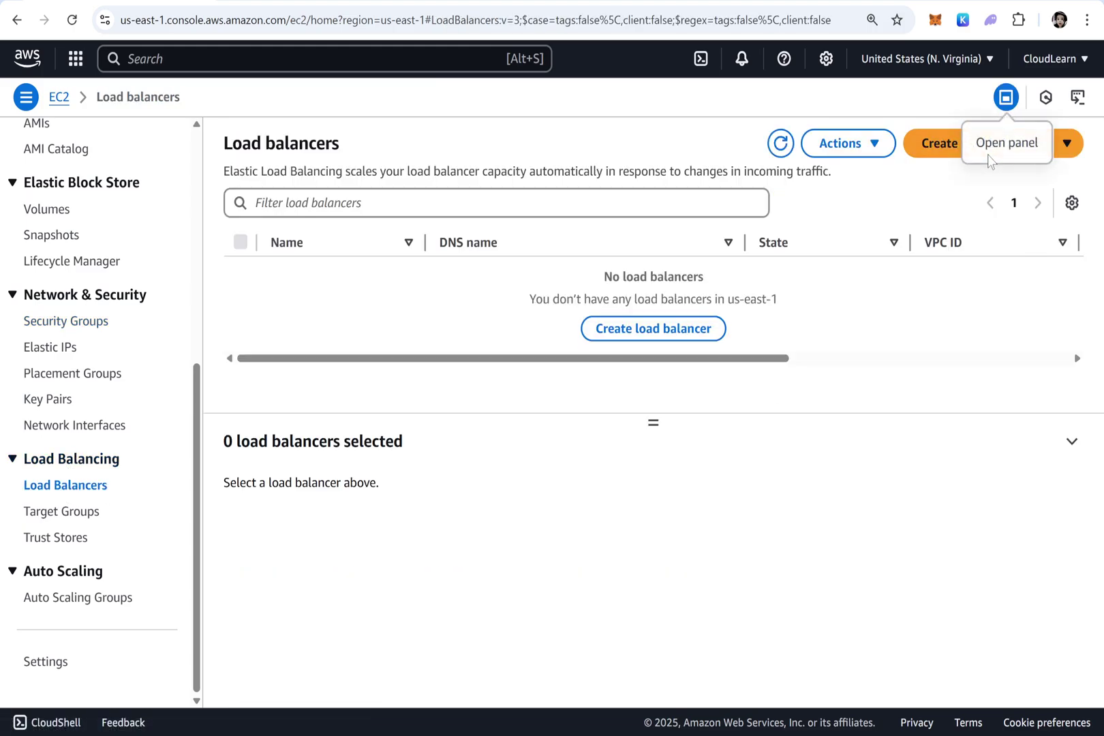
Start an Application Load Balancer named MyALB in vpc-0071b7cefcce57679
left_click(943, 151)
scroll(129, 403, "down", 3)
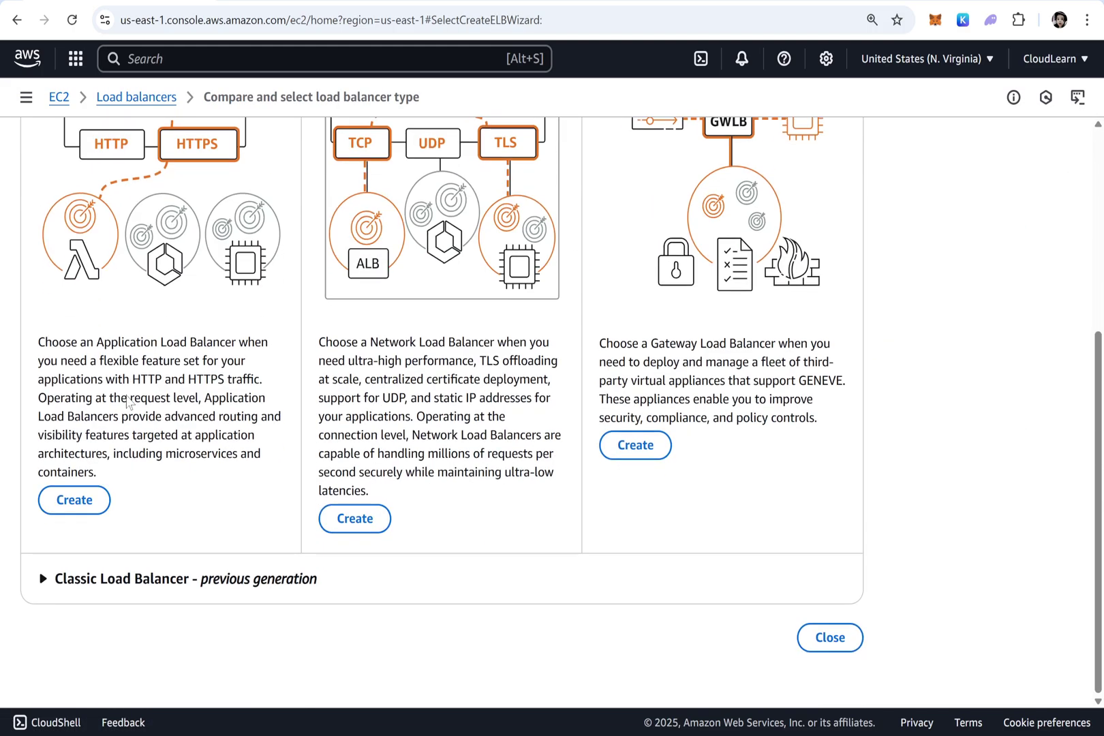
left_click(76, 504)
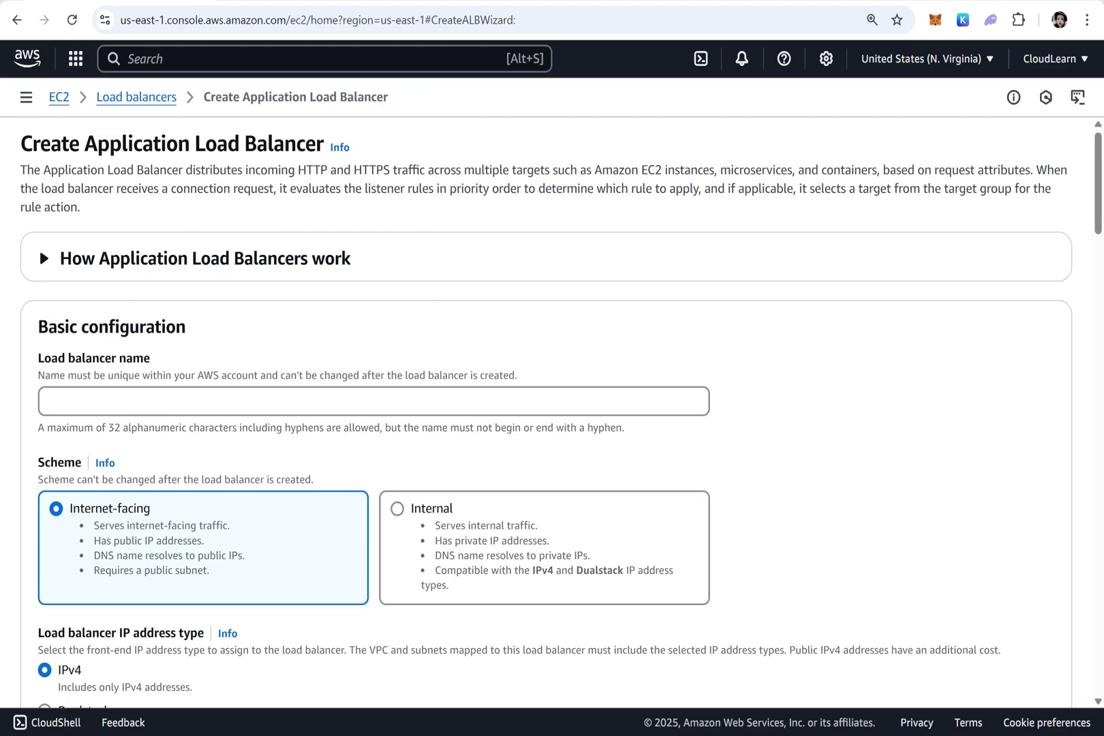
left_click(373, 401)
type("MyALB")
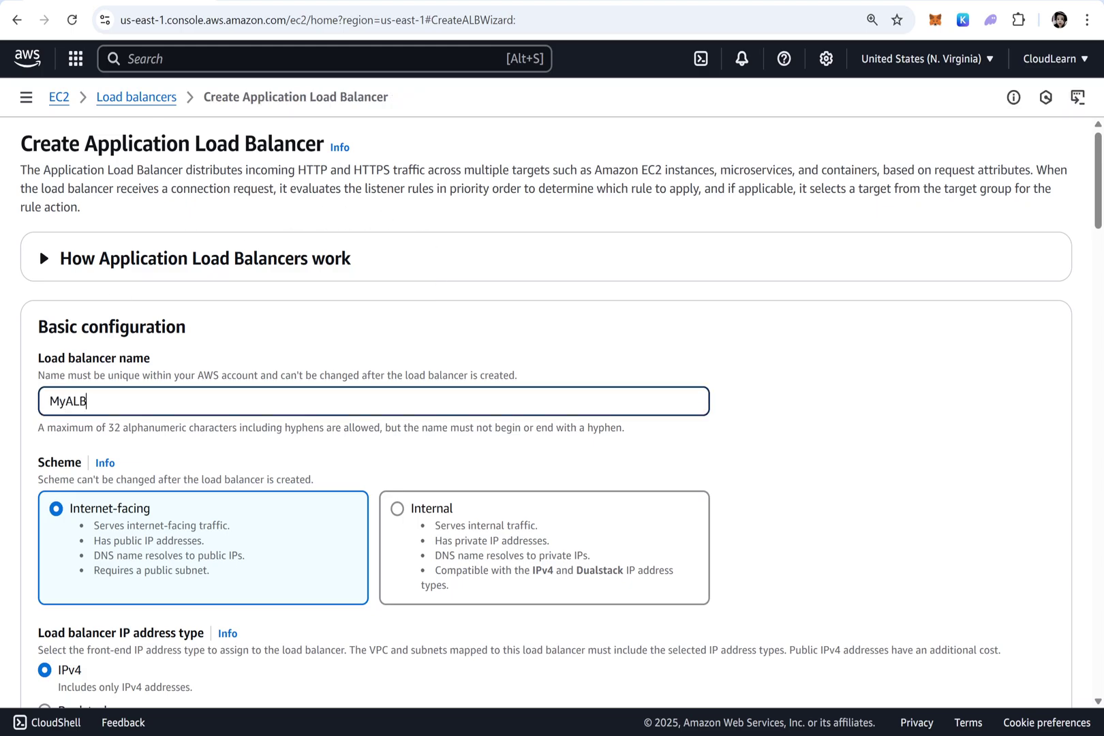
scroll(168, 389, "down", 6)
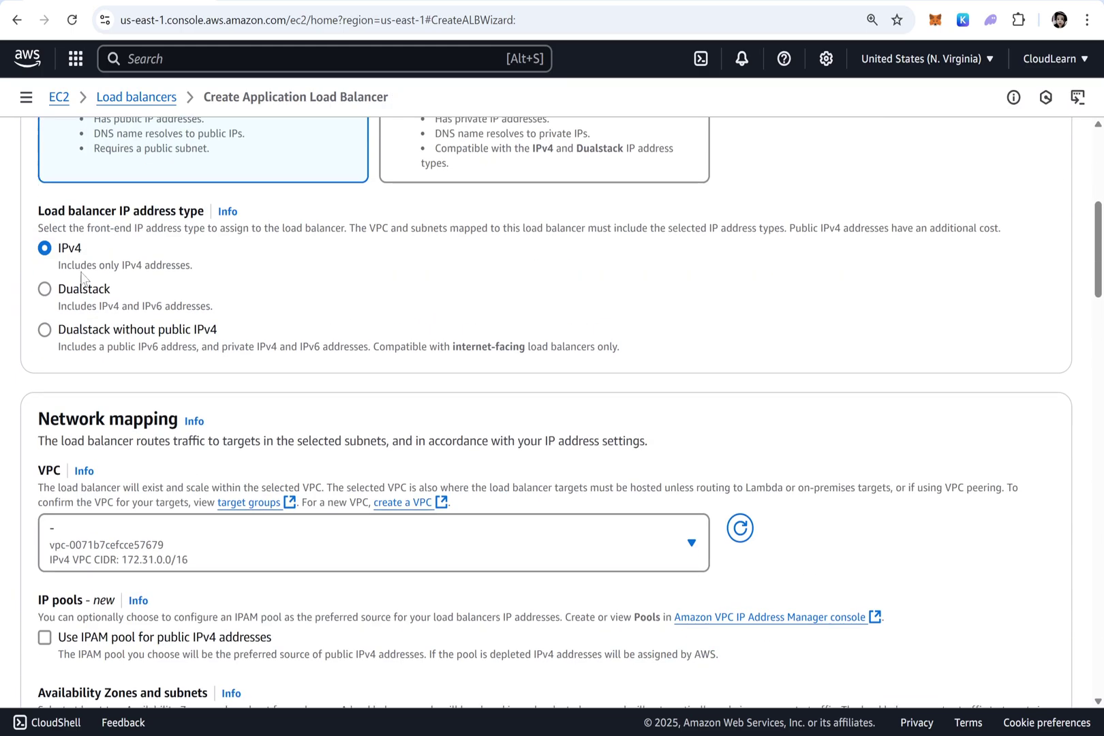
scroll(143, 464, "down", 1)
left_click(143, 451)
left_click(139, 545)
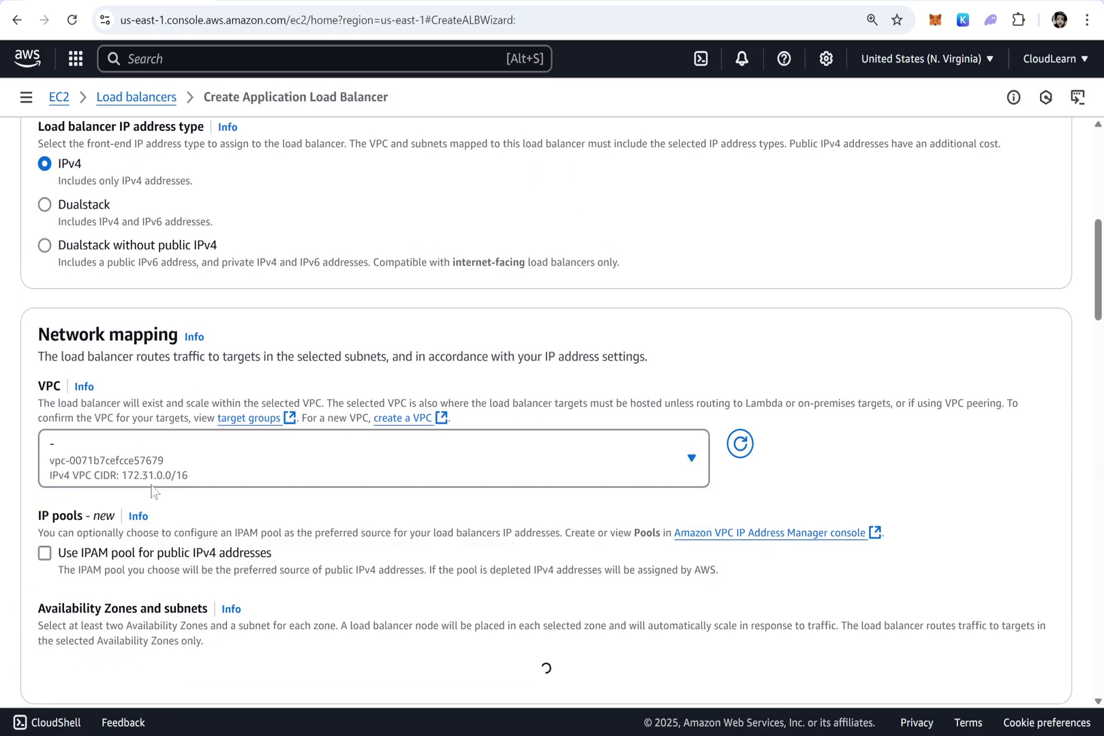
Select all six availability zones, us-east-1a through us-east-1f
scroll(153, 493, "down", 3)
left_click(81, 418)
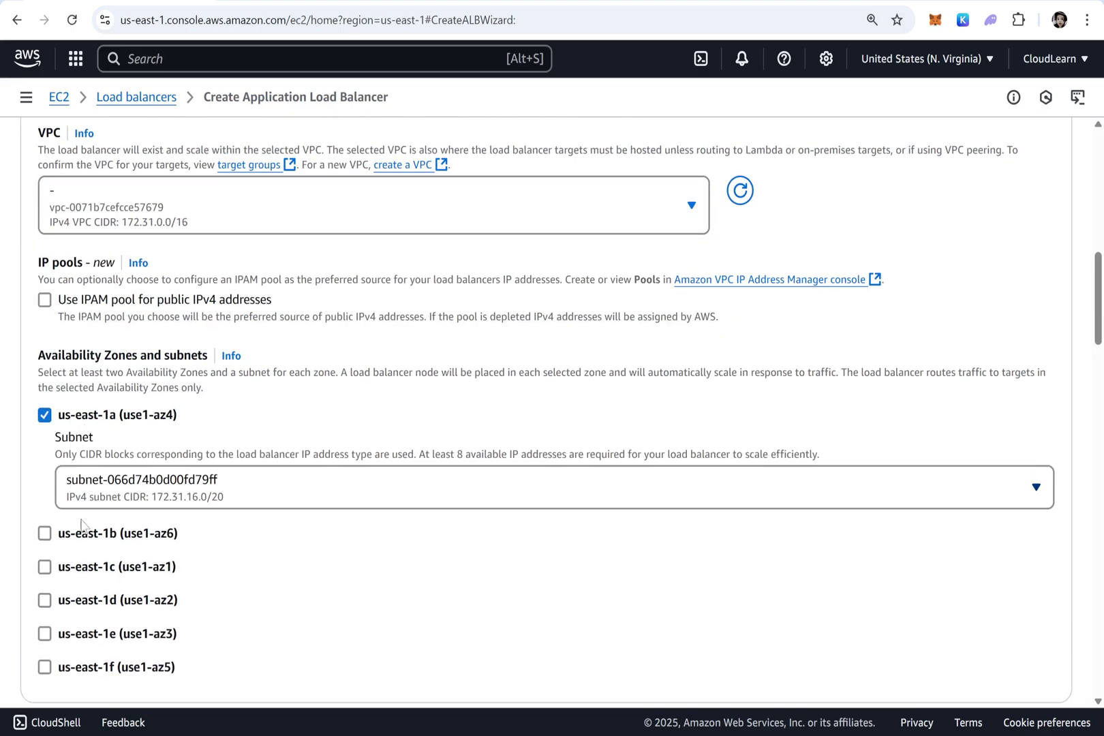
left_click(86, 538)
scroll(101, 628, "down", 6)
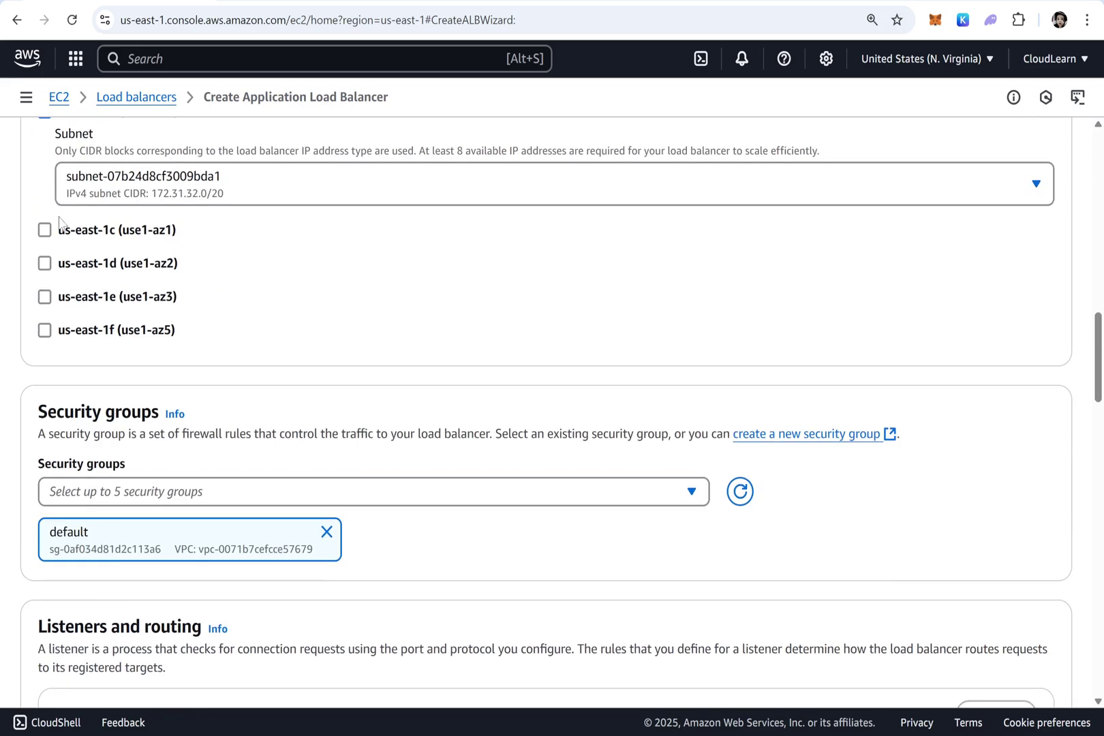
left_click(94, 232)
left_click(79, 352)
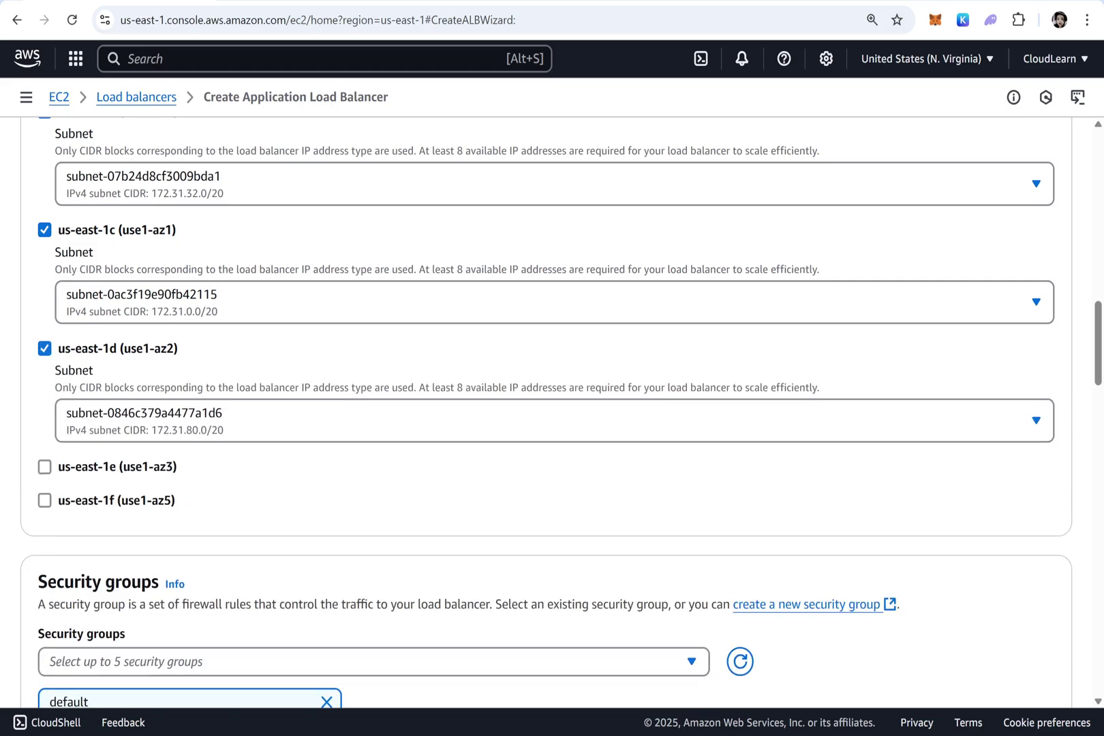
left_click(87, 467)
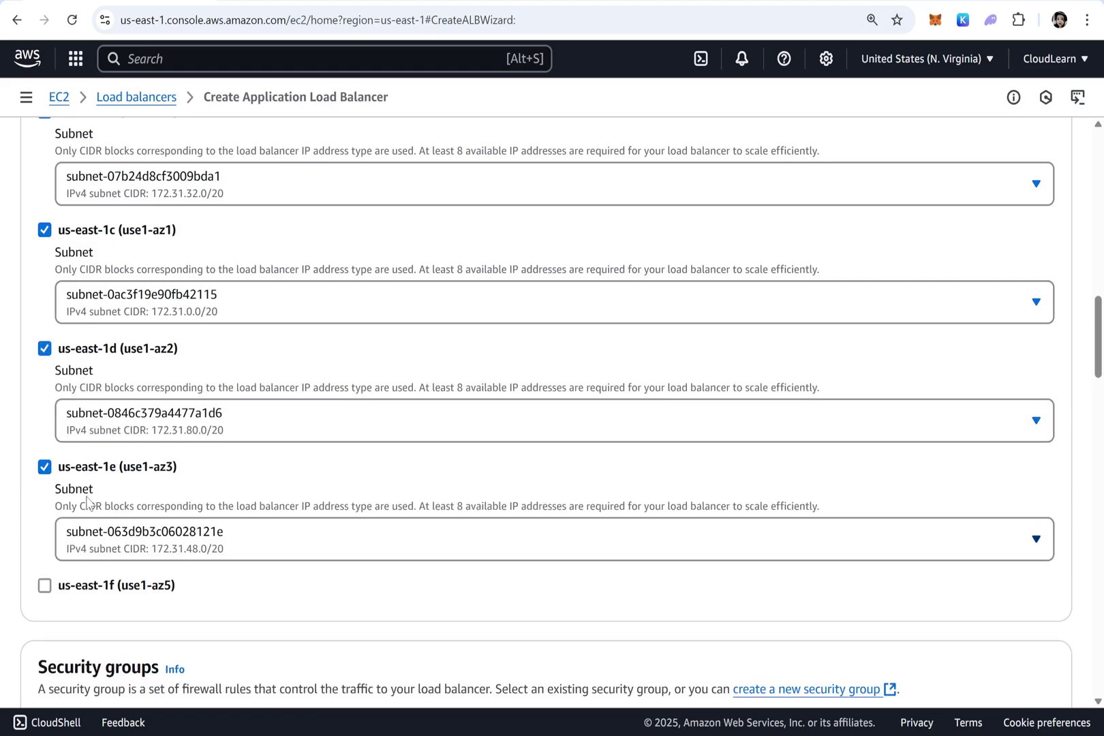
left_click(86, 588)
scroll(308, 482, "down", 8)
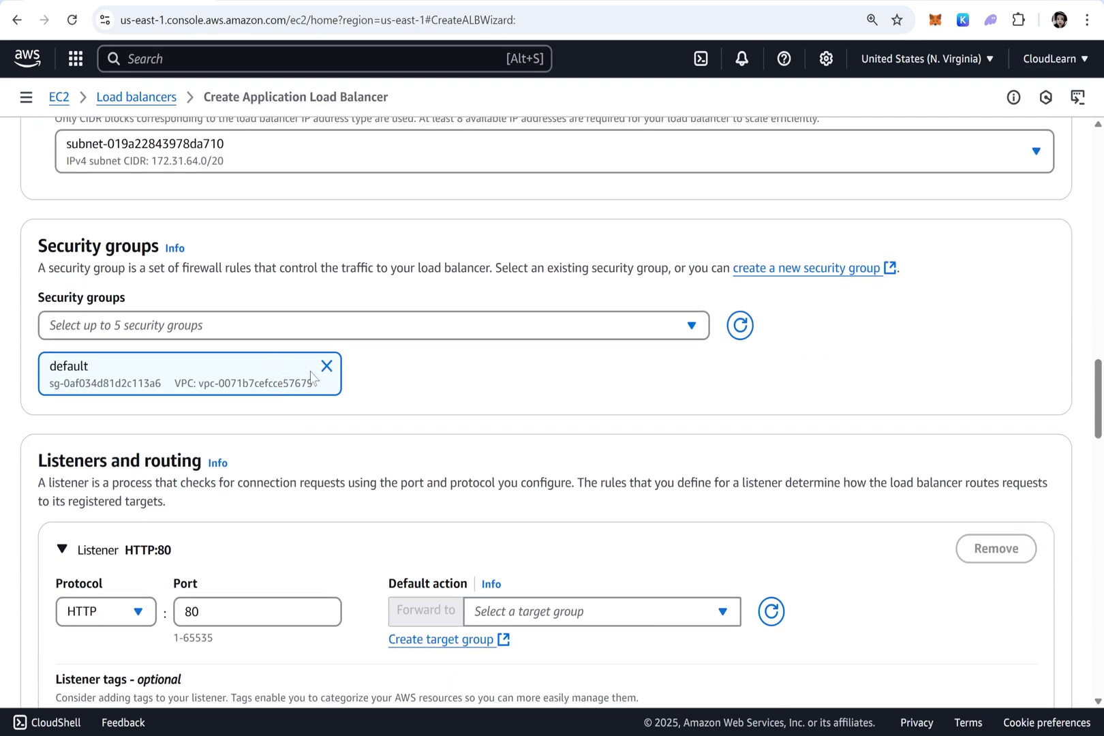
Replace the default security group with the HTTP HTTPS security group
left_click(326, 366)
left_click(328, 327)
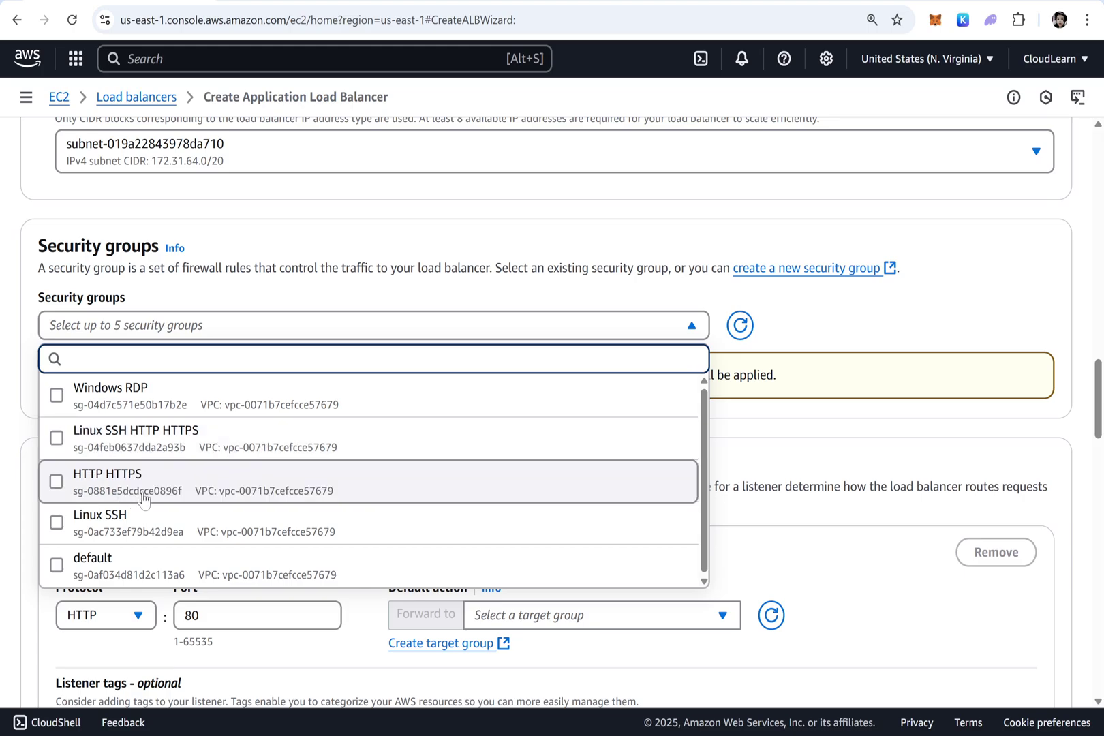
left_click(143, 499)
left_click(1009, 352)
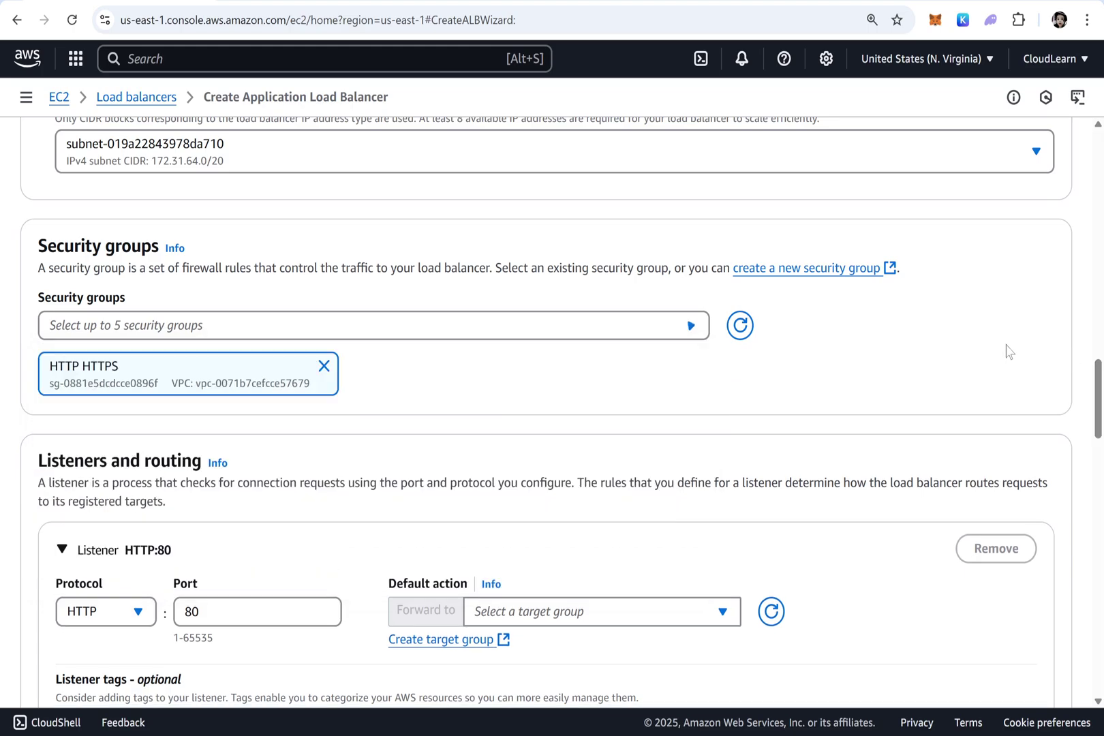
Forward the HTTP:80 listener to MyTargetGroup and create the MyALB load balancer
scroll(204, 520, "down", 4)
left_click(572, 360)
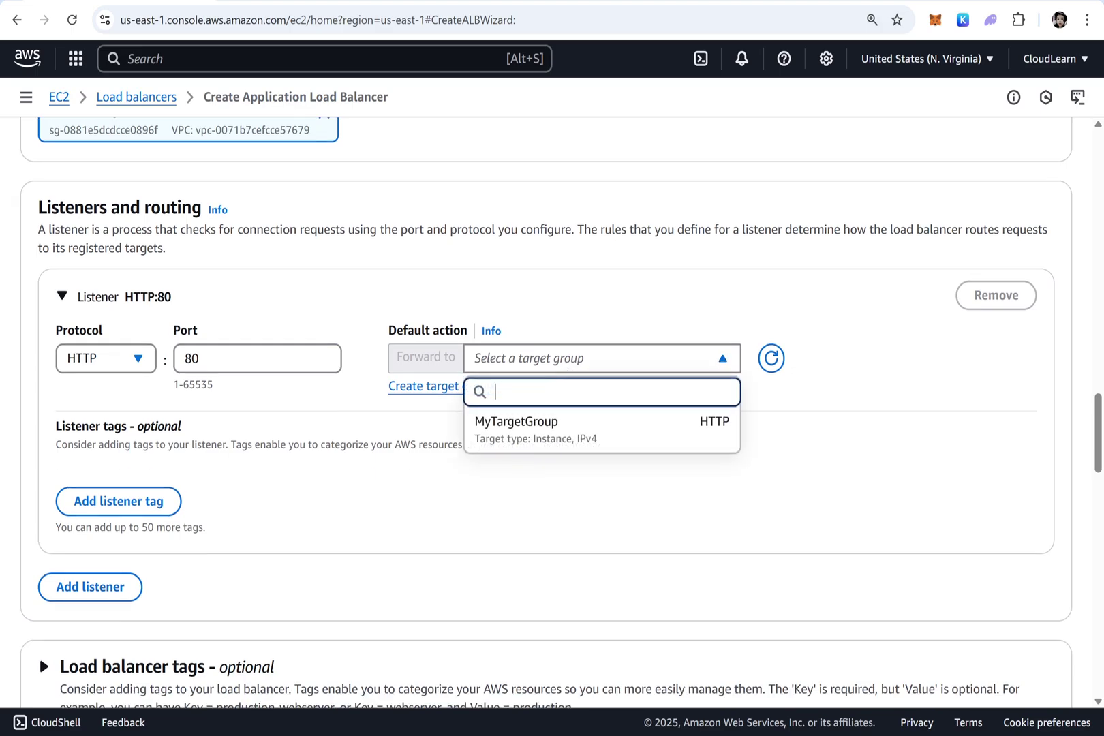
left_click(518, 428)
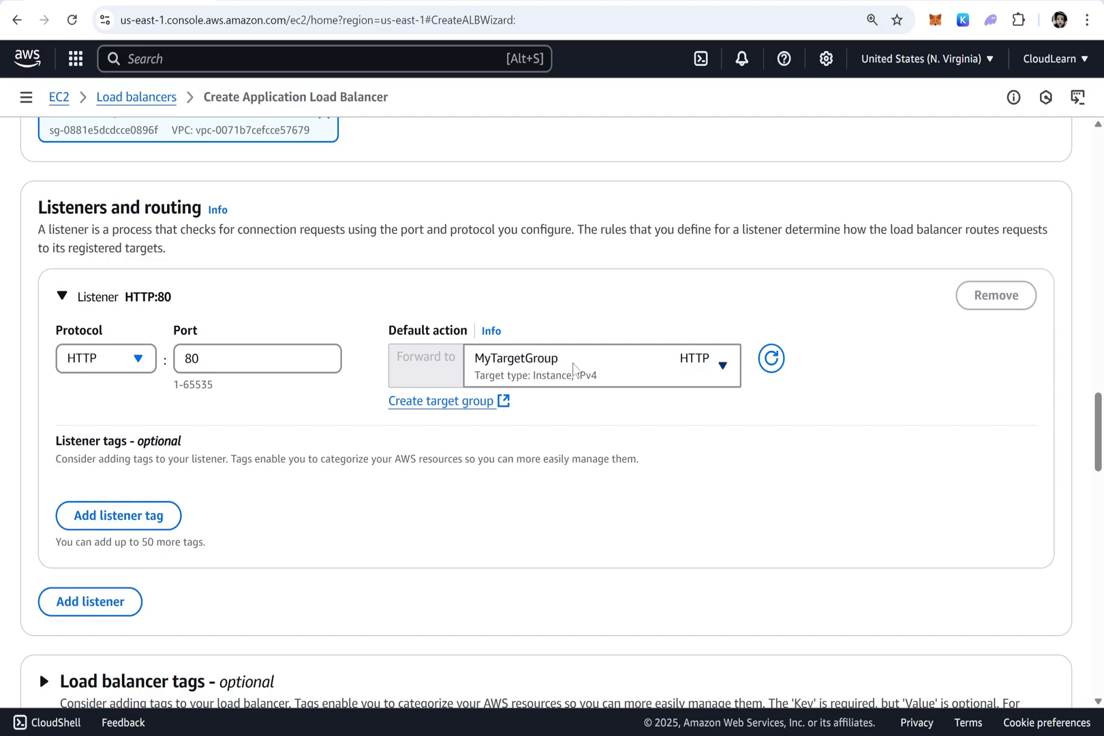
scroll(535, 361, "down", 5)
scroll(529, 368, "down", 10)
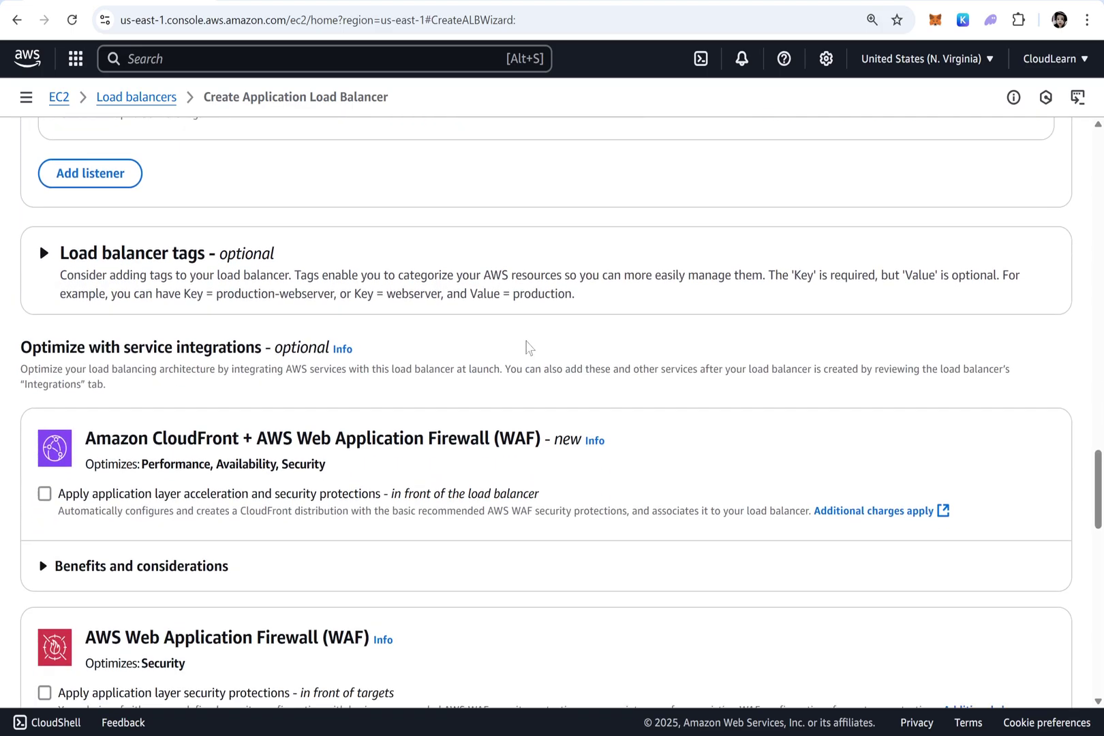
scroll(484, 331, "down", 10)
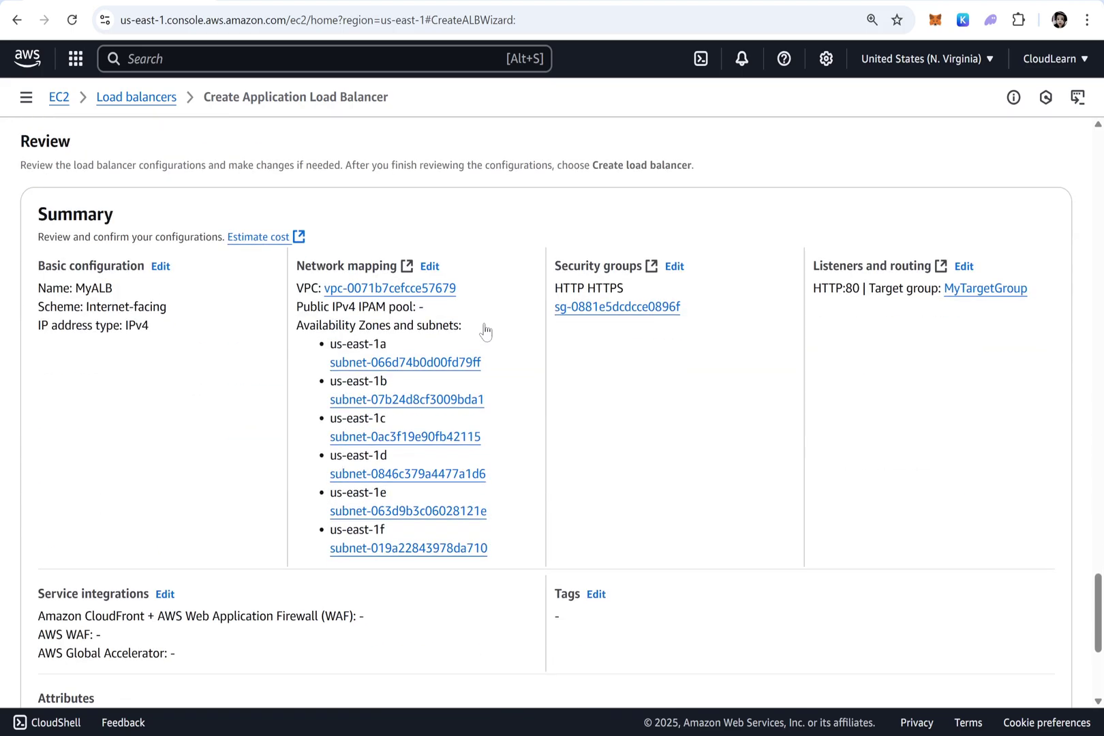
left_click(1014, 661)
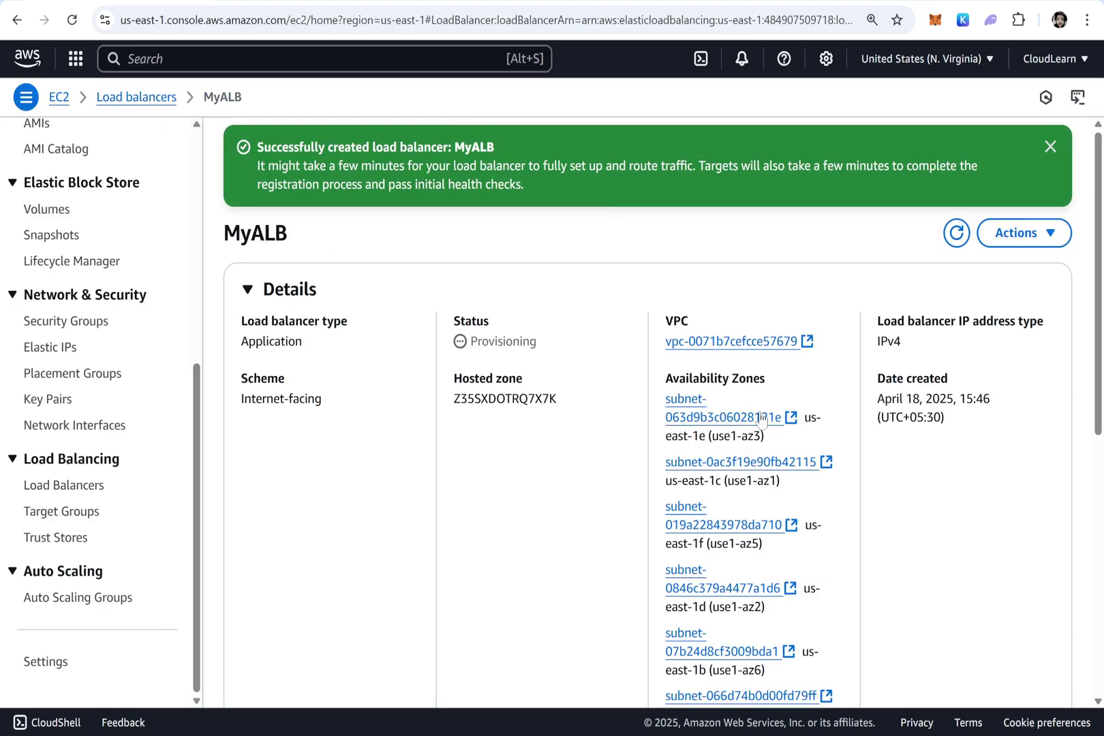
Copy MyALB's DNS name, MyALB-489103846.us-east-1.elb.amazonaws.com, from its details page
scroll(914, 368, "down", 6)
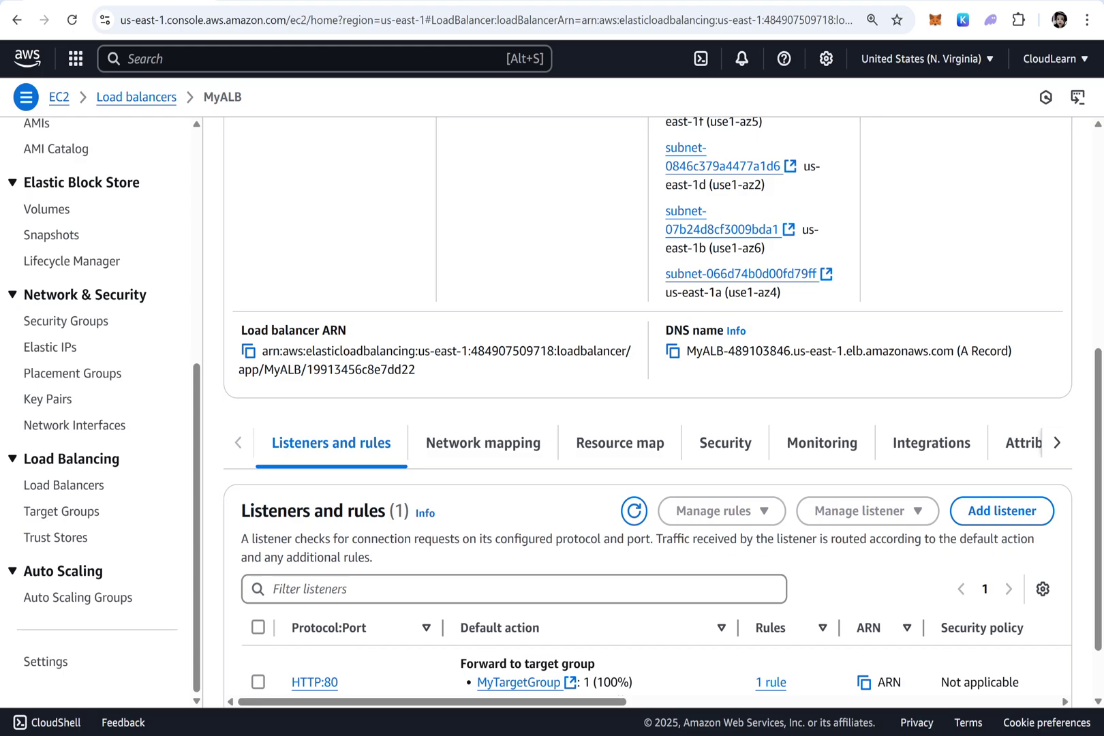
left_click(673, 351)
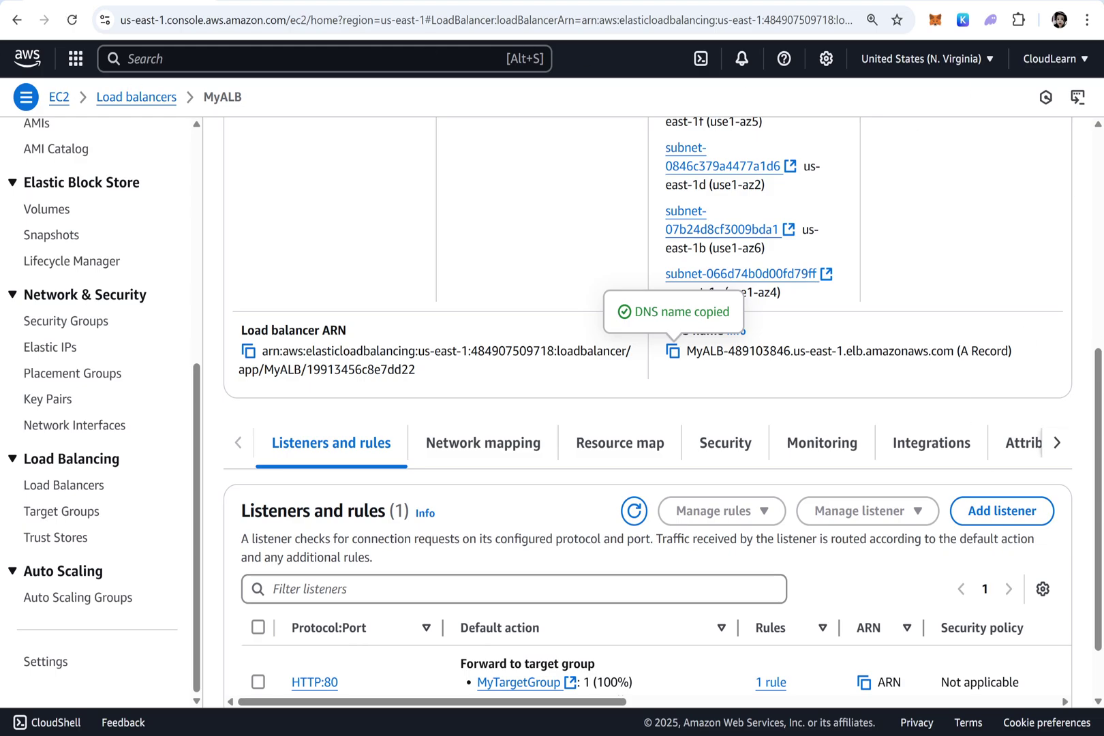
Switch from the MyALB page to the lab task notes in Notepad
key("alt+Tab")
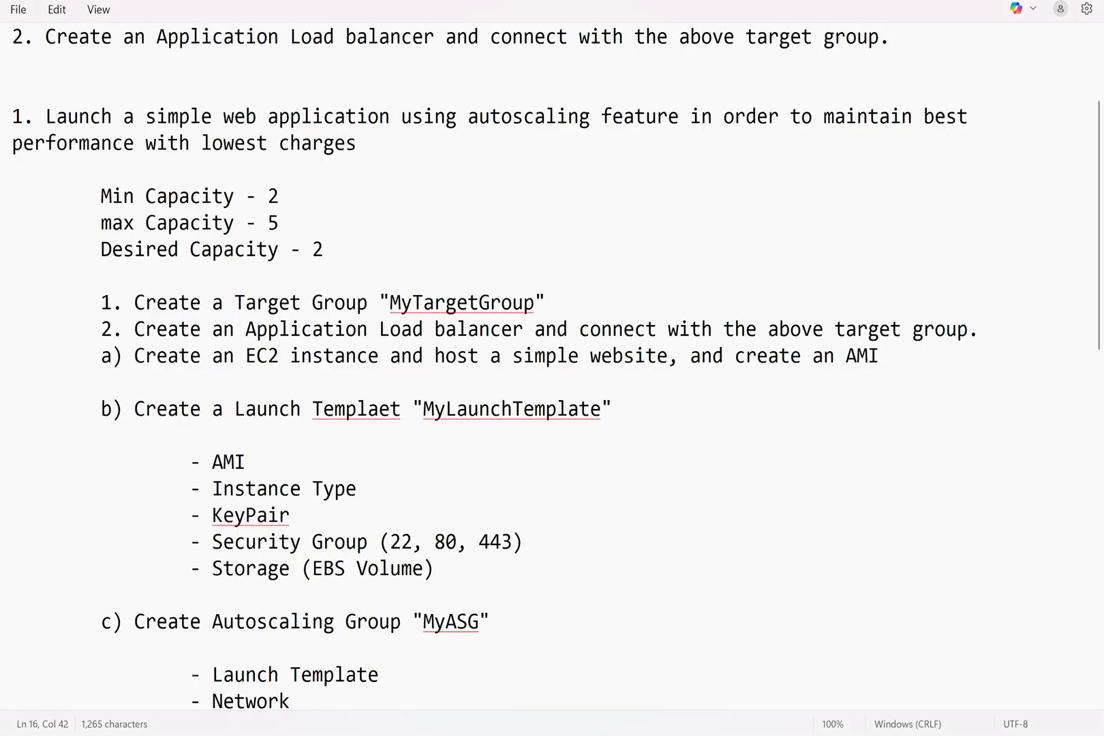
Add a 'DNS NAme :' line with the pasted MyALB DNS name at the end of the notes
key("ctrl+End")
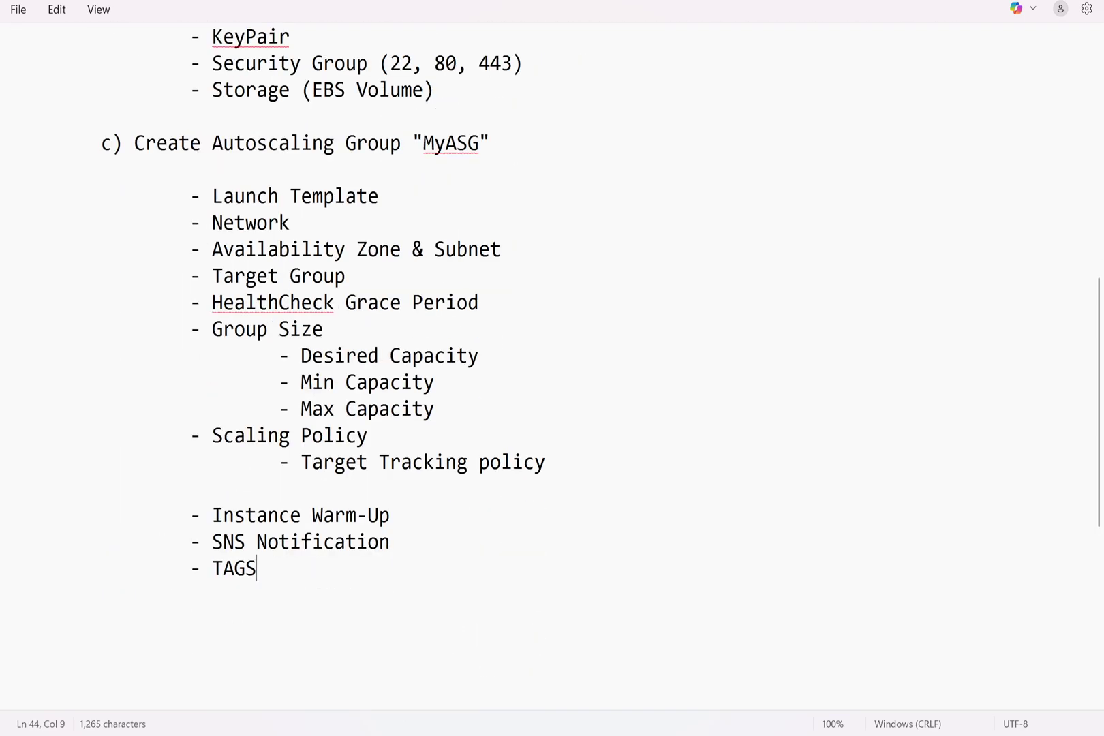
key("Return")
key("Return")
key("Return")
type("DNS NAme :")
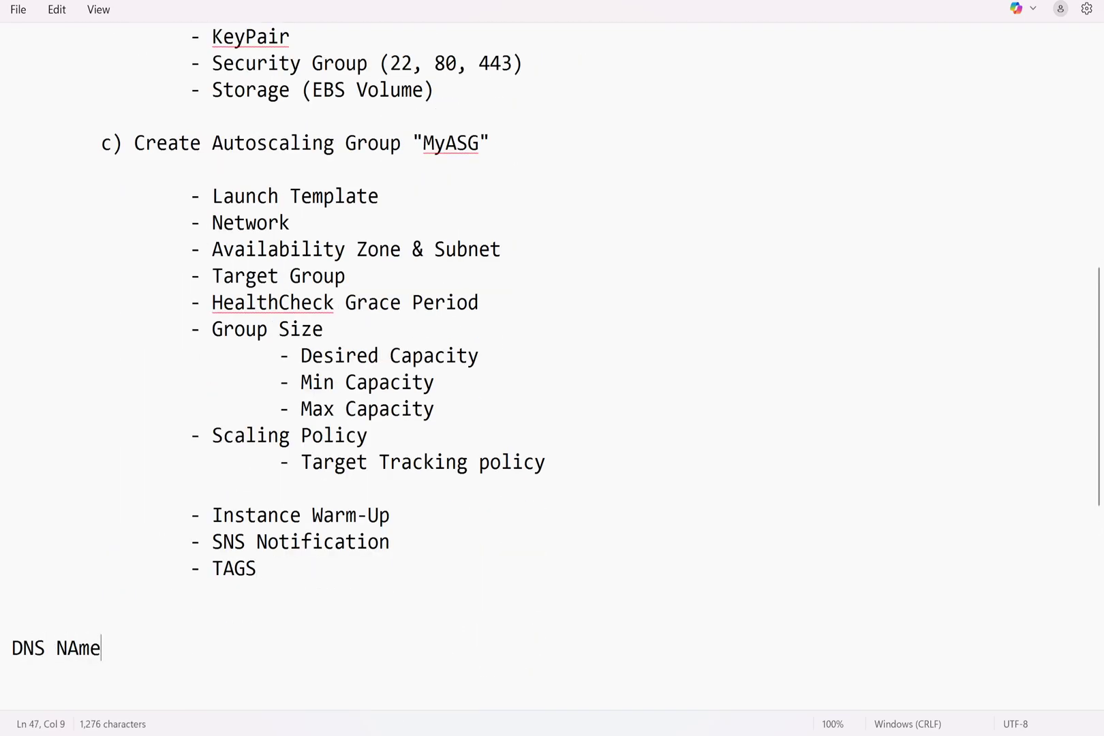
type("MyALB-489103846.us-east-1.elb.amazonaws.com")
key("Return")
key("Return")
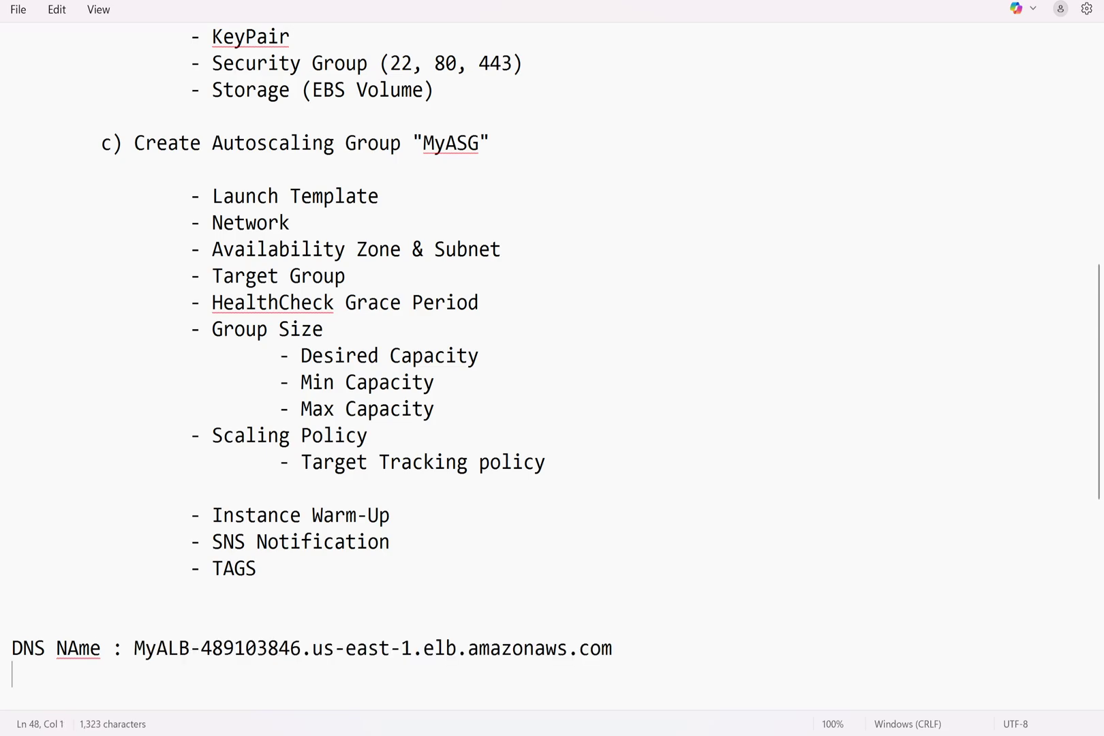
Correct the misspelling 'Templaet' to 'Template' on the launch template task line
scroll(552, 368, "up", 6)
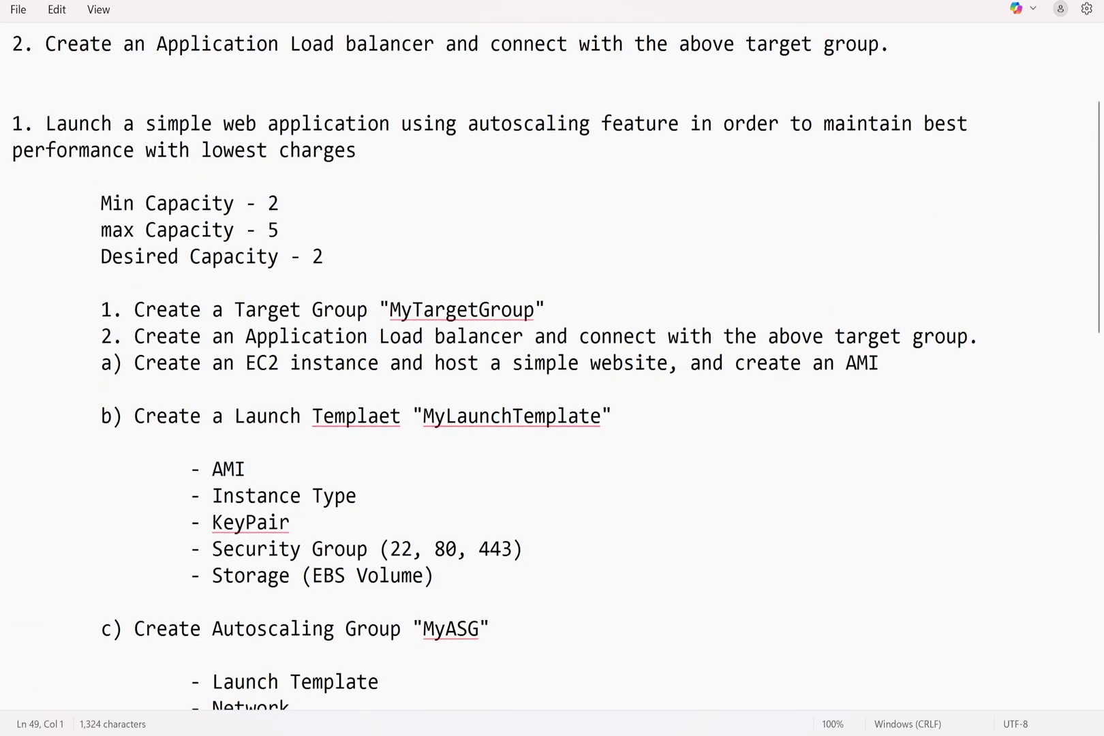
scroll(552, 368, "down", 2)
left_click_drag(612, 169, 111, 169)
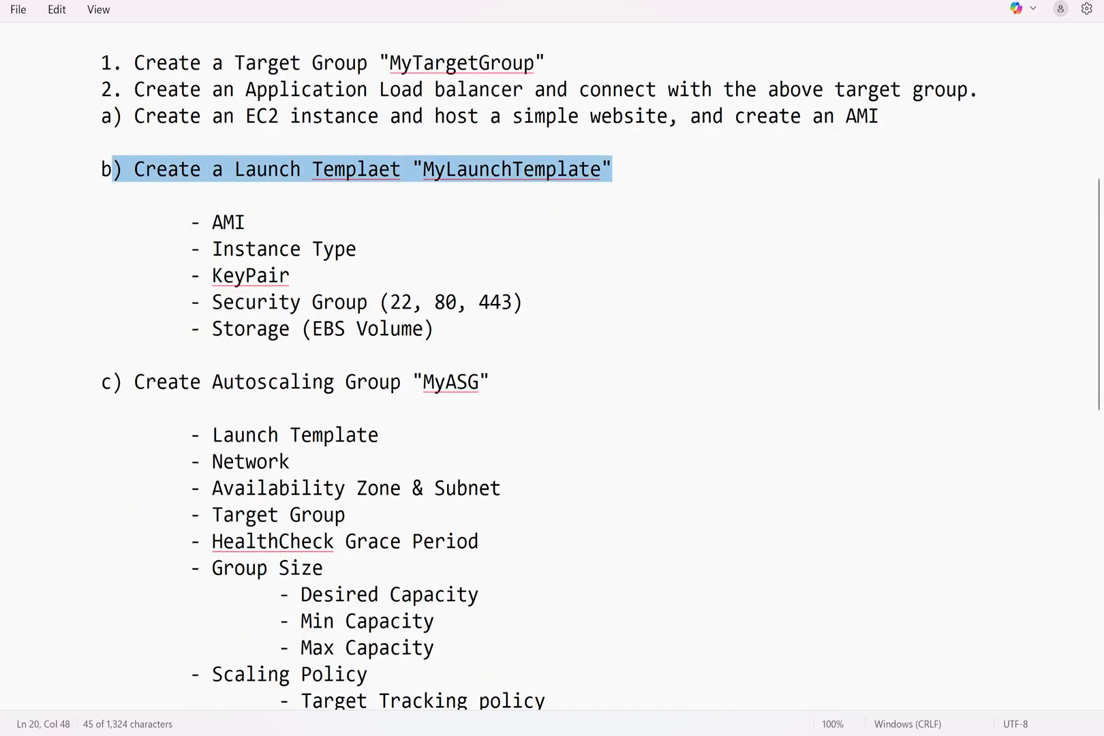
left_click(392, 171)
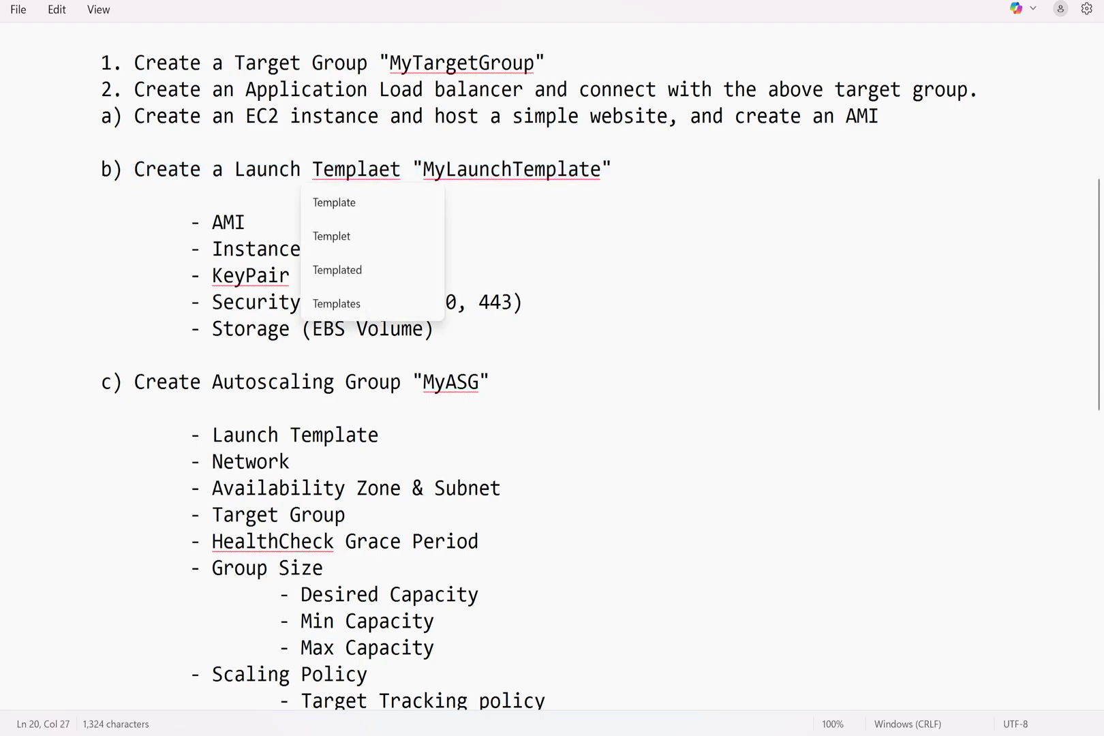
left_click(374, 199)
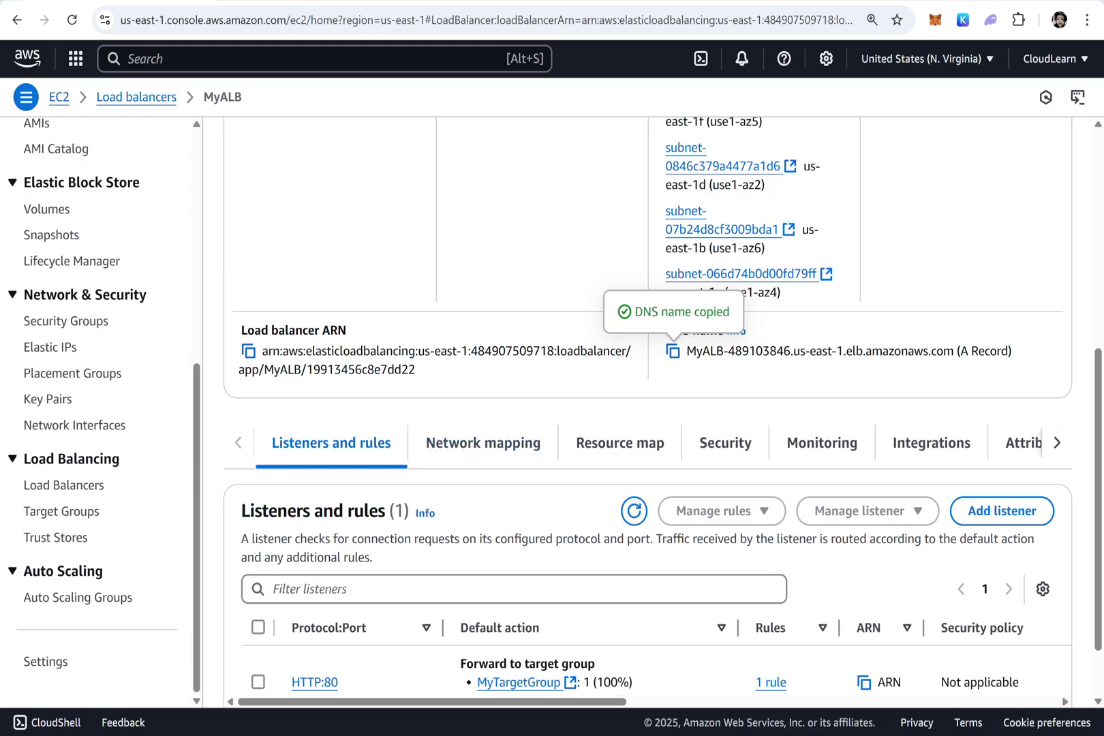
Confirm the MyWEBAPP machine image is listed as available under AMIs
scroll(546, 409, "up", 8)
scroll(86, 256, "up", 5)
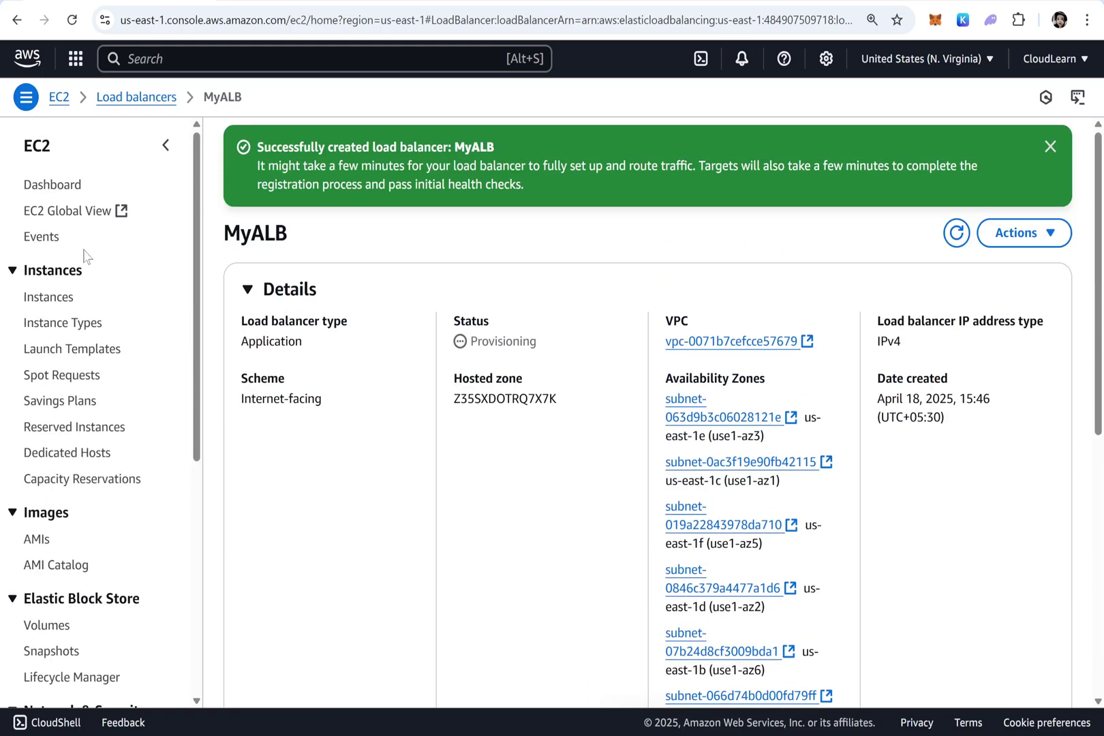
left_click(38, 539)
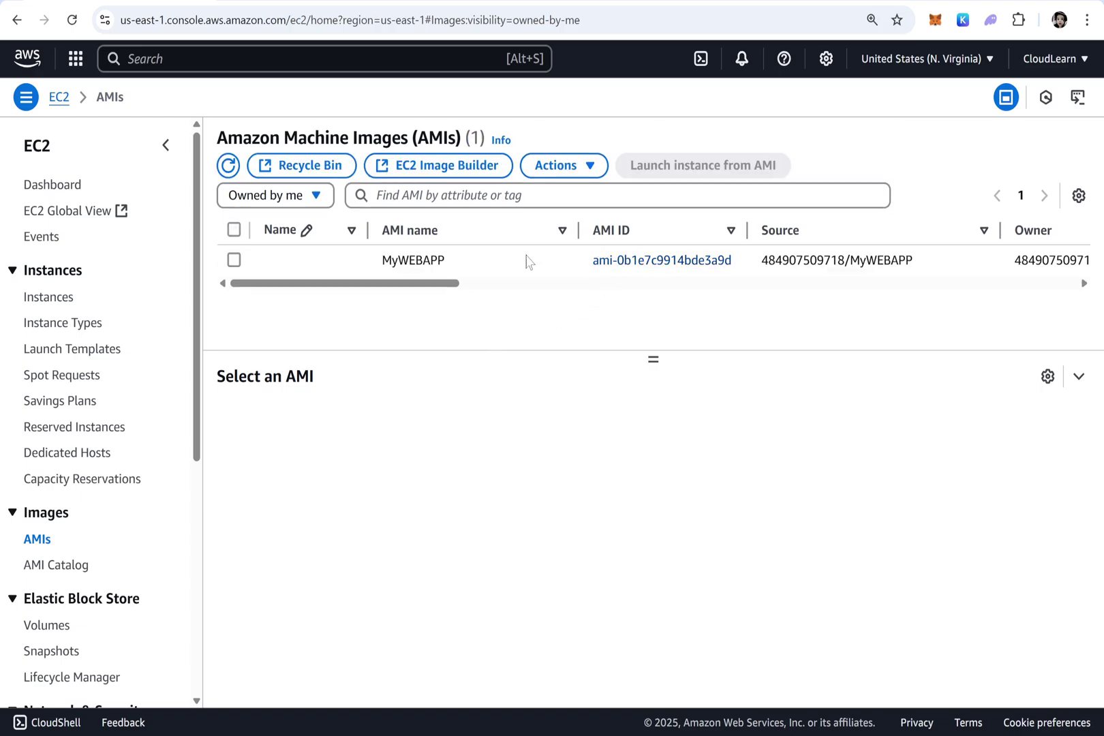
left_click_drag(398, 283, 210, 284)
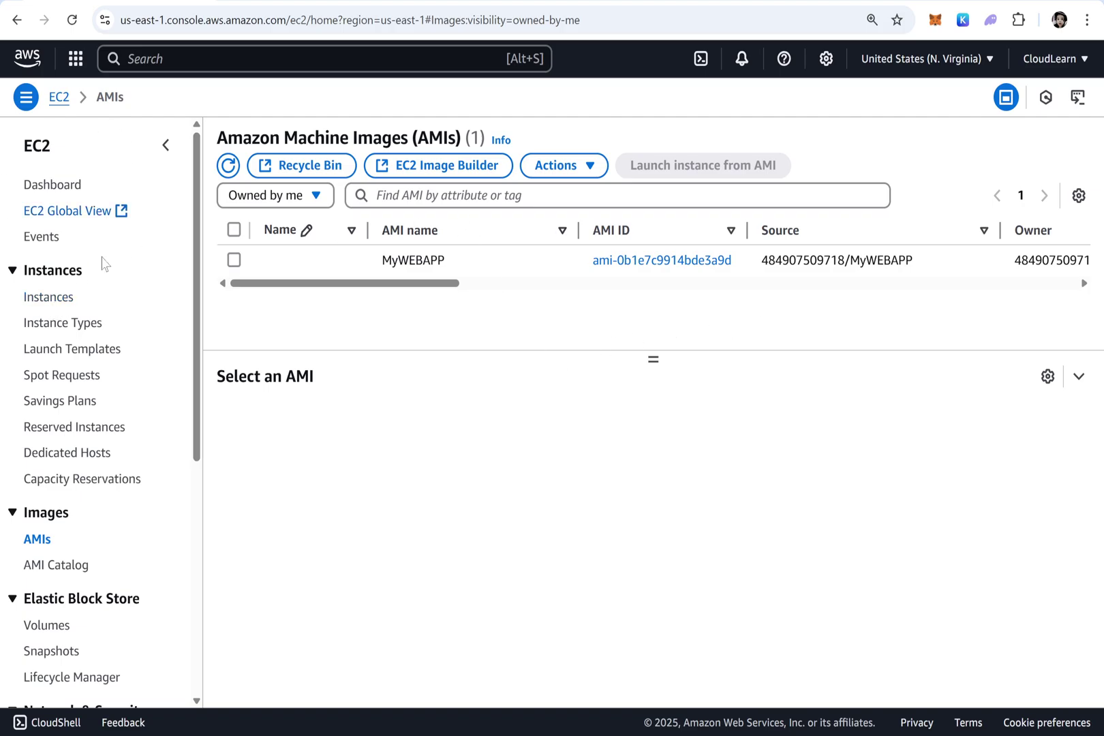
Open the Create launch template form from the Launch Templates page
left_click(89, 351)
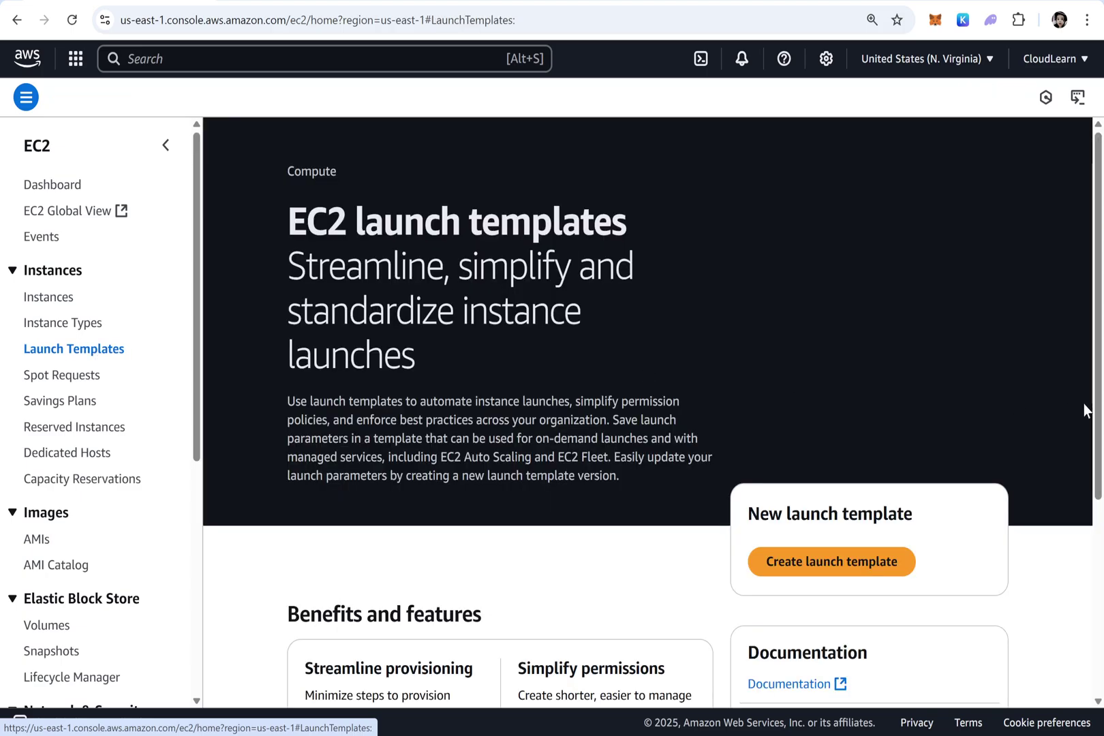
scroll(1083, 405, "down", 4)
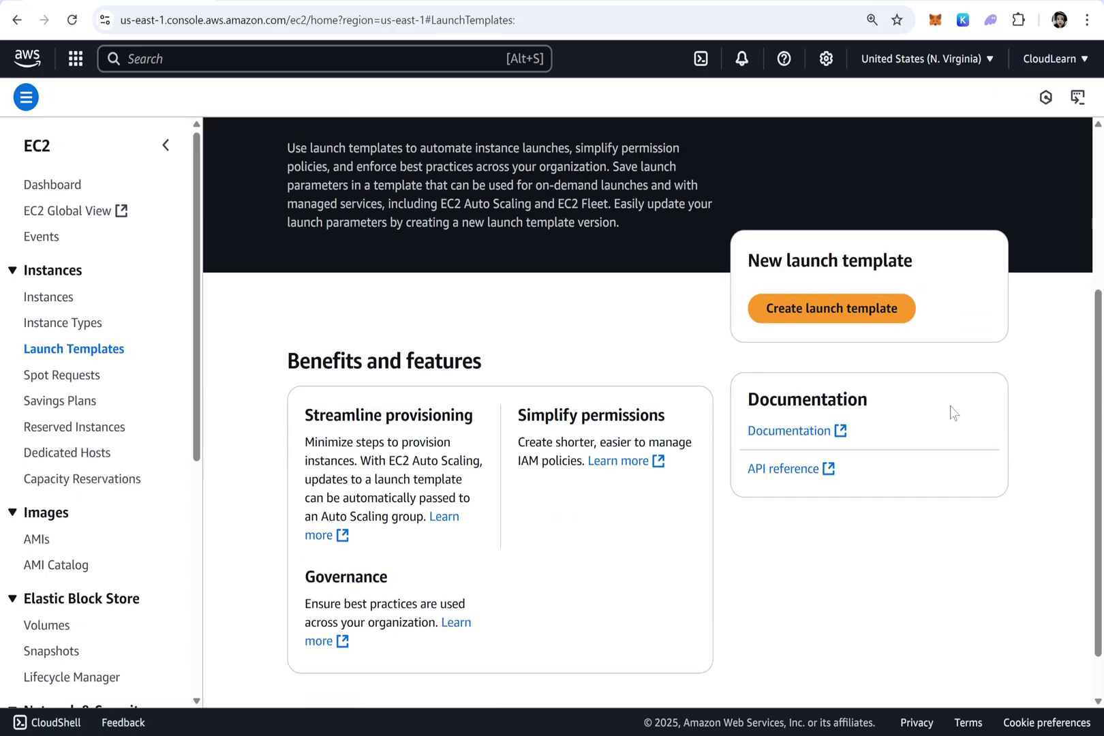
left_click(843, 310)
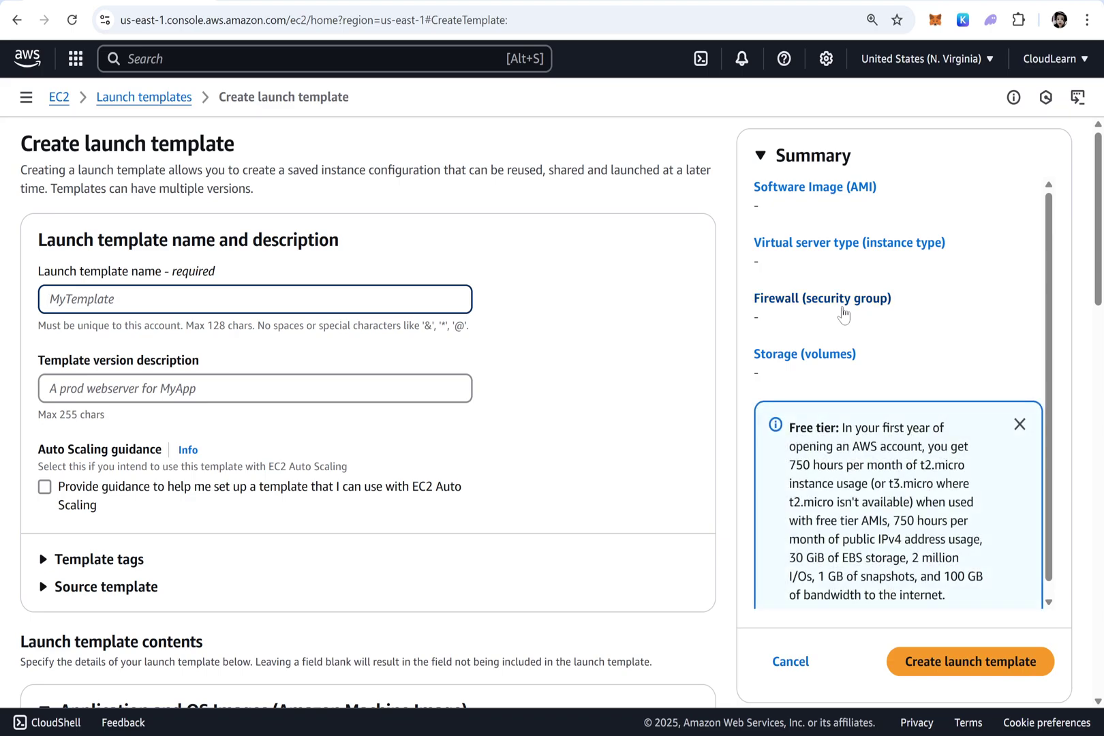
Name the template Mylaunchtemplate with description 'Version 1 of my Webapplication'
type("Mylaunchtemplate")
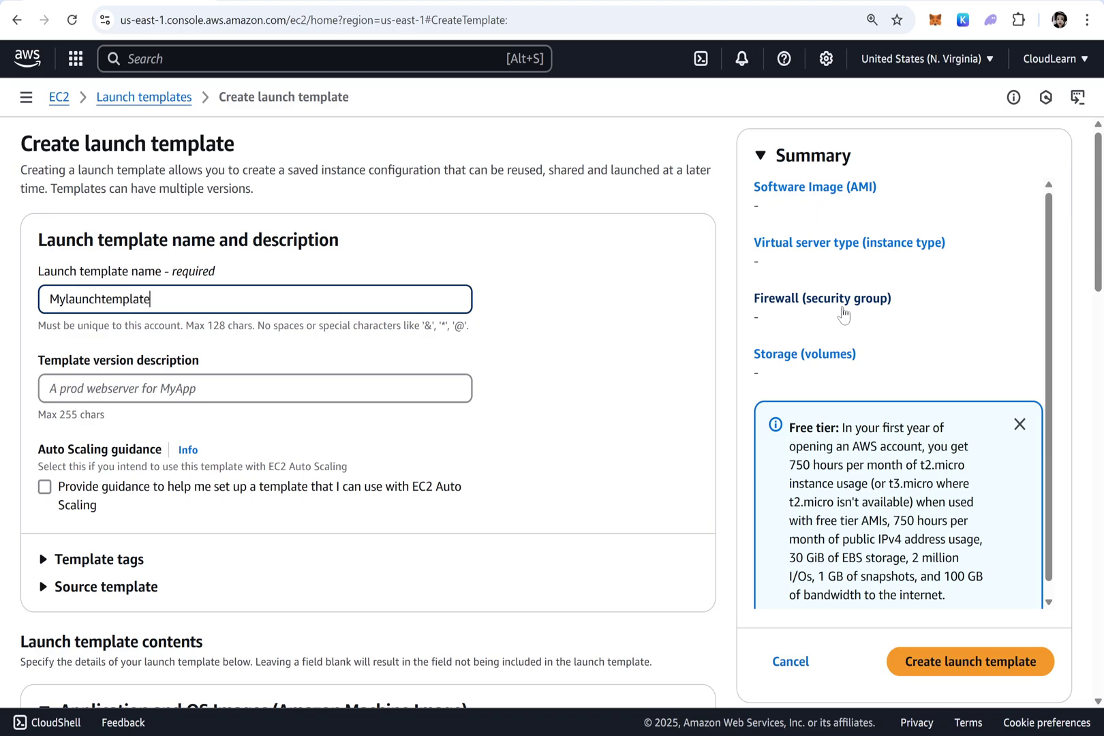
left_click(50, 388)
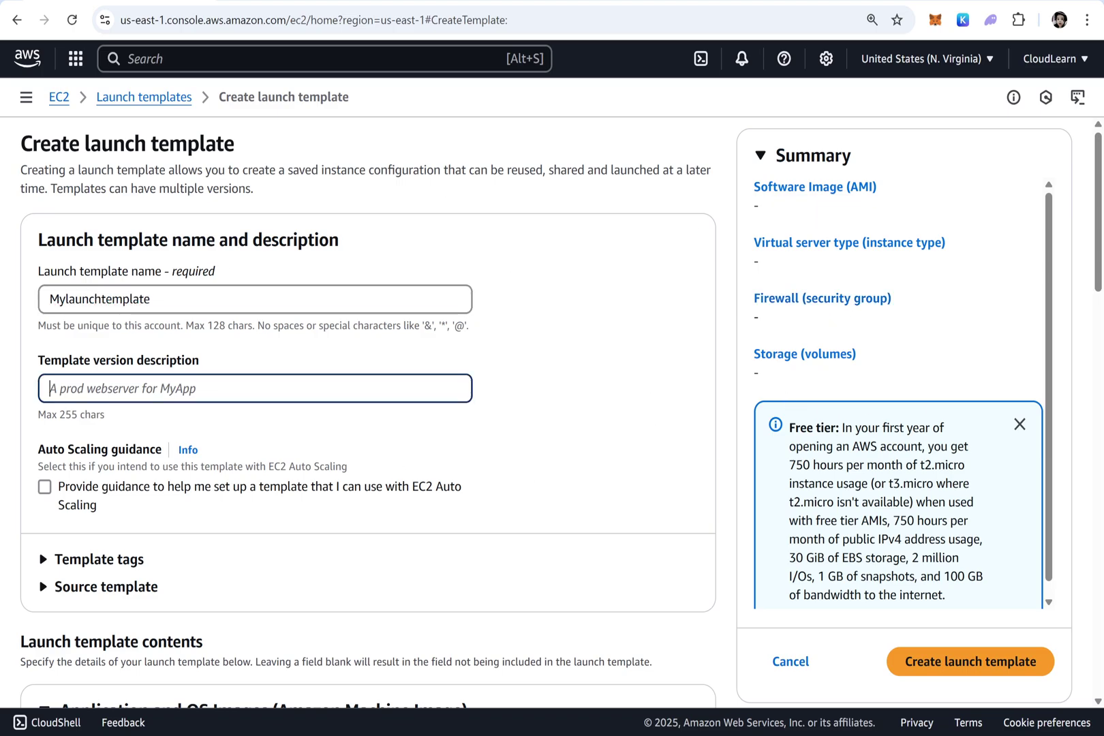
type("Version 1")
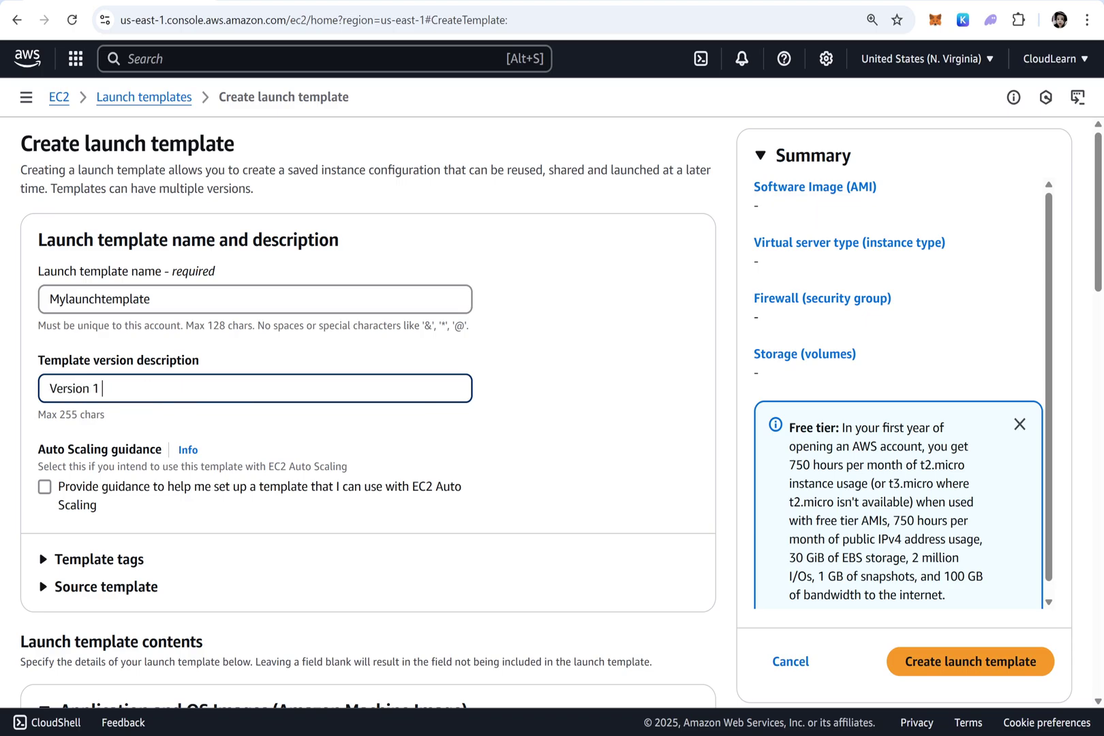
type(" of my Webapplicatio")
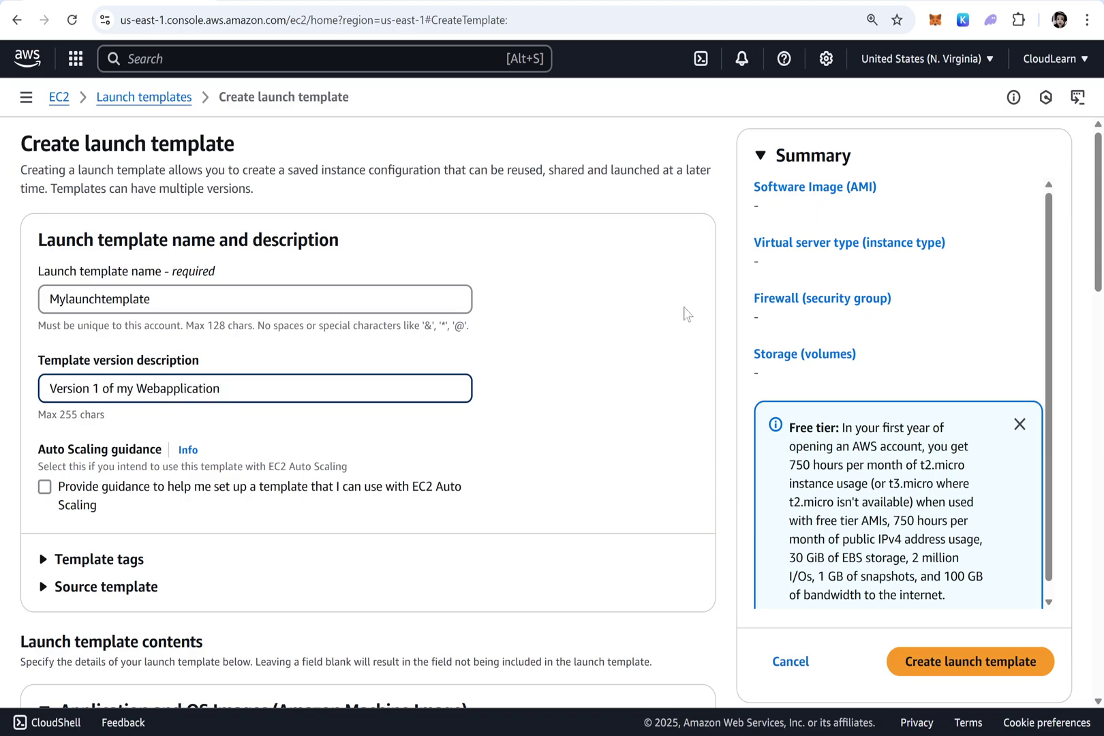
type("n")
Turn on Auto Scaling guidance and select the MyWEBAPP image under My AMIs
scroll(409, 327, "down", 3)
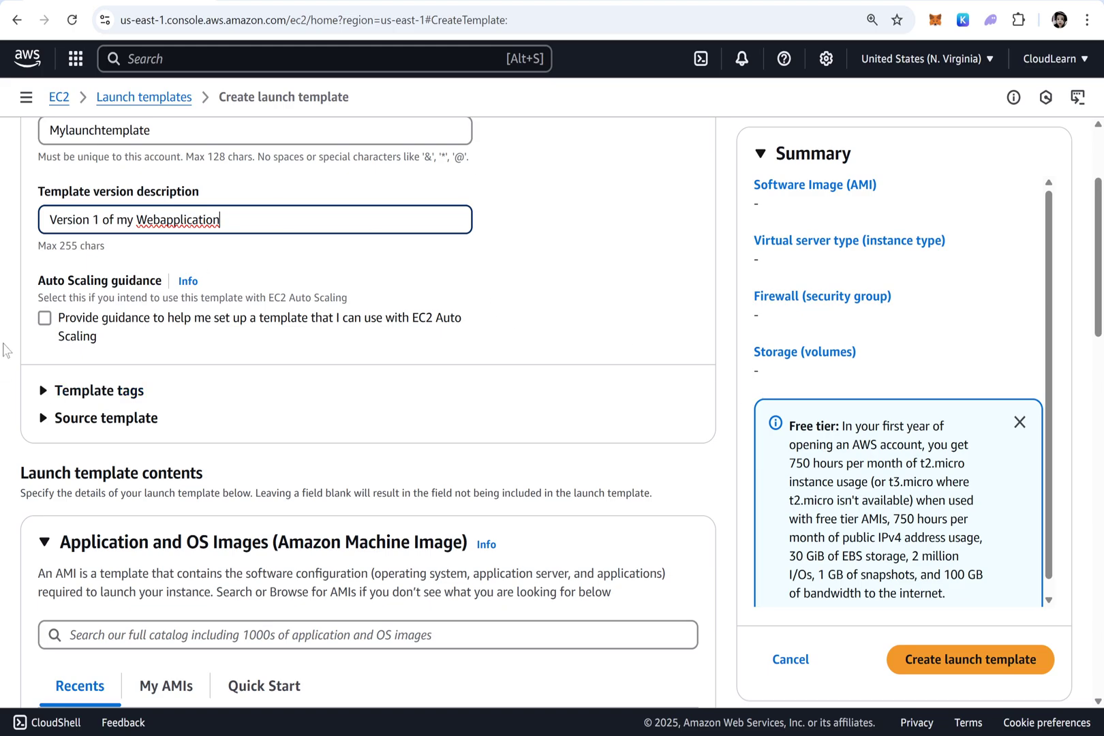
left_click(41, 325)
scroll(376, 293, "down", 3)
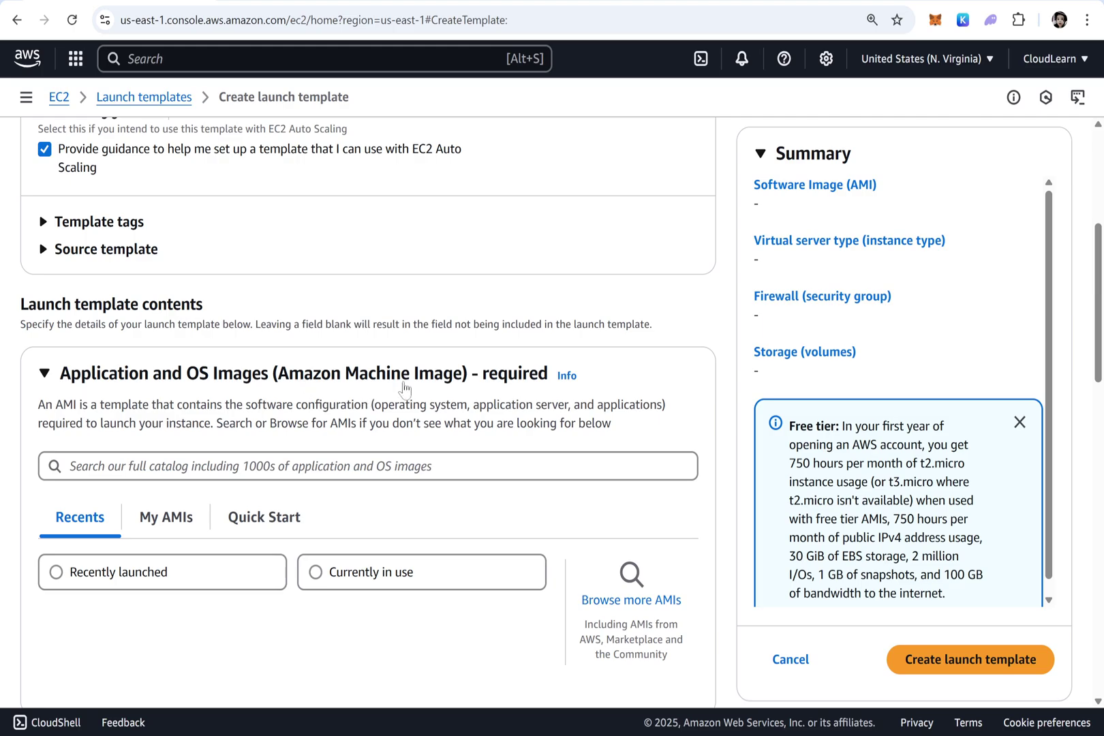
scroll(389, 295, "down", 3)
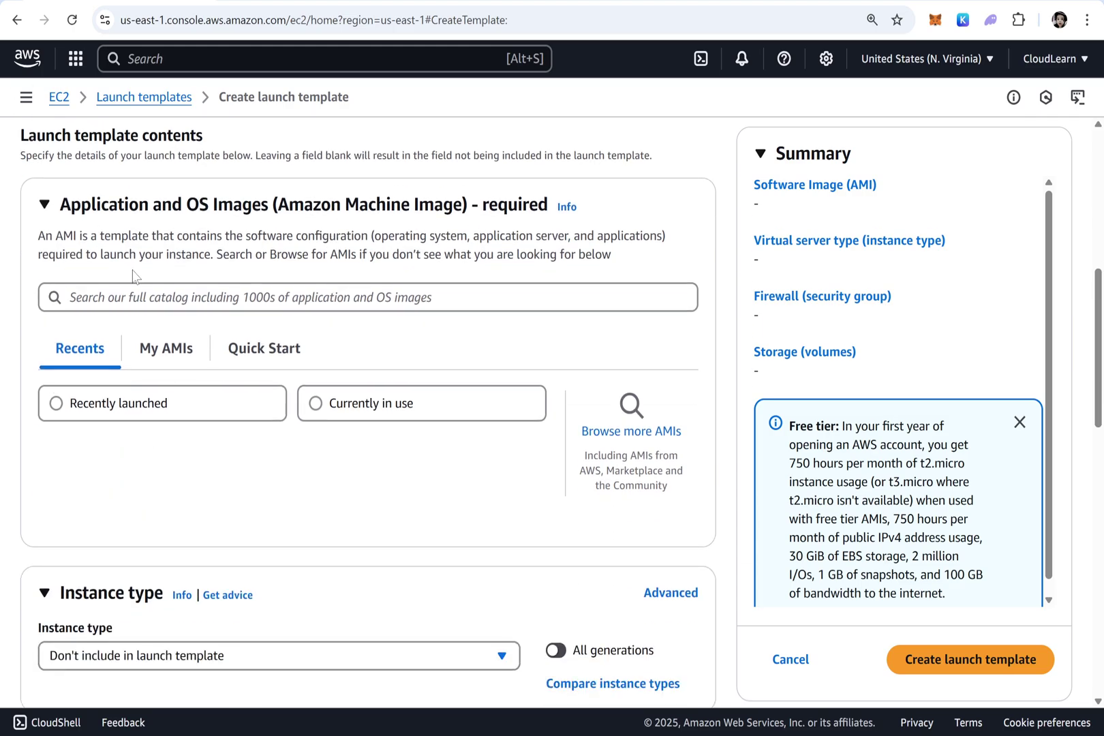
left_click(169, 351)
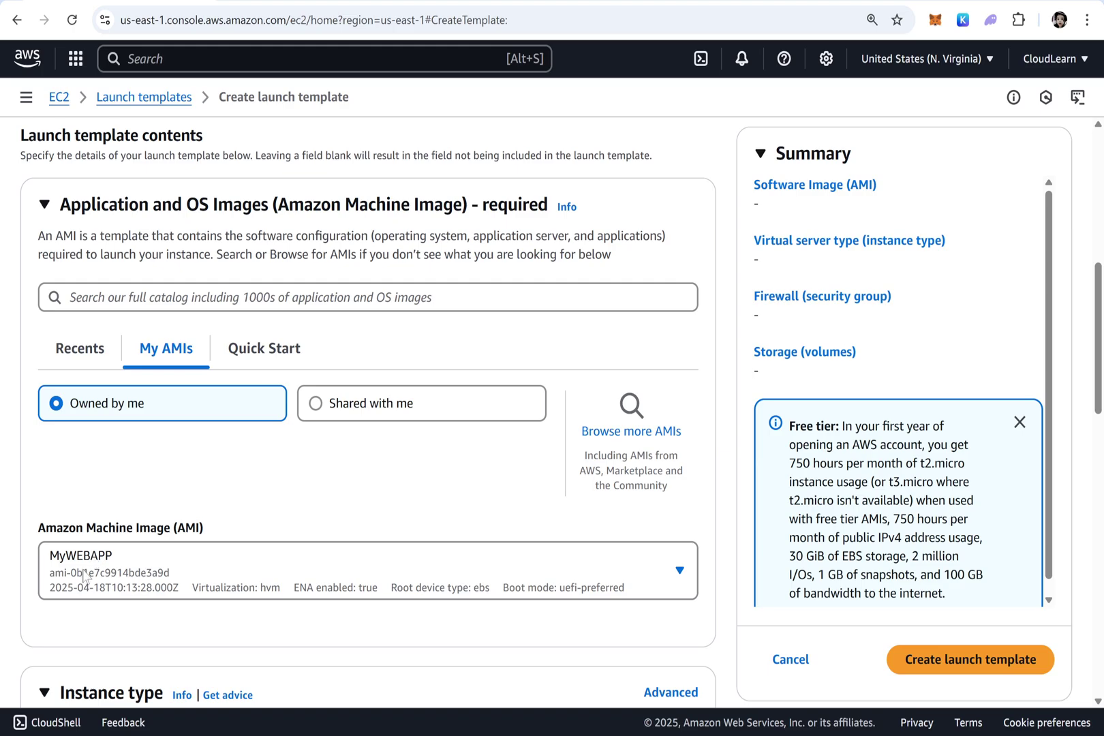
Set the instance type to t2.micro and the key pair to NVirginia
scroll(126, 501, "down", 5)
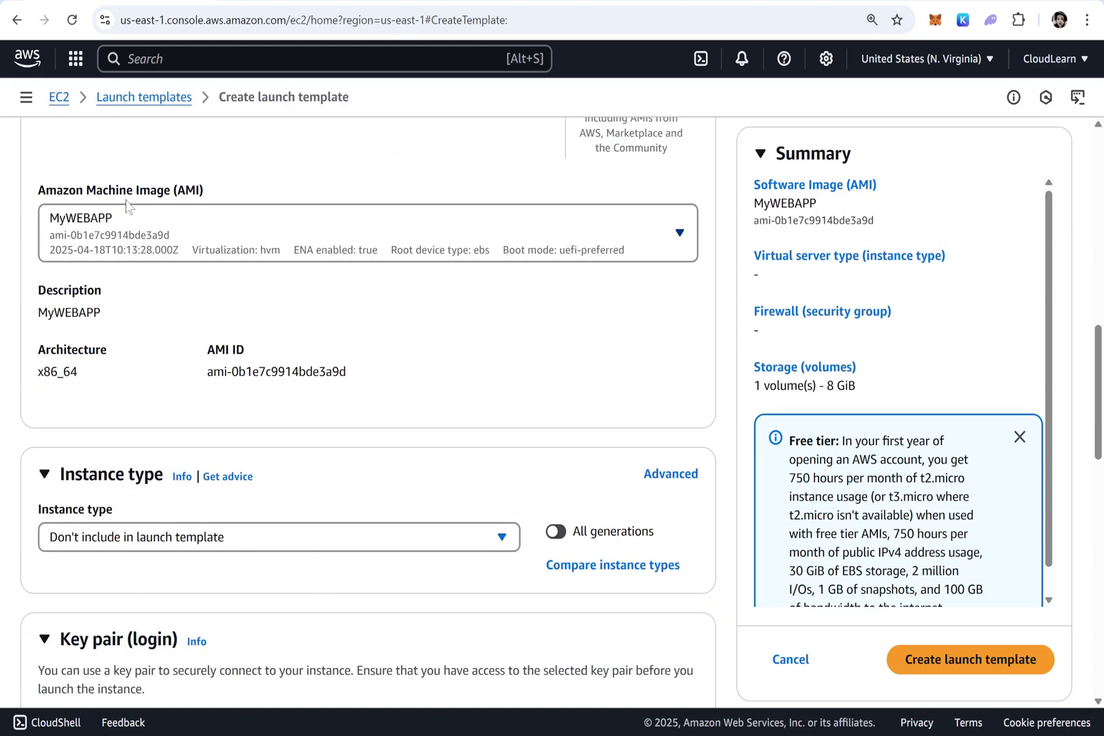
scroll(138, 359, "down", 4)
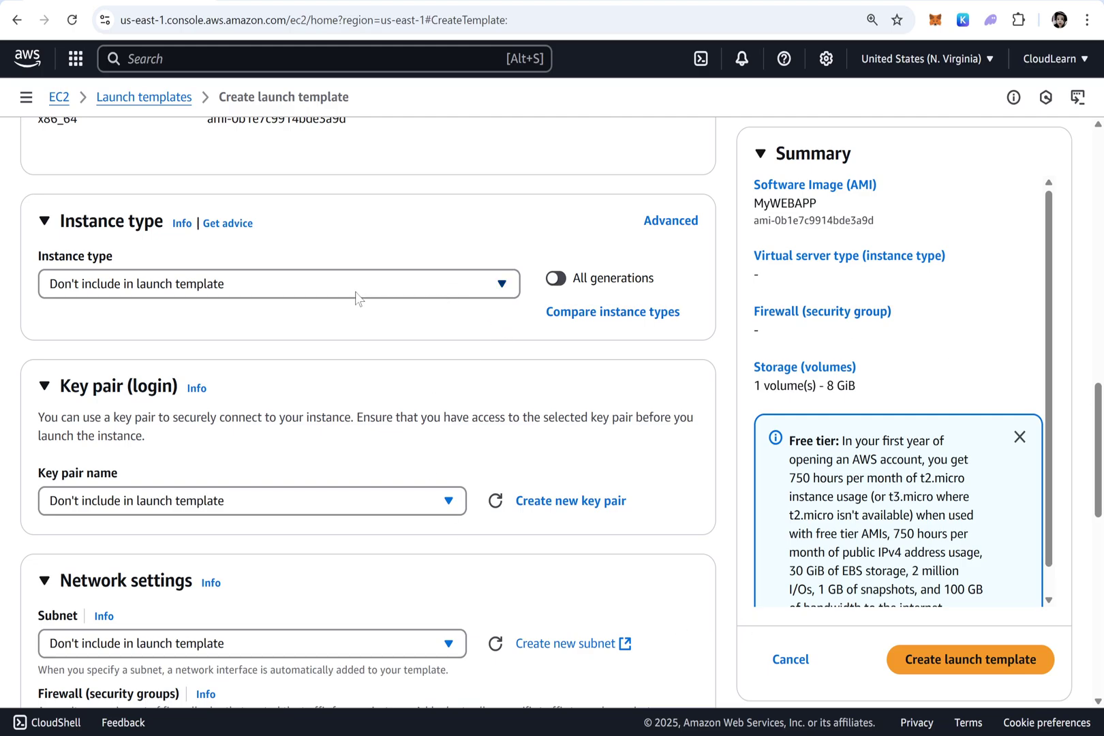
left_click(401, 293)
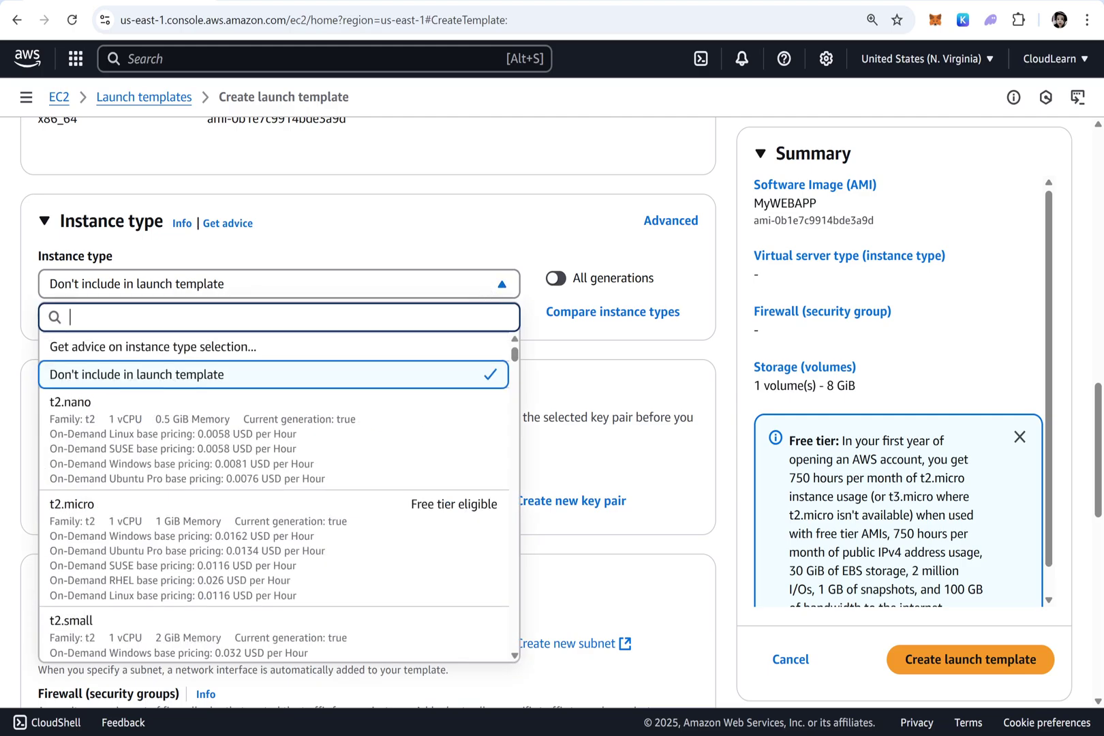
left_click(230, 554)
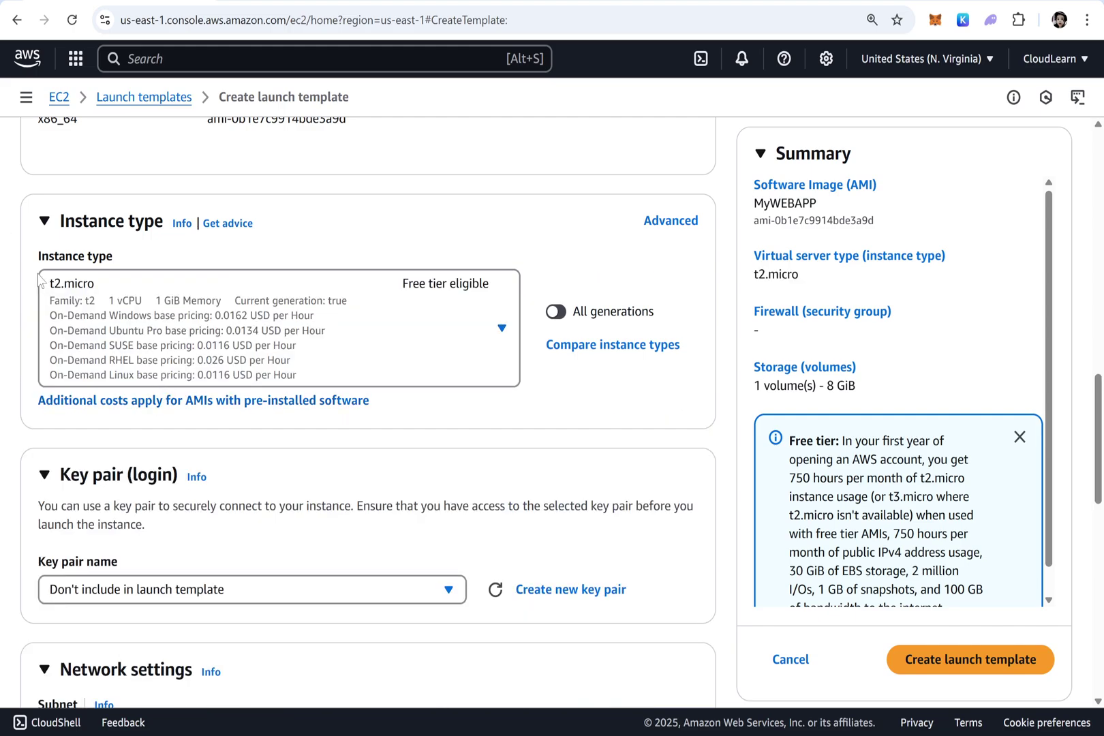
scroll(213, 436, "down", 3)
left_click(176, 345)
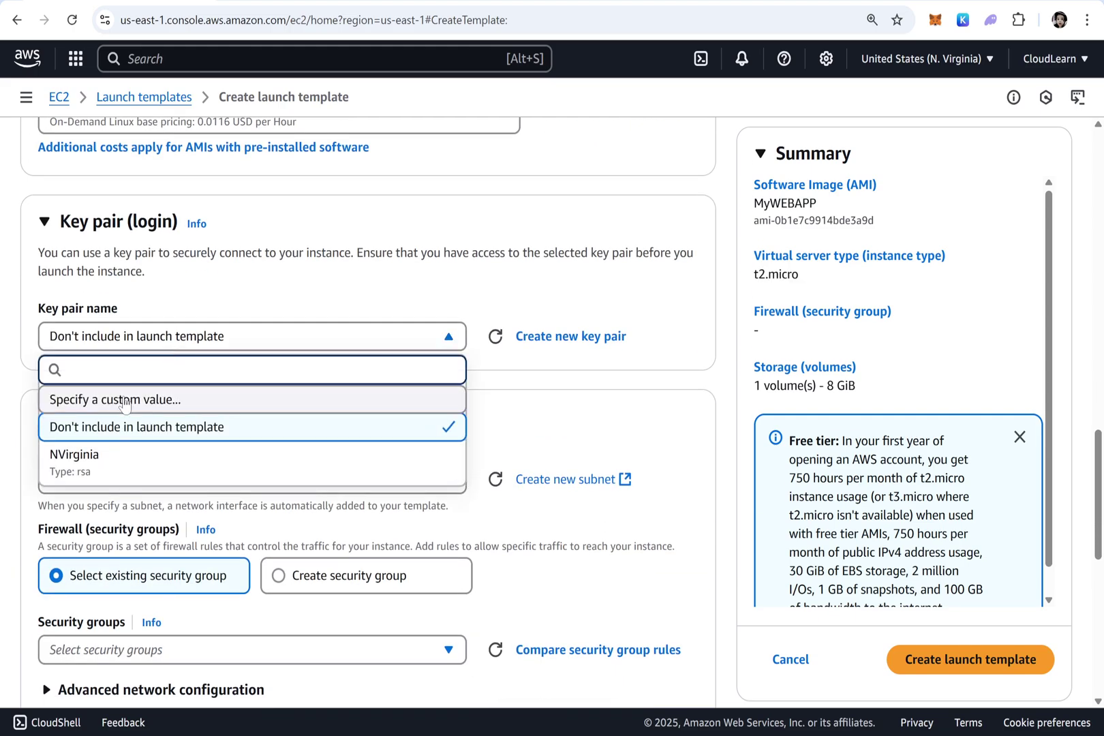
left_click(103, 469)
Use the existing Linux SSH HTTP HTTPS security group
scroll(246, 382, "down", 4)
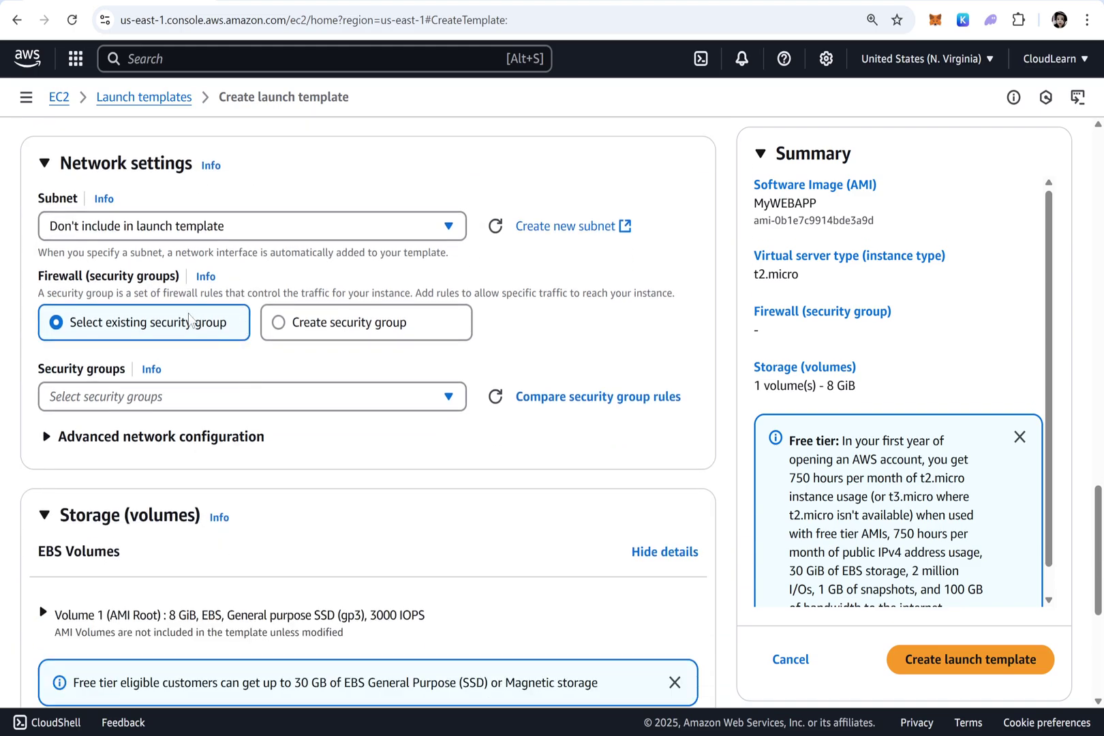
left_click(304, 333)
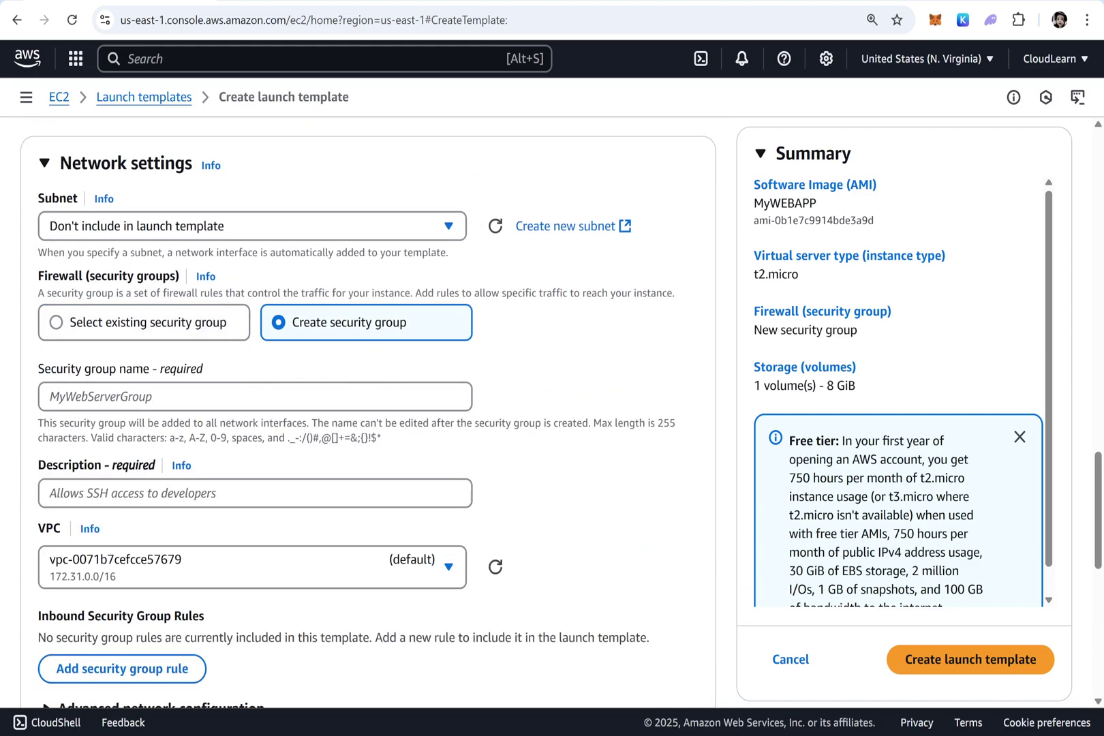
left_click(133, 333)
left_click(181, 398)
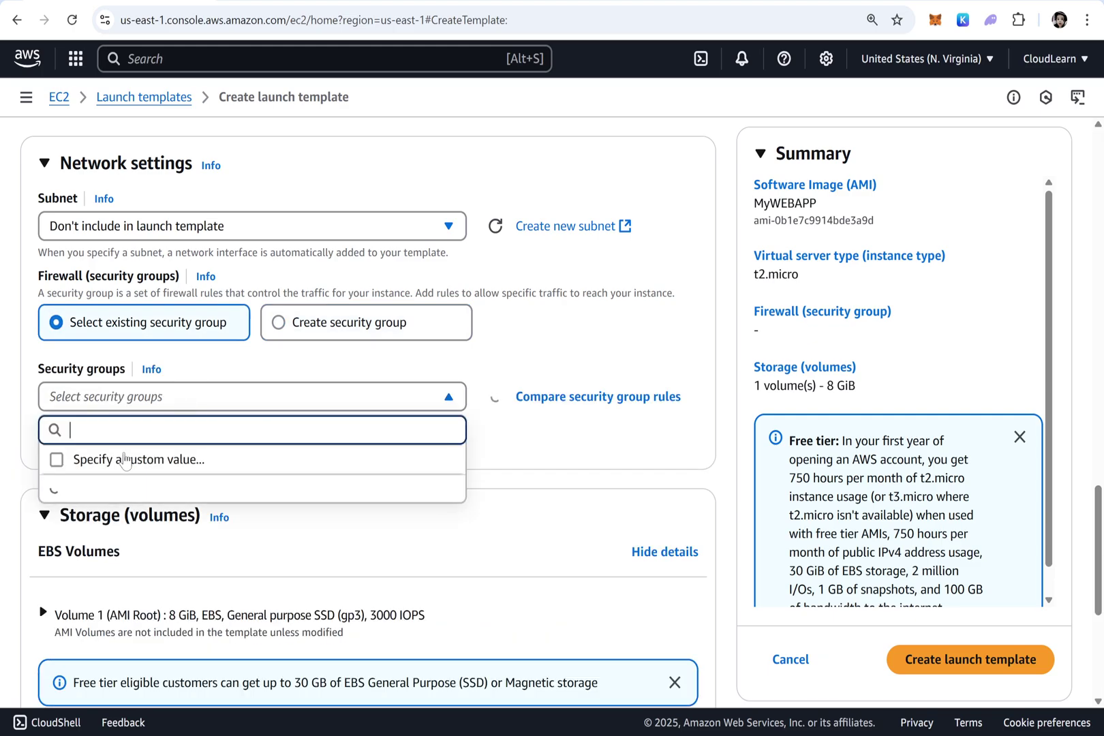
left_click(120, 578)
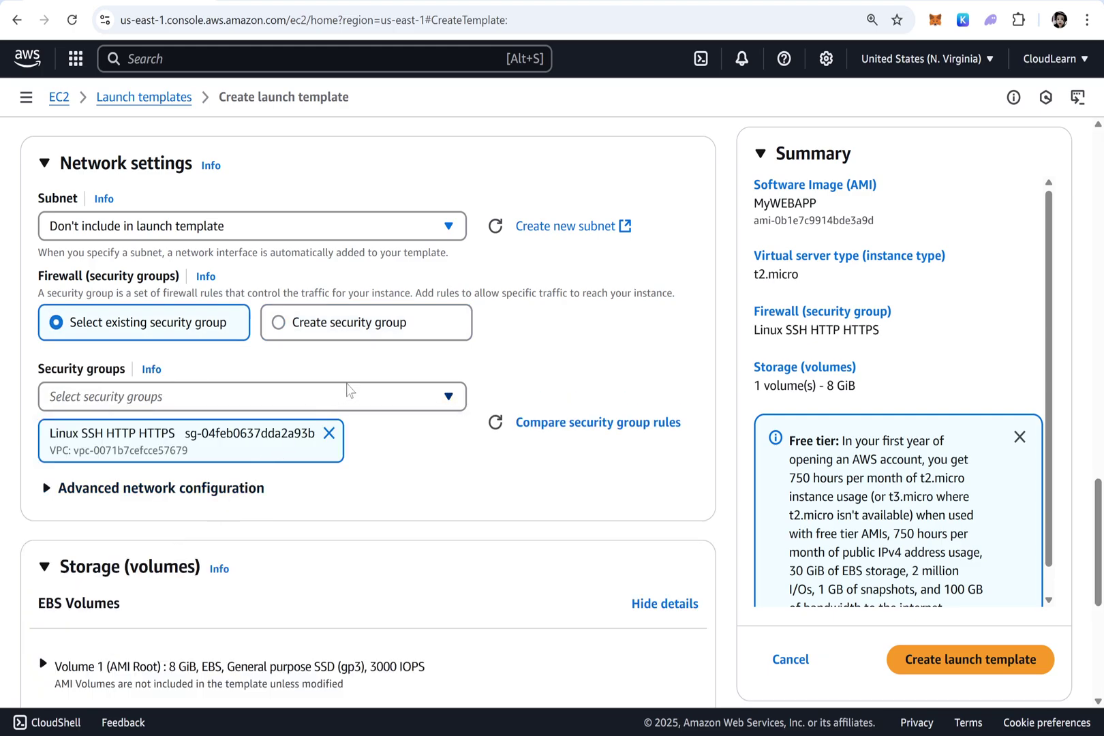
Check the Volume 1 storage settings and create the launch template
scroll(368, 382, "down", 4)
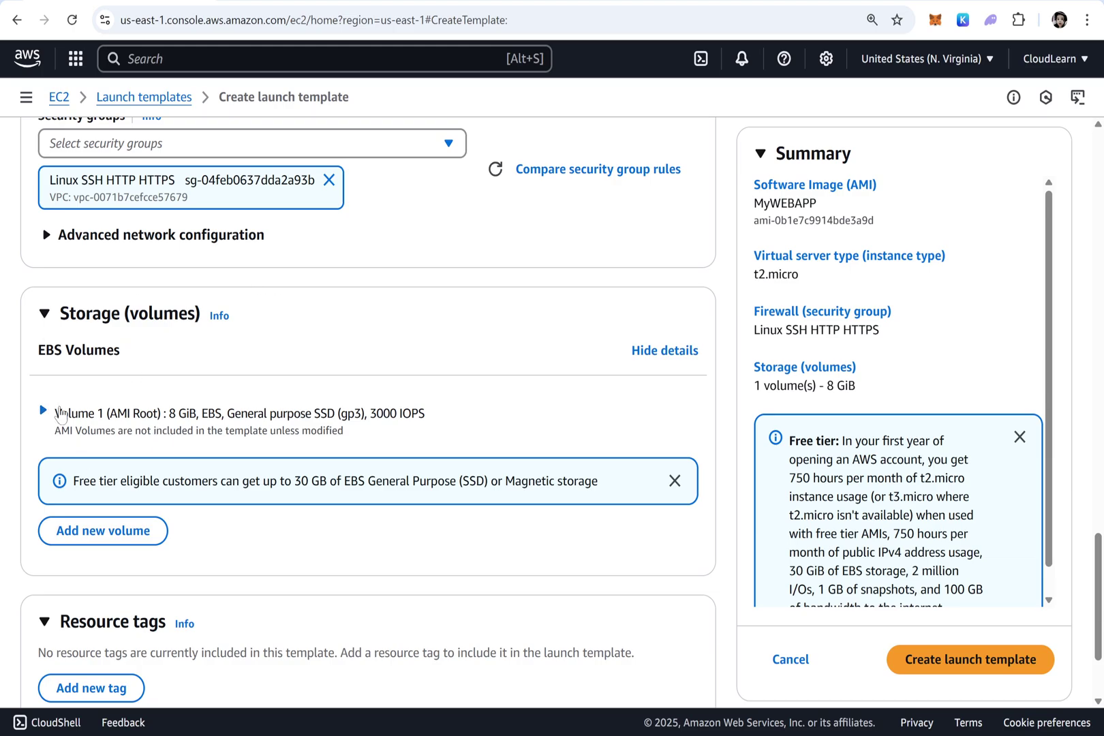
left_click(43, 411)
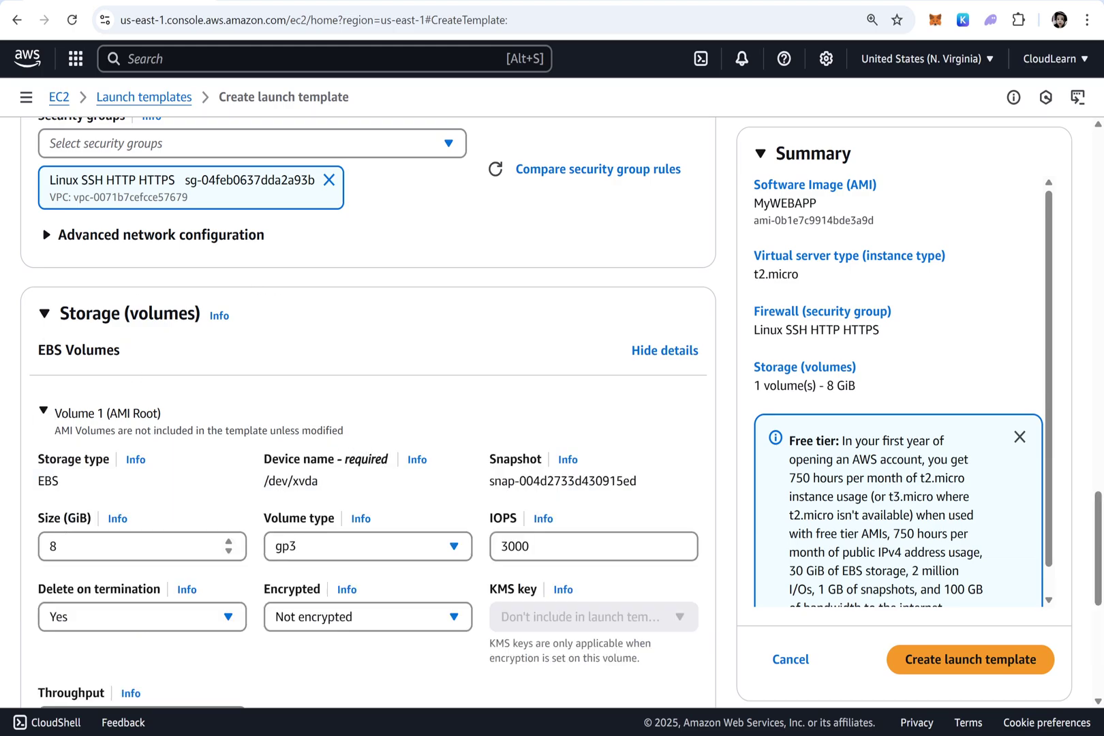
scroll(246, 453, "down", 4)
scroll(216, 379, "down", 3)
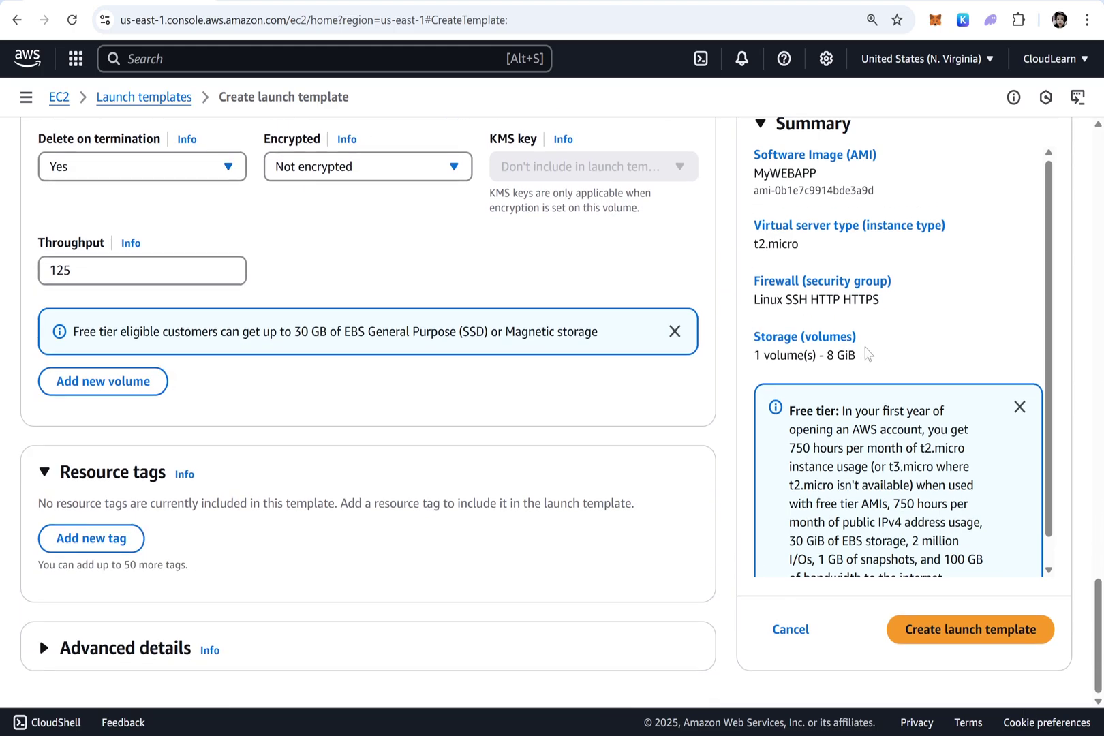
left_click(977, 631)
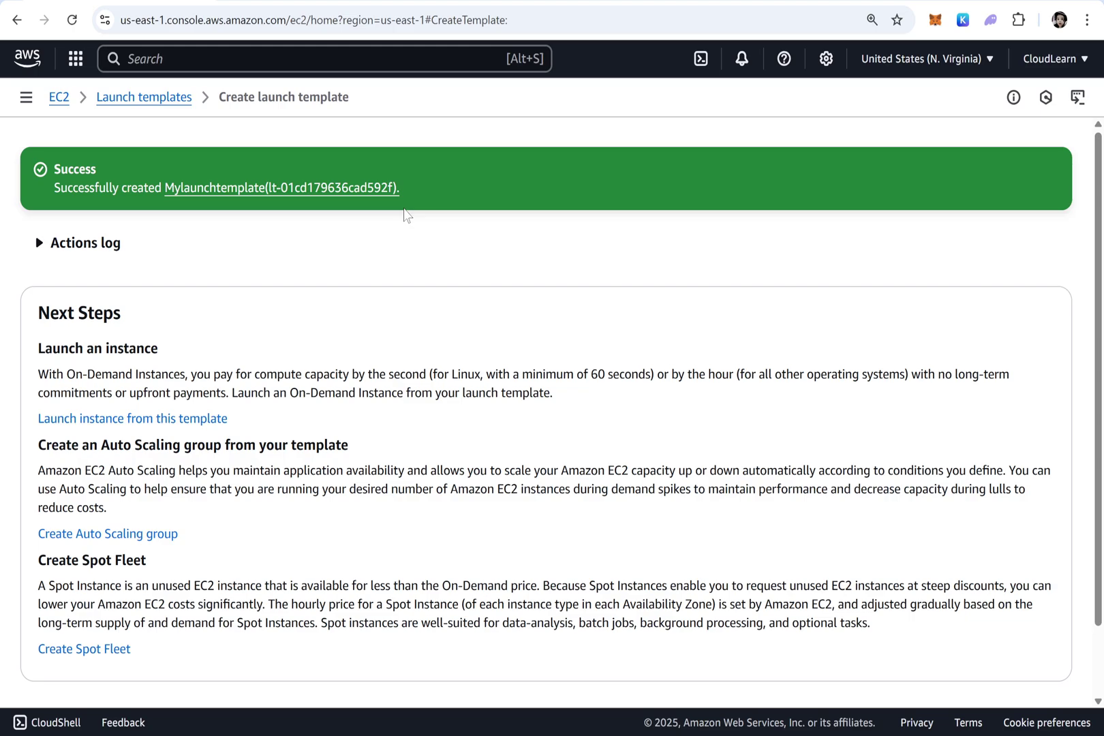
Review the Launch Templates list showing Mylaunchtemplate with default and latest version 1
scroll(697, 300, "down", 2)
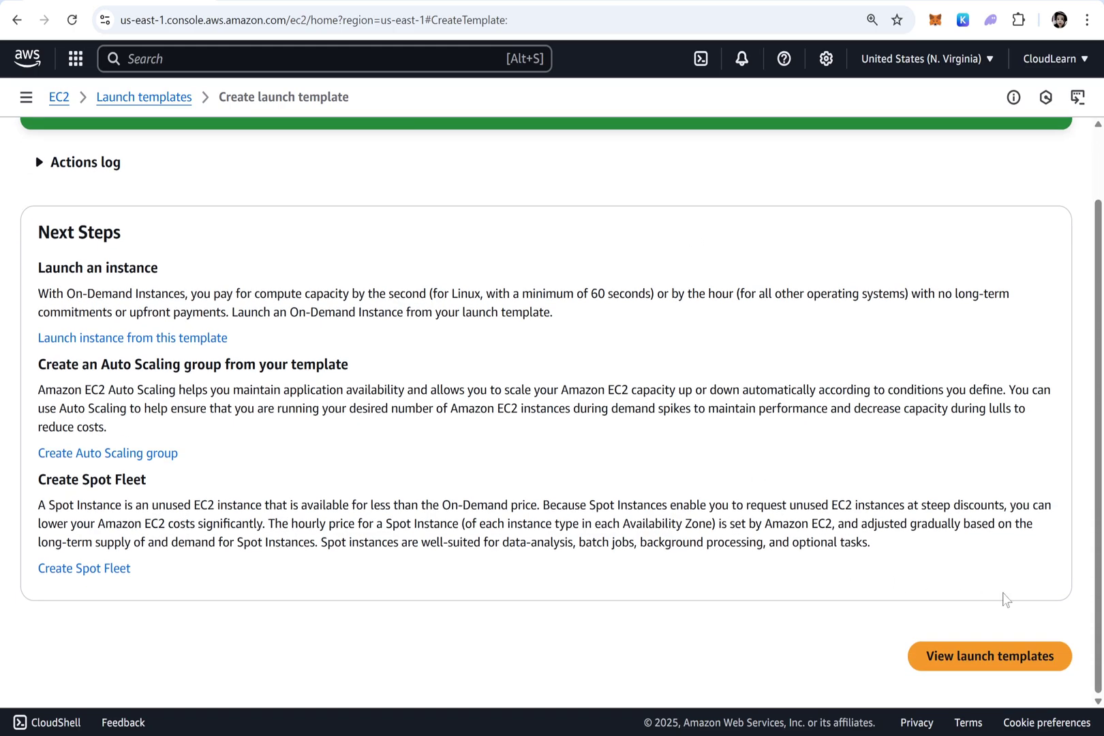
left_click(998, 669)
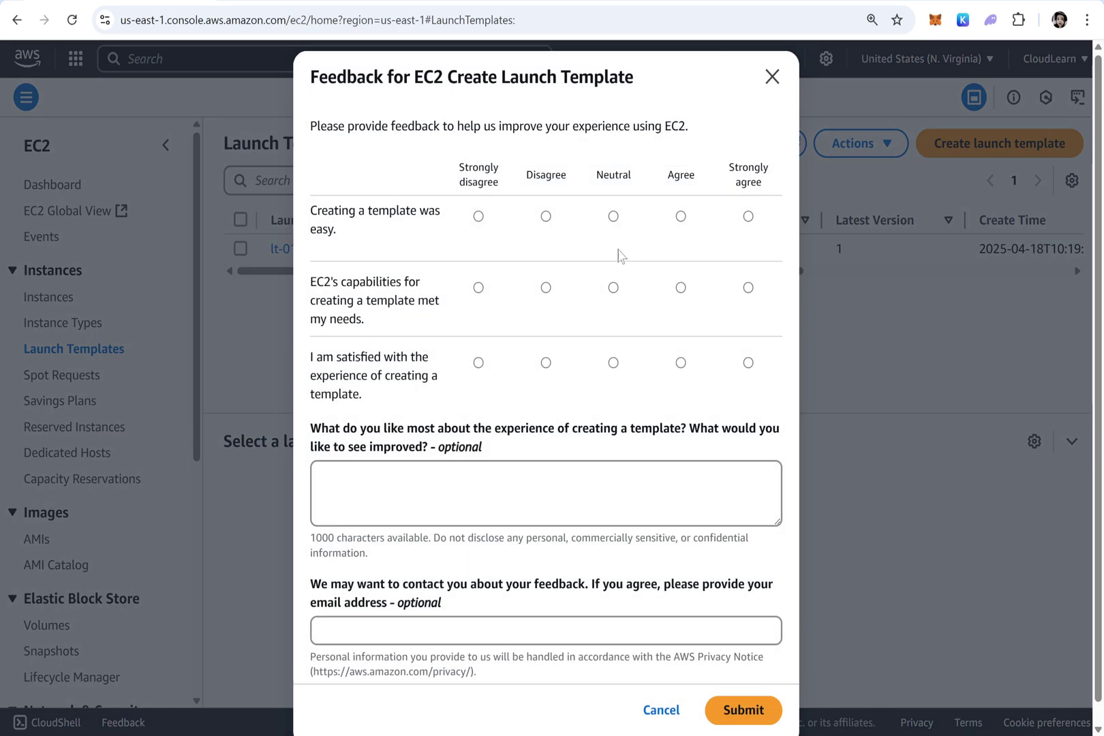
left_click(772, 76)
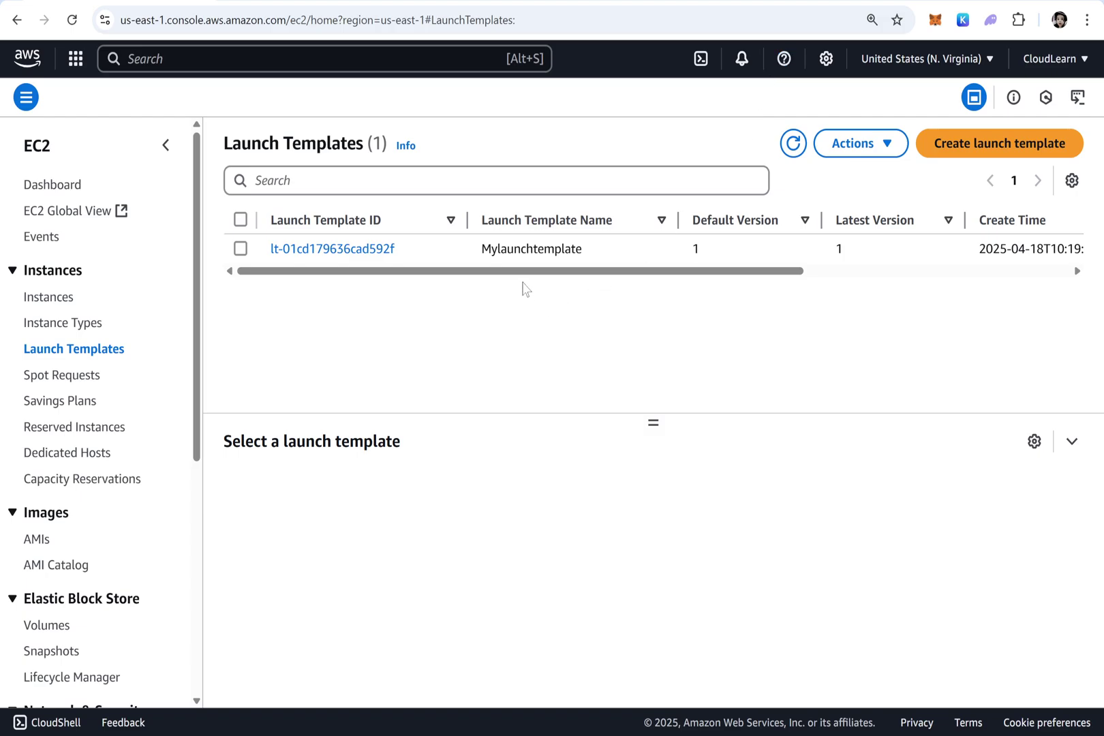
left_click_drag(533, 272, 922, 271)
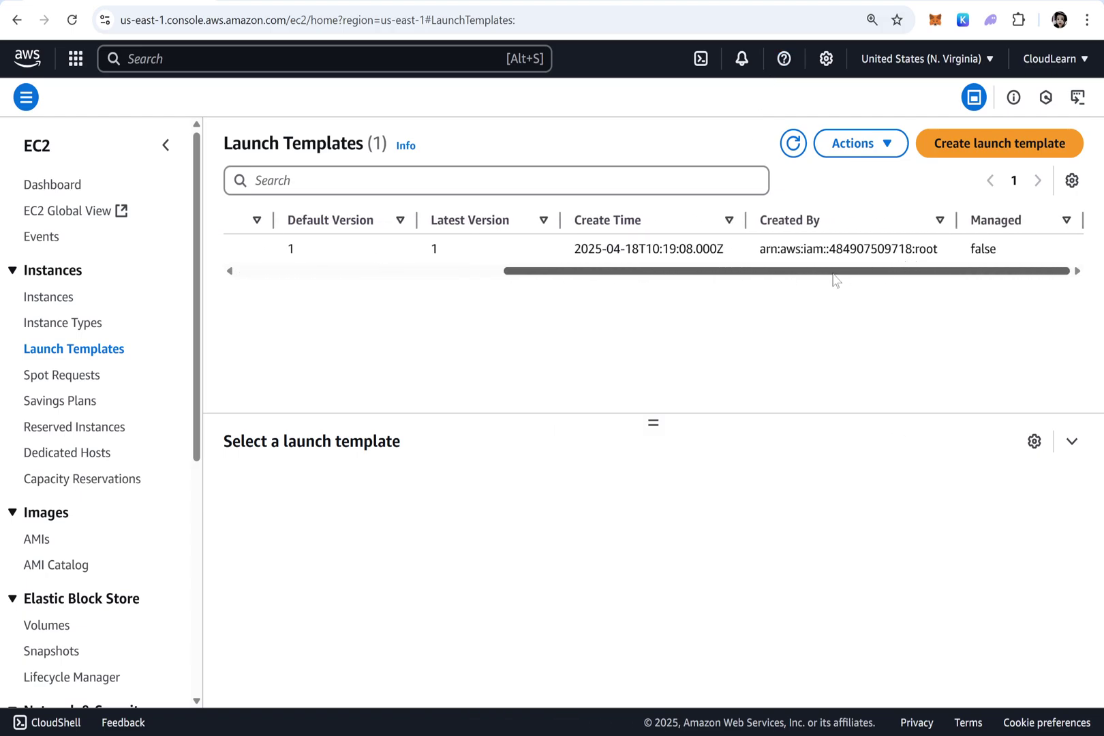
left_click_drag(836, 275, 229, 274)
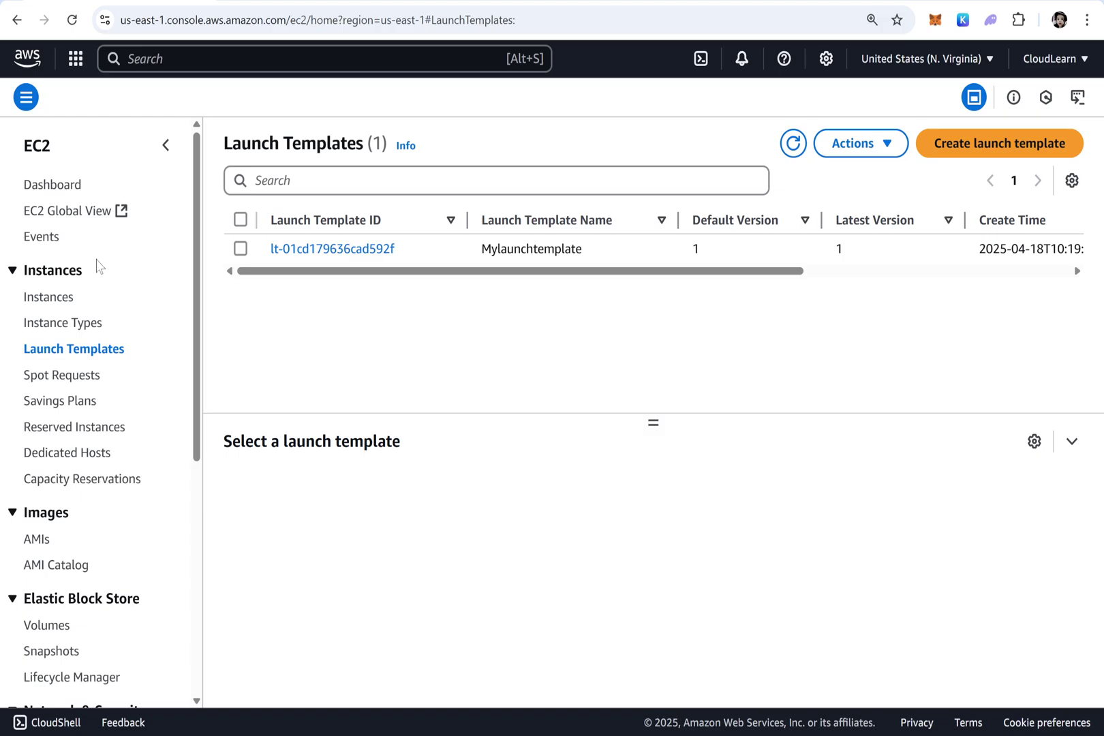
scroll(101, 269, "down", 5)
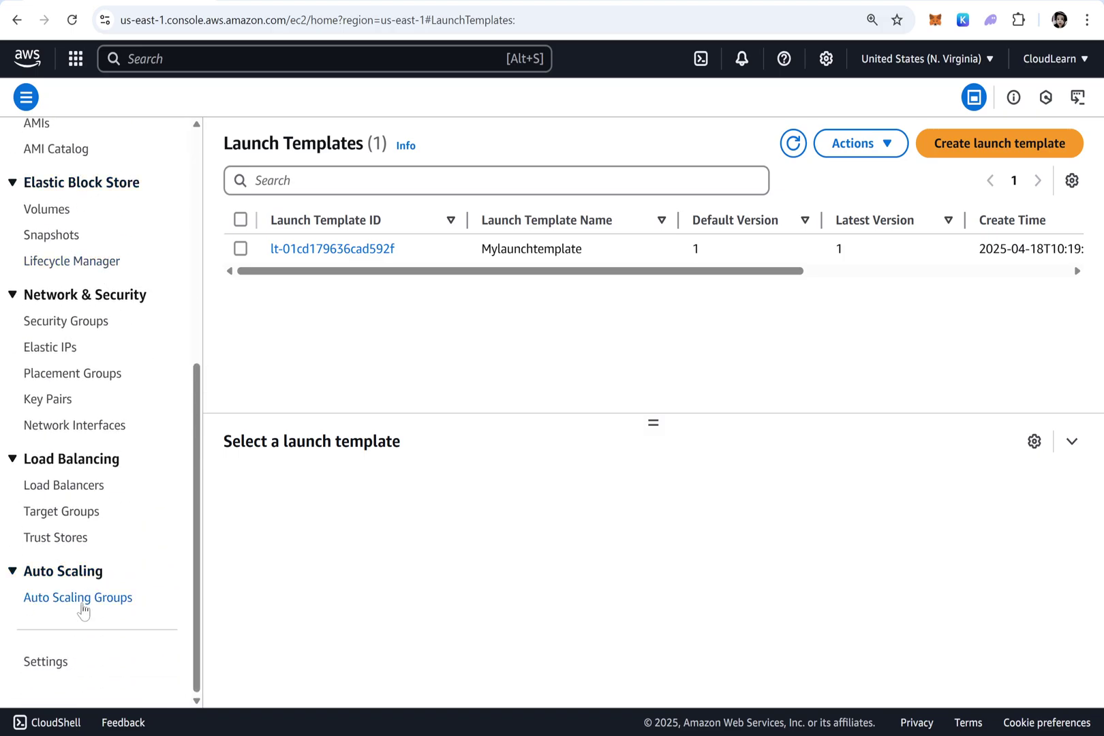
left_click(98, 601)
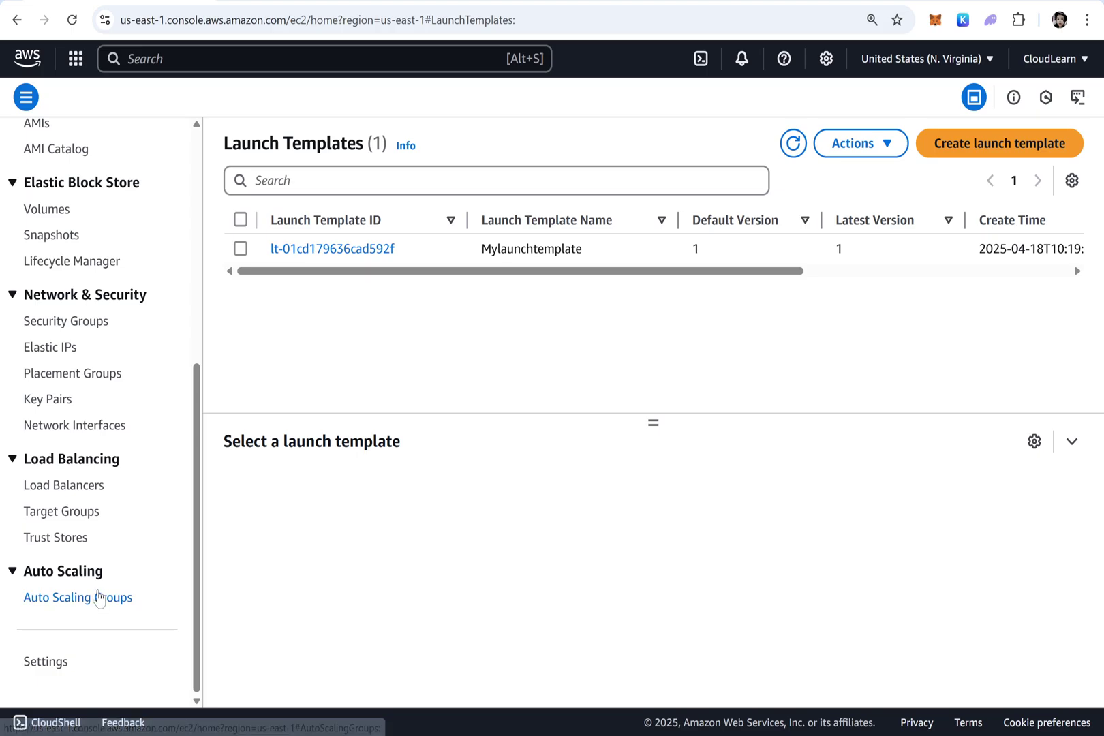
Open the EC2 Auto Scaling groups landing page and review its pricing note
left_click(97, 607)
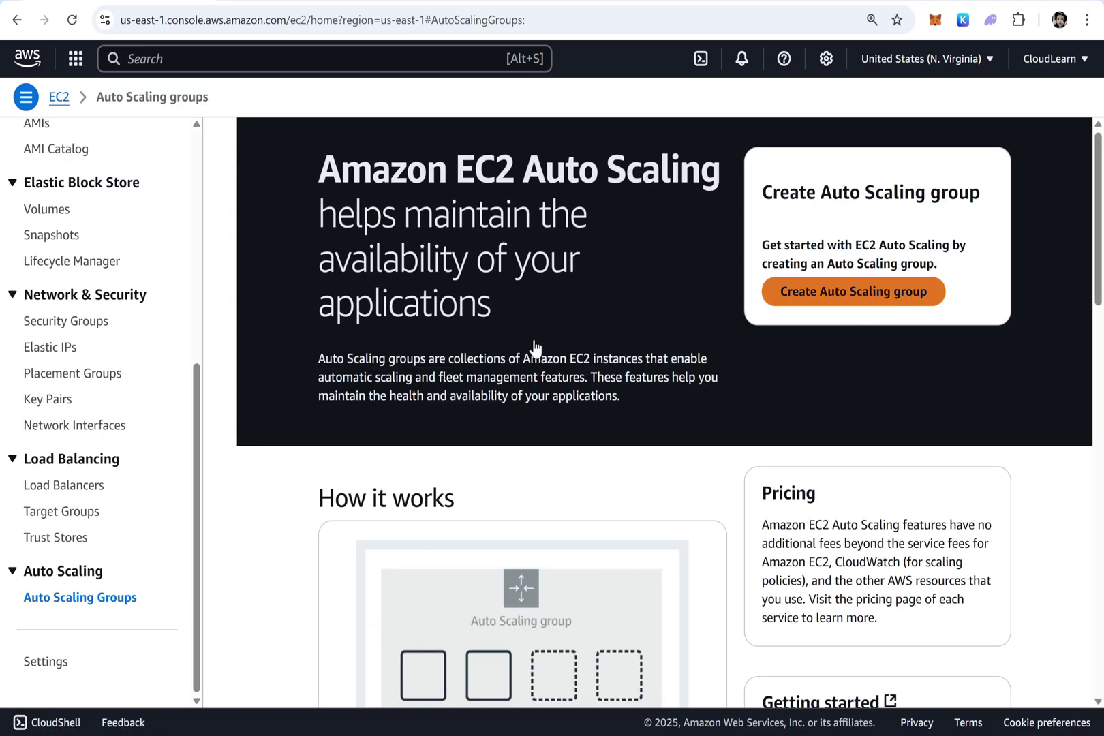
scroll(535, 350, "down", 4)
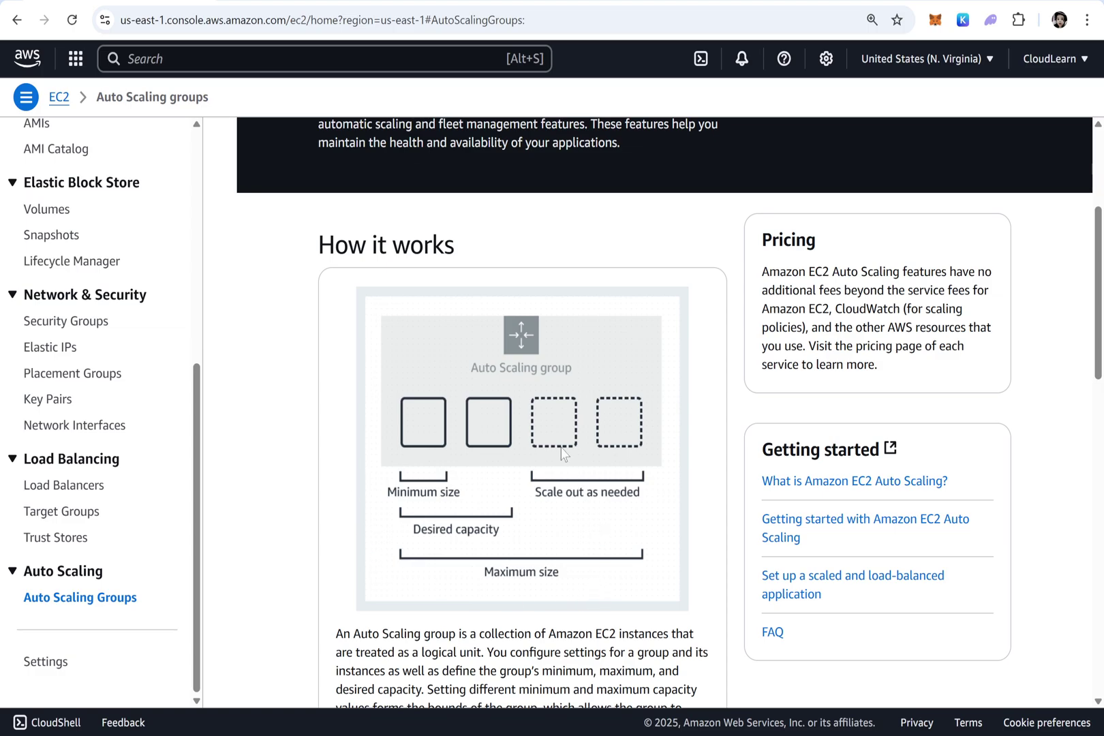
scroll(550, 417, "up", 4)
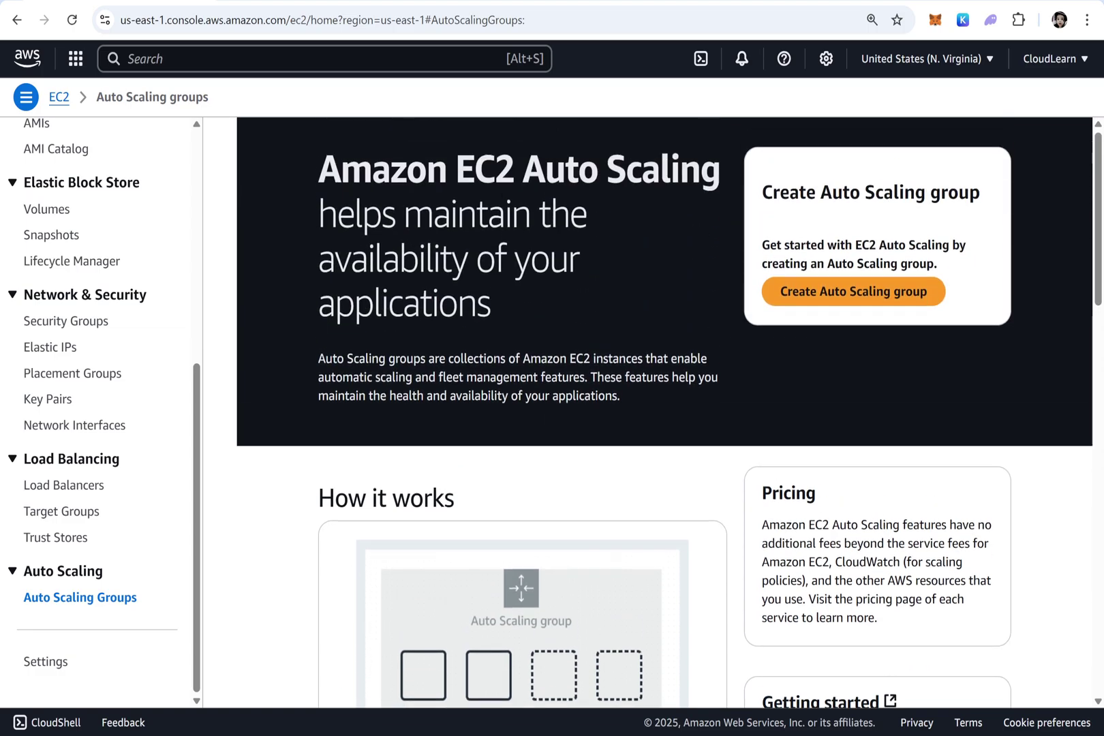
left_click_drag(832, 525, 850, 543)
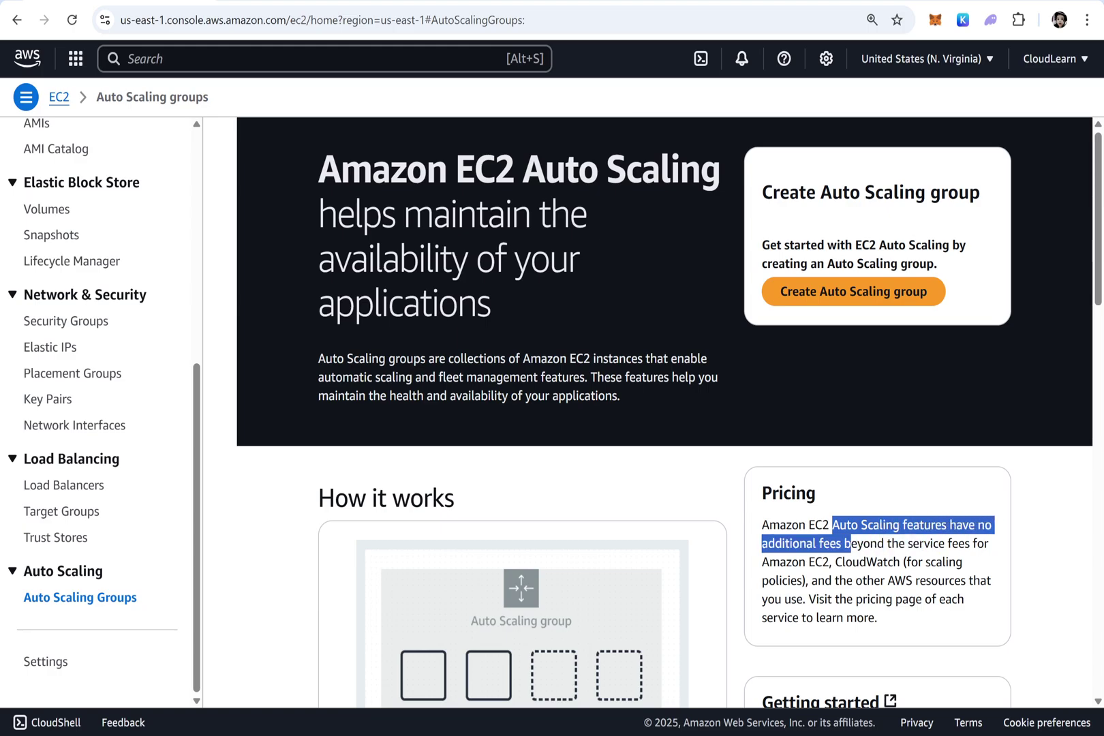
Name the new Auto Scaling group MyASG, base it on Mylaunchtemplate's Default version, and continue
left_click(846, 292)
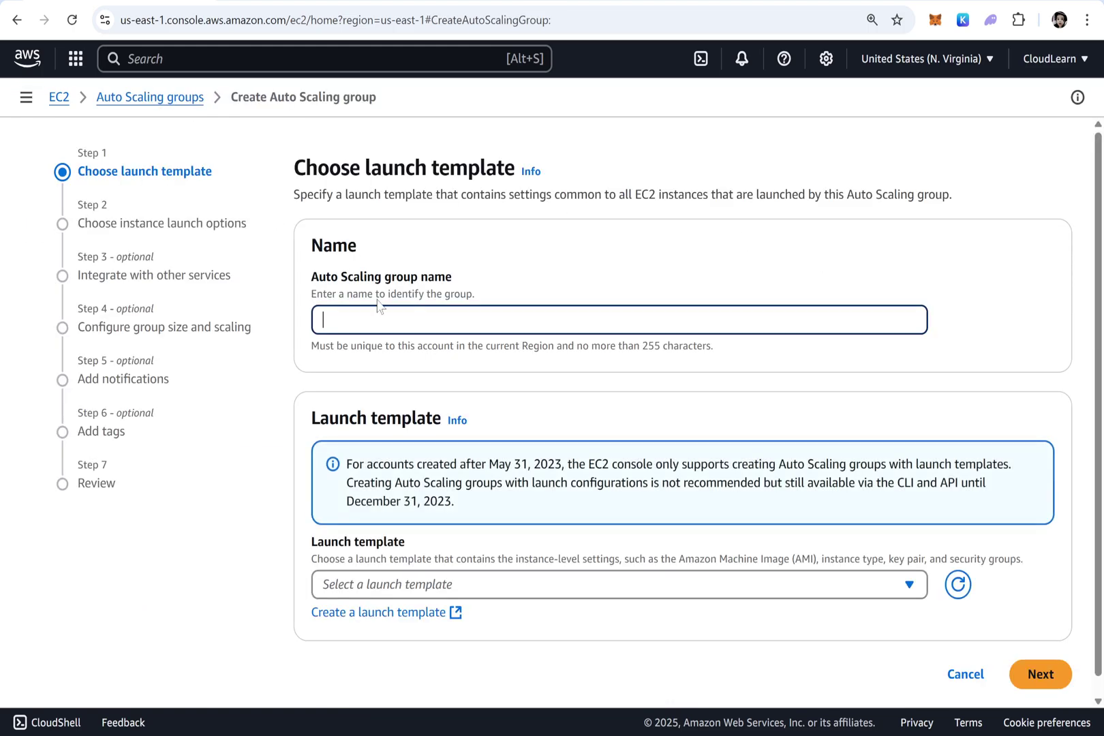
type("MyASG")
scroll(431, 438, "down", 1)
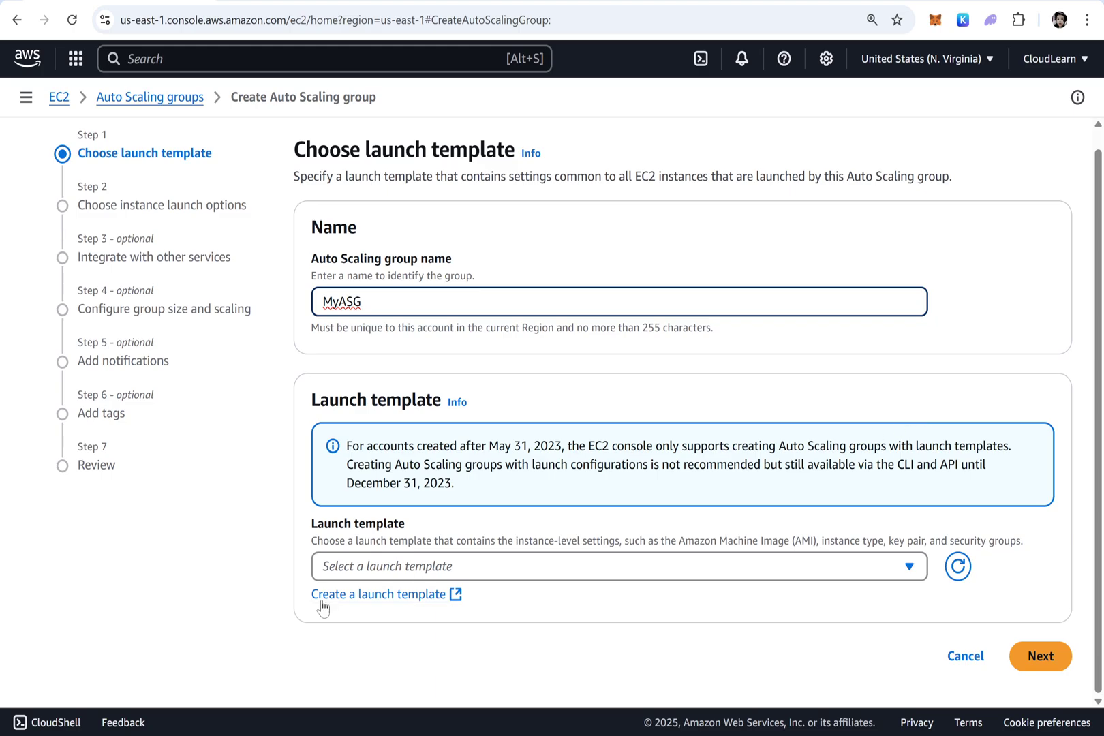
left_click(404, 569)
left_click(382, 629)
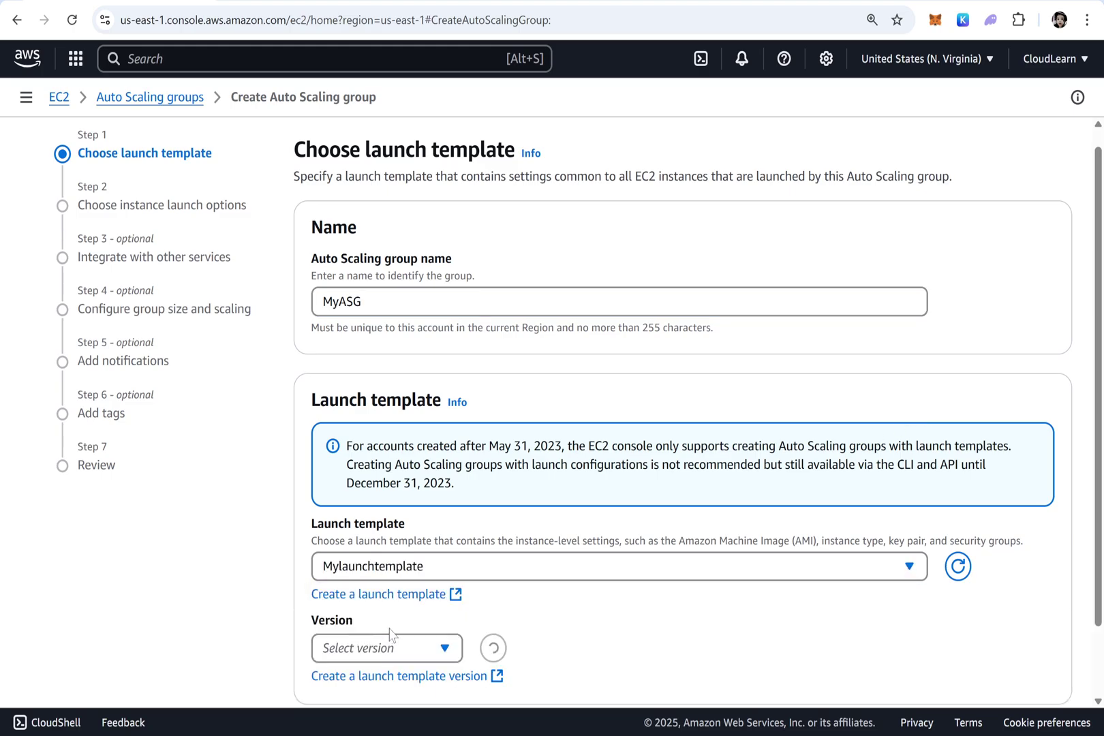
scroll(426, 516, "down", 5)
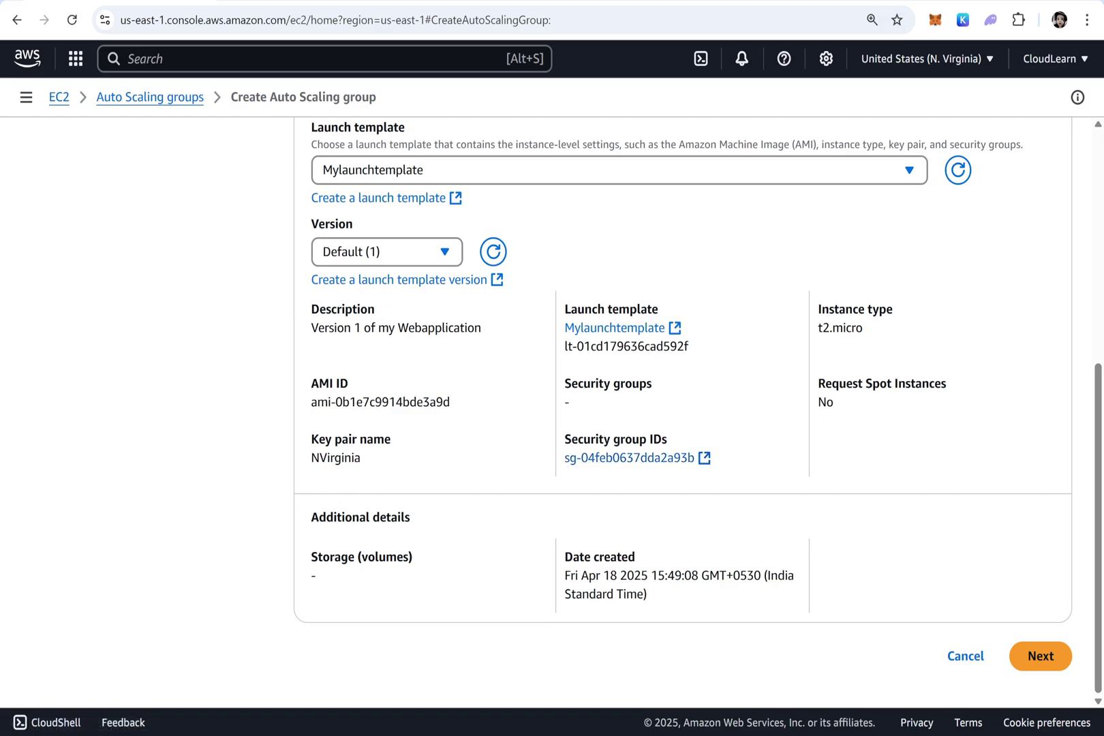
left_click(1052, 656)
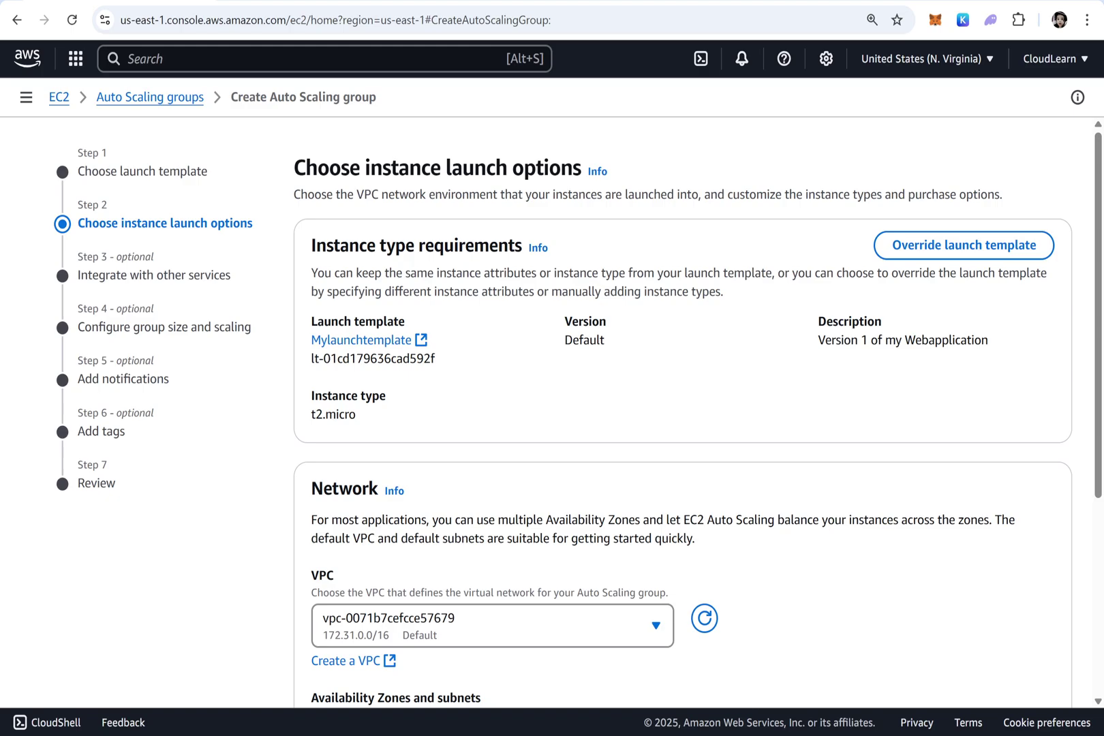
Keep the default VPC (172.31.0.0/16) for the Auto Scaling group
scroll(530, 509, "down", 4)
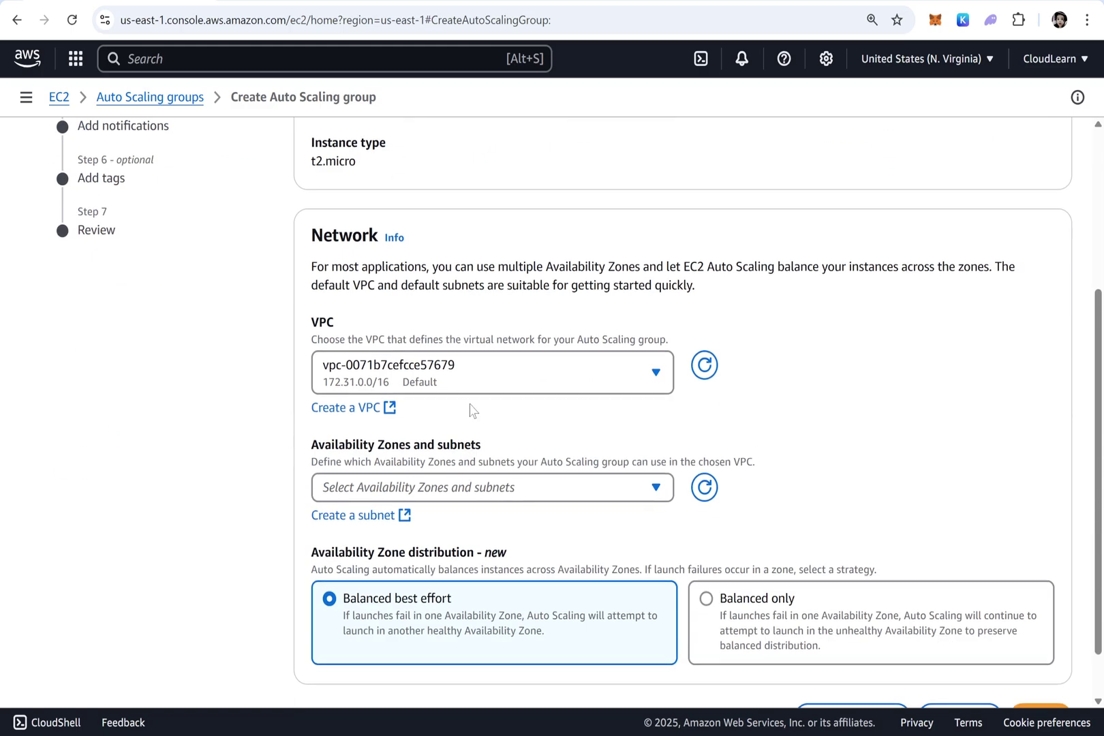
left_click(440, 371)
left_click(402, 455)
scroll(468, 367, "down", 1)
Select subnets us-east-1a through us-east-1f and continue to service integration
left_click(446, 430)
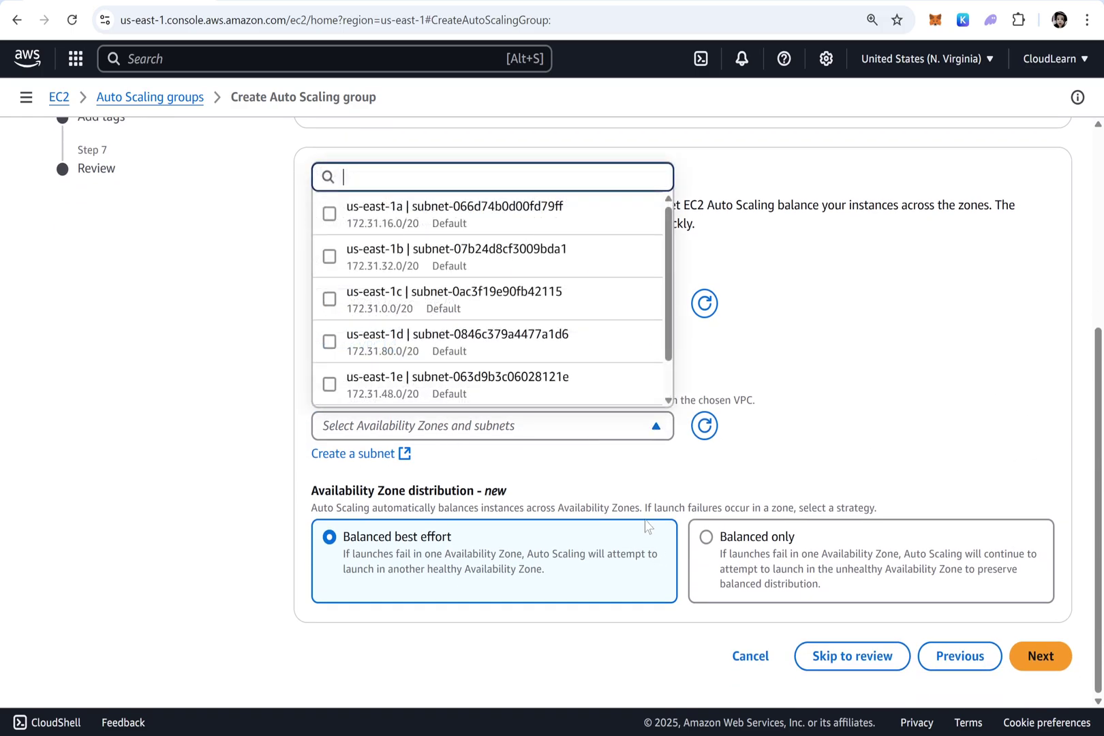
left_click(569, 215)
left_click(563, 257)
left_click(558, 300)
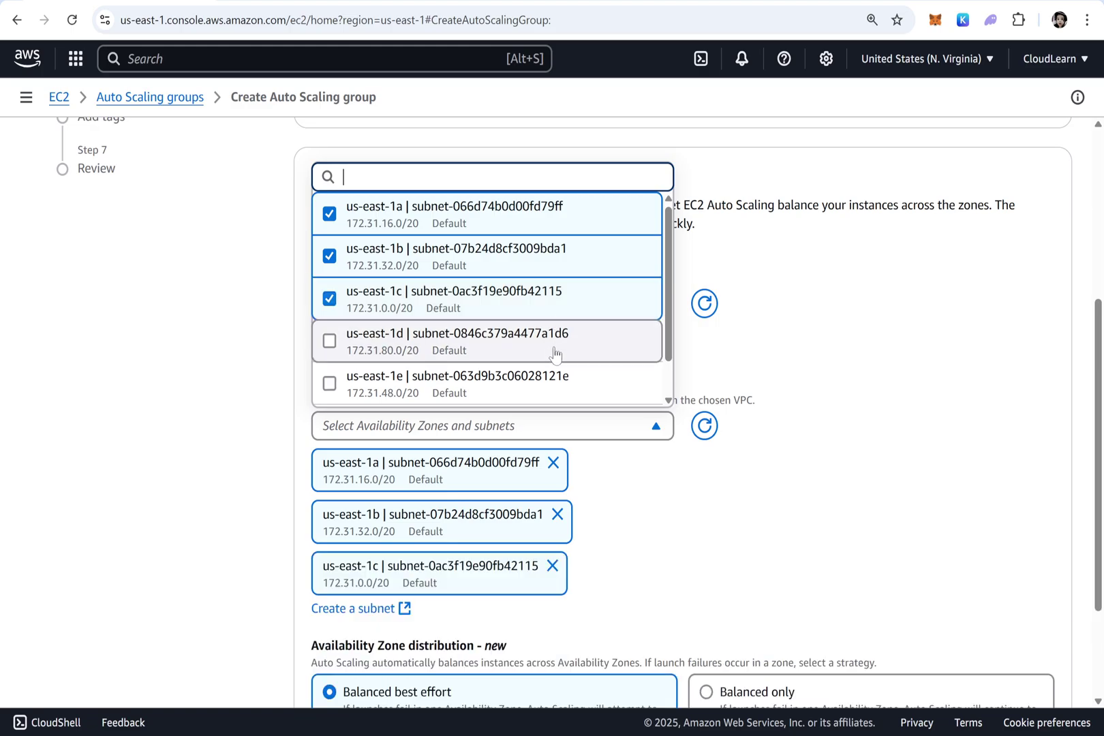
left_click(552, 342)
left_click(545, 383)
left_click(581, 385)
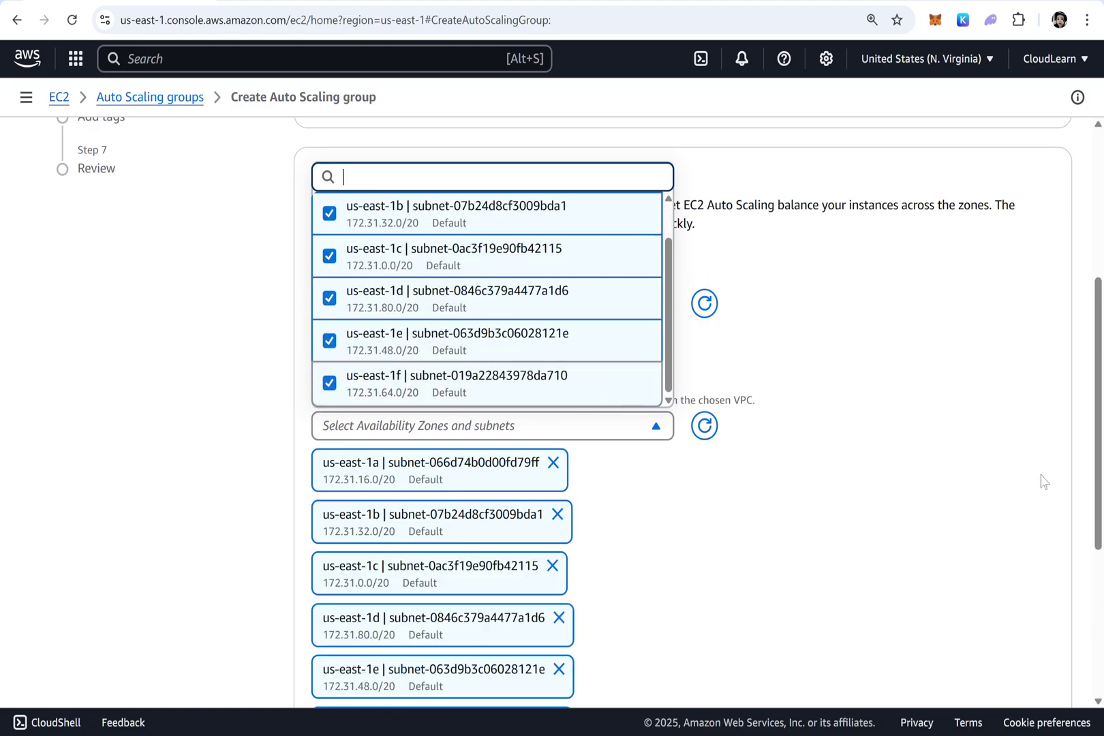
left_click(1048, 478)
scroll(559, 453, "down", 4)
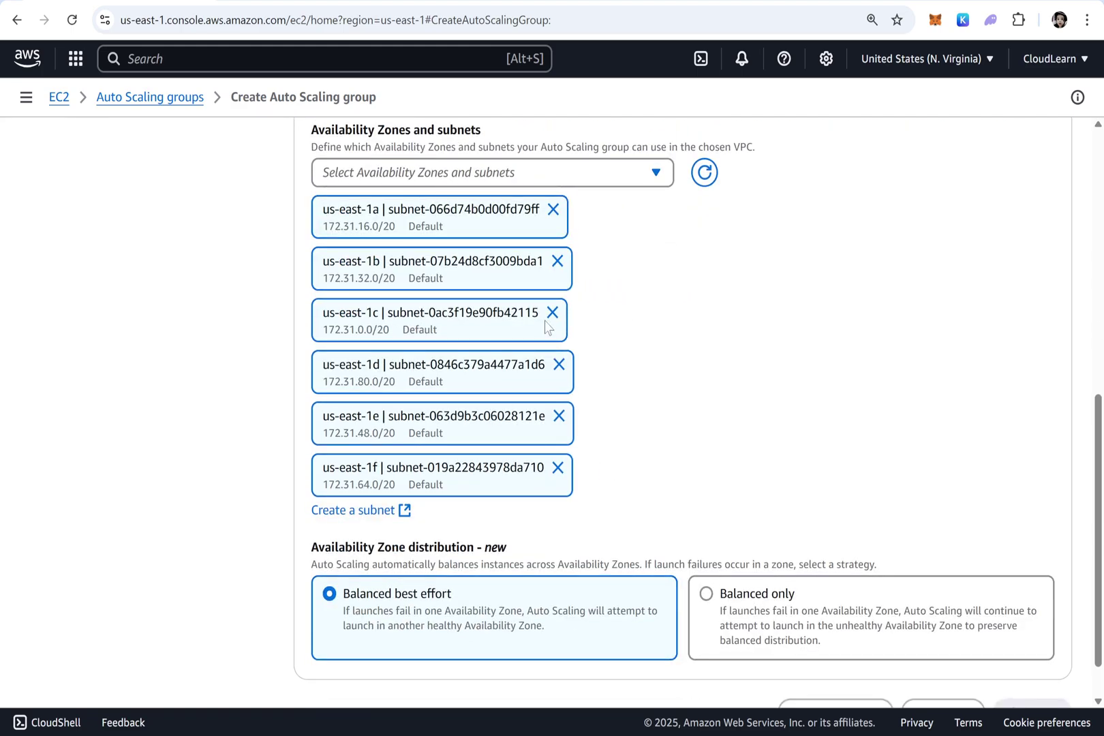
scroll(685, 389, "down", 1)
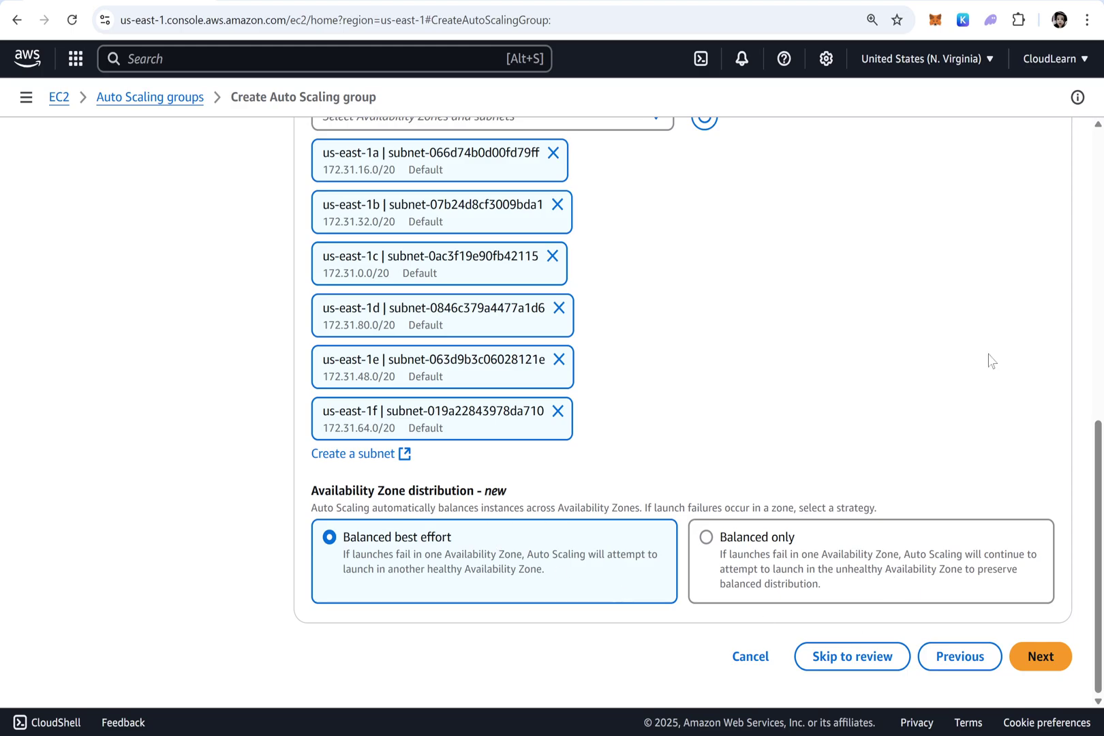
left_click(1043, 657)
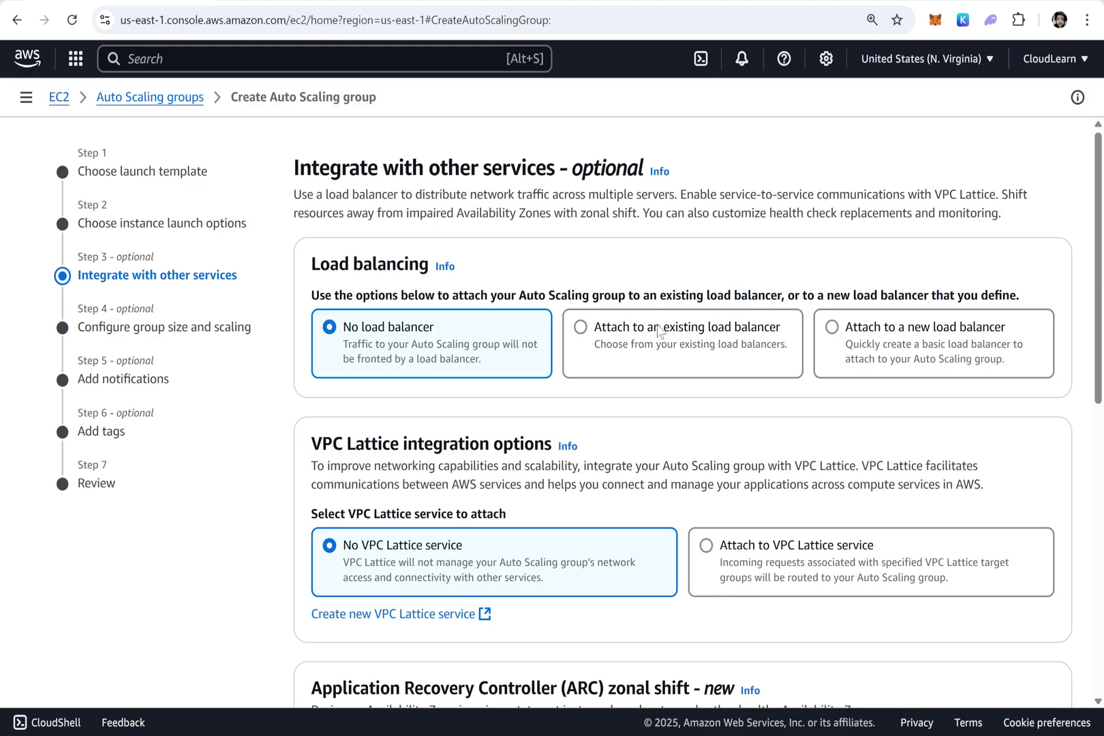
Attach the group to the existing load balancer via MyTargetGroup
left_click(658, 333)
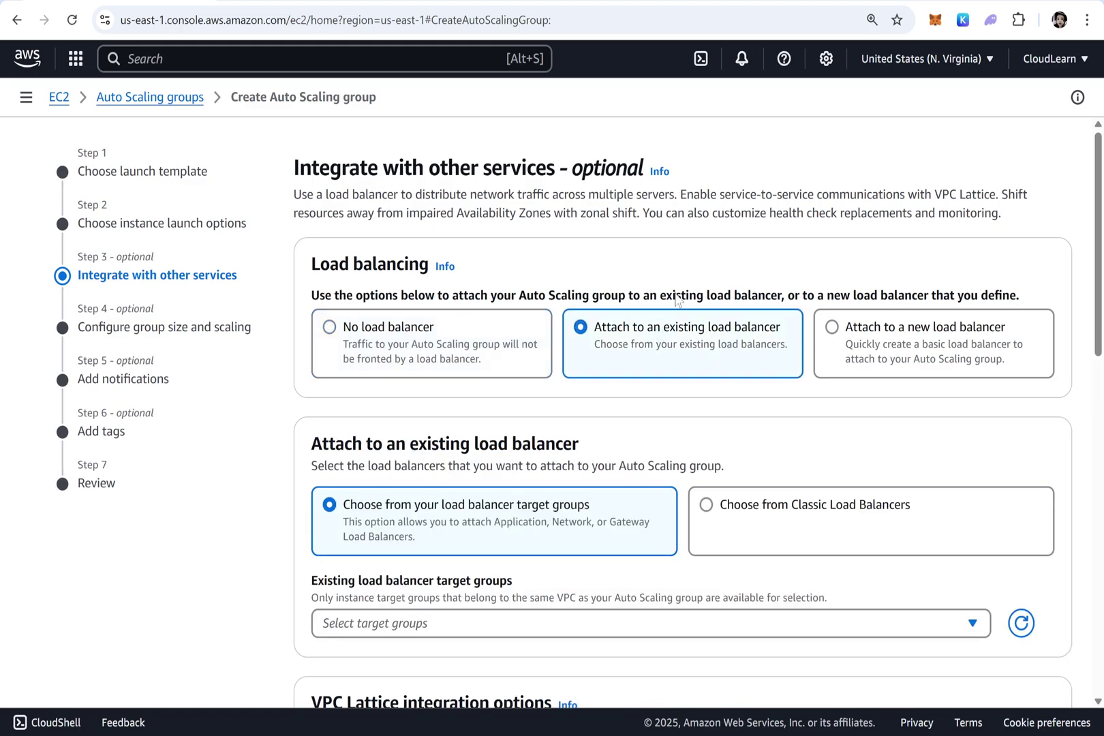
scroll(491, 525, "down", 2)
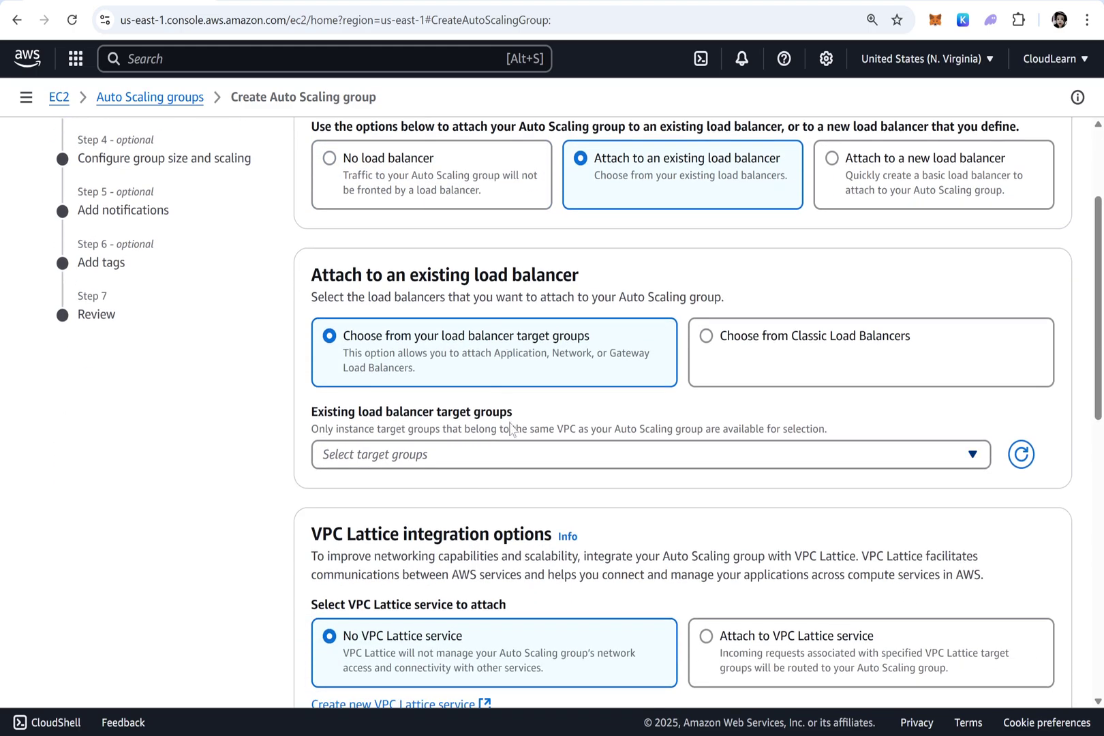
left_click(511, 455)
left_click(401, 525)
Change the health check grace period from 300 to 60 seconds
scroll(401, 526, "down", 4)
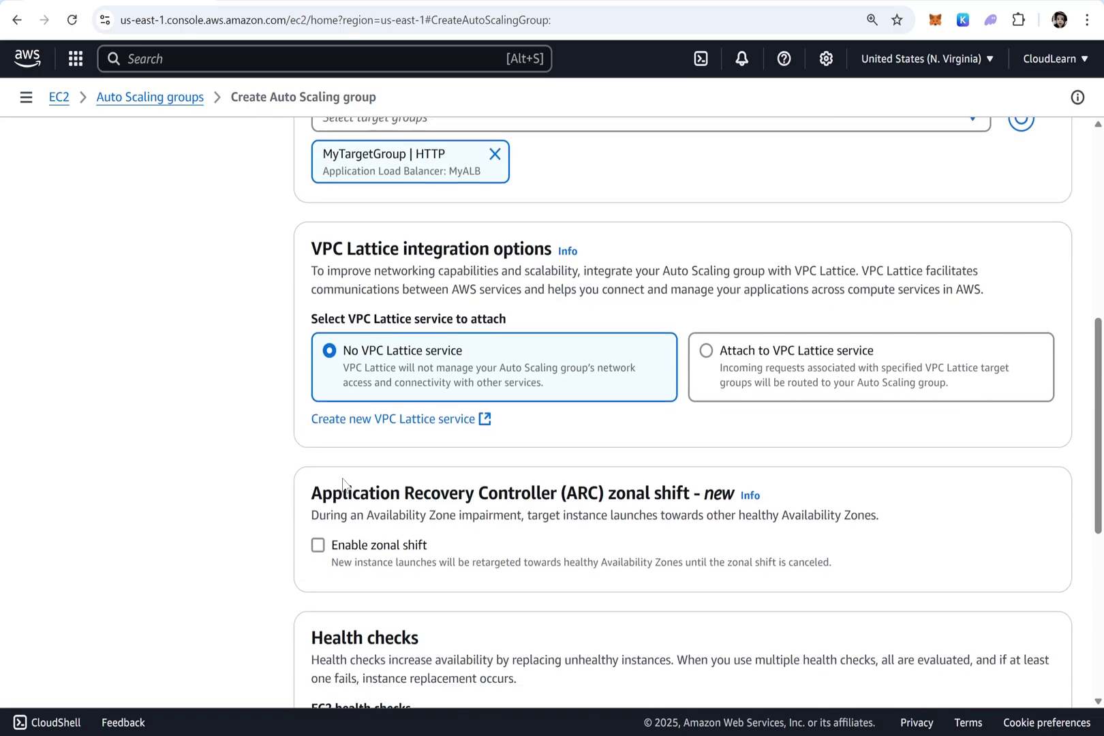
scroll(457, 382, "down", 5)
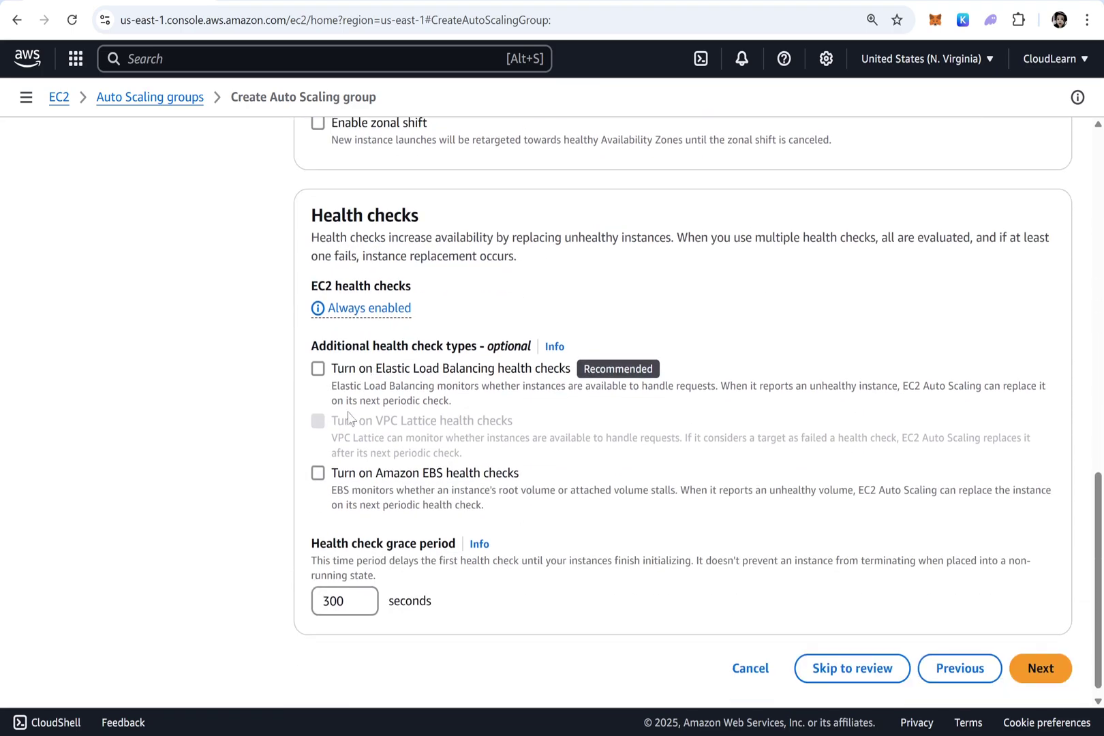
left_click(338, 599)
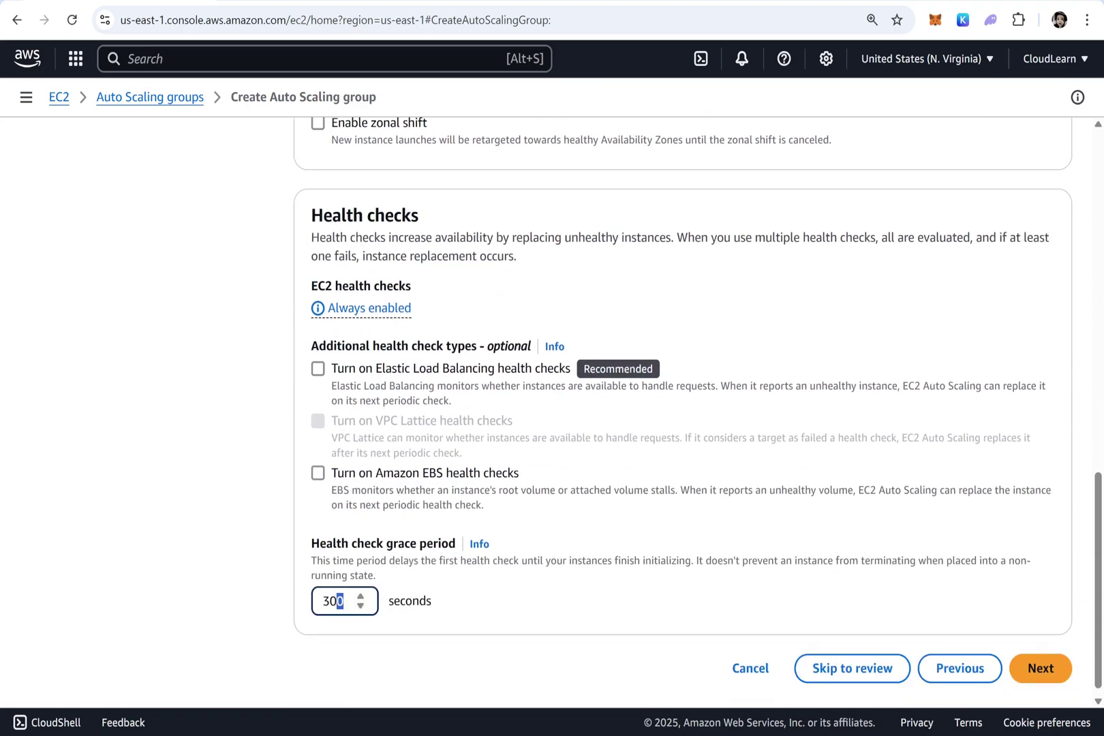
left_click_drag(339, 600, 292, 590)
type("60")
Set the group size to desired 2, minimum 2 and maximum 5
left_click(1041, 669)
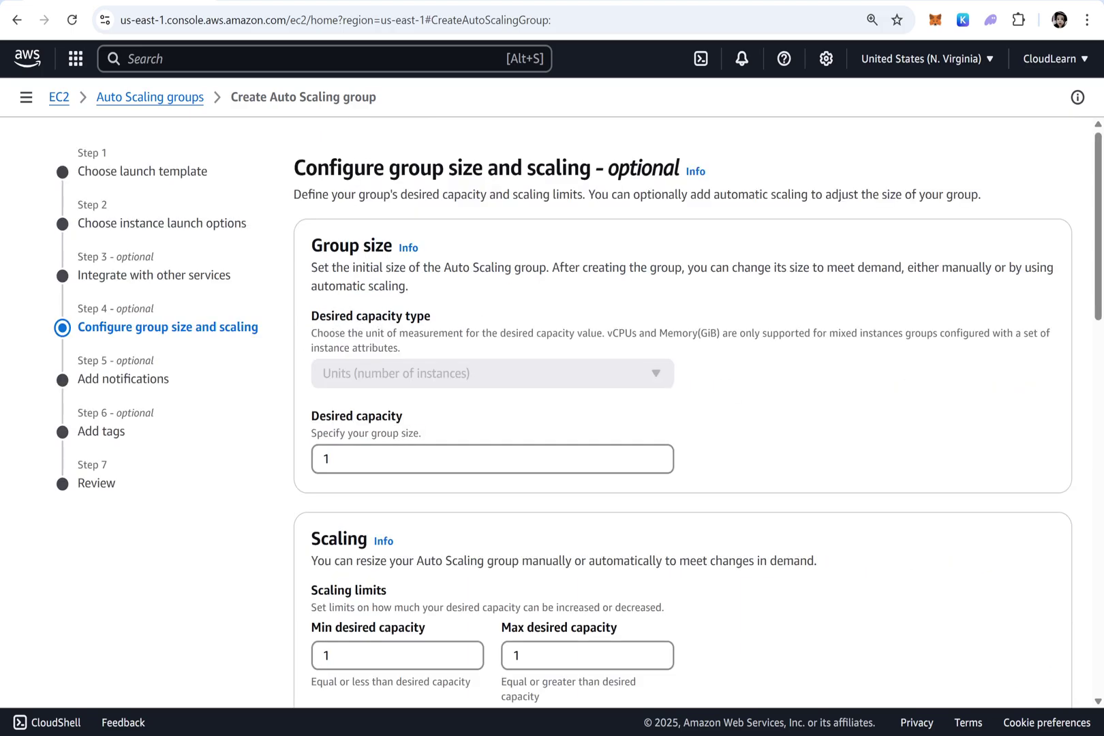
left_click(332, 458)
left_click_drag(331, 459, 283, 463)
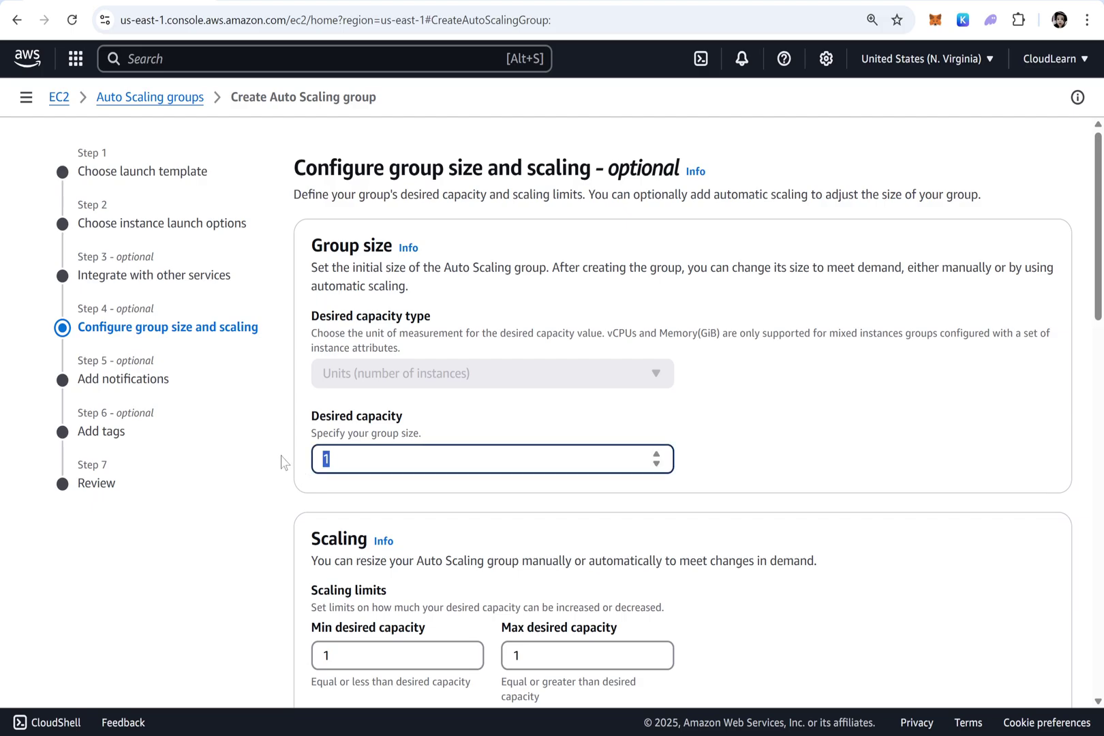
type("2")
left_click_drag(331, 654, 280, 655)
type("2")
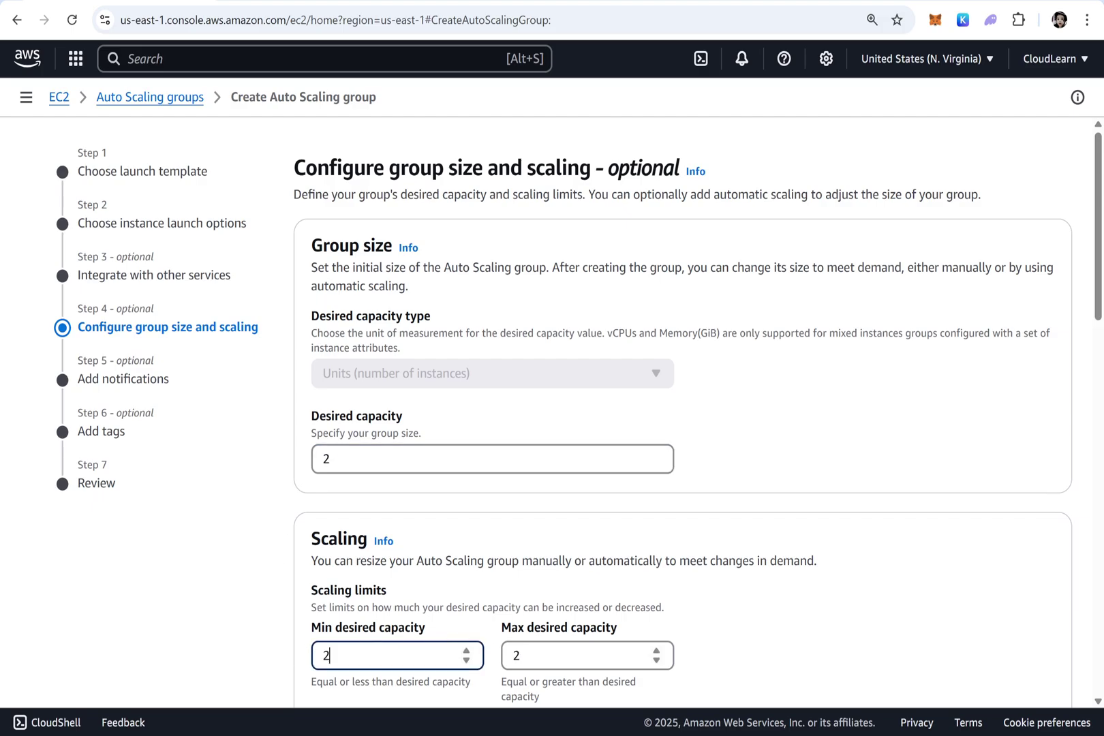
key("Tab")
type("5")
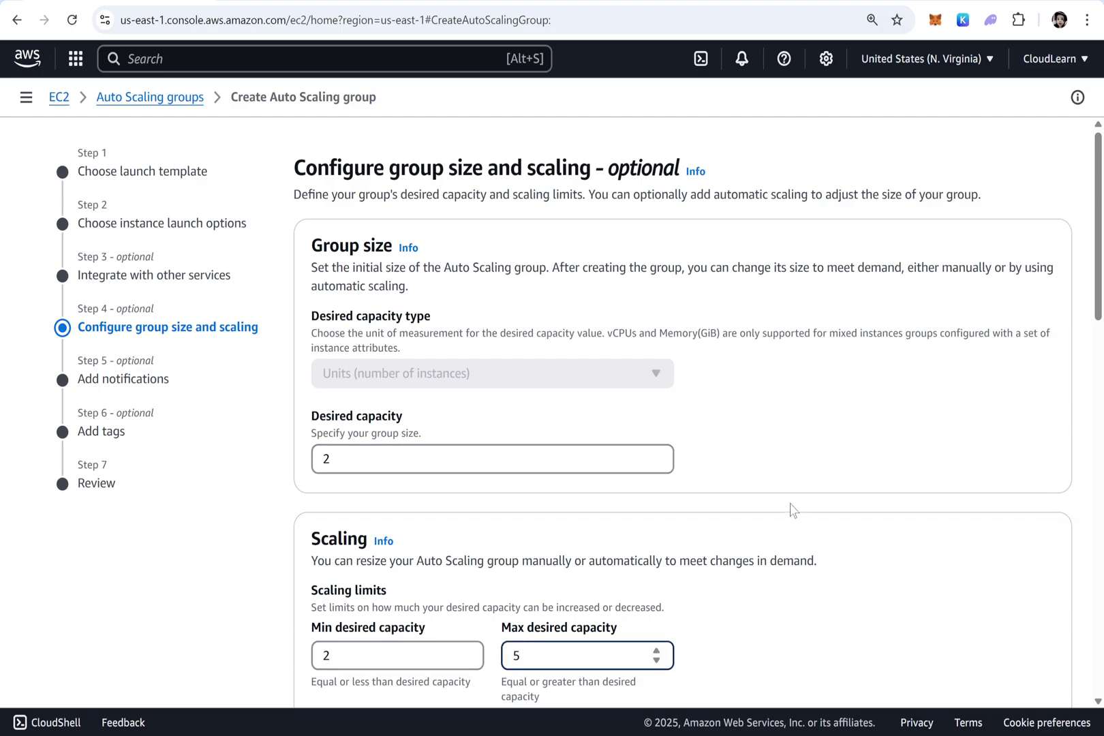
Choose a target tracking scaling policy with target value 70 and 60-second instance warmup
scroll(790, 510, "down", 5)
scroll(481, 429, "down", 2)
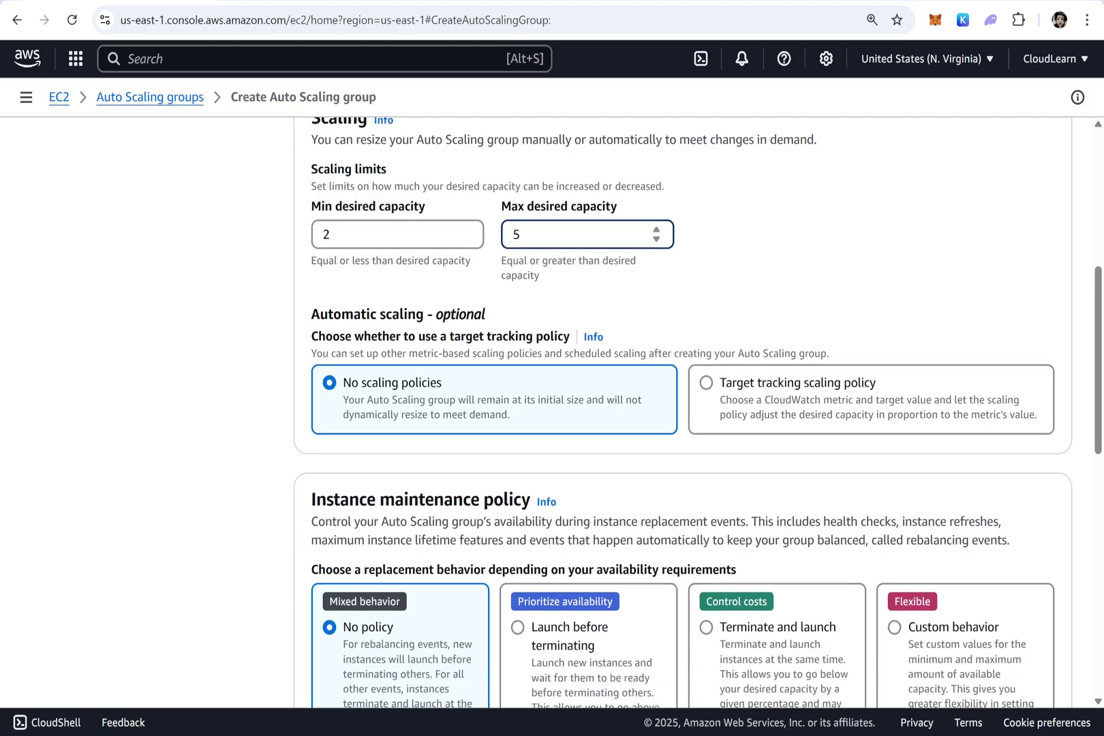
scroll(777, 346, "down", 1)
left_click(779, 301)
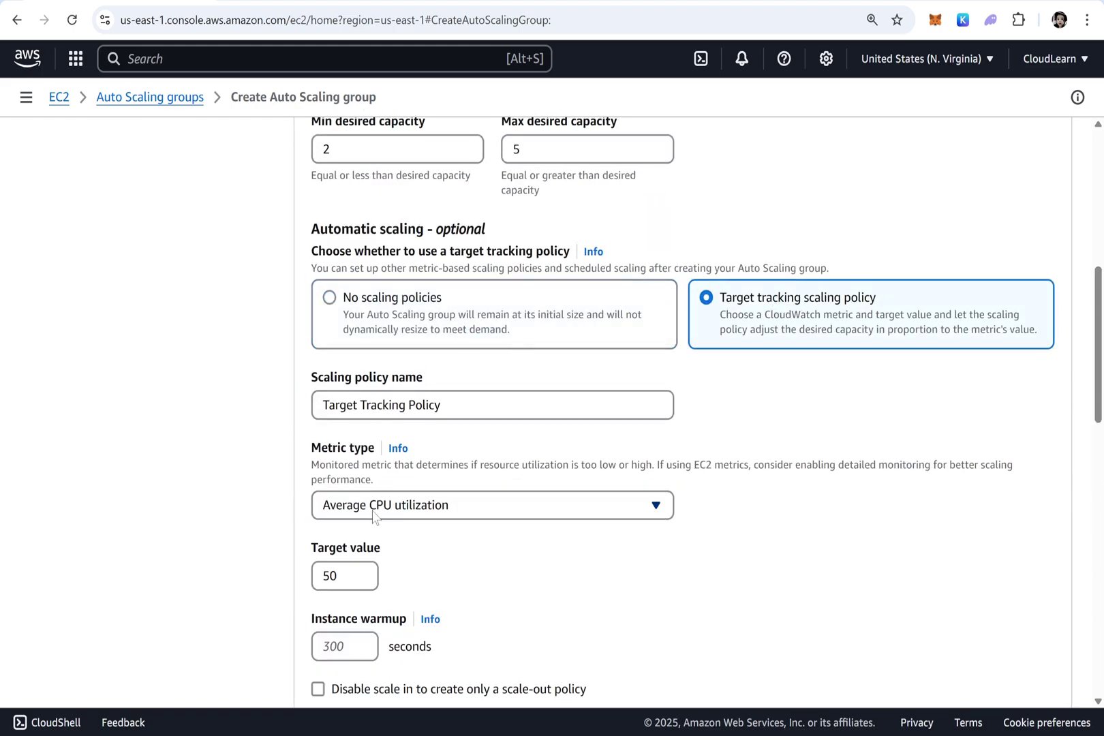
double_click(330, 576)
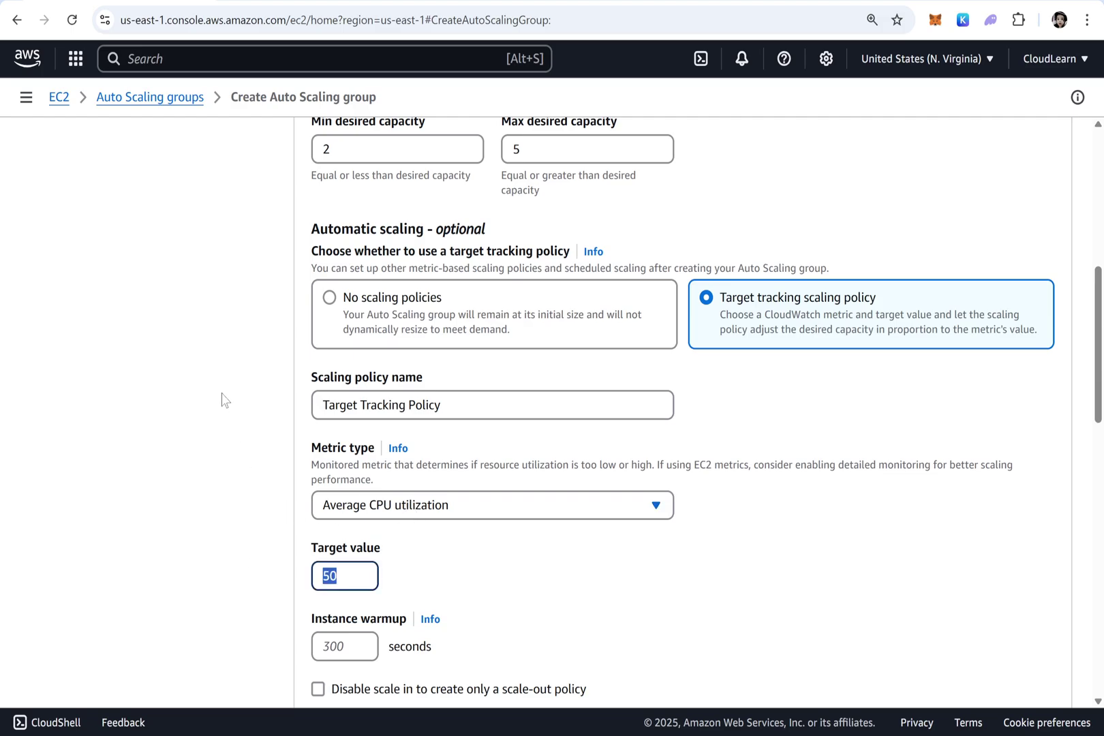
type("70")
scroll(246, 297, "down", 4)
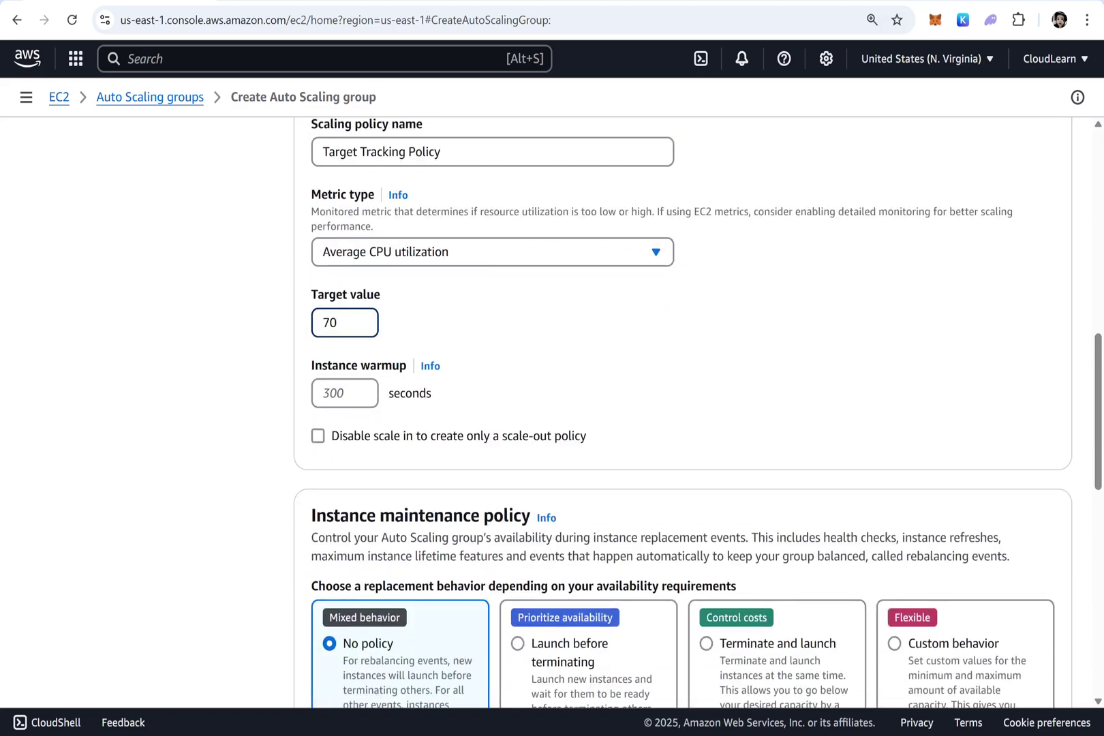
key("Tab")
type("60")
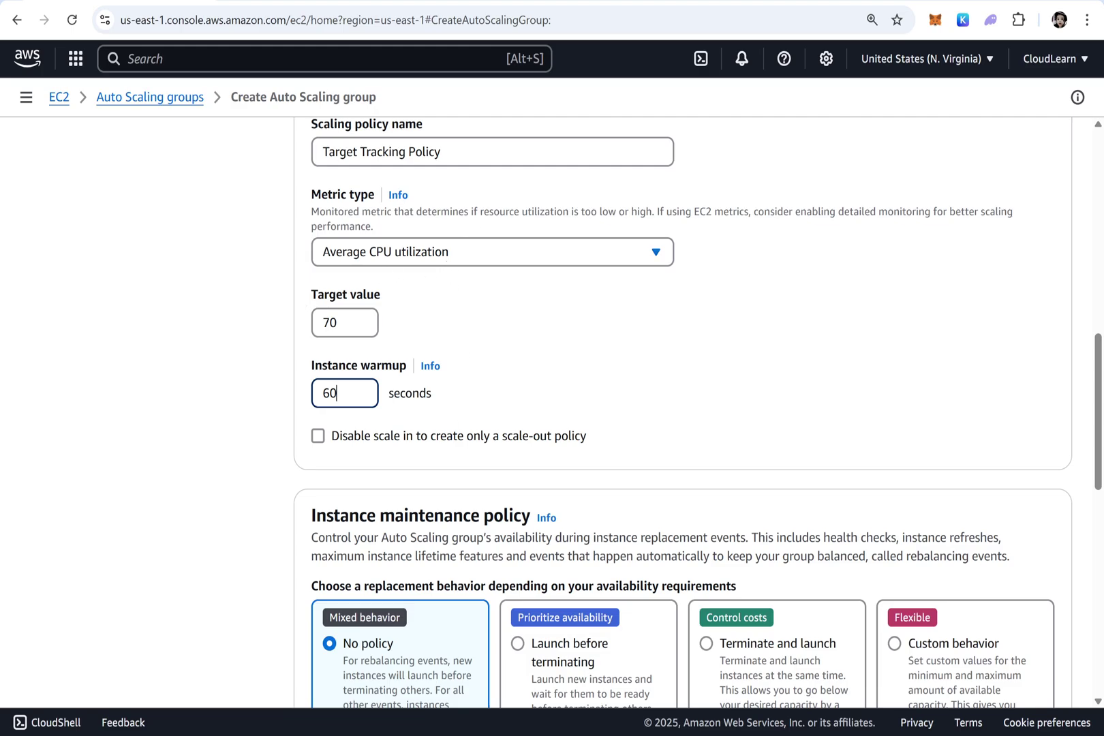
scroll(753, 344, "down", 3)
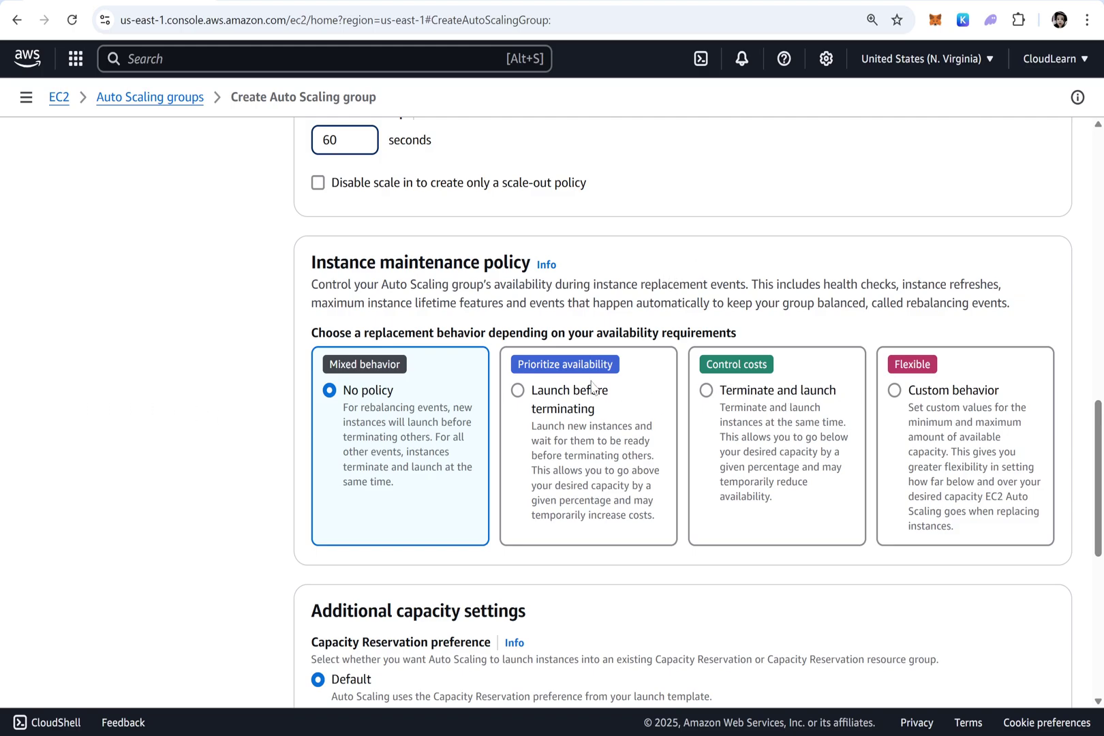
scroll(547, 465, "down", 2)
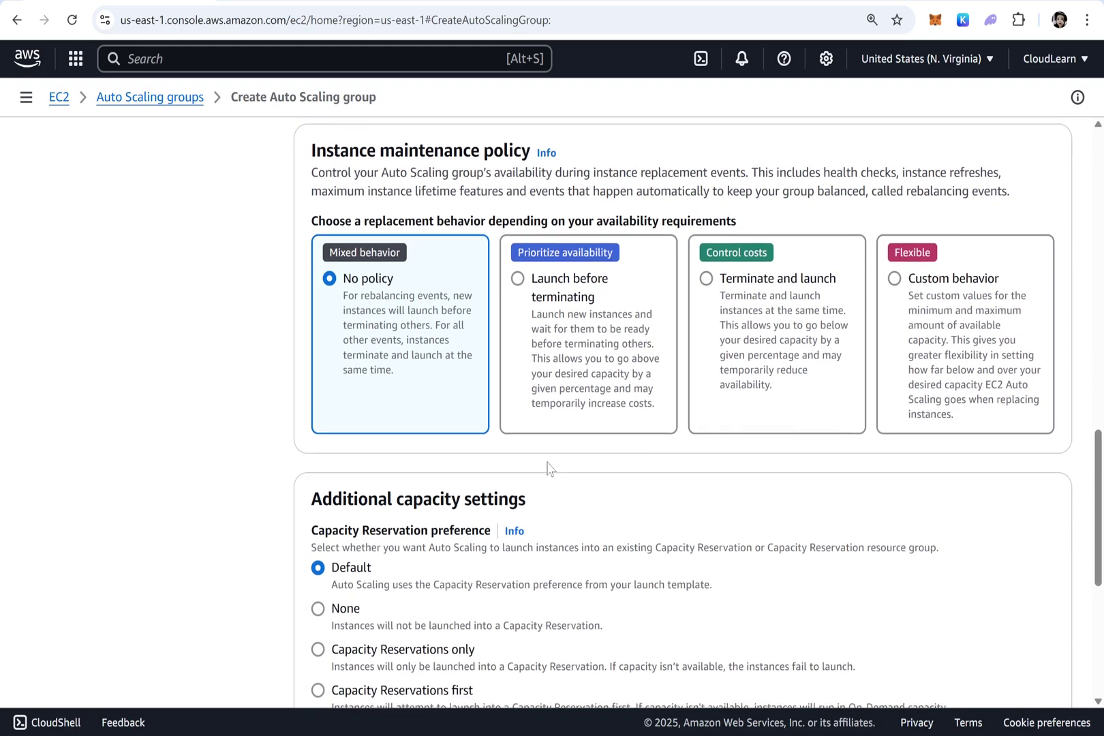
scroll(547, 466, "down", 6)
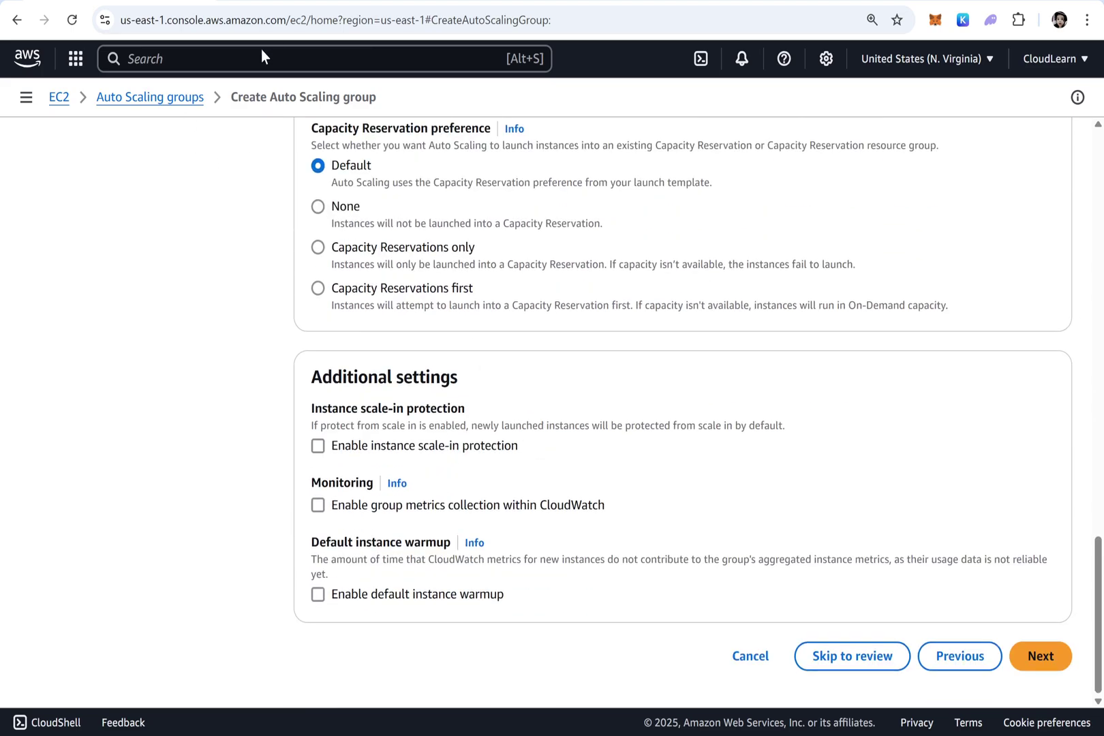
Add a notification to a new AutoscalingNotification topic sent to the contact's e-mail address
left_click(1038, 657)
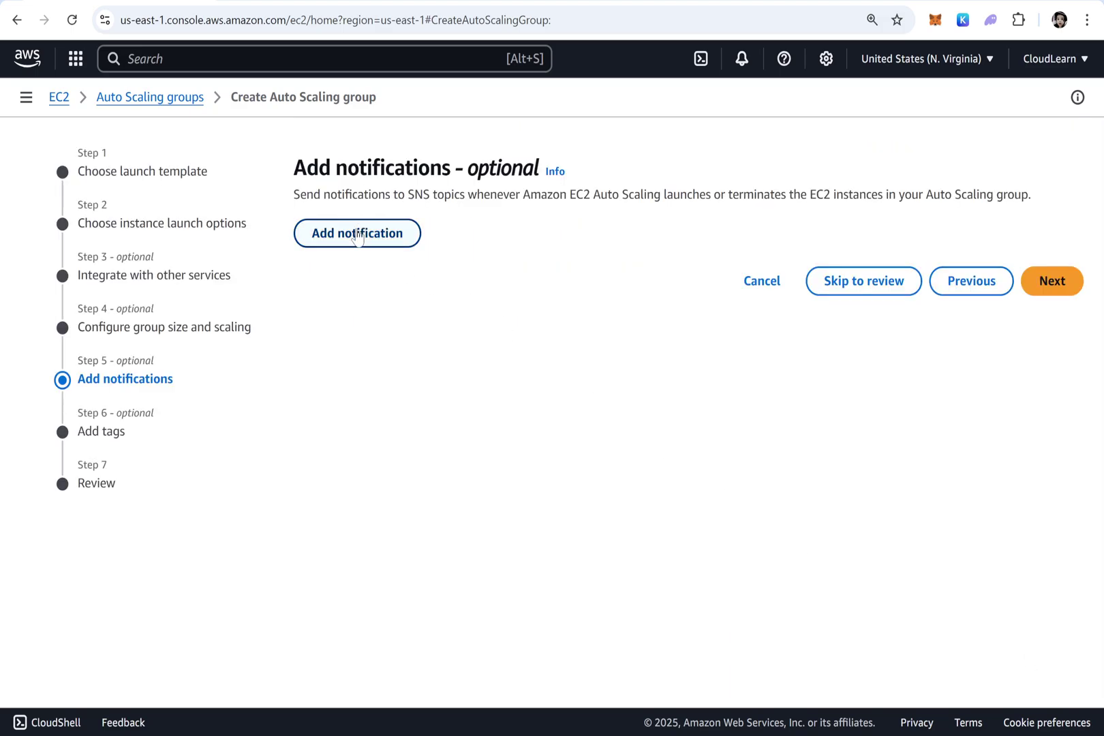
left_click(358, 235)
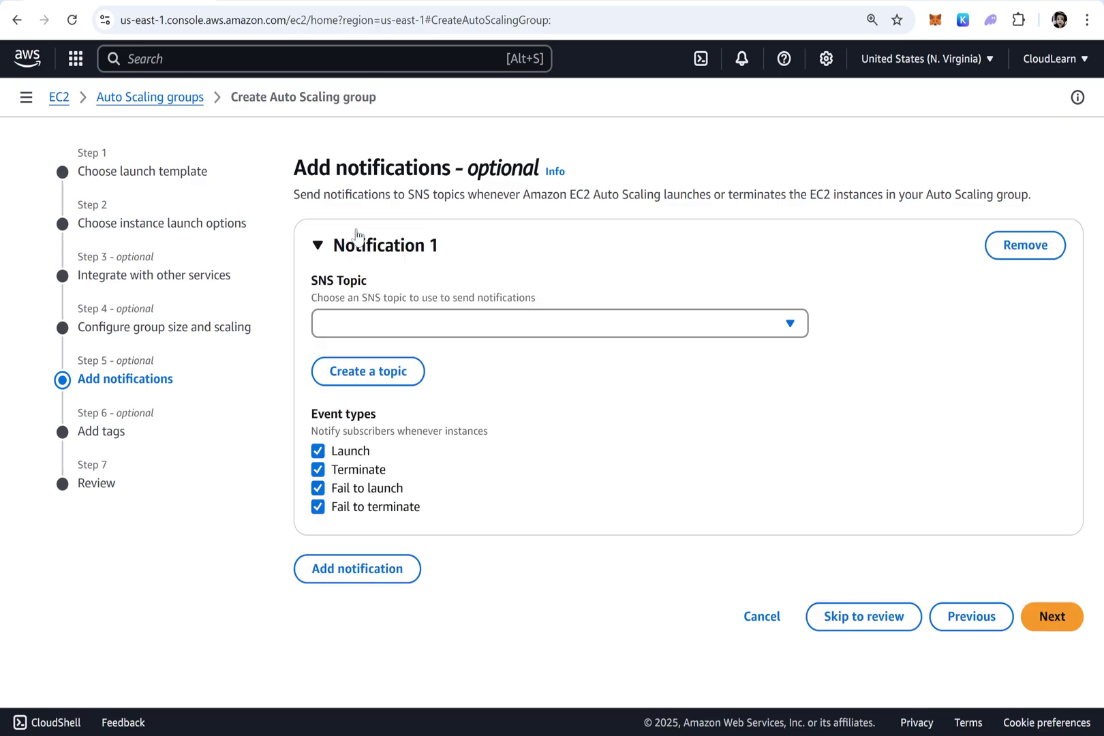
left_click(367, 371)
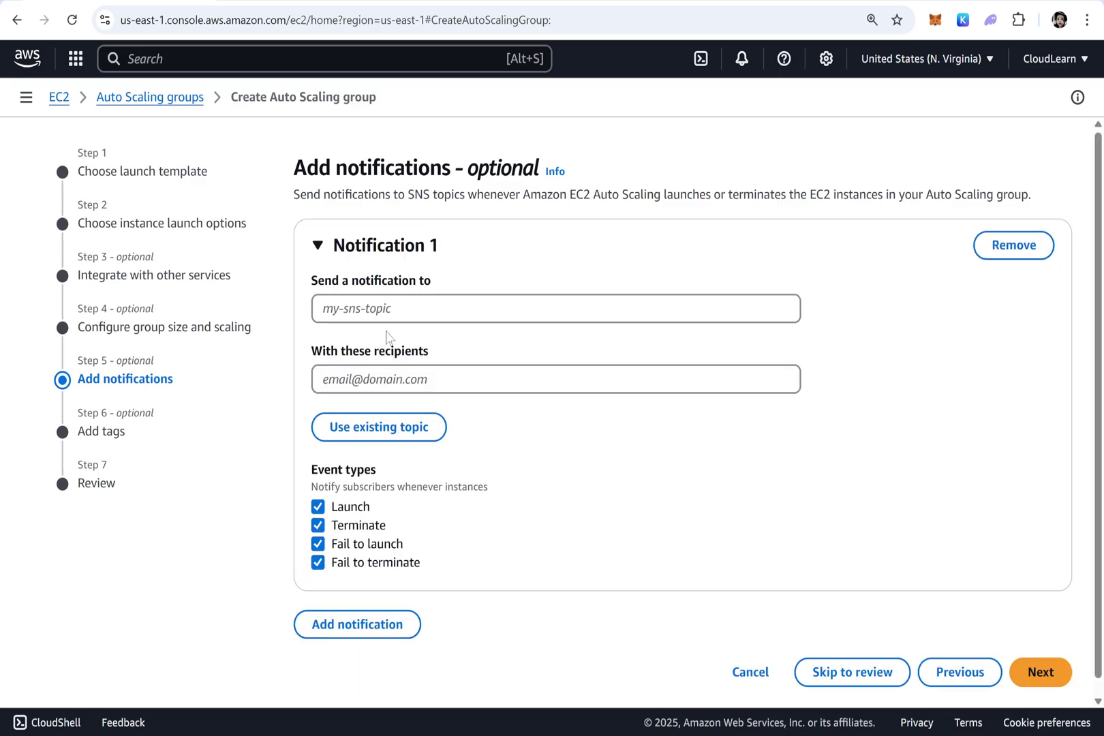
left_click(392, 309)
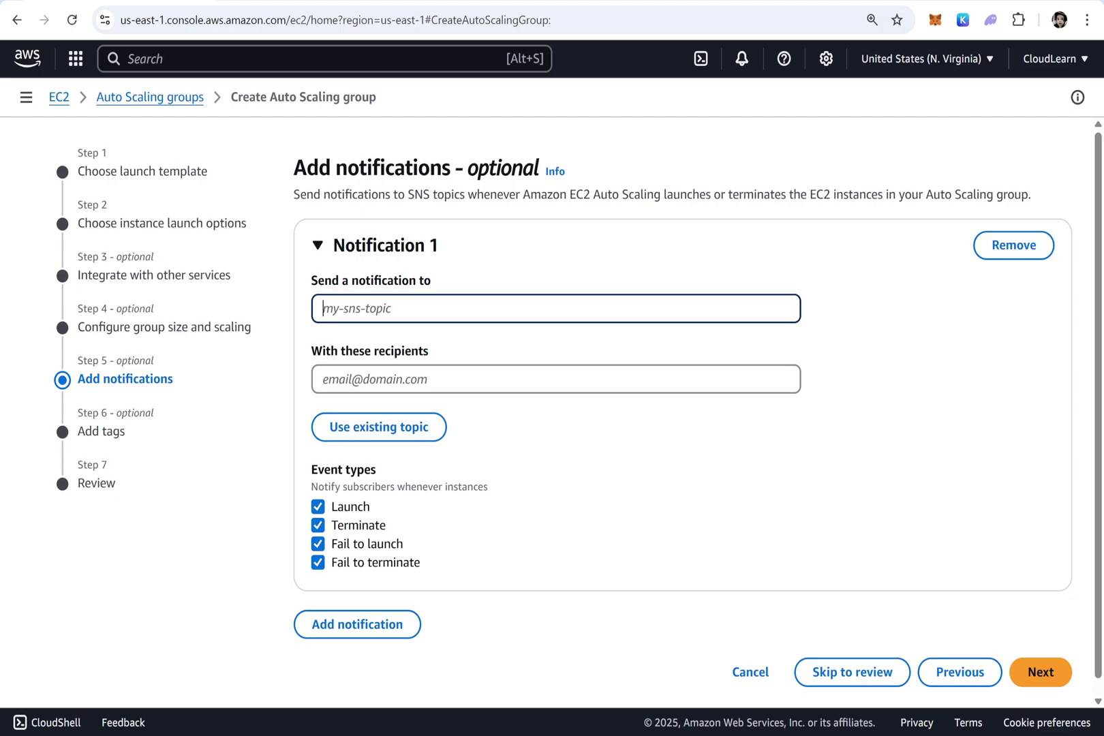
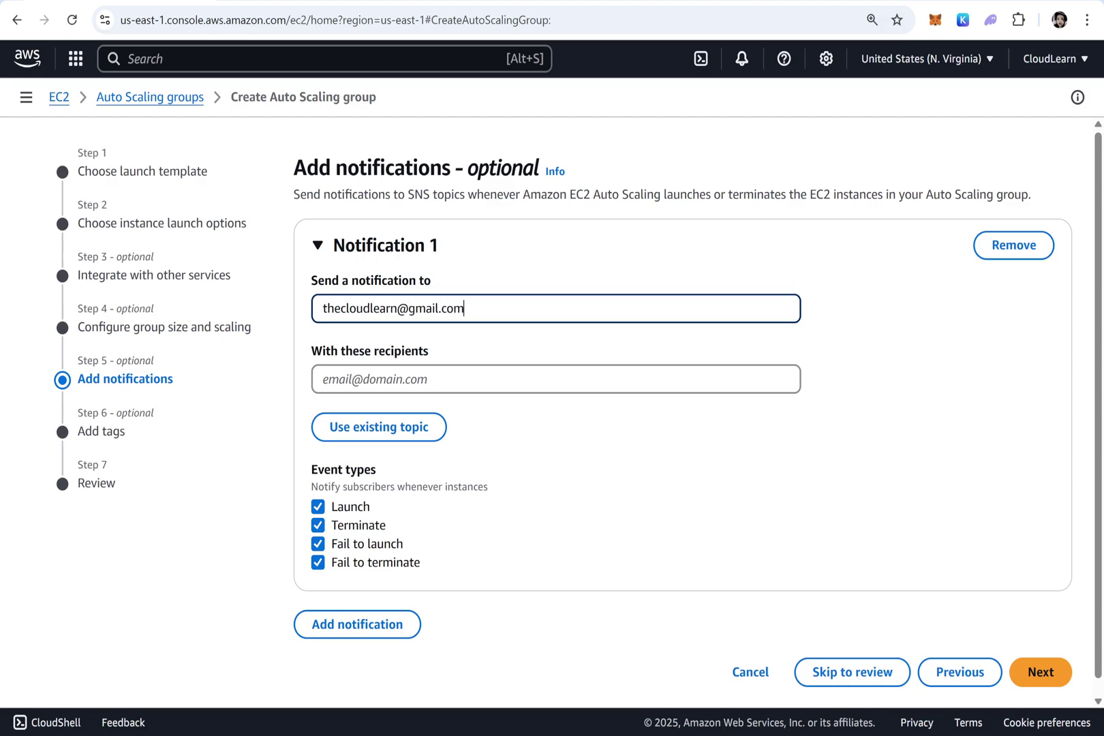
key("ctrl+a")
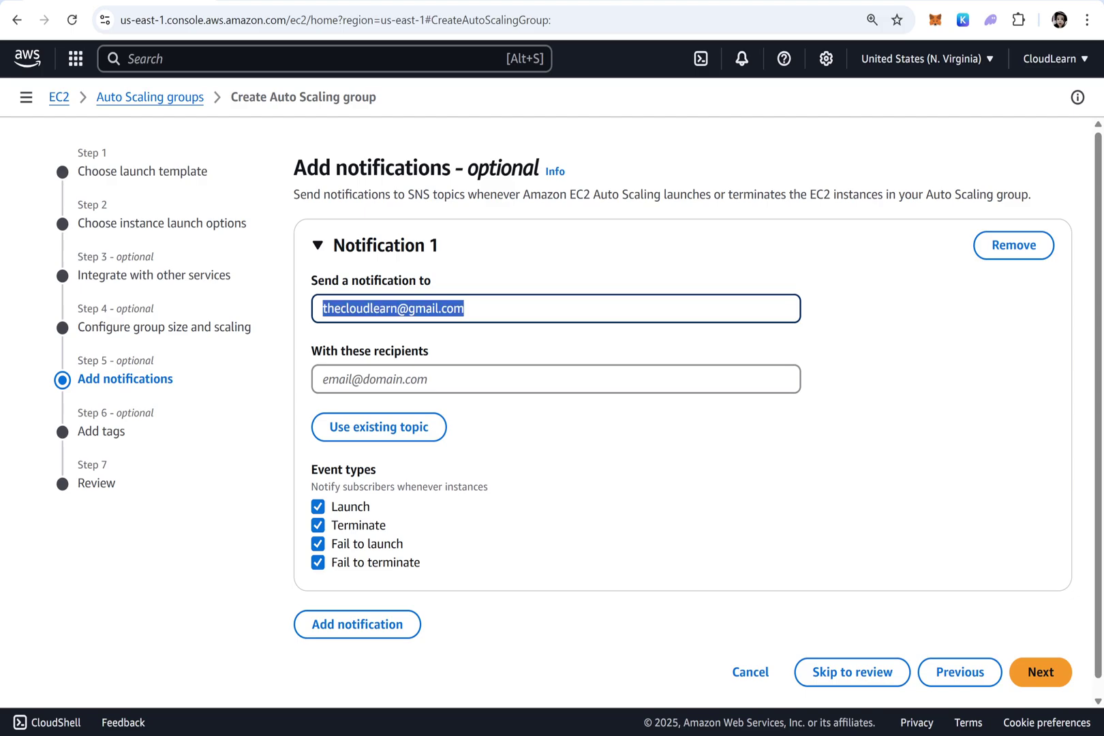
type("Auto")
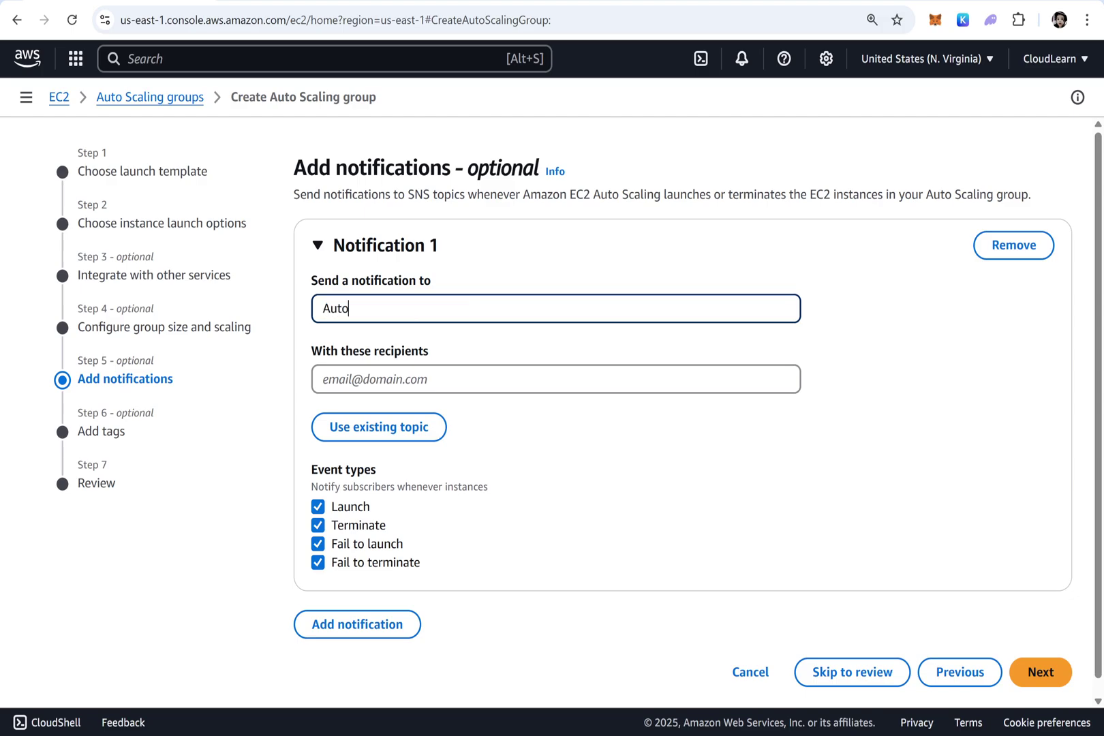
type("scalingNotification")
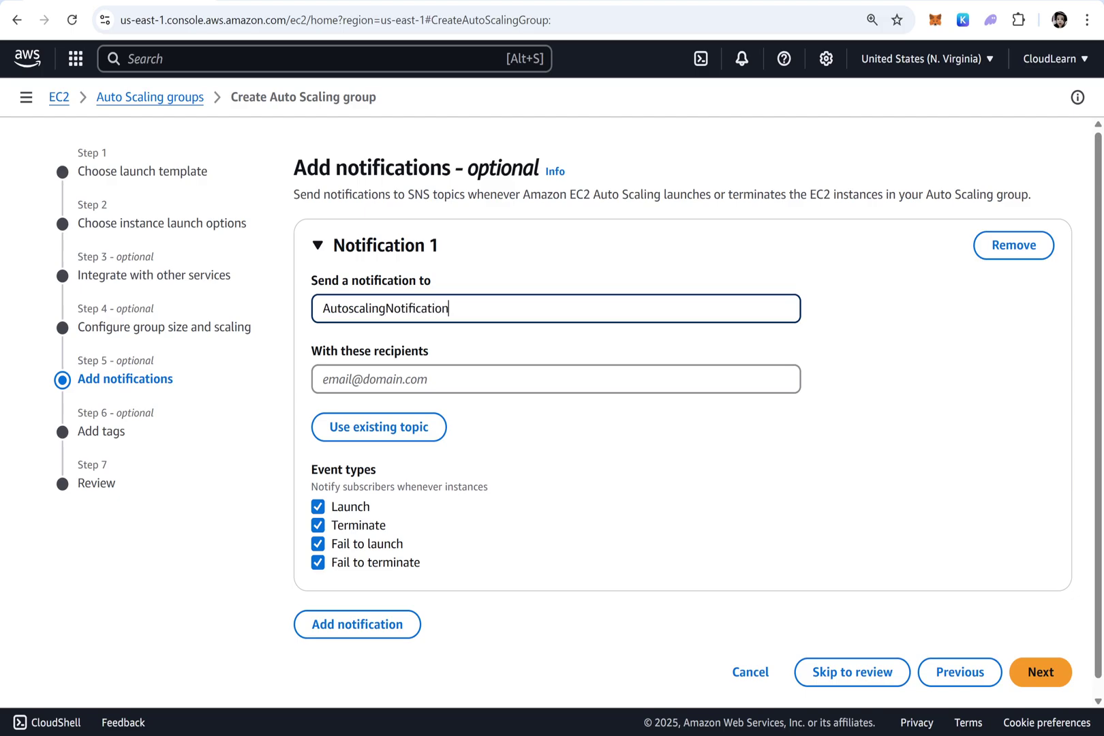
key("Tab")
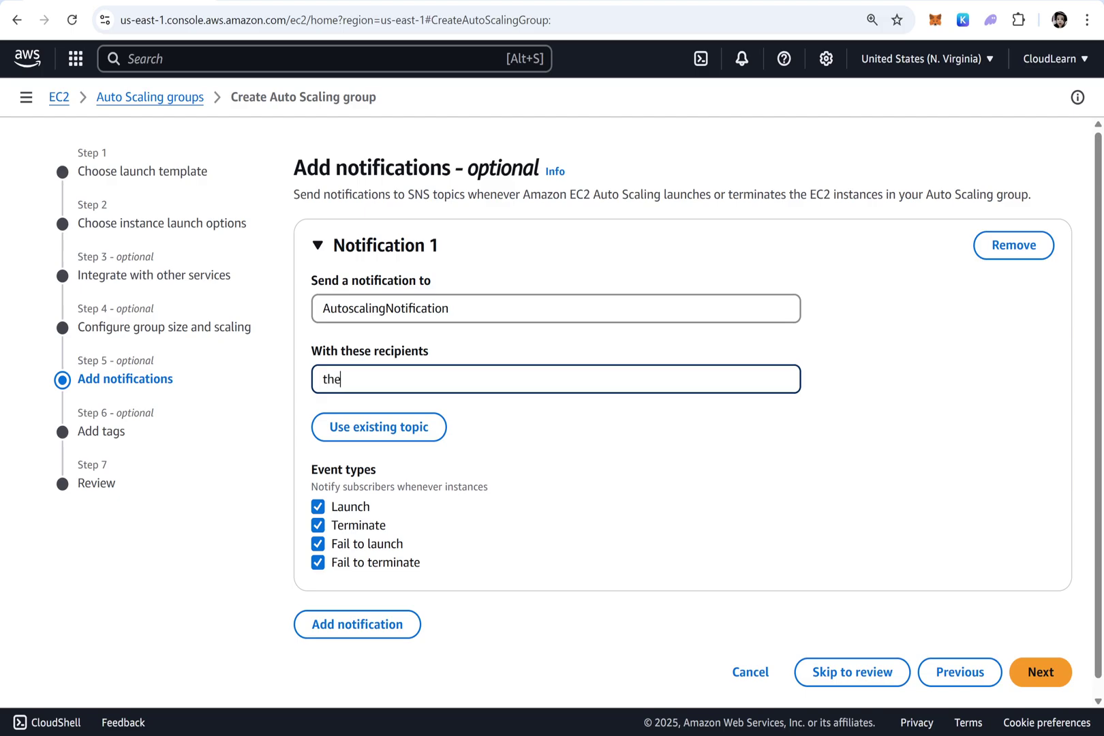
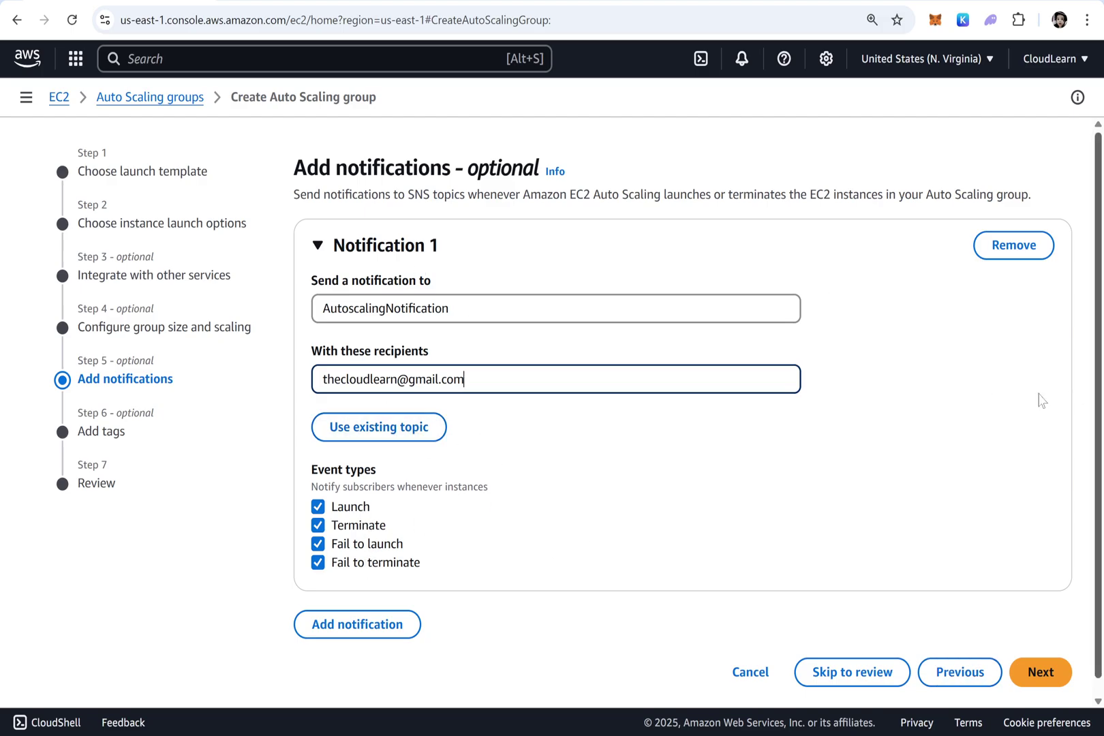
left_click(1043, 671)
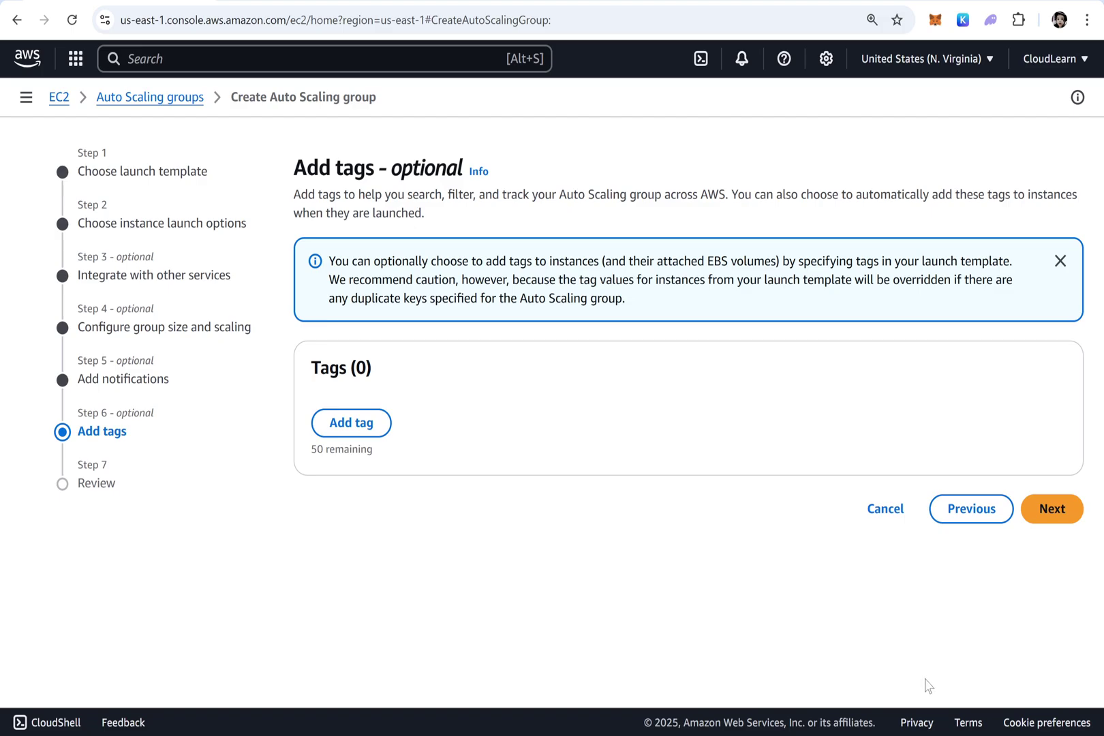
Add a tag with key Name and value WebServer, keeping it applied to new instances
left_click(351, 422)
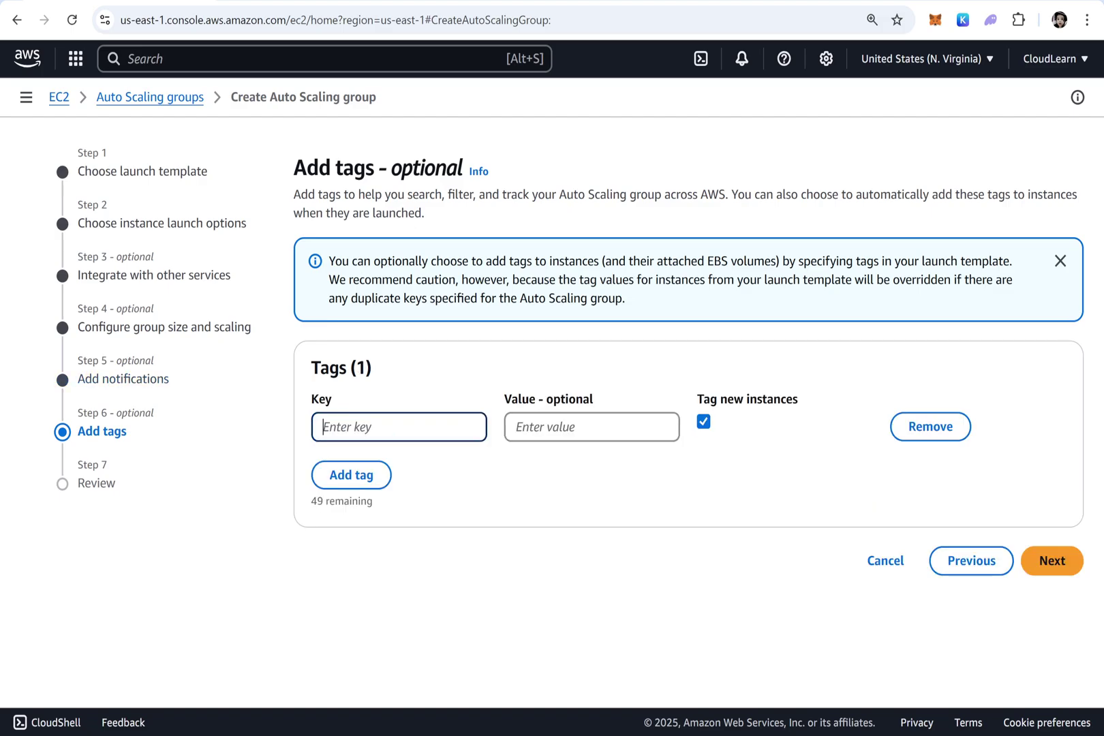
type("WebServer")
key("ctrl+a")
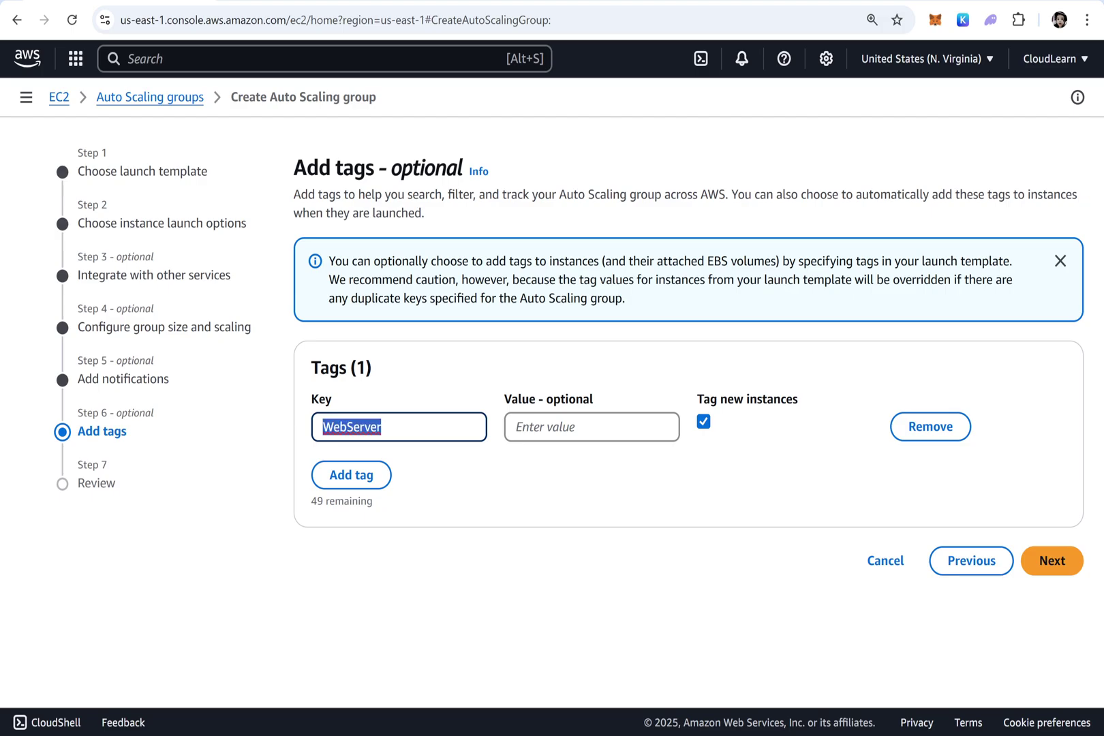
key("ctrl+x")
type("Name")
key("Tab")
key("ctrl+v")
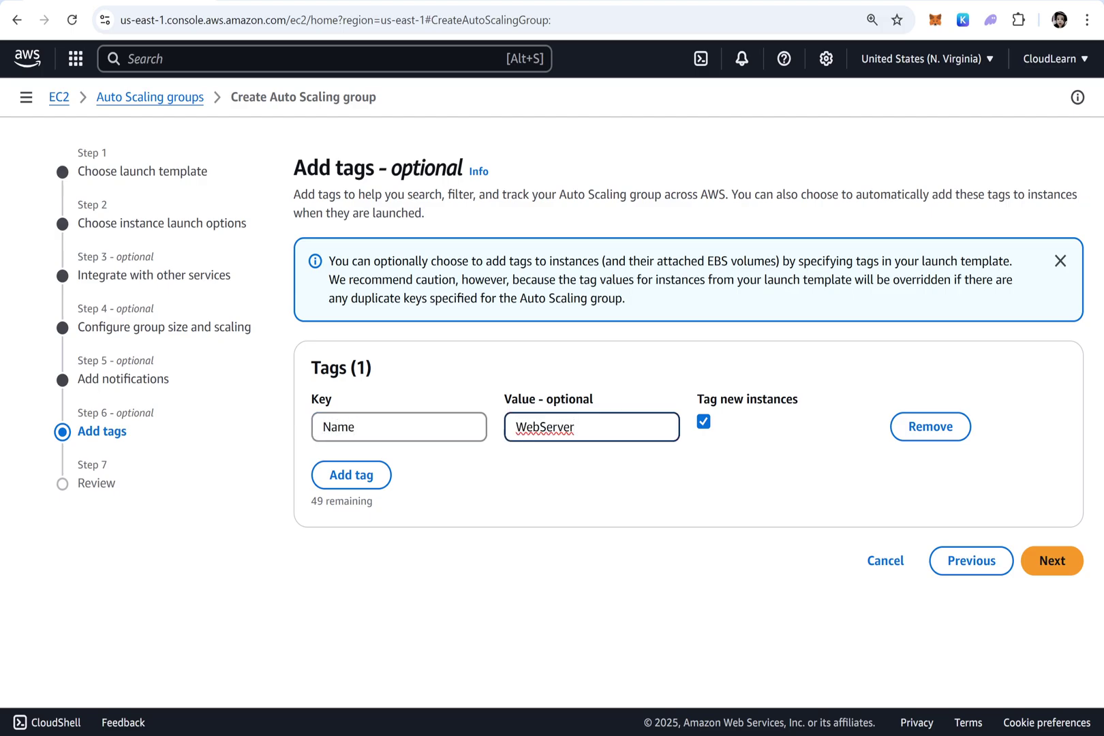
key("ctrl+a")
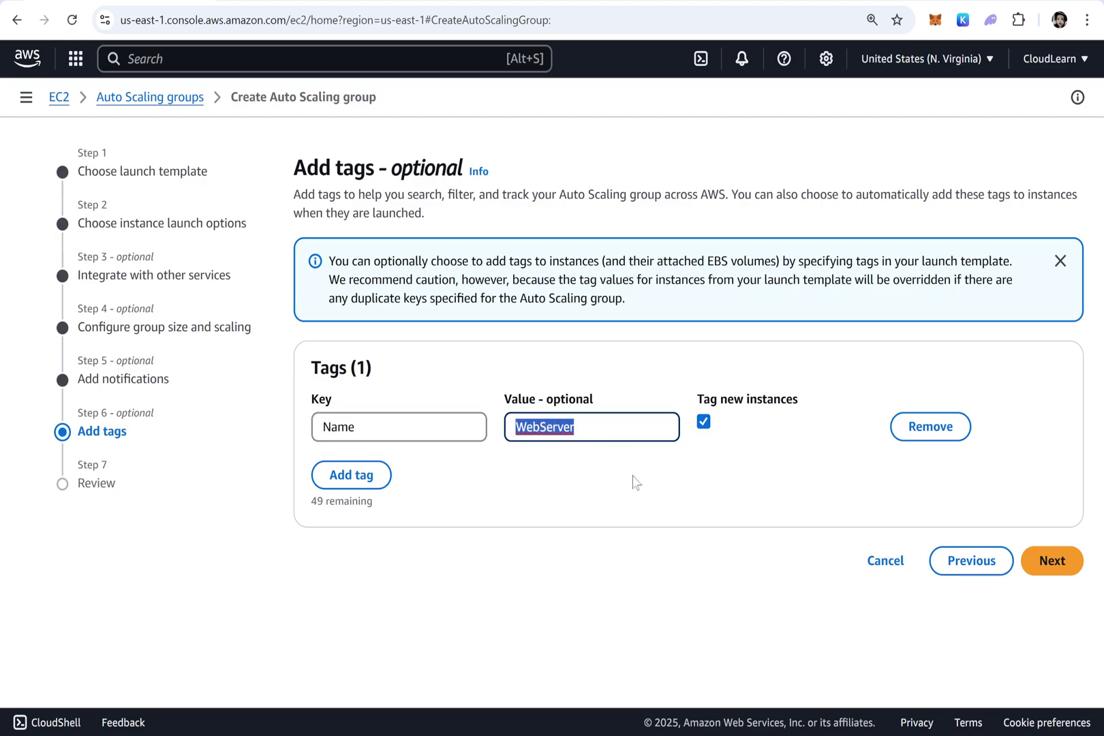
left_click(610, 531)
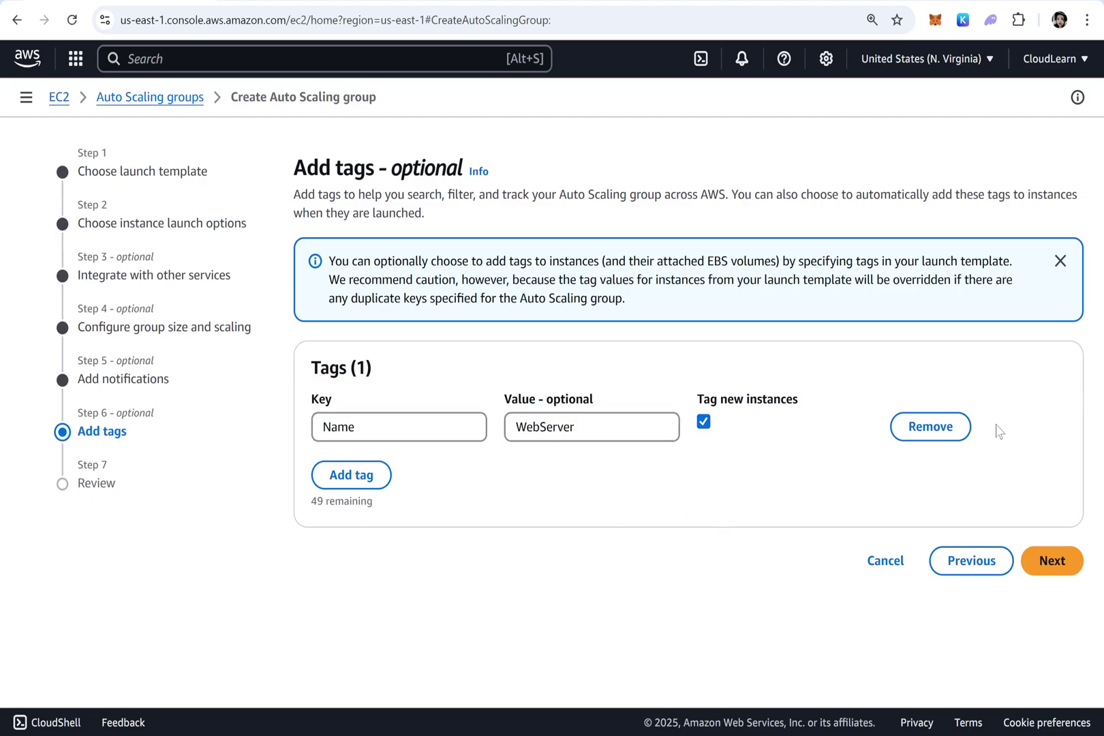
Review the settings and create the MyASG Auto Scaling group
left_click(1053, 568)
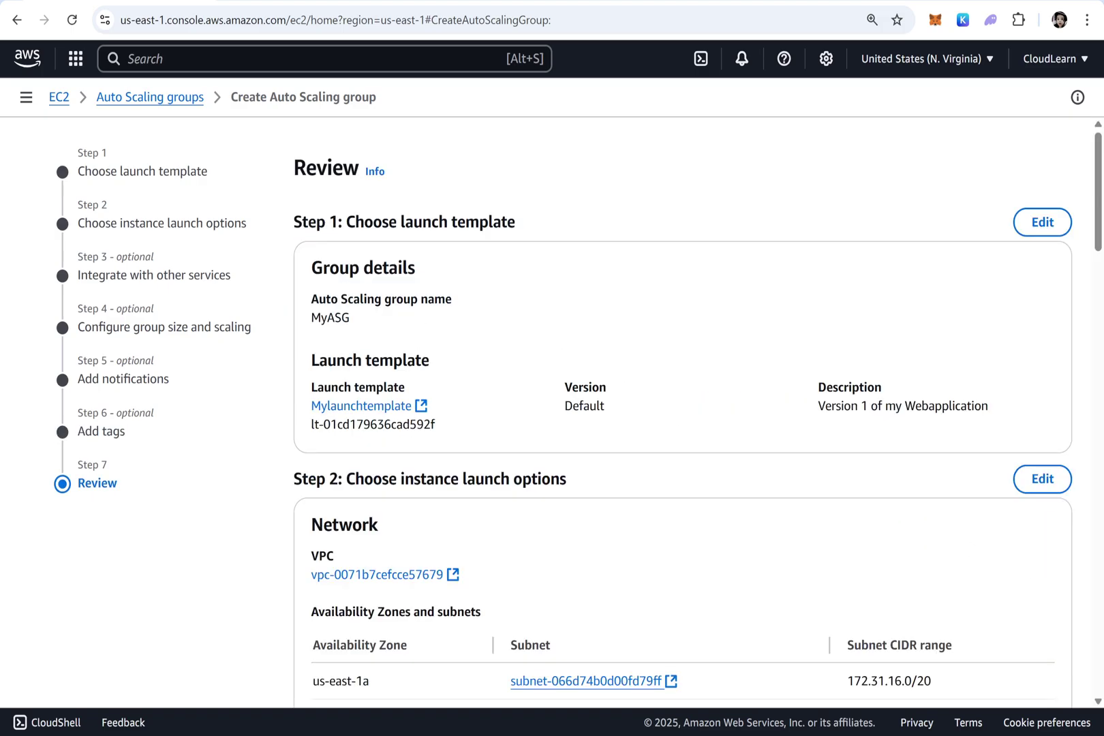
scroll(494, 395, "down", 15)
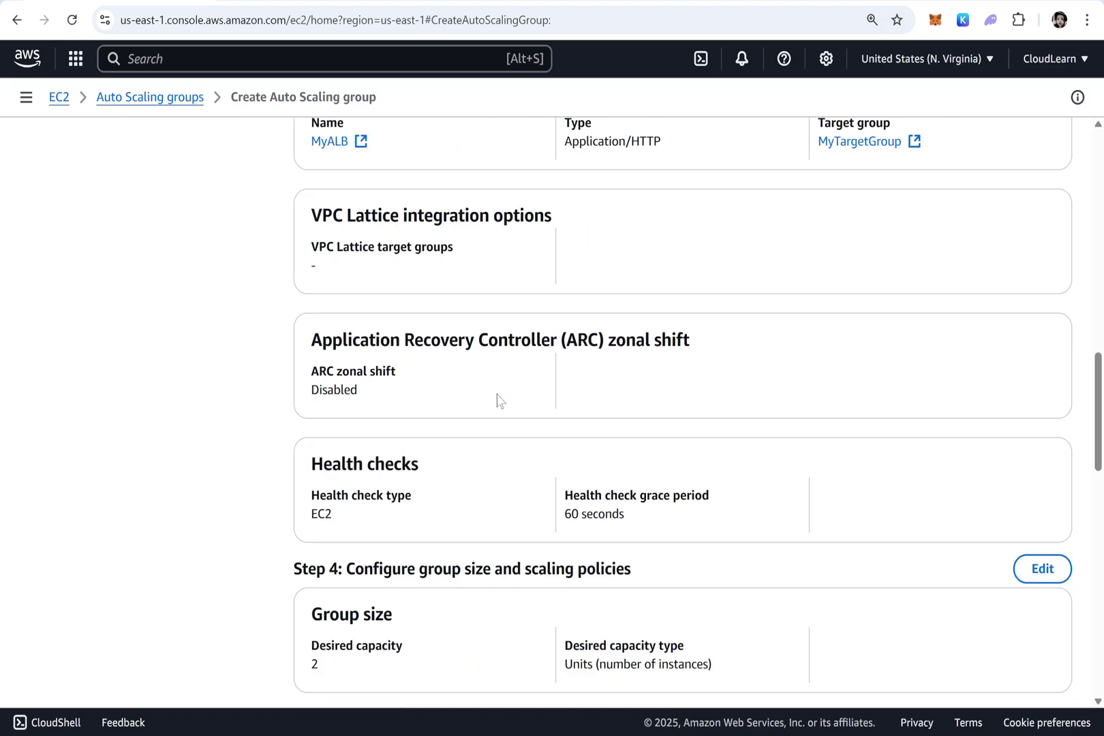
scroll(545, 419, "down", 10)
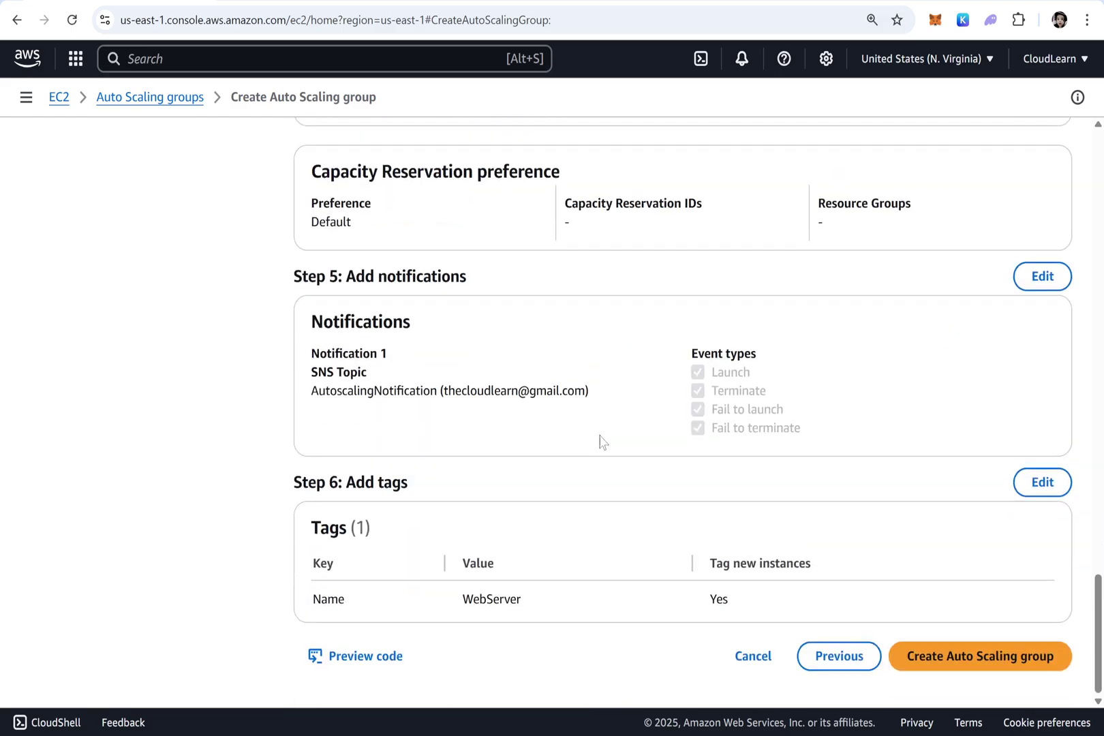
left_click(987, 662)
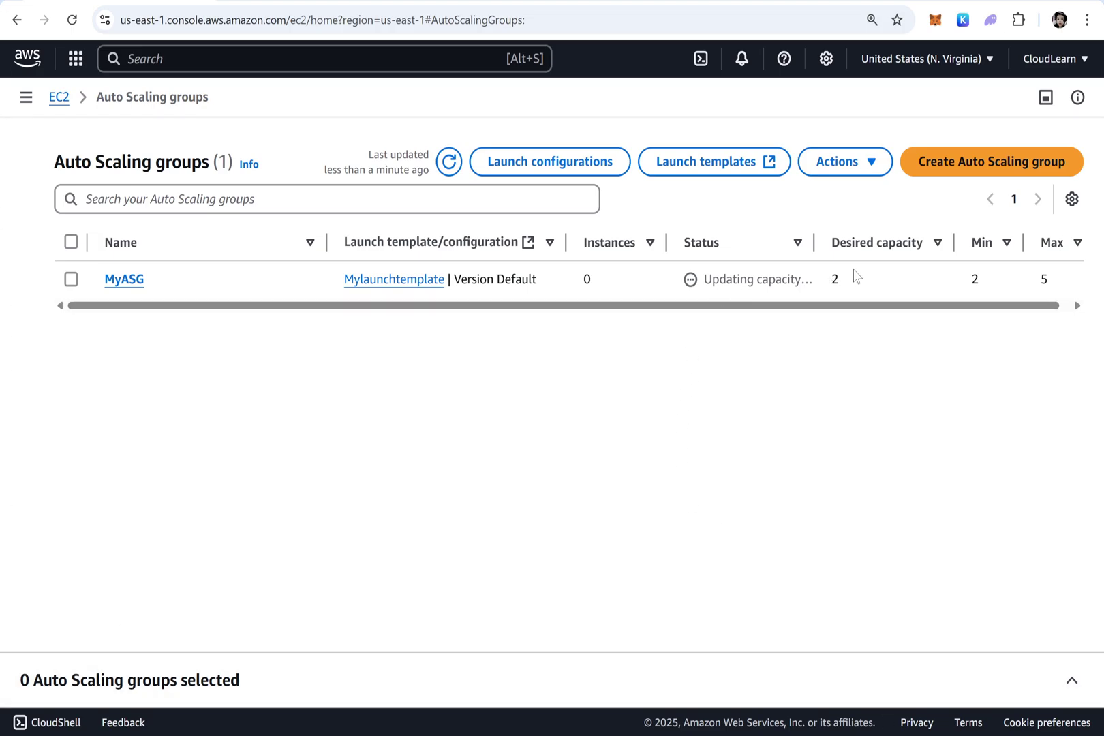
Select MyASG and refresh the list until it shows 2 instances
left_click_drag(853, 276, 698, 272)
left_click(821, 288)
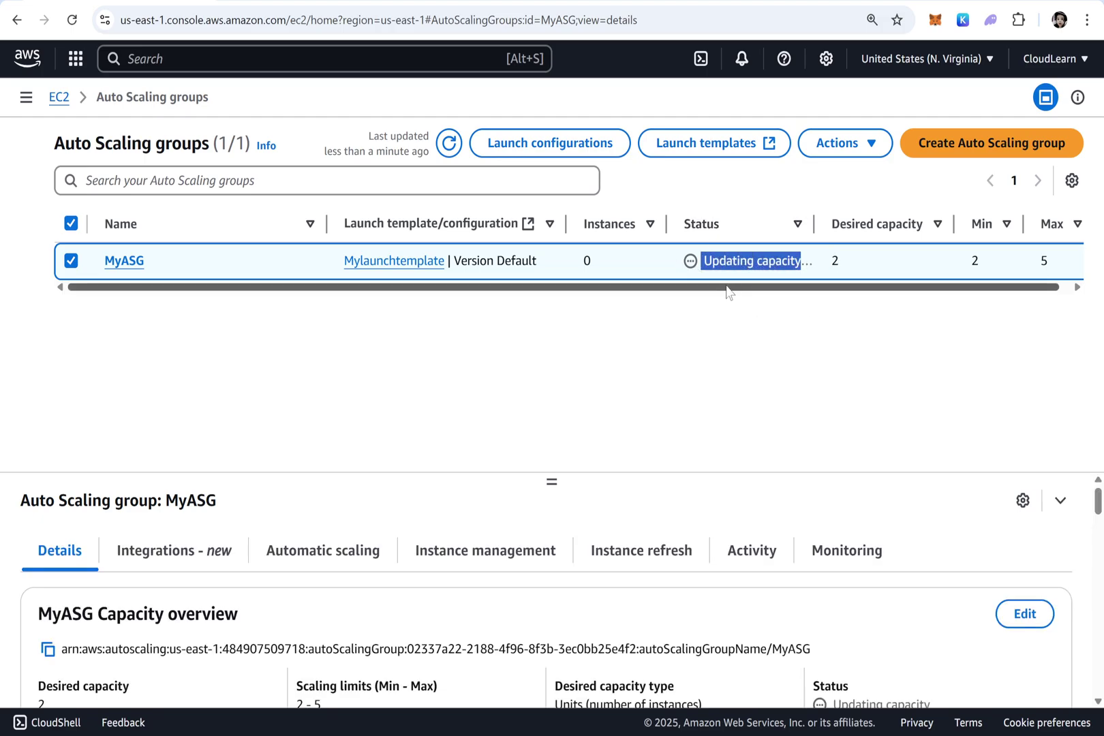
left_click(595, 263)
double_click(596, 263)
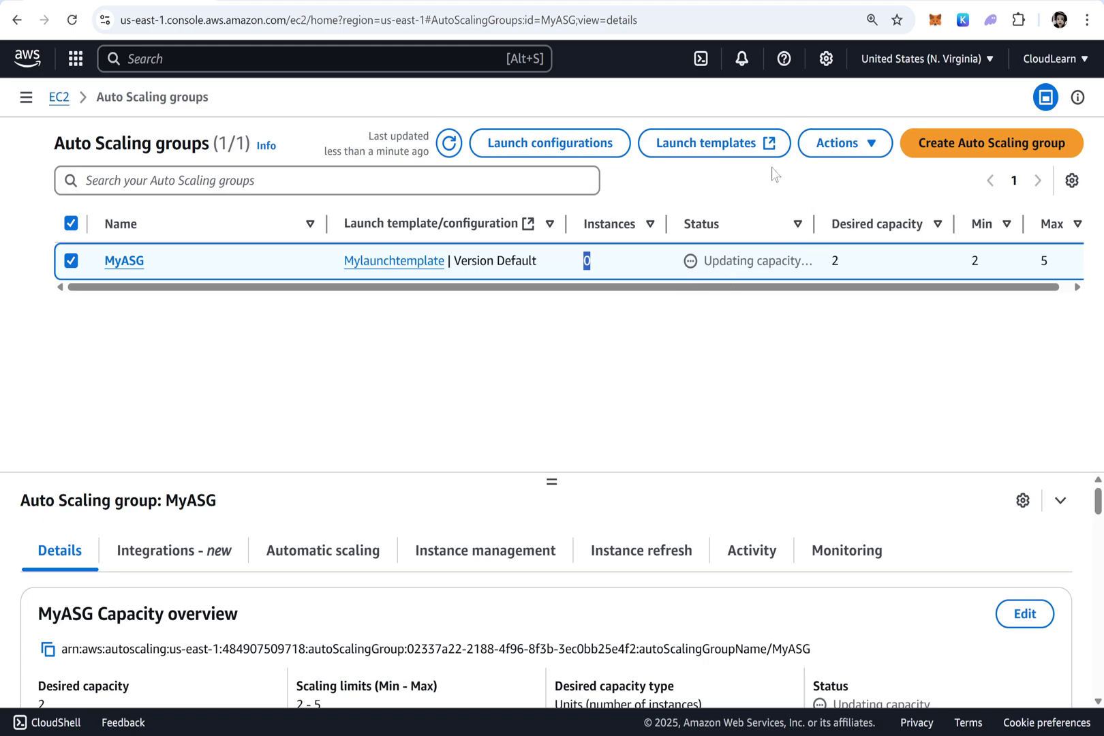
left_click(449, 144)
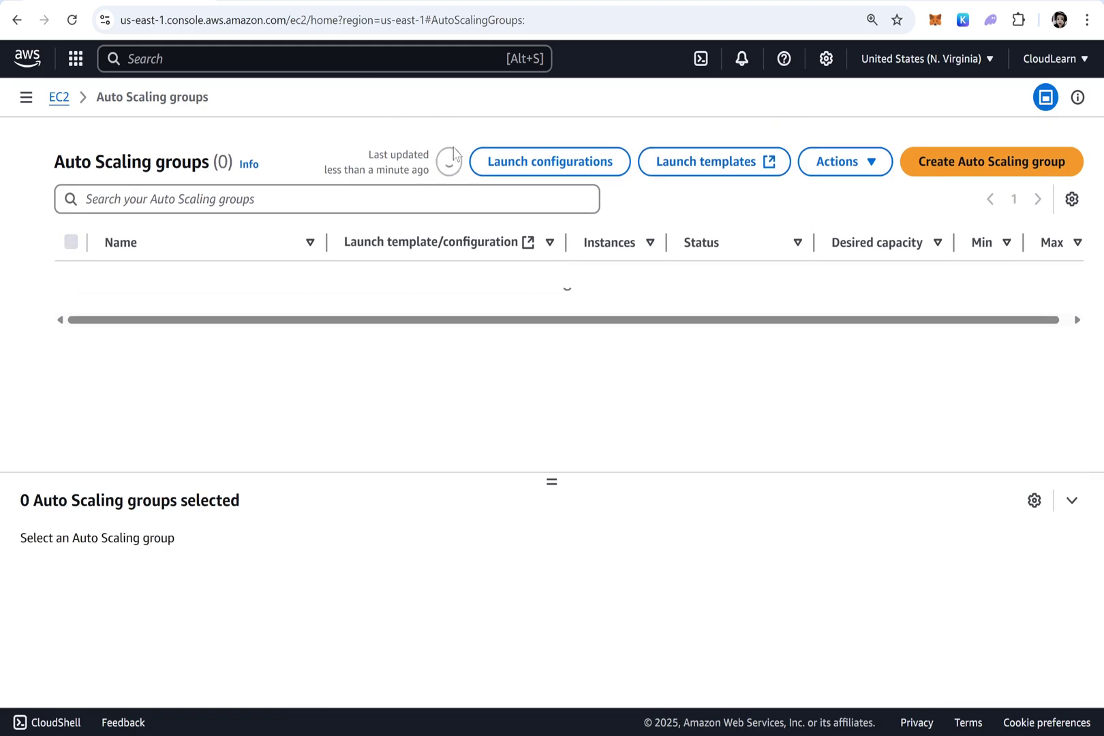
Search for EC2 and open the EC2 service in a new browser tab
key("alt+s")
type("EC2")
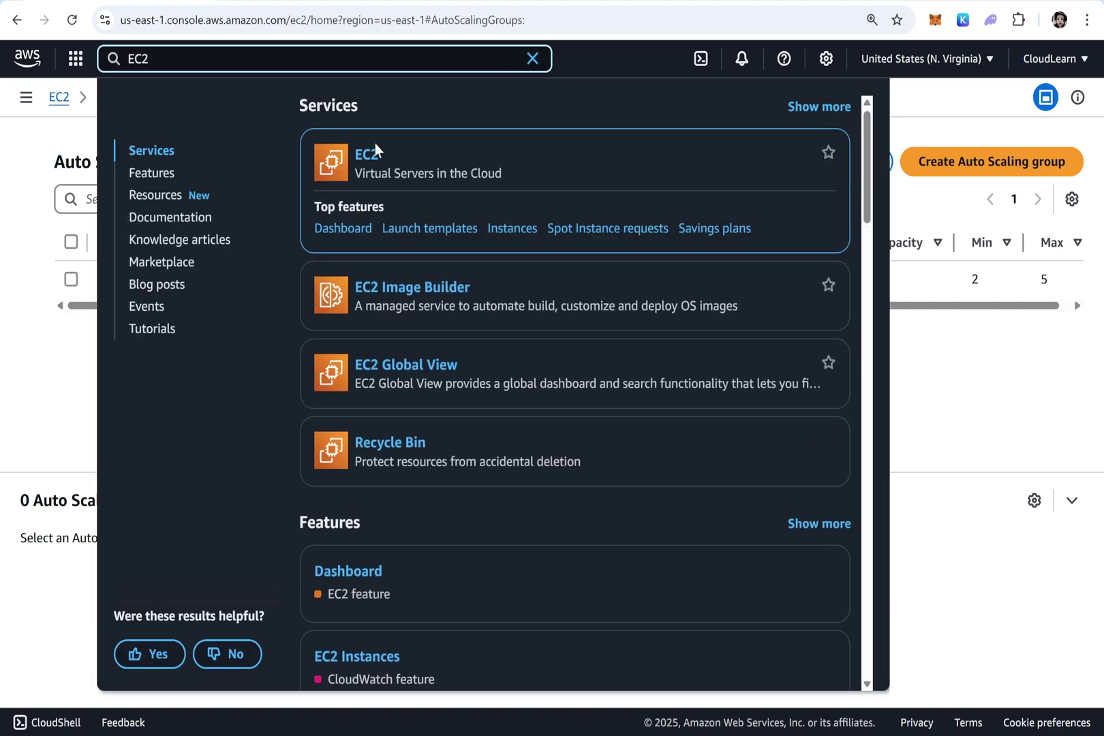
right_click(366, 157)
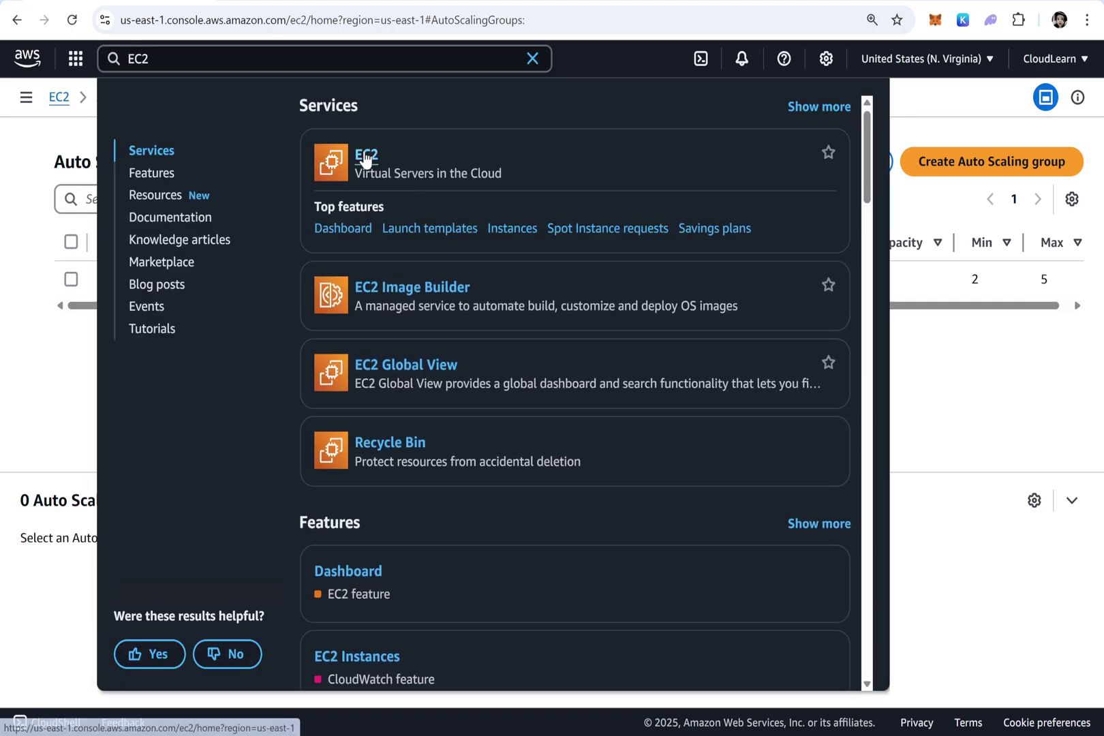
left_click(388, 172)
left_click(534, 60)
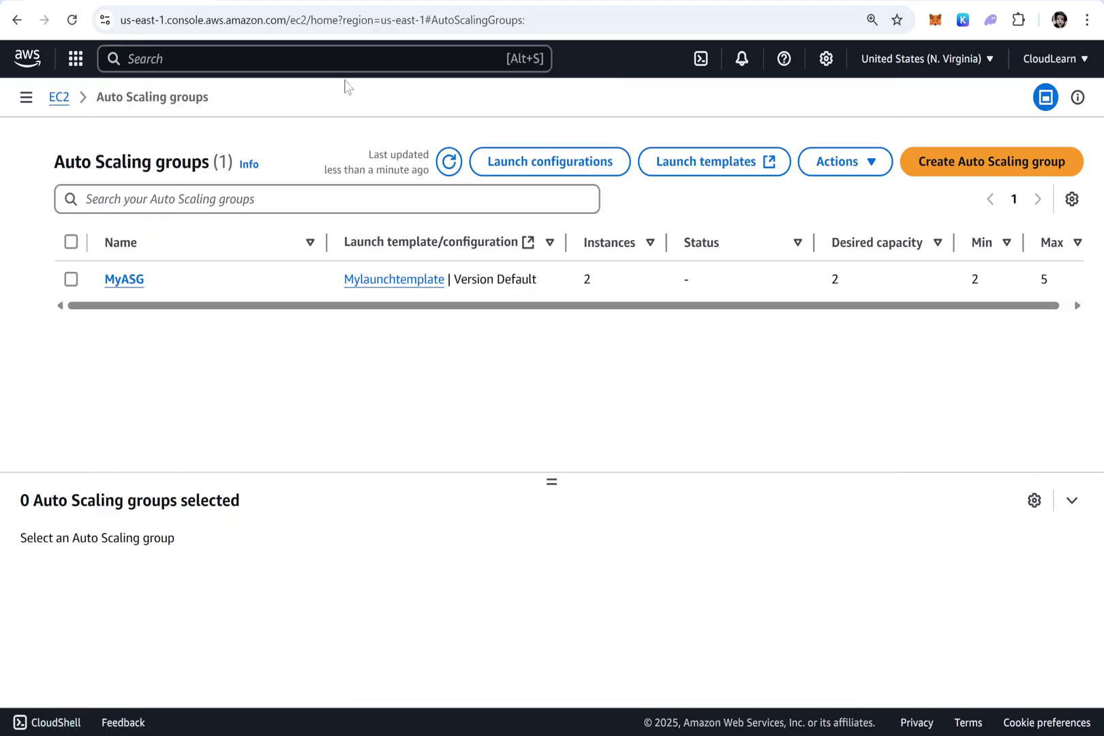
Terminate the Temp instance from the EC2 Instances list
key("ctrl+Tab")
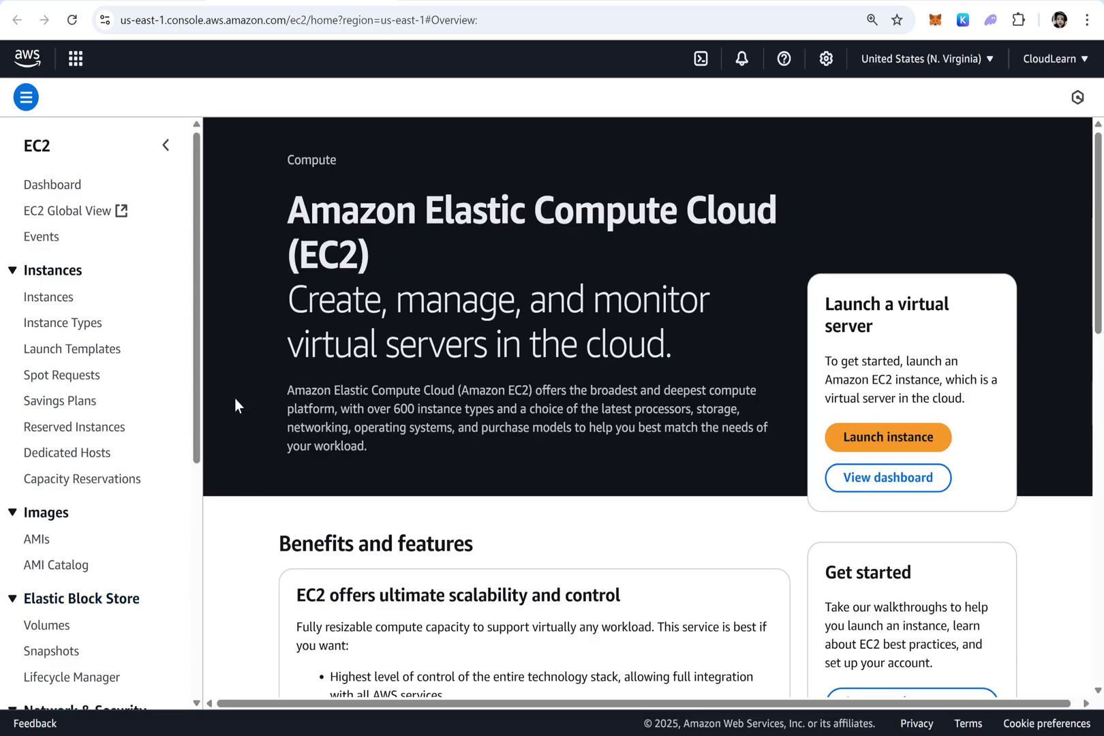
left_click(55, 299)
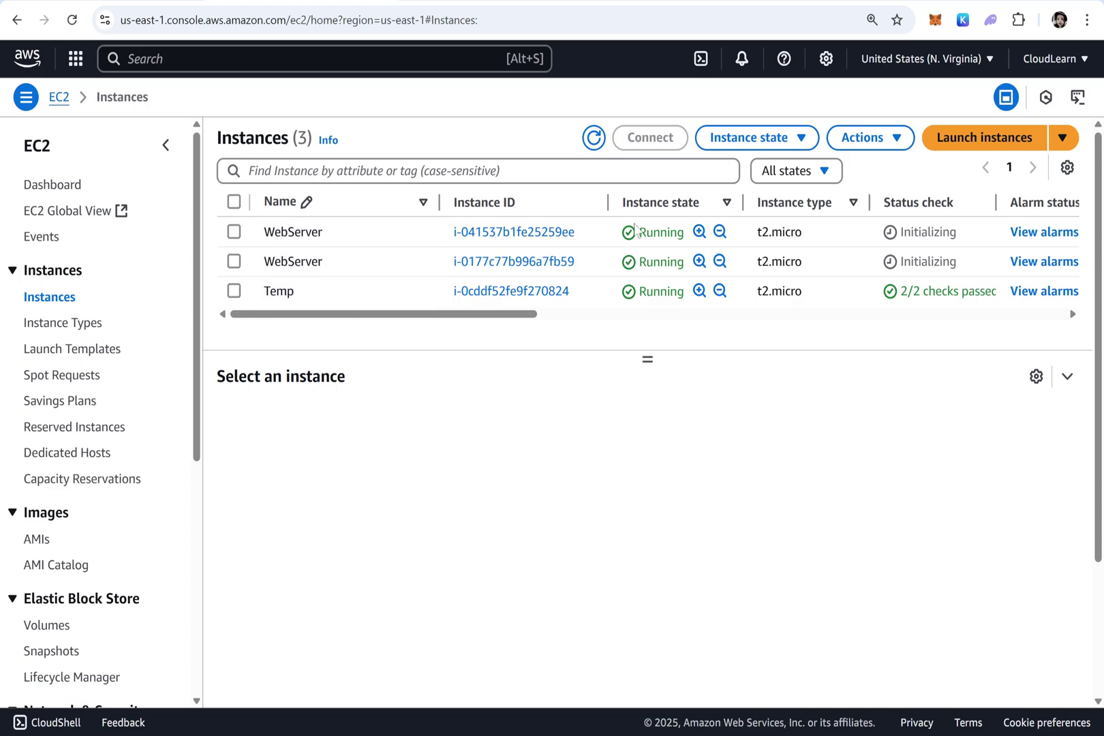
left_click(235, 291)
left_click(869, 138)
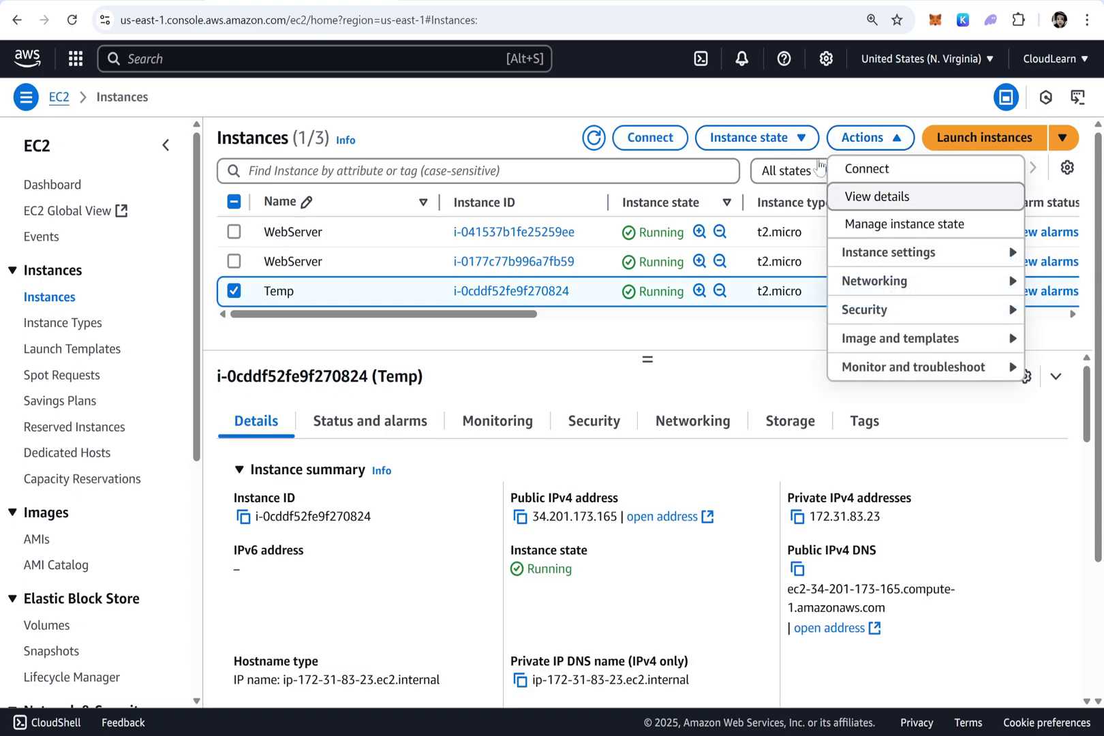
left_click(748, 138)
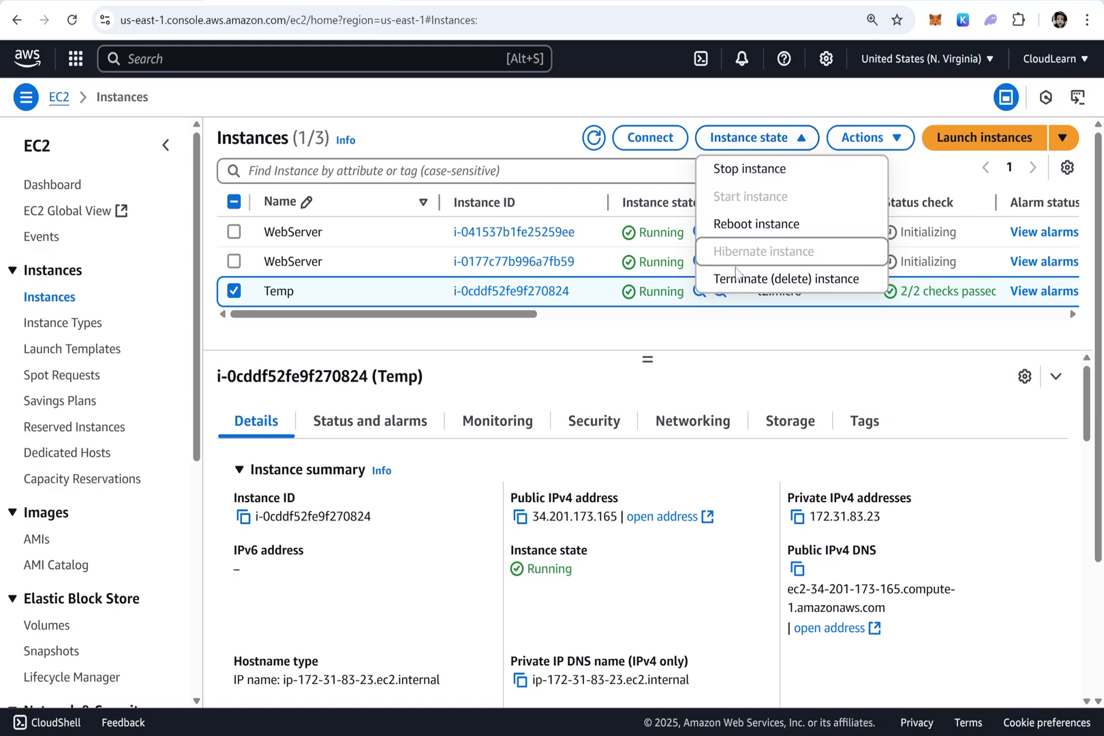
left_click(740, 279)
left_click(933, 537)
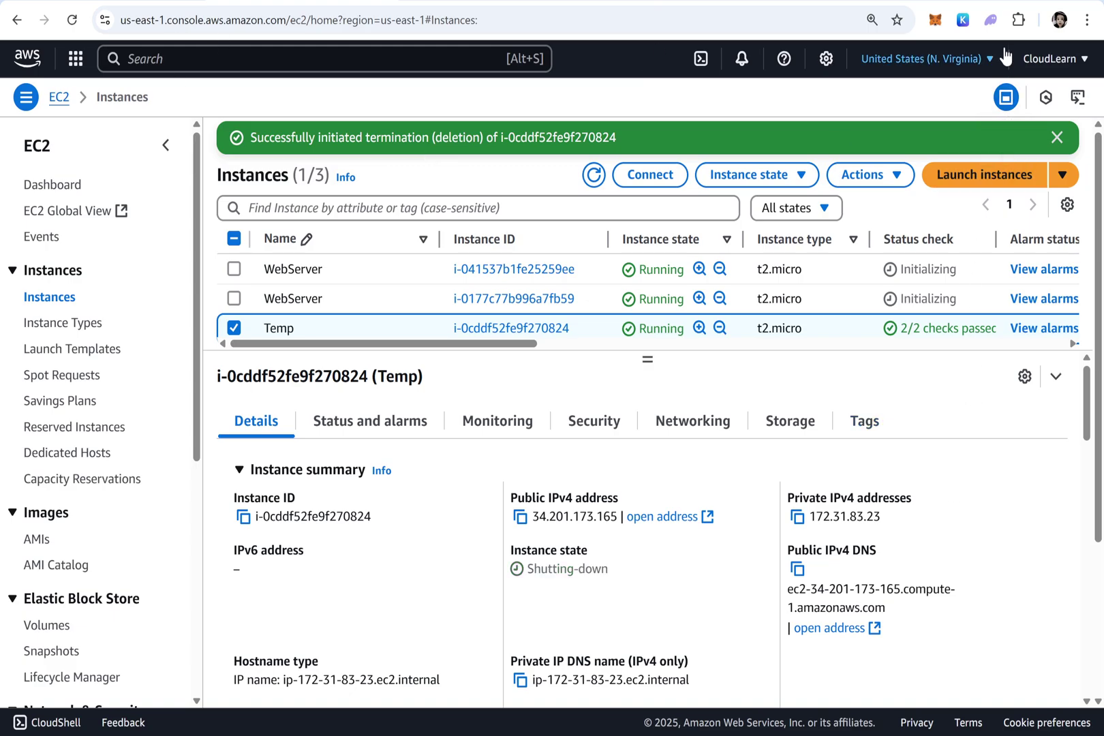
Delete the extra blank lines above the monitoring notes in Notepad
key("alt+Tab")
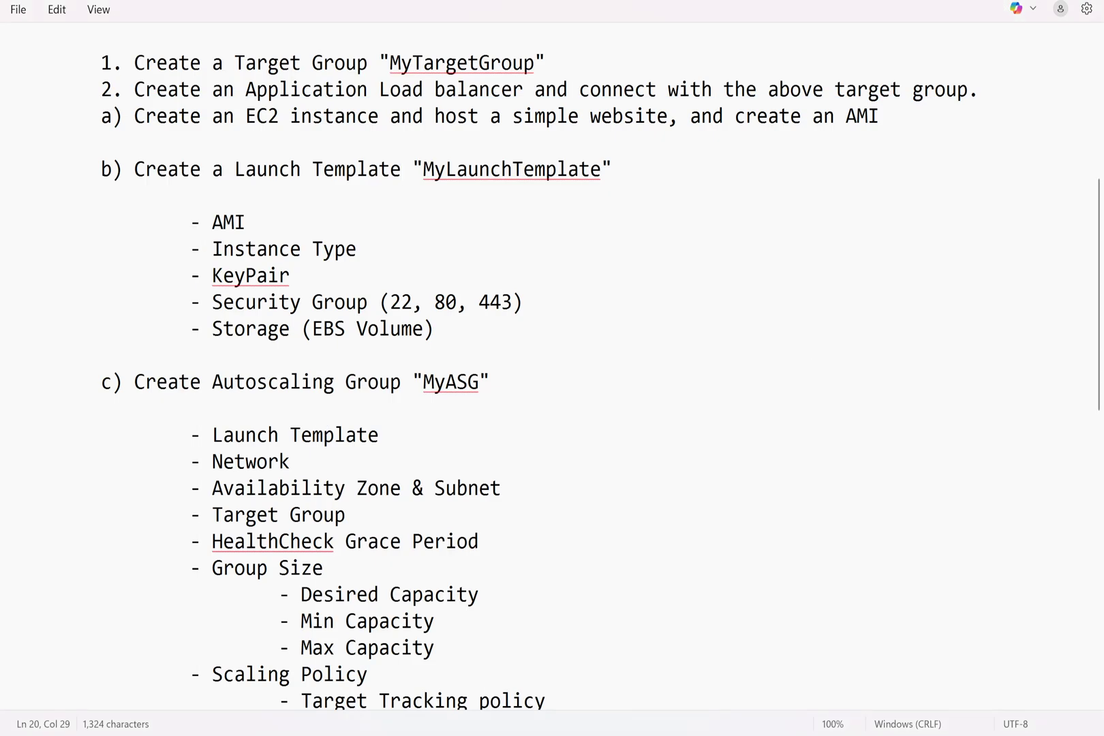
scroll(552, 368, "down", 5)
scroll(552, 368, "down", 4)
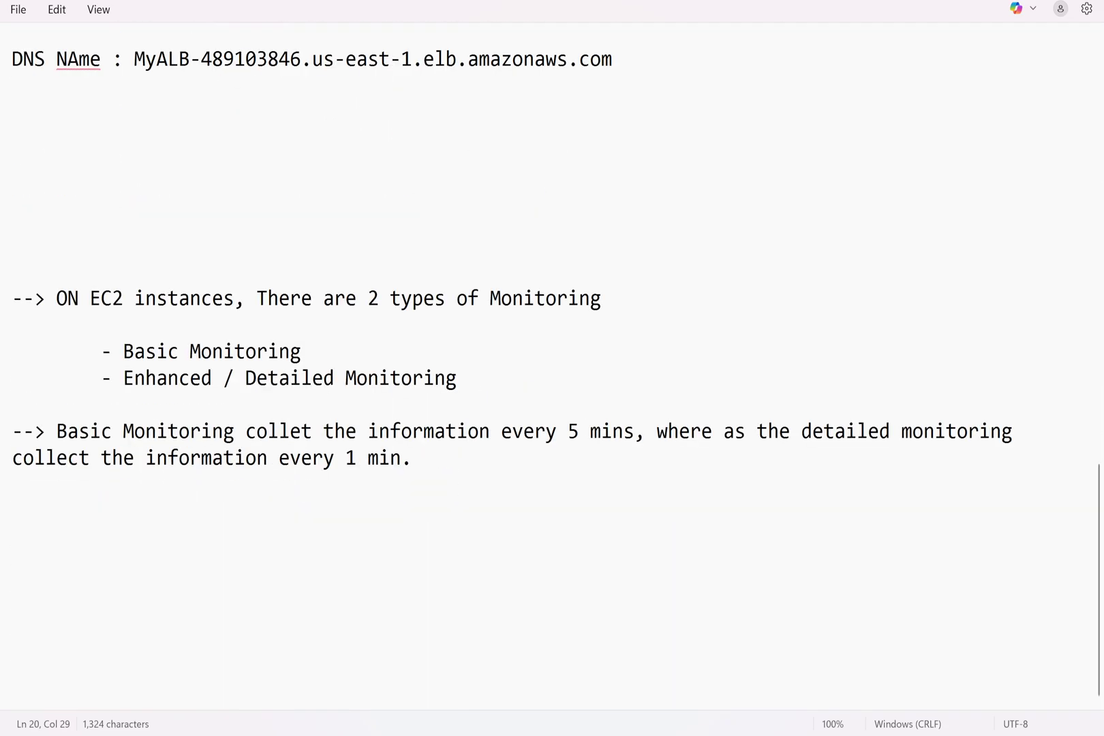
left_click(412, 457)
left_click(12, 165)
key("Delete")
key("Delete")
key("Delete")
key("Delete")
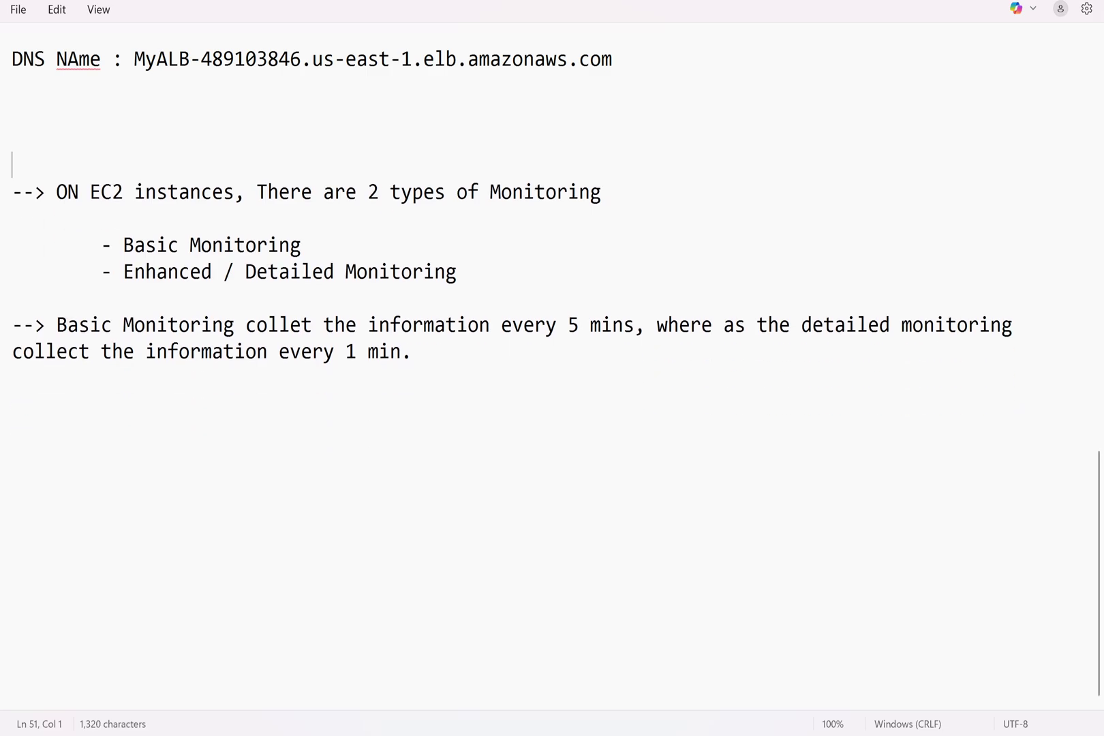
key("BackSpace")
key("BackSpace")
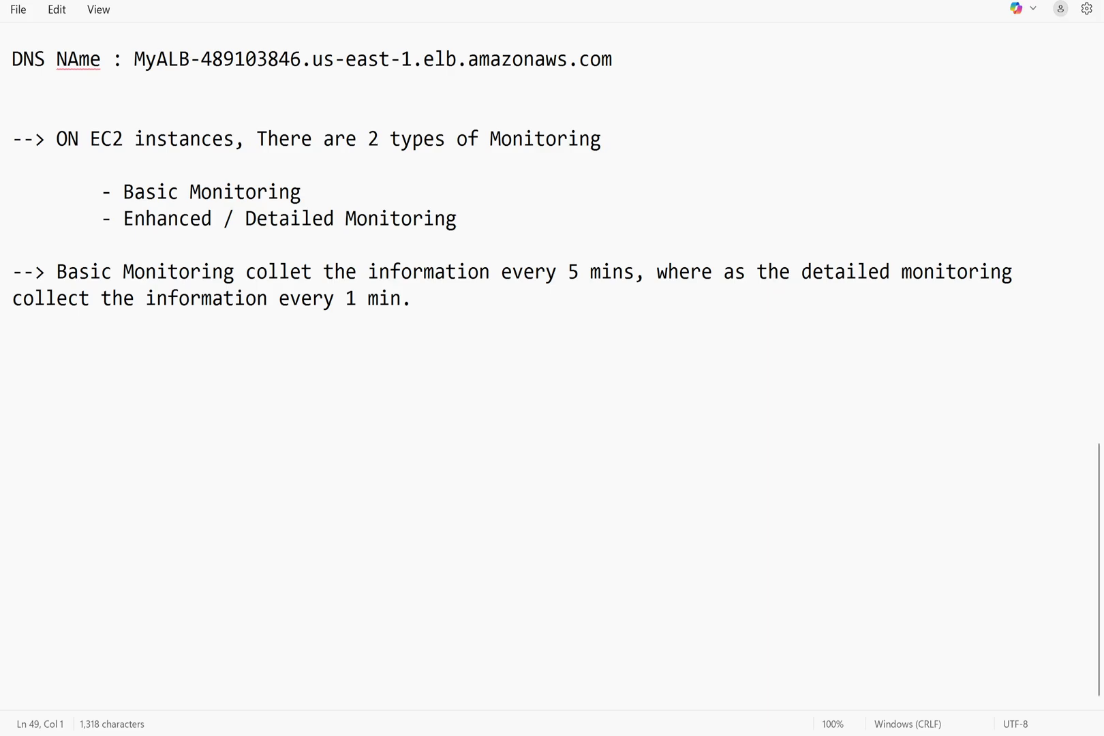
Paste the De-Registration Delay sentence at the end of the notes
left_click(12, 405)
key("BackSpace")
type("--> On the Target group of the Load Balancer, there is a component called De-Registration Delay.")
key("Return")
key("Return")
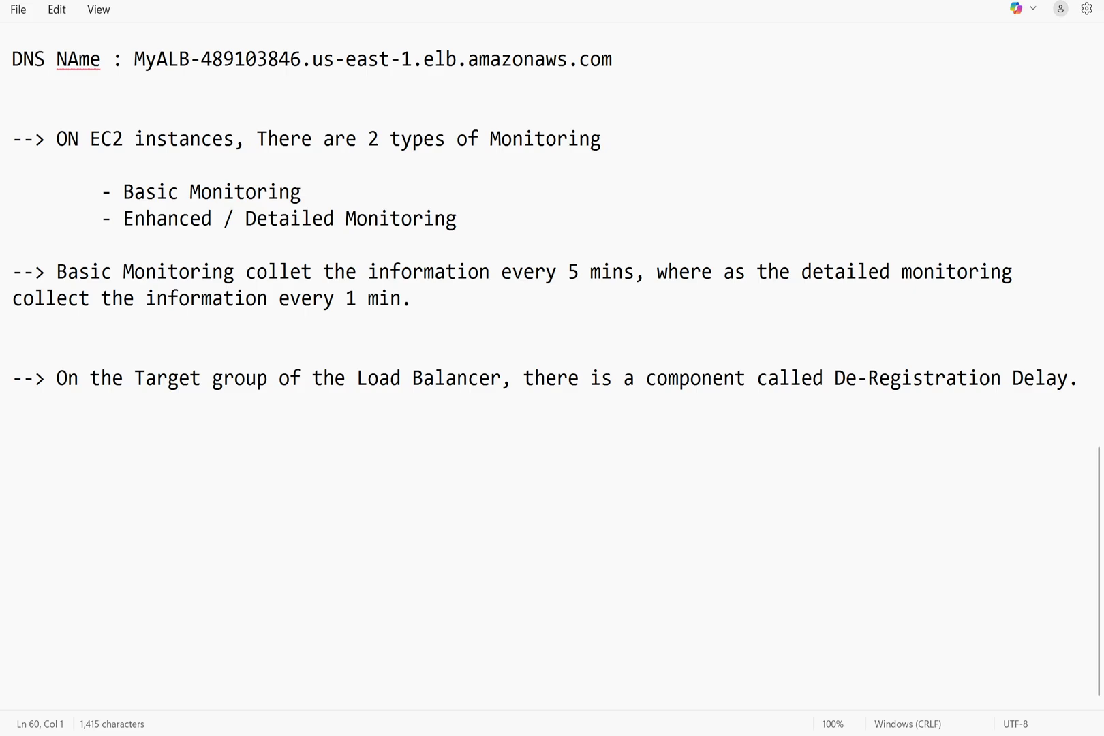
Paste the de-registration delay definition and the 300-second default paragraphs
type("--")
key("BackSpace")
key("BackSpace")
type("--> De-Registration delay is the wait time to remove (De-register) the target from the target group")
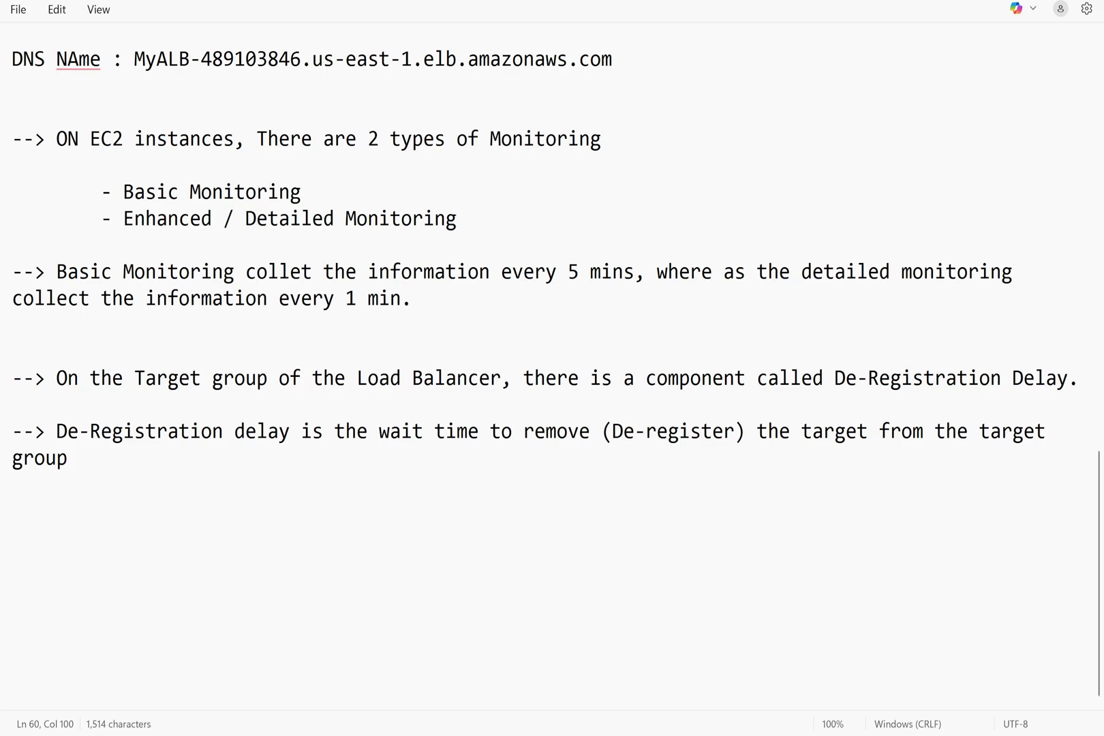
left_click(12, 483)
key("Return")
key("Return")
type("-->")
key("BackSpace")
key("BackSpace")
key("BackSpace")
type("--> ByDefault, the de-Registration delay is 300 sec. whenever we de-register the target it will wait for 300 seconds and existing users will be moved to the other targets and the the target will be removed from the target group.")
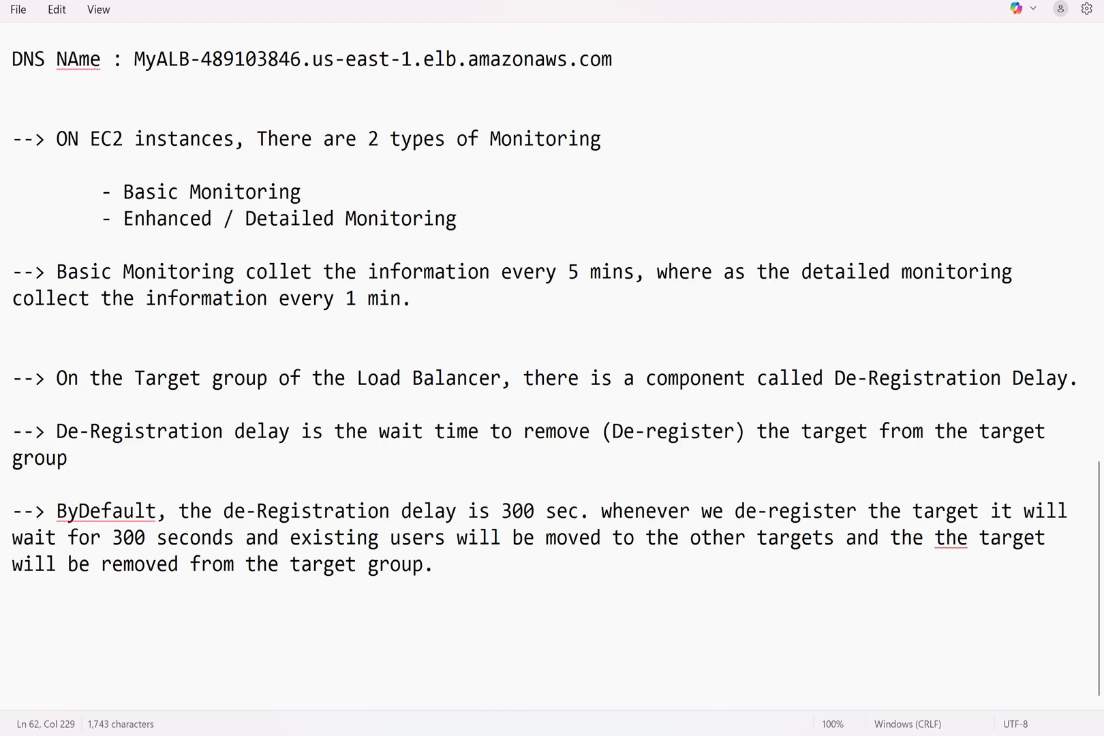
Add the line '--> We can Modify the de registration delay as per our requirements'
key("Down")
type("--> We ca")
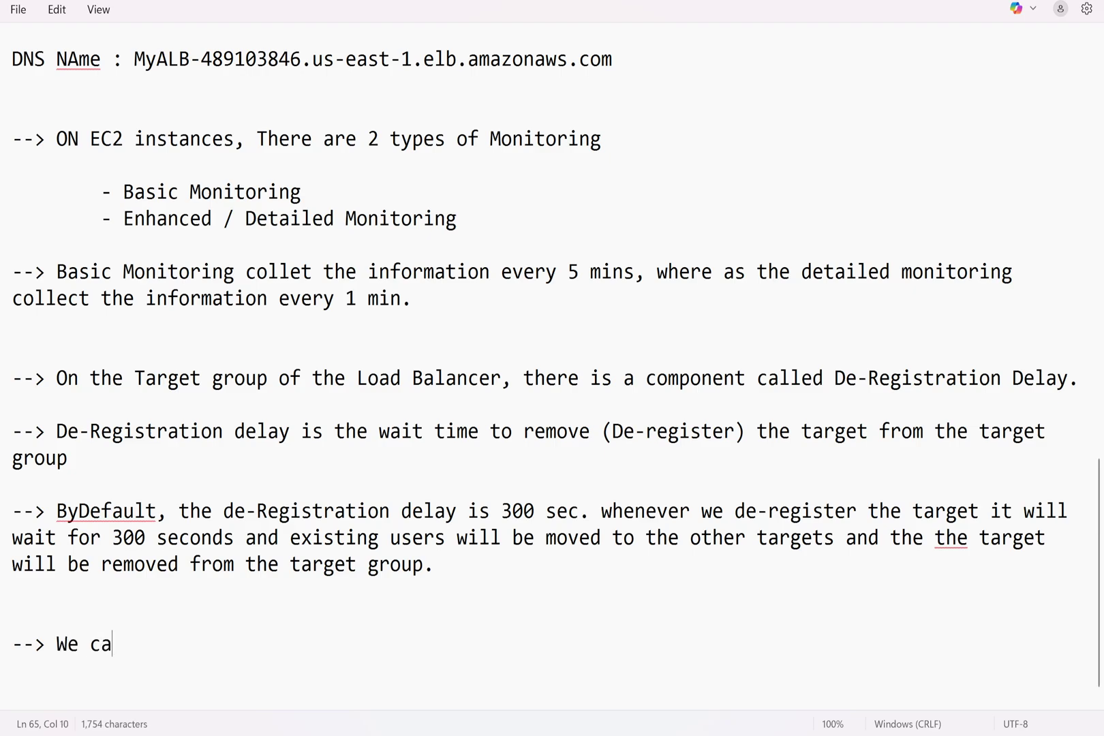
type("n Modify the ")
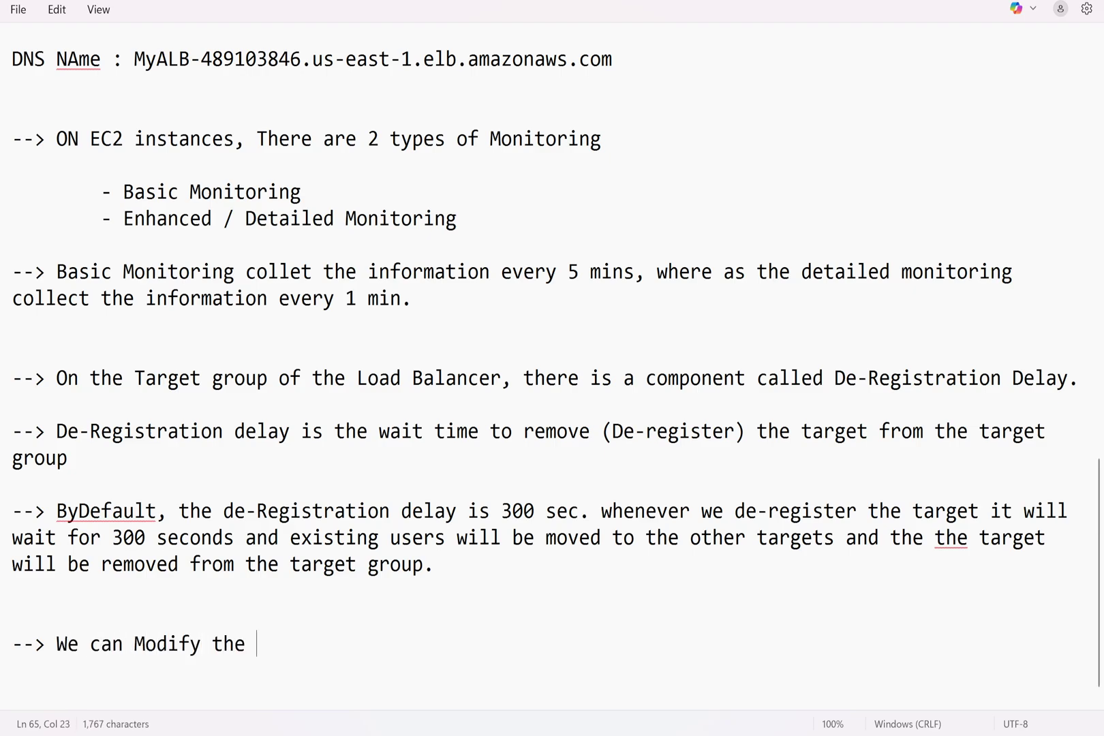
type("de registra")
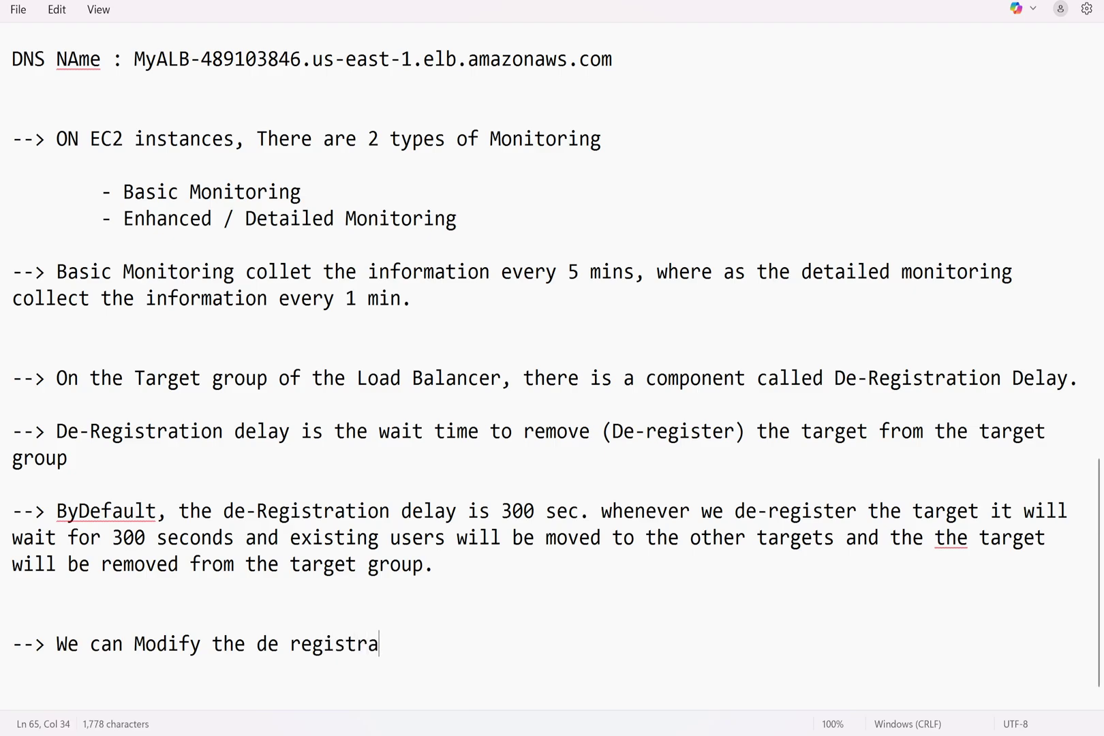
type("tion delay")
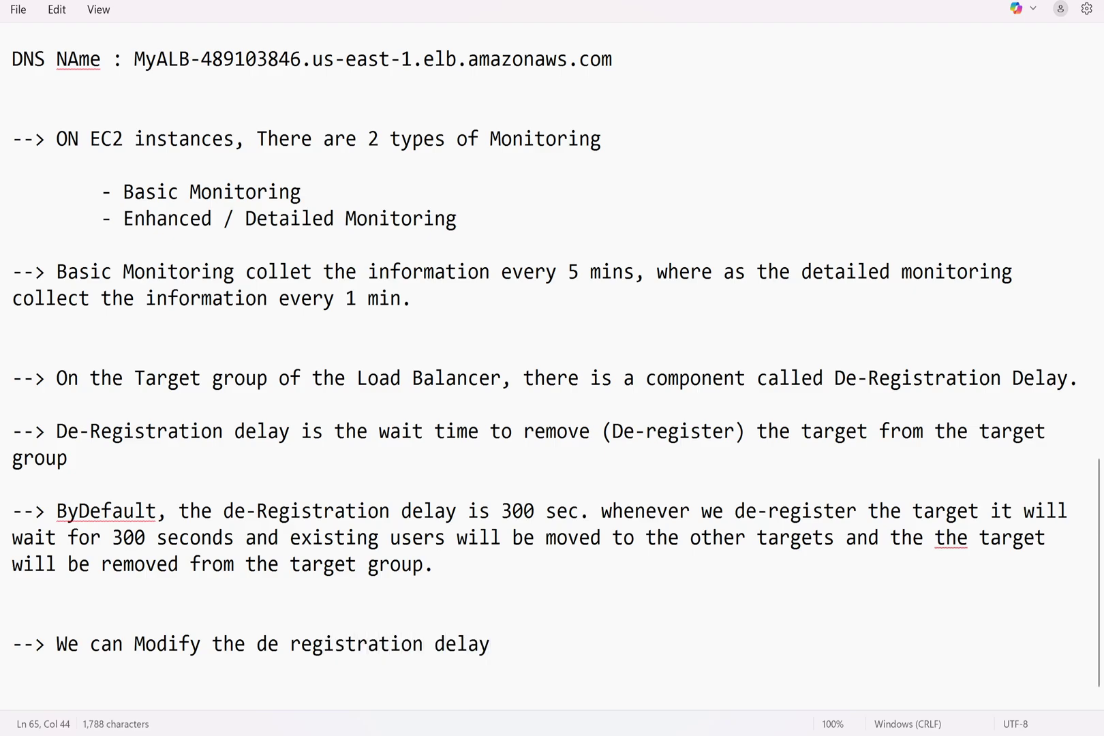
type(" as per oour")
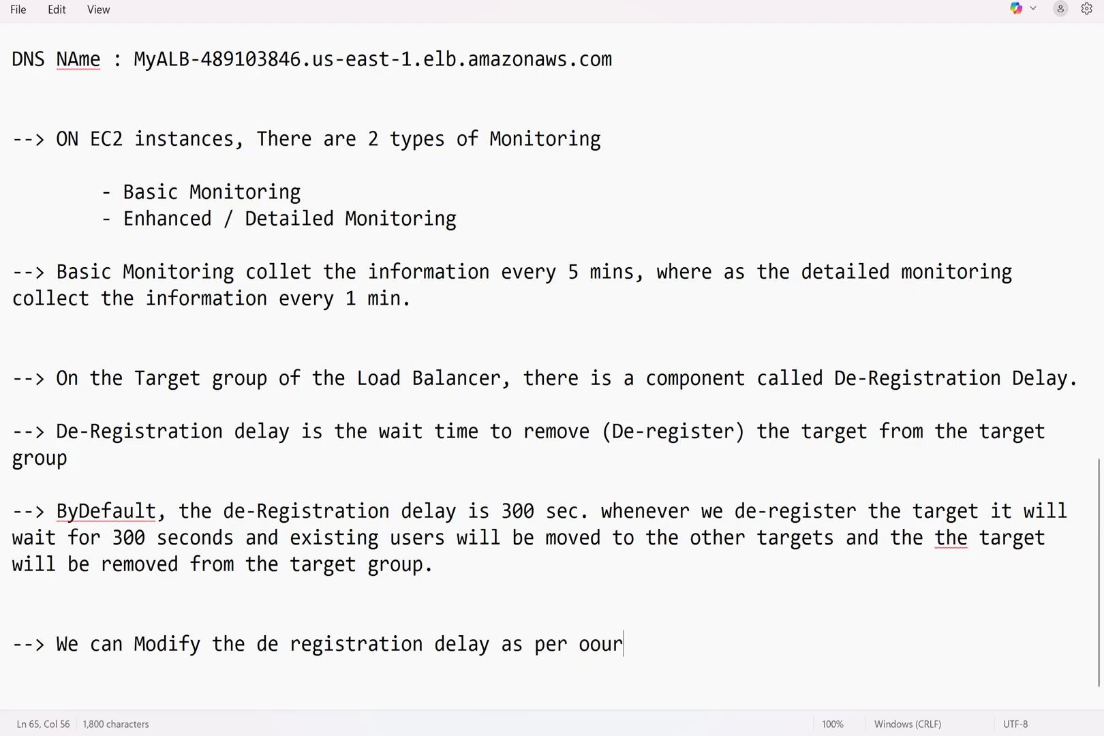
key("BackSpace")
key("BackSpace")
key("BackSpace")
type("ur requirements")
key("Return")
key("Return")
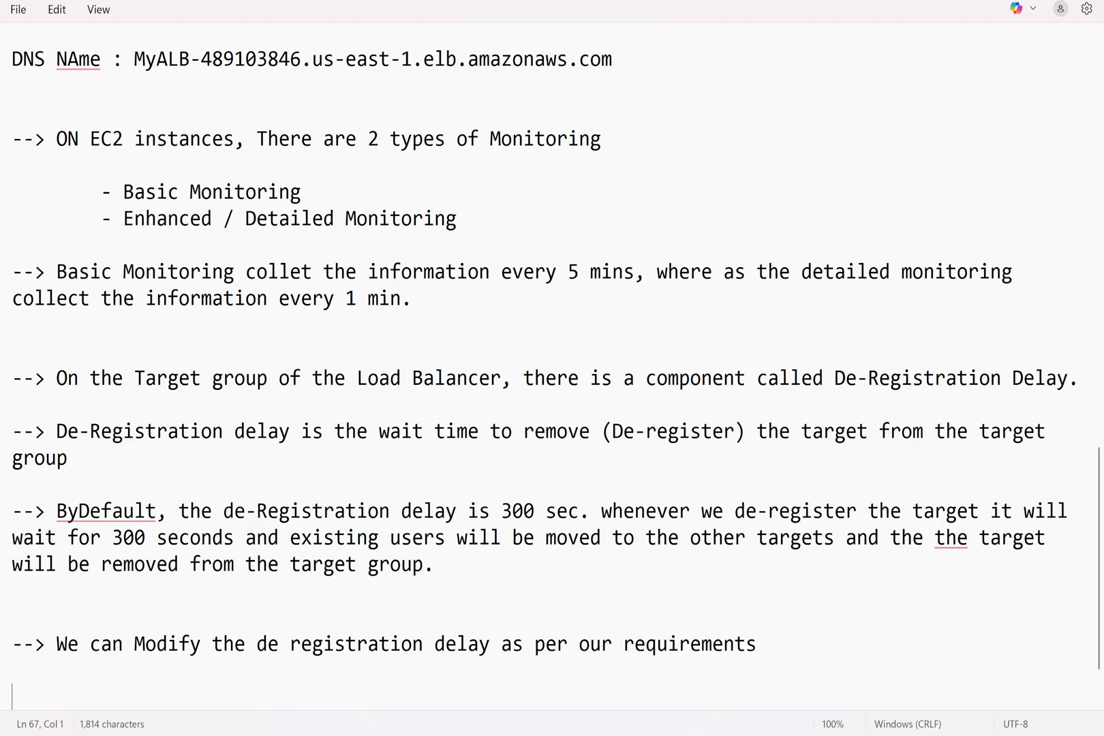
Add note '3. Modify the De-Registration Delay to 60 seconds to avid the wait time' and start '4.'
type("3. Modify the De")
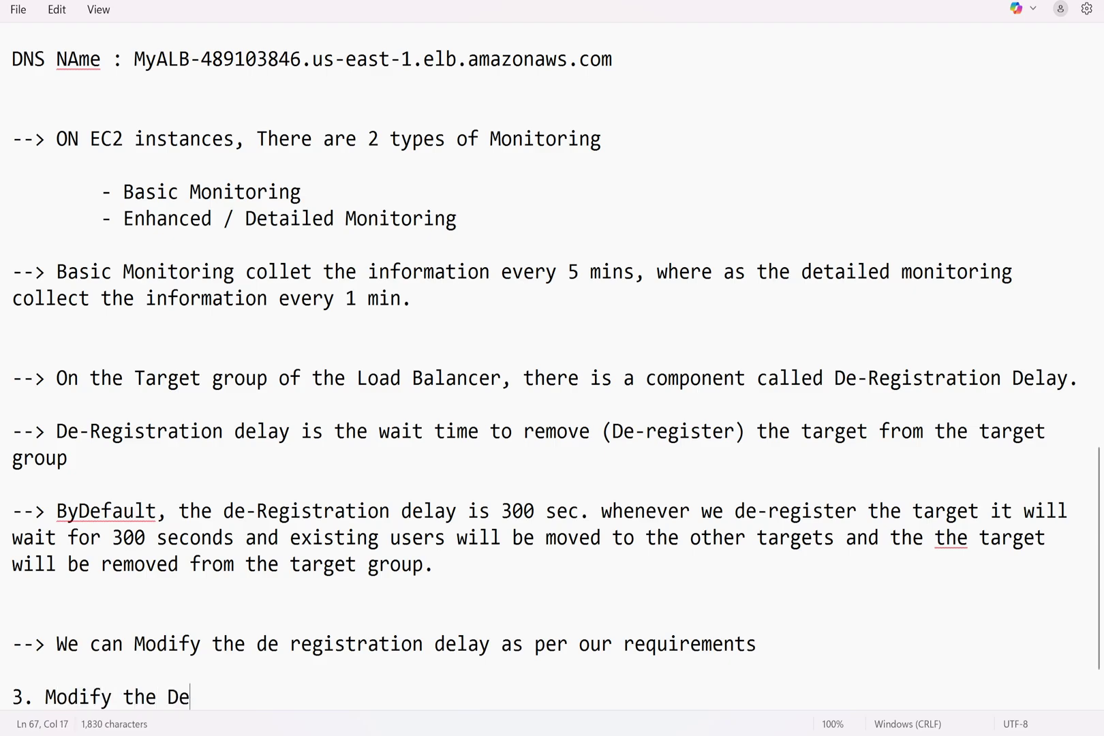
type("-Registration Delay ")
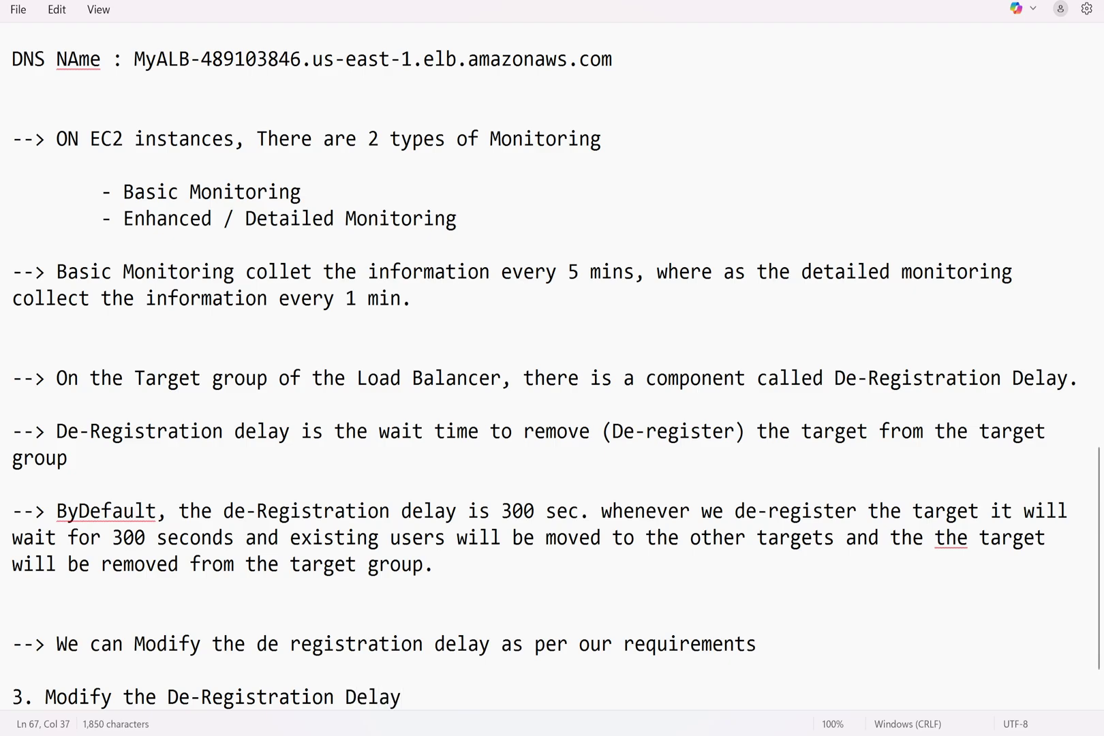
type("to 60 sec")
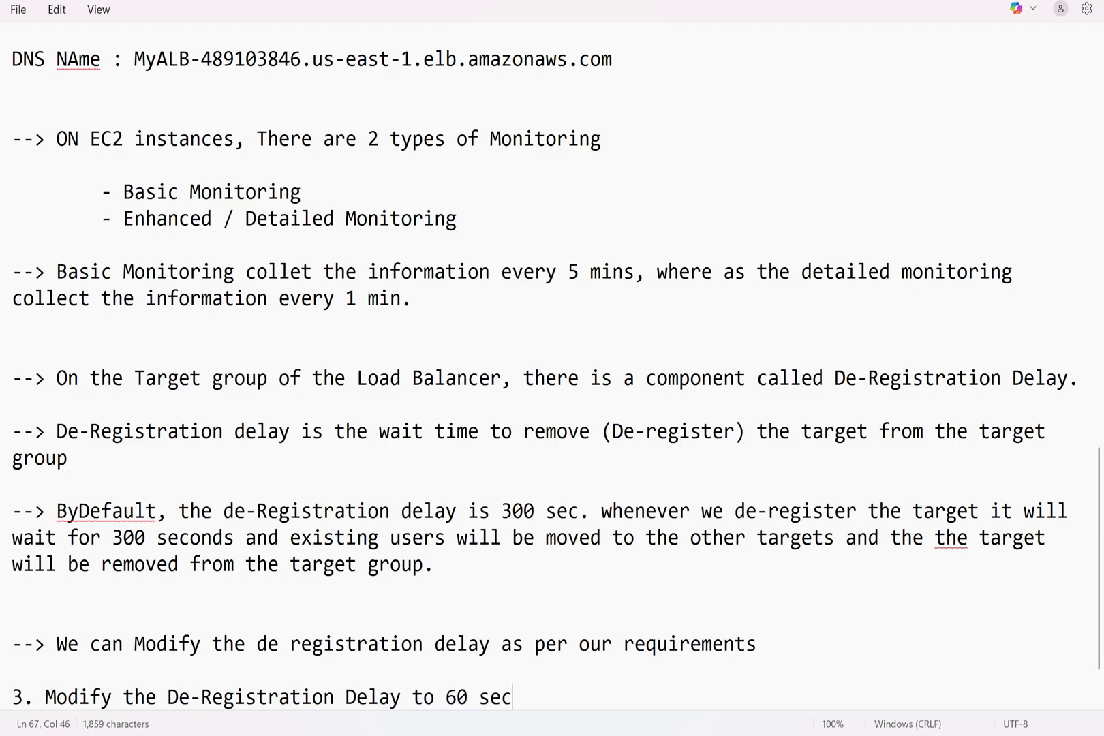
type("onds")
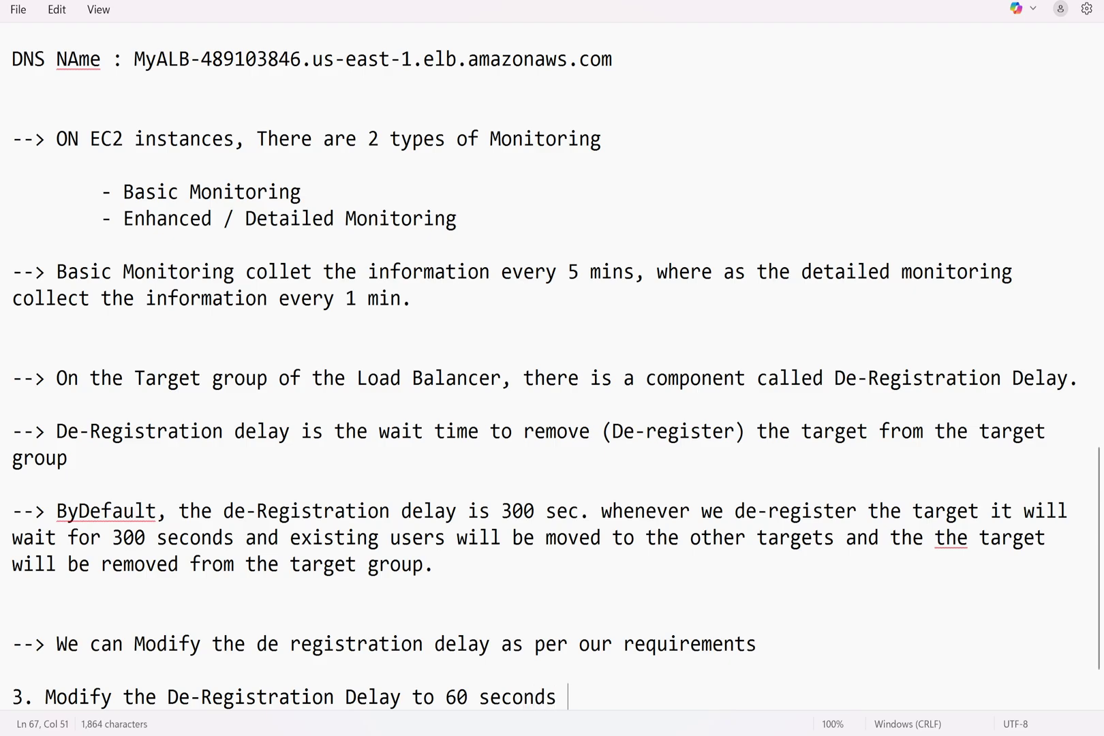
type(" to avid the wait time")
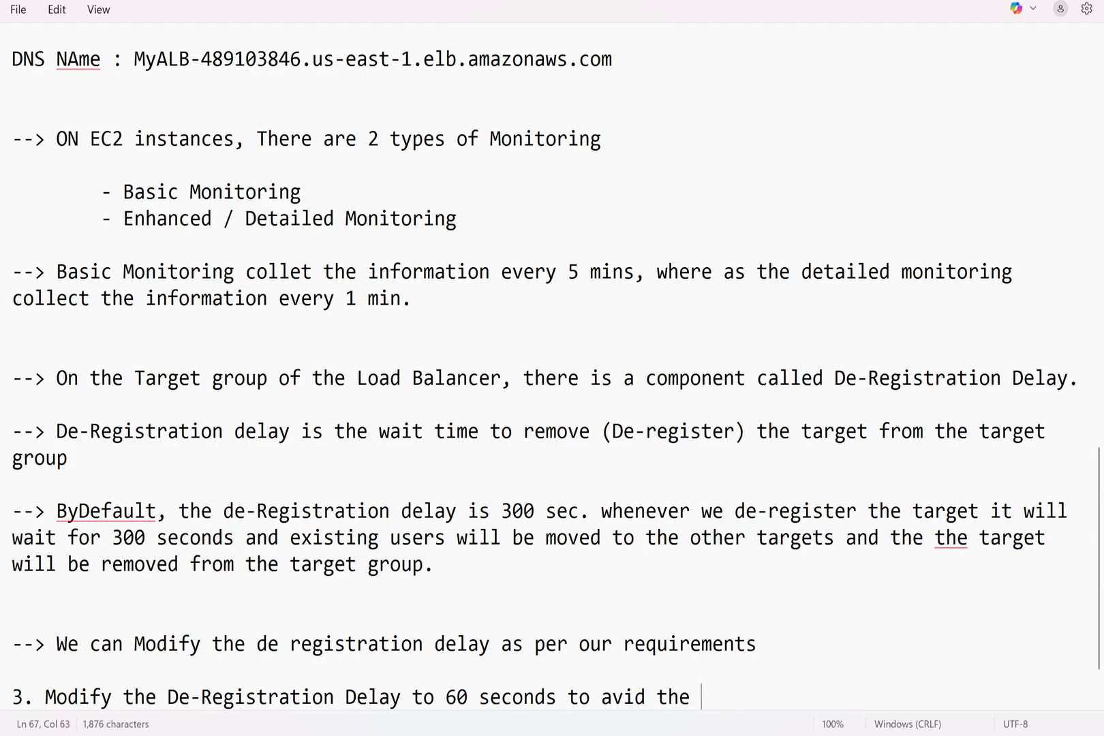
key("Return")
key("Return")
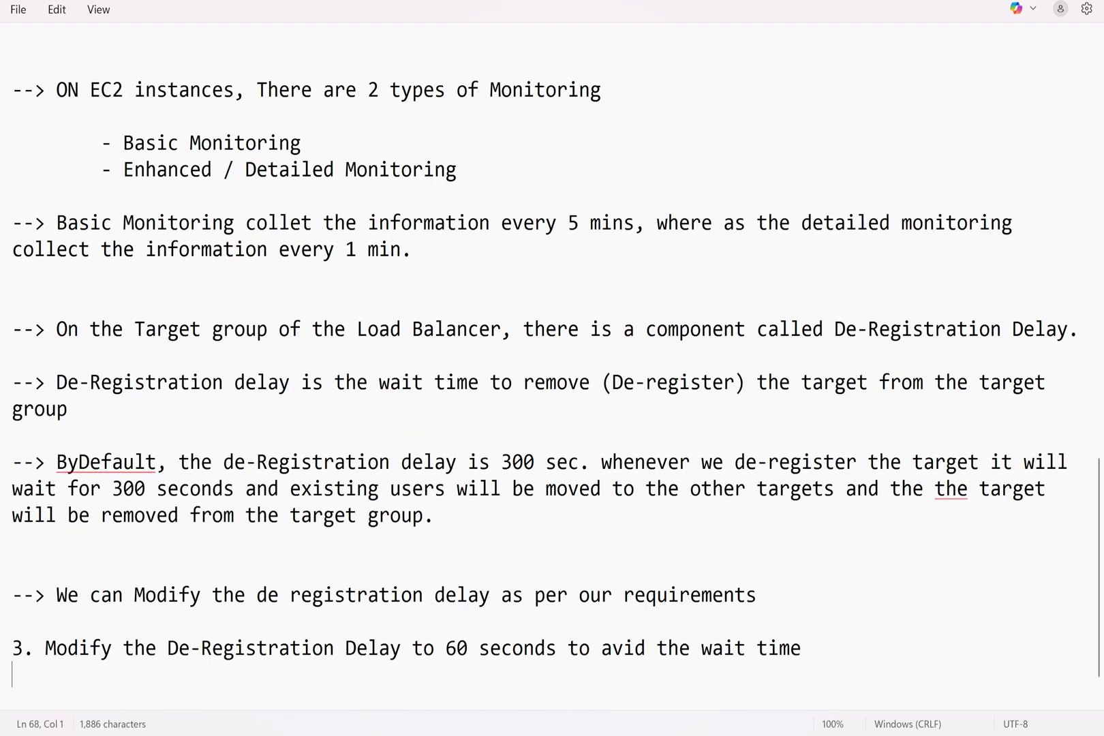
type("4.")
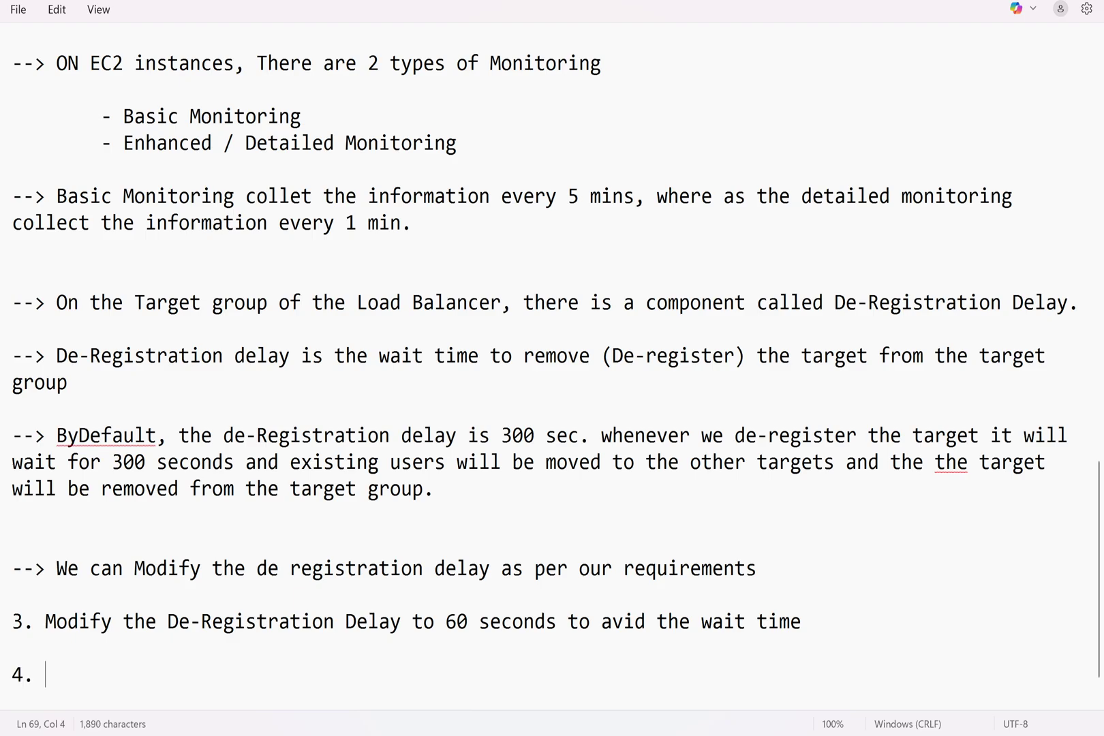
key("alt+Tab")
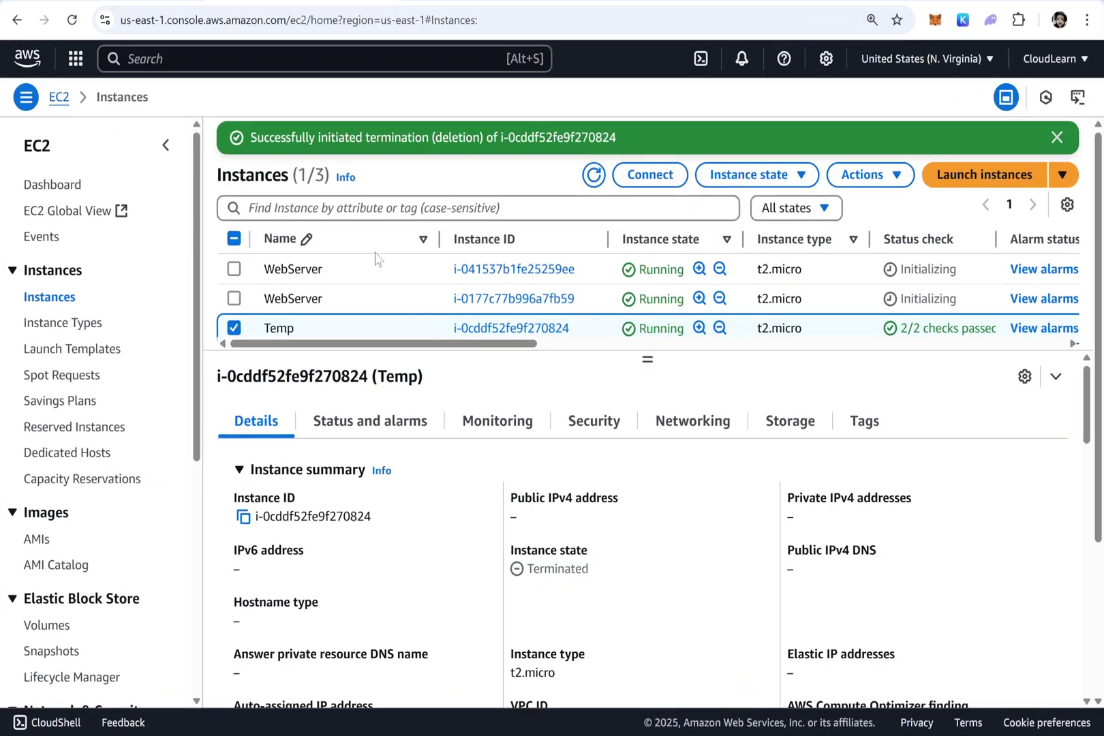
Open MyTargetGroup's attributes showing the current 300-second deregistration delay
scroll(92, 516, "down", 5)
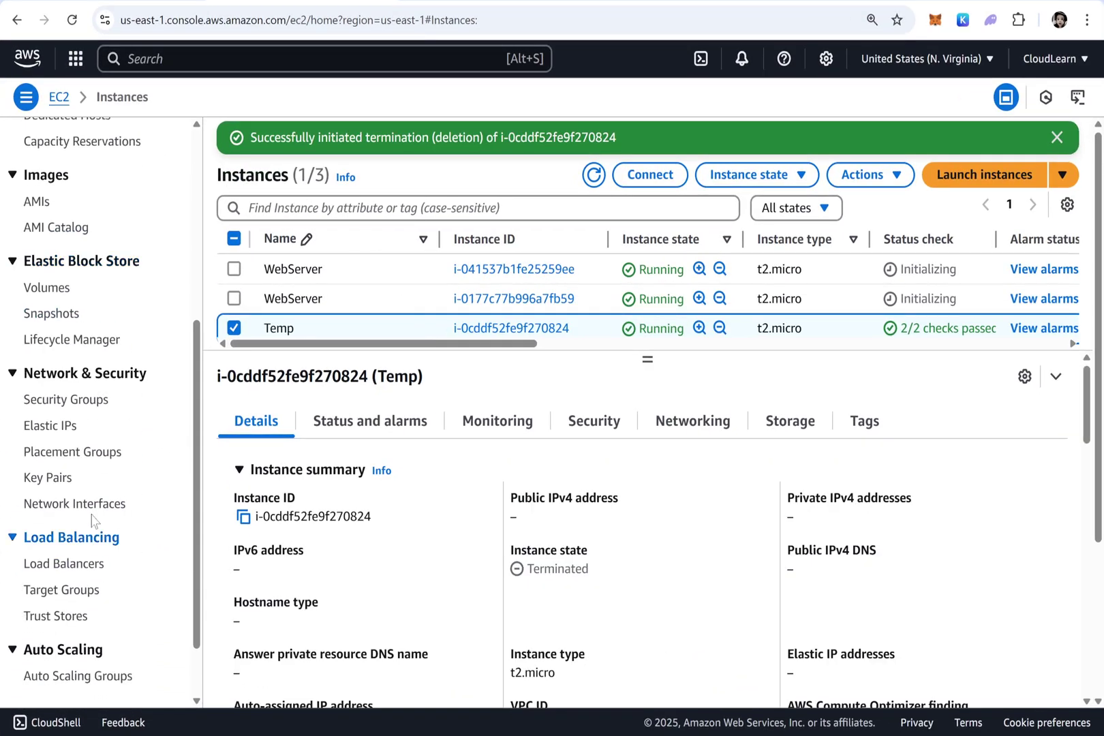
left_click(76, 590)
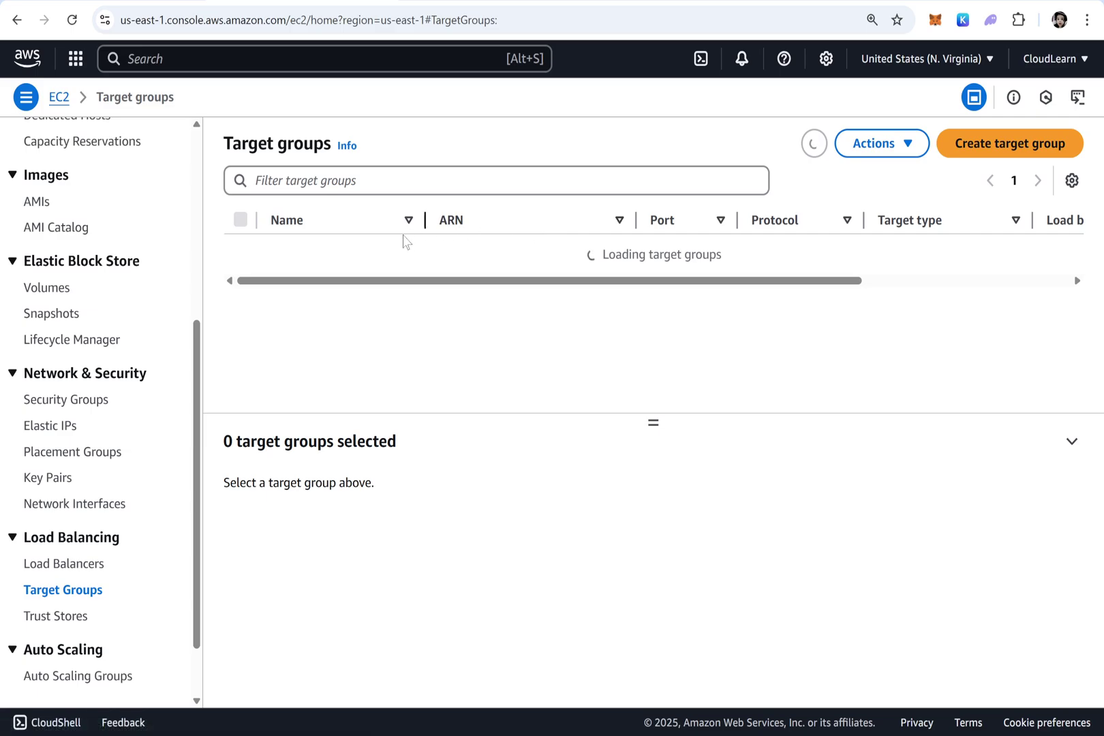
left_click(295, 256)
left_click(294, 251)
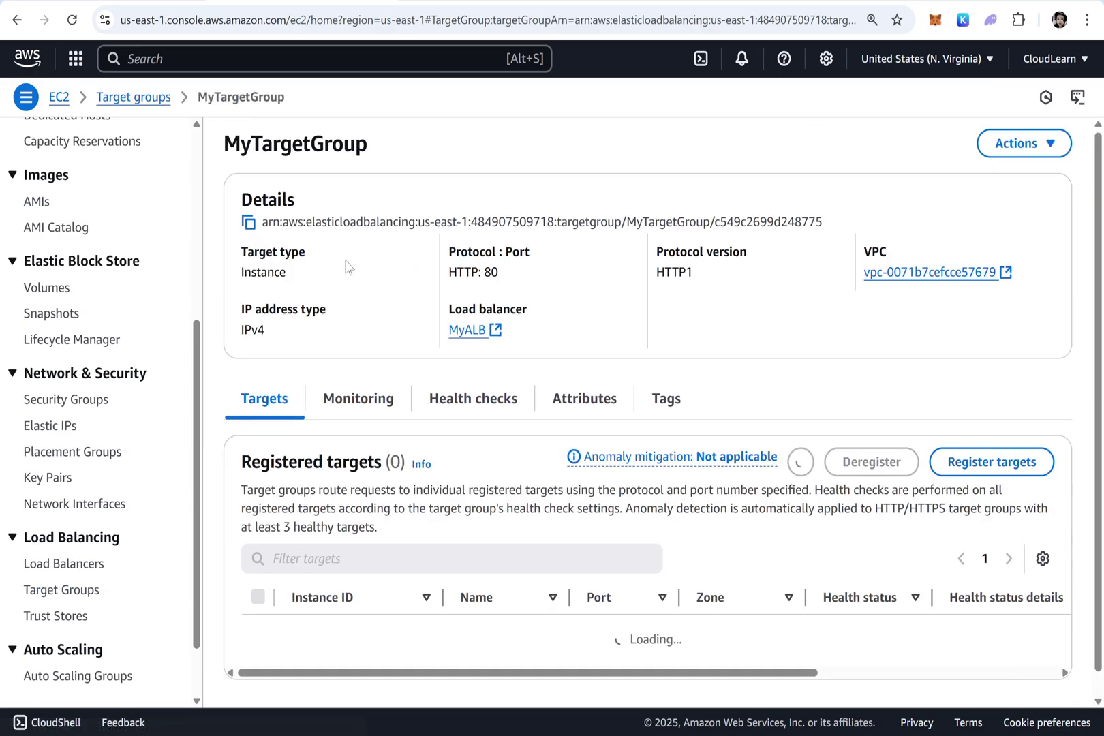
scroll(625, 494, "down", 2)
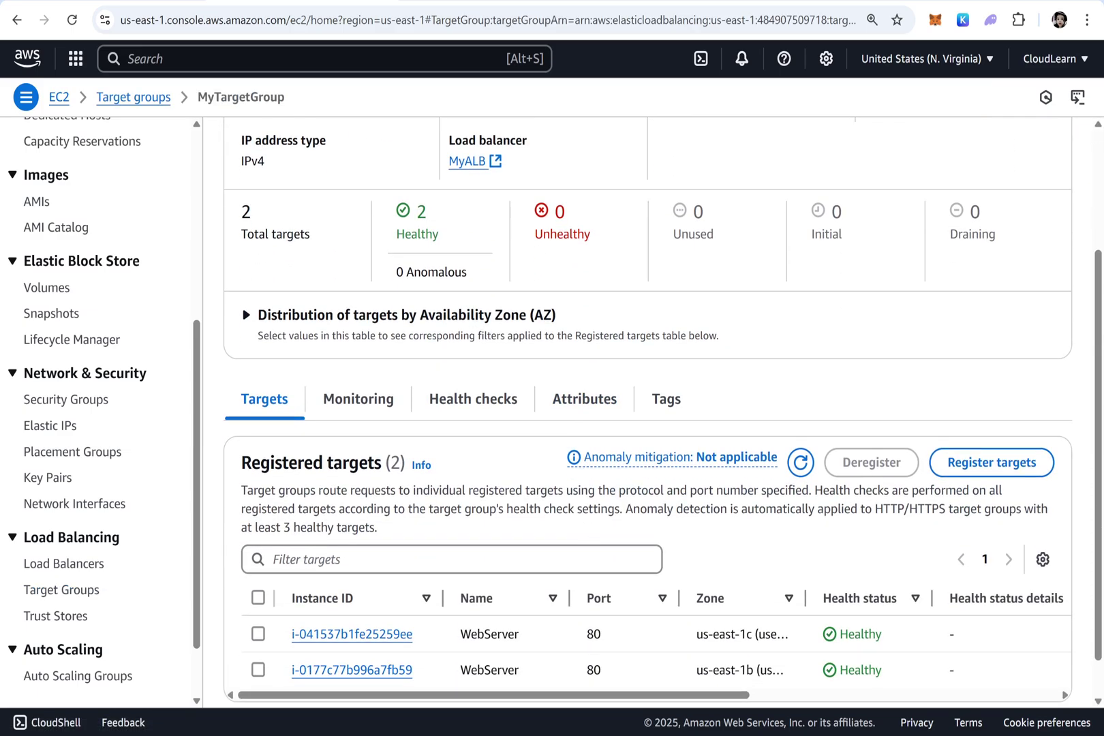
left_click(583, 401)
scroll(494, 526, "down", 1)
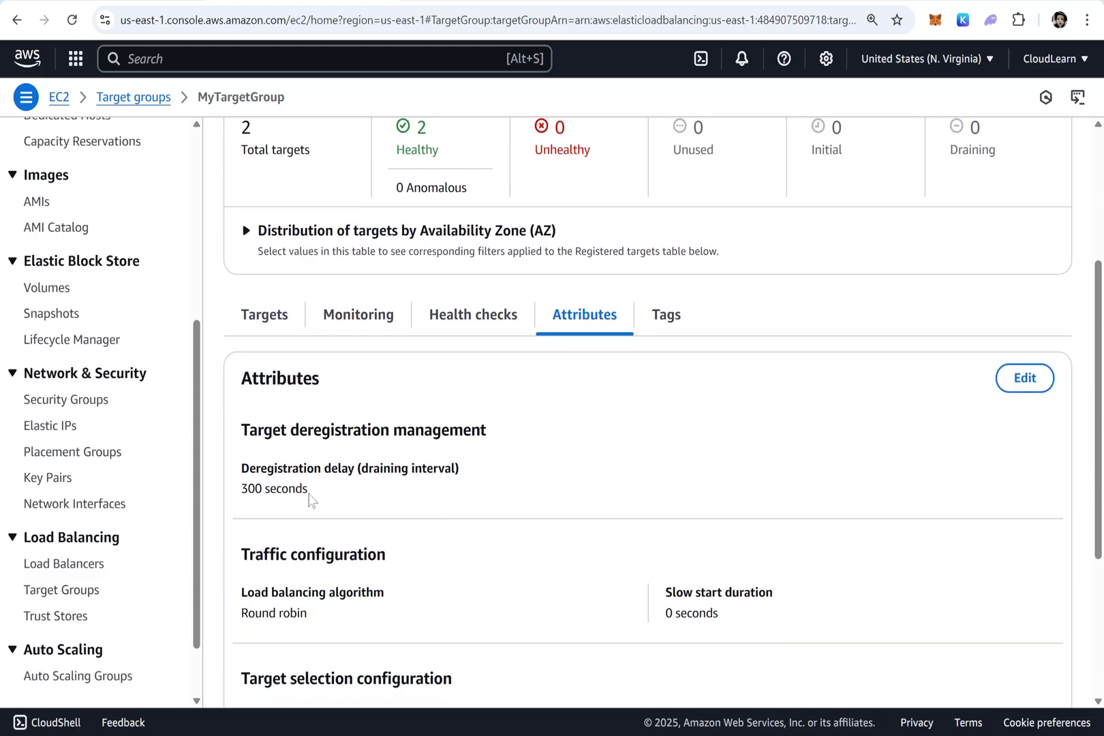
left_click_drag(309, 489, 241, 489)
Change the deregistration delay to 60 seconds and save the attributes
left_click(1019, 378)
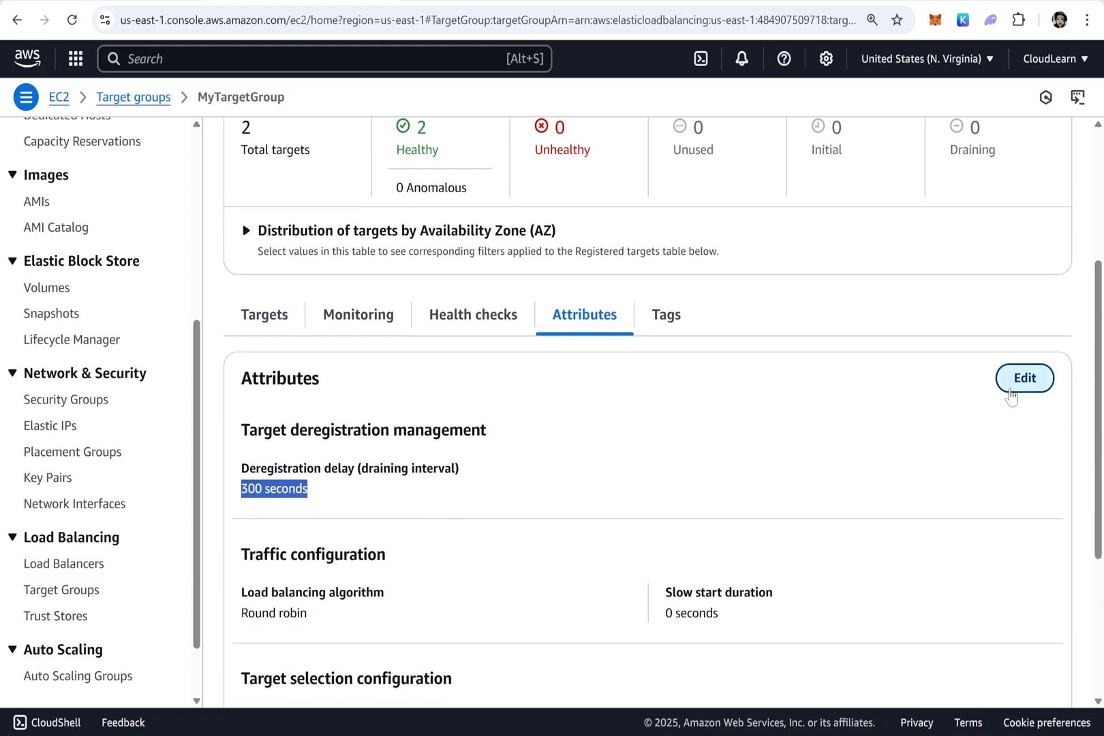
left_click_drag(76, 283, 24, 282)
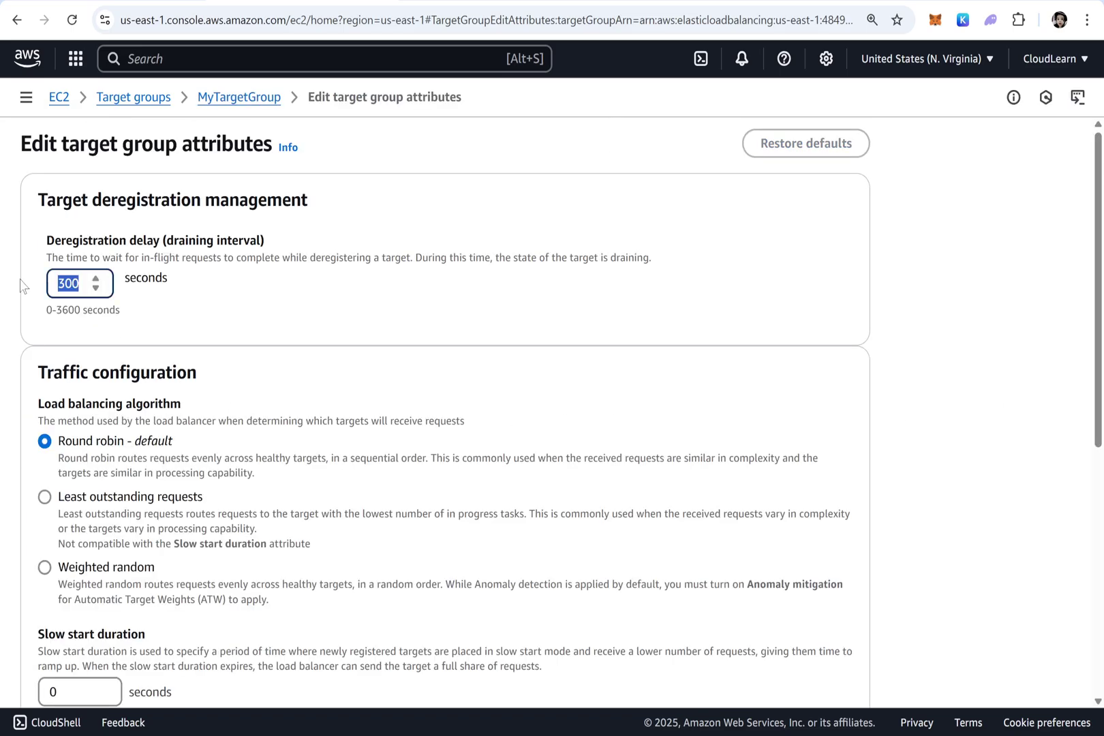
type("60")
scroll(538, 421, "down", 6)
scroll(539, 422, "down", 1)
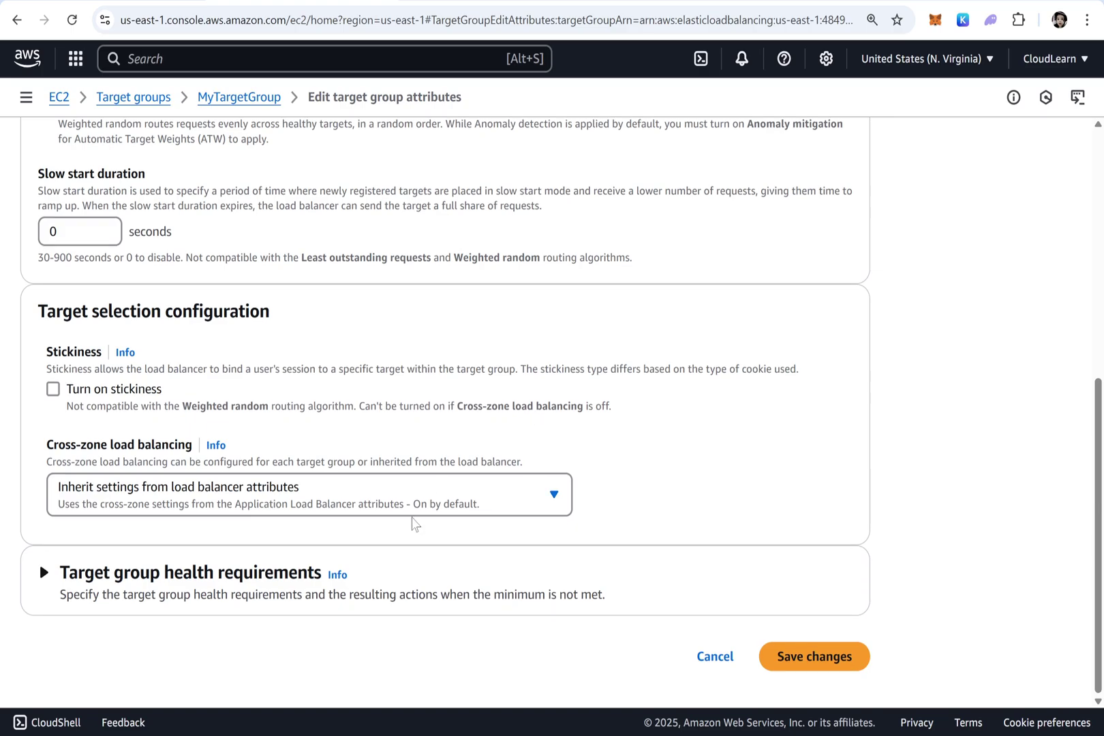
left_click(813, 655)
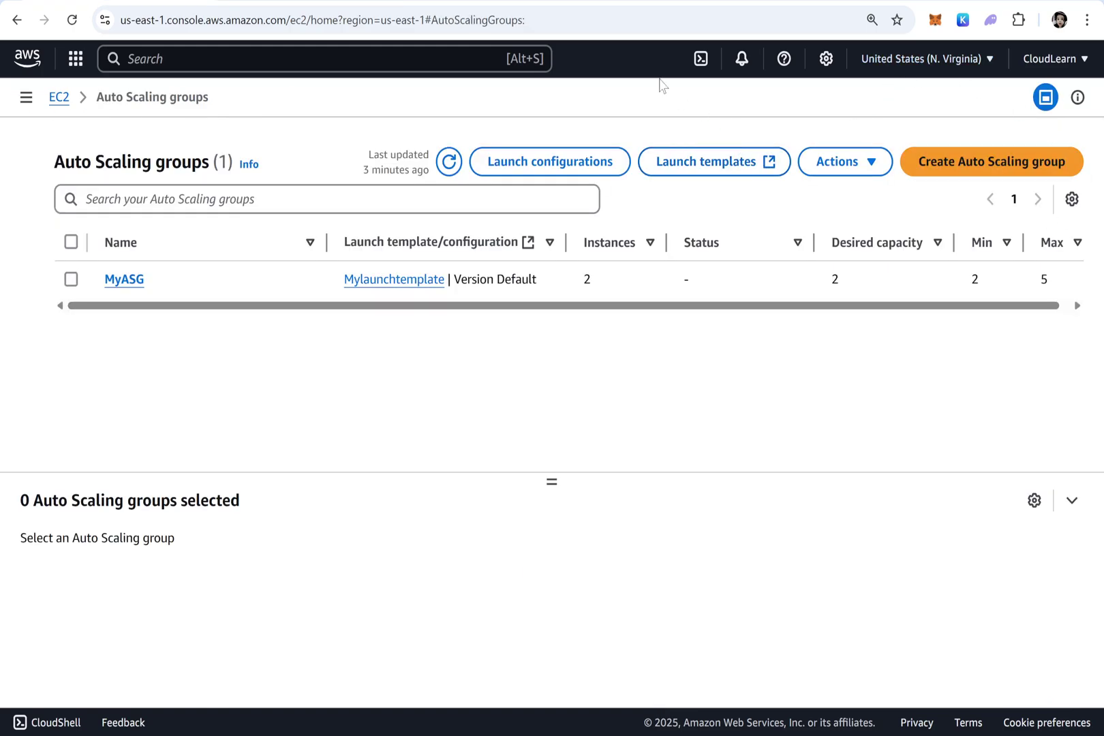
left_click(449, 161)
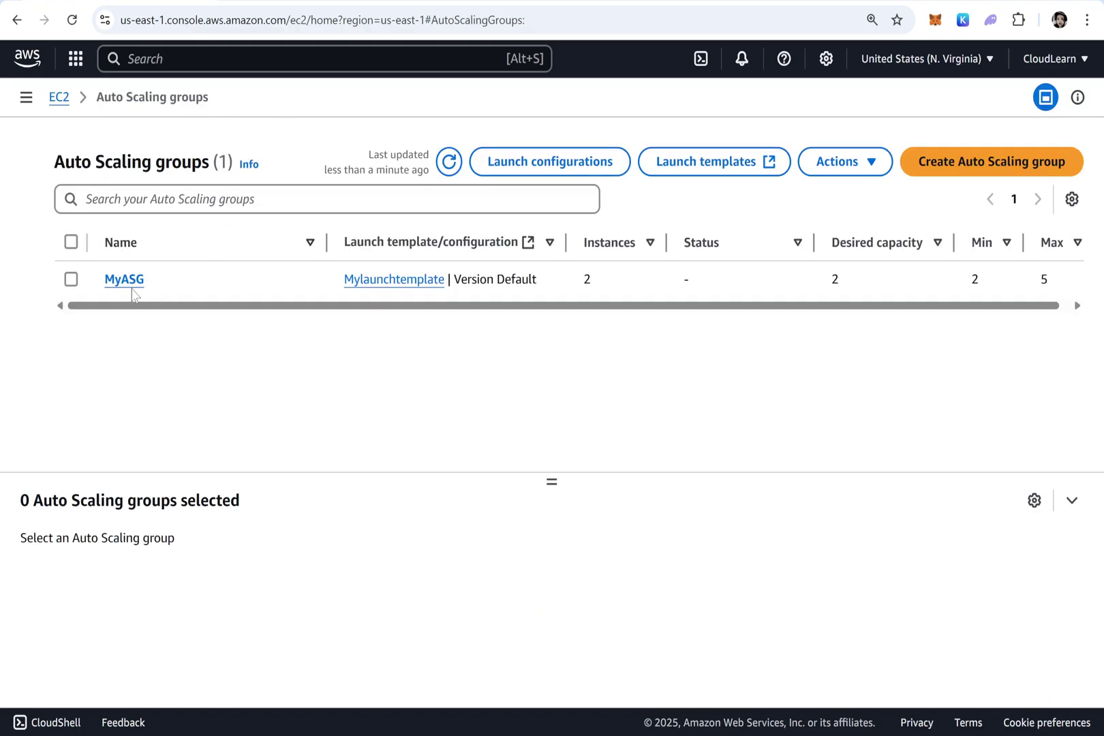
left_click(134, 285)
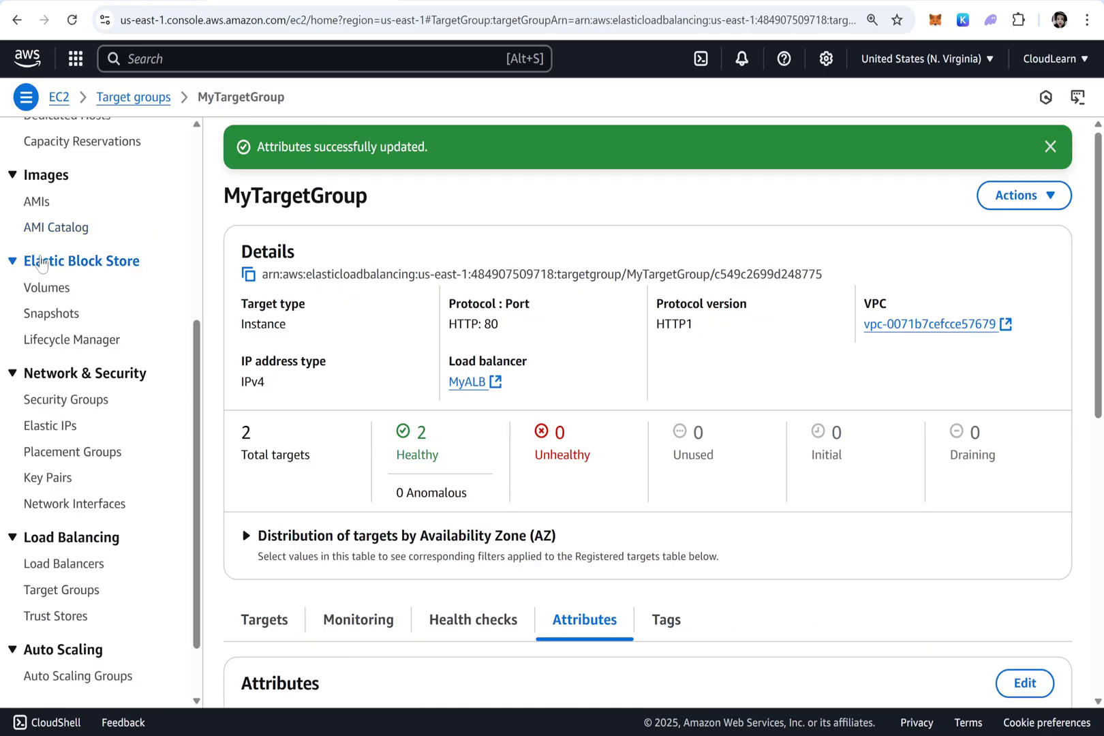
On the Instances list, swap the Temp selection for the first WebServer and open its Connect page
scroll(41, 264, "up", 5)
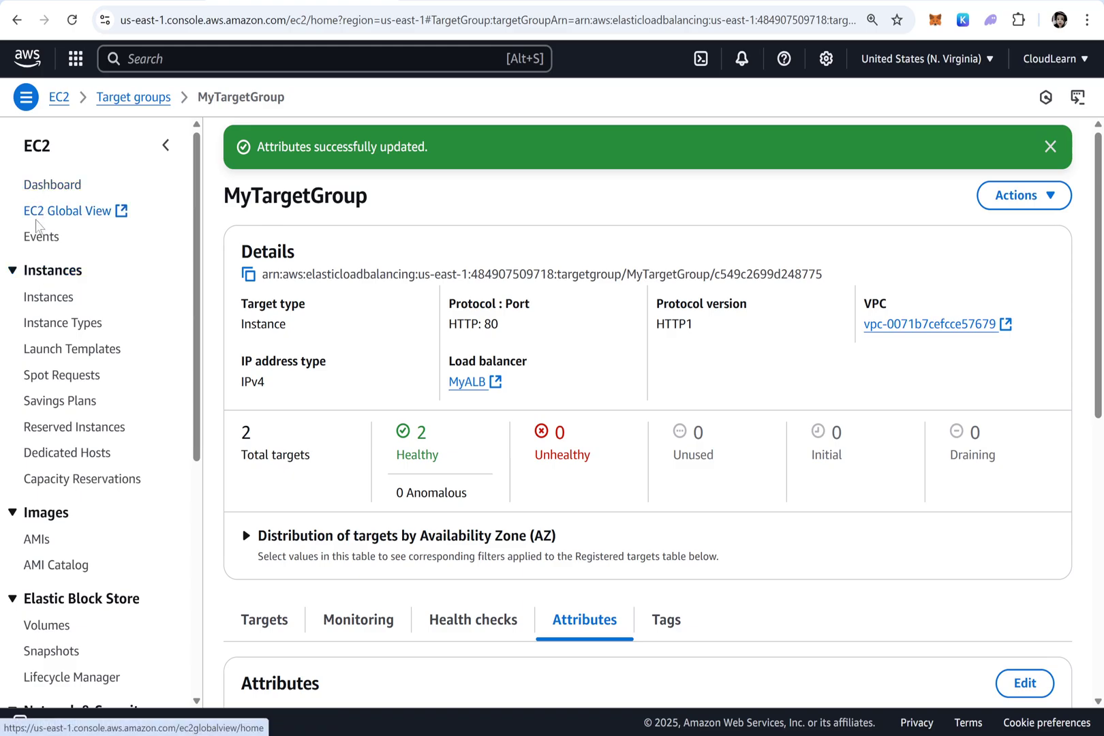
left_click(47, 300)
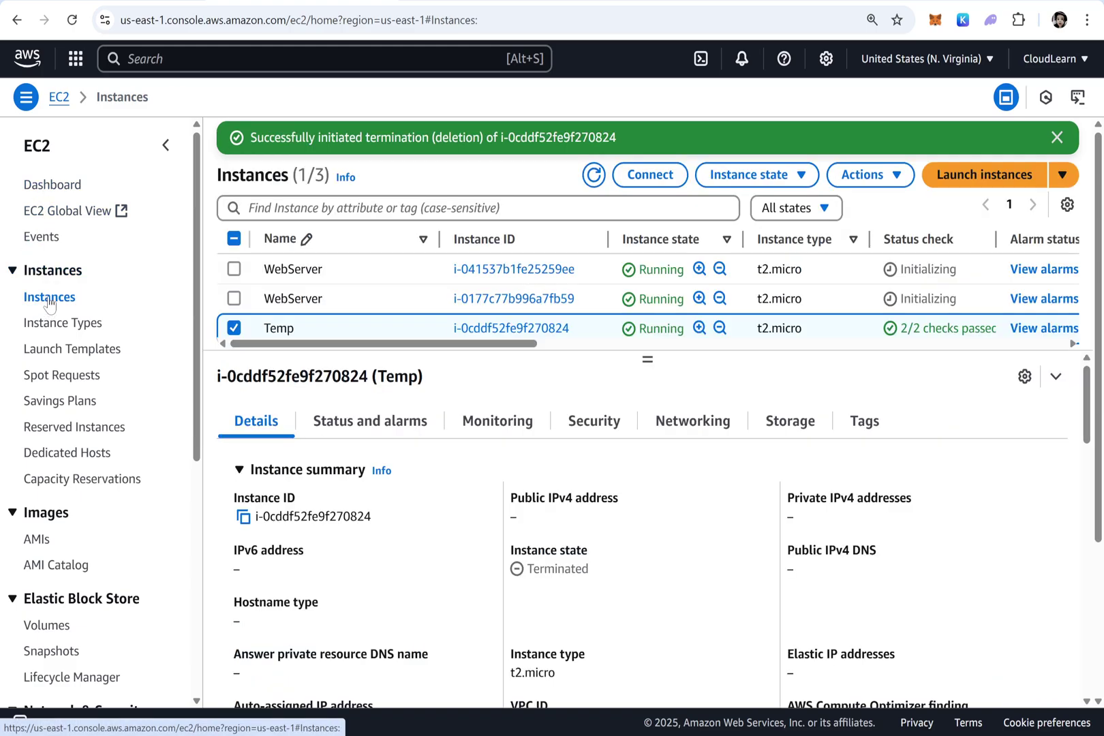
left_click(235, 329)
left_click(234, 268)
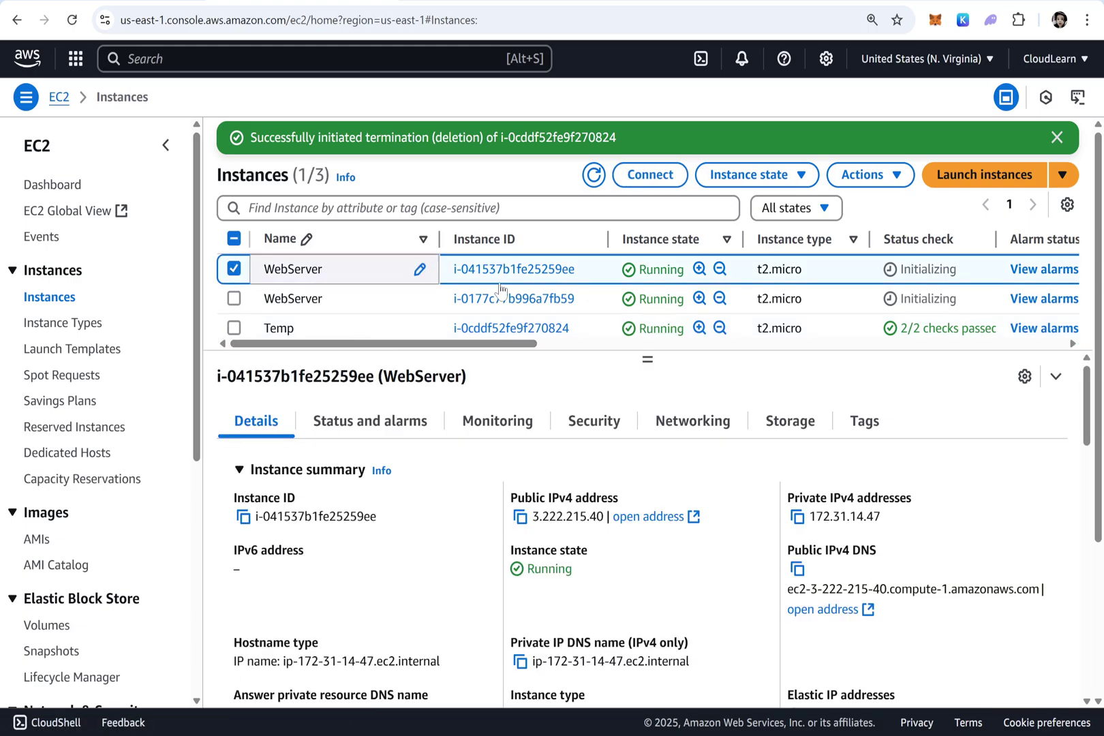
left_click(650, 175)
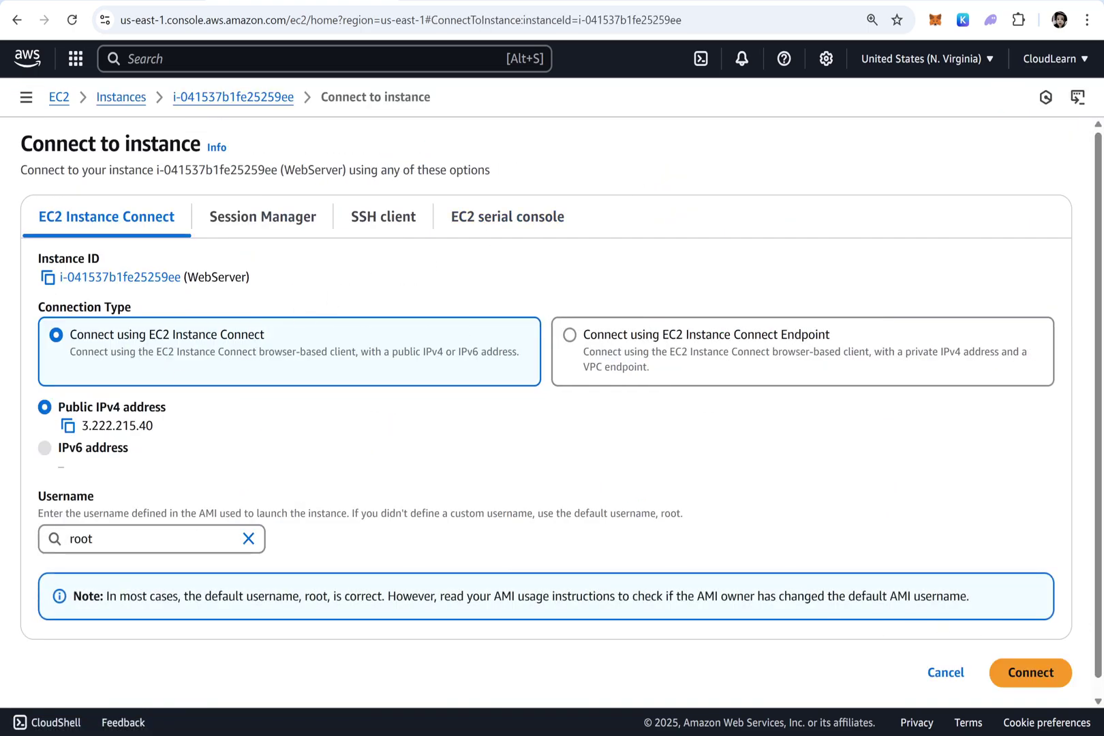
Connect to the WebServer through EC2 Instance Connect using username ec2-user
left_click(248, 538)
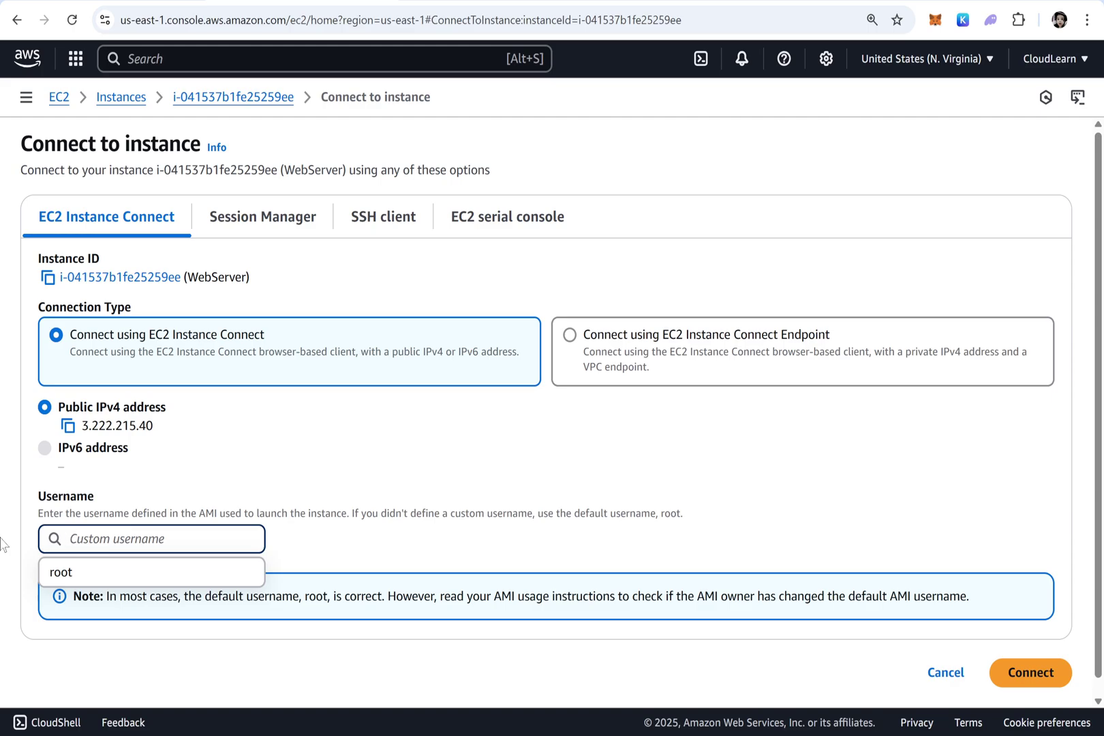
left_click(399, 225)
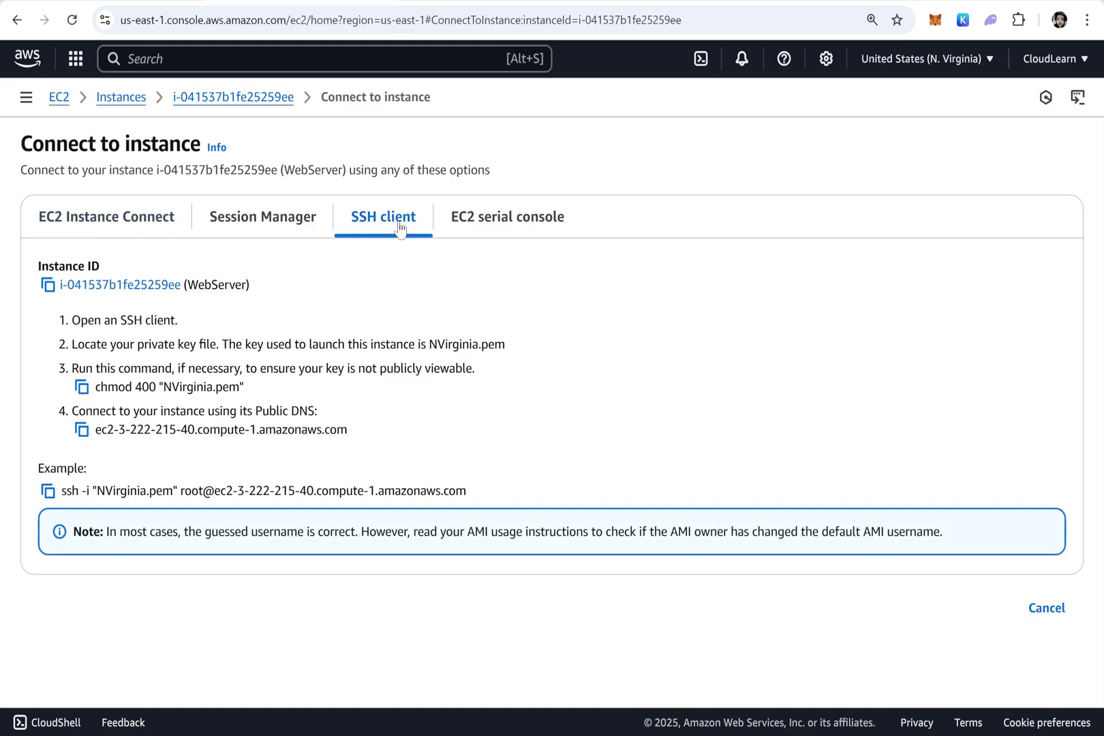
left_click(87, 219)
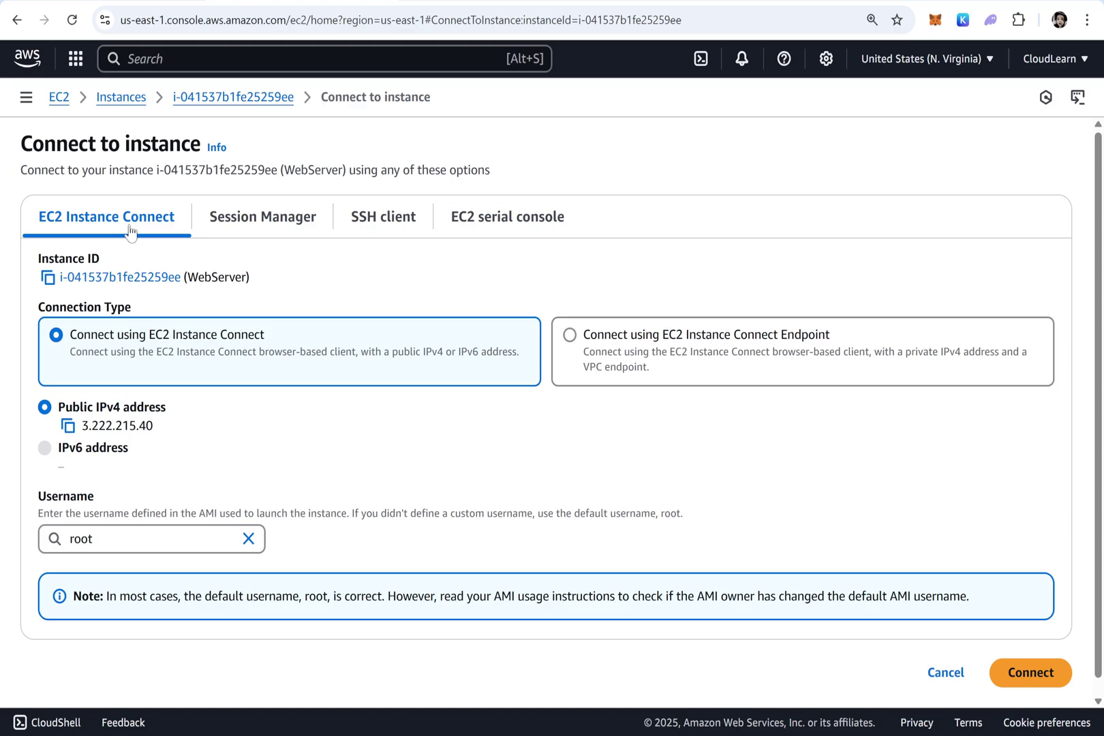
left_click(248, 539)
type("ec")
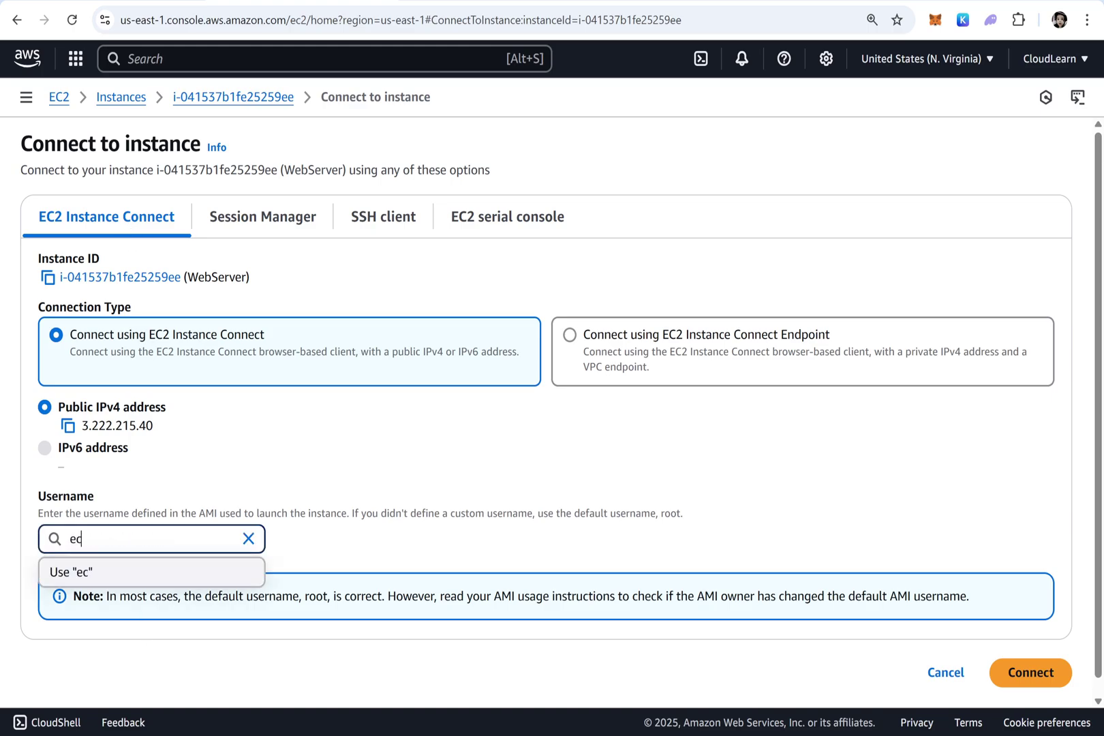
type("2-user")
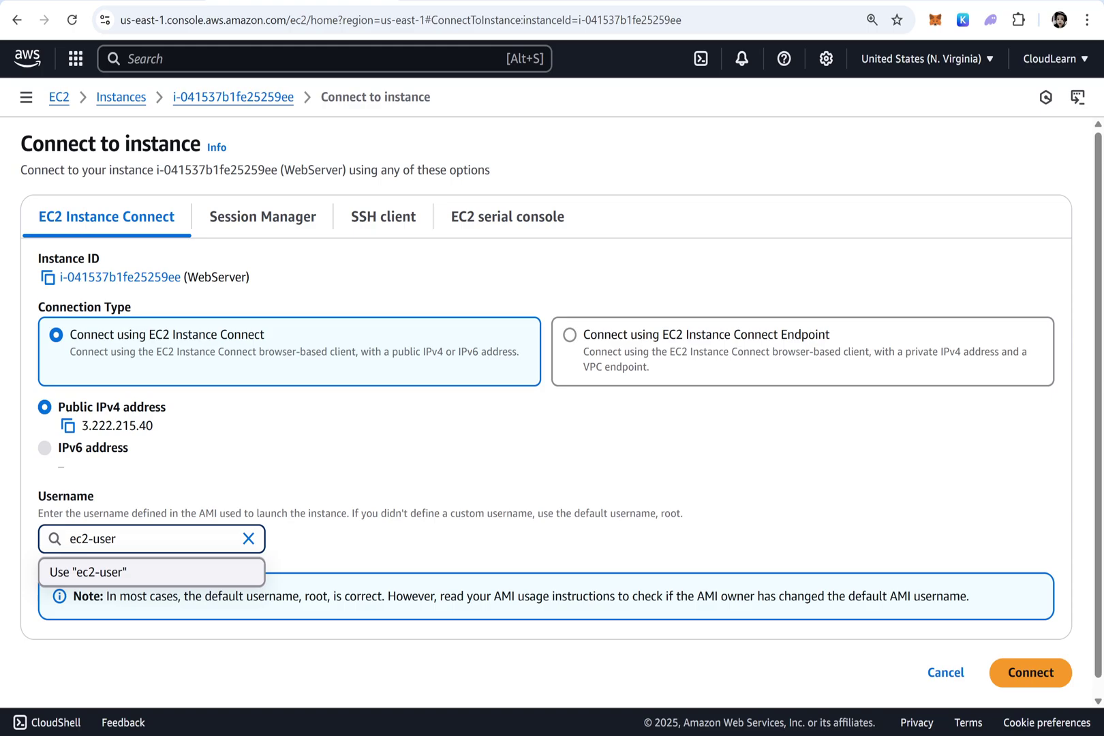
left_click(1031, 674)
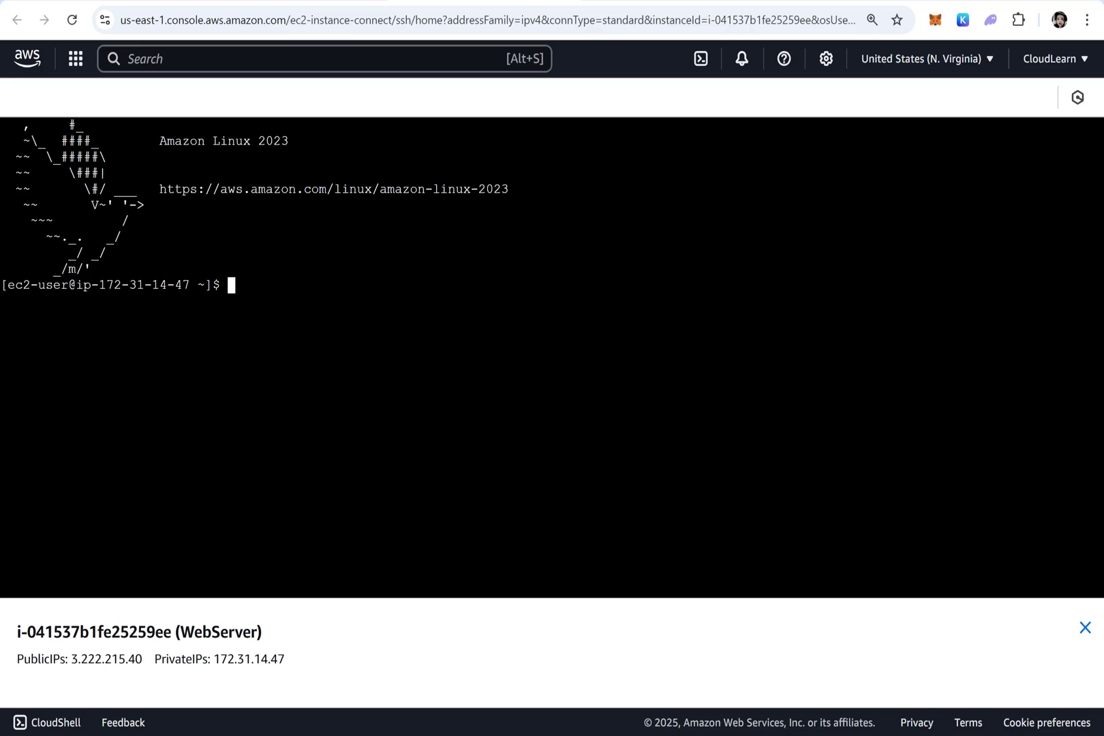
Run top on the WebServer, highlight the %Cpu(s) line, then return to the EC2 Instances tab
type("top")
key("Return")
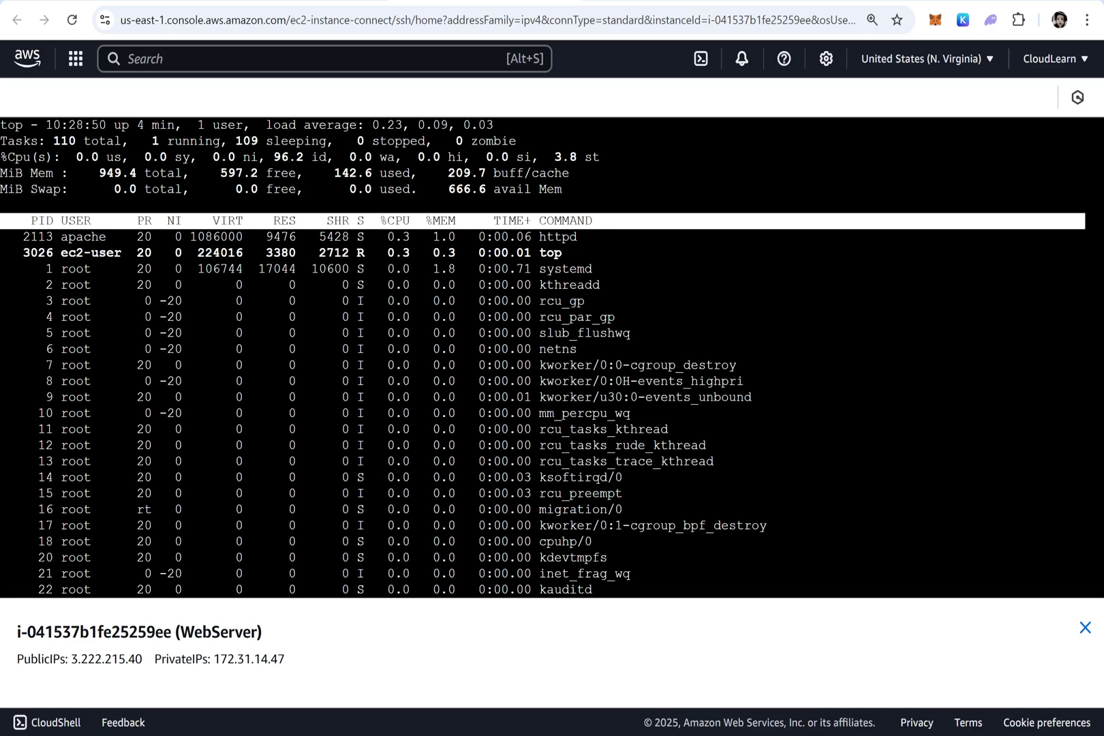
left_click_drag(128, 158, 77, 157)
left_click(23, 143)
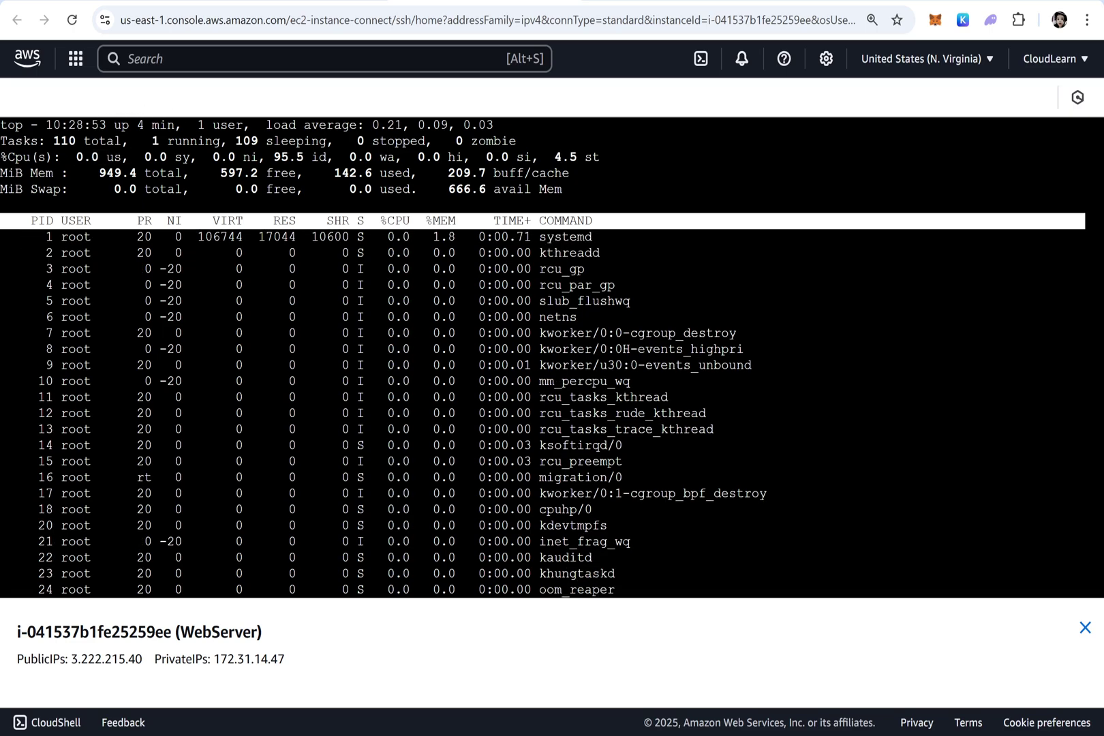
double_click(23, 142)
triple_click(19, 157)
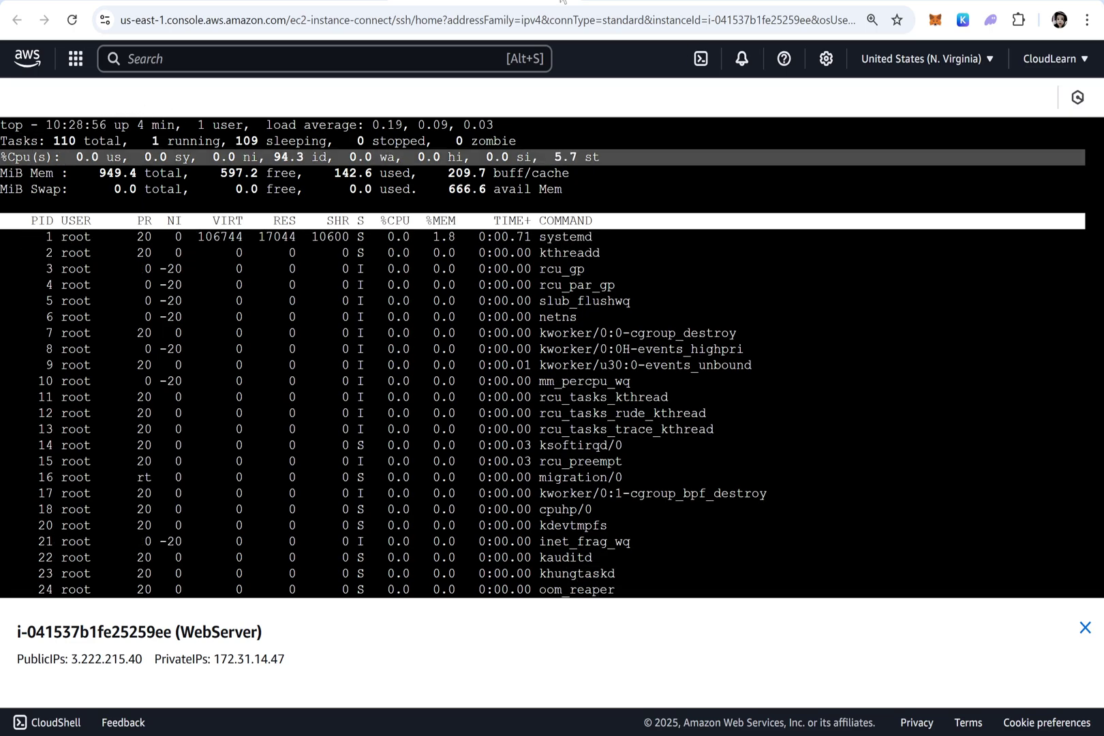
left_click(328, 1)
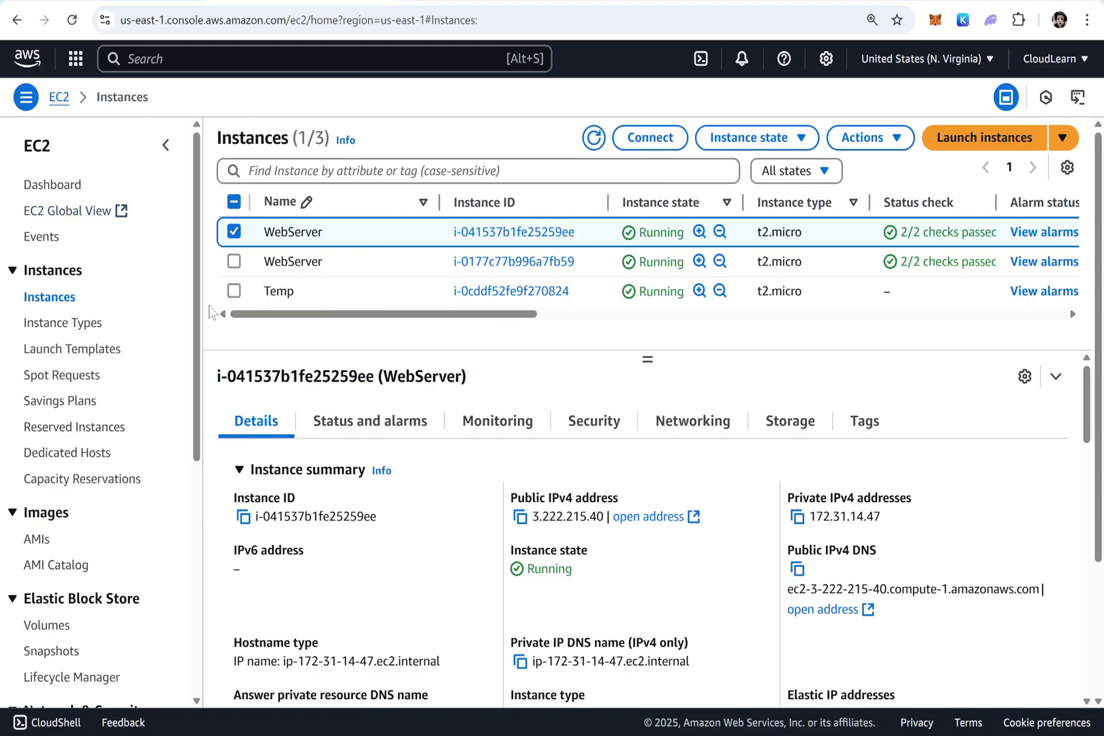
Enable detailed monitoring on the currently selected first WebServer instance
left_click(477, 420)
left_click(955, 555)
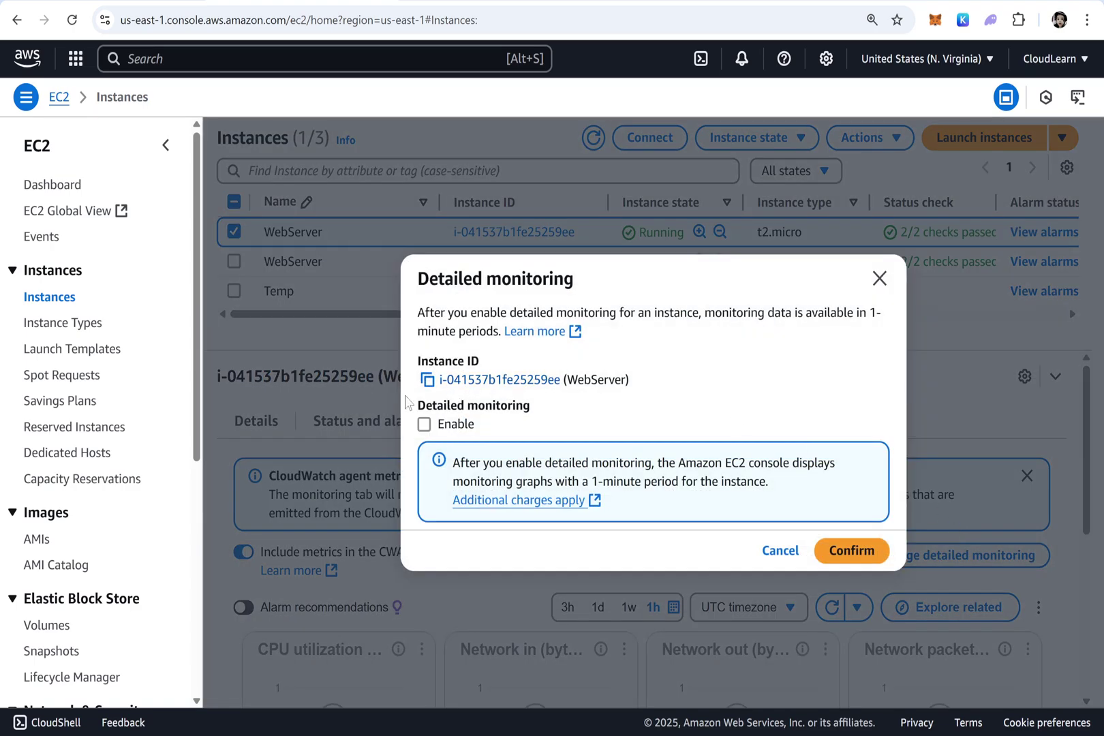
left_click(438, 425)
left_click(851, 549)
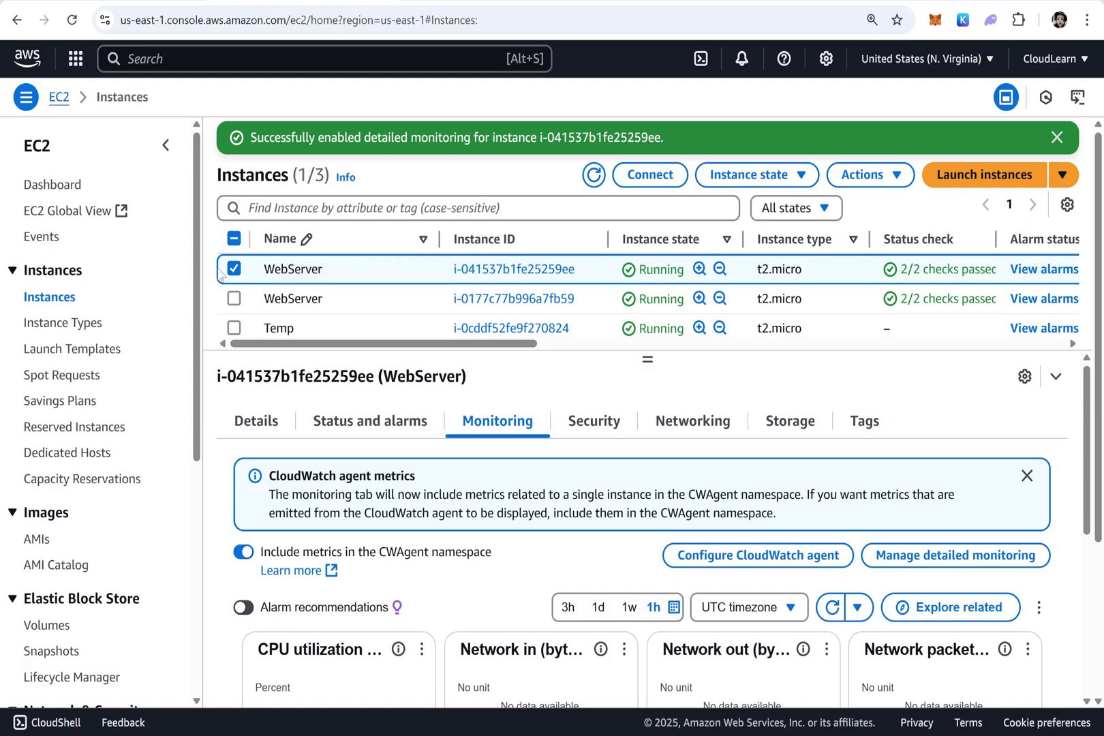
Select the second WebServer instance and enable detailed monitoring on it
left_click(221, 271)
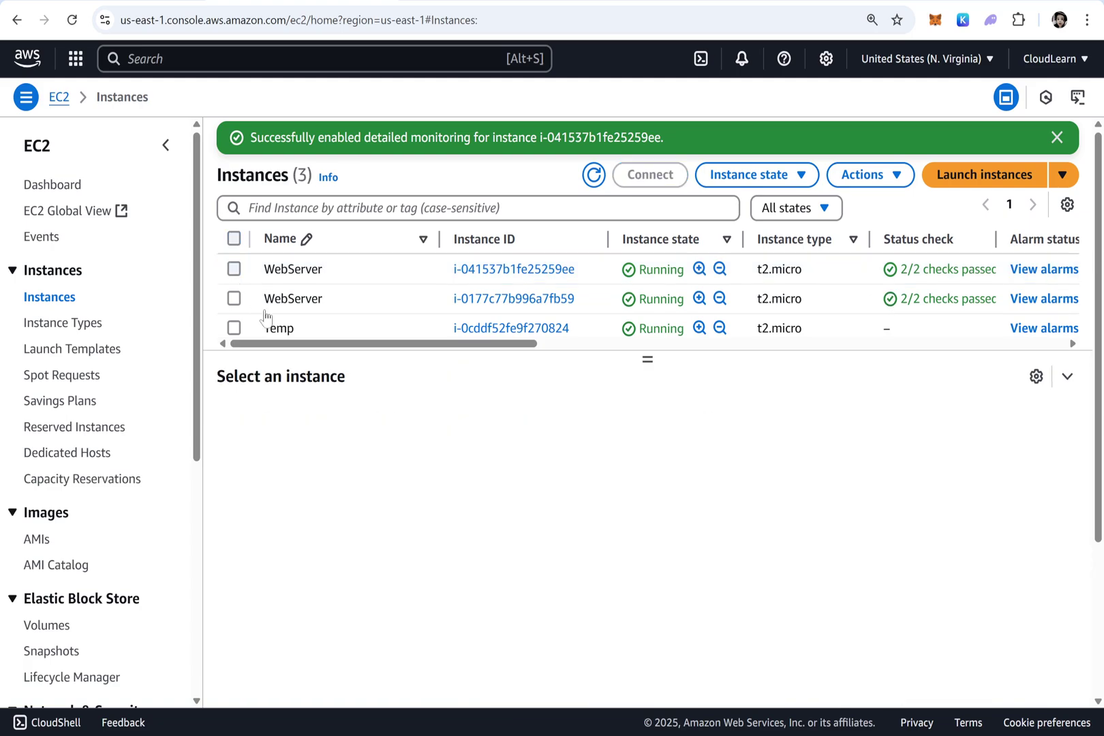
left_click(280, 301)
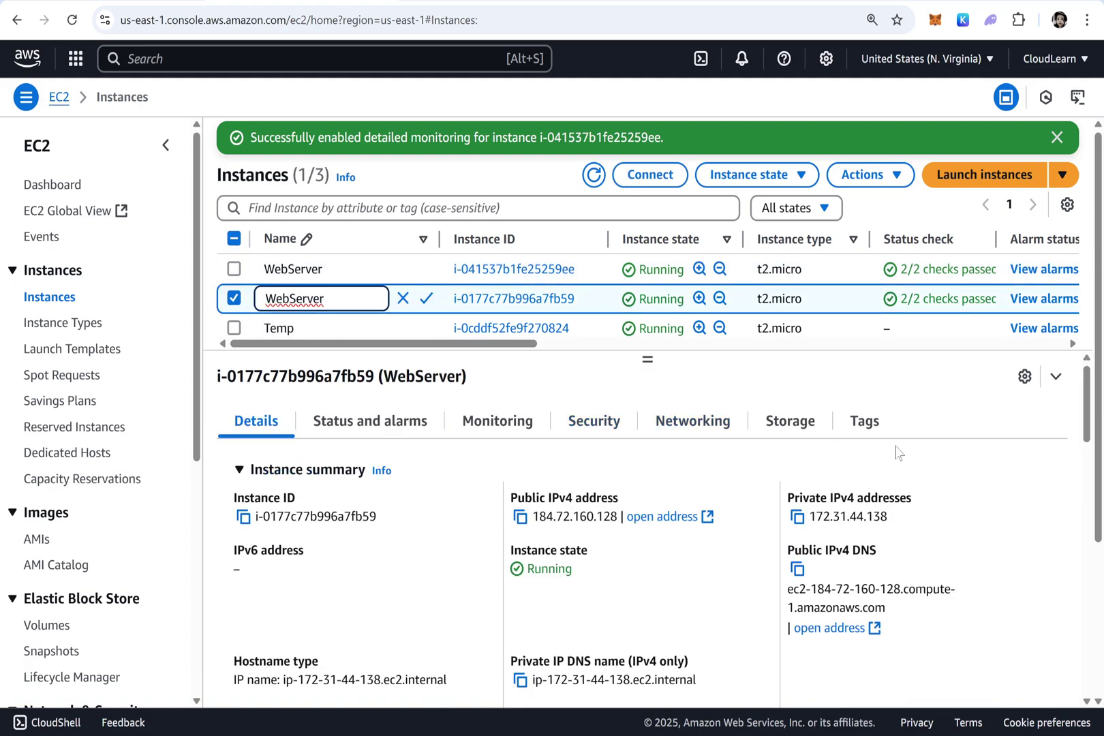
left_click(512, 423)
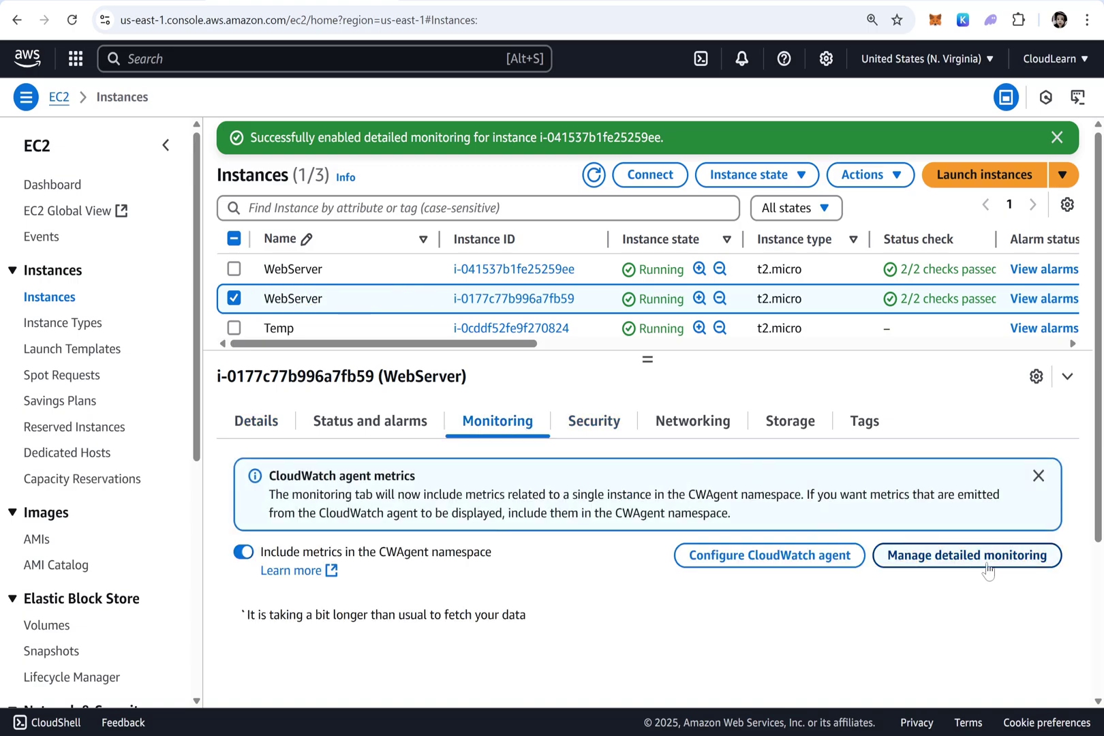
left_click(986, 556)
left_click(443, 428)
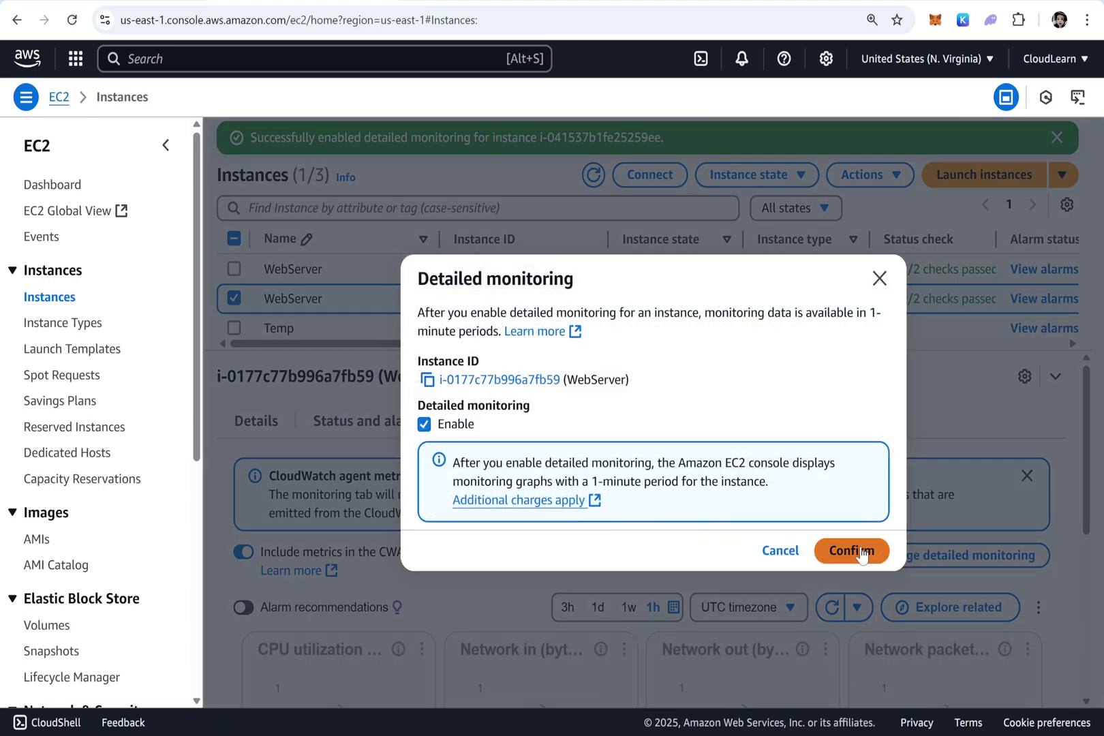
left_click(860, 553)
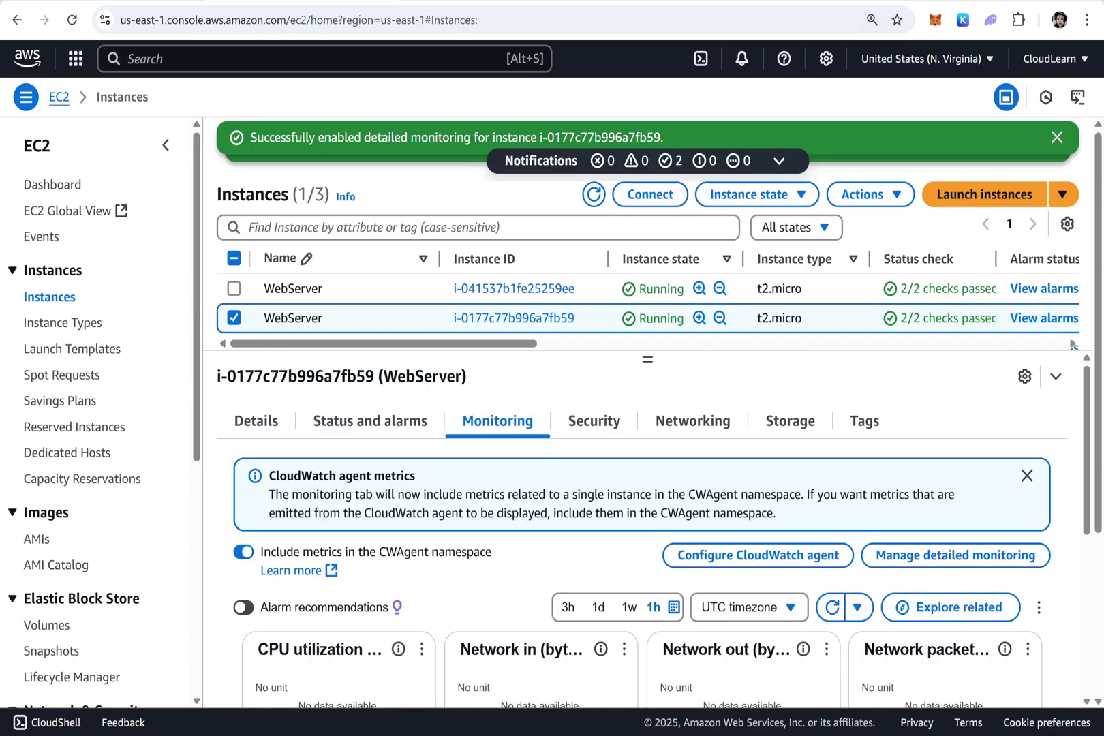
In Launch Templates, select Mylaunchtemplate and choose Actions > Modify template (Create new version)
left_click(56, 349)
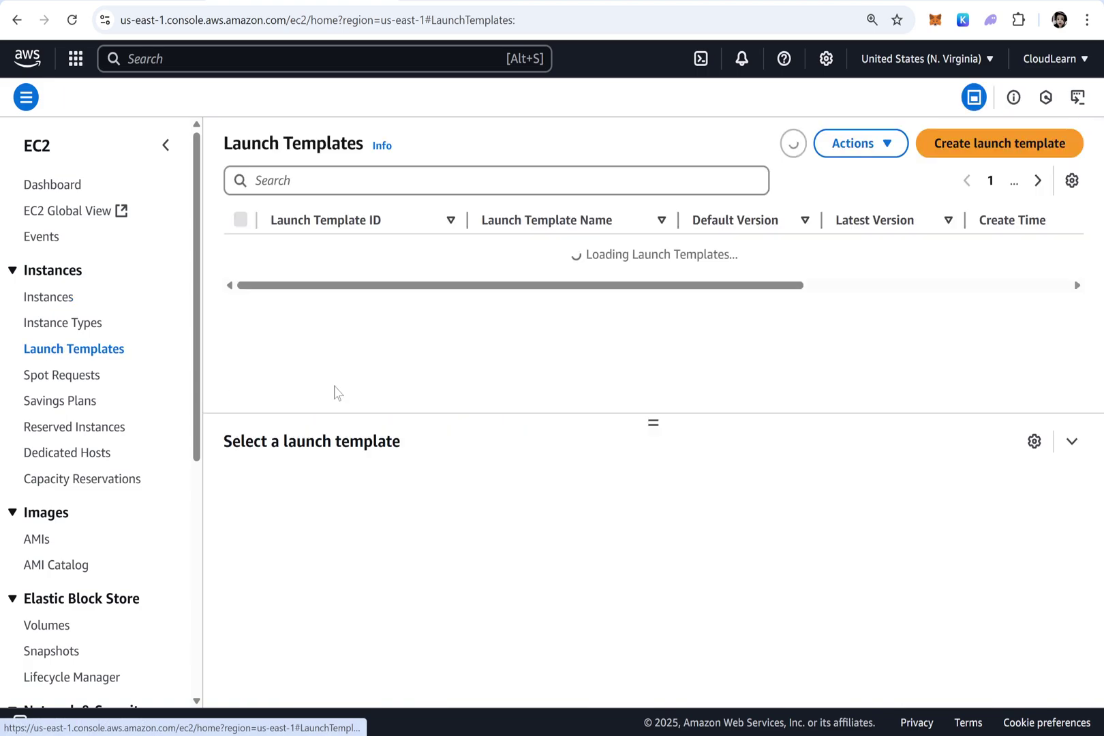
left_click(239, 249)
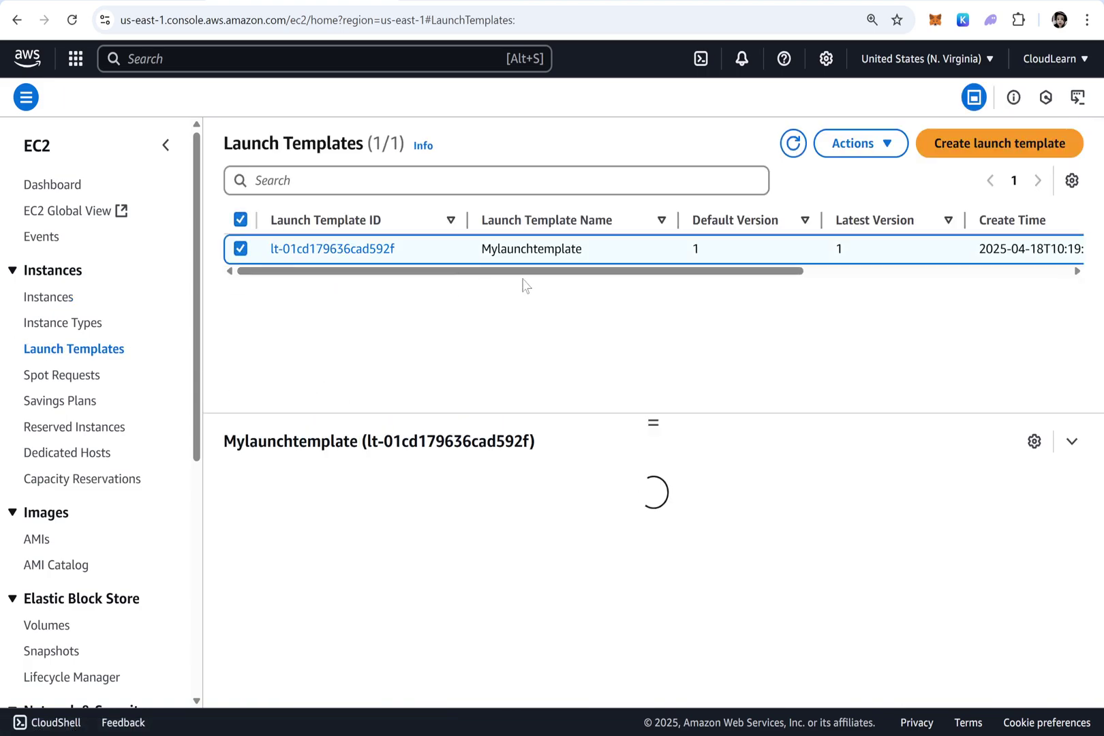
left_click(865, 150)
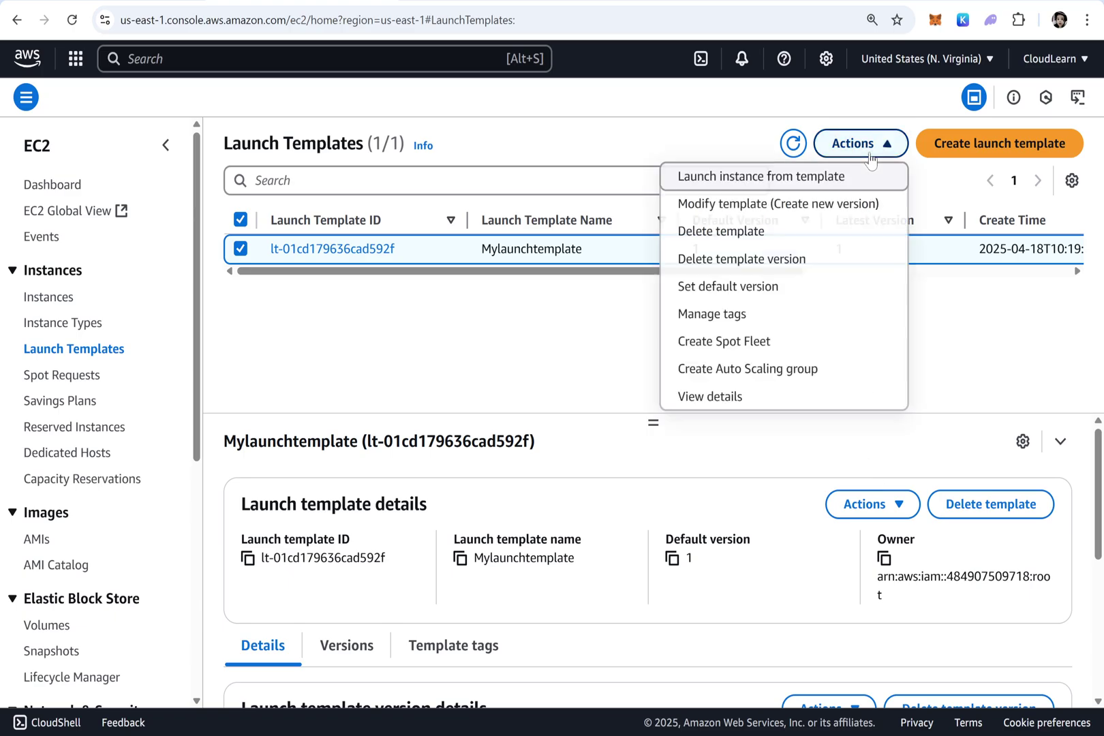
left_click(709, 204)
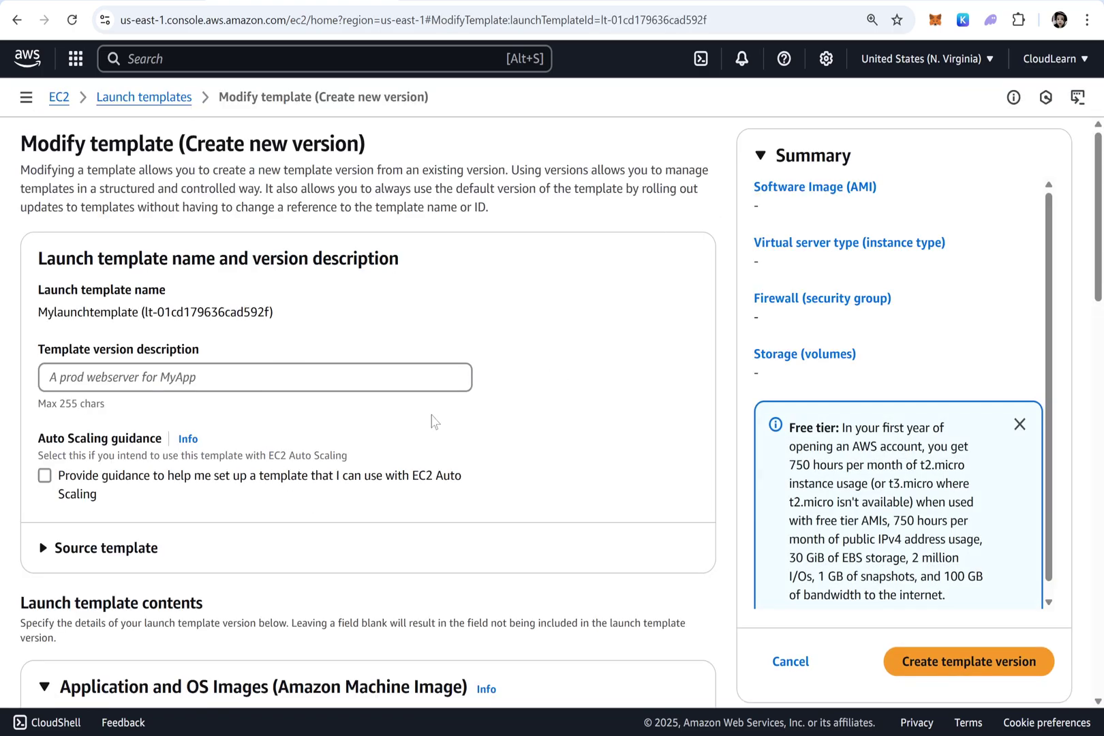
Enter 'Enabled Detailed Monitoring' as the new template version's description
scroll(431, 422, "down", 3)
scroll(434, 426, "up", 6)
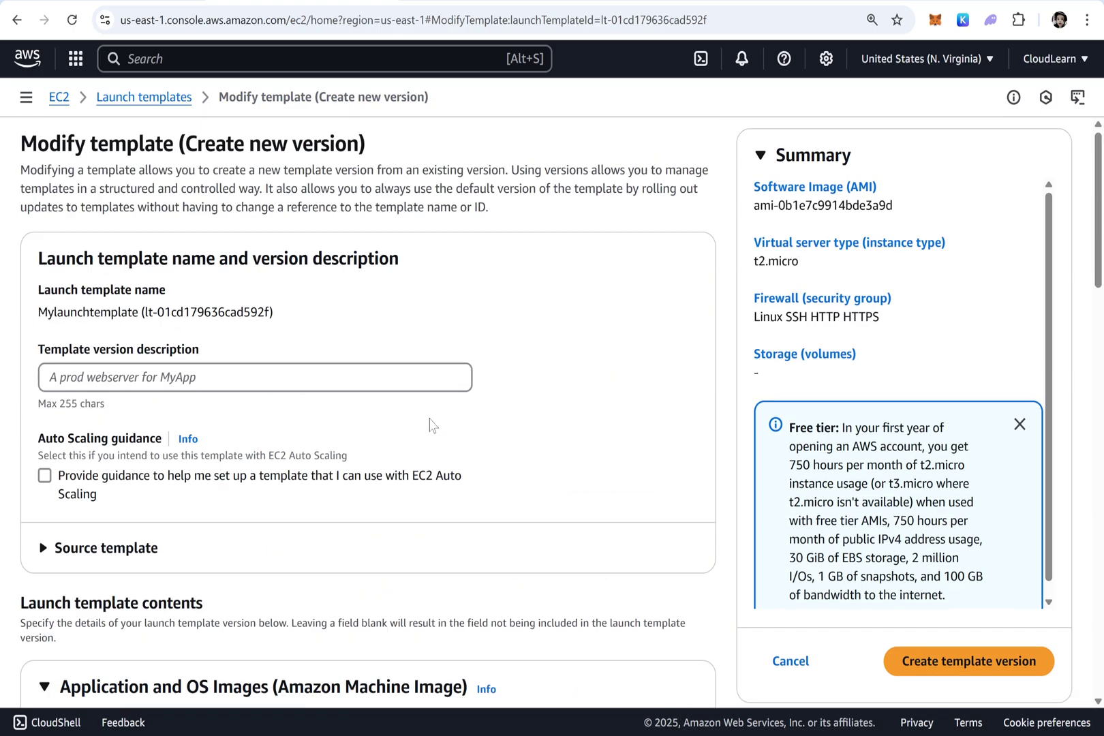
left_click(255, 378)
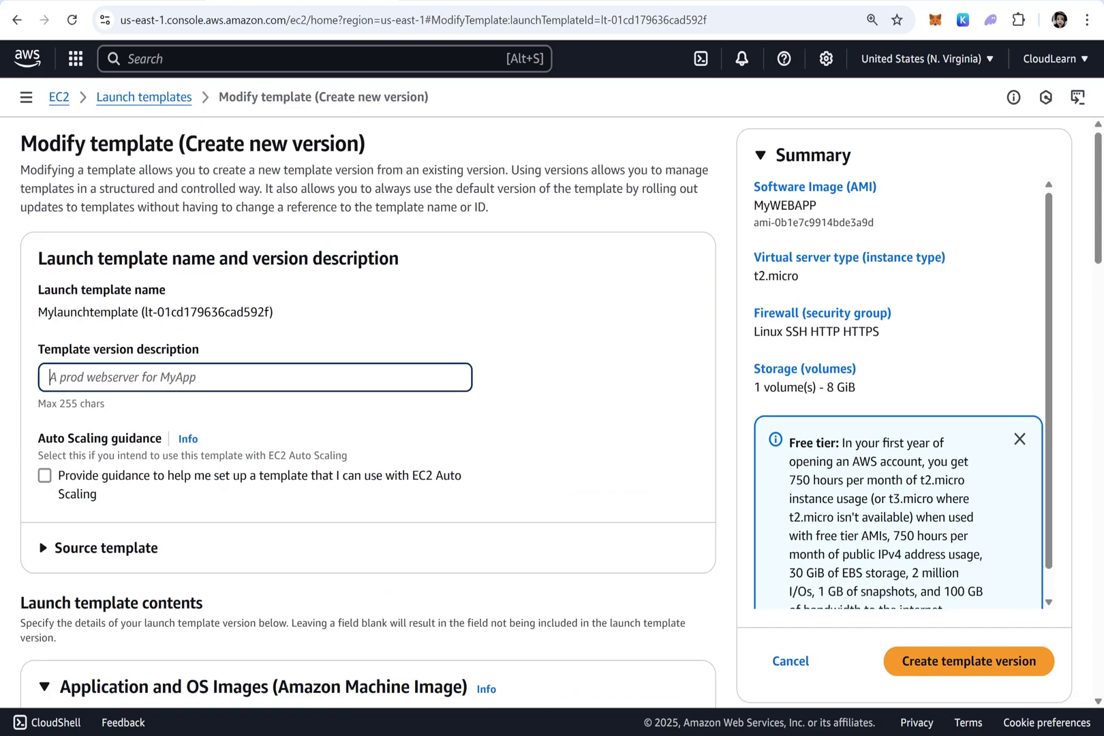
type("Enabled ")
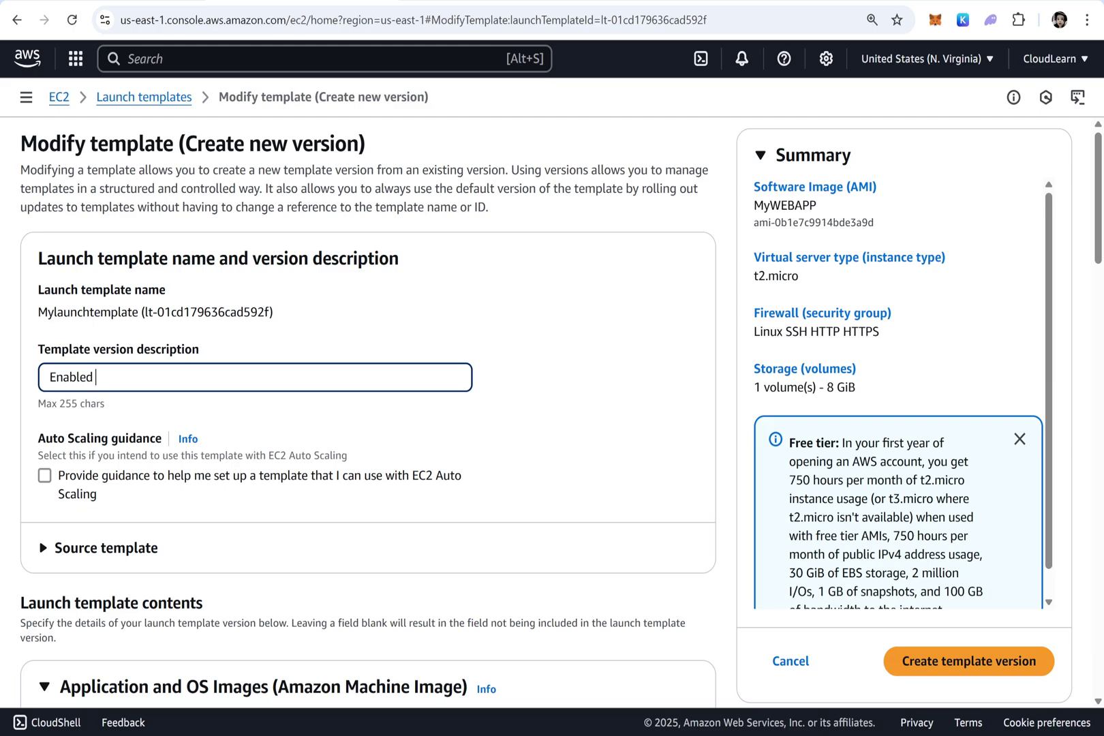
type("Detailed Monitoring")
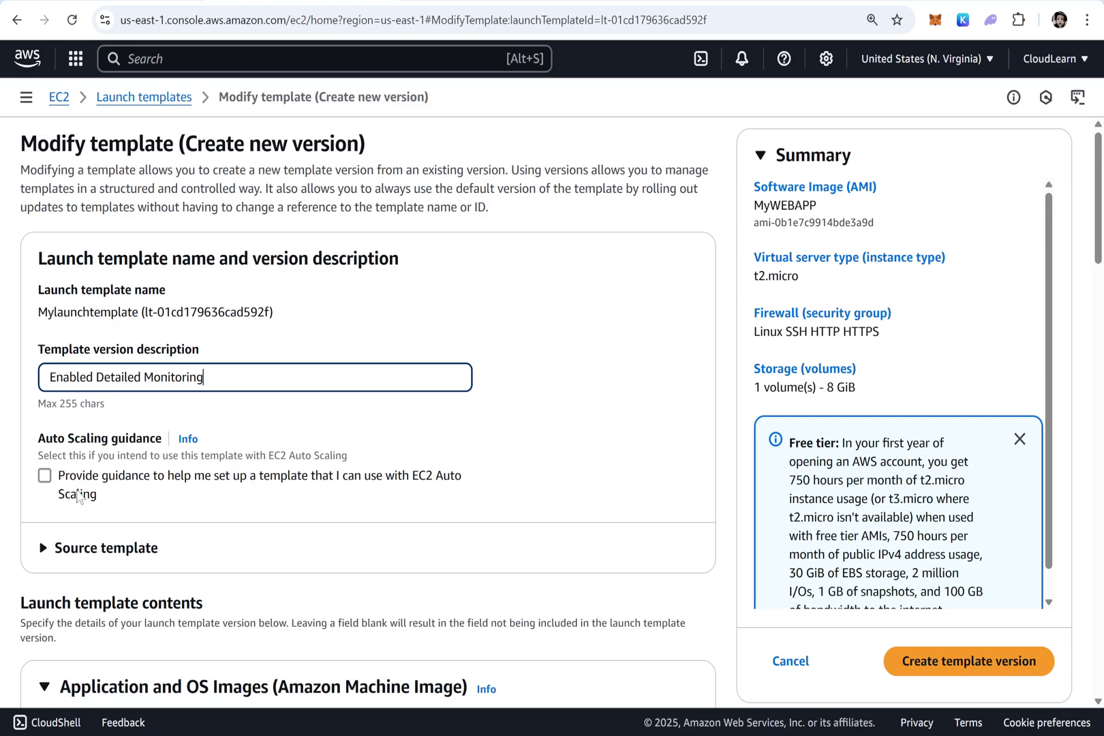
Under Advanced details, enable detailed CloudWatch monitoring and create the template version
scroll(81, 497, "down", 15)
scroll(151, 658, "down", 11)
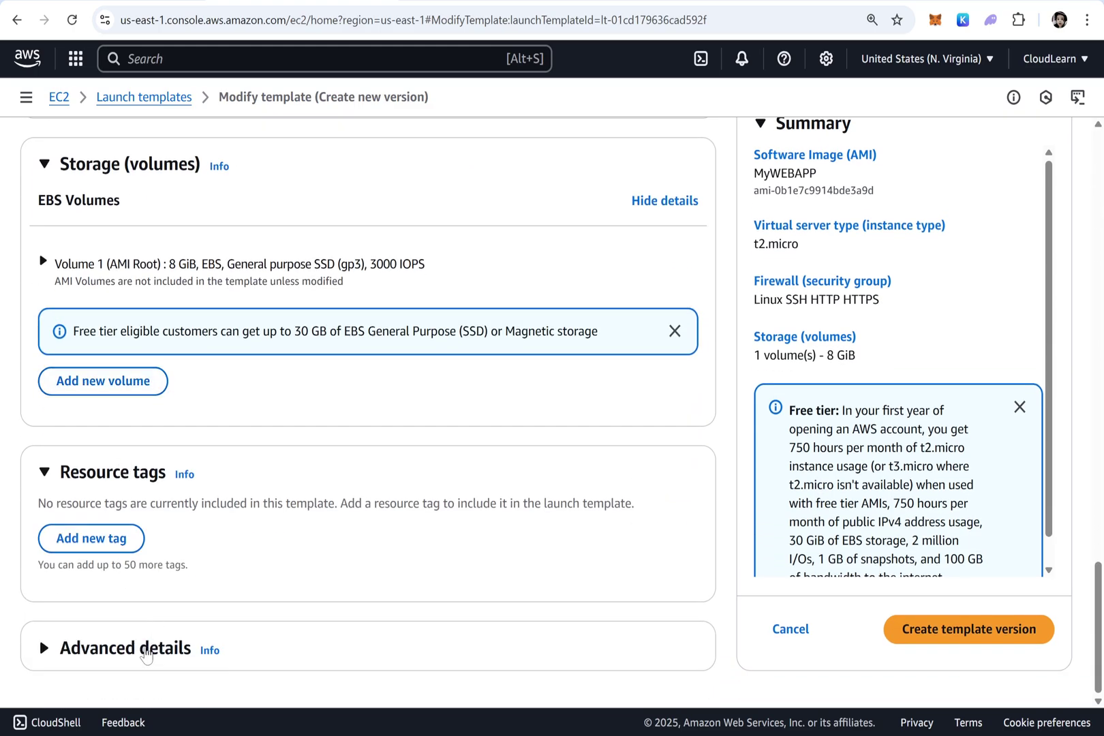
left_click(151, 658)
scroll(171, 610, "down", 7)
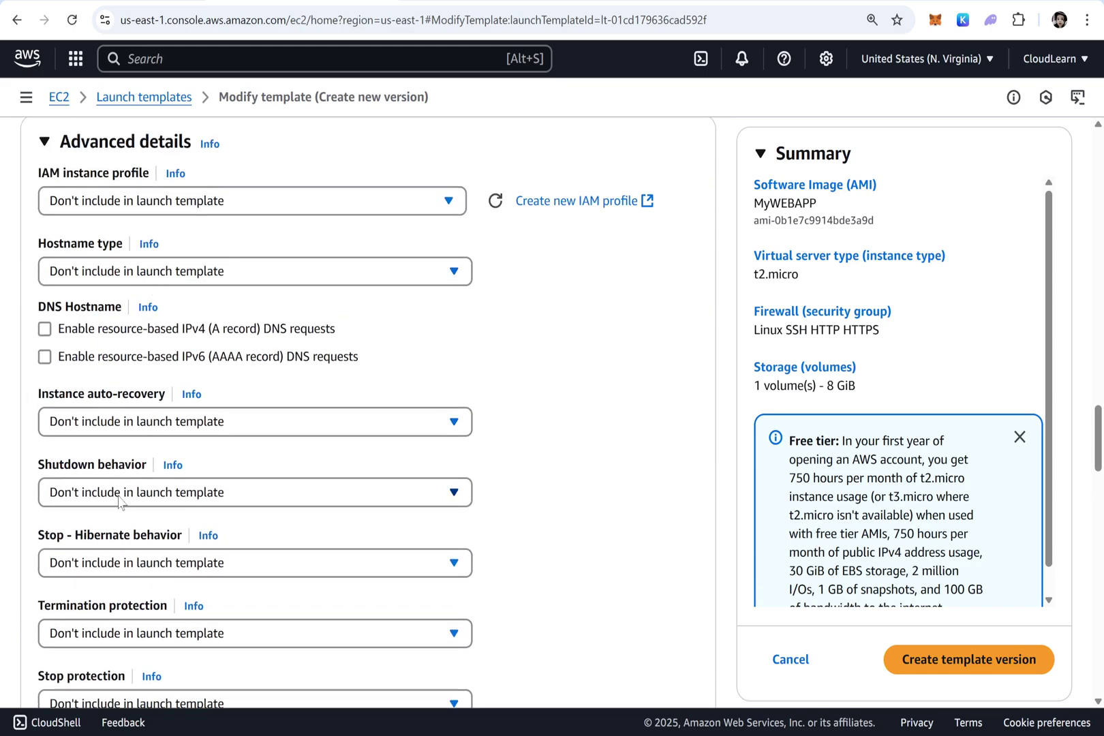
scroll(120, 505, "down", 4)
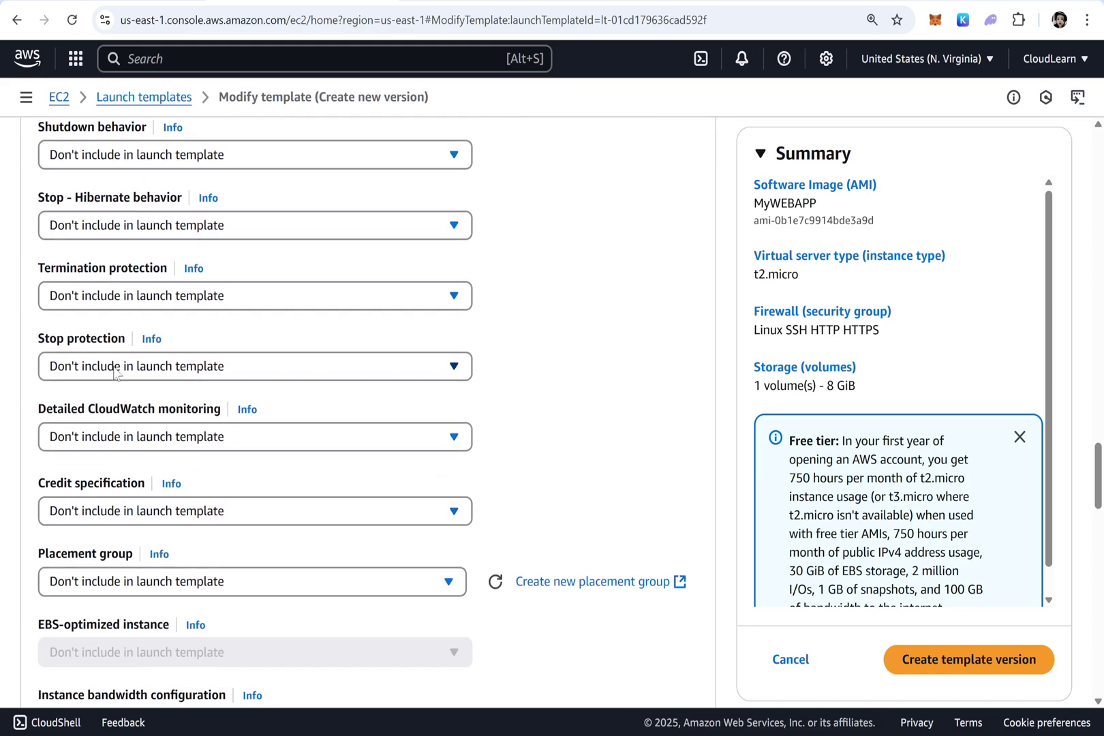
left_click(171, 443)
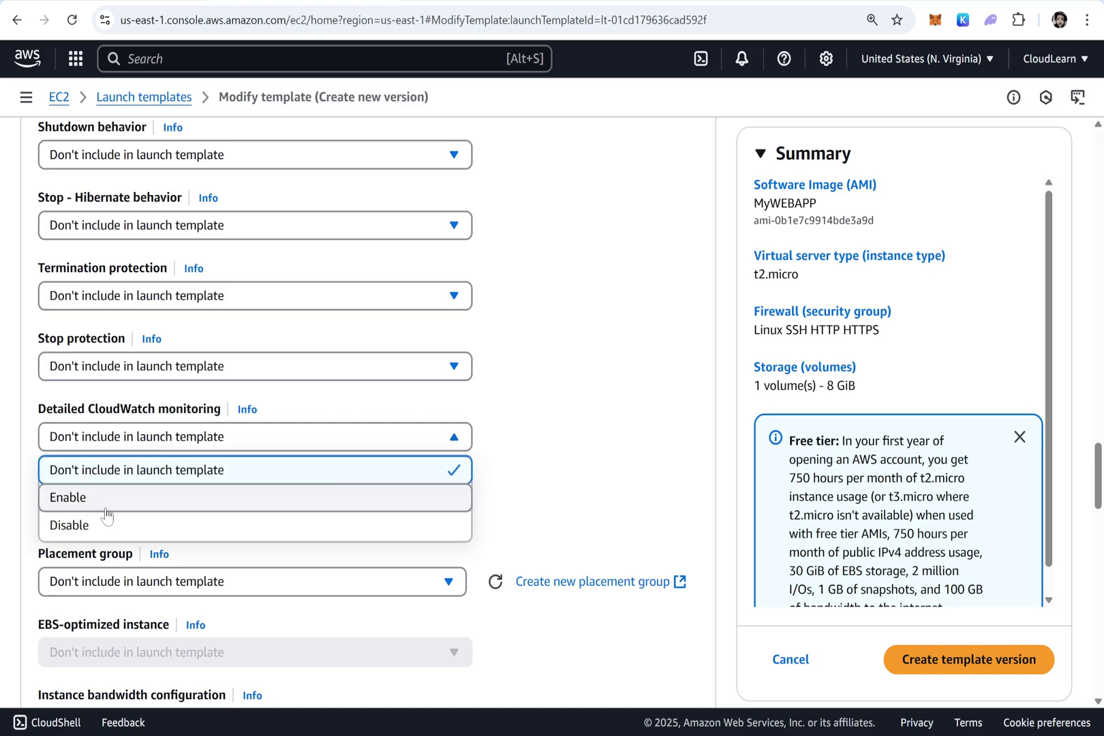
left_click(177, 513)
left_click(999, 666)
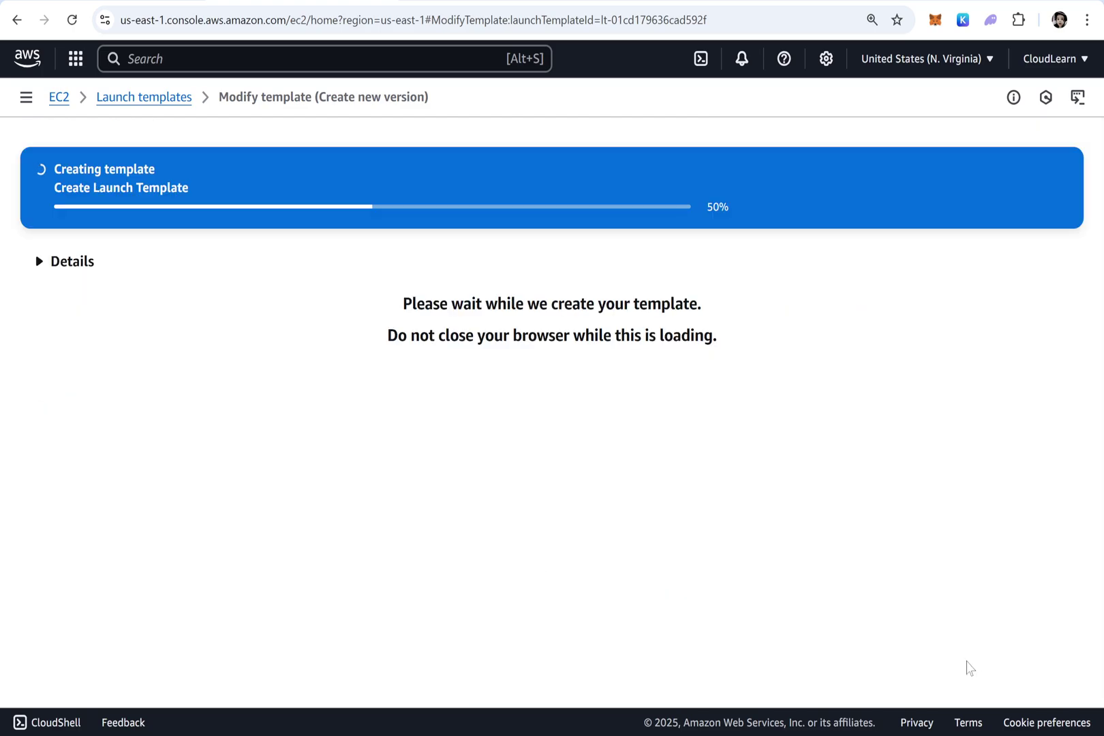
scroll(341, 426, "down", 2)
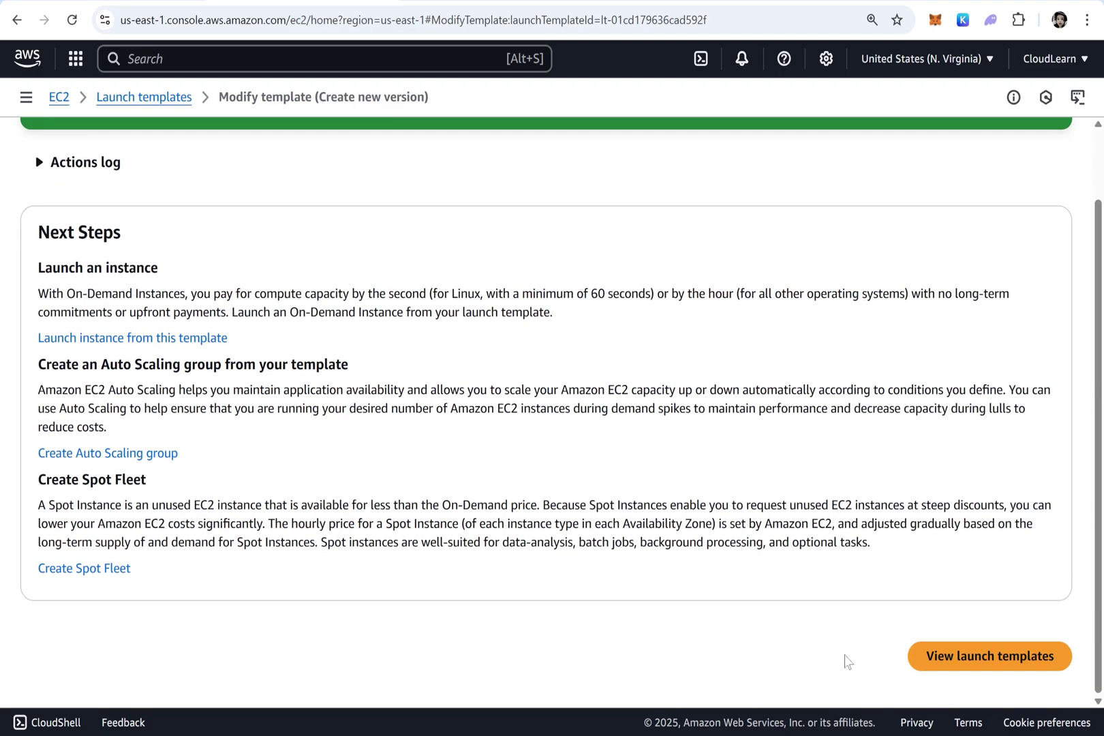
left_click(999, 666)
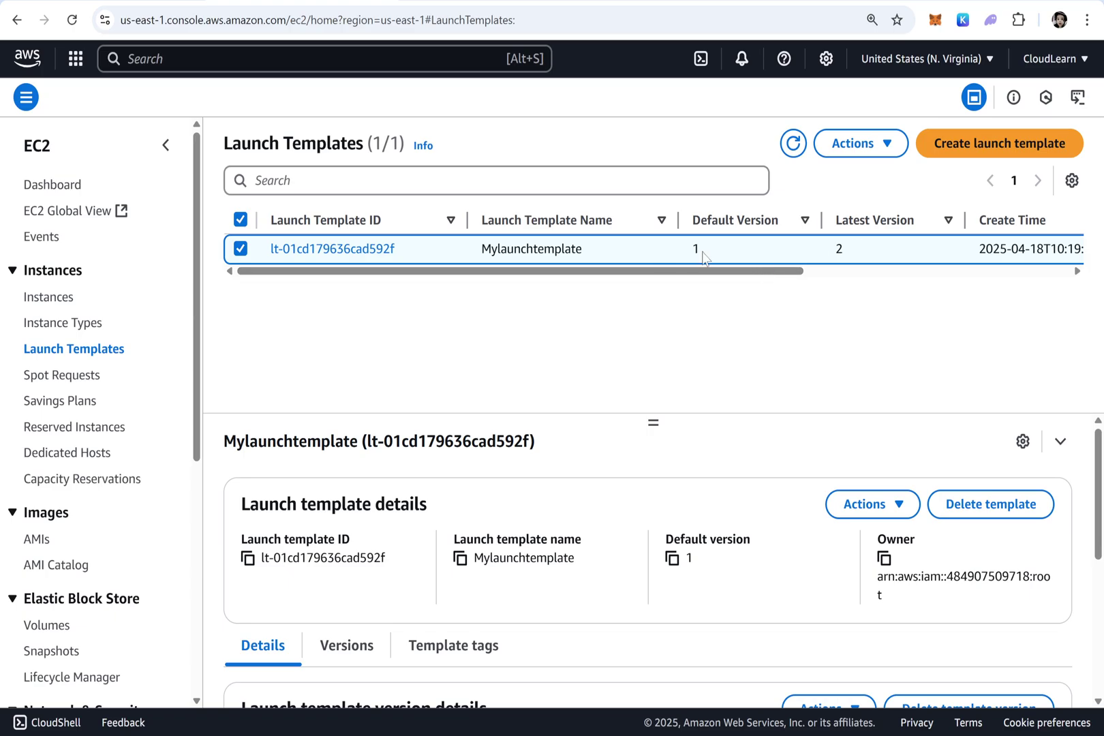
Make version 2 Mylaunchtemplate's default, then switch back to the WebServer terminal tab
left_click(862, 146)
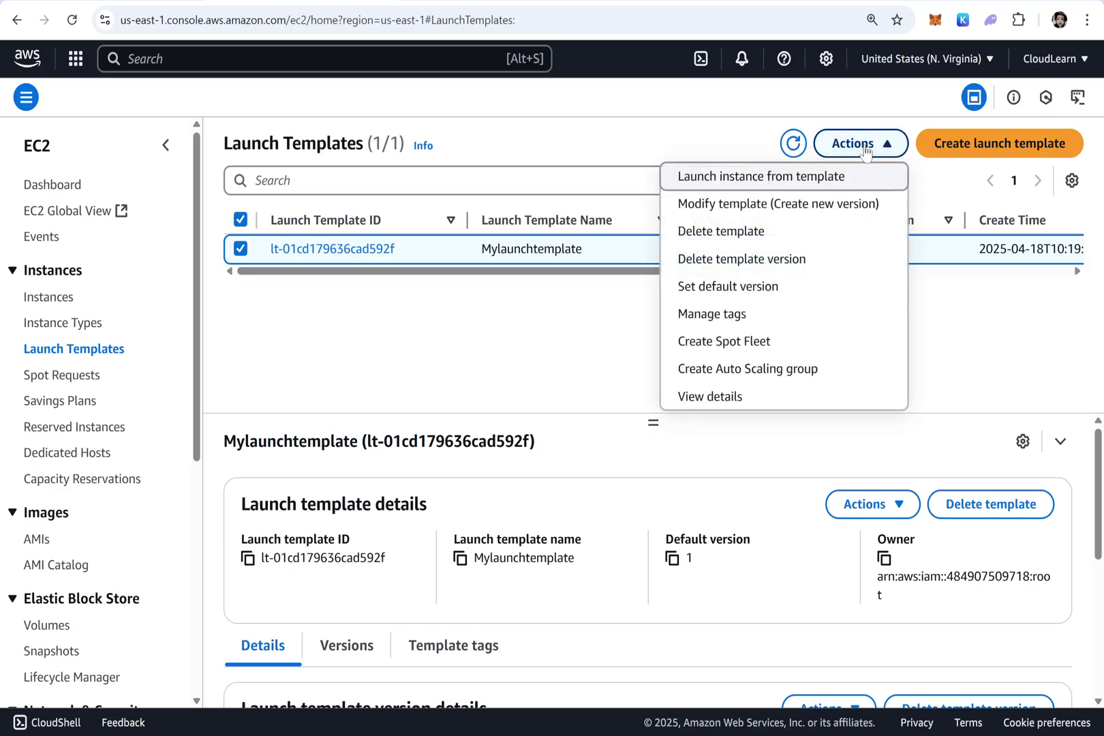
left_click(730, 298)
left_click(486, 447)
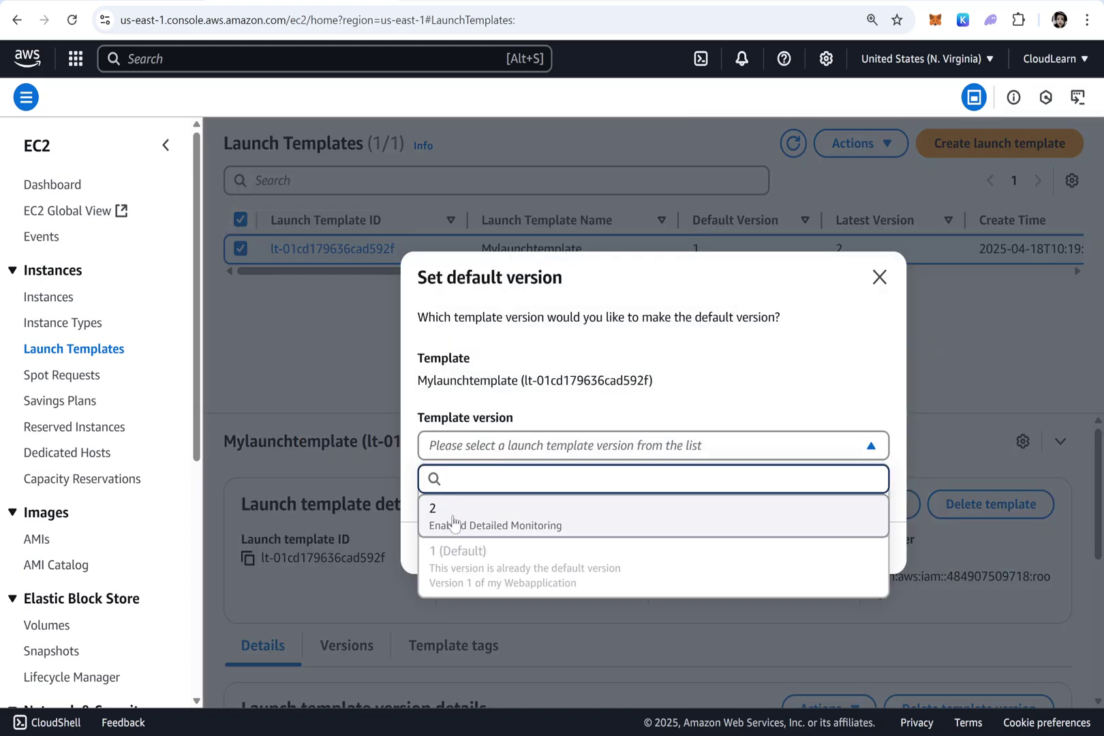
left_click(453, 521)
left_click(816, 557)
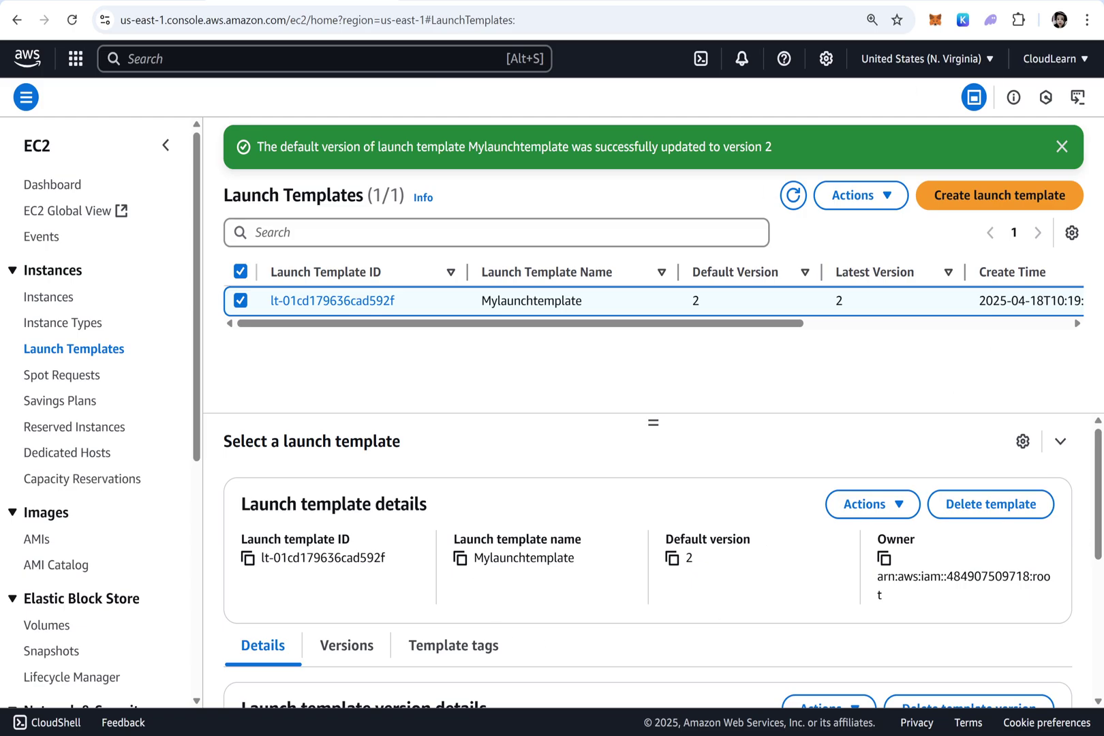
left_click(482, 2)
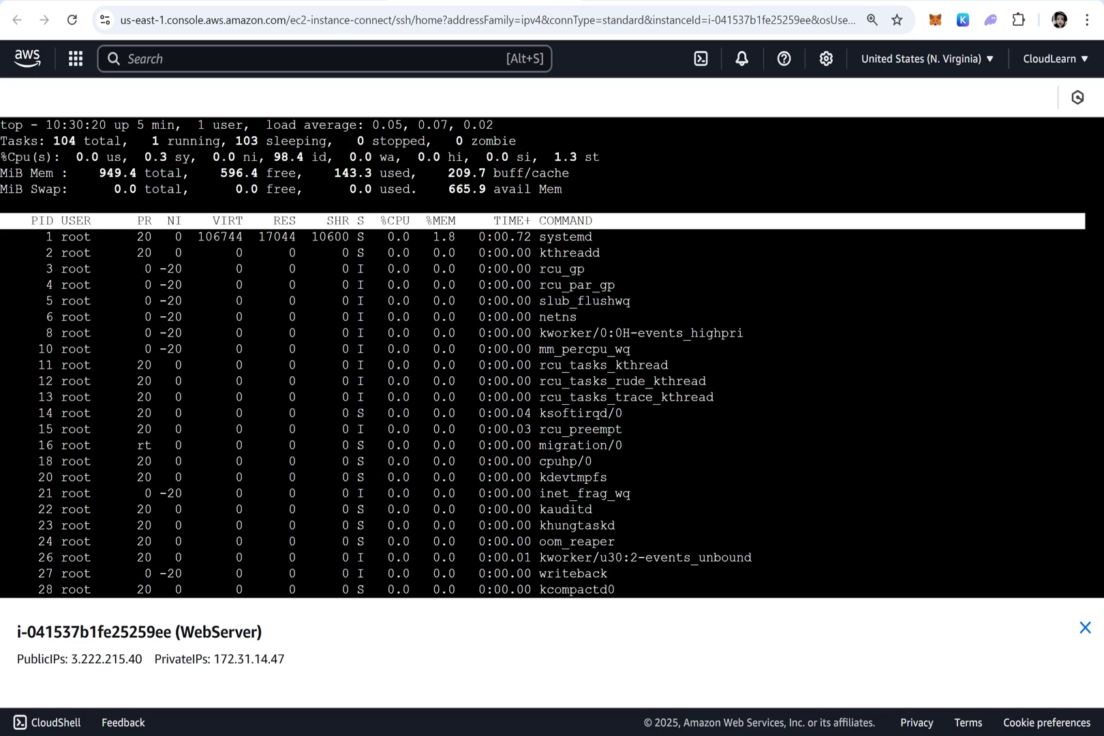
Quit top, clear the terminal, and type the load command 'yes > /dev/null &'
key("q")
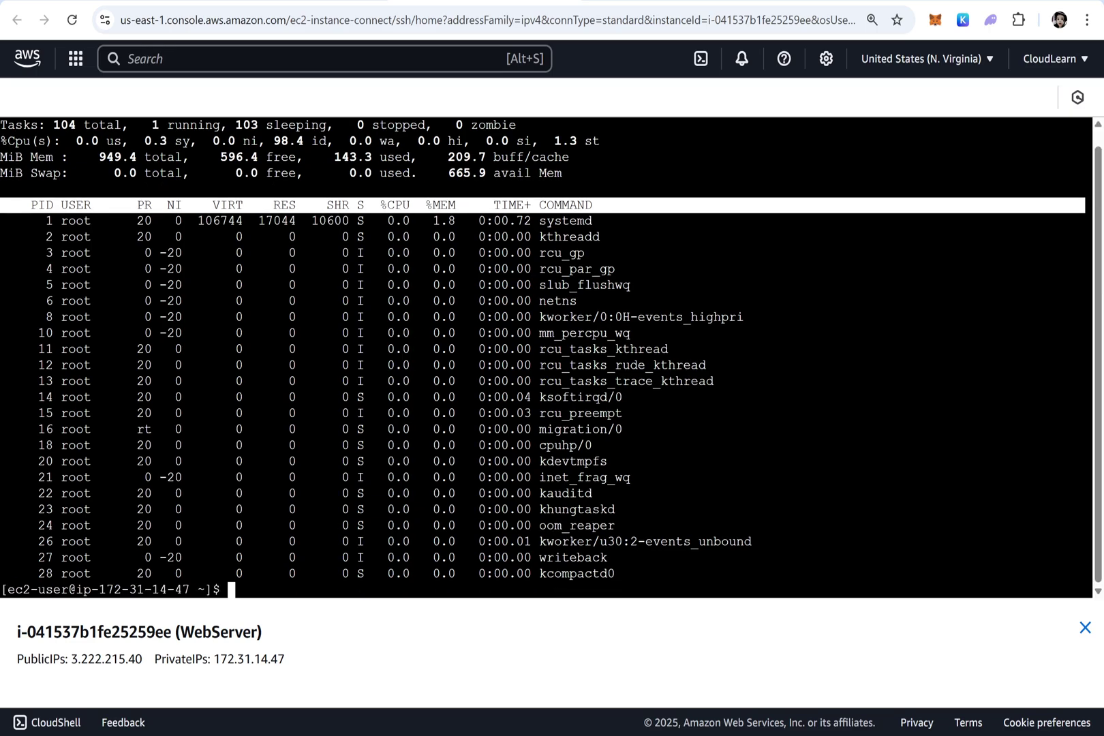
key("ctrl+l")
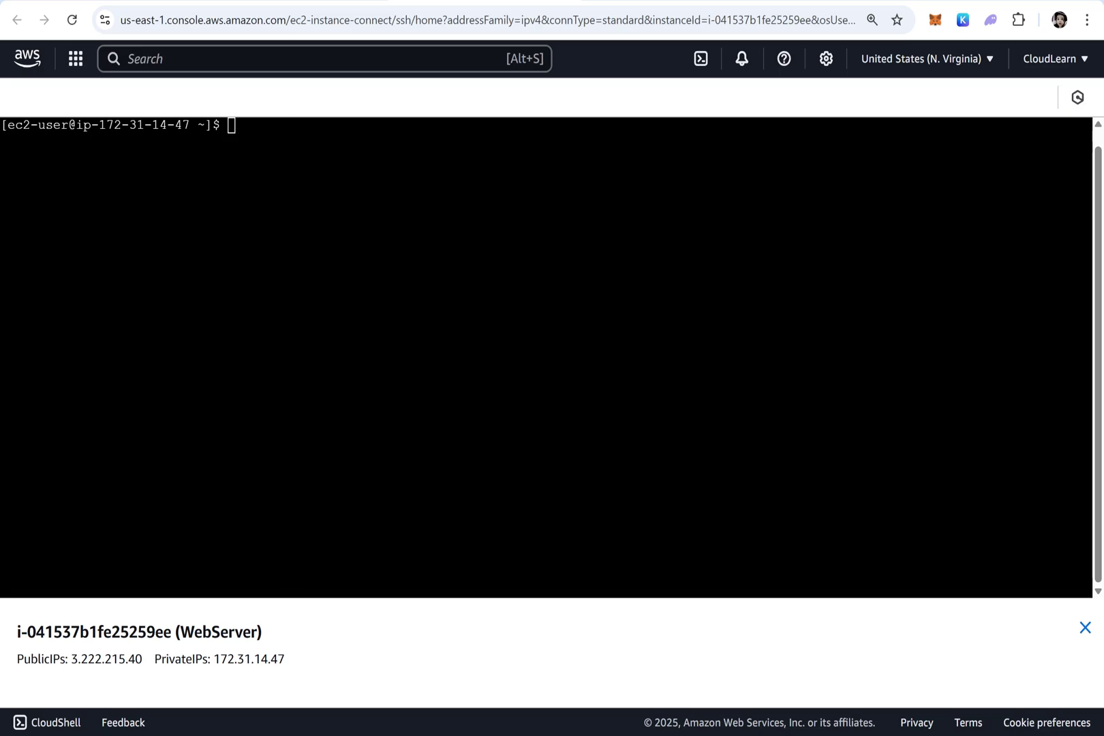
key("Return")
key("Return")
key("Return")
key("Return")
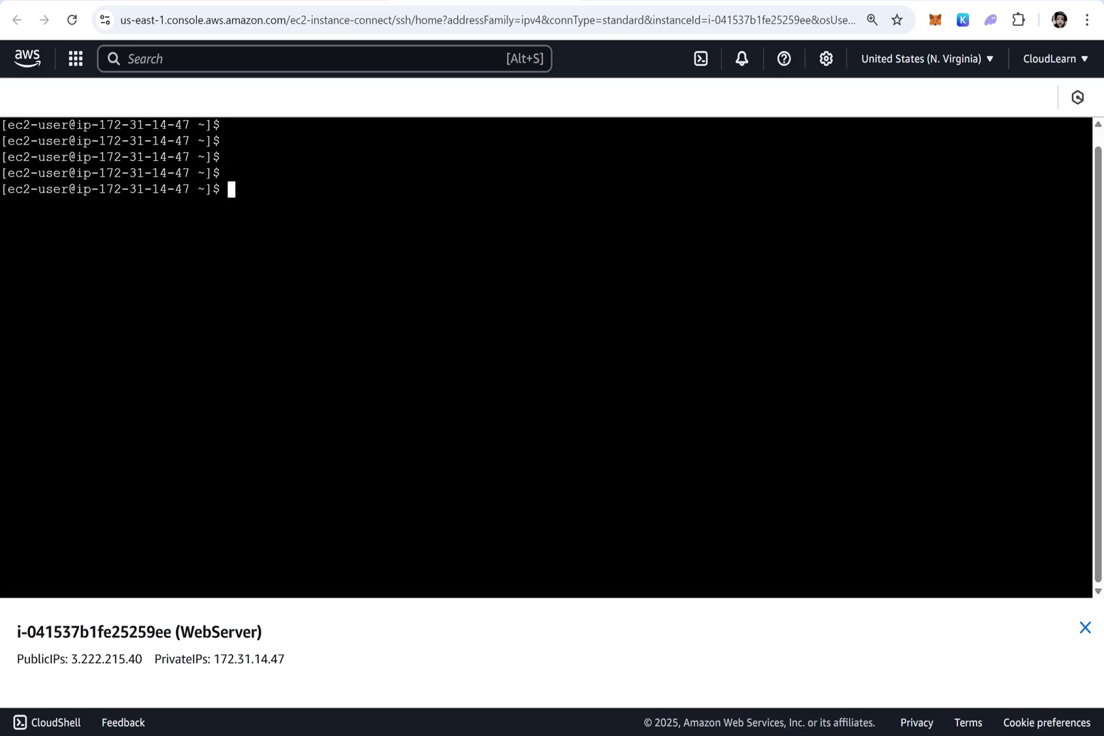
key("ctrl+l")
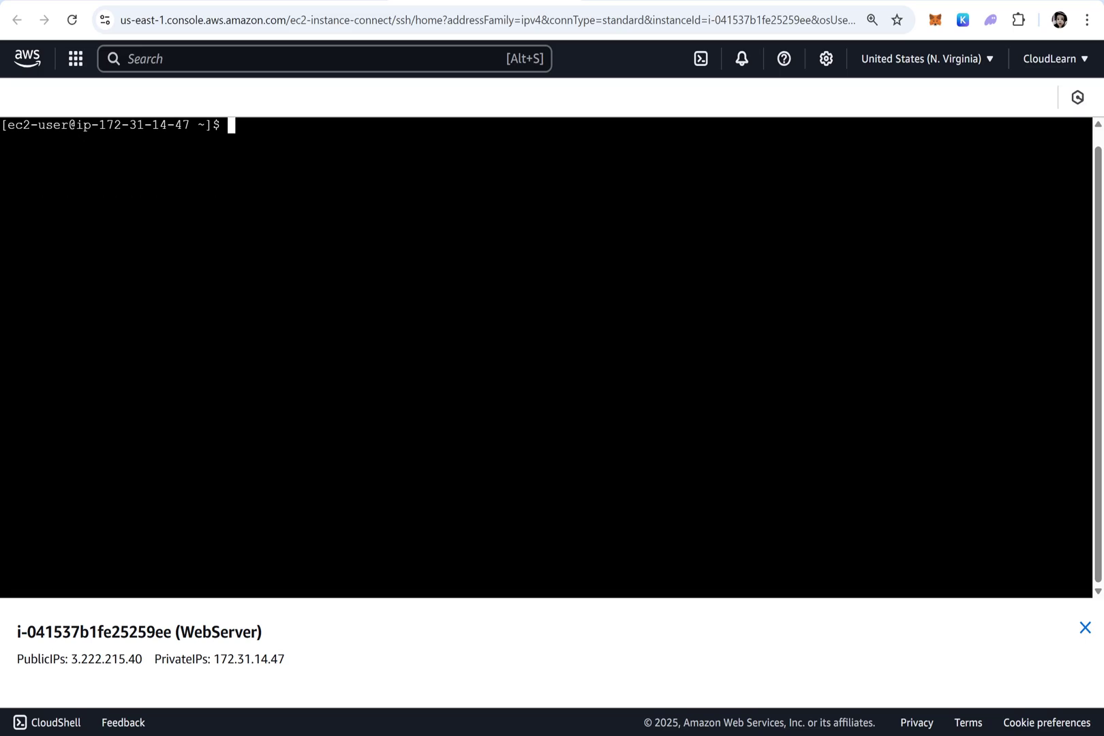
Run 'yes > /dev/null &' in the background, then start top to see yes at about 99.7% CPU
type("yes > /dev/")
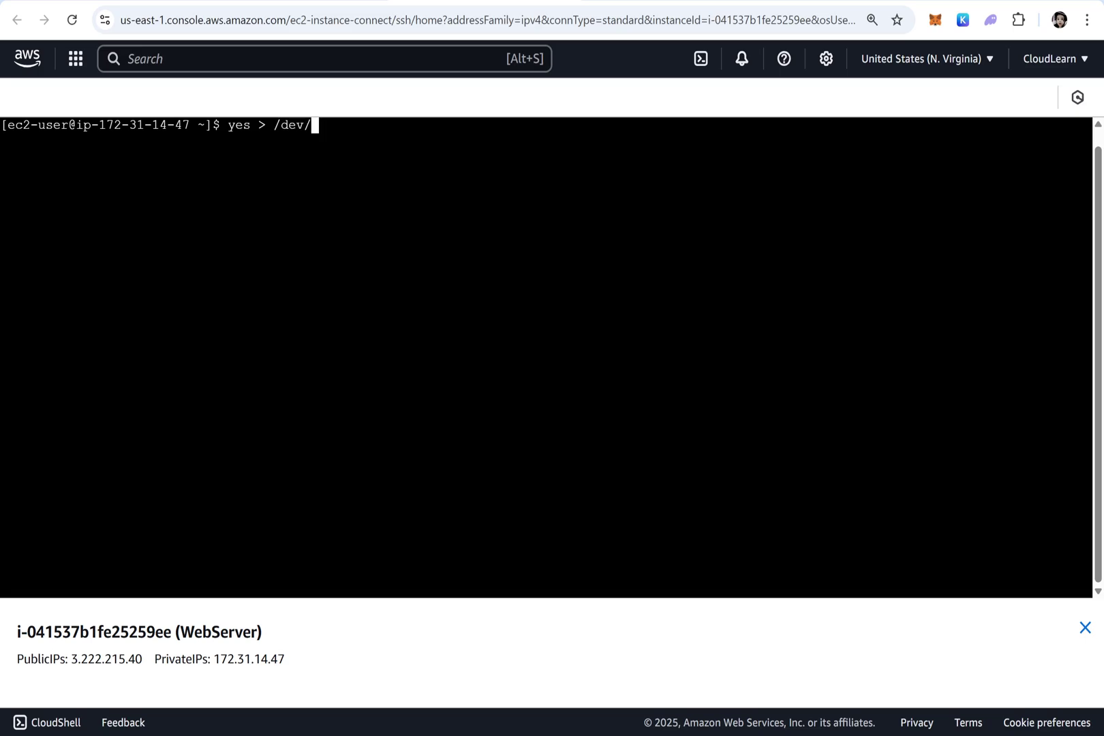
Run 'yes > /dev/null &' in the background, then start top to see yes at about 99.7% CPU
type("null &")
key("Return")
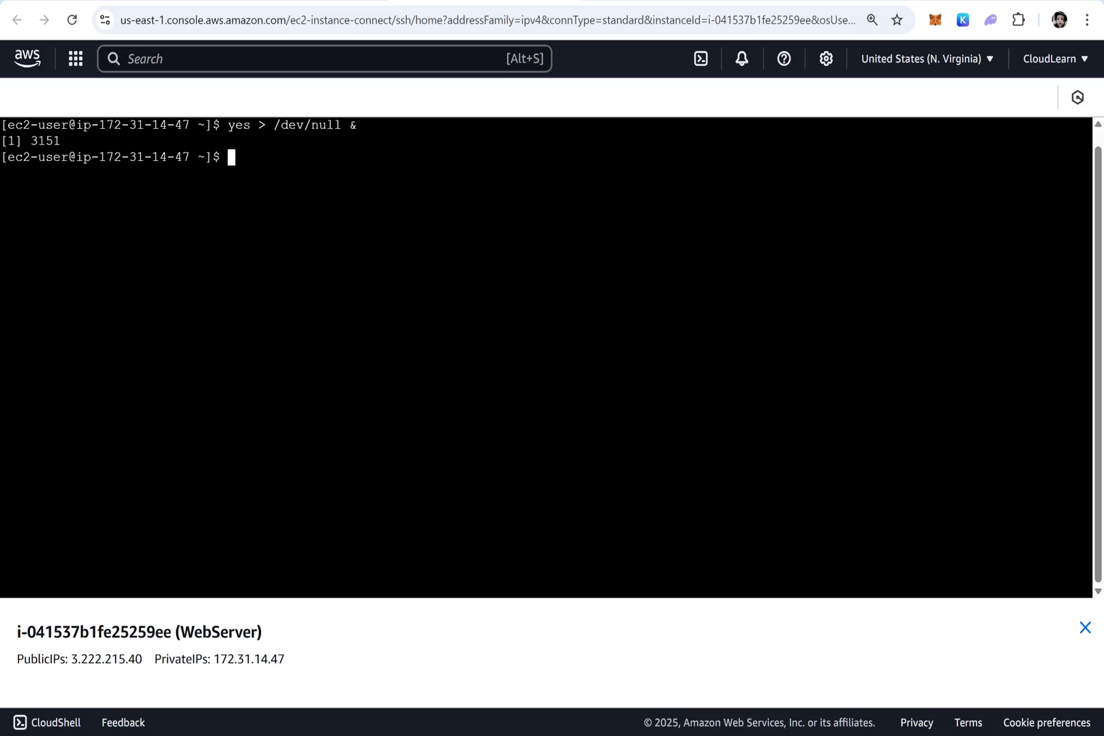
left_click_drag(61, 141, 30, 141)
left_click(82, 178)
type("top")
key("Return")
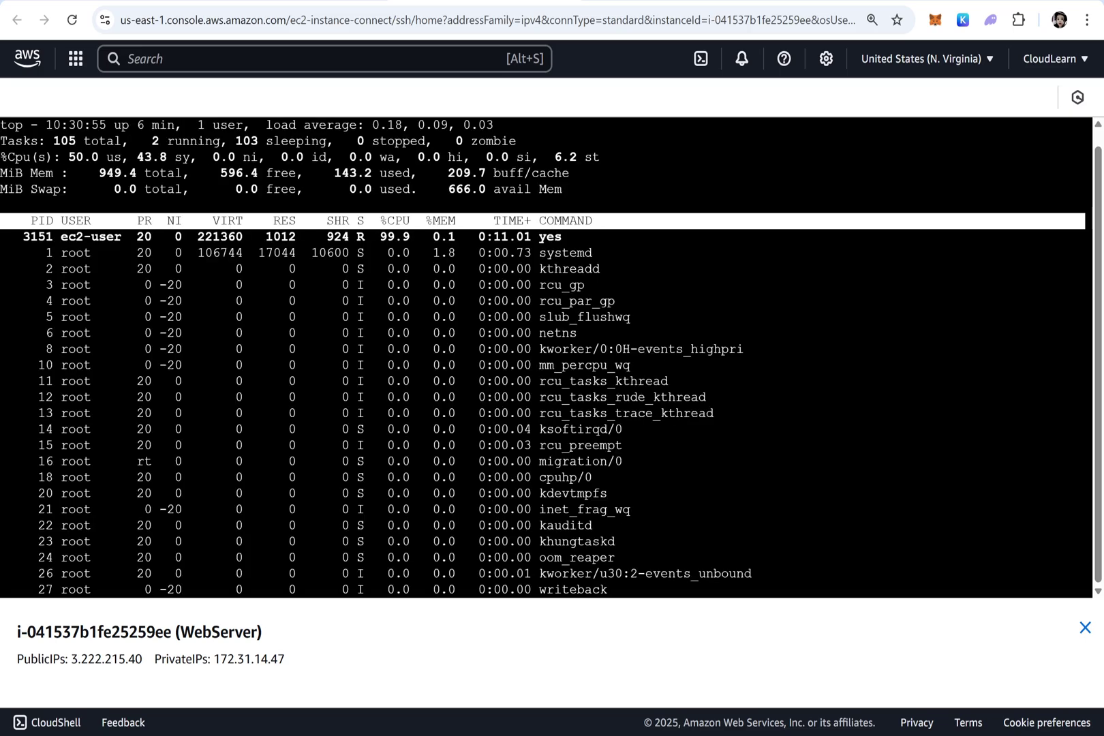
left_click_drag(63, 156, 103, 156)
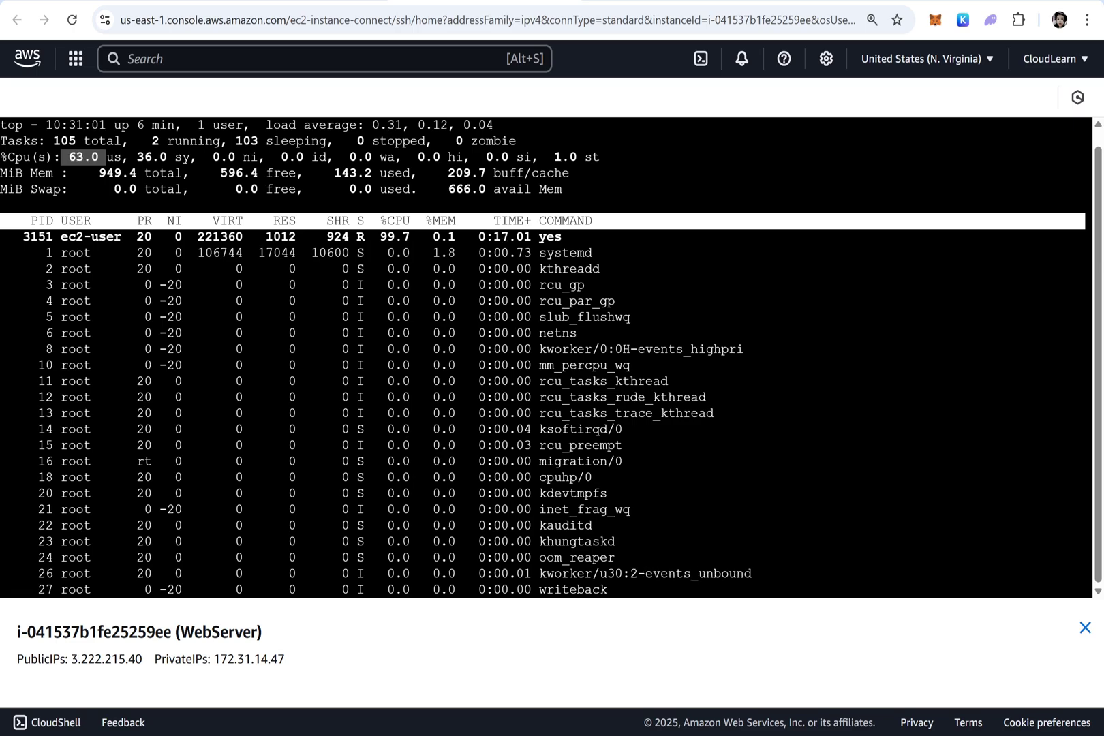
Select the first WebServer in EC2 Instances and connect to it as ec2-user
left_click(279, 2)
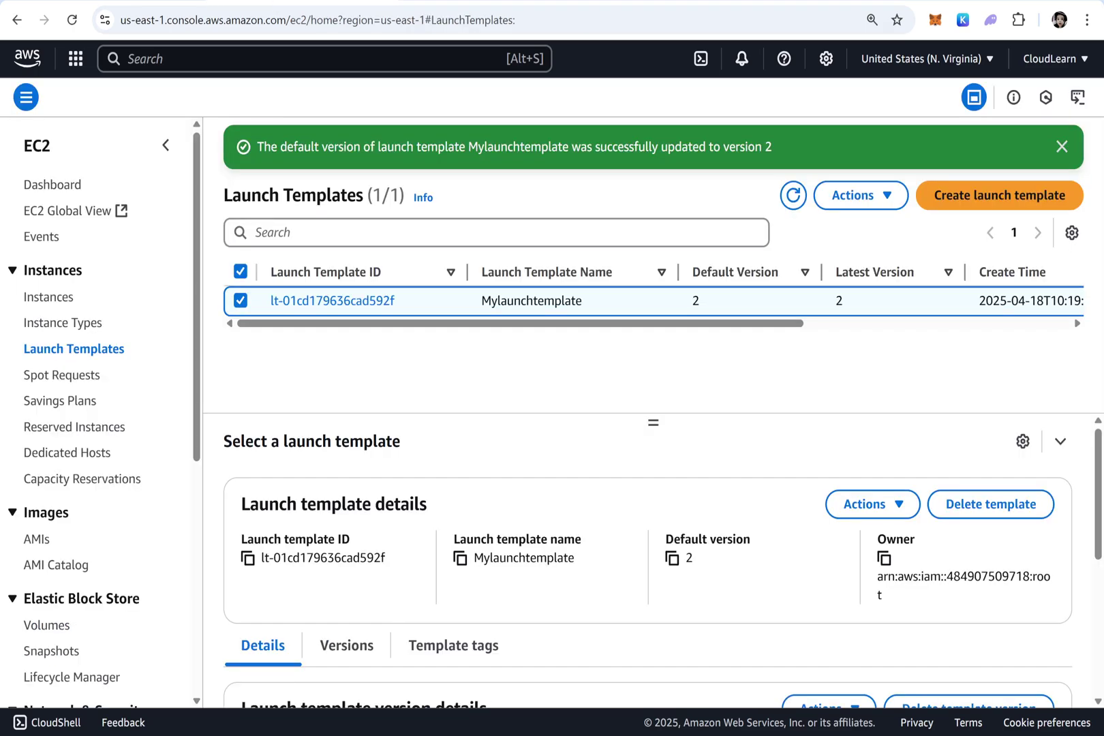
left_click(49, 296)
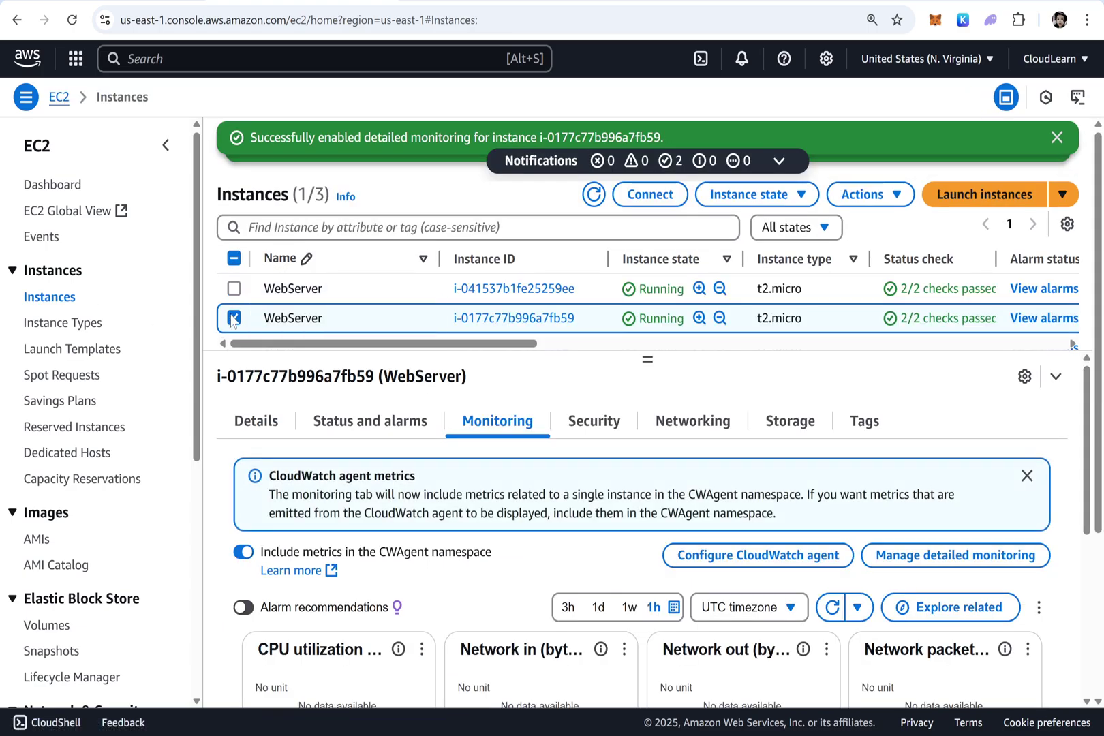
left_click(234, 318)
left_click(234, 288)
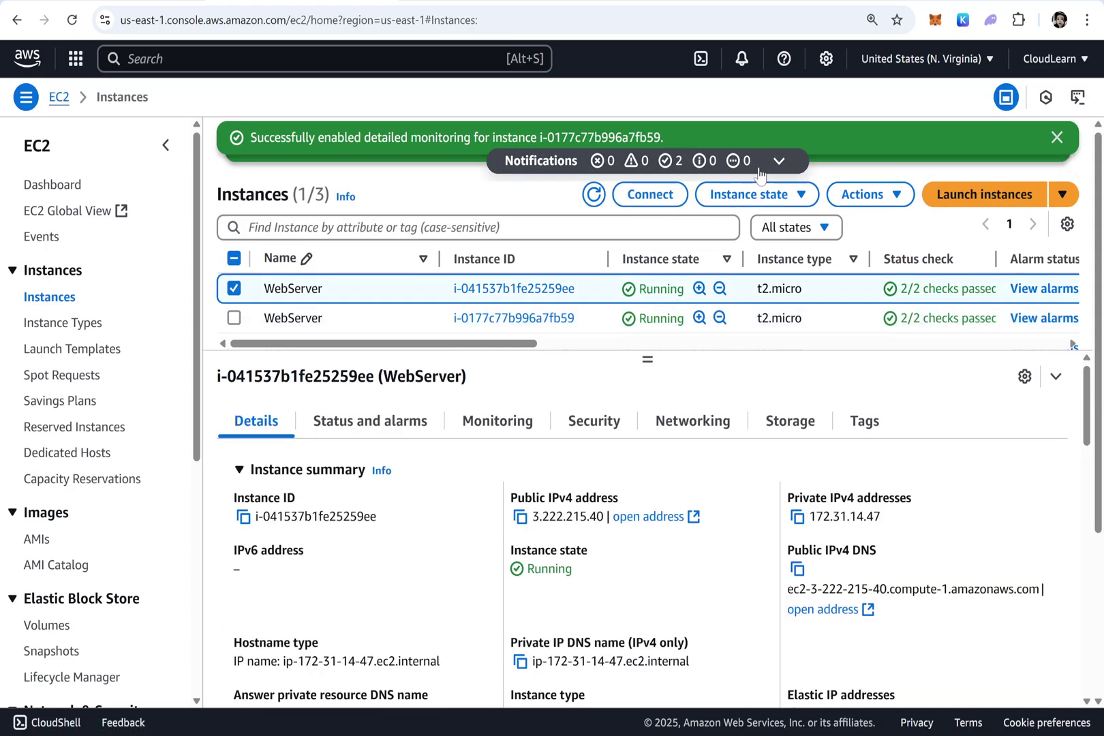
left_click(650, 194)
left_click_drag(102, 538, 20, 539)
key("BackSpace")
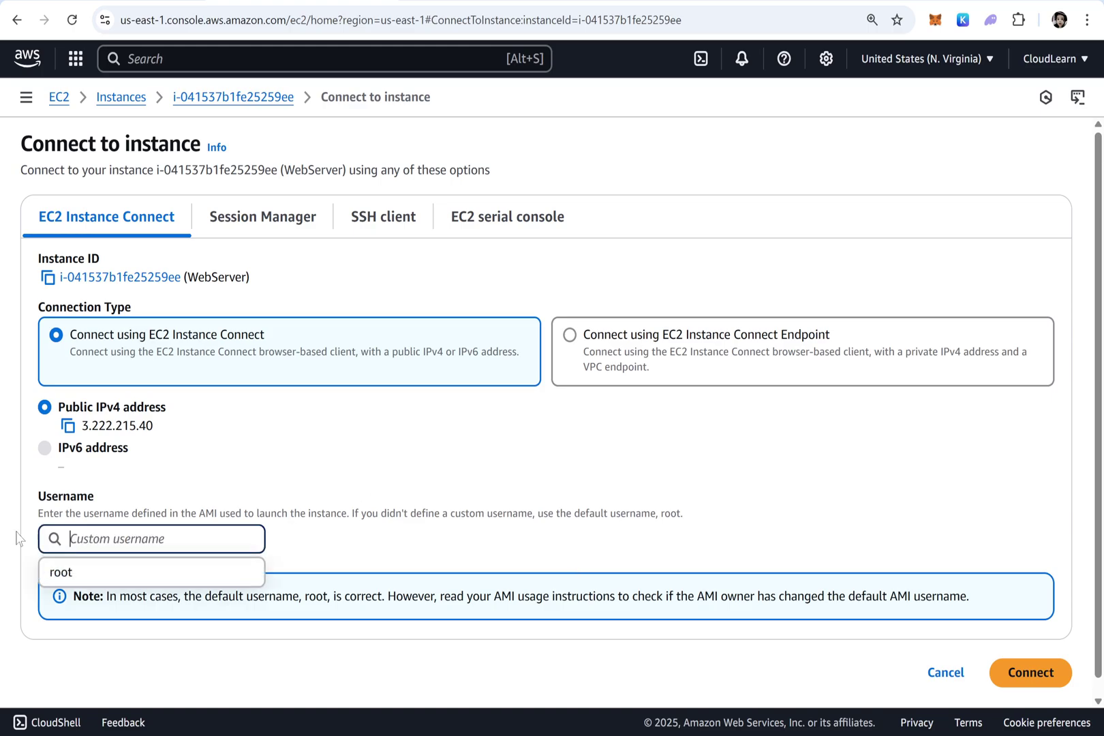
type("ec2-user")
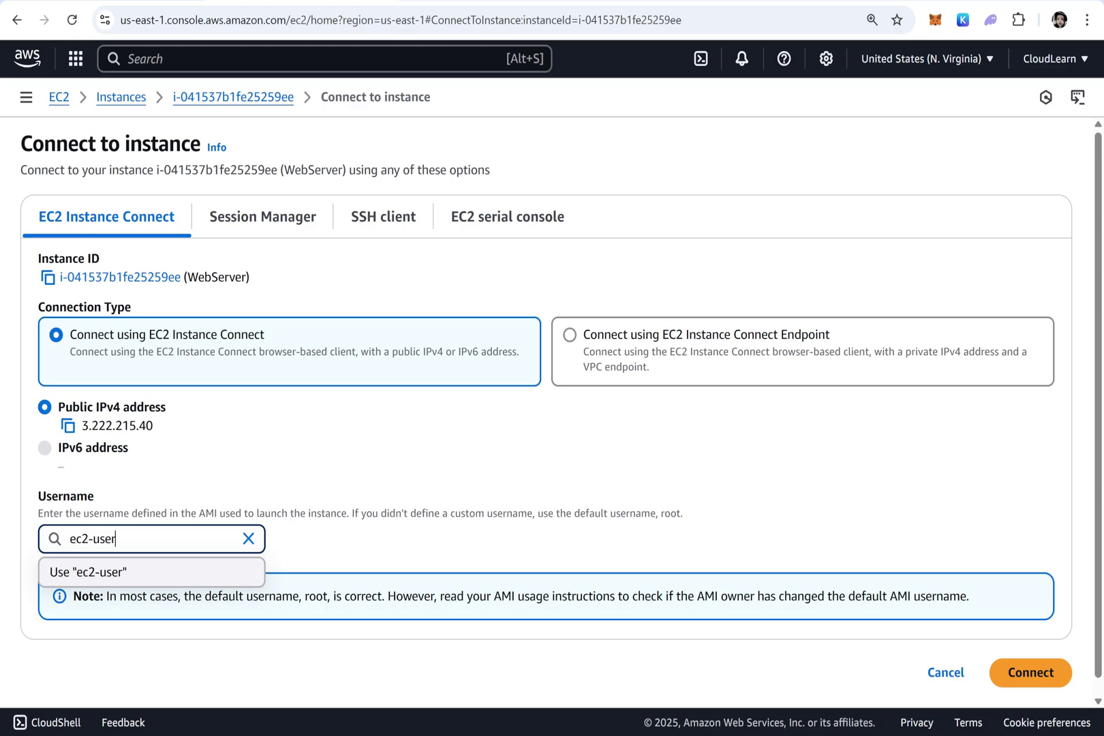
left_click(1034, 673)
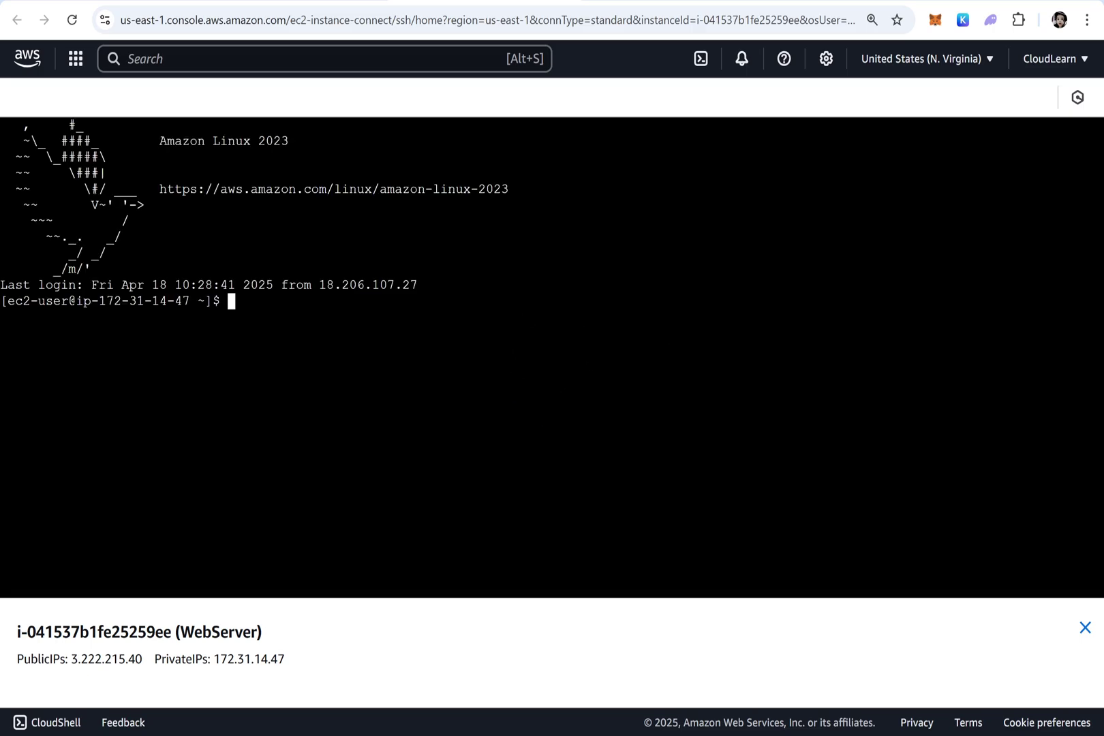
Run top to confirm yes still uses nearly all CPU, then return to the instances list
type("top")
key("Return")
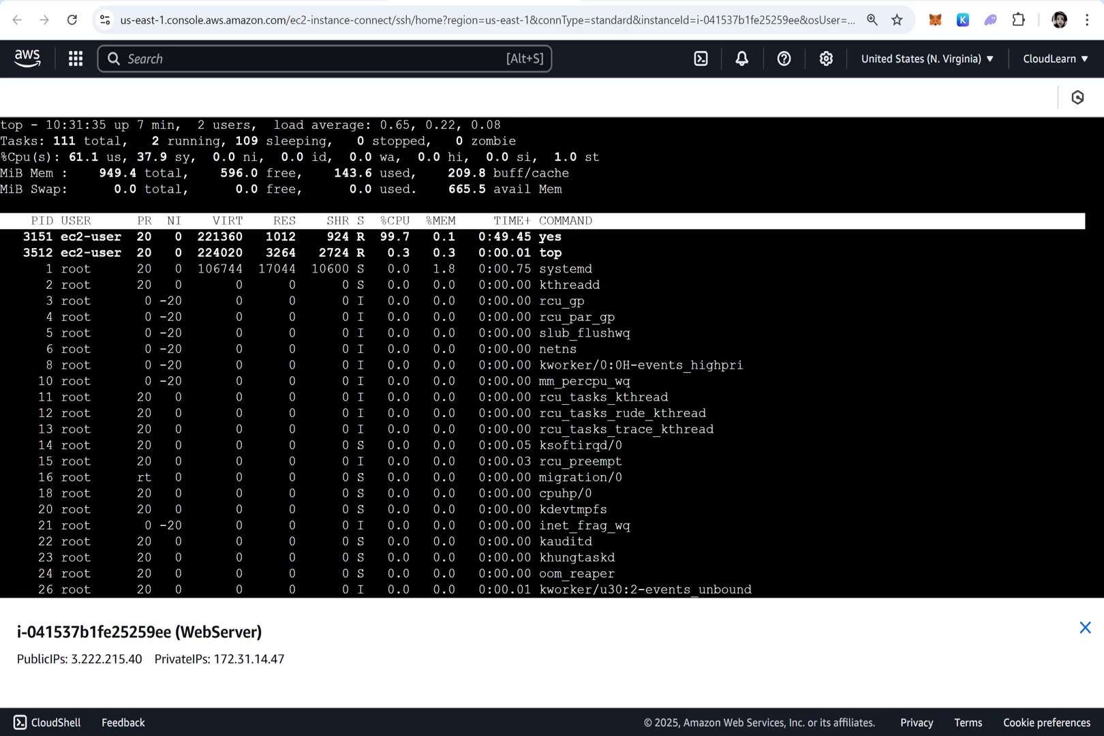
key("q")
left_click(157, 2)
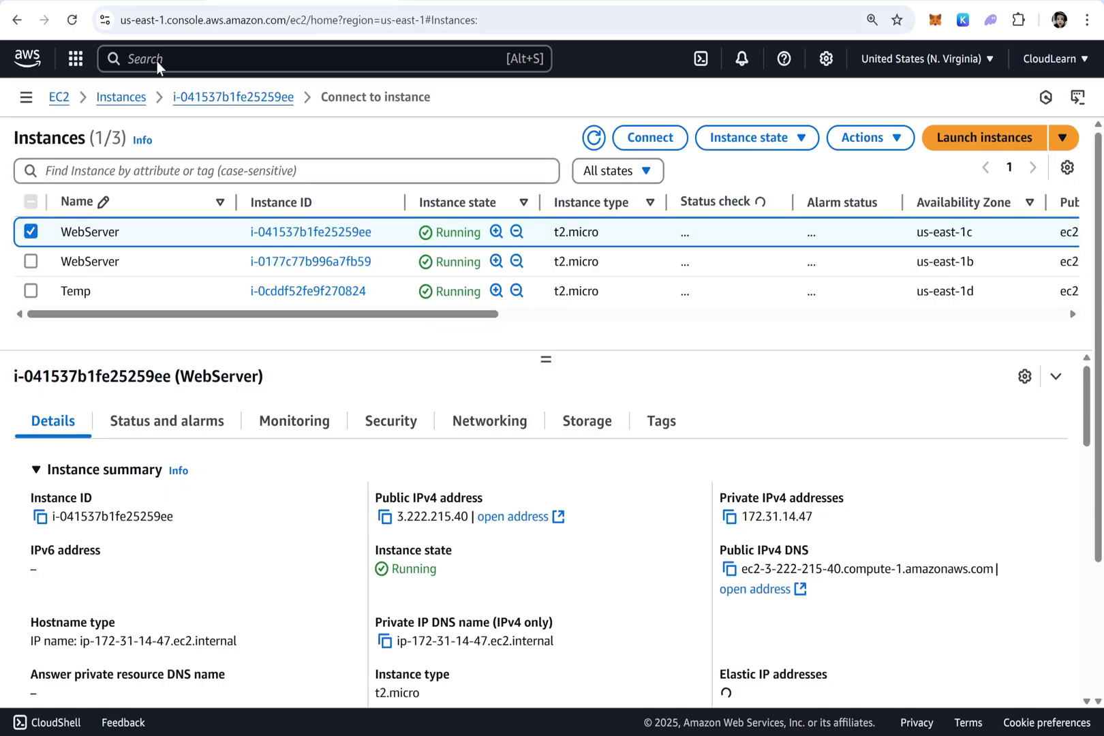
Select the second WebServer instead and connect to it with username ec2-user
left_click(234, 233)
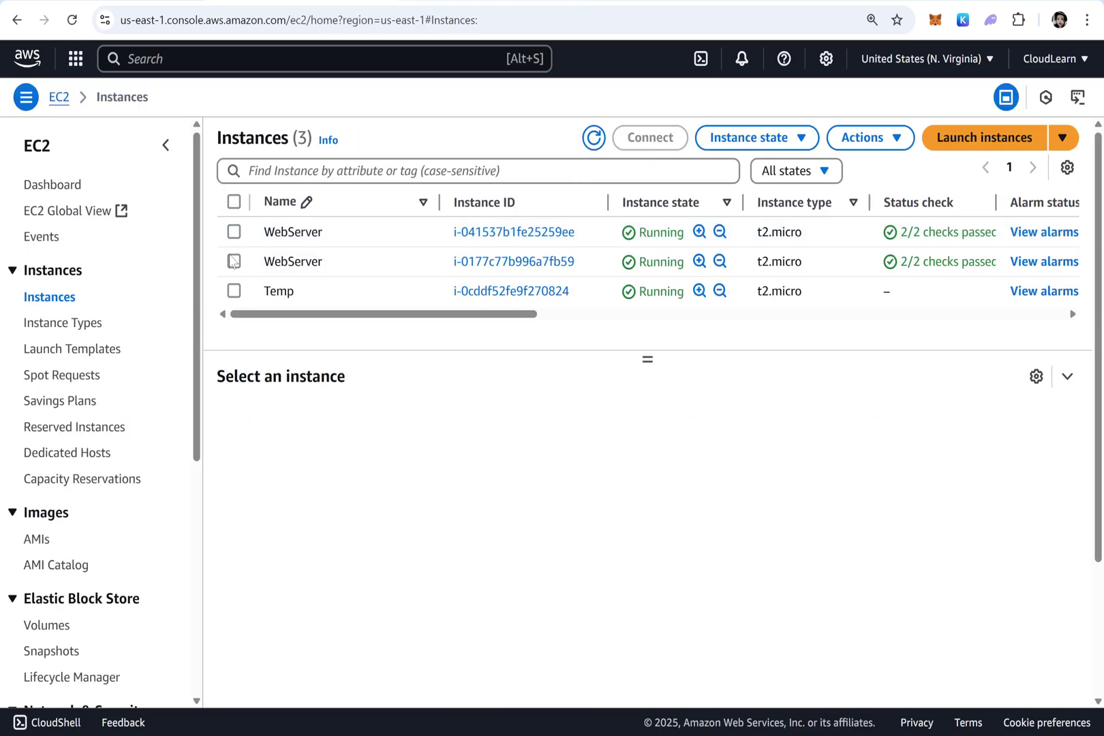
left_click(402, 264)
left_click(644, 138)
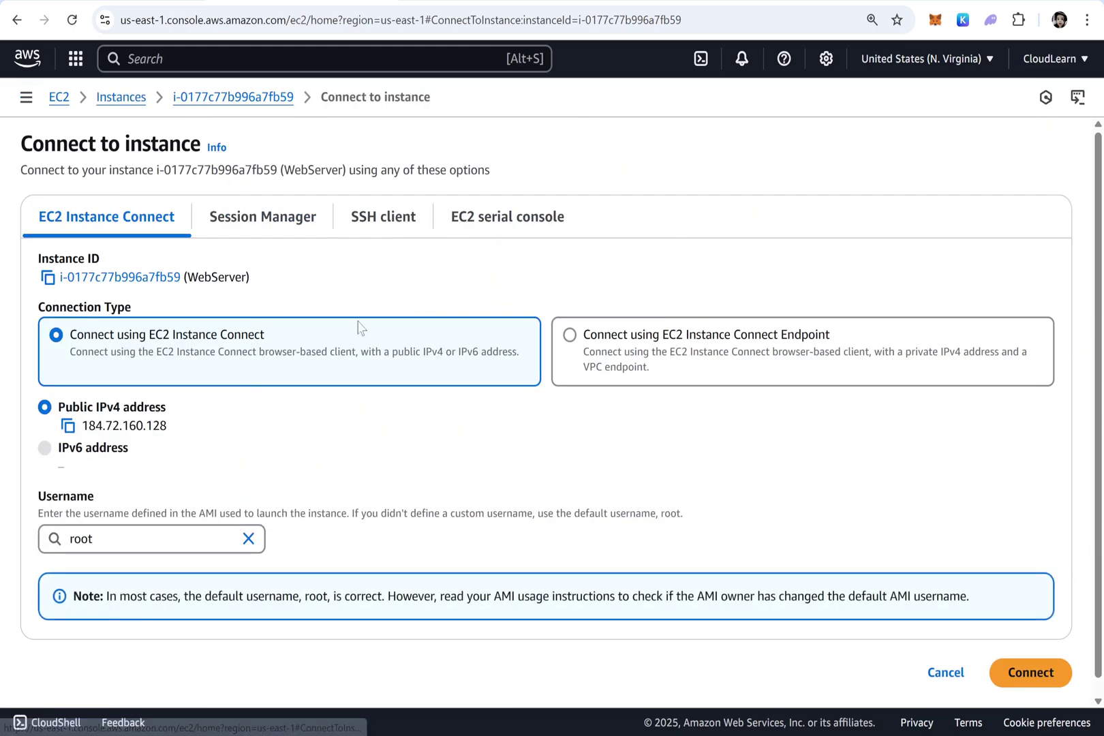
left_click(247, 538)
type("ec2-user")
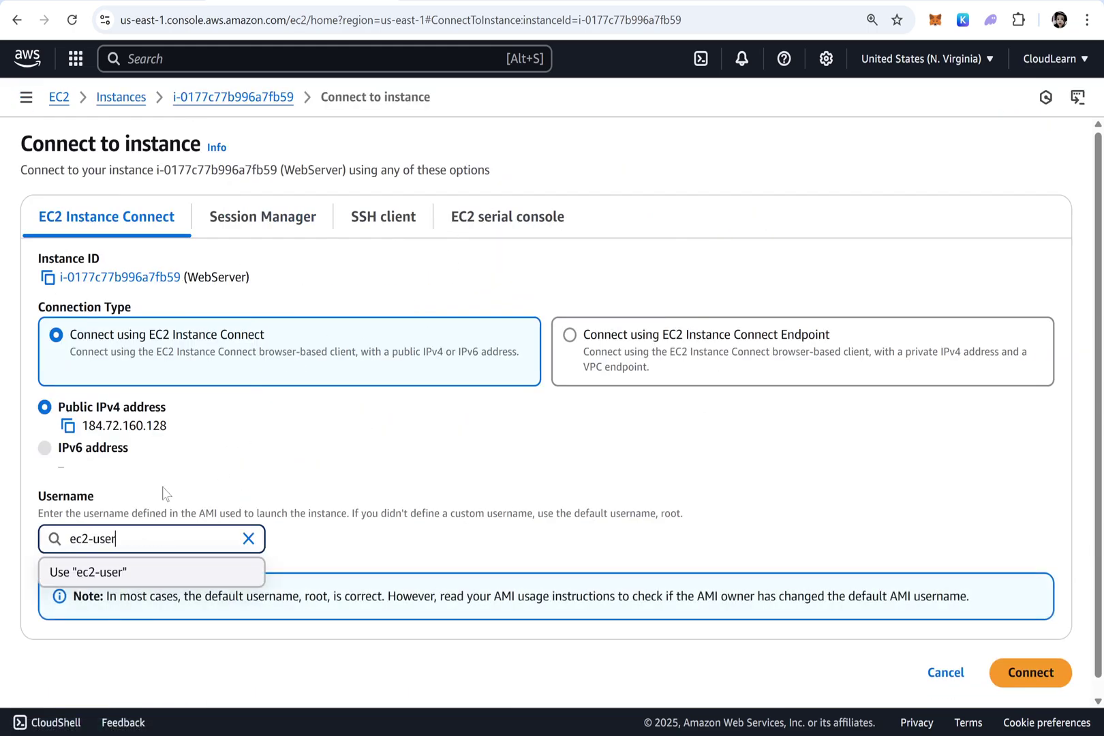
key("Escape")
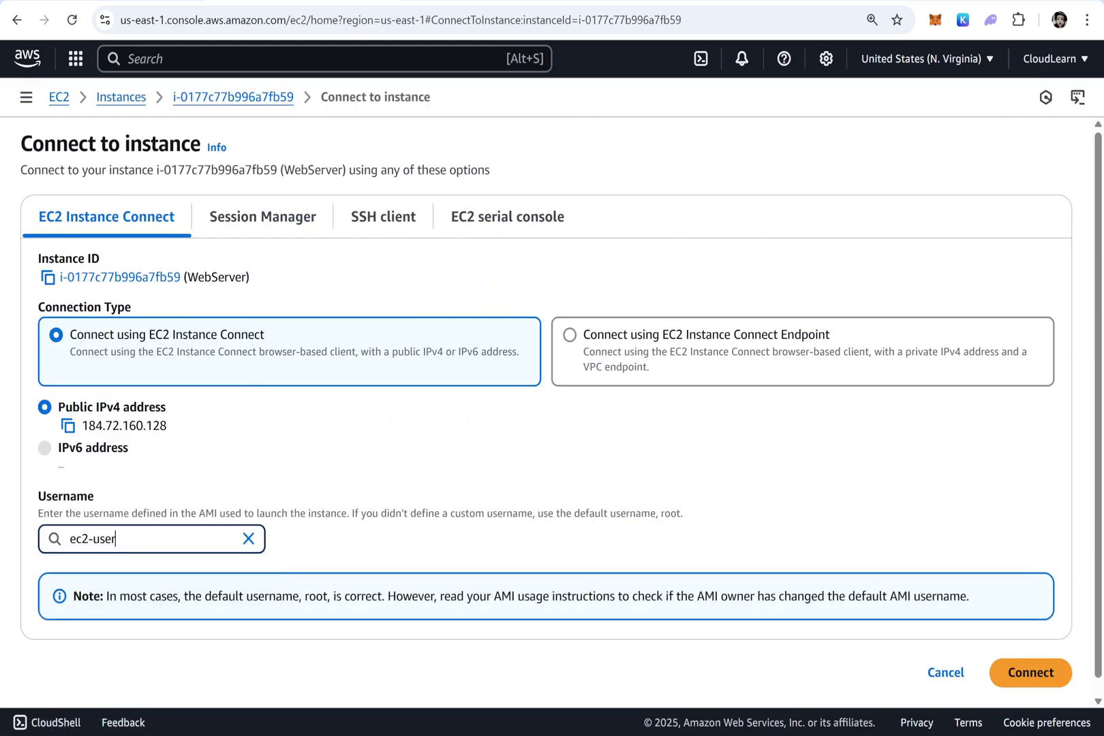
left_click(1029, 682)
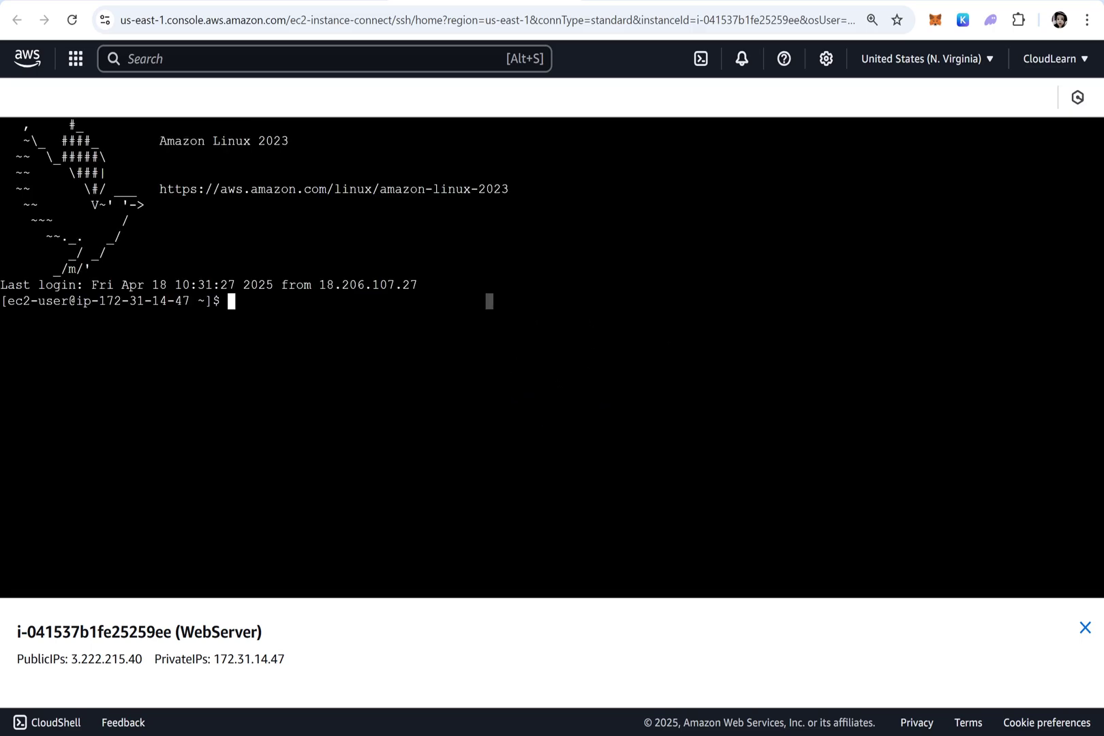
Run top to check CPU load, then quit it and clear the terminal with Ctrl+L
type("top")
key("Return")
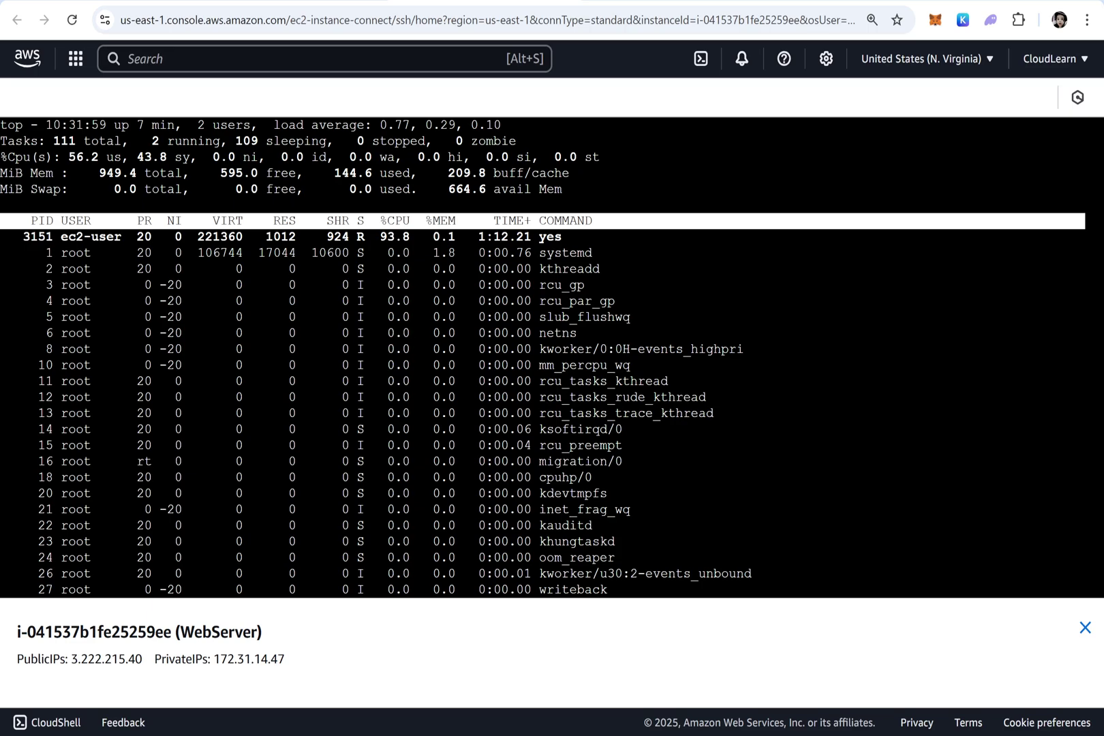
double_click(83, 157)
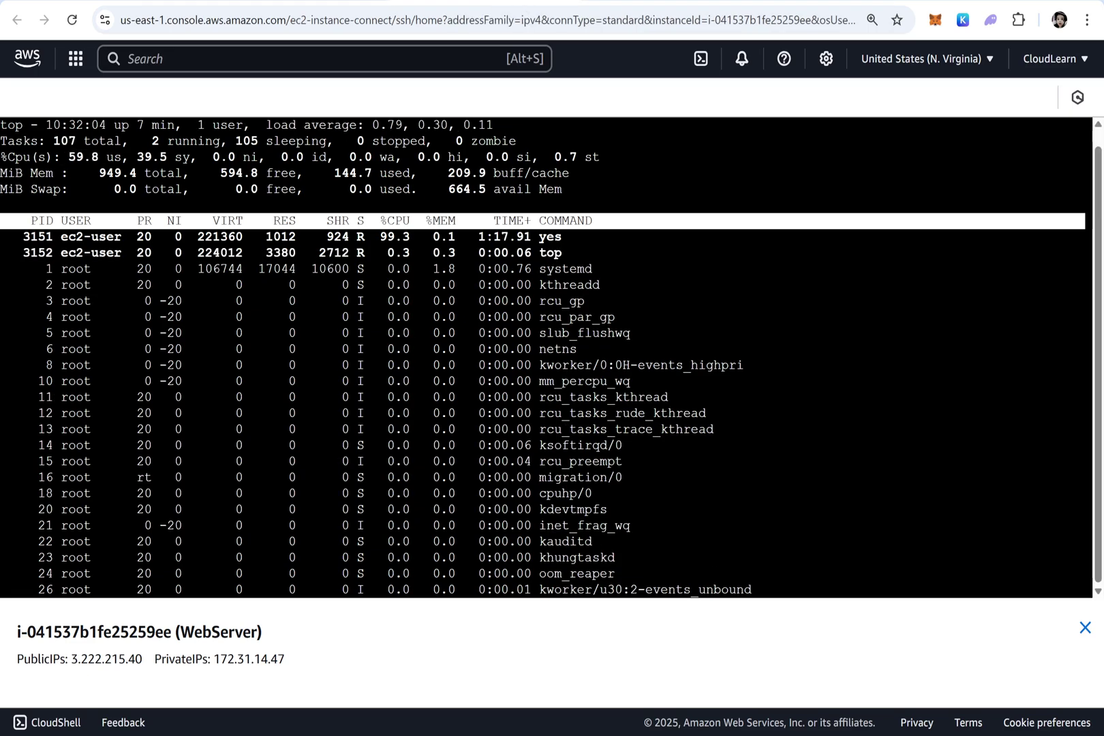
key("q")
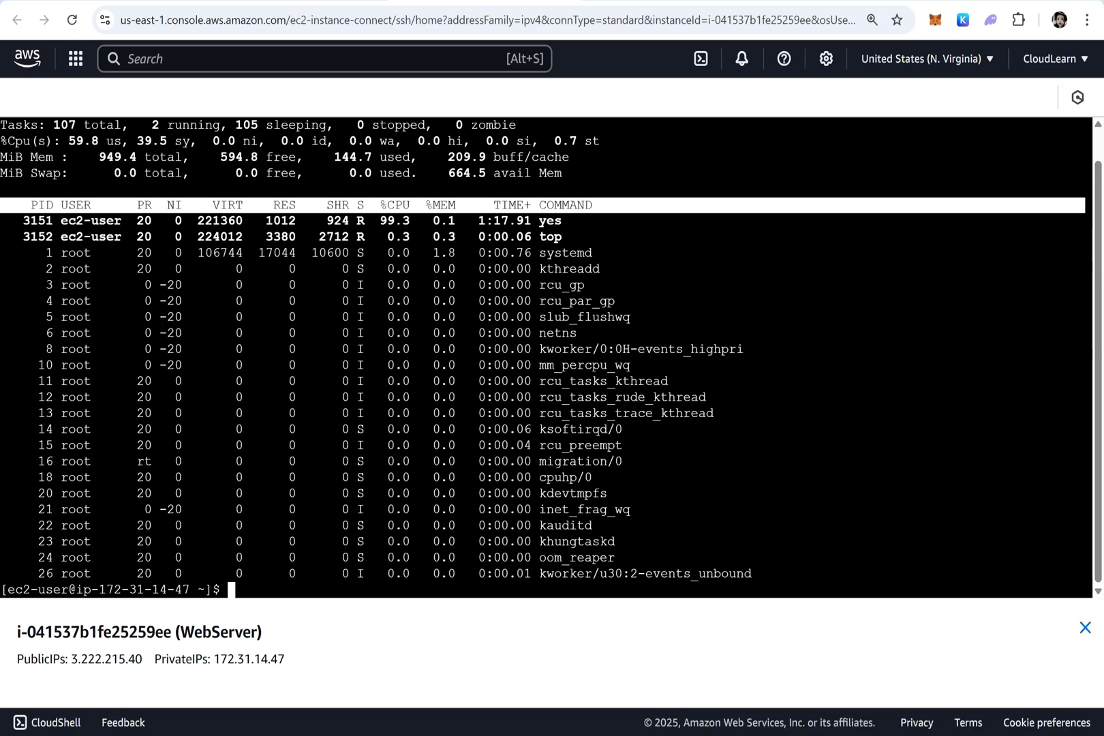
key("ctrl+l")
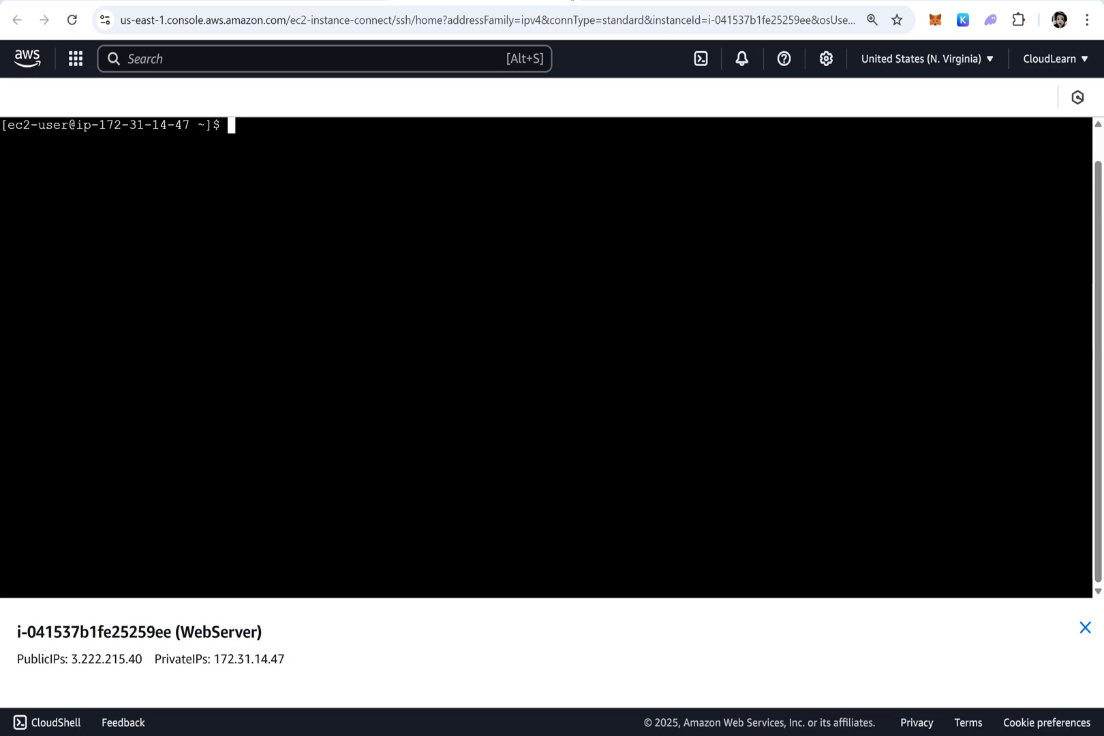
Refresh the instances list, start an ec2-user connection to the first WebServer, then close that tab
left_click(573, 1)
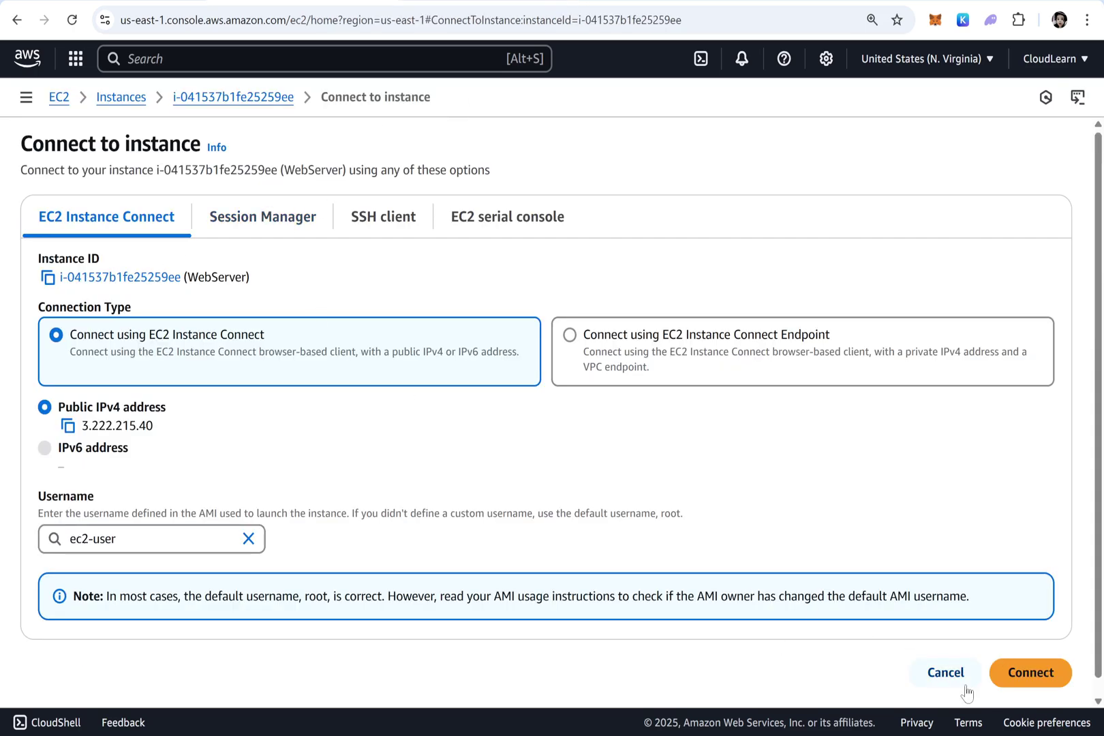
left_click(942, 672)
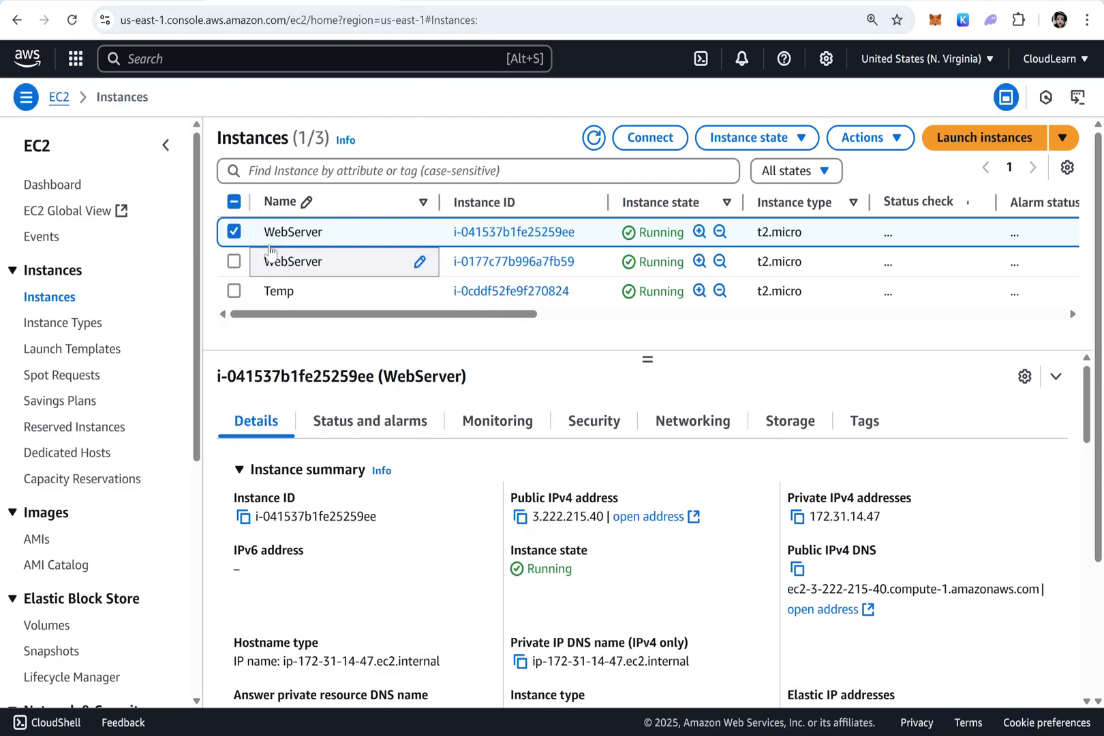
left_click(593, 140)
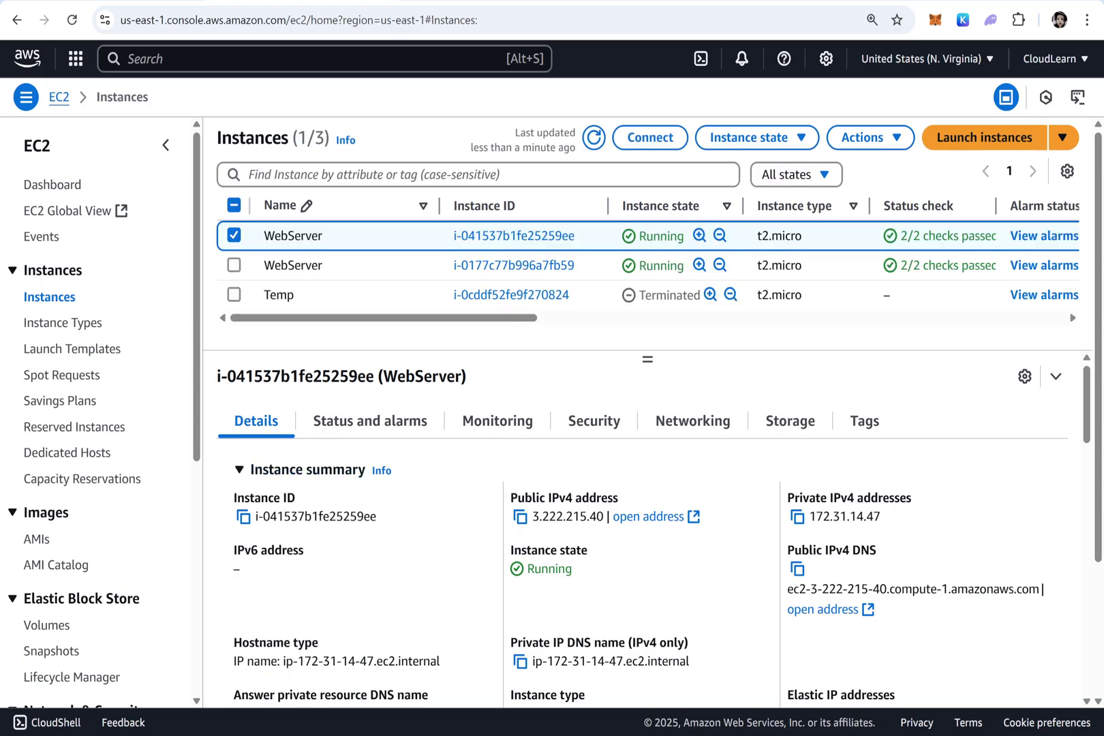
left_click_drag(597, 516, 587, 516)
left_click(651, 137)
left_click(246, 538)
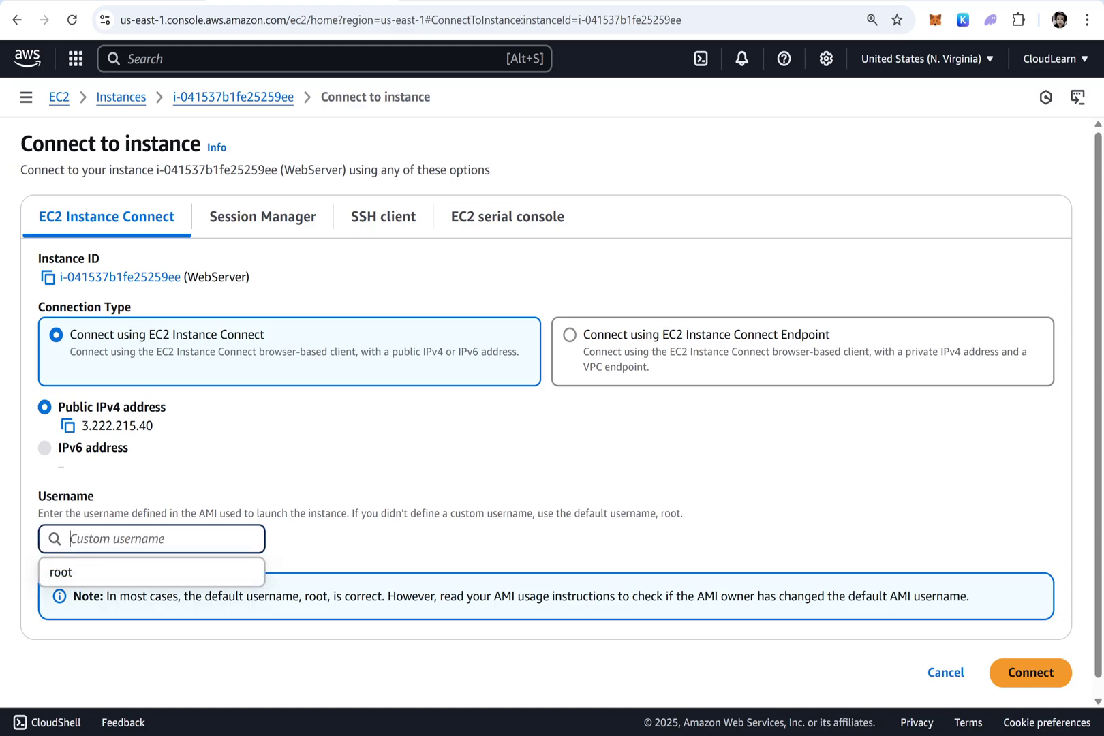
type("ec2-user")
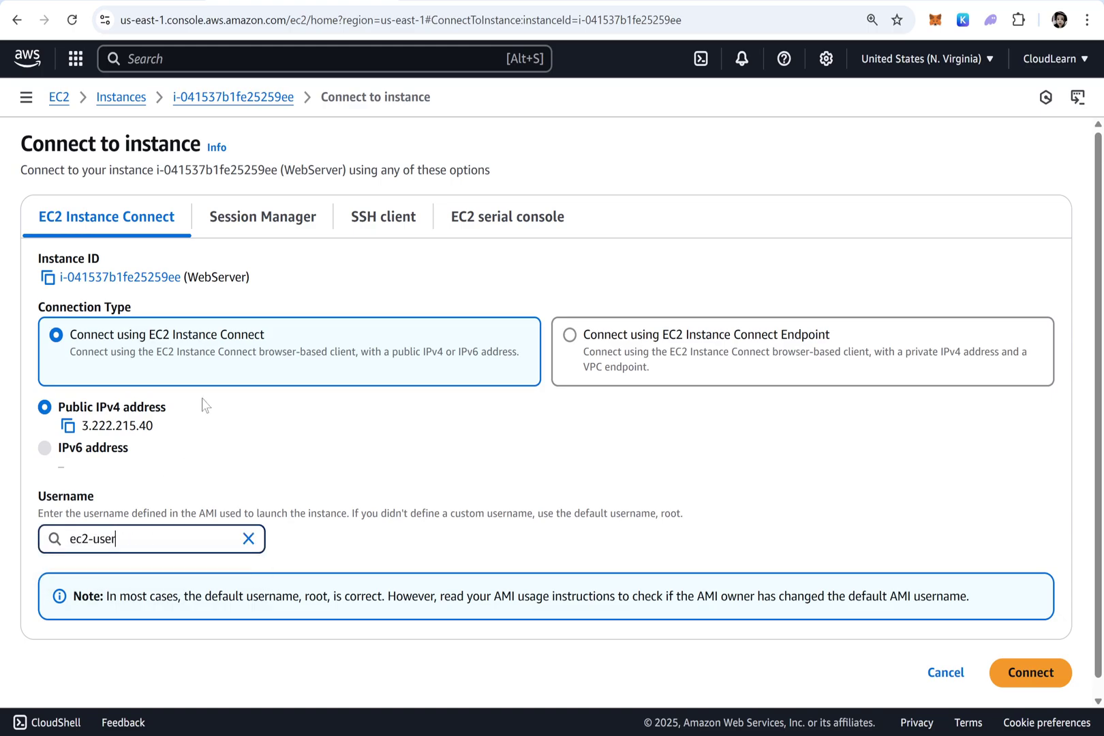
left_click(1025, 687)
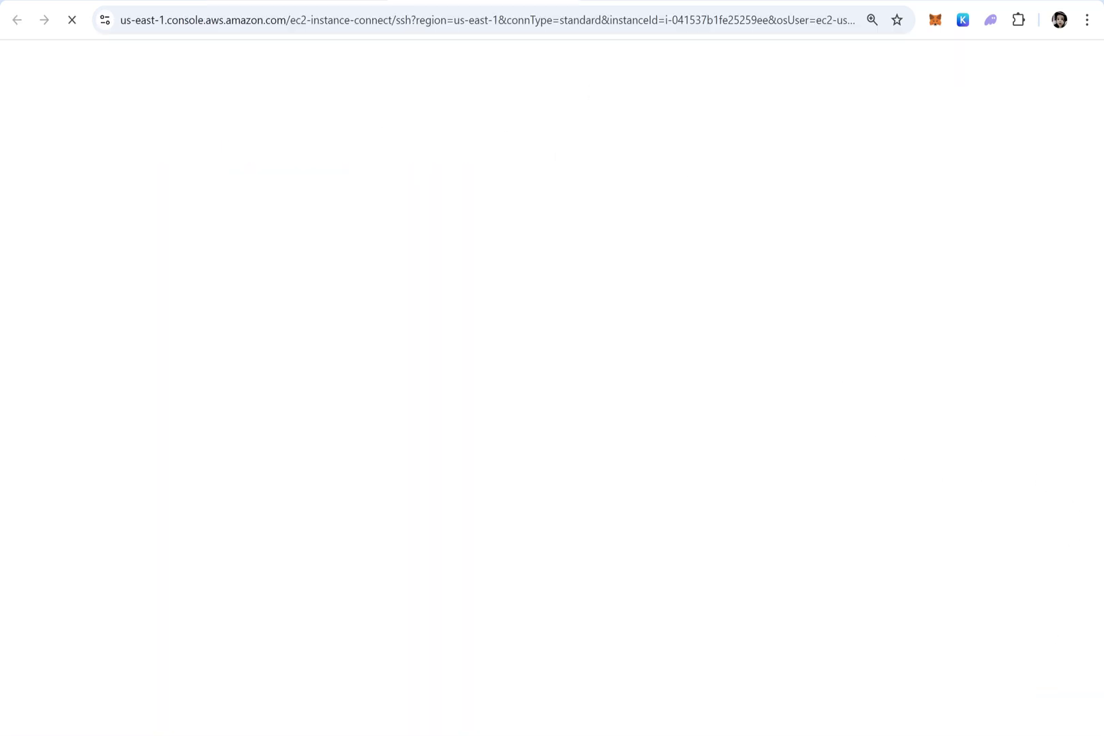
key("ctrl+w")
Connect to WebServer i-041537b1fe25259ee as ec2-user and run top
left_click(84, 233)
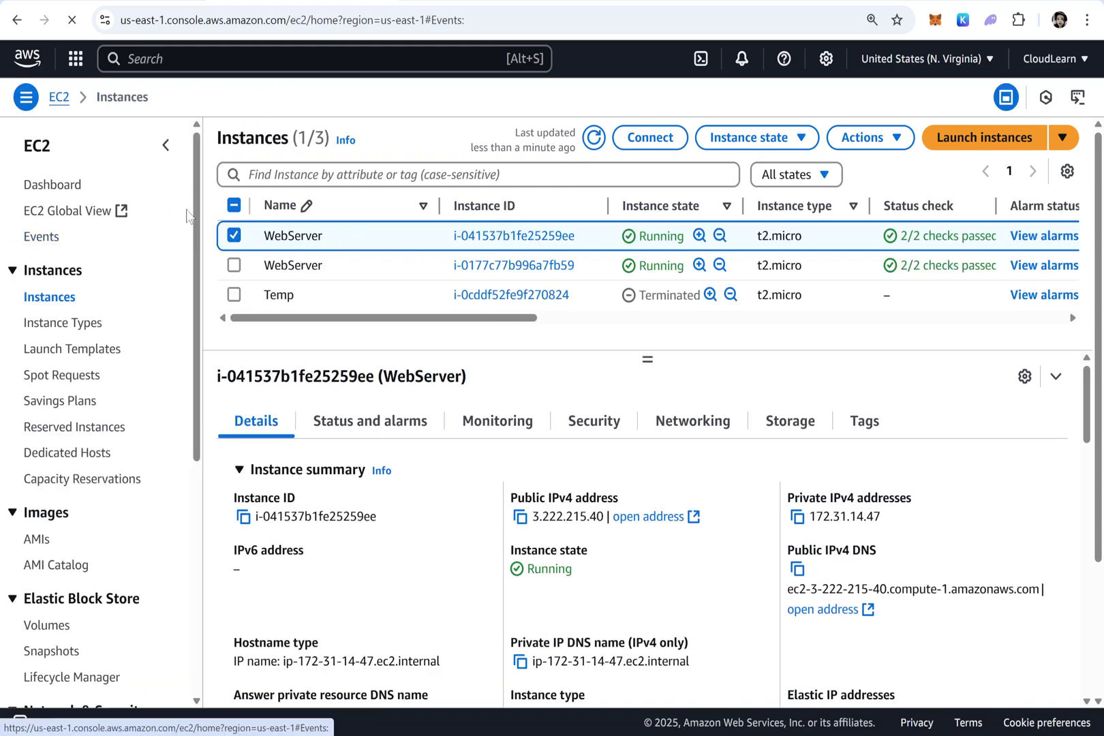
left_click(52, 297)
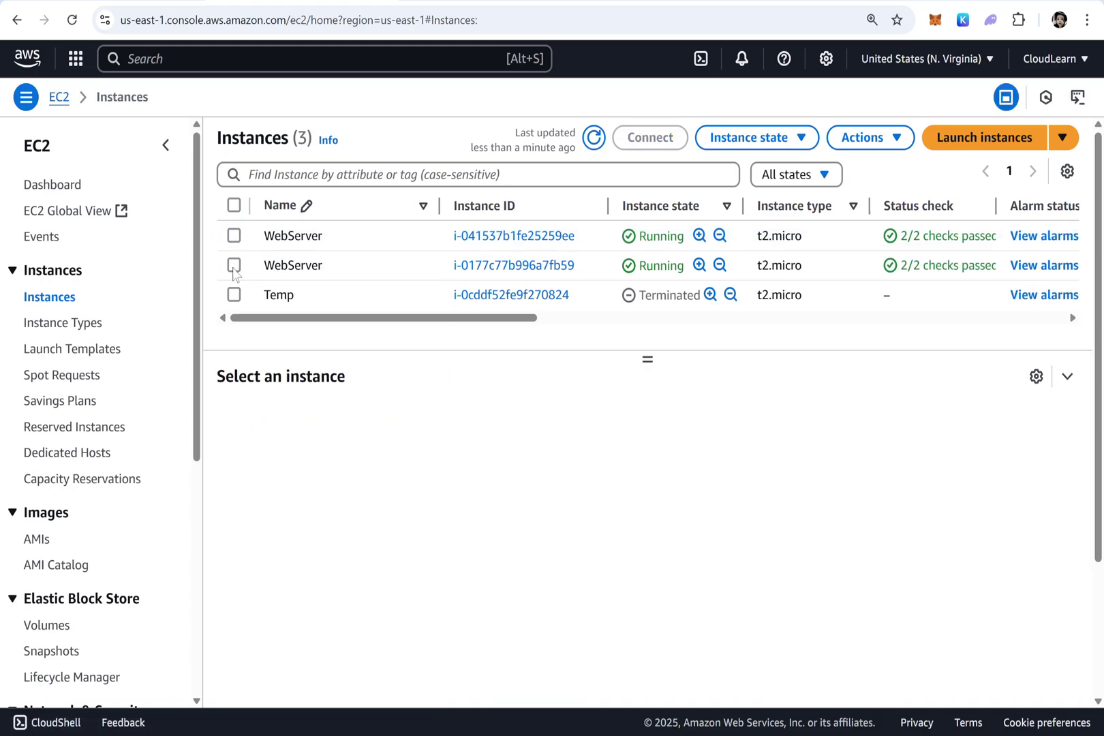
left_click(234, 266)
left_click(650, 137)
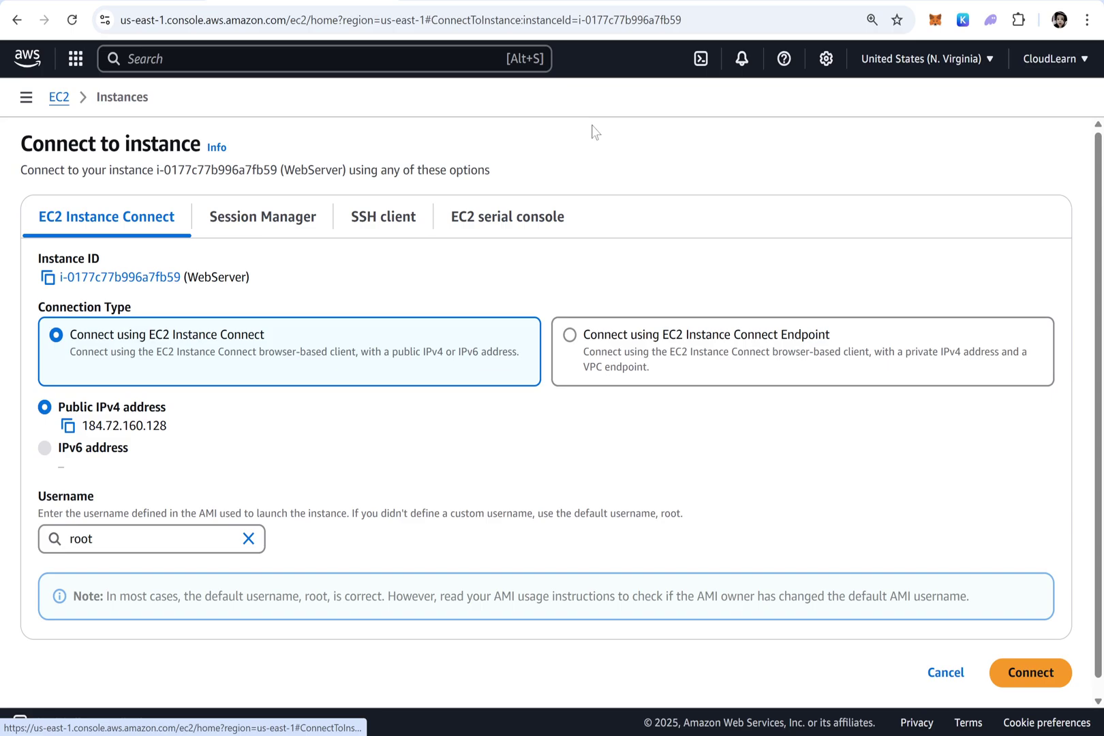
left_click(248, 539)
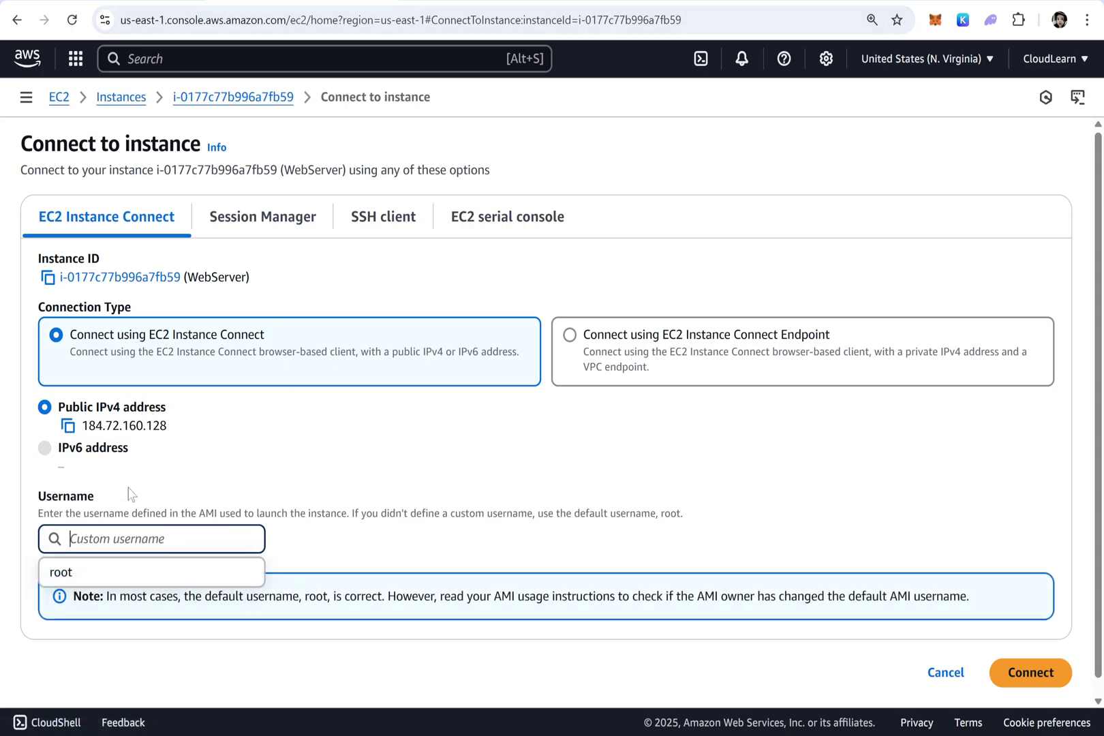
type("ec2-user")
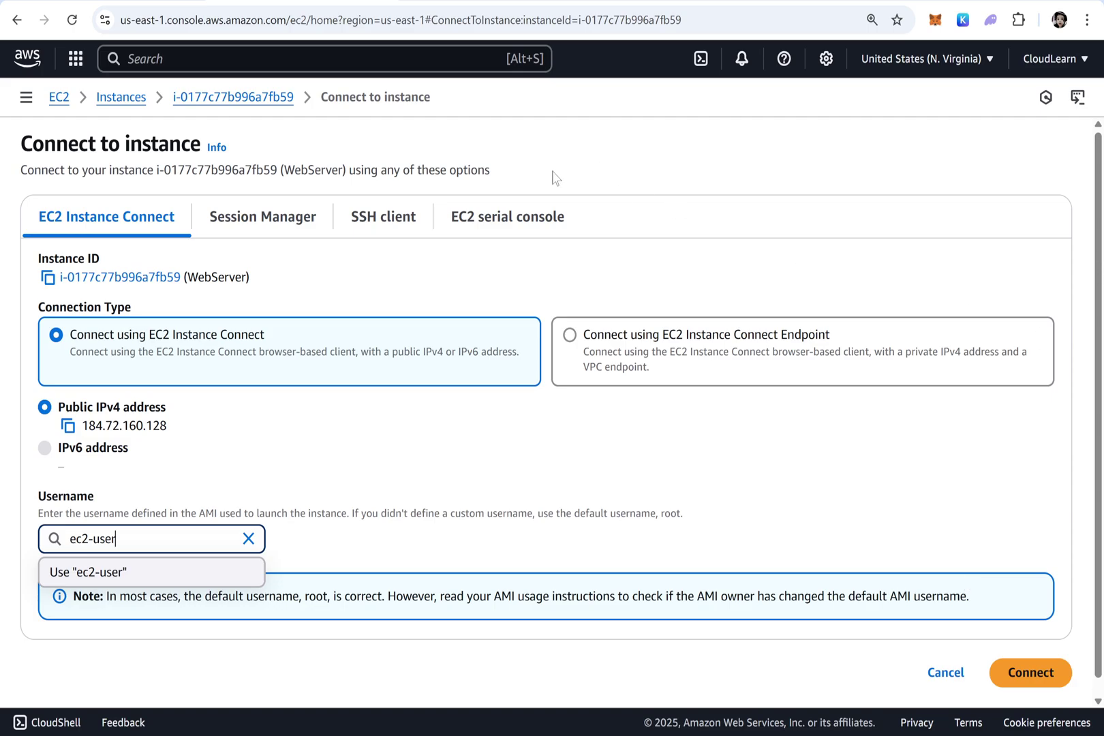
left_click(1026, 678)
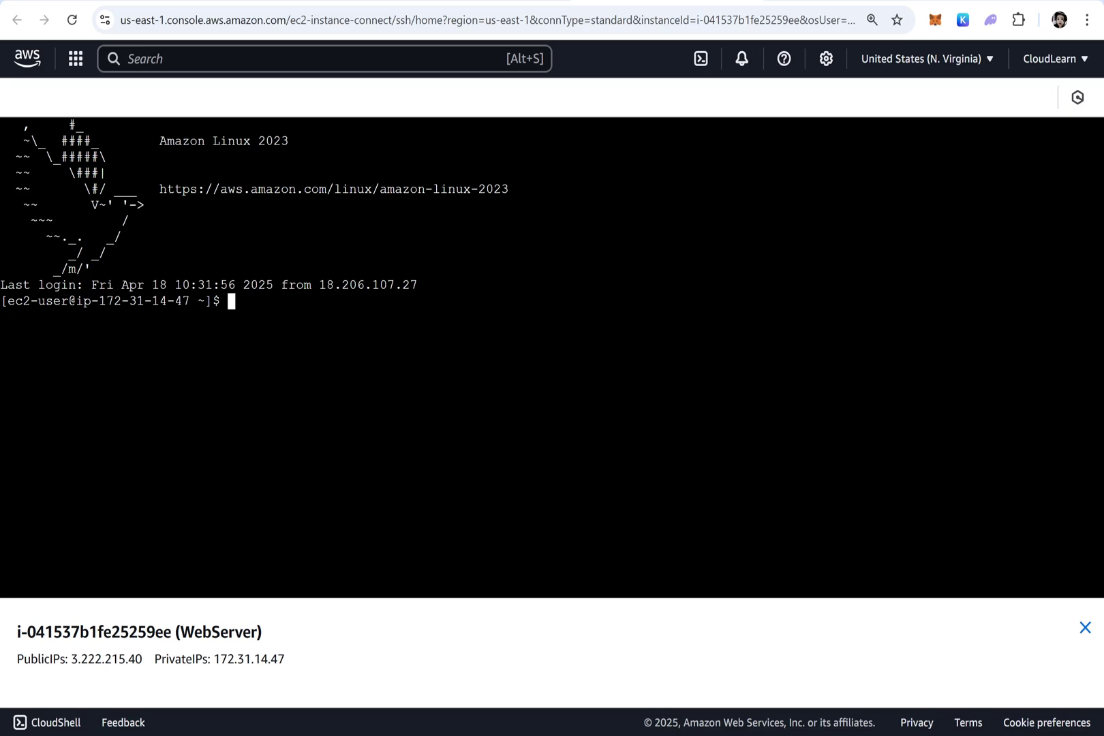
type("top")
key("Return")
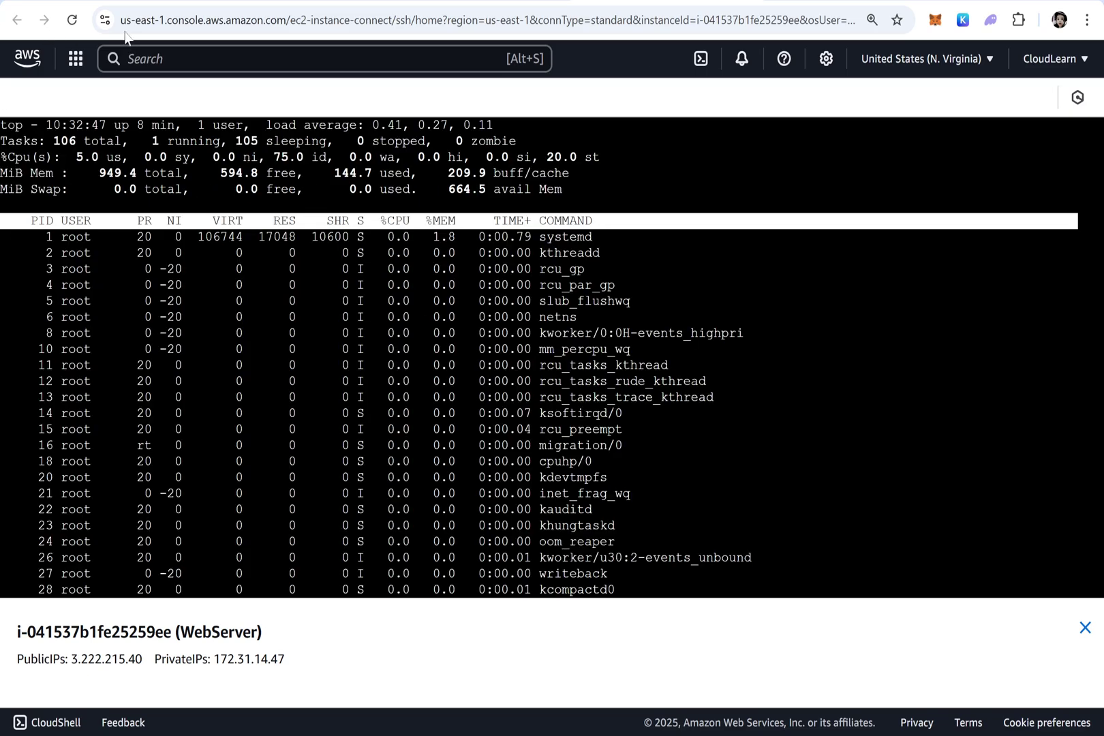
Quit top, clear the screen, paste and run 'yes > /dev/null &', then run top showing yes at 99.9% CPU
left_click_drag(886, 1, 1, 1)
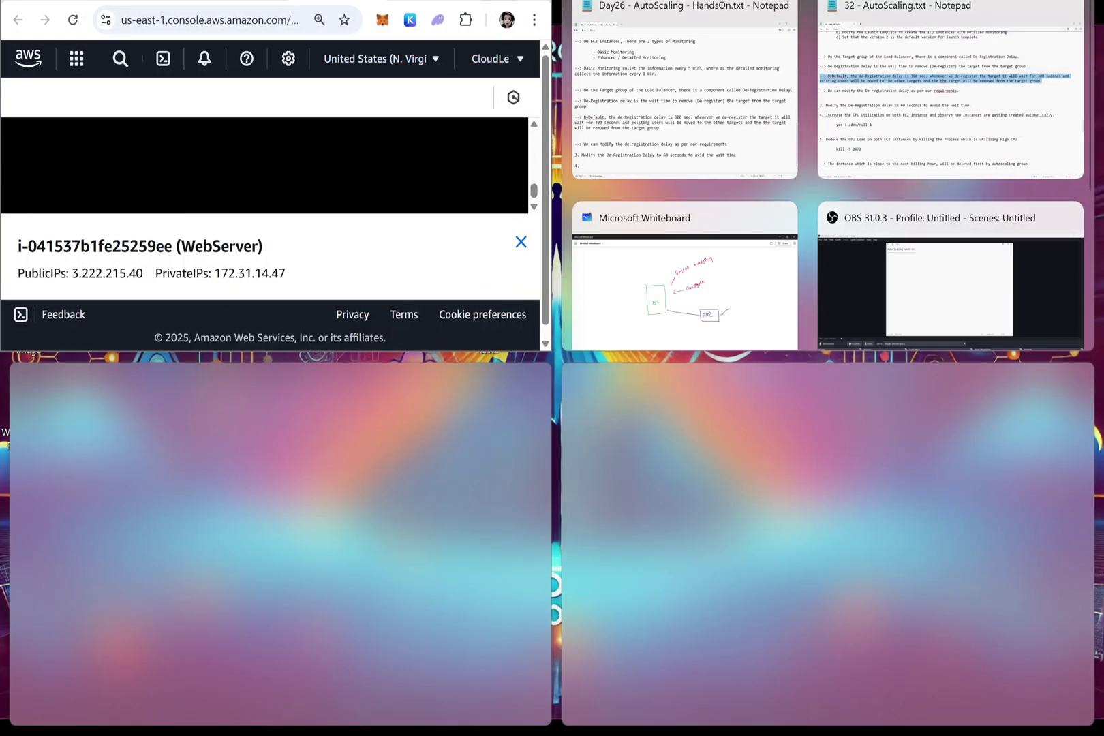
left_click(500, 1)
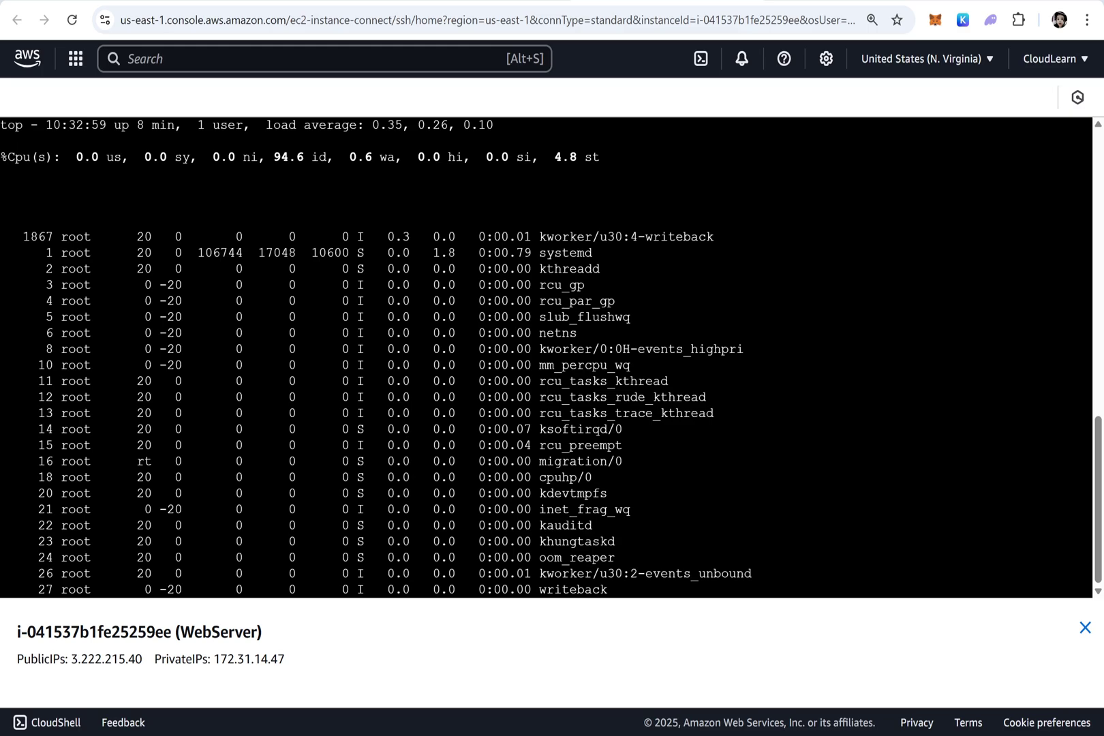
key("q")
key("ctrl+l")
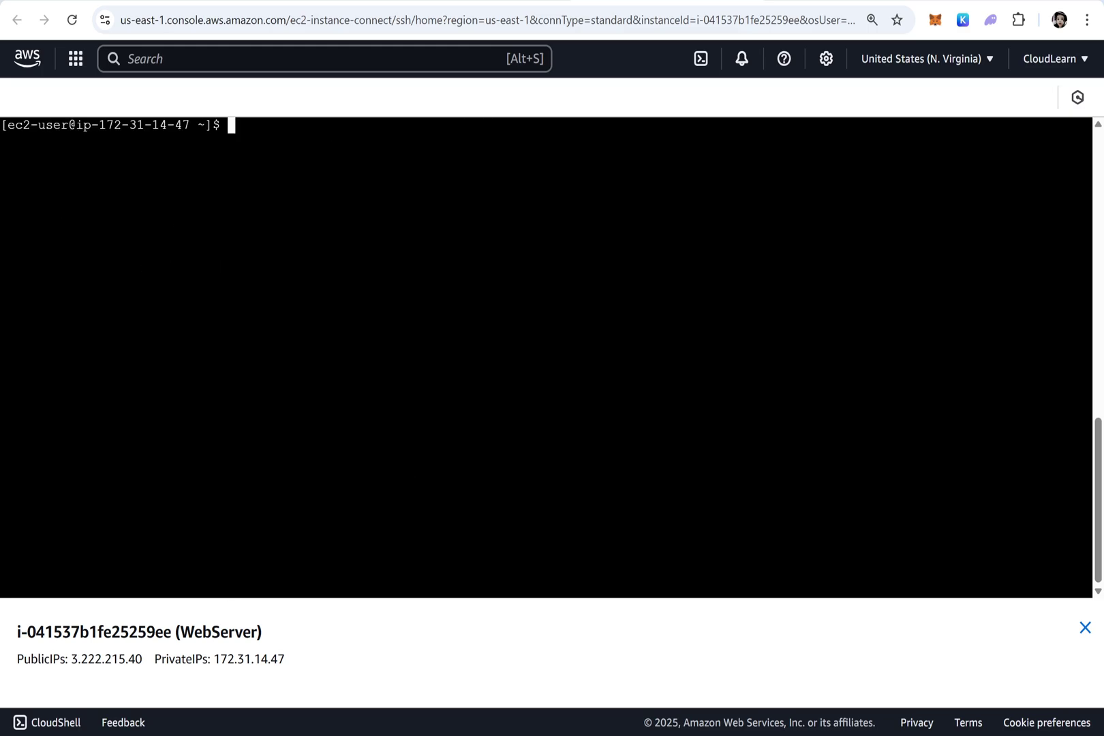
right_click(393, 484)
left_click(421, 292)
key("Return")
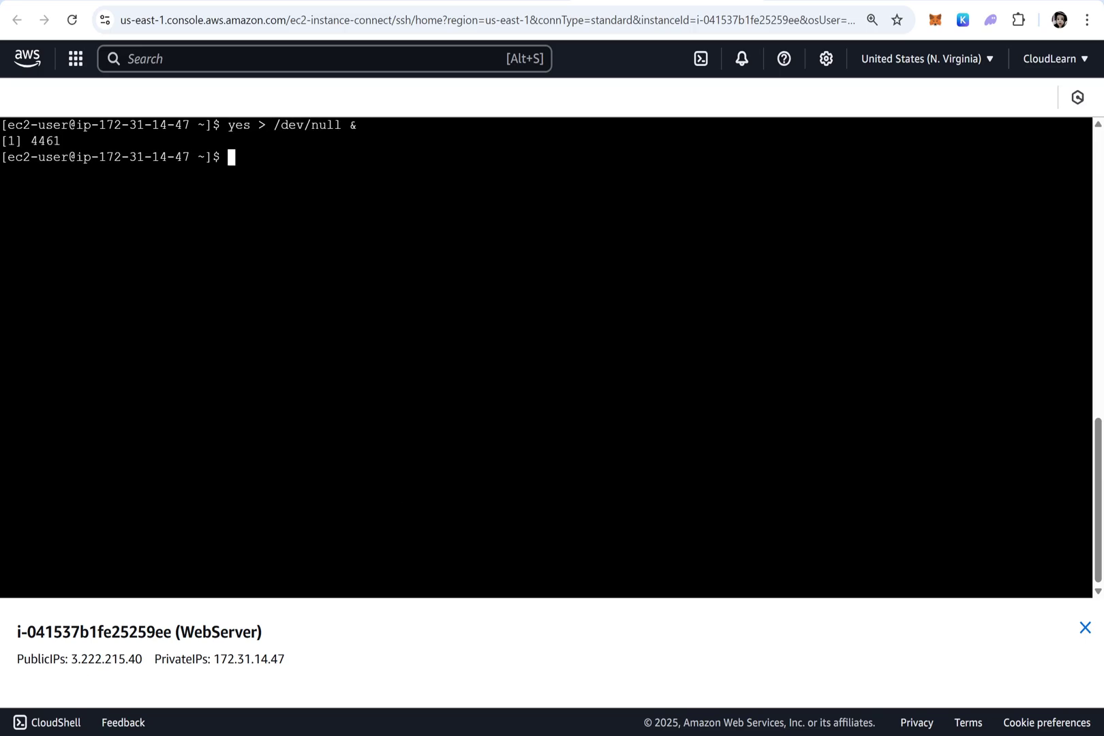
type("top")
key("Return")
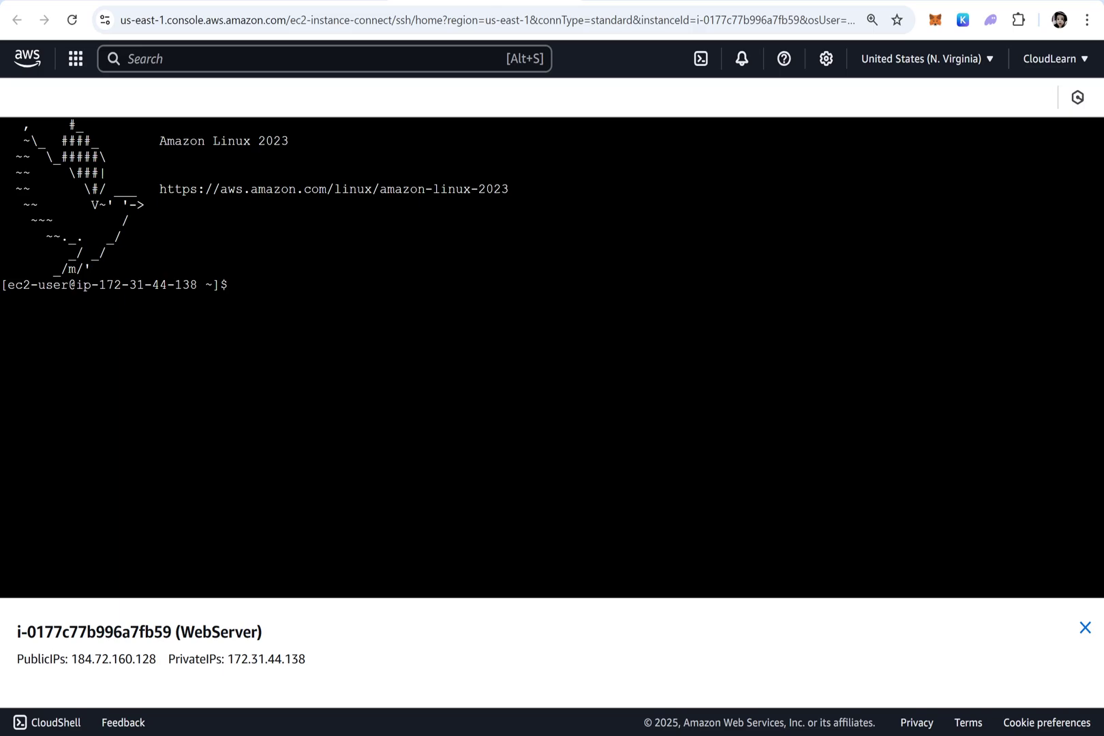
Paste and run 'yes > /dev/null &' twice on the second instance, check both in top, then quit
right_click(424, 306)
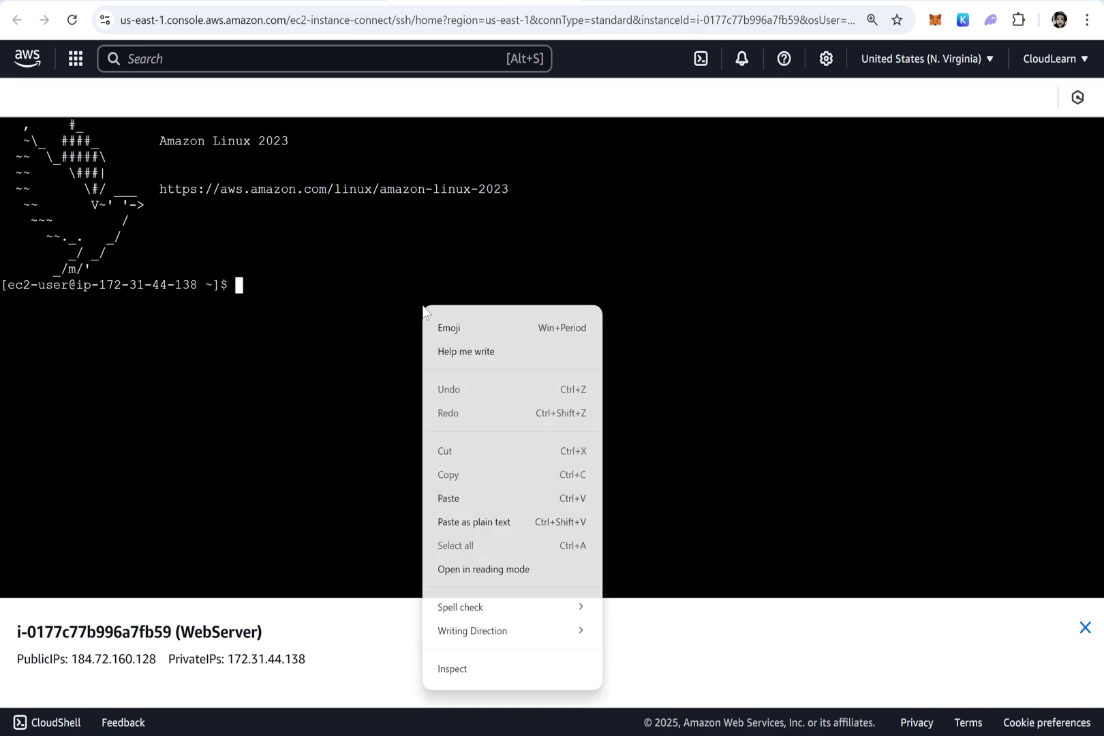
left_click(448, 497)
key("Return")
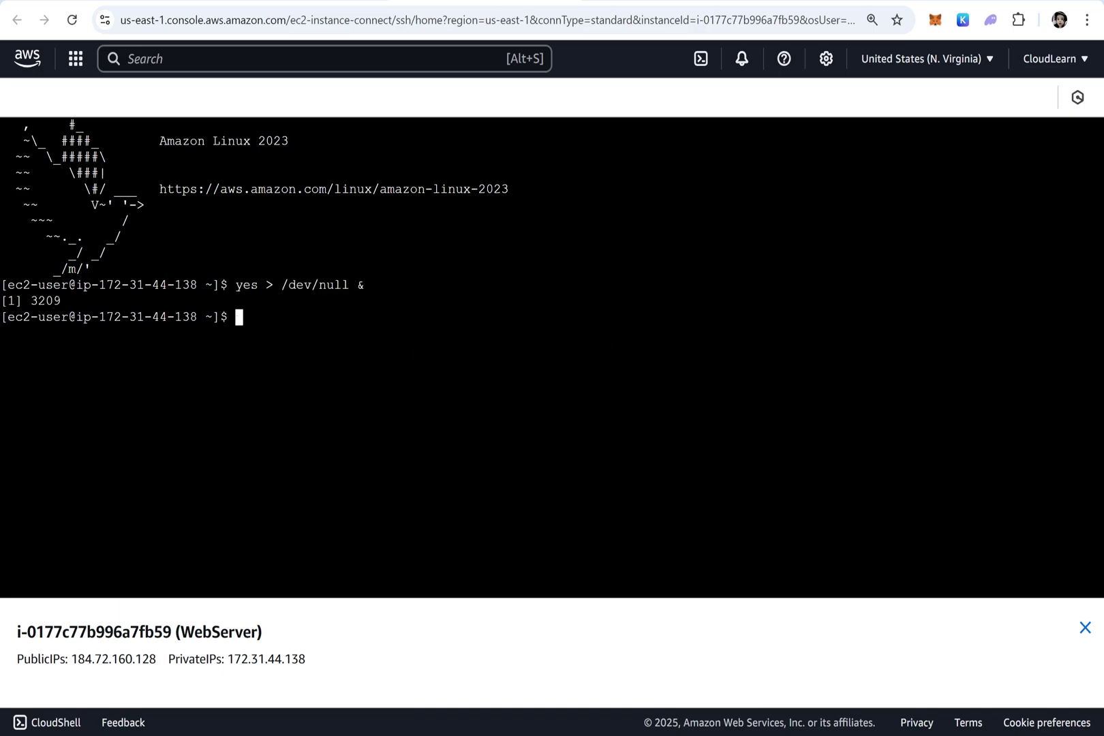
right_click(627, 455)
left_click(655, 265)
key("Return")
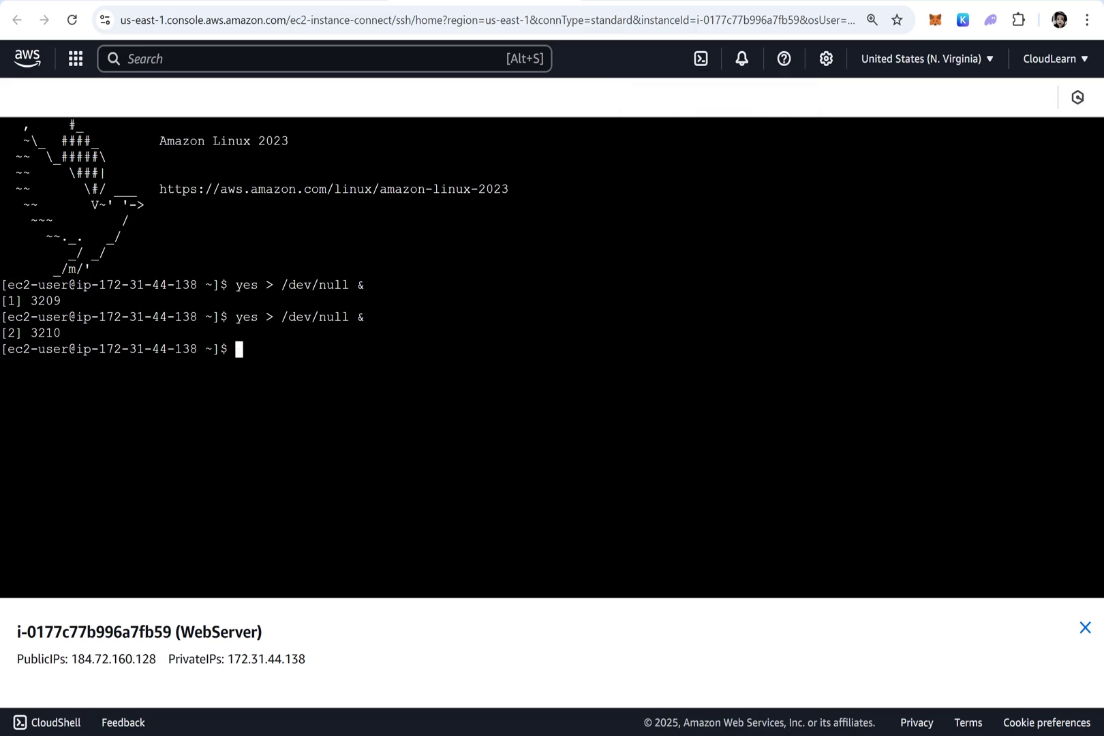
type("top")
key("Return")
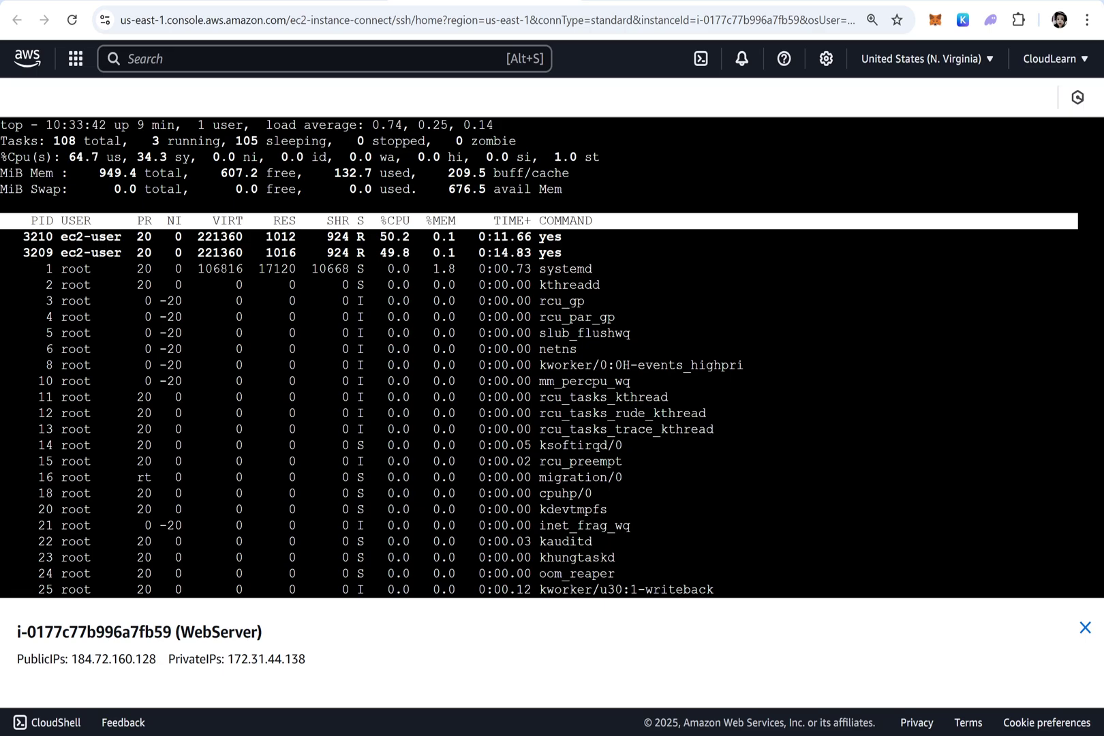
key("q")
Start three more yes processes and run top, showing five yes at about 20% CPU each
right_click(716, 338)
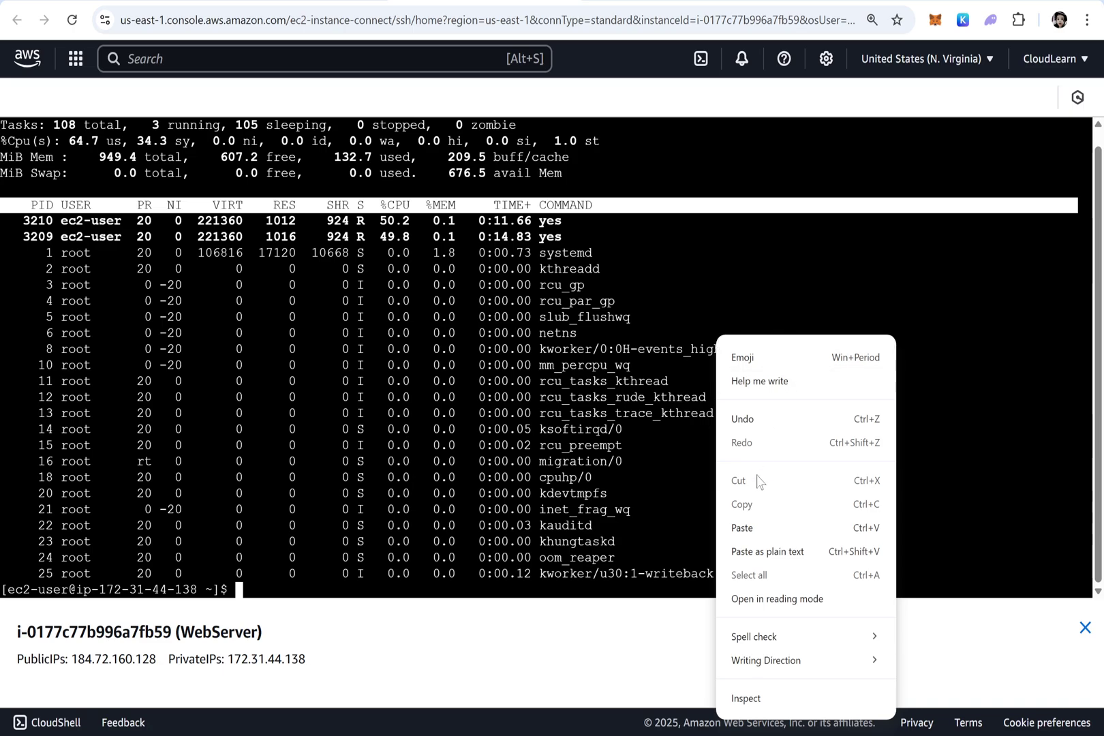
left_click(742, 527)
key("Return")
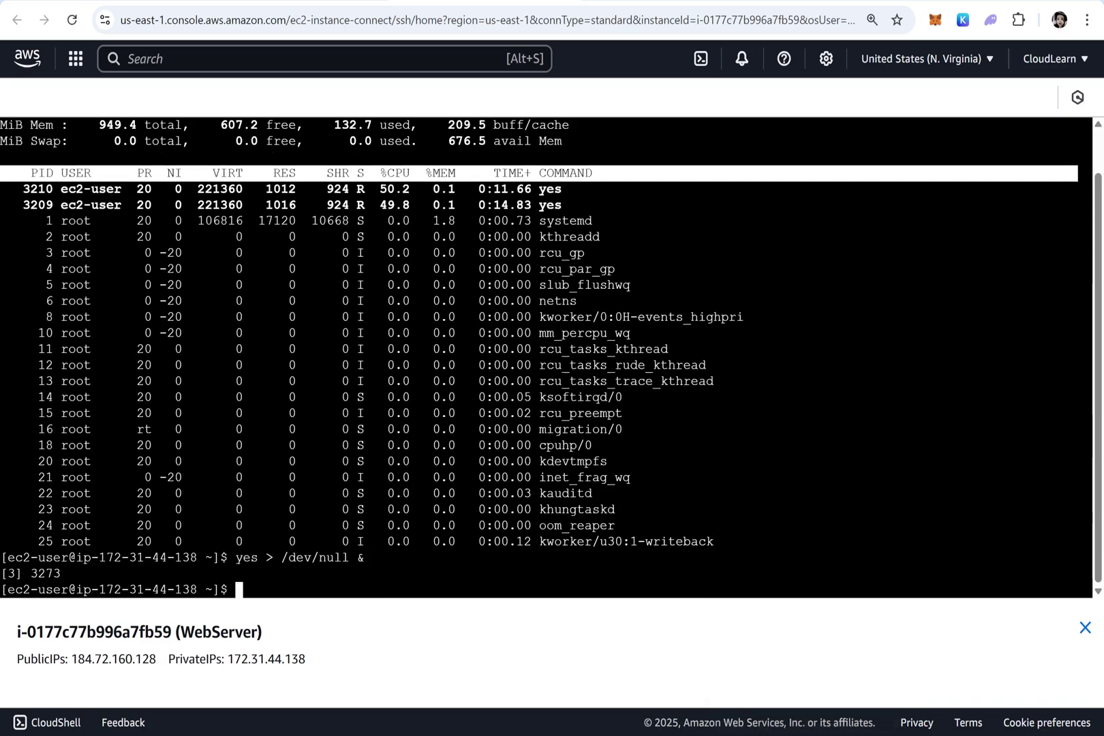
right_click(774, 419)
left_click(804, 222)
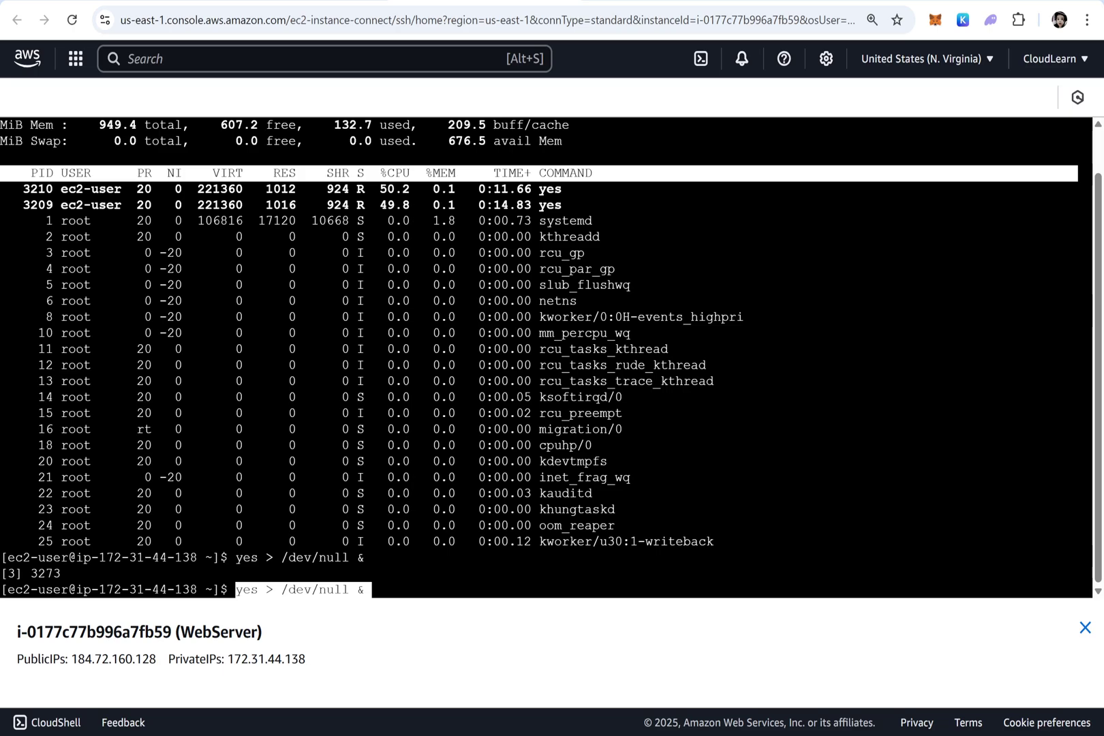
key("Return")
right_click(845, 302)
left_click(879, 490)
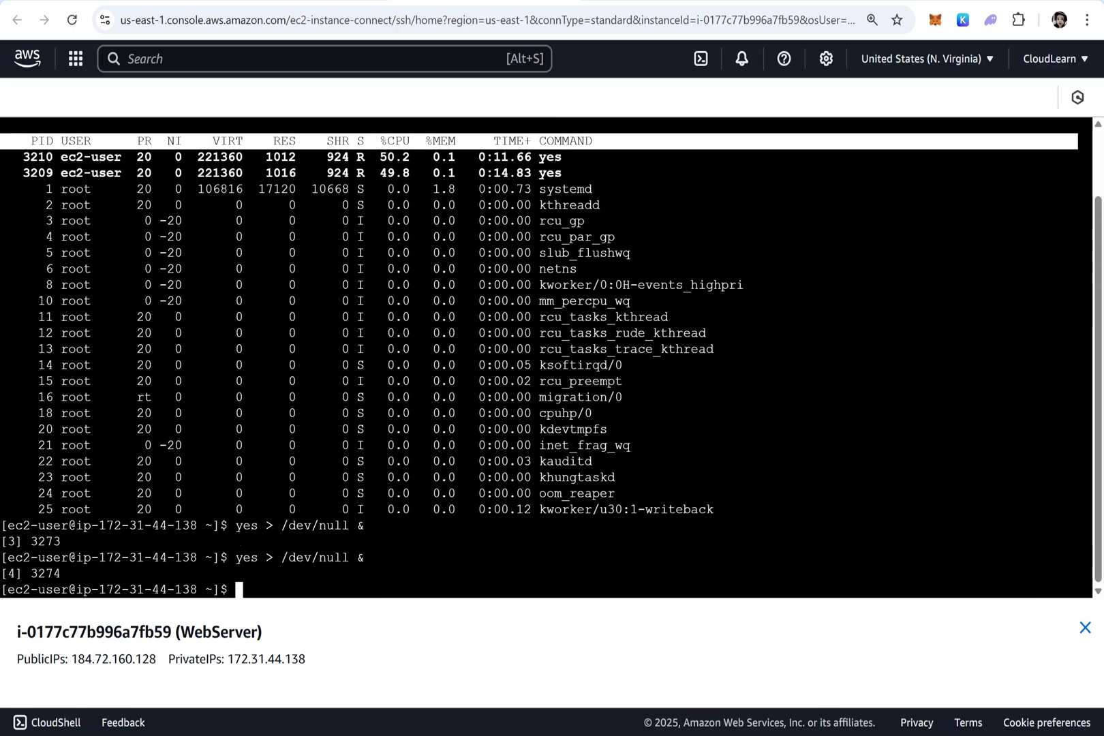
key("Return")
type("top")
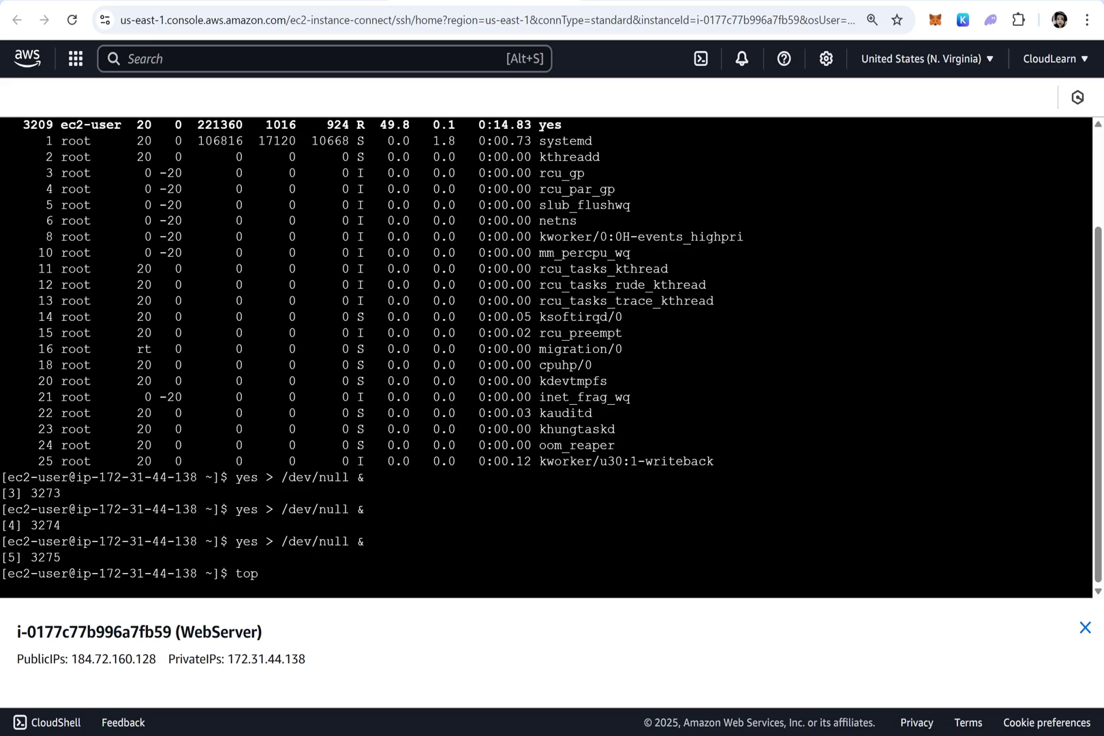
key("Return")
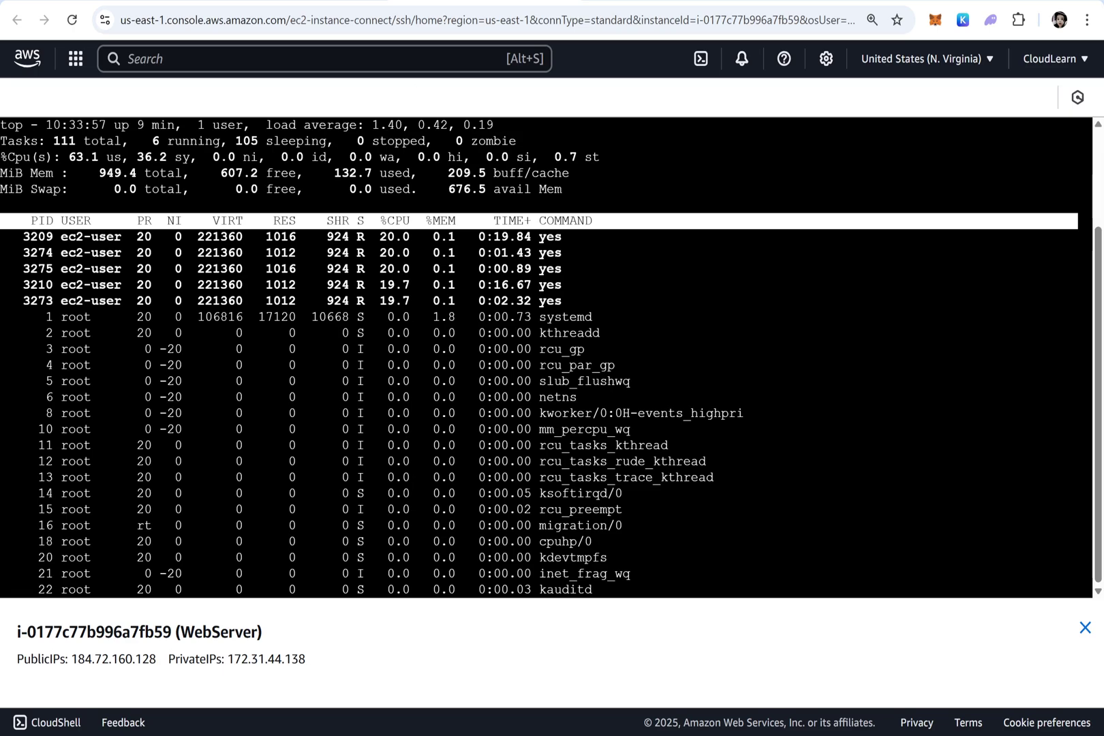
Switch to the first instance's terminal, quit top, and start a second yes process there
key("alt+Tab")
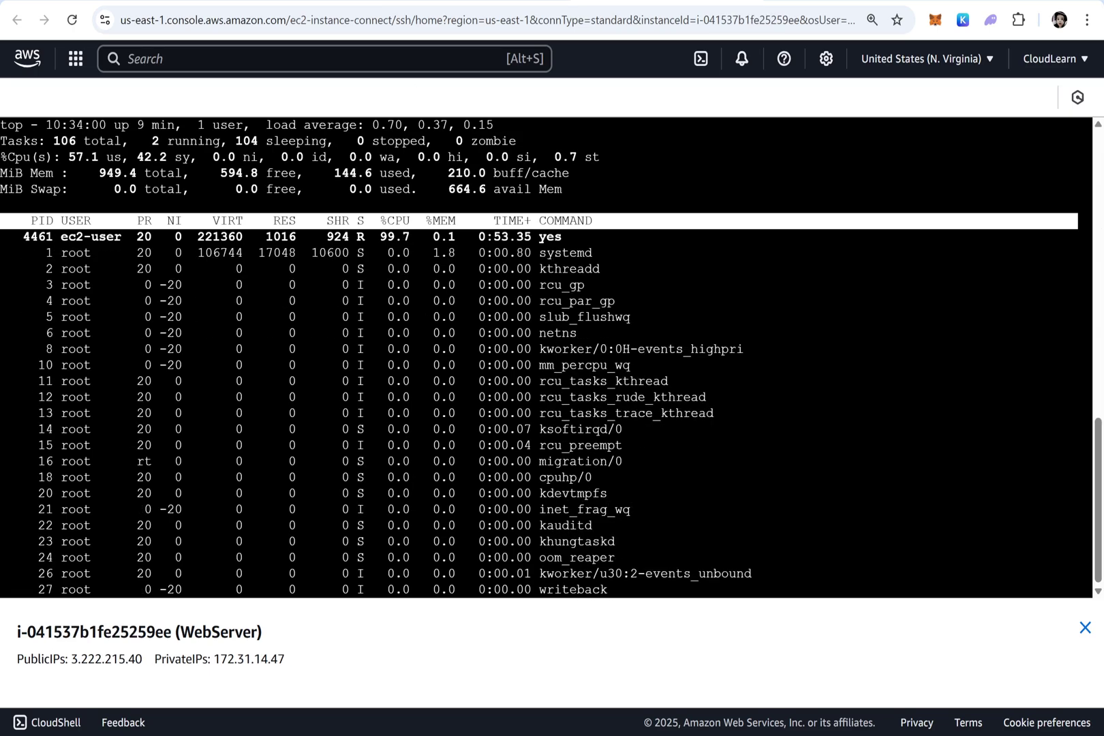
type("q")
type("top")
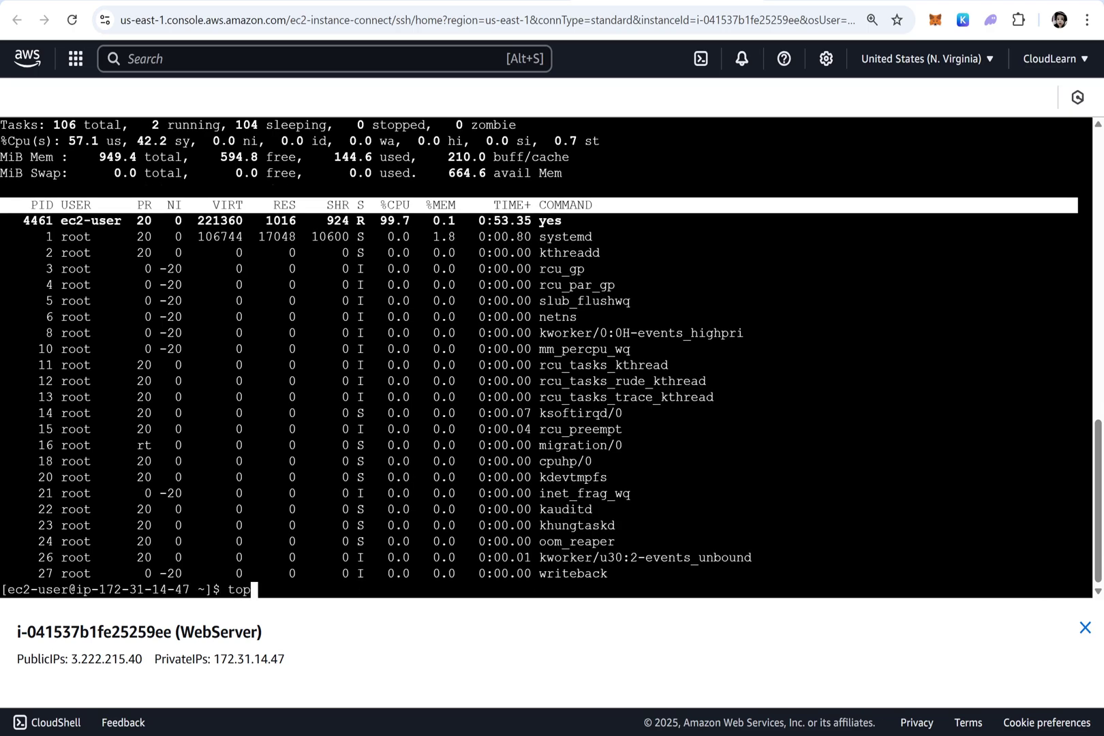
key("Return")
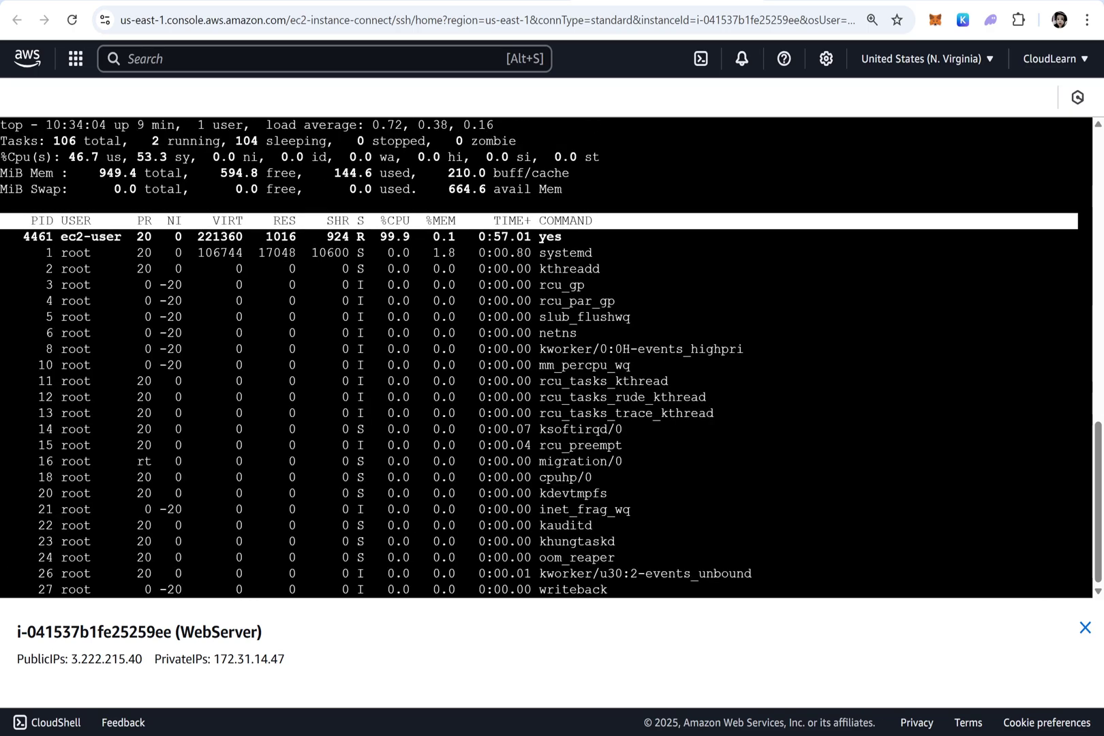
key("q")
right_click(849, 357)
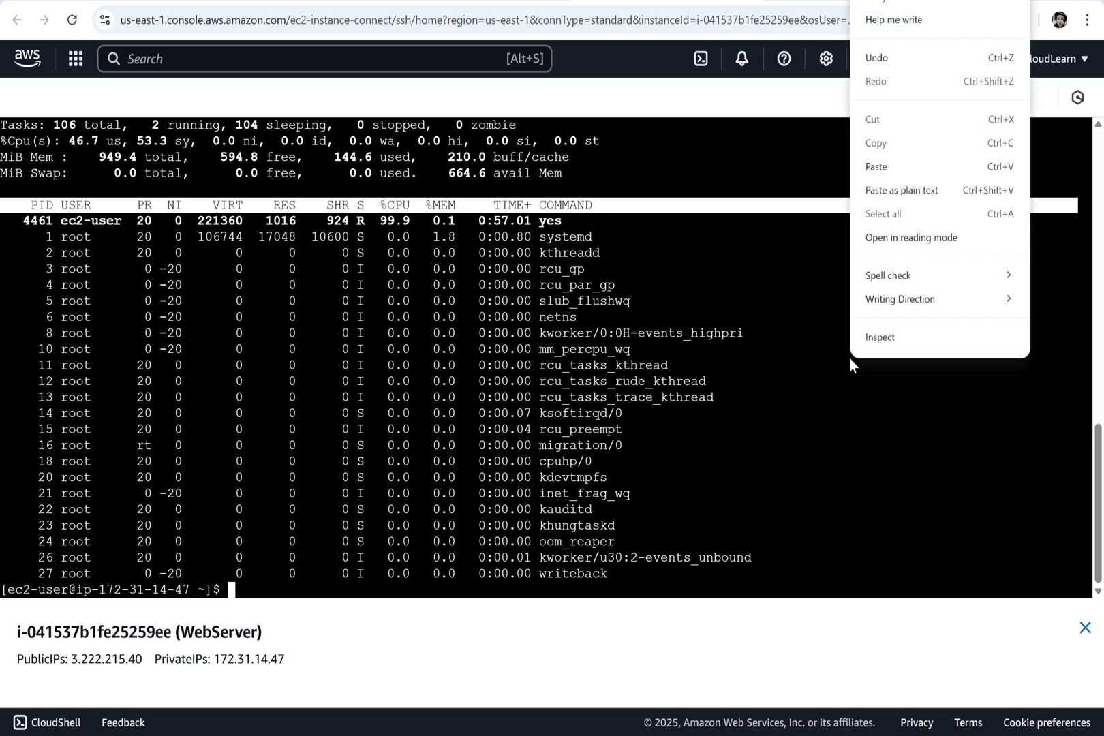
left_click(866, 167)
key("Return")
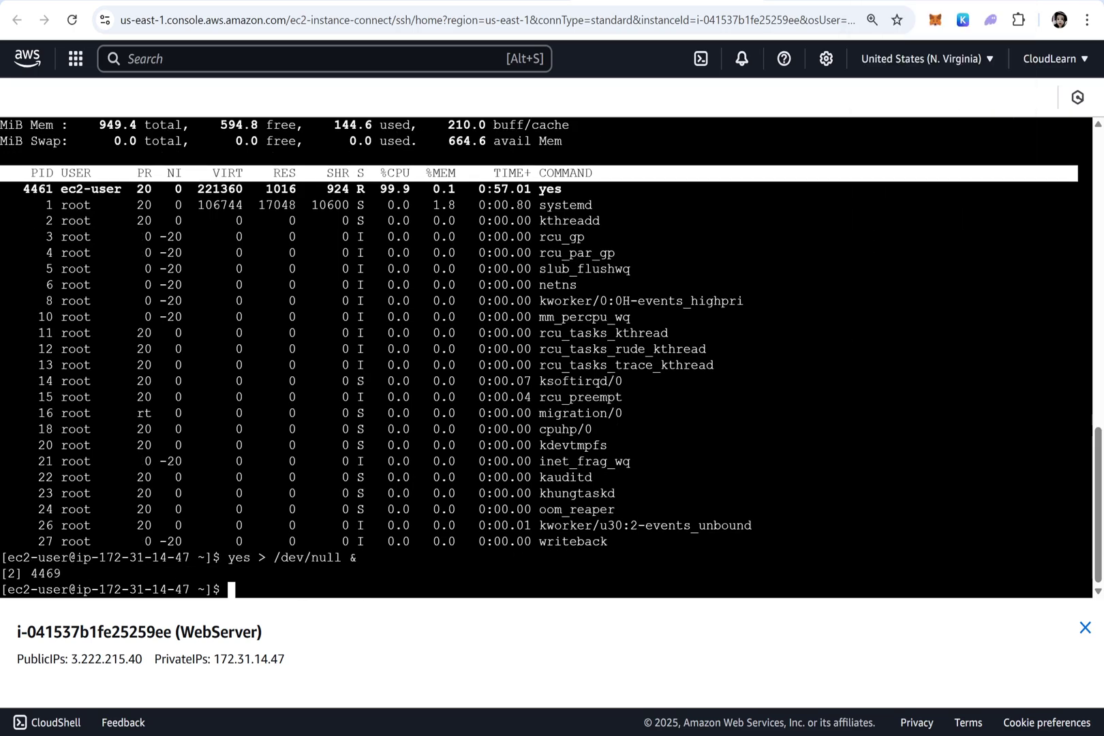
Start third and fourth yes processes, then run top showing four at about 25% CPU each
right_click(906, 296)
left_click(934, 488)
key("Return")
right_click(920, 428)
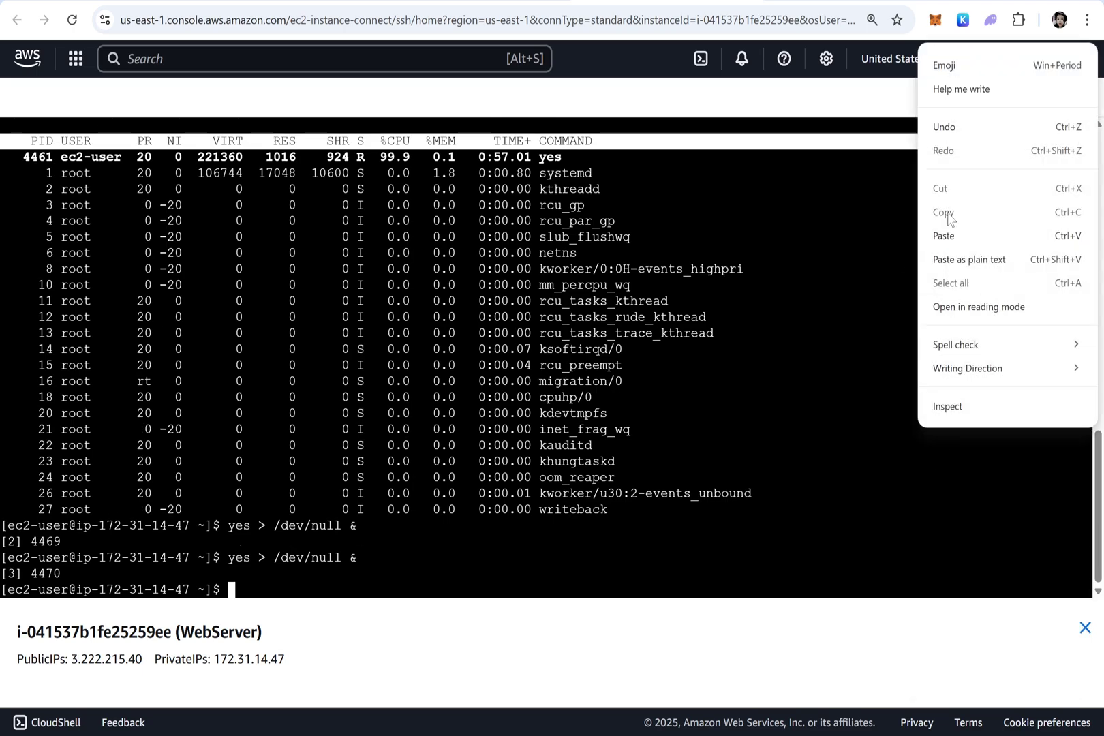
left_click(946, 236)
key("Return")
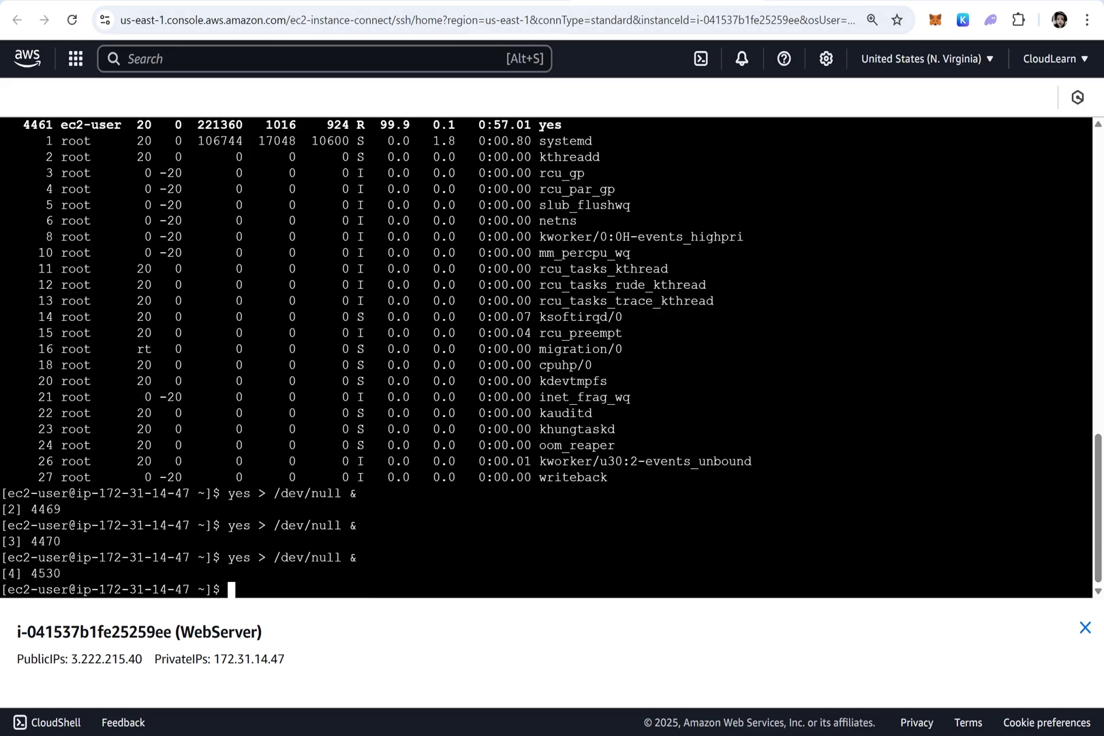
type("top")
key("Return")
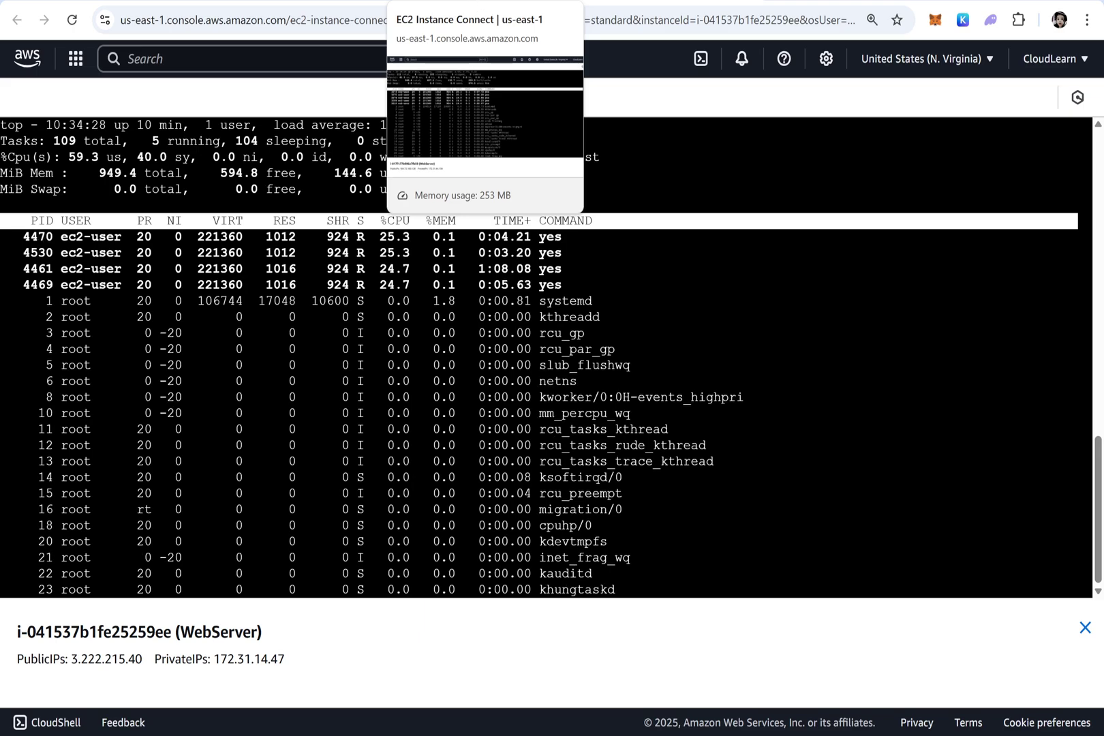
left_click(436, 2)
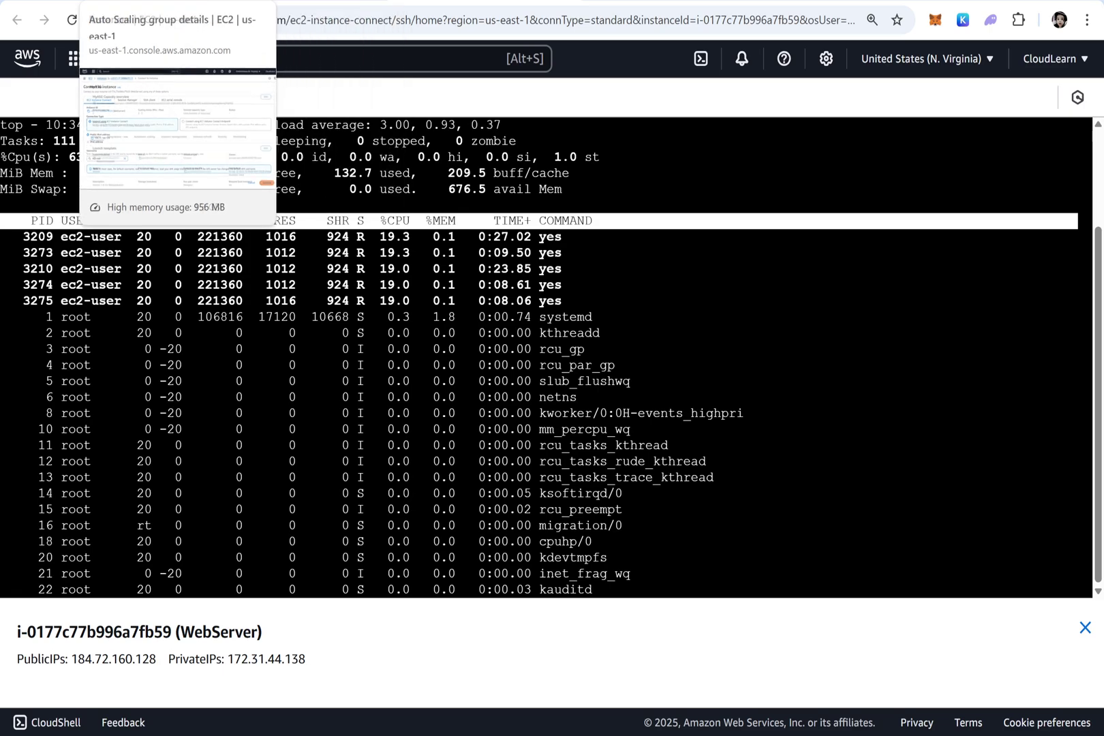
Open MyASG from the Auto Scaling groups list and view its automatic scaling policies
left_click(144, 1)
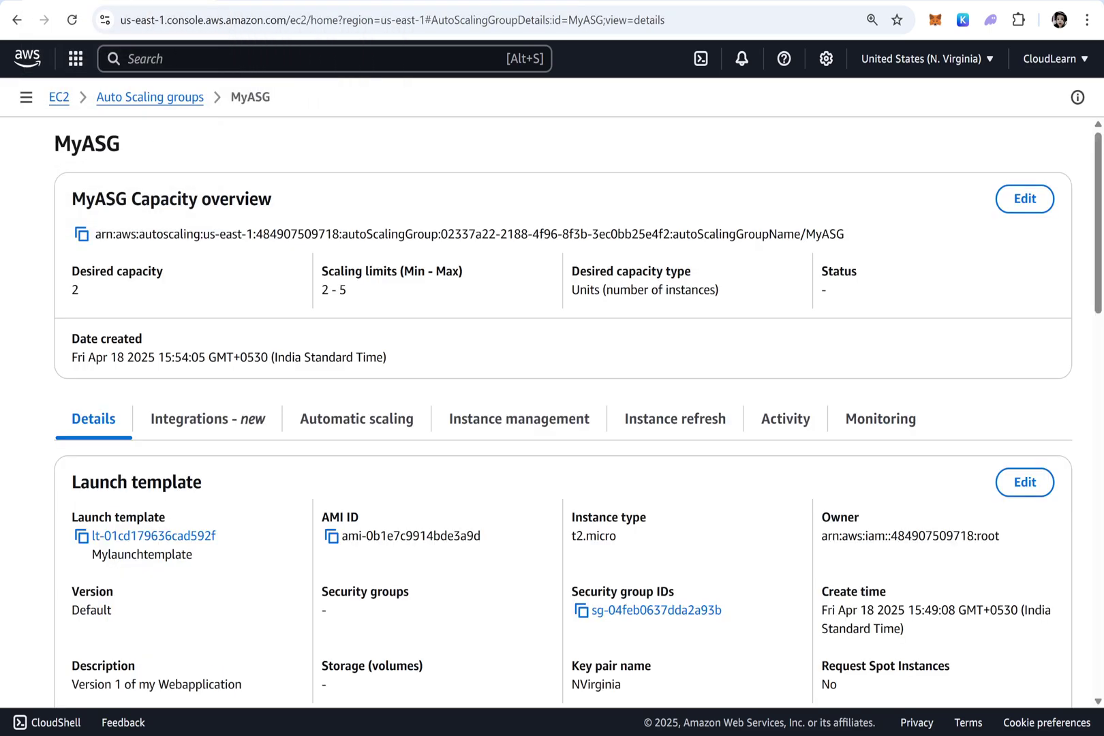
left_click(127, 97)
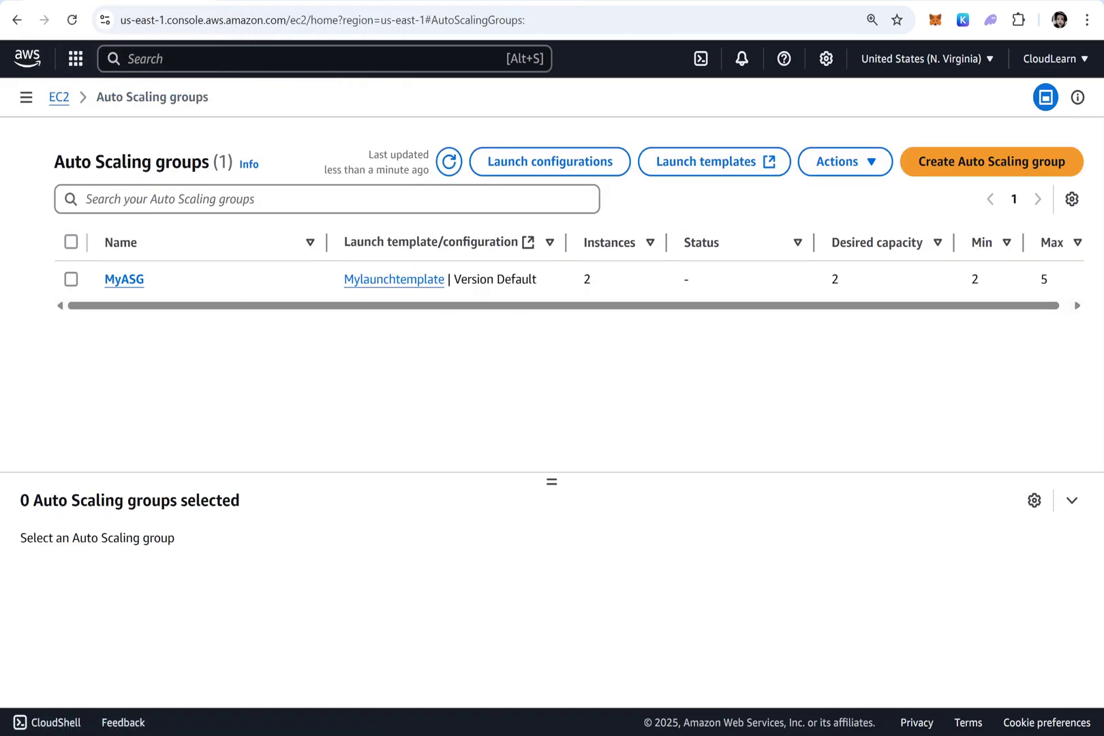
left_click(123, 279)
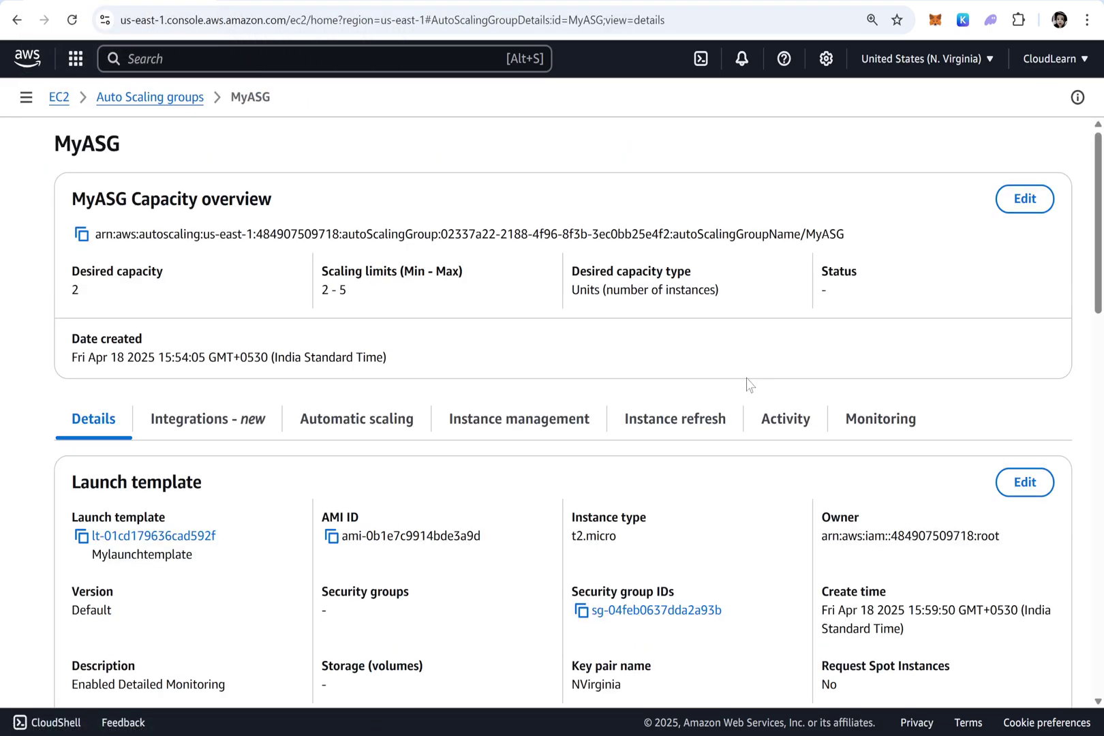
scroll(743, 402, "down", 4)
scroll(742, 402, "up", 4)
left_click(361, 418)
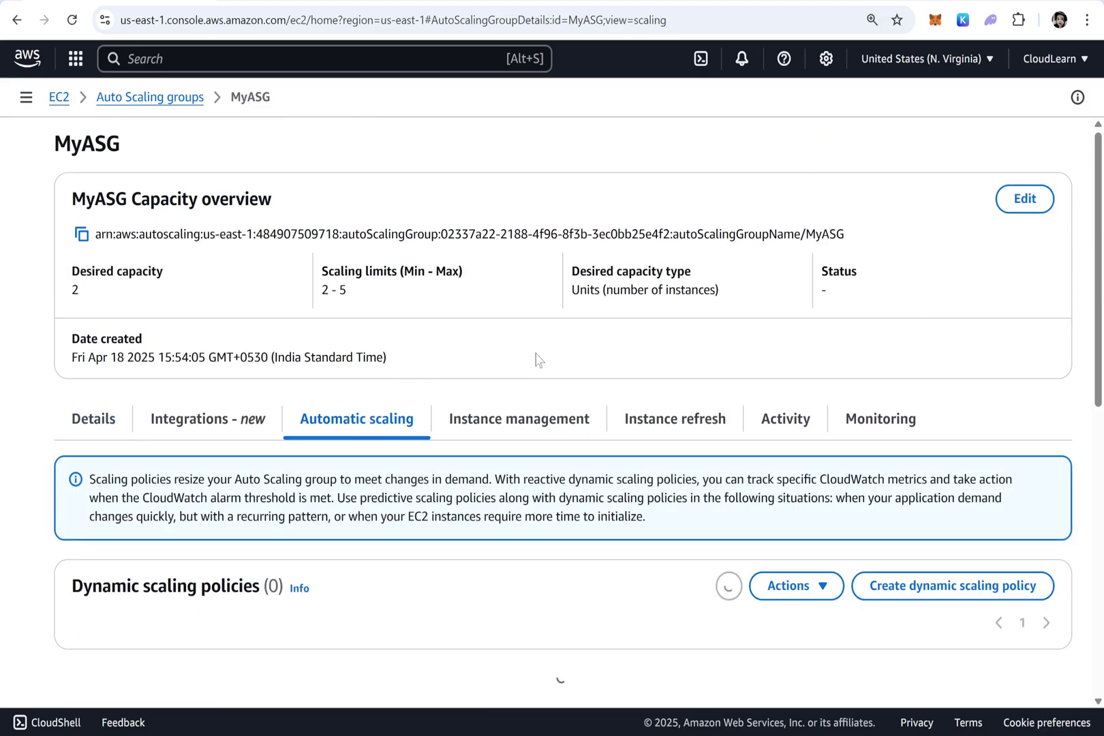
scroll(513, 325, "down", 5)
scroll(512, 325, "down", 3)
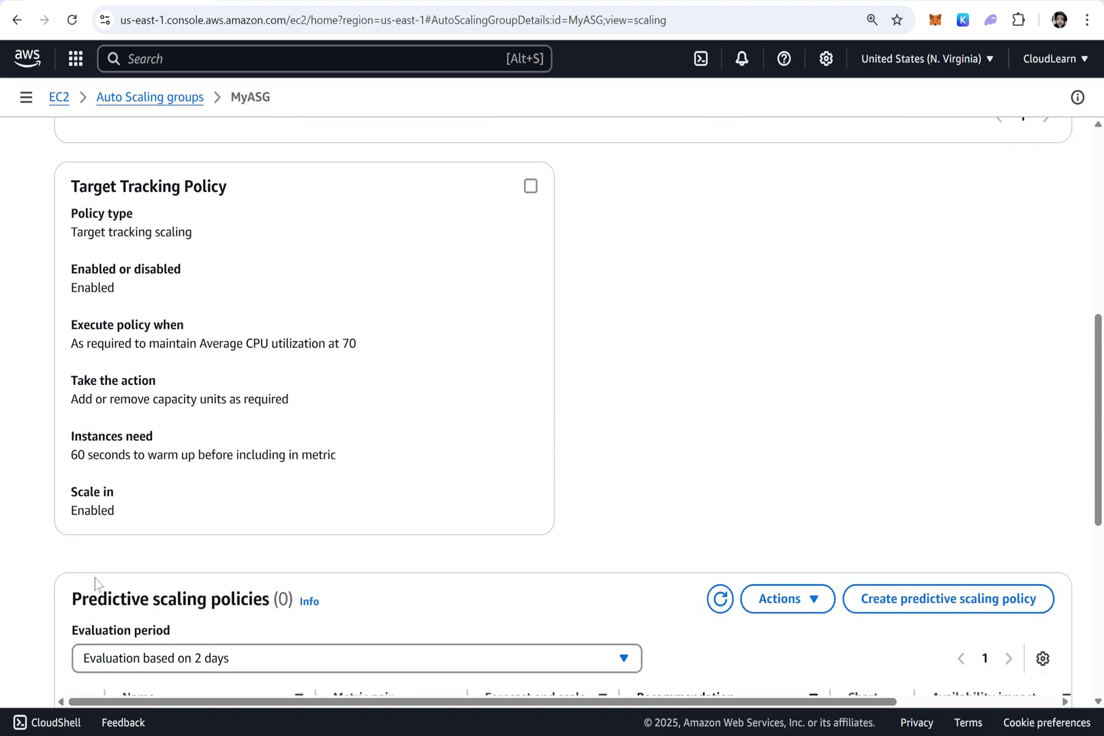
scroll(349, 304, "up", 6)
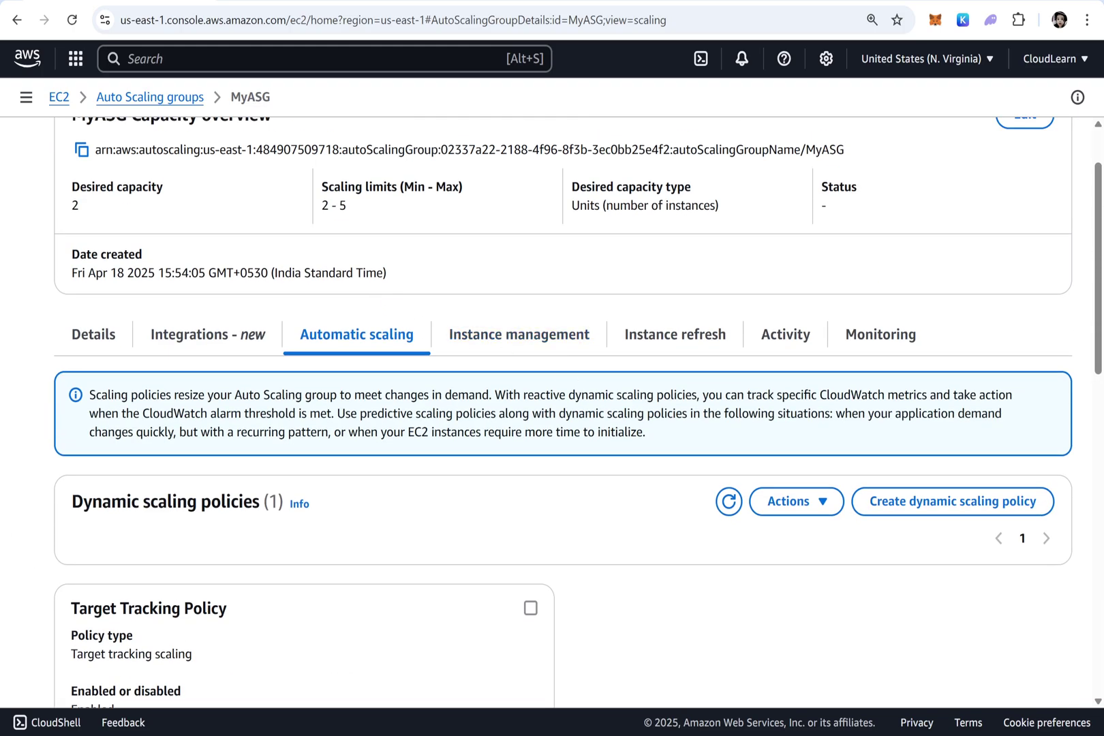
Glance at instance management and launch template details, then select the Target Tracking Policy (CPU 70)
left_click(541, 344)
left_click(93, 344)
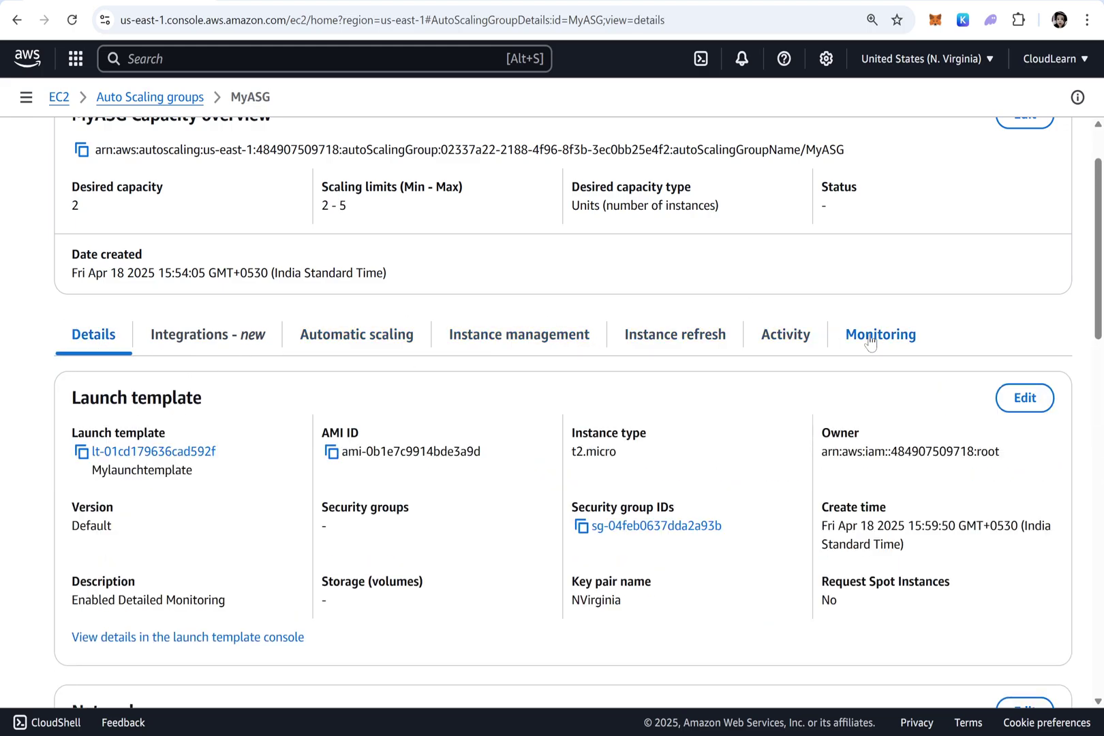
left_click(396, 340)
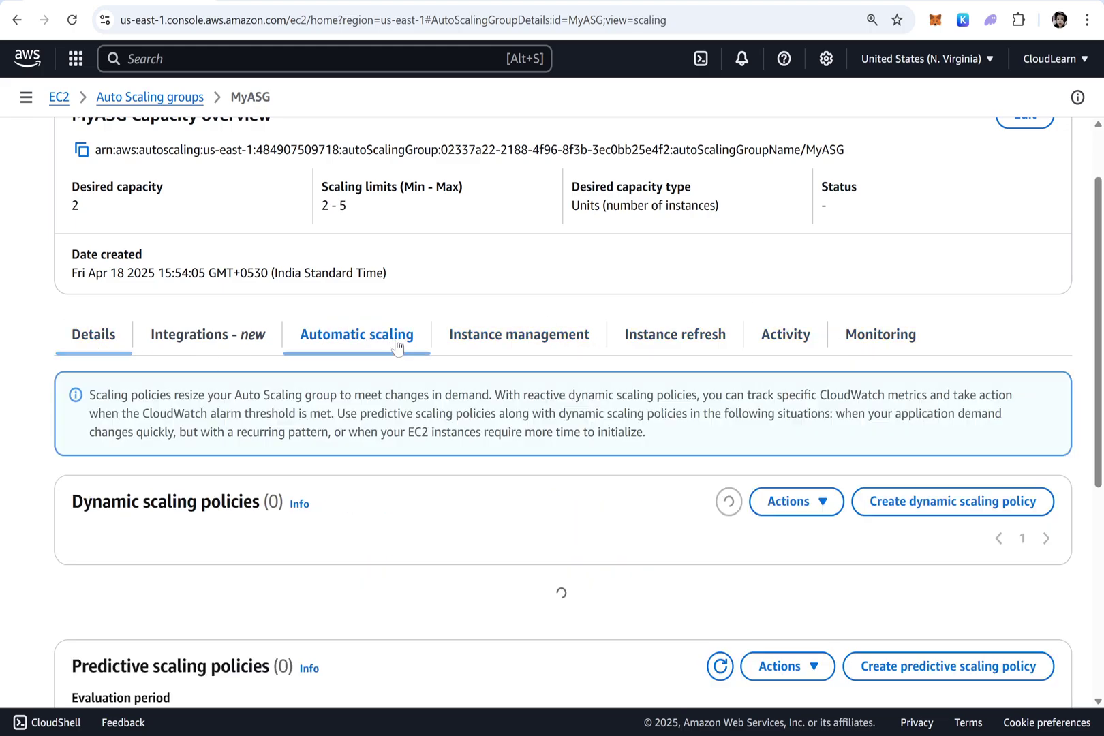
scroll(412, 351, "down", 4)
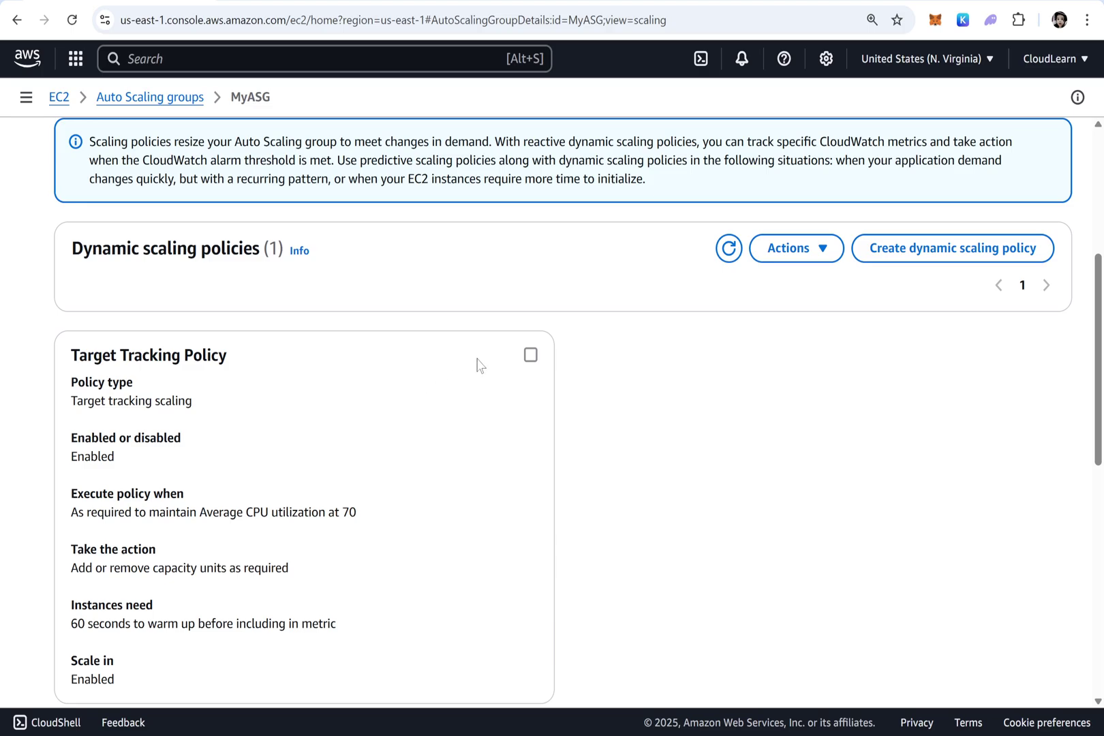
left_click(530, 356)
scroll(729, 316, "down", 3)
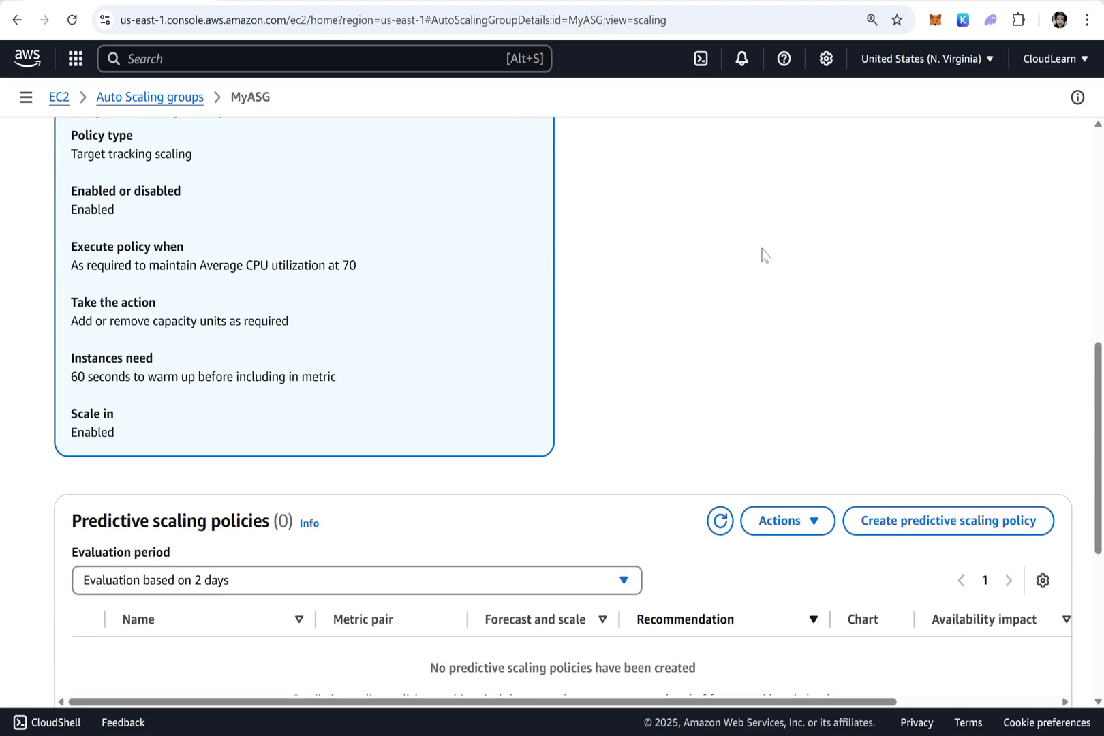
scroll(763, 147, "up", 3)
Edit the Target Tracking Policy's target value from 70 to 50, update it, and return to the groups list
left_click(790, 249)
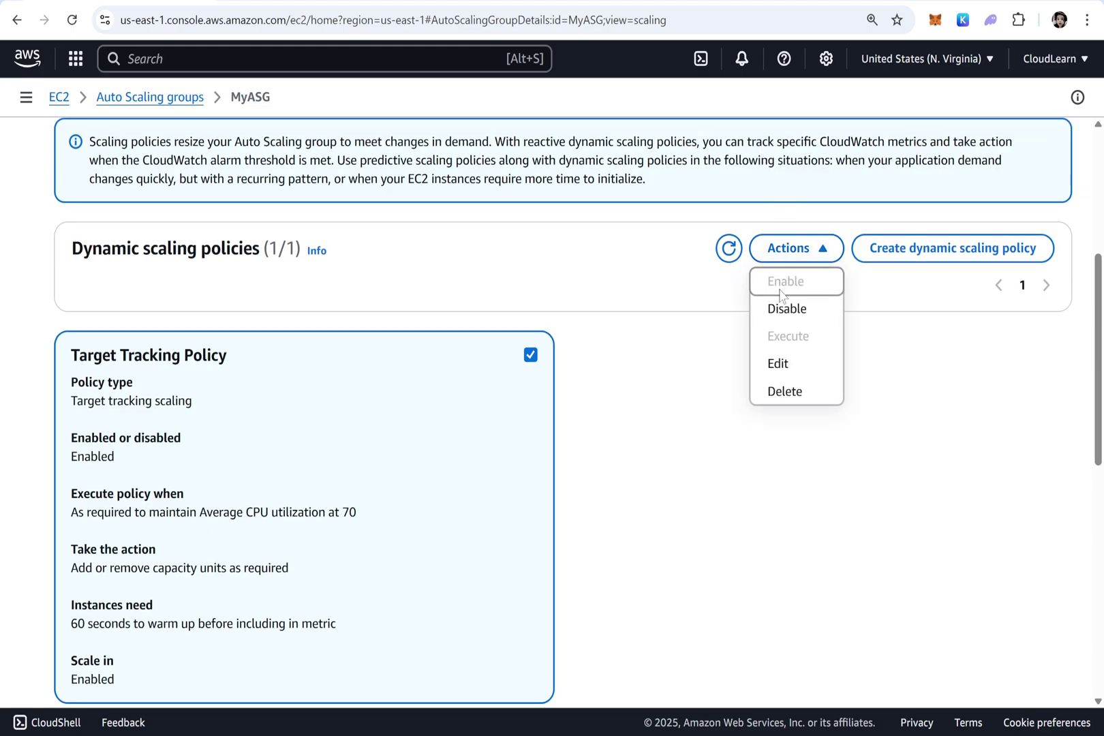
left_click(782, 361)
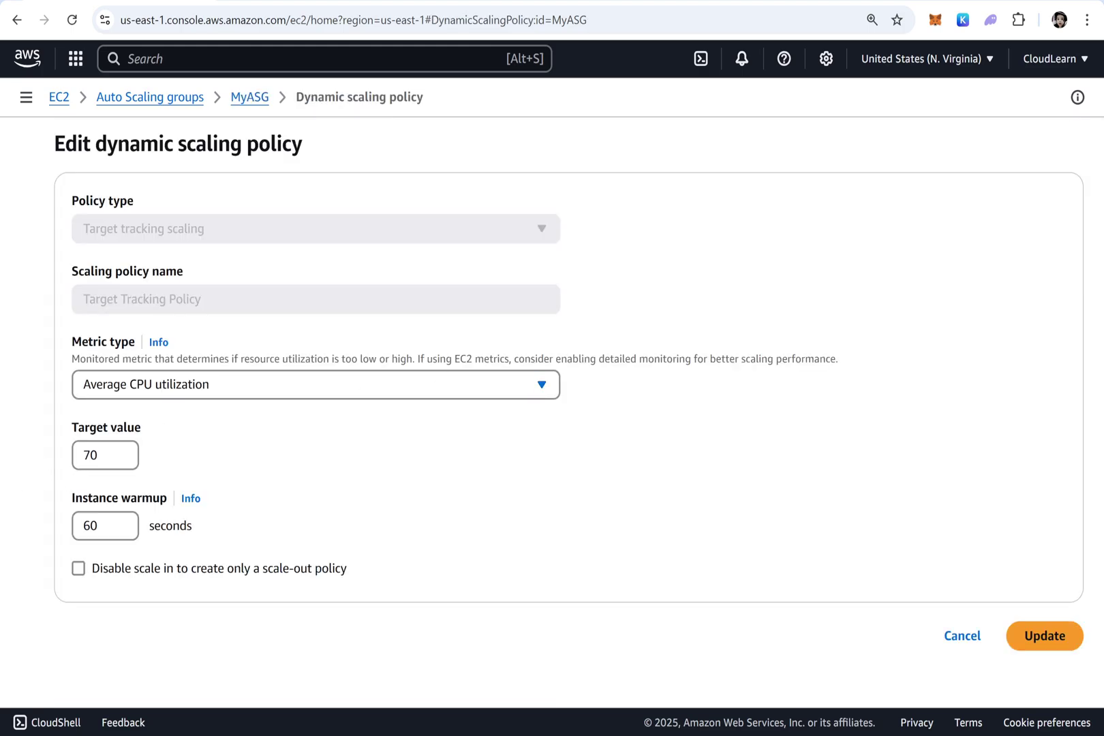
left_click_drag(115, 455, 10, 461)
type("50")
left_click(1053, 637)
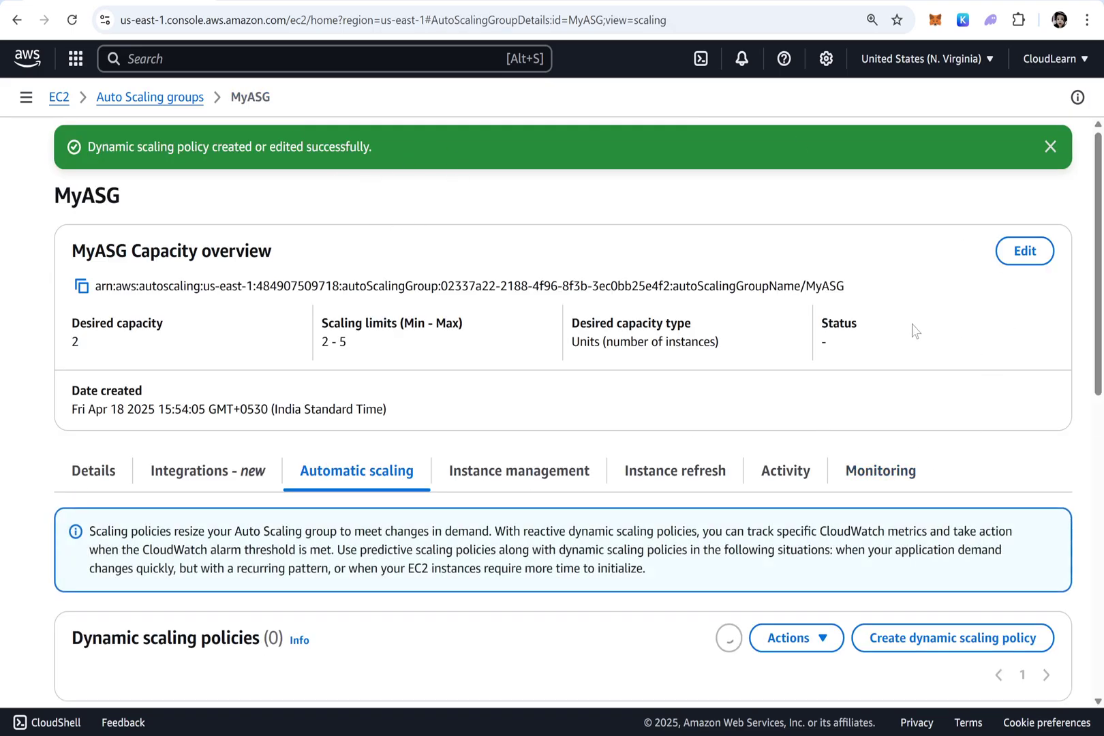
scroll(886, 361, "down", 10)
scroll(879, 371, "down", 5)
scroll(865, 480, "up", 15)
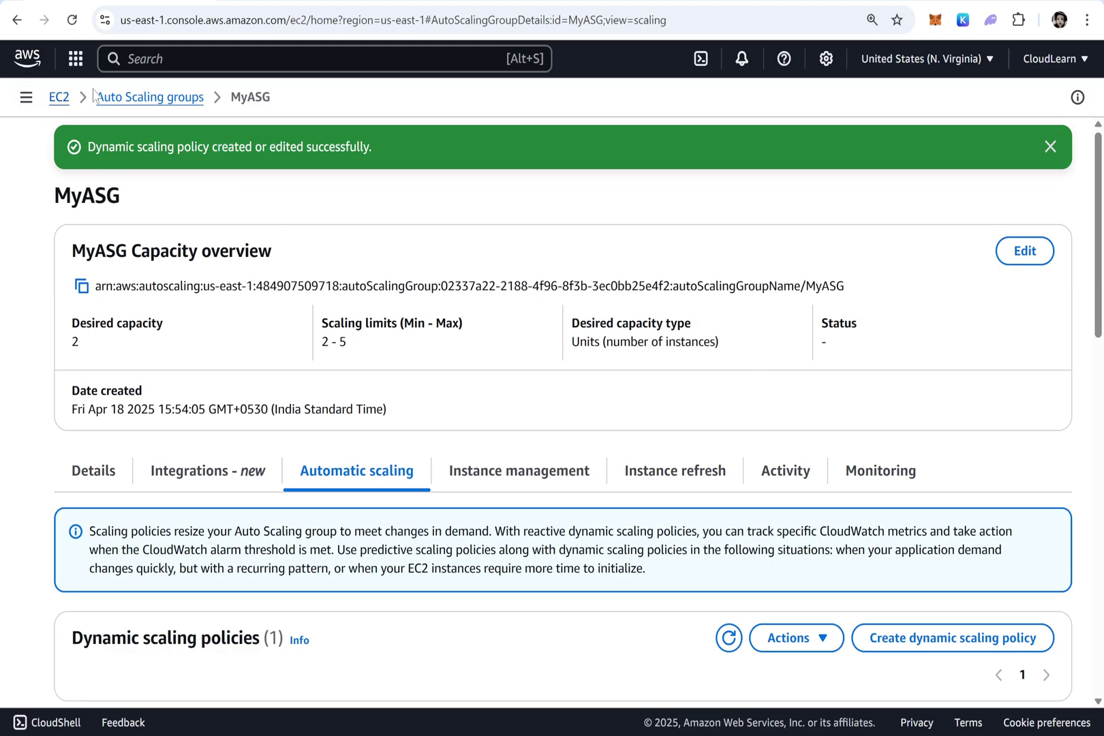
left_click(128, 102)
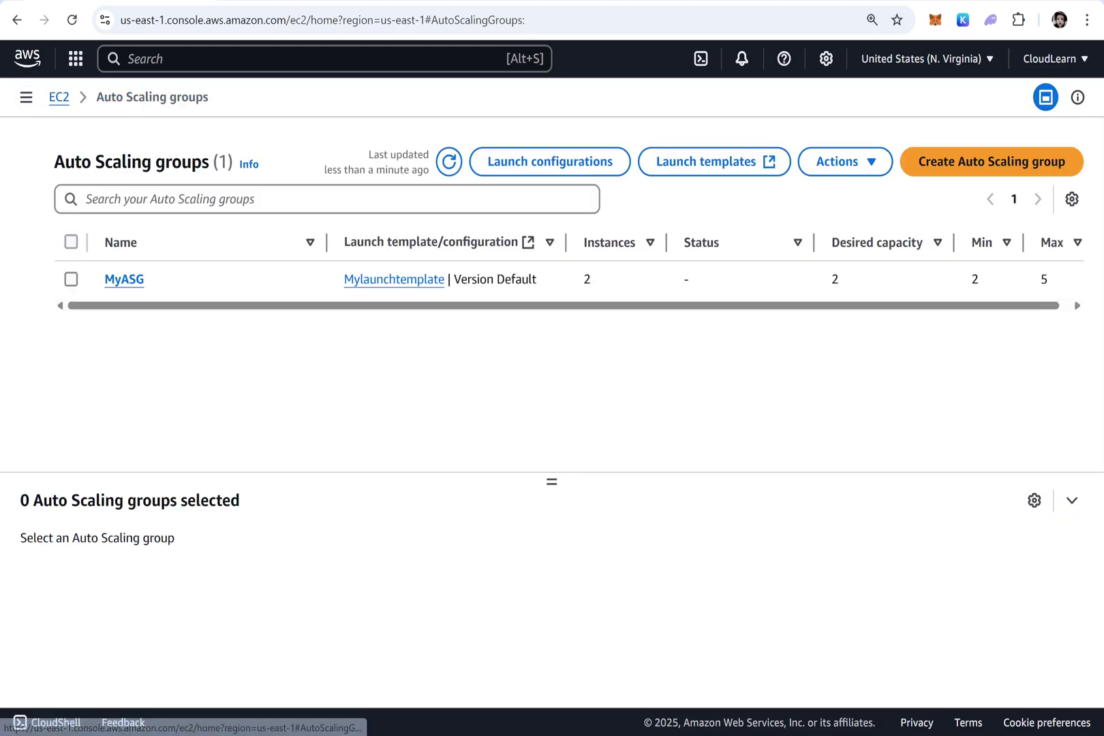
Refresh the Auto Scaling groups list and reopen MyASG, still at 2 instances, desired 2, max 5
left_click(450, 162)
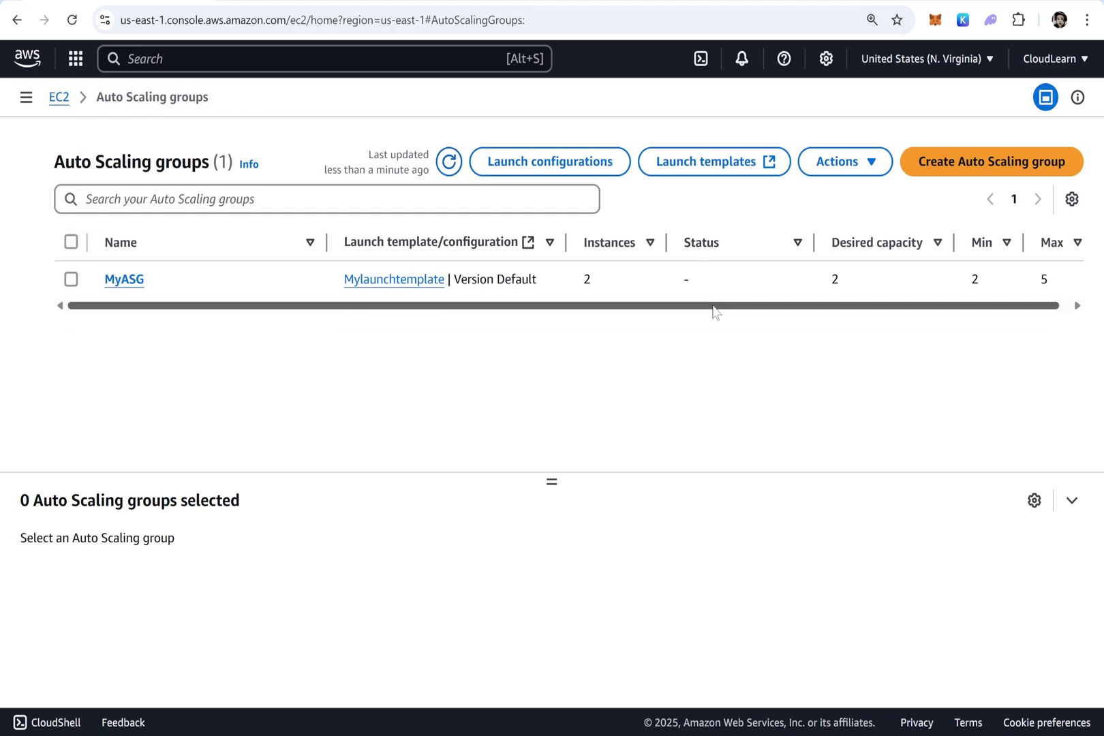
double_click(835, 279)
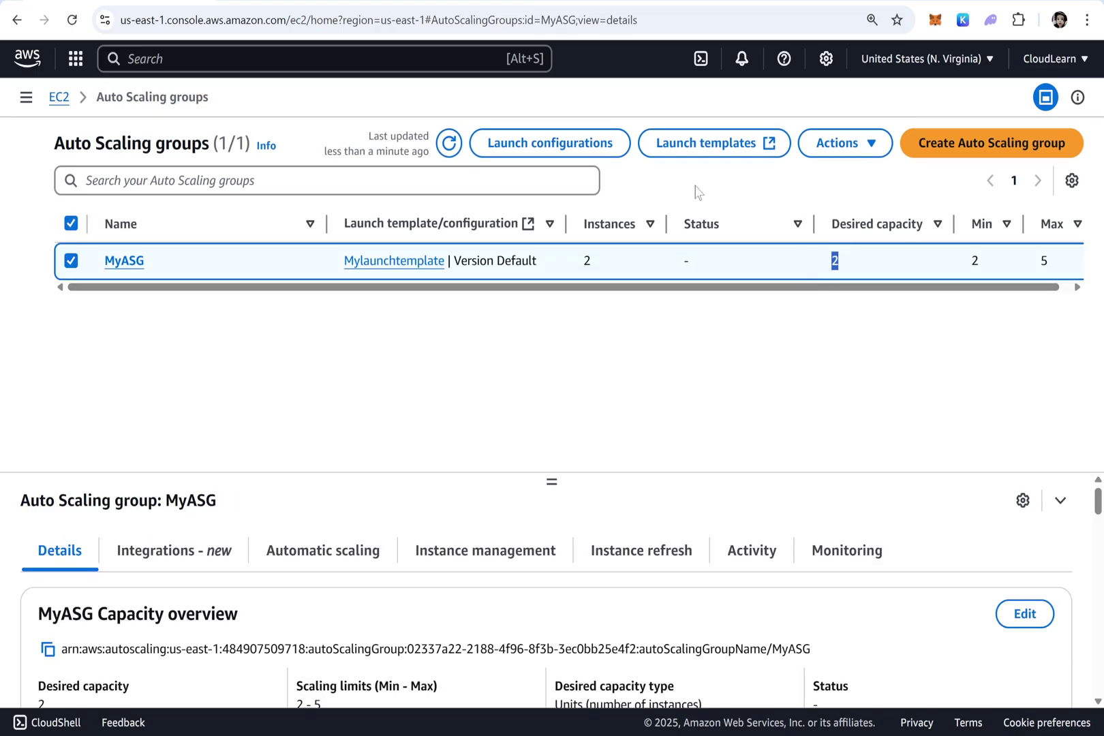
left_click(447, 143)
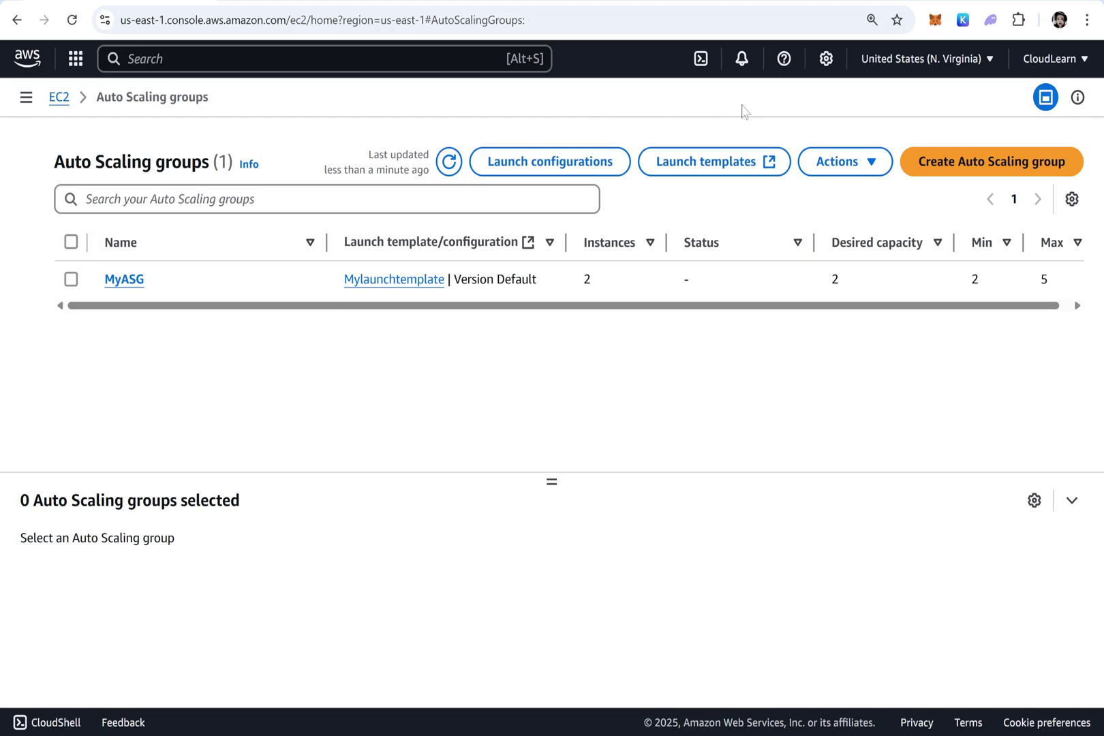
double_click(834, 280)
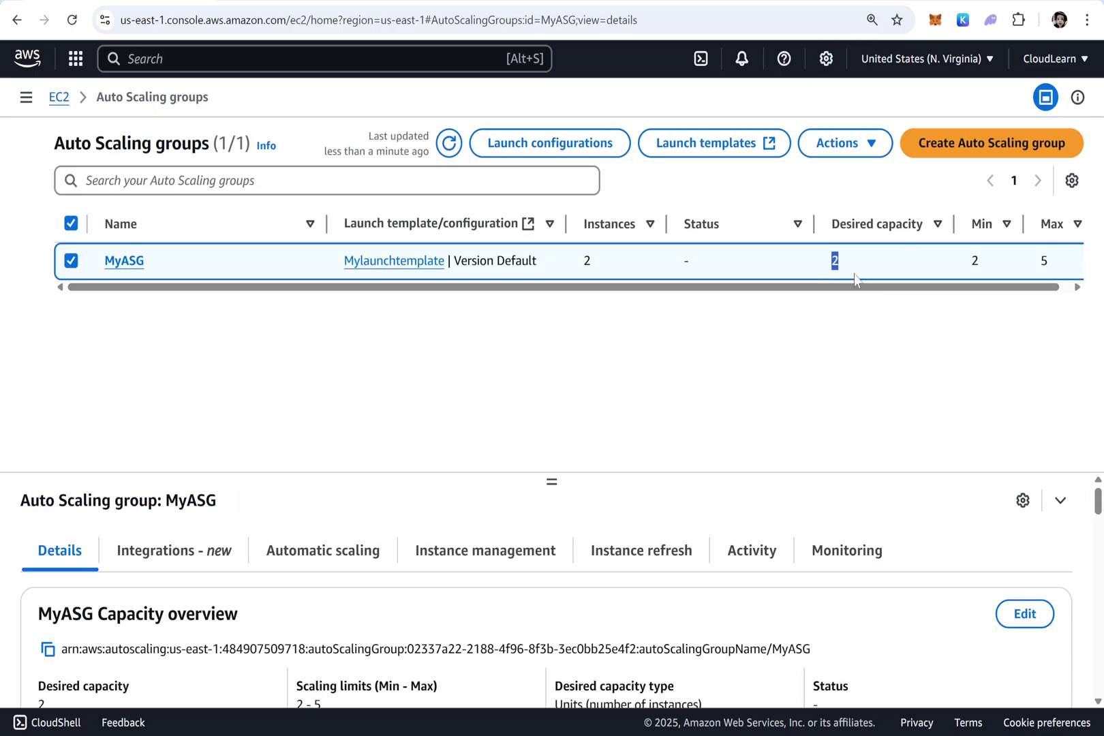
left_click_drag(604, 267, 576, 268)
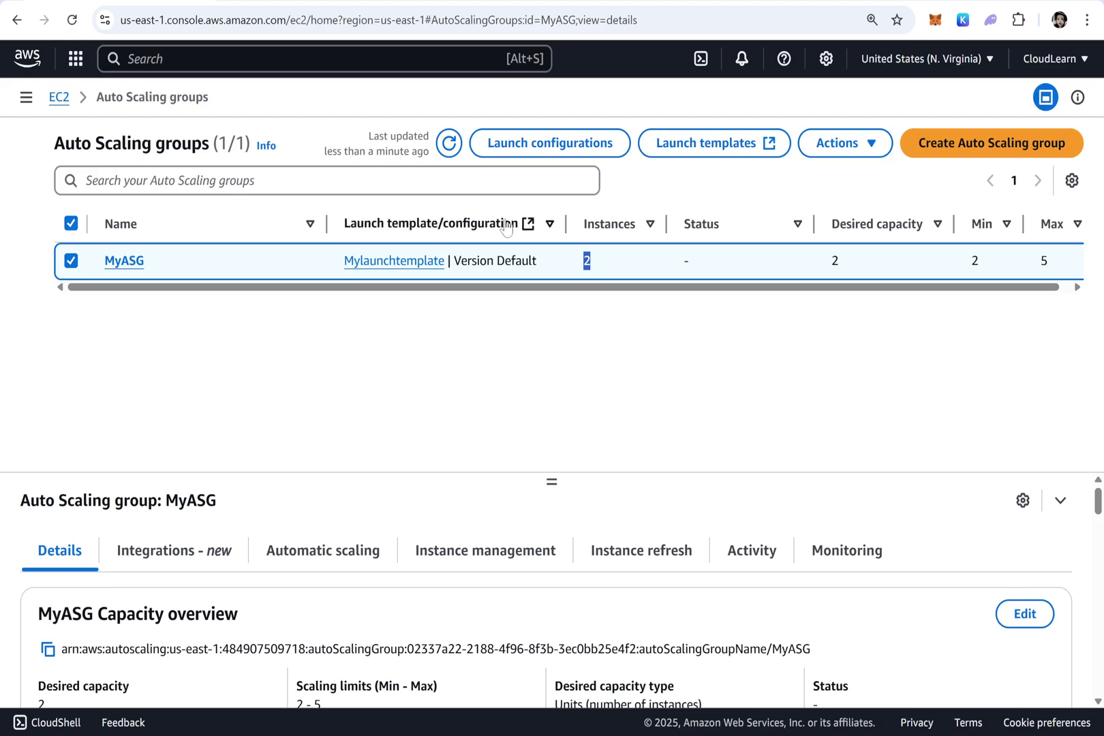
left_click(448, 143)
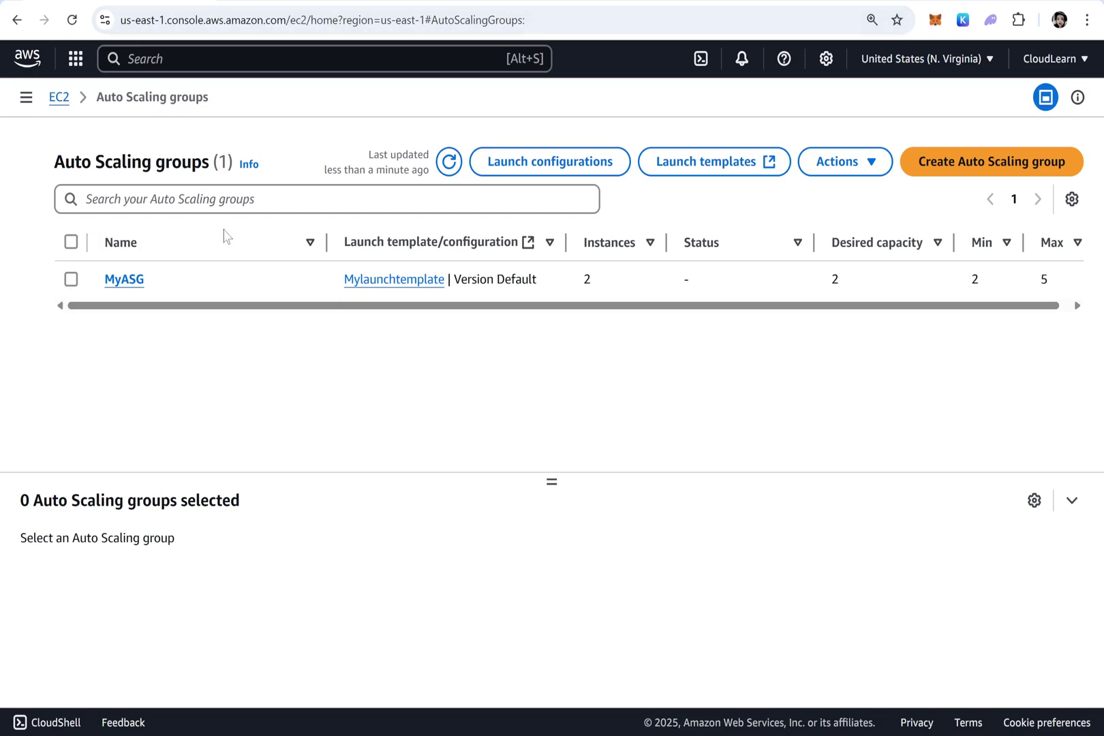
left_click(70, 279)
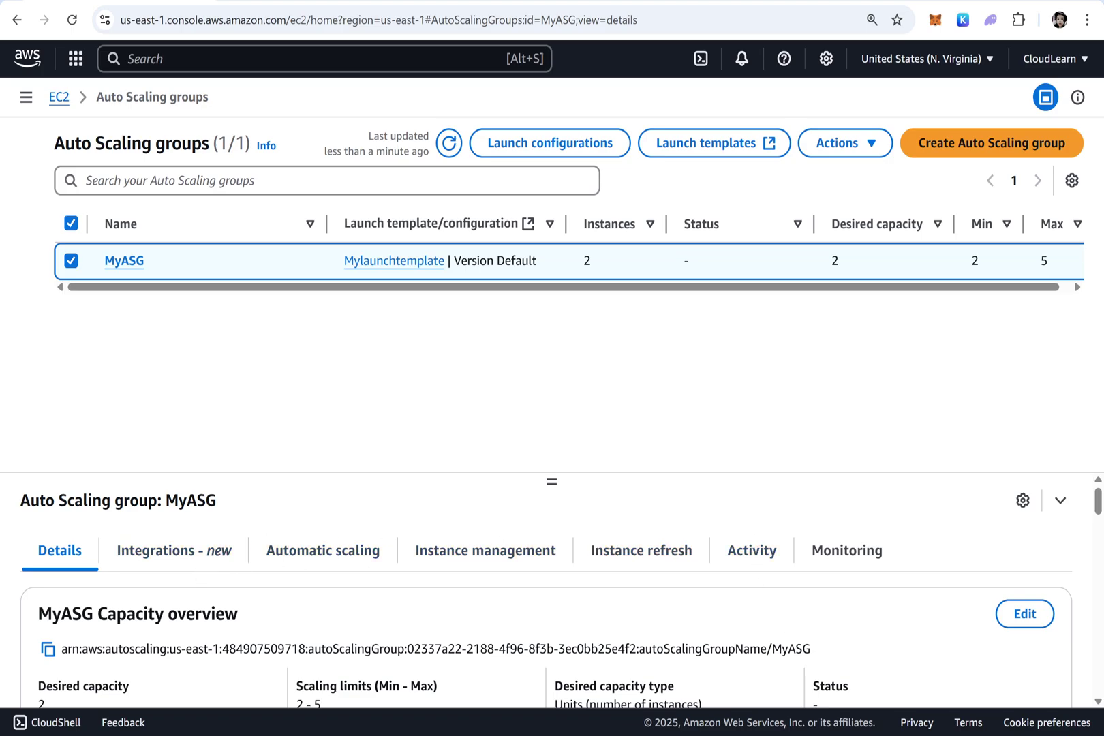
Open MyASG's Monitoring tab, enlarge the panel, and browse the EC2 metric charts such as CPU Utilization
left_click(847, 551)
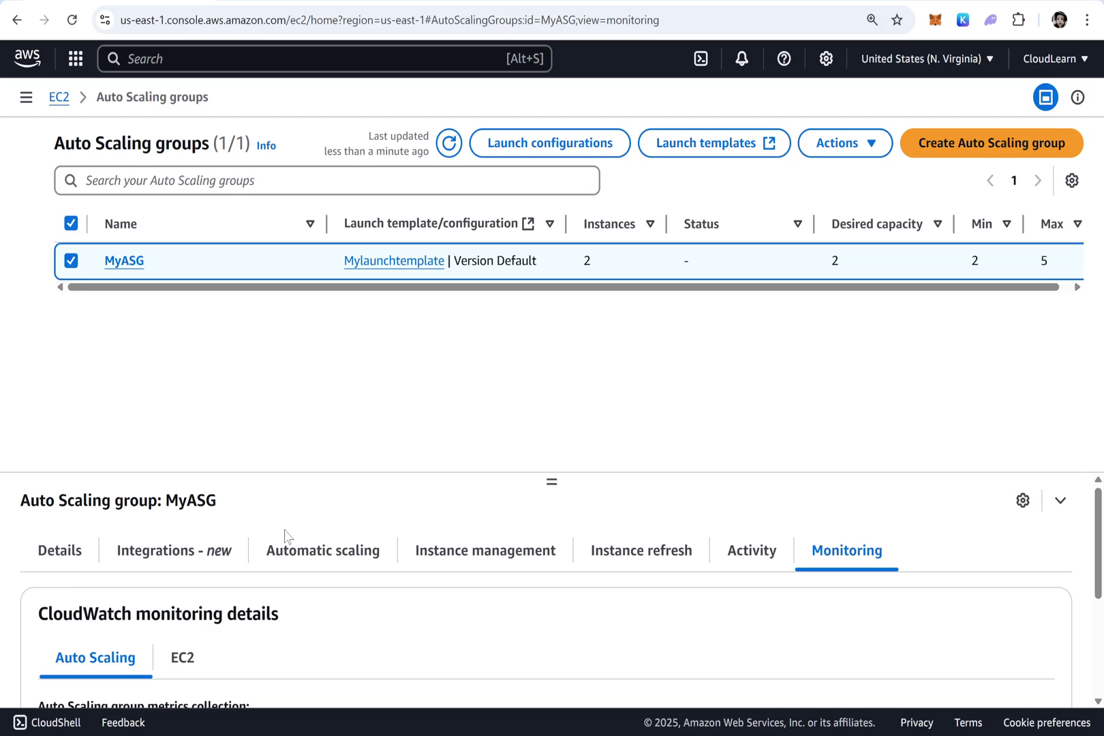
scroll(285, 536, "down", 2)
left_click_drag(553, 483, 539, 243)
left_click(182, 460)
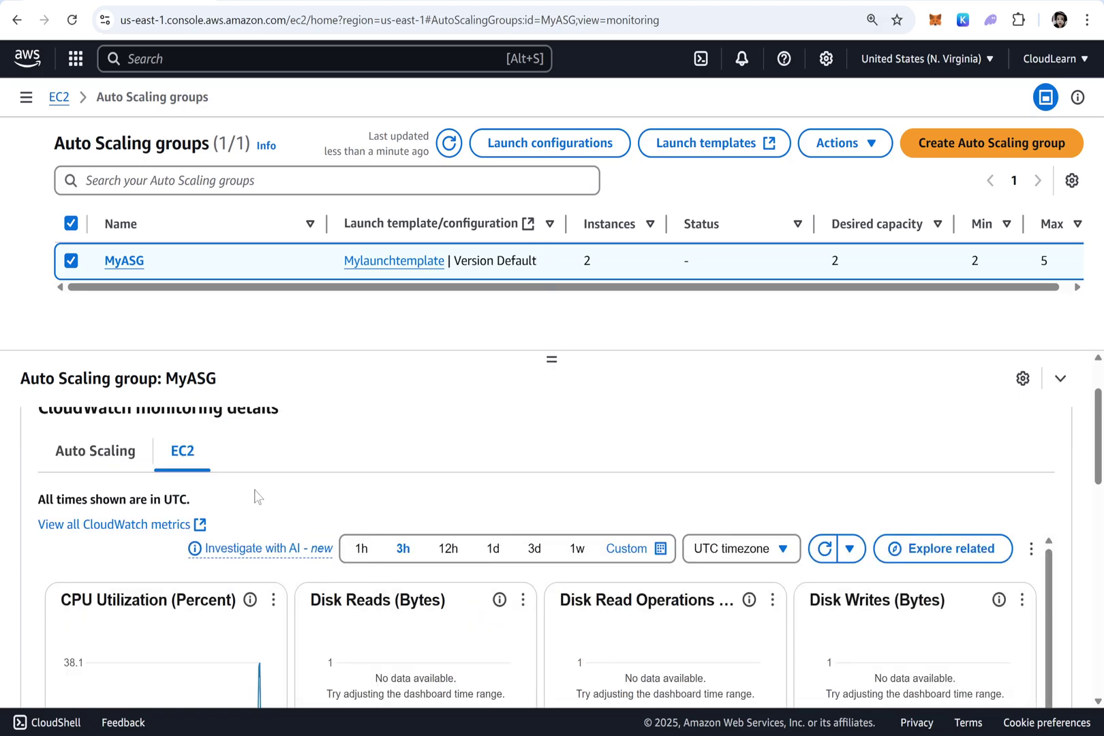
scroll(363, 463, "down", 2)
mouse_move(260, 502)
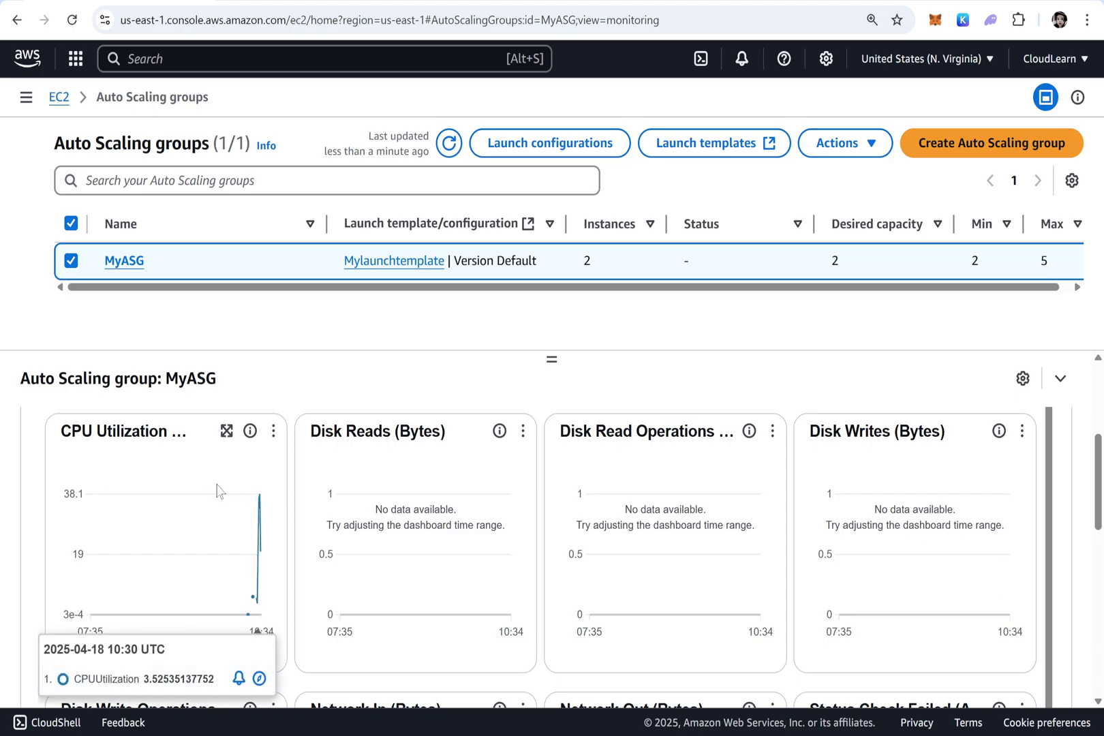
scroll(330, 415, "up", 3)
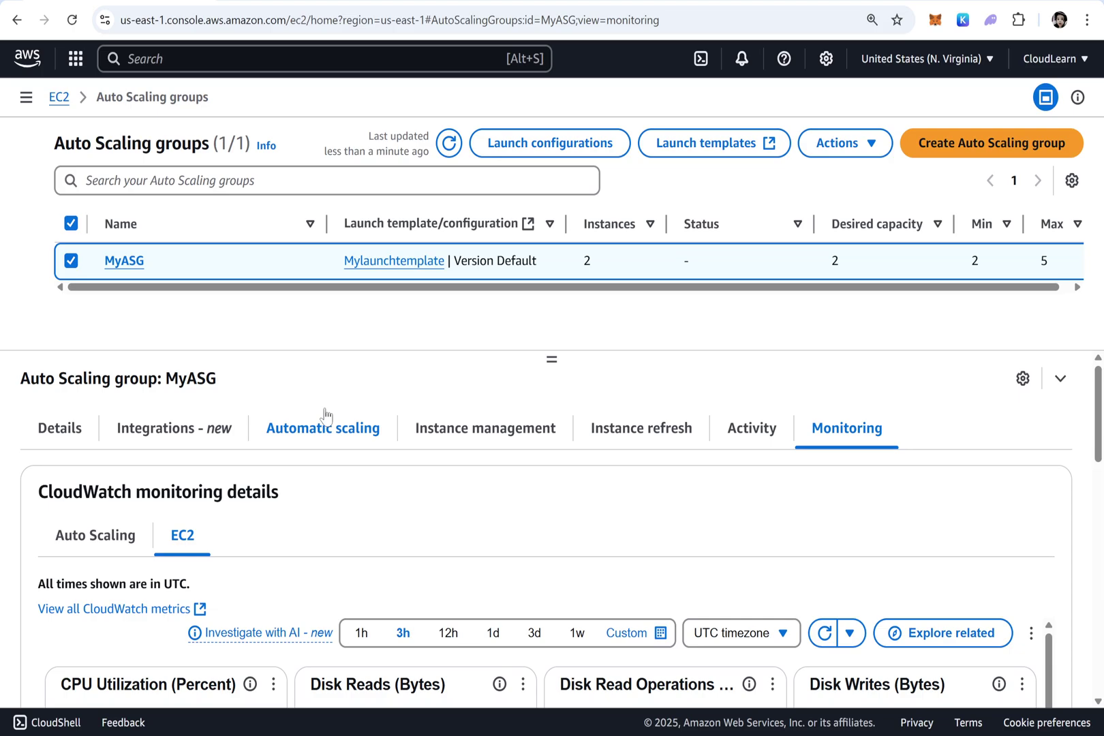
scroll(419, 556, "down", 2)
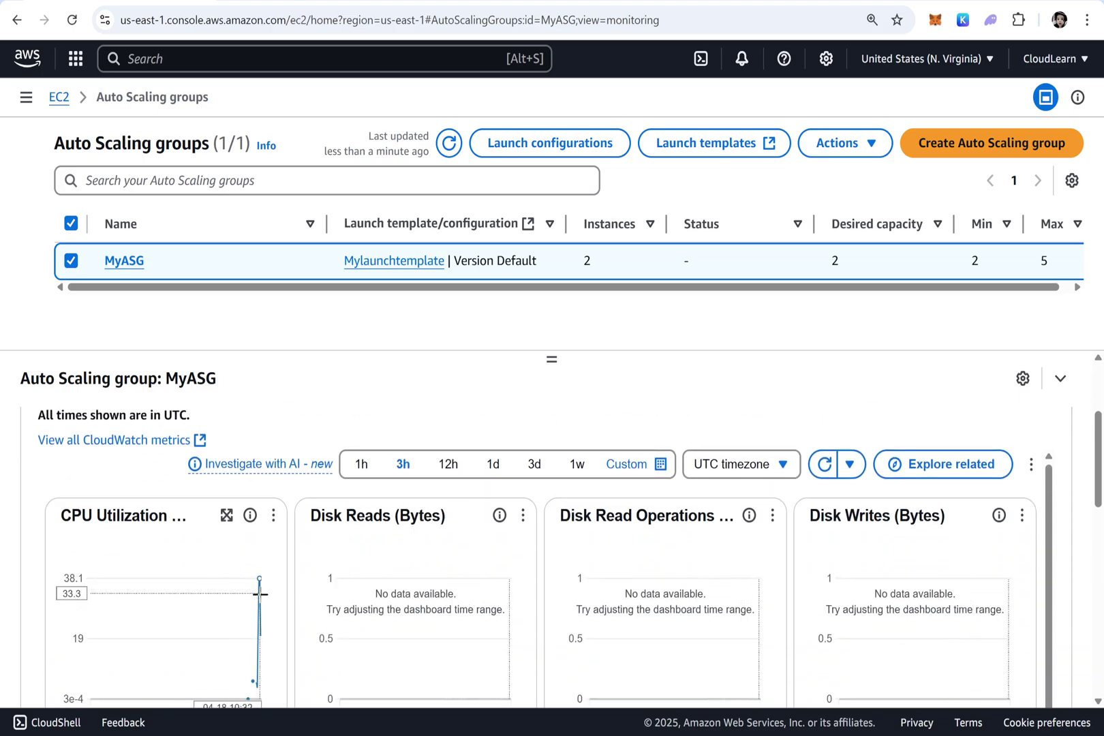
scroll(285, 586, "up", 3)
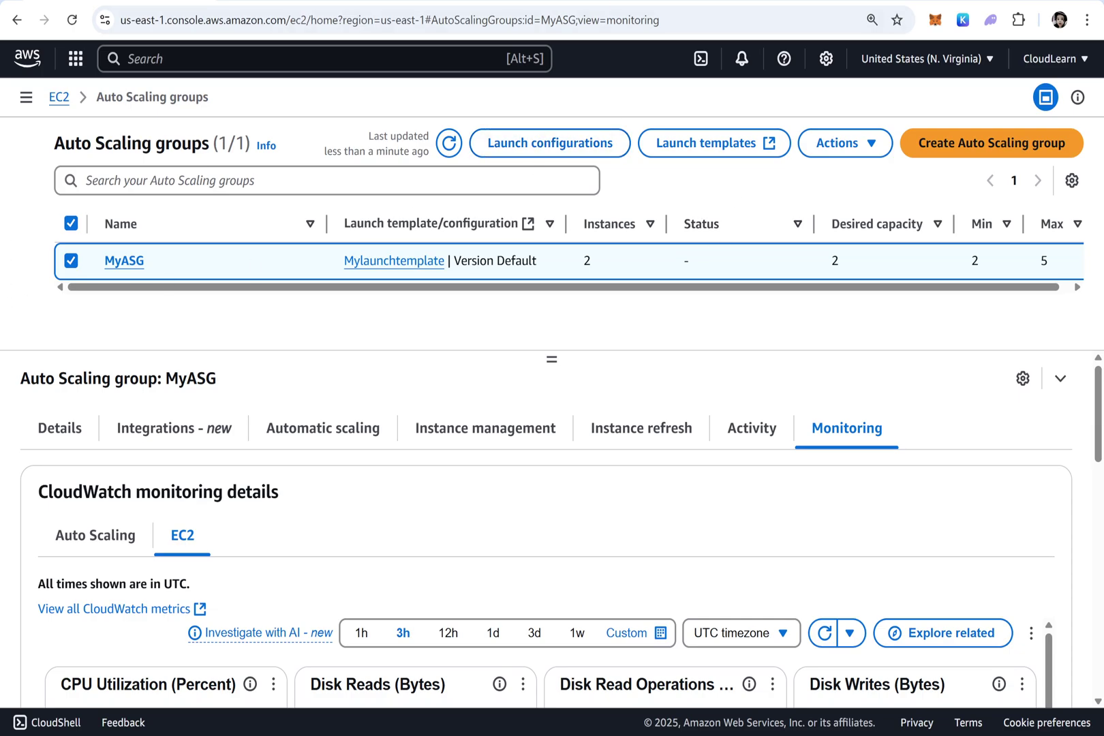
Edit MyASG, change its desired capacity from 2 to 4, and update it
left_click(842, 143)
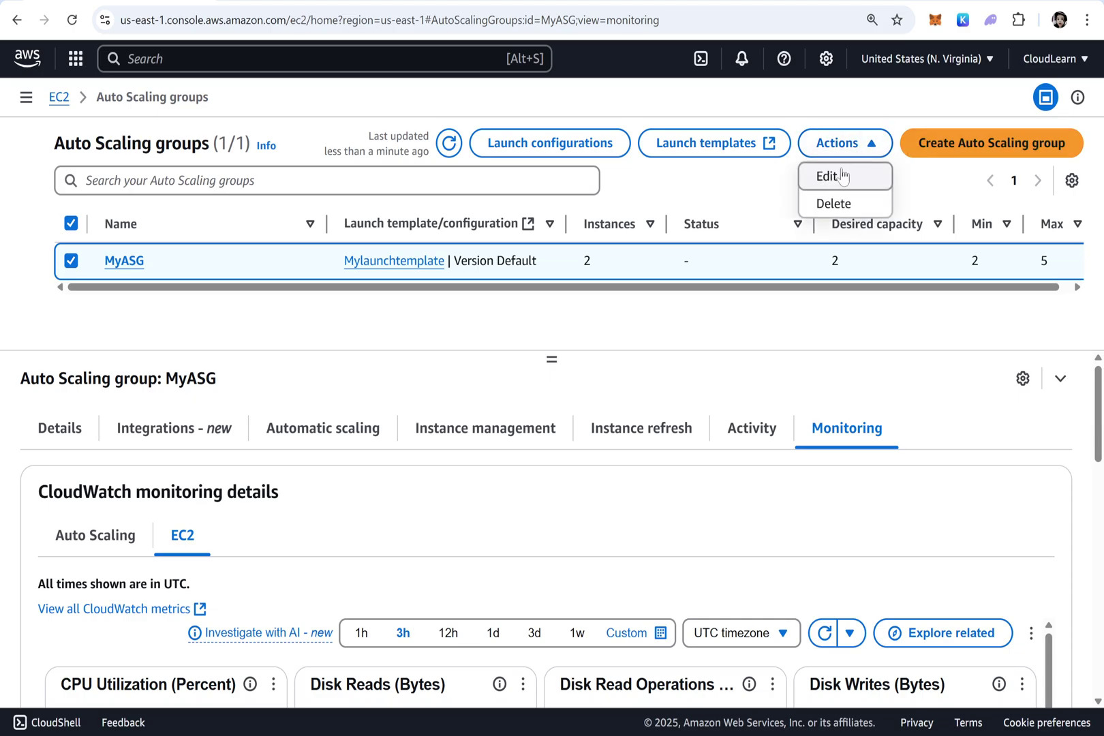
left_click(841, 175)
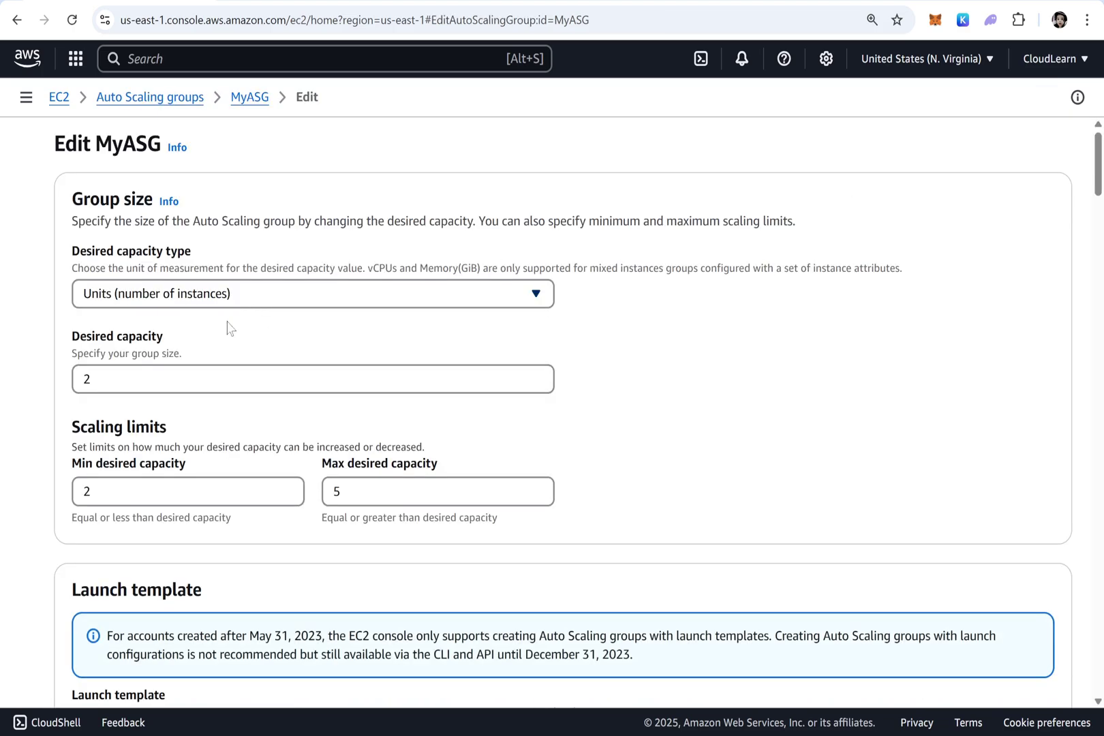
left_click_drag(105, 380, 45, 380)
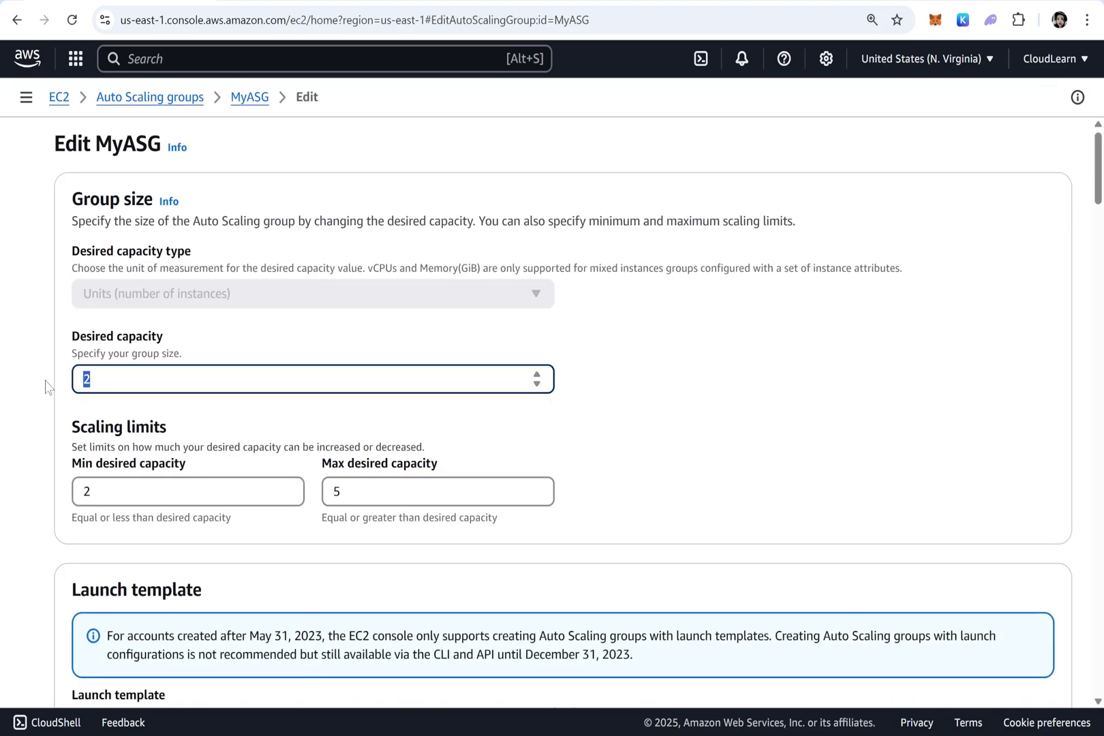
type("4")
scroll(702, 380, "down", 20)
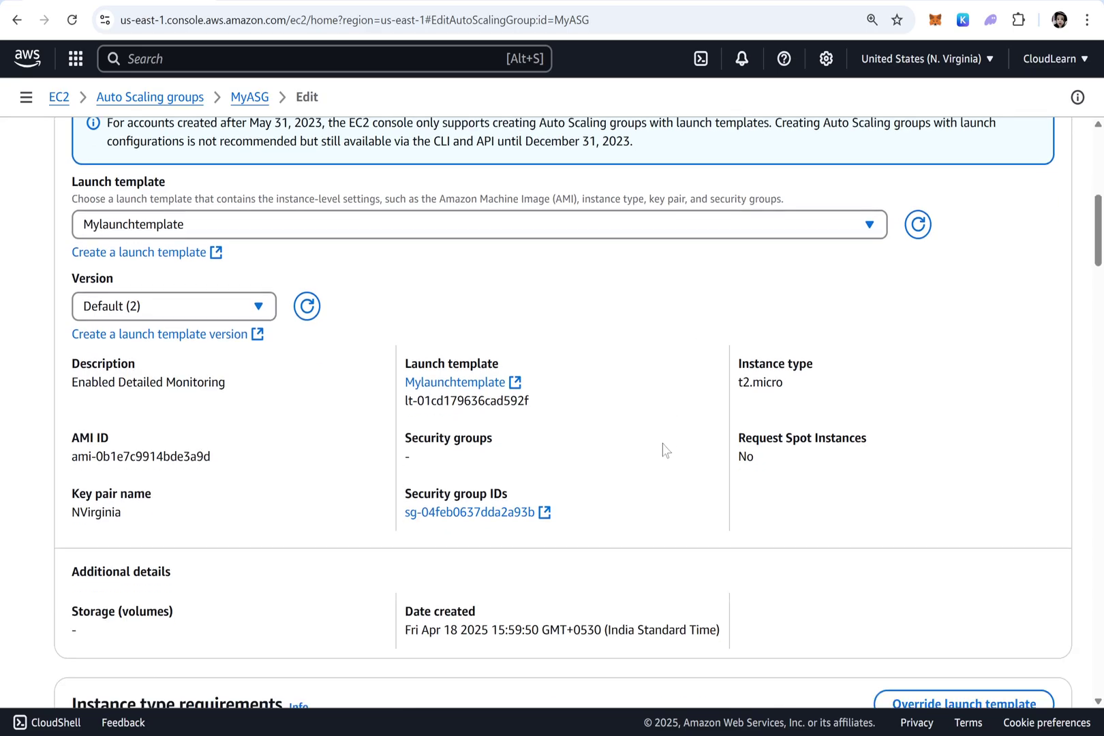
scroll(829, 617, "down", 10)
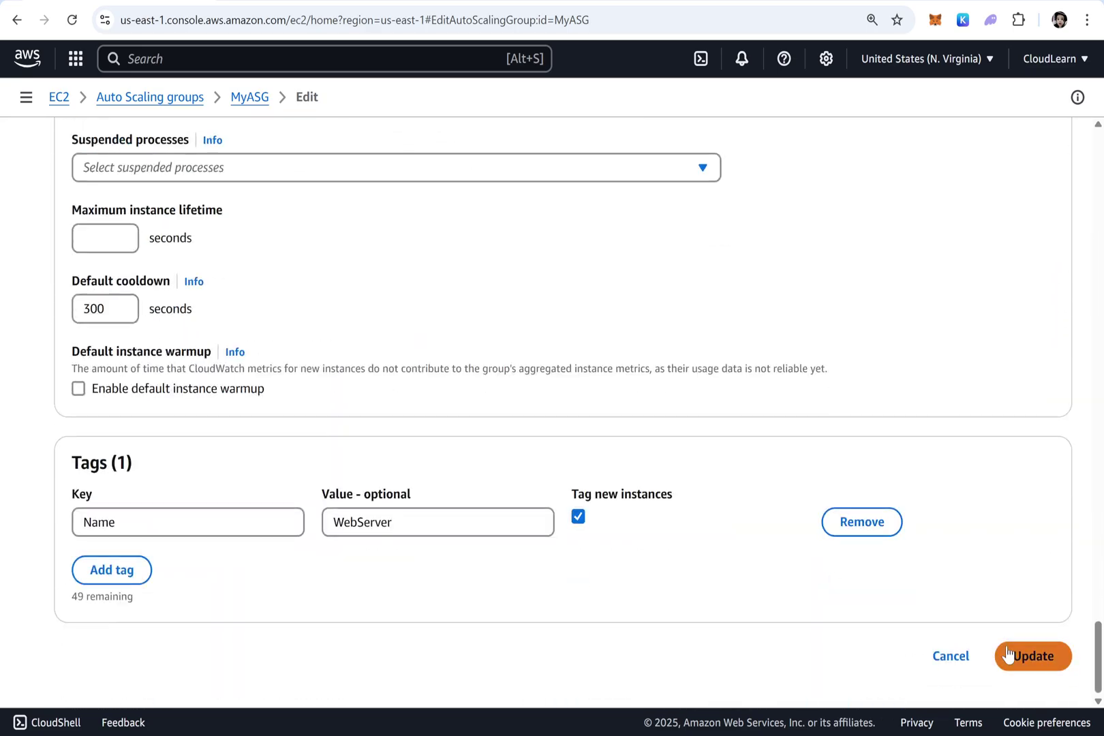
left_click(1060, 662)
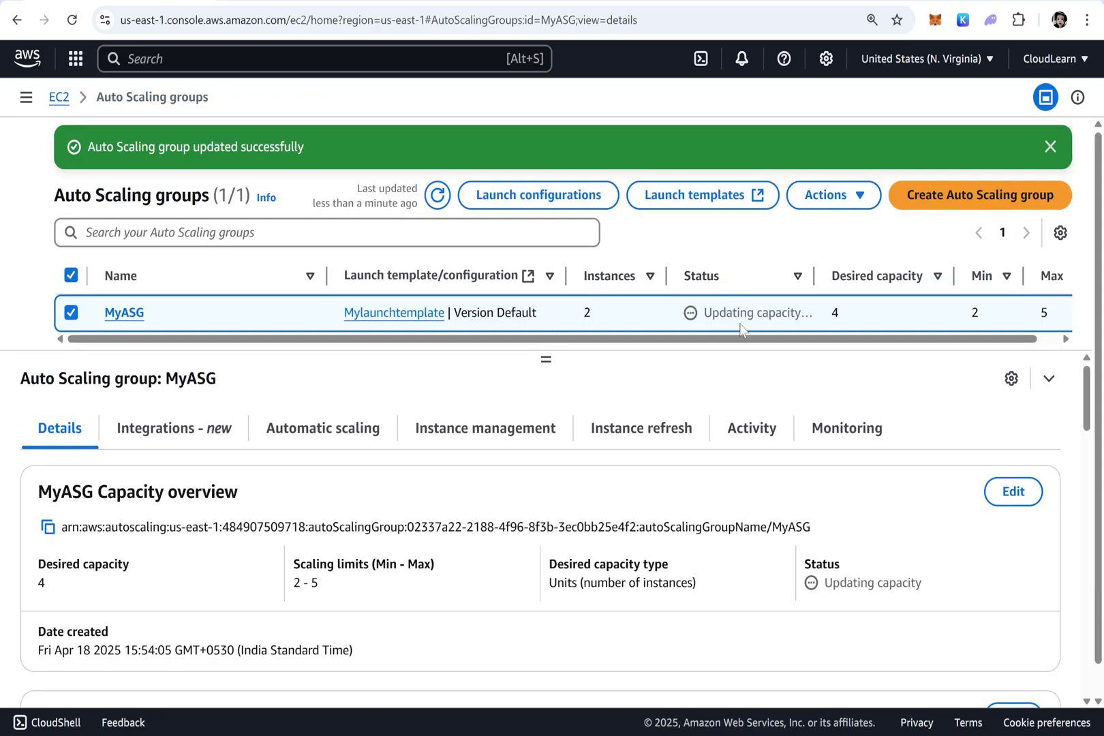
Refresh the Auto Scaling groups list to reflect MyASG's desired capacity of 4
left_click_drag(845, 315, 826, 316)
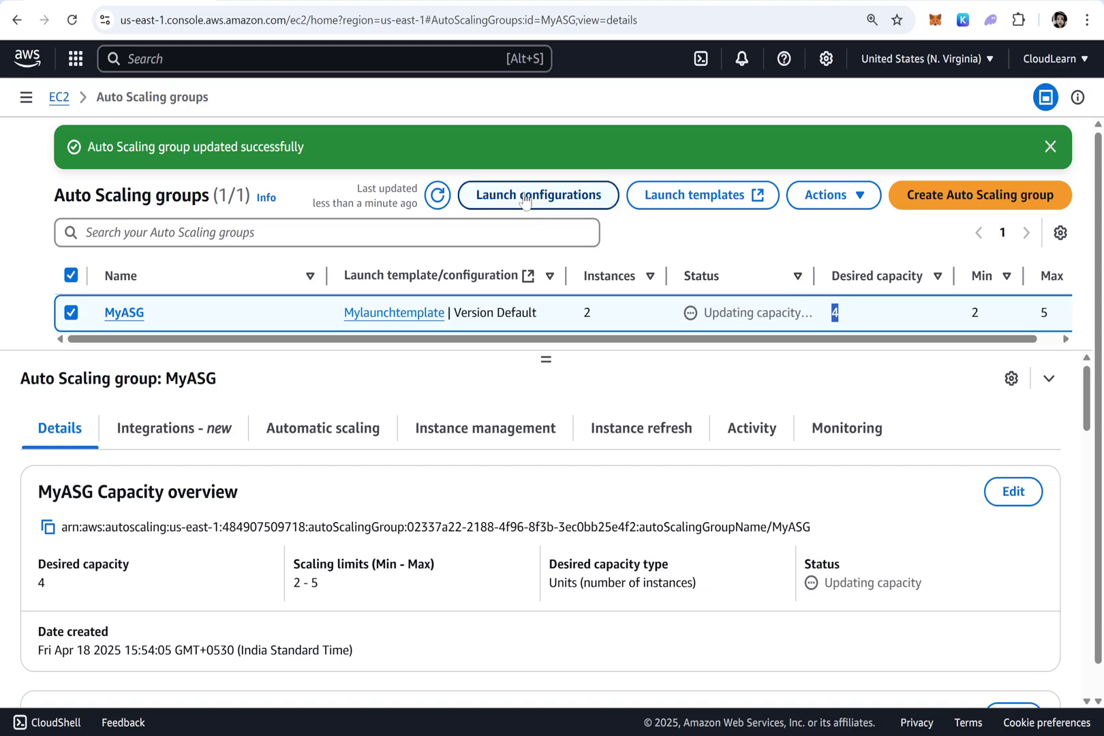
left_click(437, 195)
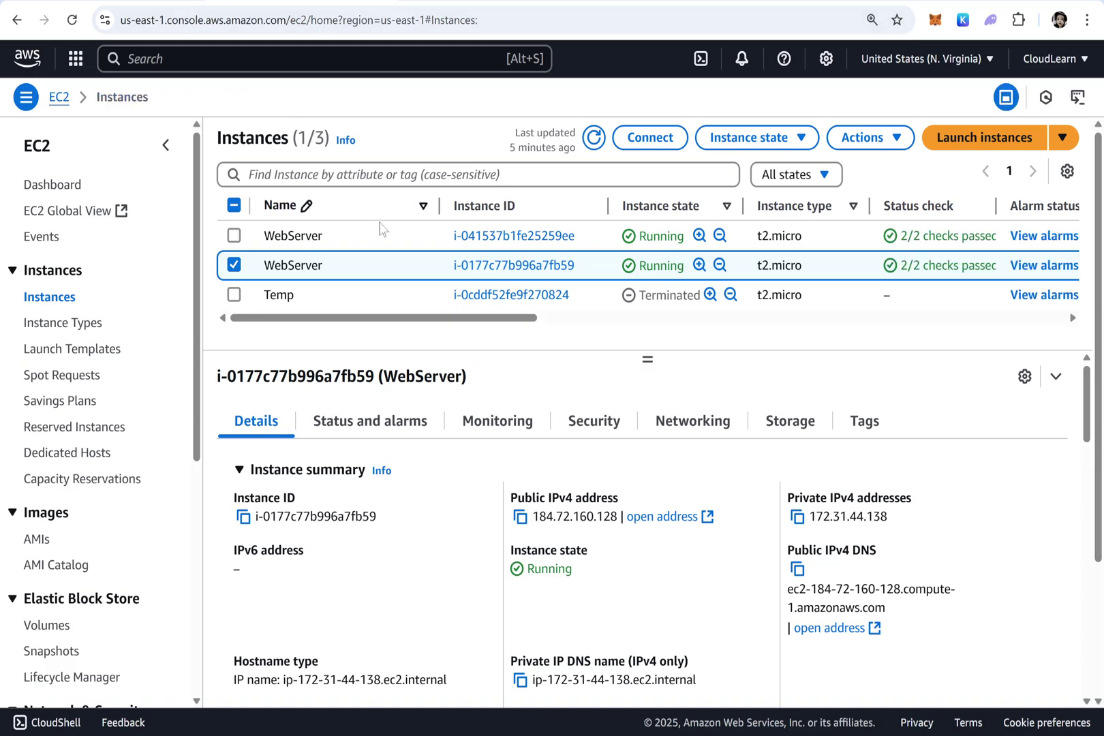
Show the initializing WebServer's details and refresh the instances list repeatedly as new servers launch
left_click(595, 140)
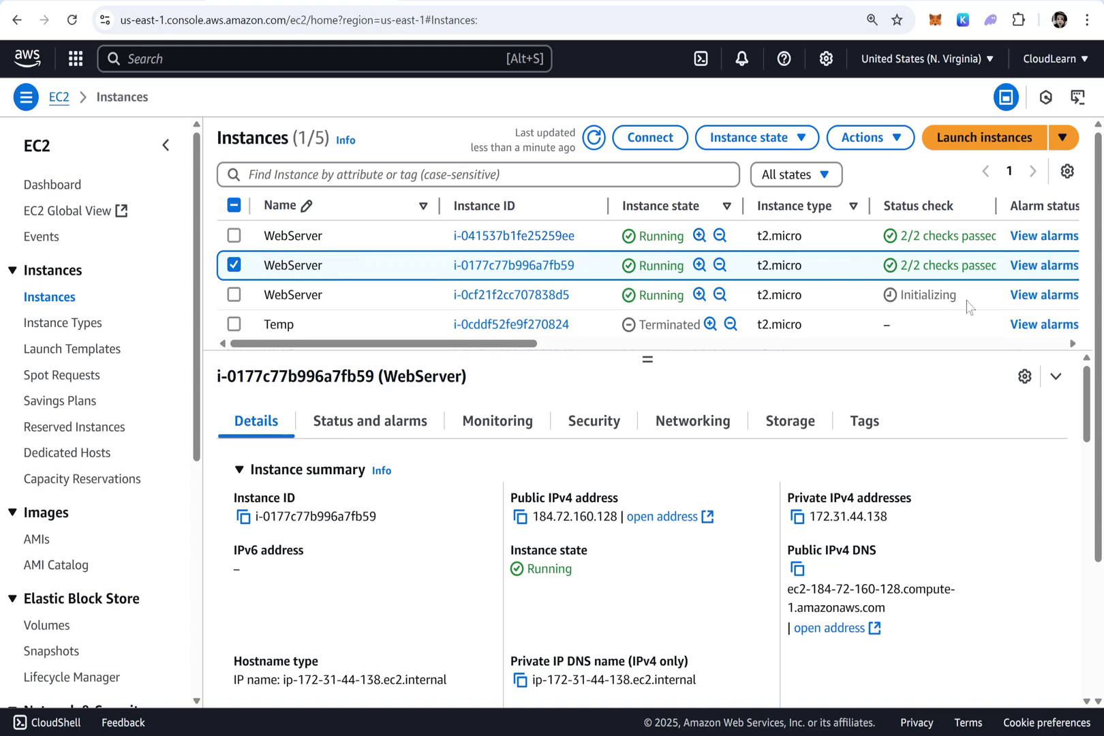
left_click_drag(959, 295, 911, 295)
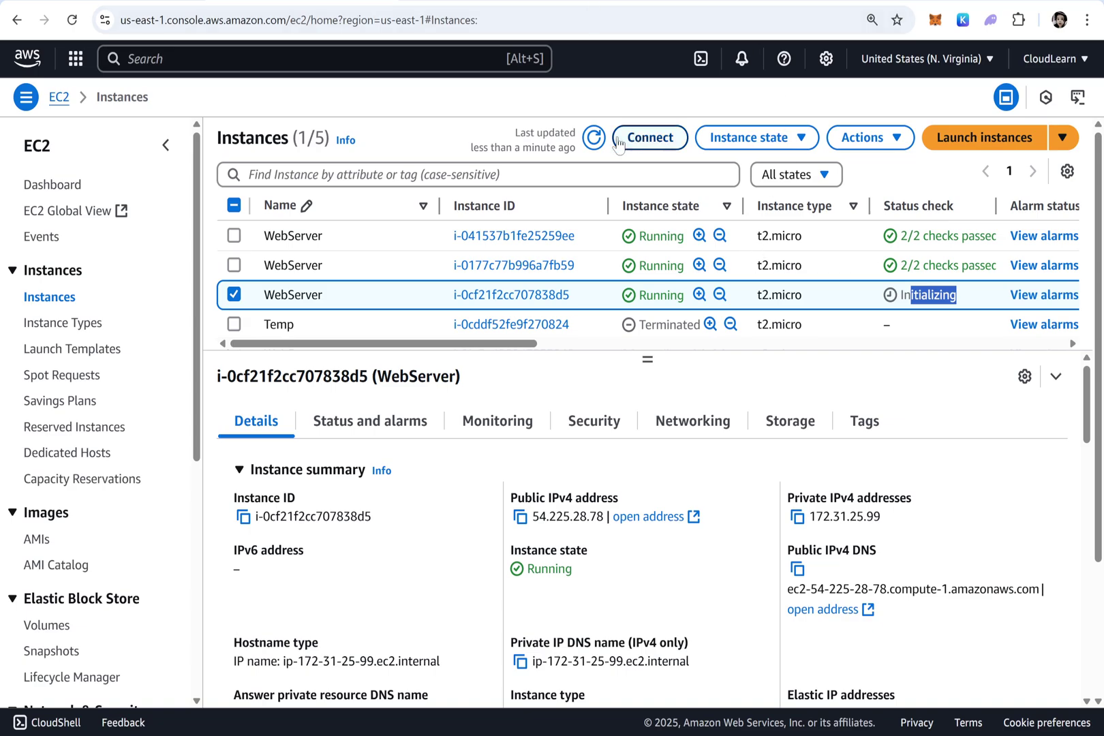
left_click(593, 138)
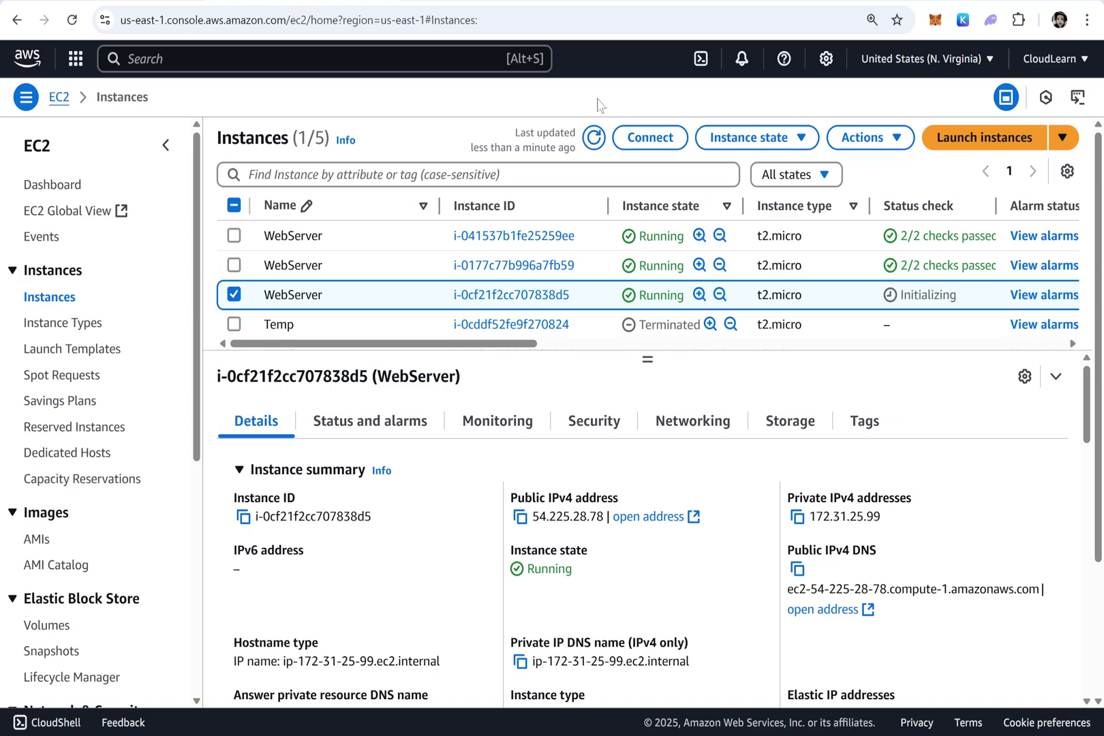
left_click(595, 139)
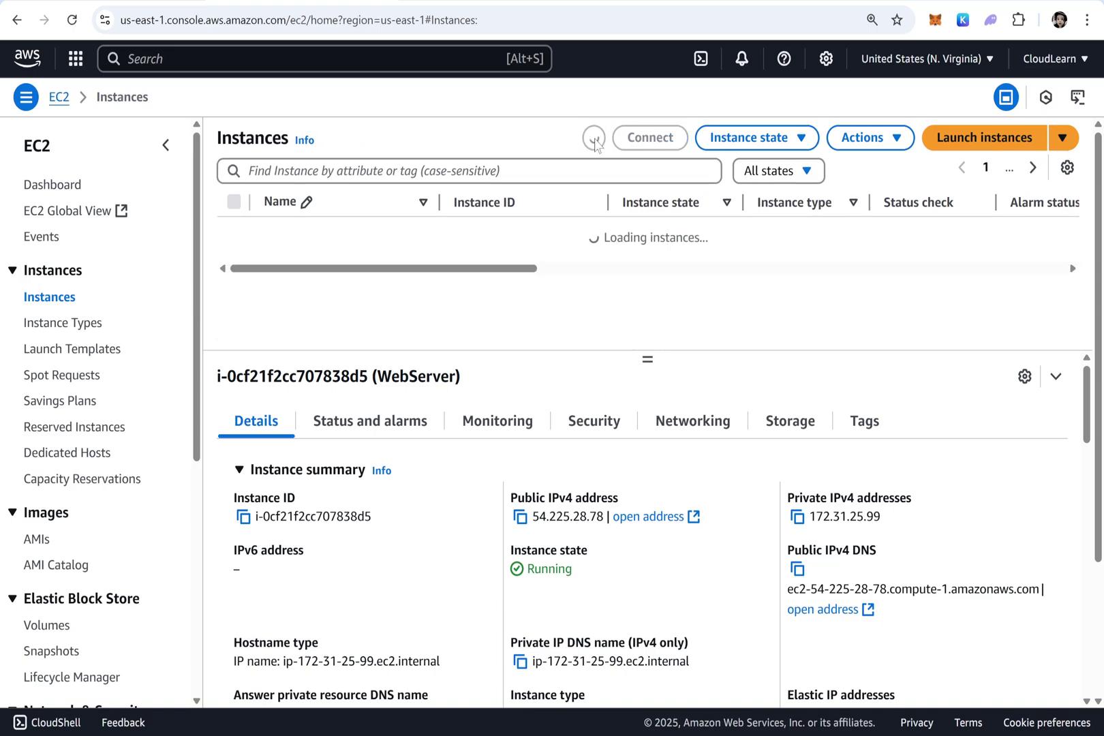
left_click(594, 139)
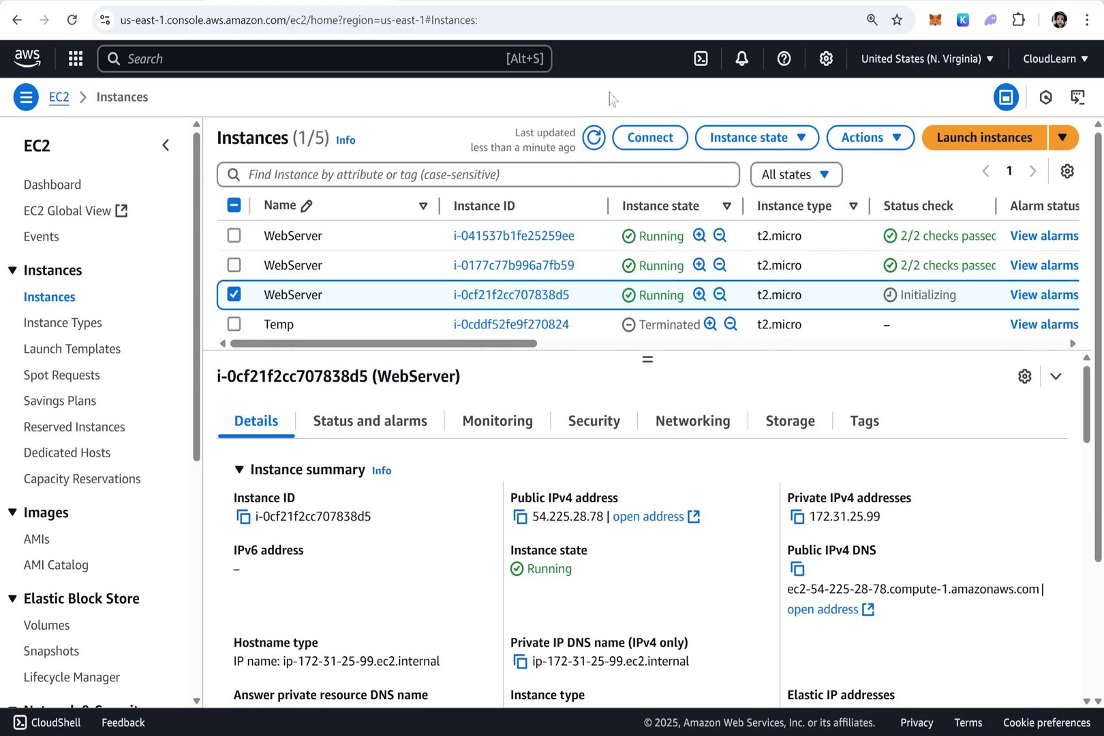
left_click(600, 133)
Refresh until the new Pending WebServer appears, enlarge the list, and select it to view its details
left_click(594, 138)
left_click(594, 138)
left_click(594, 139)
left_click(592, 139)
left_click_drag(648, 360, 661, 458)
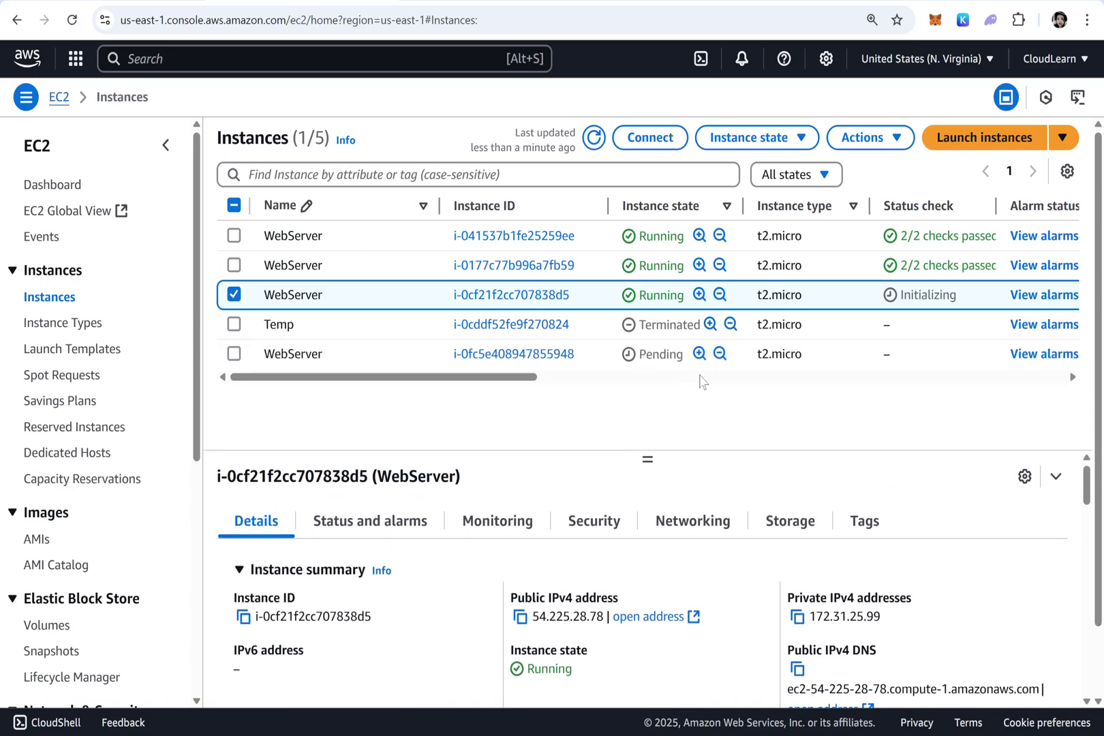
double_click(659, 354)
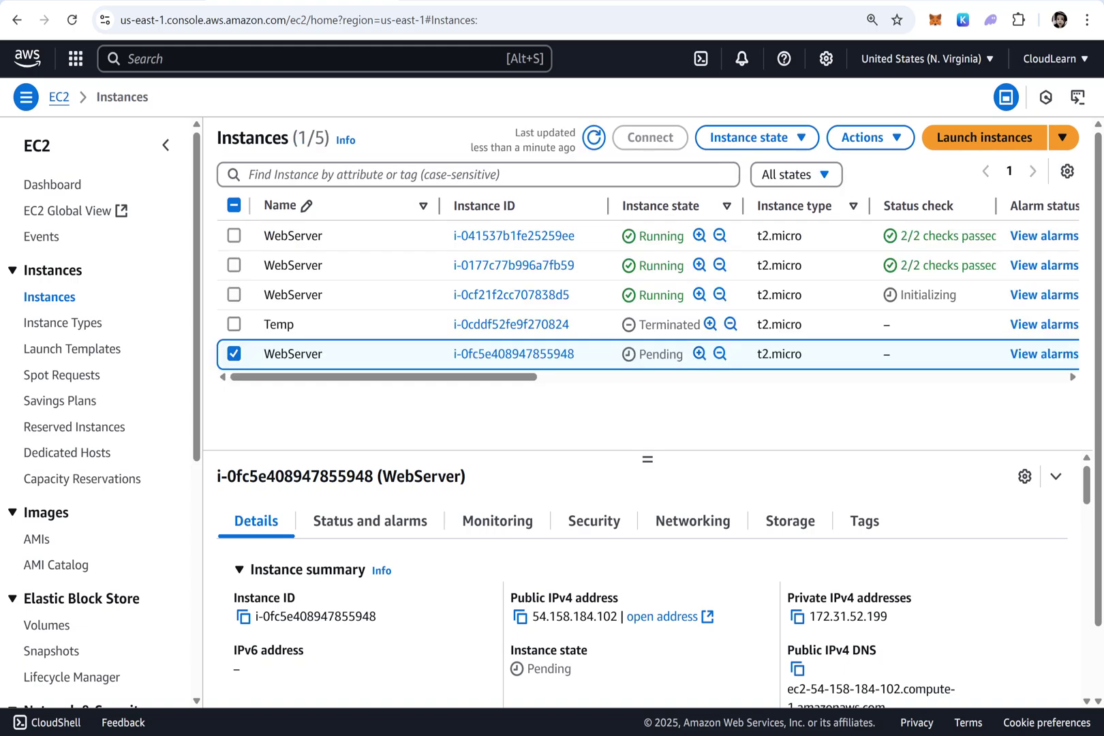
left_click_drag(646, 353, 665, 354)
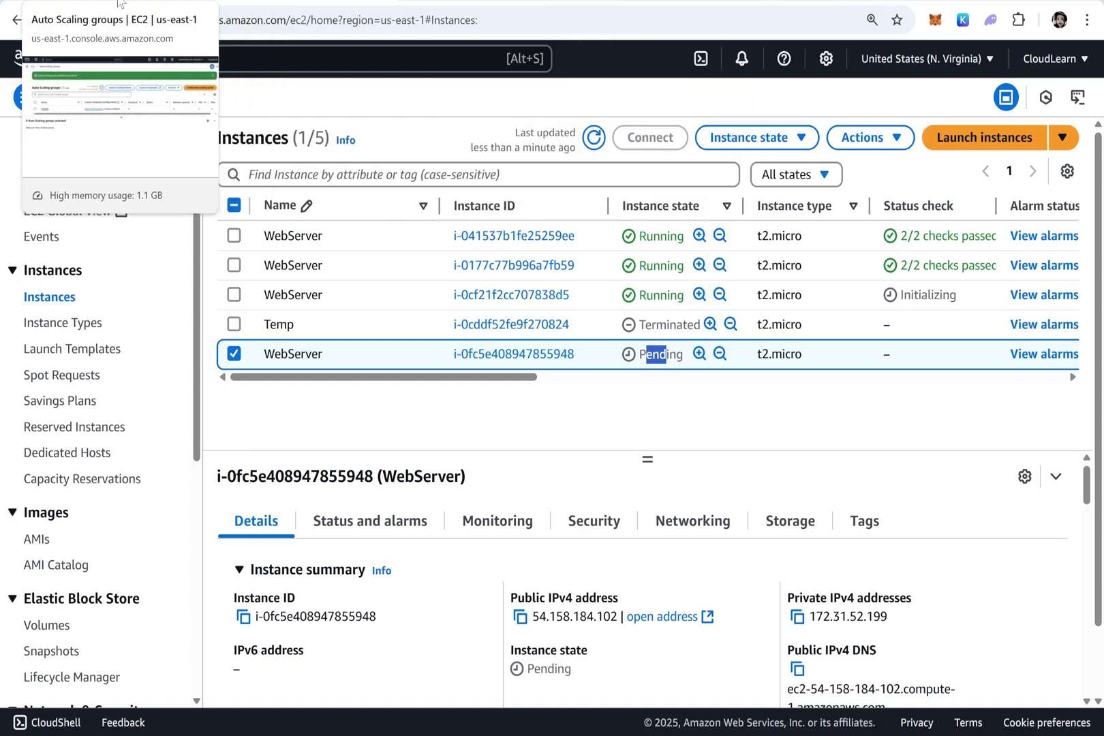
Select MyASG in Auto Scaling groups, edit it, and set desired capacity to 2
left_click(122, 1)
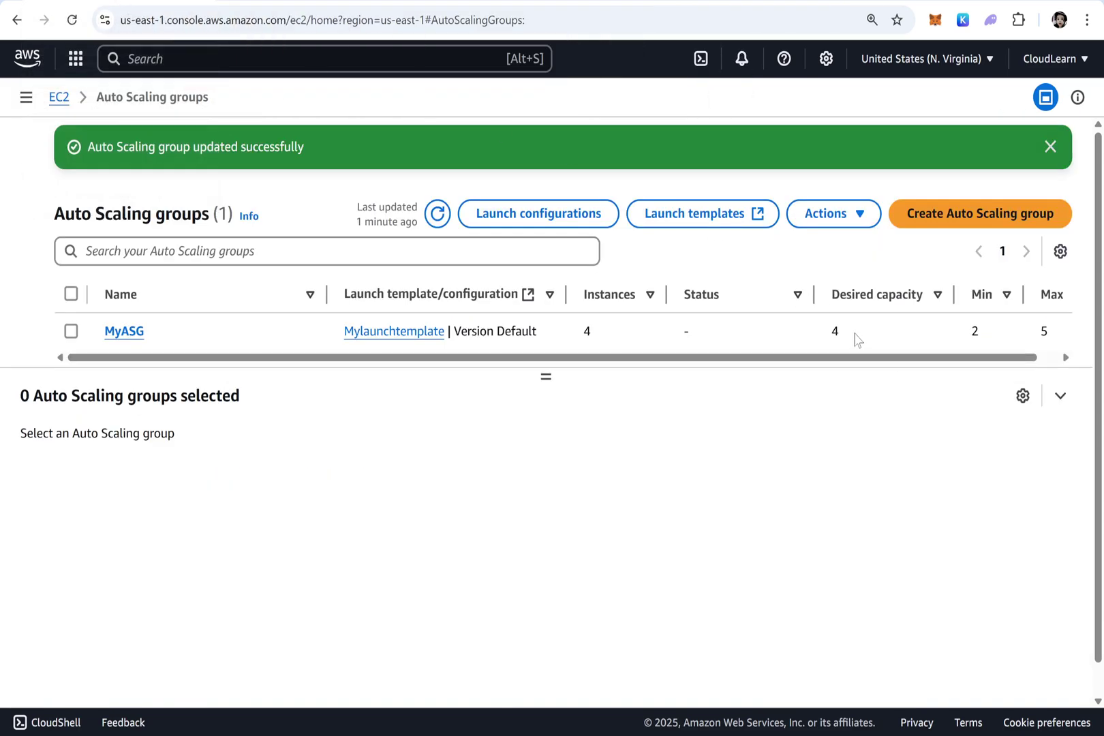
left_click_drag(855, 340, 816, 333)
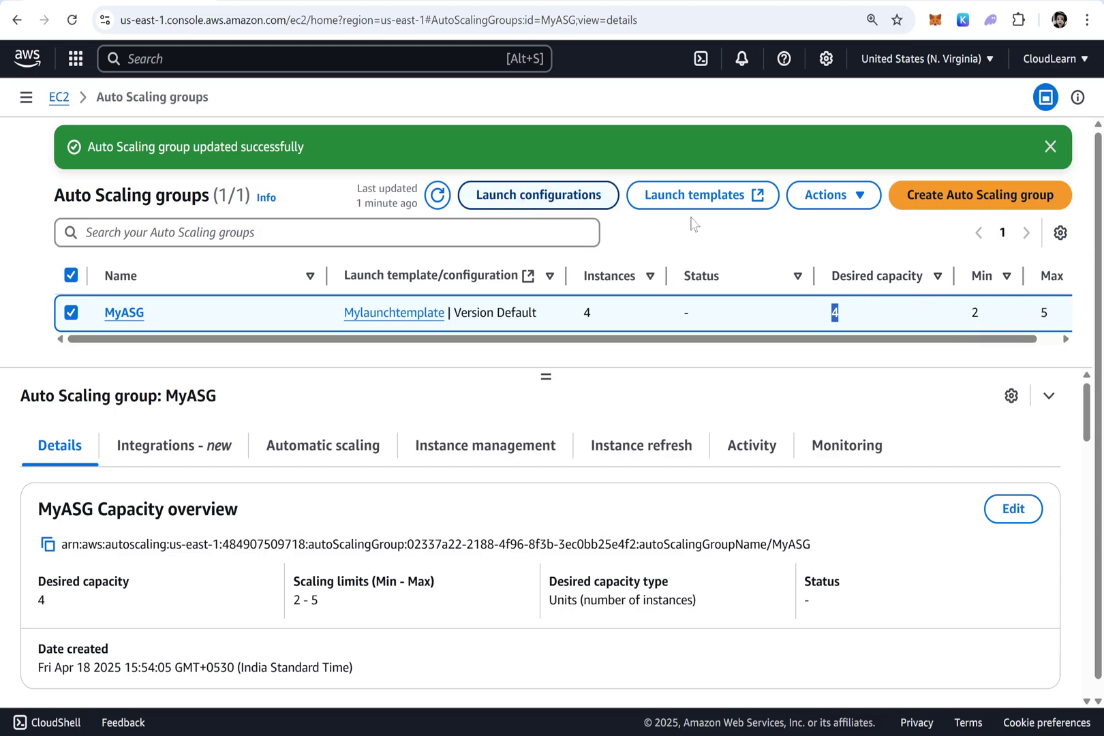
left_click(829, 203)
left_click(830, 220)
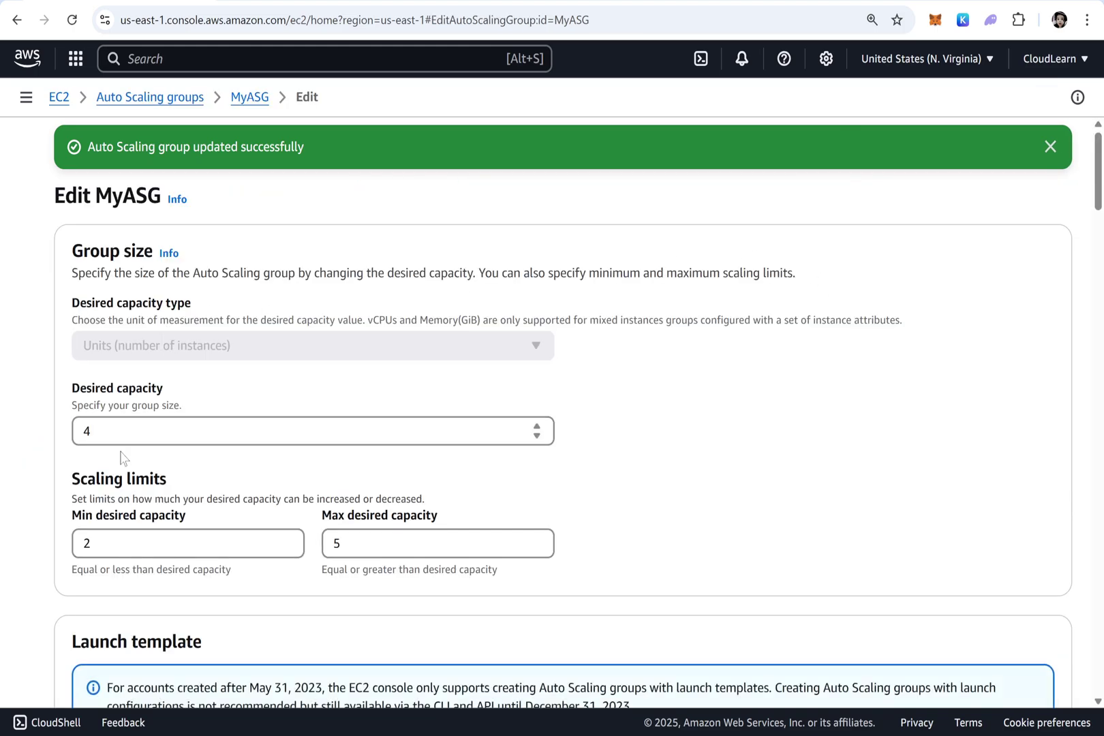
double_click(78, 435)
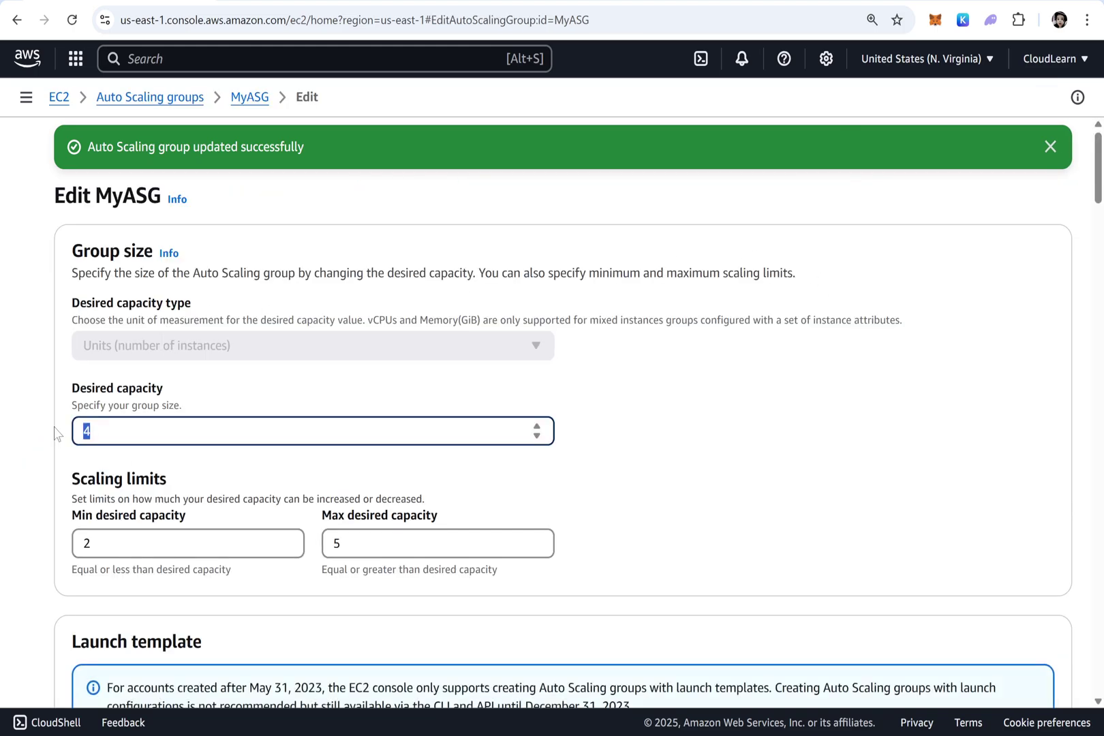
type("2")
scroll(445, 626, "down", 15)
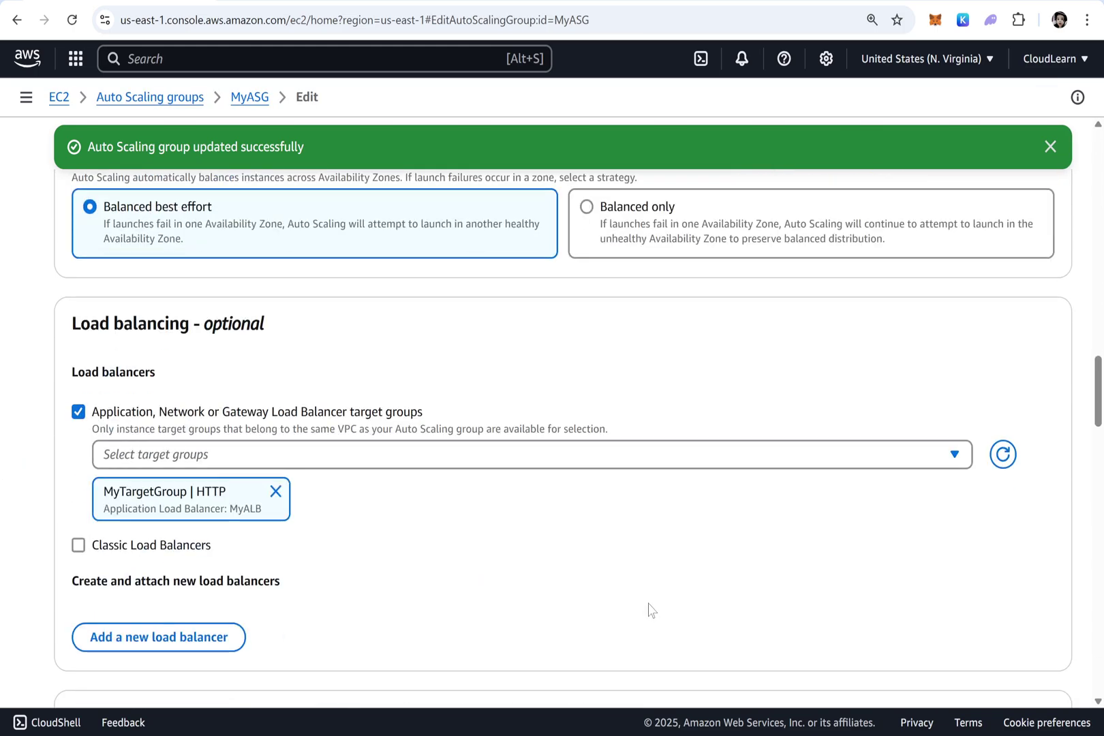
scroll(651, 610, "down", 15)
left_click(1041, 658)
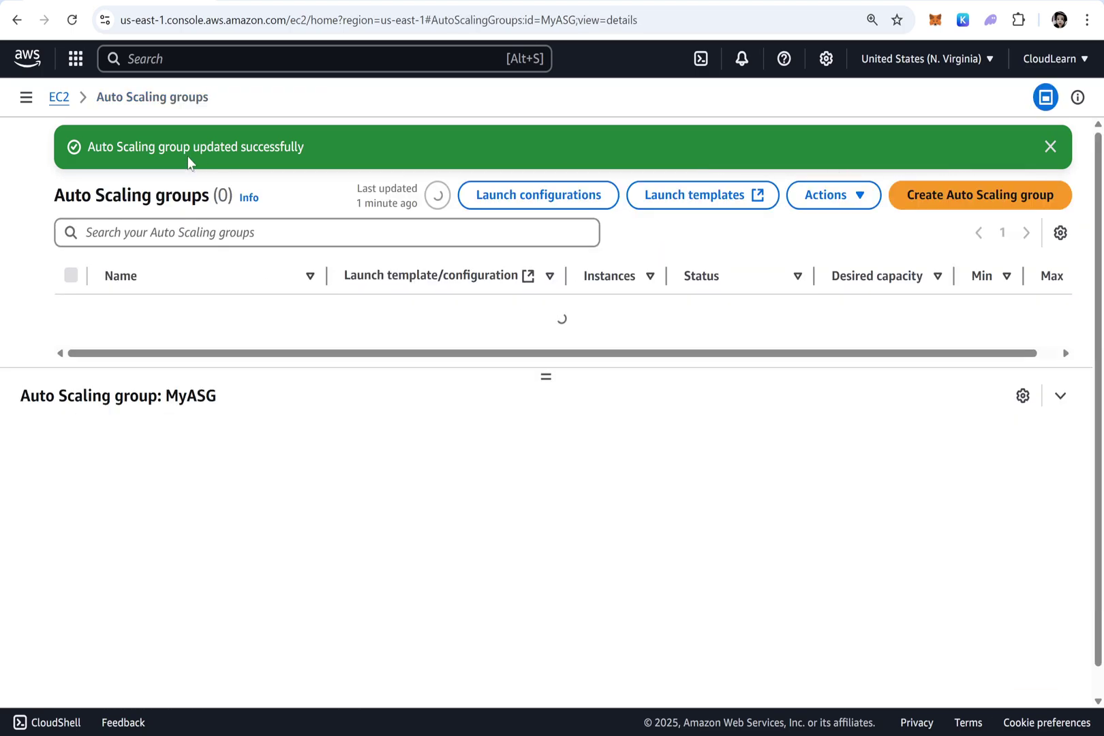
scroll(357, 273, "down", 1)
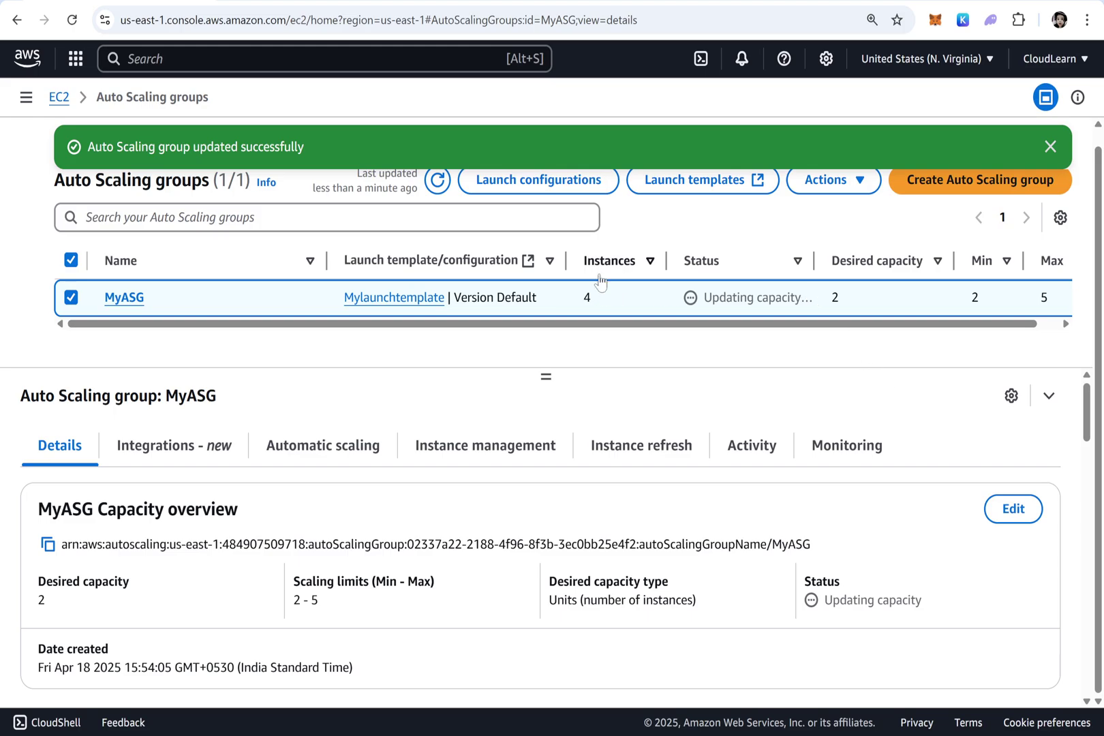
List running EC2 instances and refresh until one WebServer disappears, then go back to Notepad
left_click(60, 100)
left_click(278, 229)
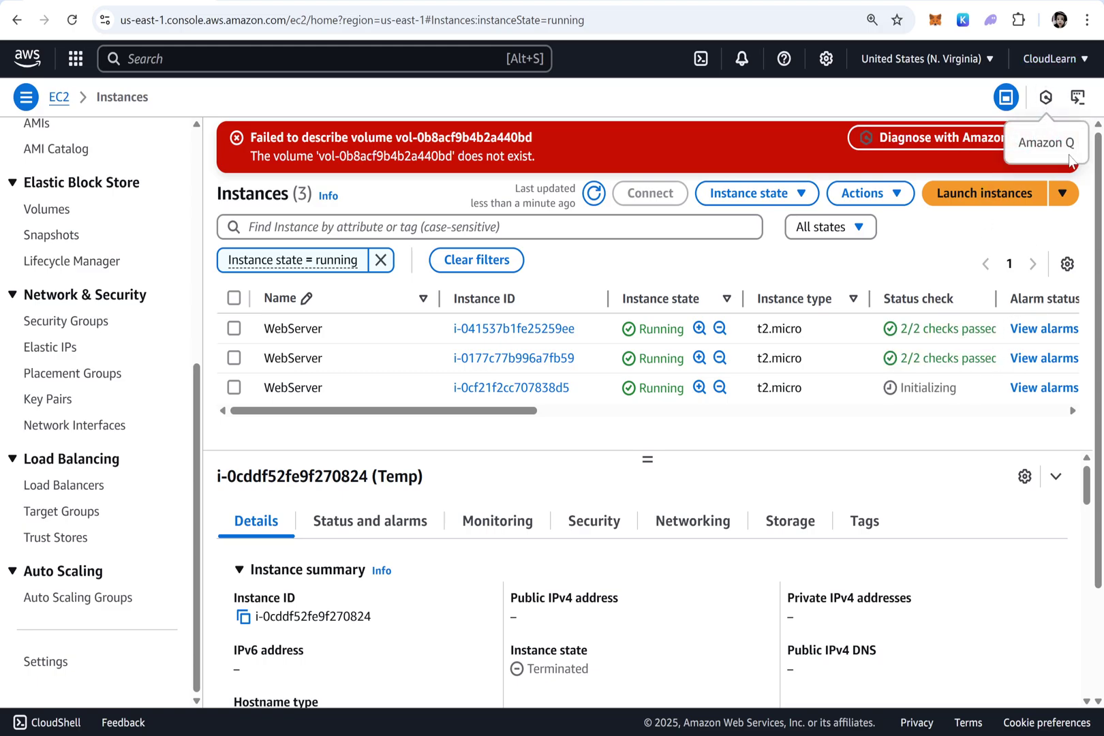
left_click(1057, 137)
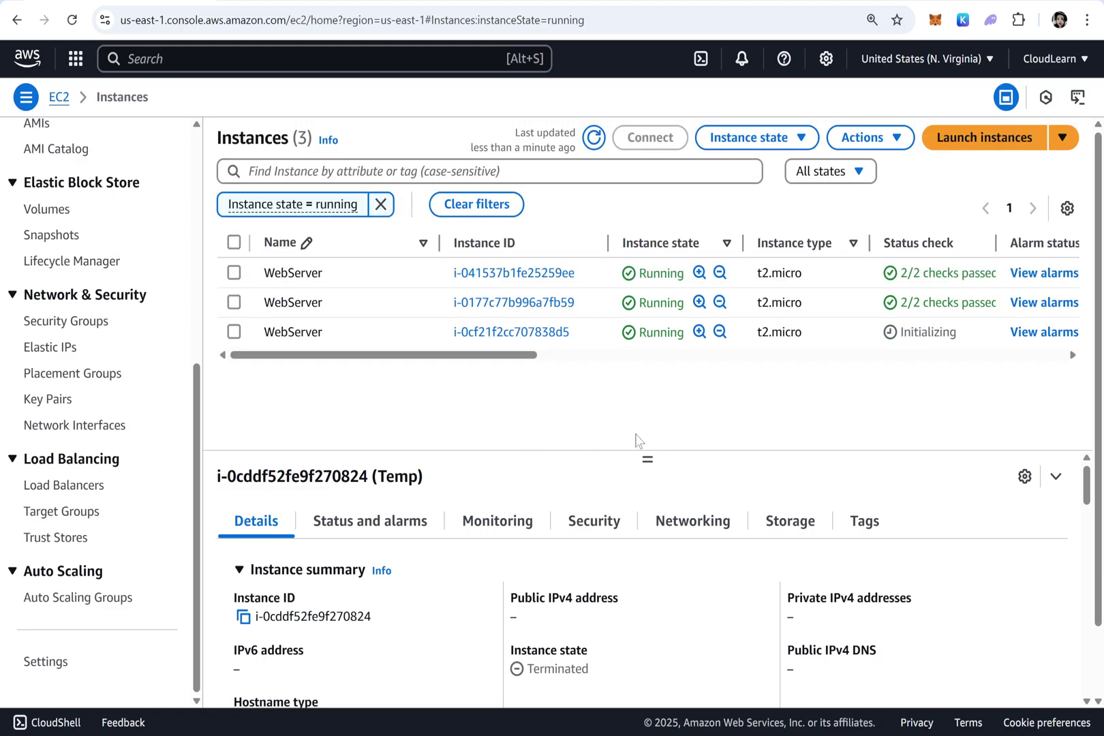
left_click_drag(647, 460, 648, 493)
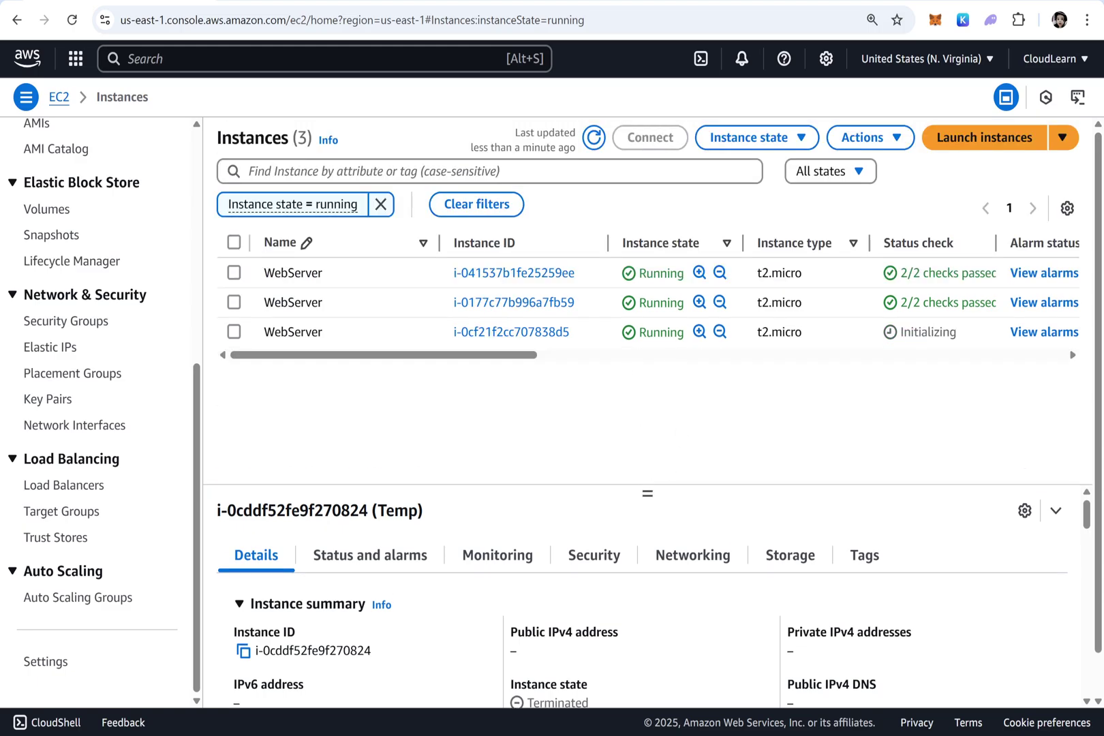
left_click(593, 139)
left_click_drag(14, 194, 858, 461)
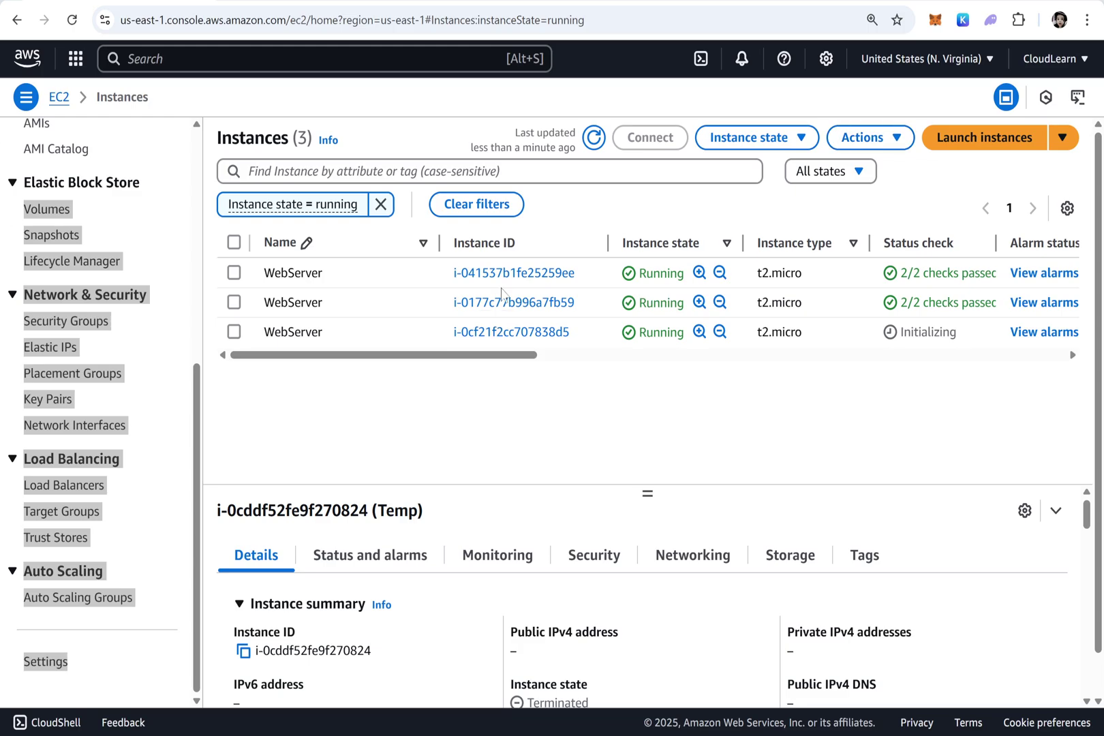
left_click(594, 137)
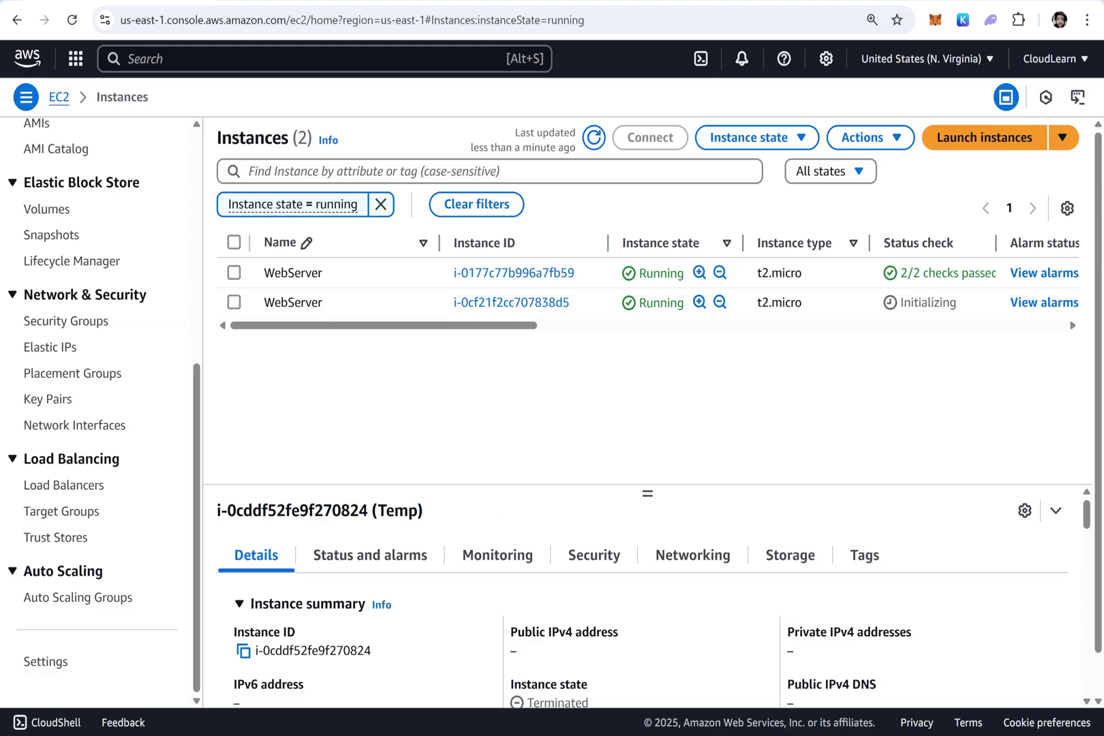
key("alt+Tab")
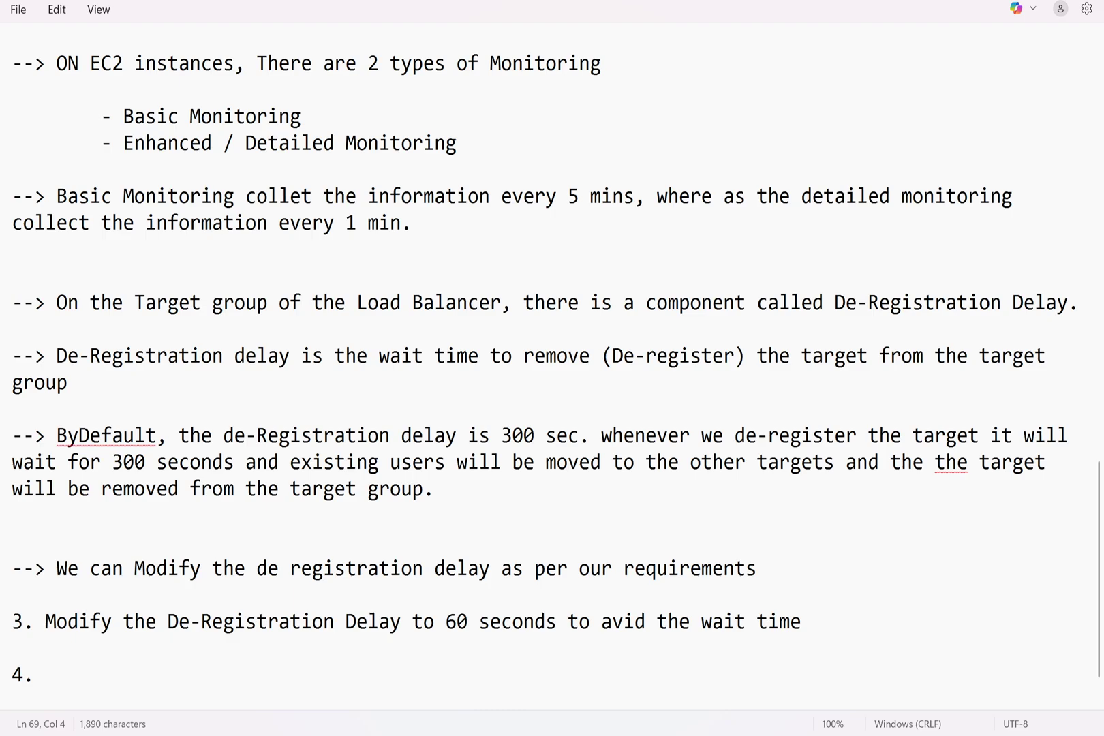
Replace empty item 4 with the pasted billing-hour instance deletion note and add blank lines around it
triple_click(23, 674)
key("BackSpace")
type("--> The instance which is close to the next billing hour, will be deleted first by autoscaling group")
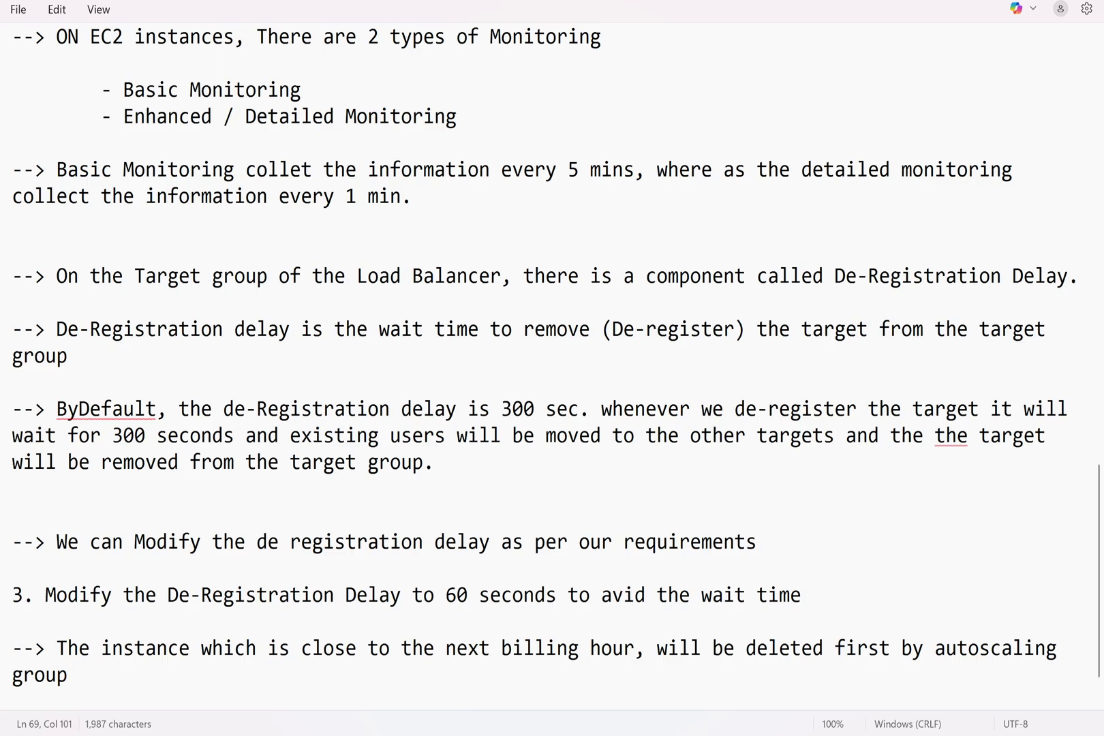
left_click(802, 595)
key("Return")
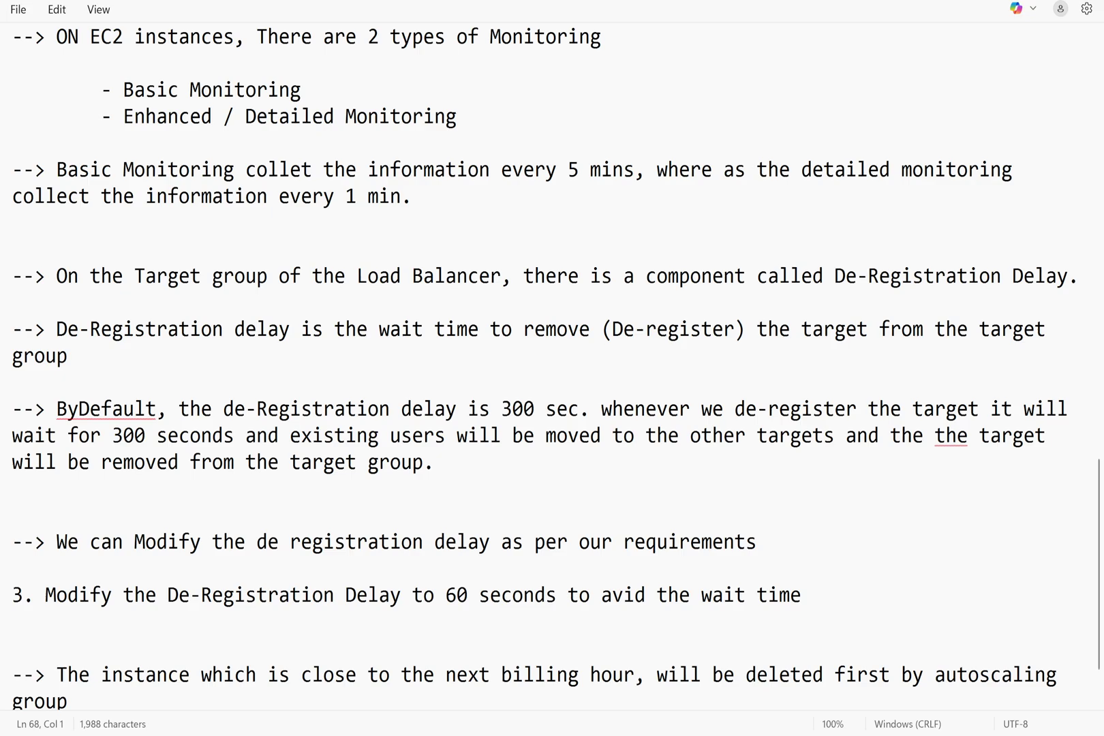
scroll(557, 368, "down", 1)
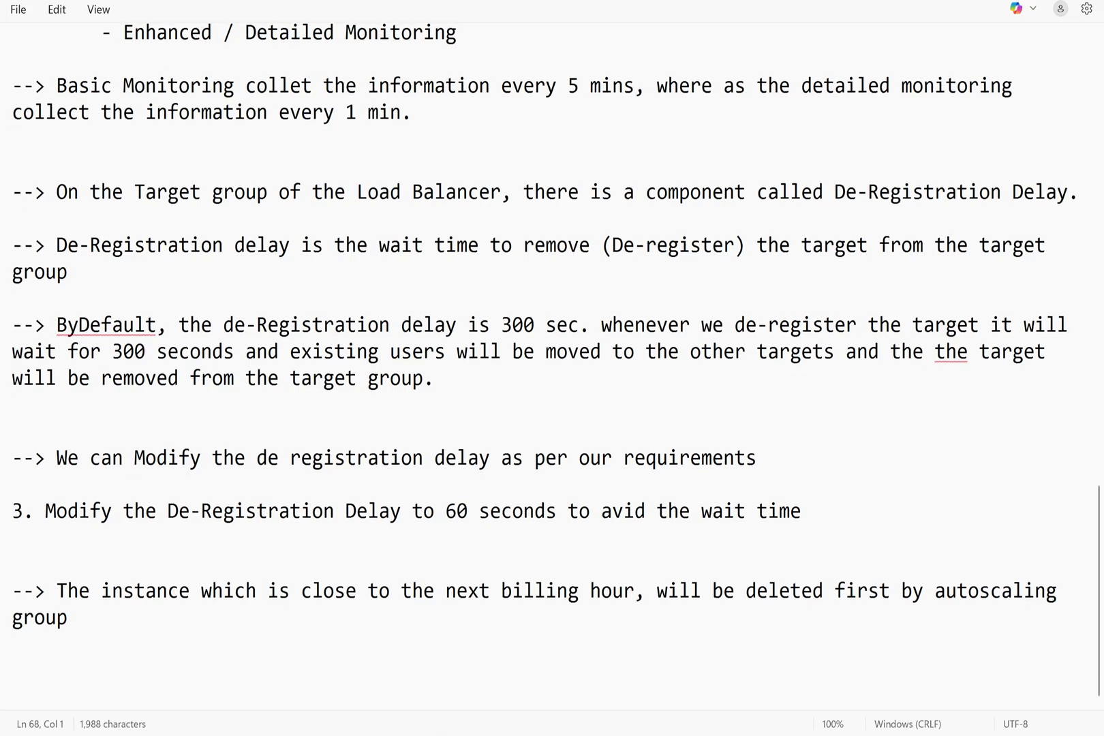
left_click(14, 671)
key("Return")
key("Return")
key("Return")
key("Return")
key("Return")
key("Return")
key("Return")
key("Return")
left_click(66, 494)
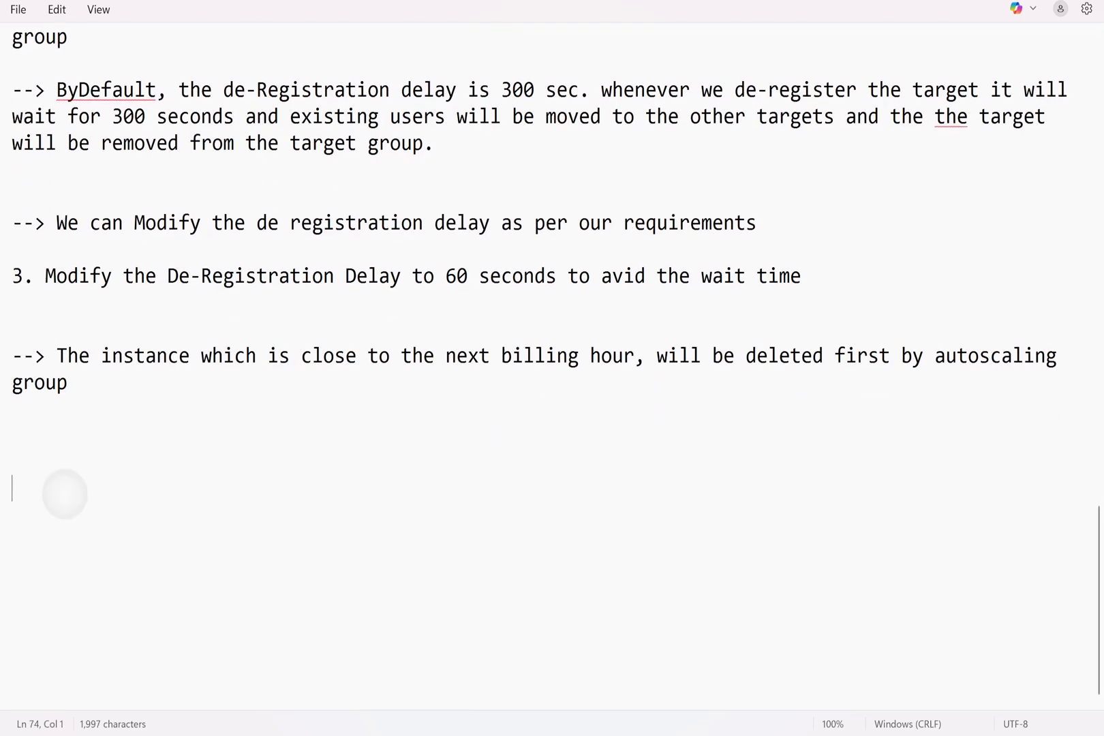
Paste the four scaling policy types, then the Schedule, Predictive and Manual Scaling notes below
type("--> Autoscaling Supports Multiple types of Scaling POlicies  \t- Target Tracking Scaling Policy \t- Scheduled Scaling \t- Predictive Scaling \t- Manual Scaling")
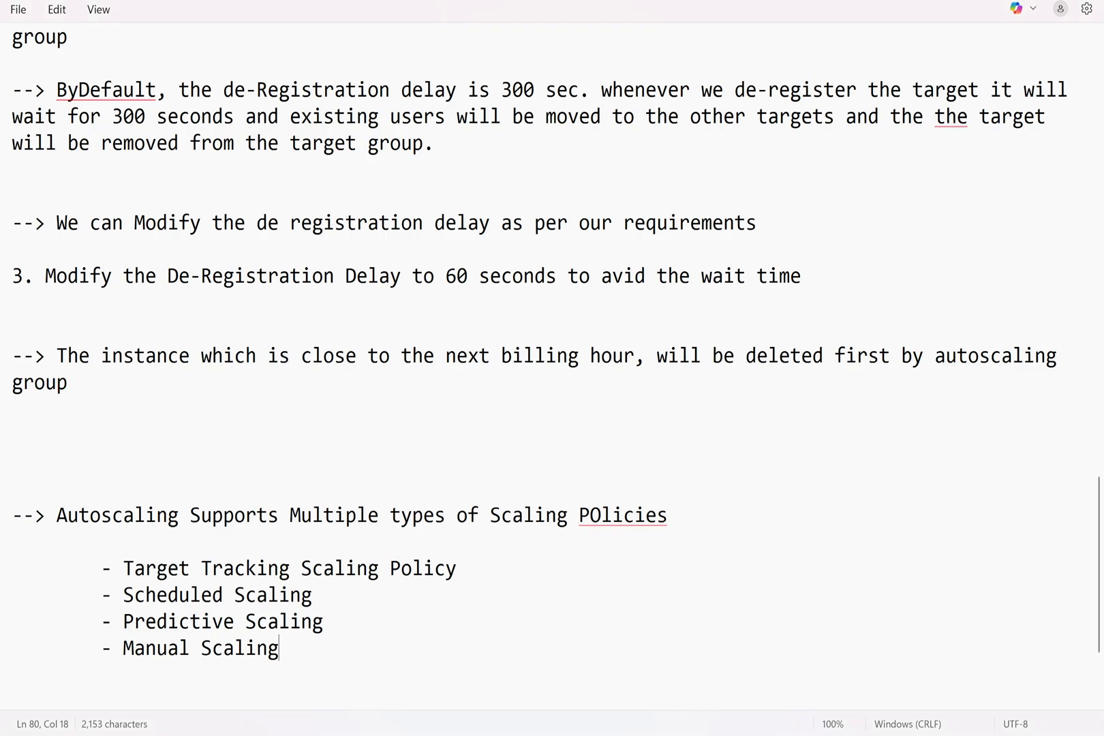
key("Return")
key("Return")
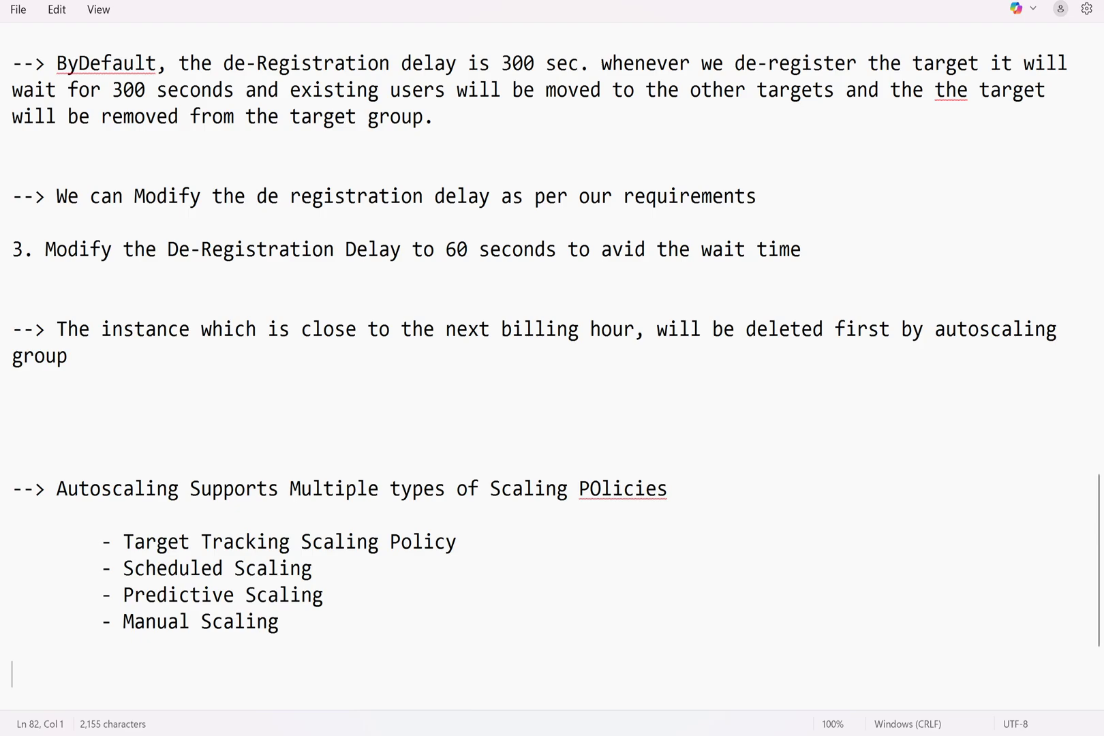
type("Schedule Scaling: -----------------  --> We can schedule the instance creation and deletion at a specific point of time  --> If we know that every day at 06:00 AM we need 4 instance until 5 PM, and from 5PM to next day morning 06:00 AM 2 Instances are enough. This requirement can be fulfilled using the scheduled scaling.   Predictive Scaling: -------------------  --> Based on the previous Usage/Requirements, auto scaling can predict how many instances are required in the future and capacity will be adjusted by creating or deleting the instances automatically.   Manual Scaling: ---------------  --> We can adjust the capacity manually by changing the Min, Desired and max capacity values")
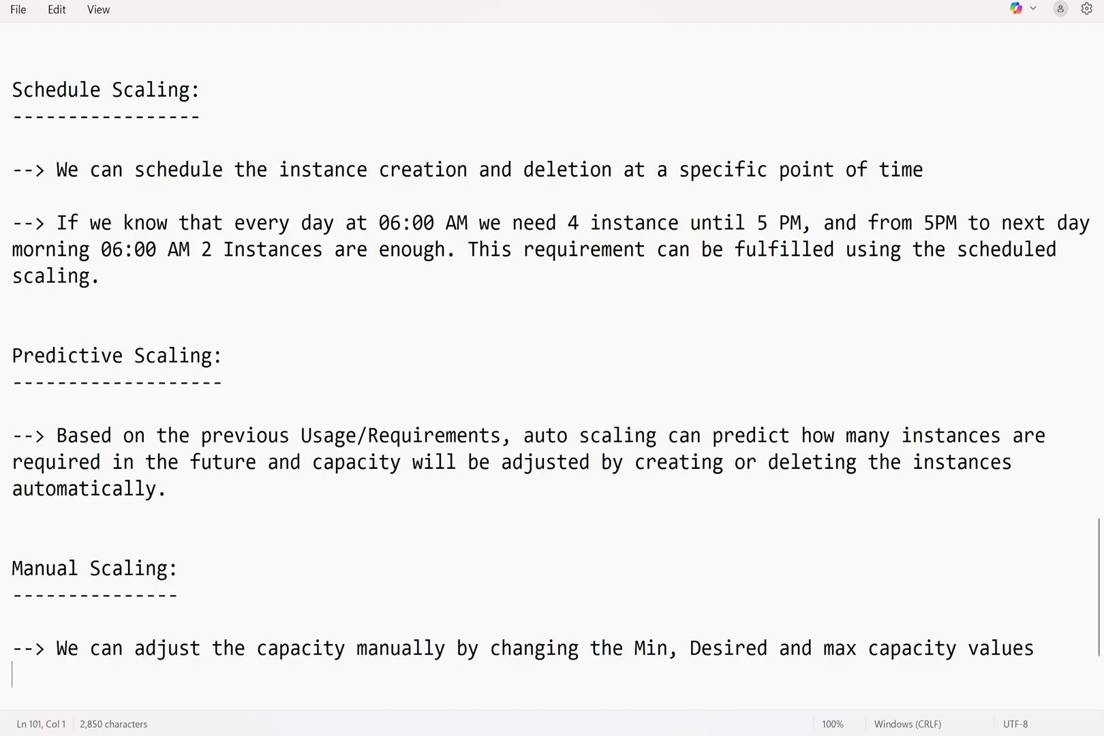
scroll(552, 368, "down", 2)
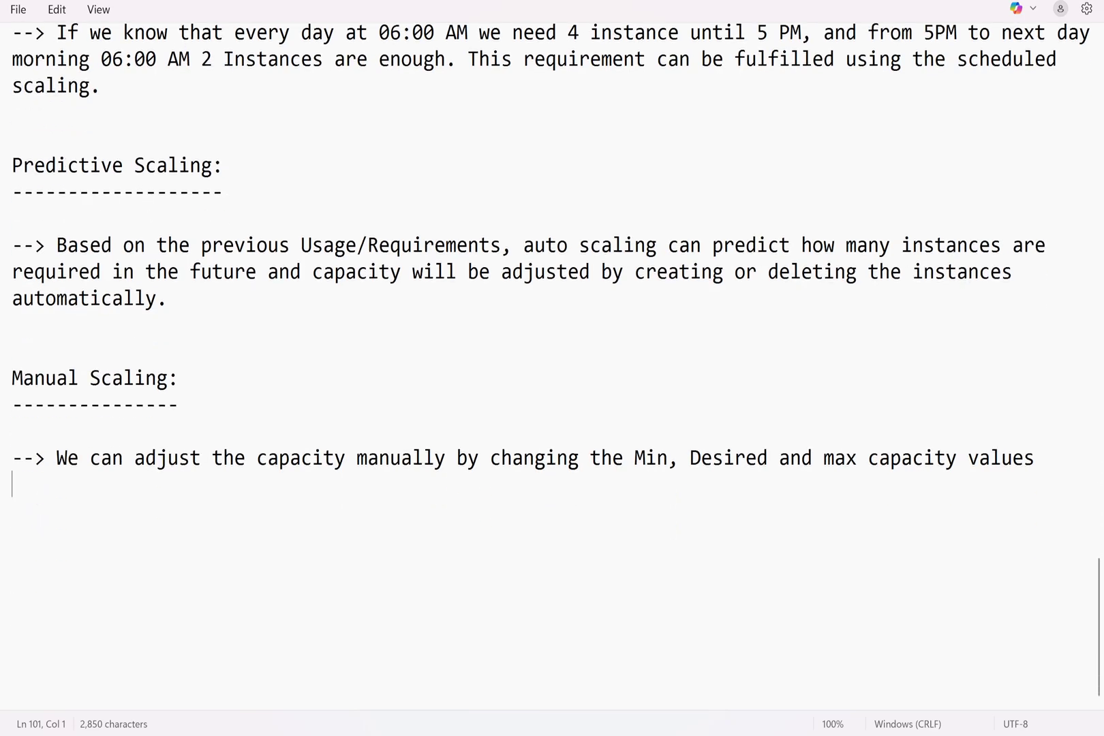
Add a 'CLEANUP Autoscaling:' heading underlined with a row of dashes
key("Return")
key("Return")
key("Return")
type("C")
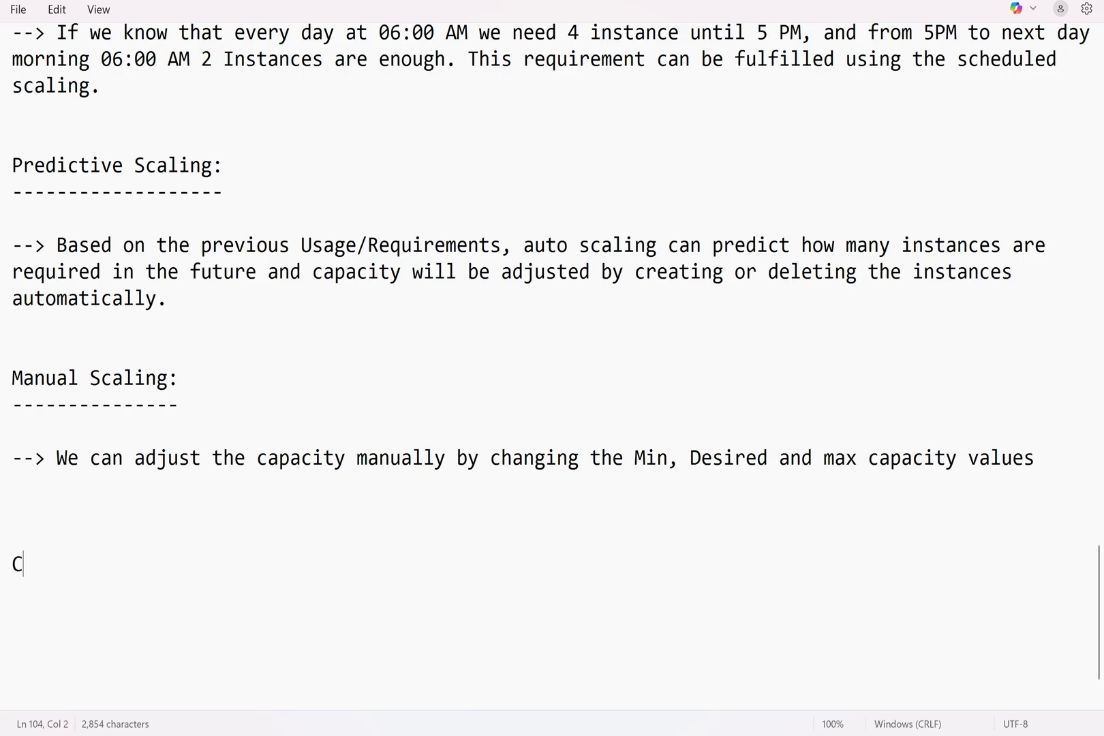
type("LEANUP")
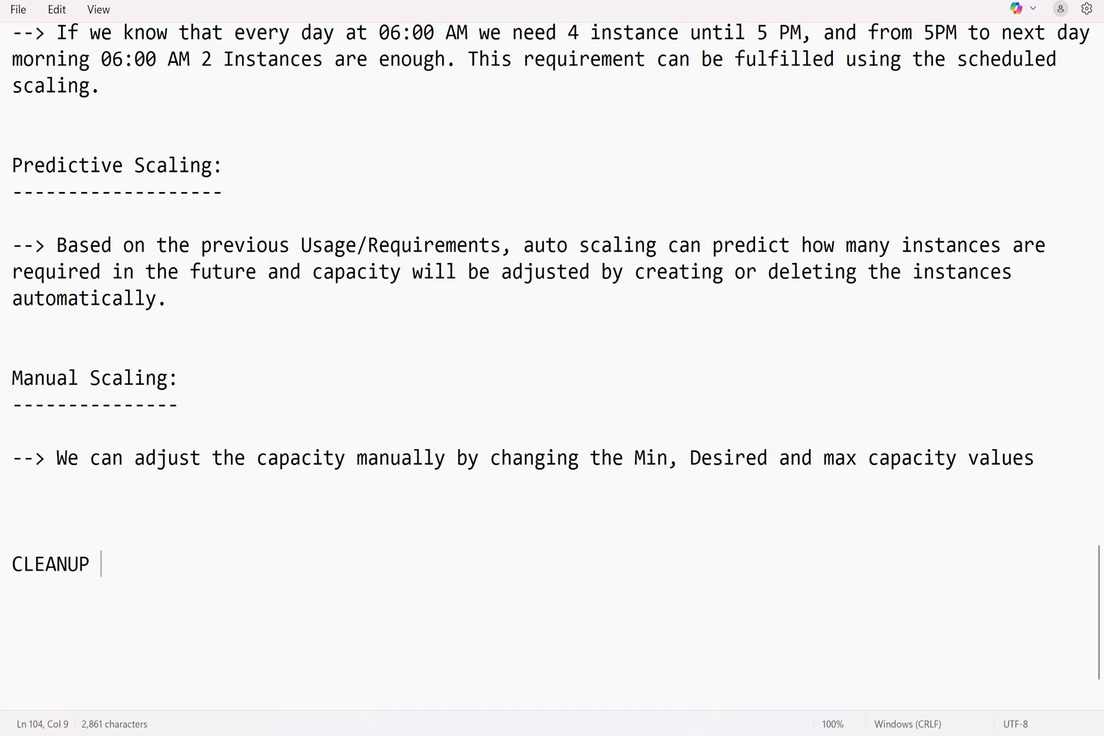
type("Autosc")
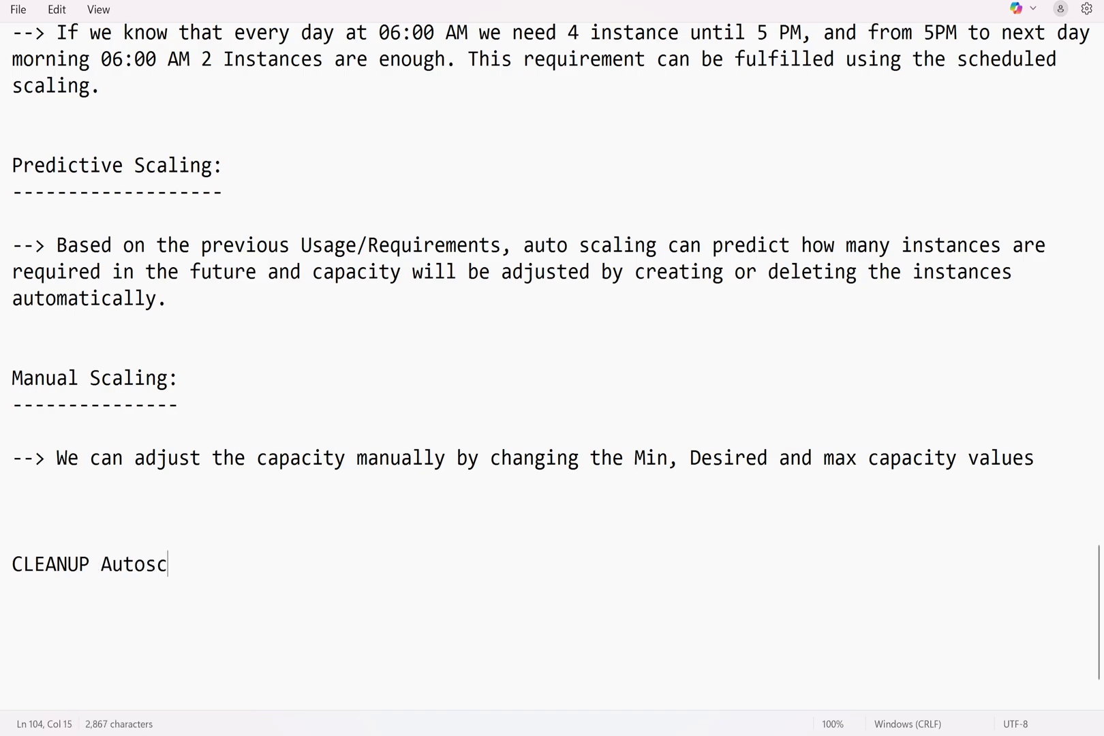
type("aling\"")
key("BackSpace")
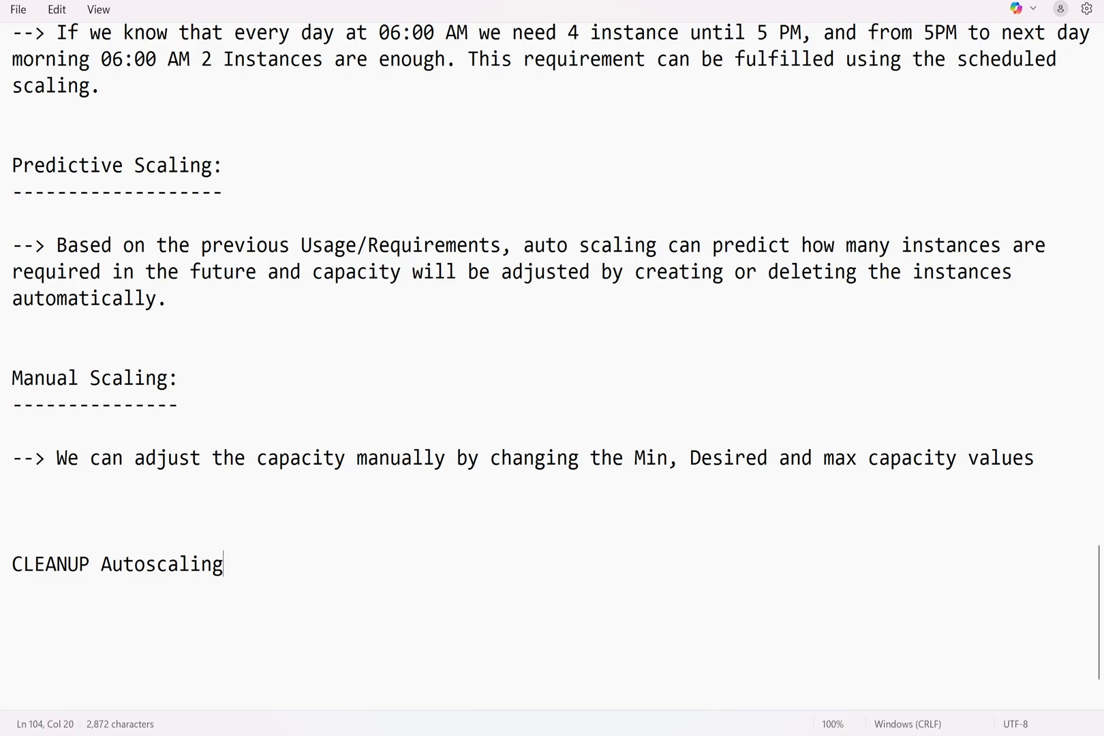
type(":")
key("Return")
type("--------------------")
key("Return")
scroll(528, 285, "down", 2)
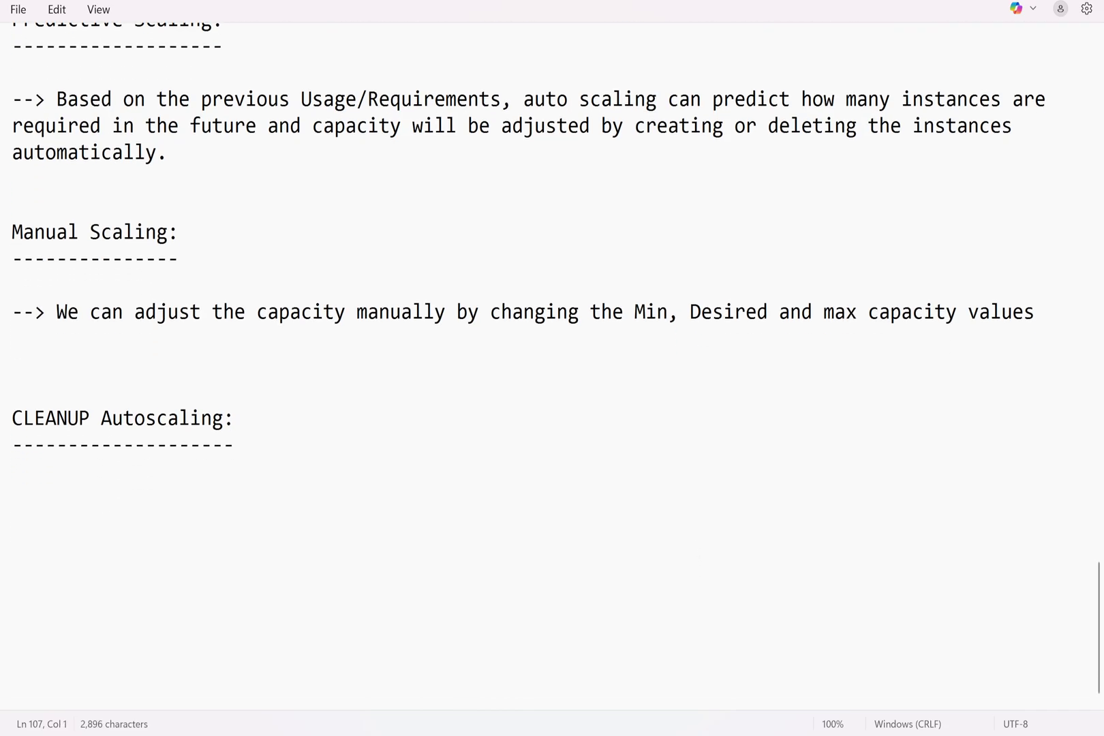
Type checklist items '1. Delete the Autoscaling Group' and '2. Delete the Launch Template'
type("1. Delete the Traget Gro")
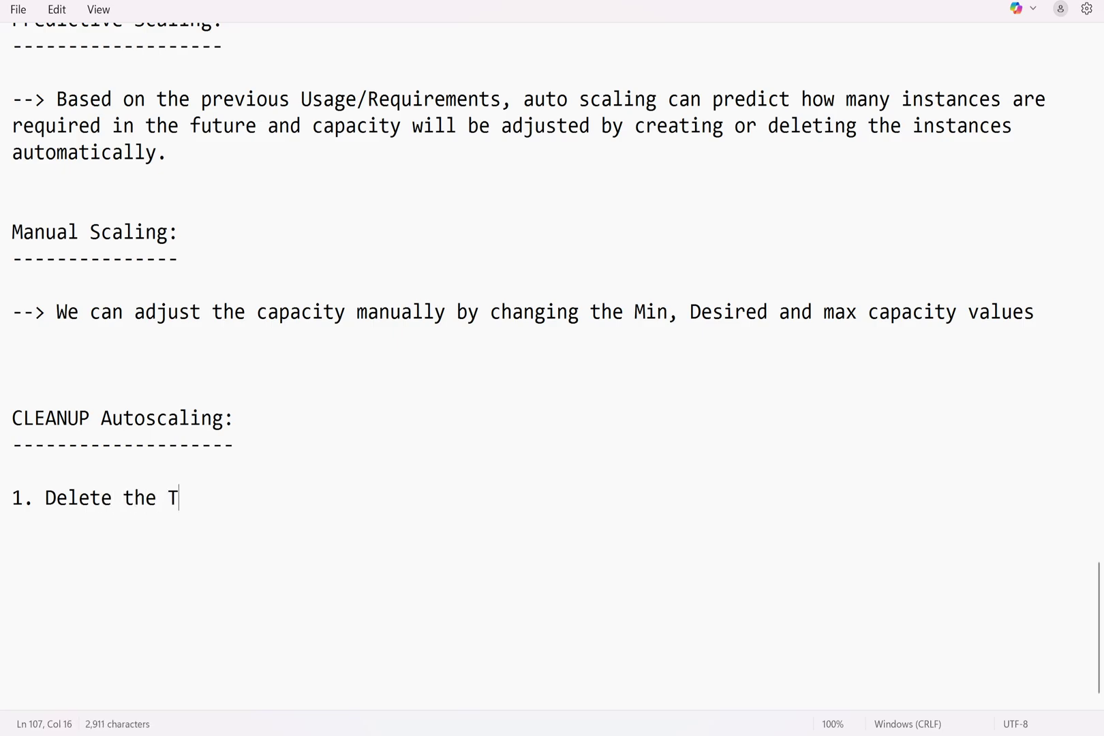
key("BackSpace")
key("BackSpace")
key("BackSpace")
key("BackSpace")
key("BackSpace")
key("BackSpace")
key("BackSpace")
key("BackSpace")
key("BackSpace")
key("BackSpace")
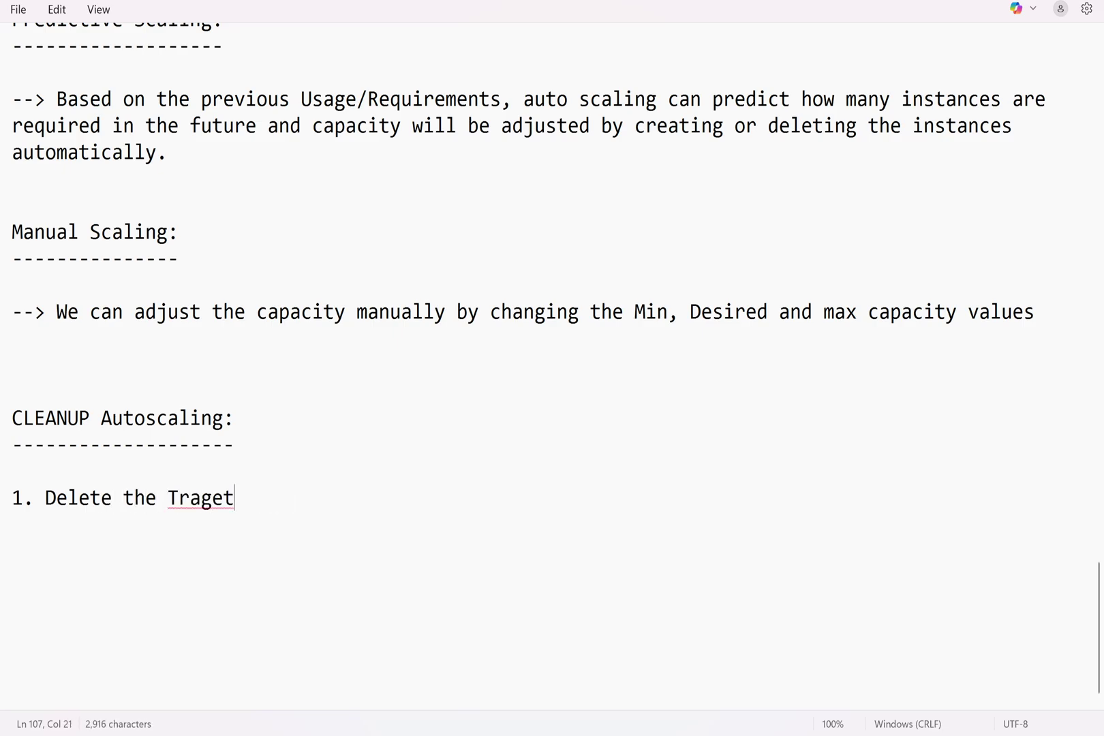
type("Auto")
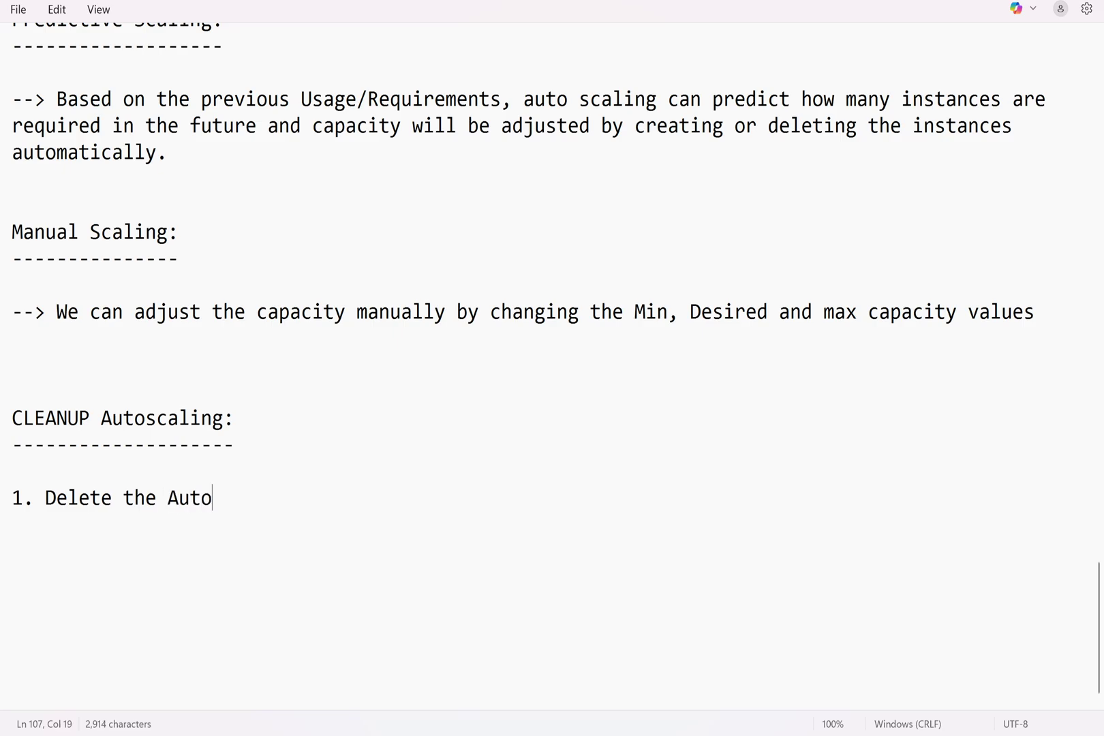
type("scaling Group")
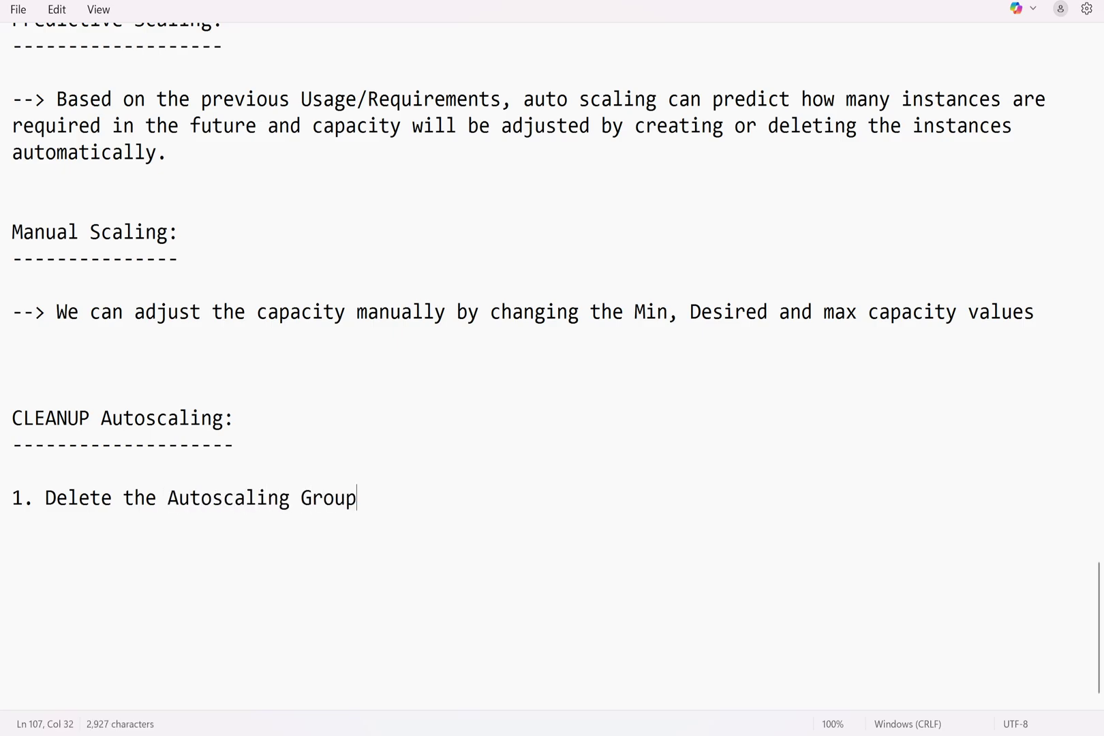
key("Return")
type("2. D")
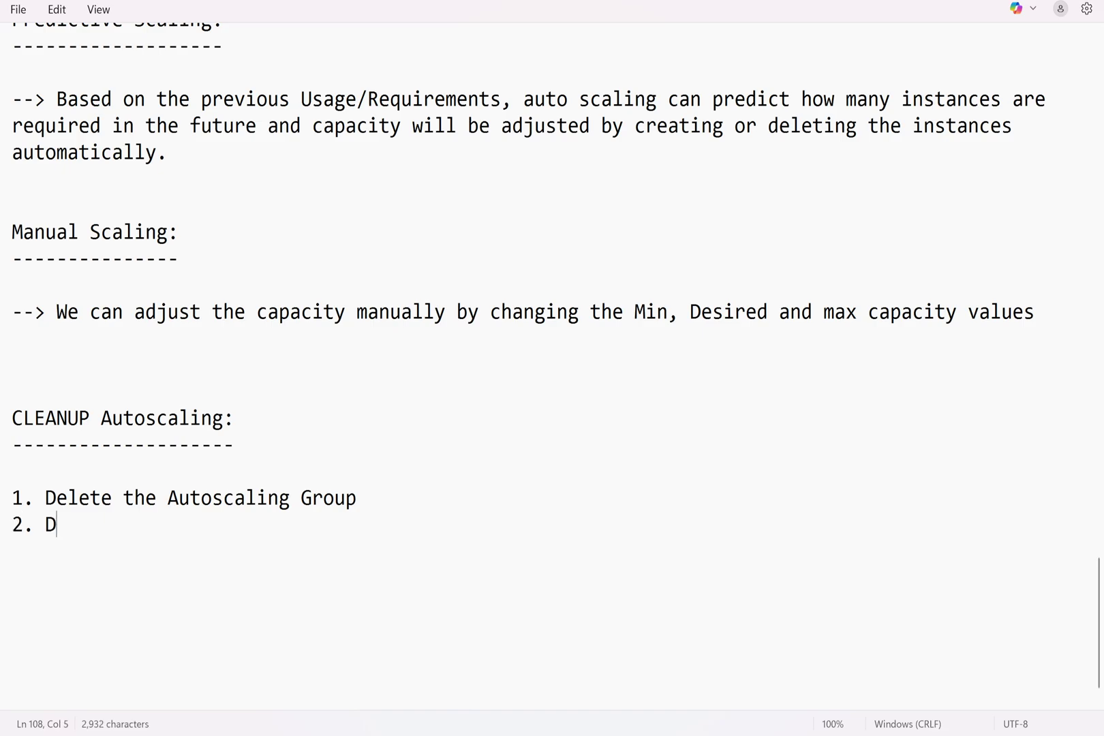
type("elete the Launch Templaet")
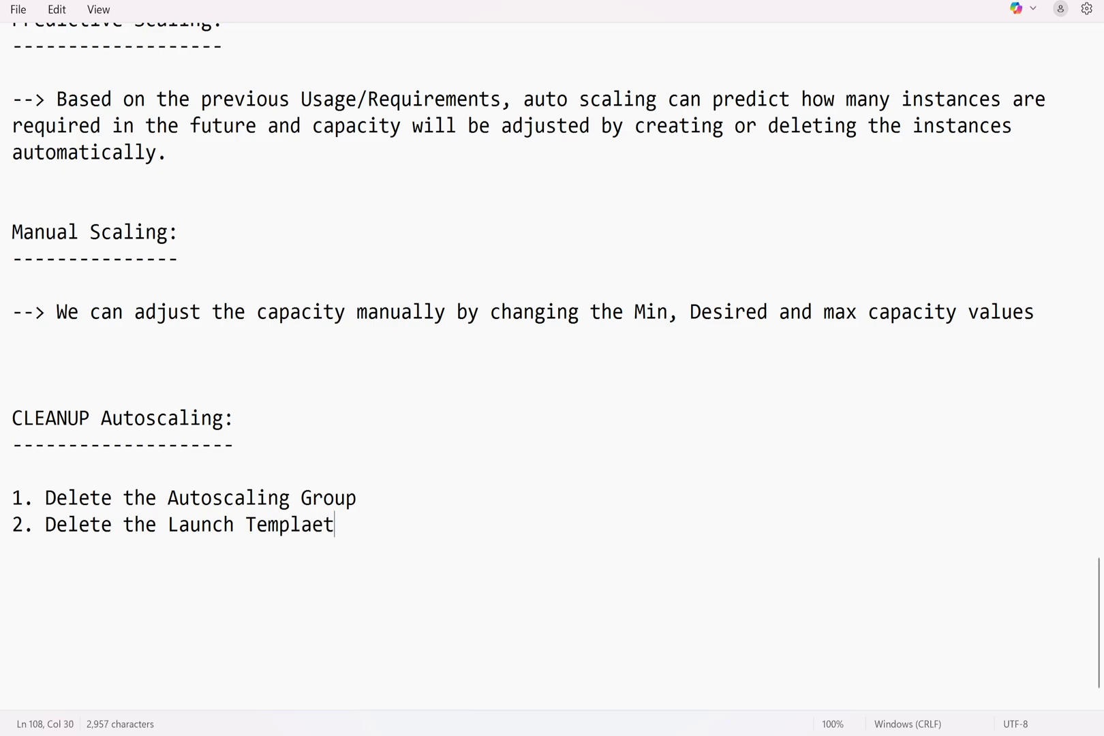
key("BackSpace")
key("BackSpace")
type("te")
Add items '3. Delete the Load Balancer' and '4. Delete the target Group', then return to the AWS console
key("Return")
type("3. ")
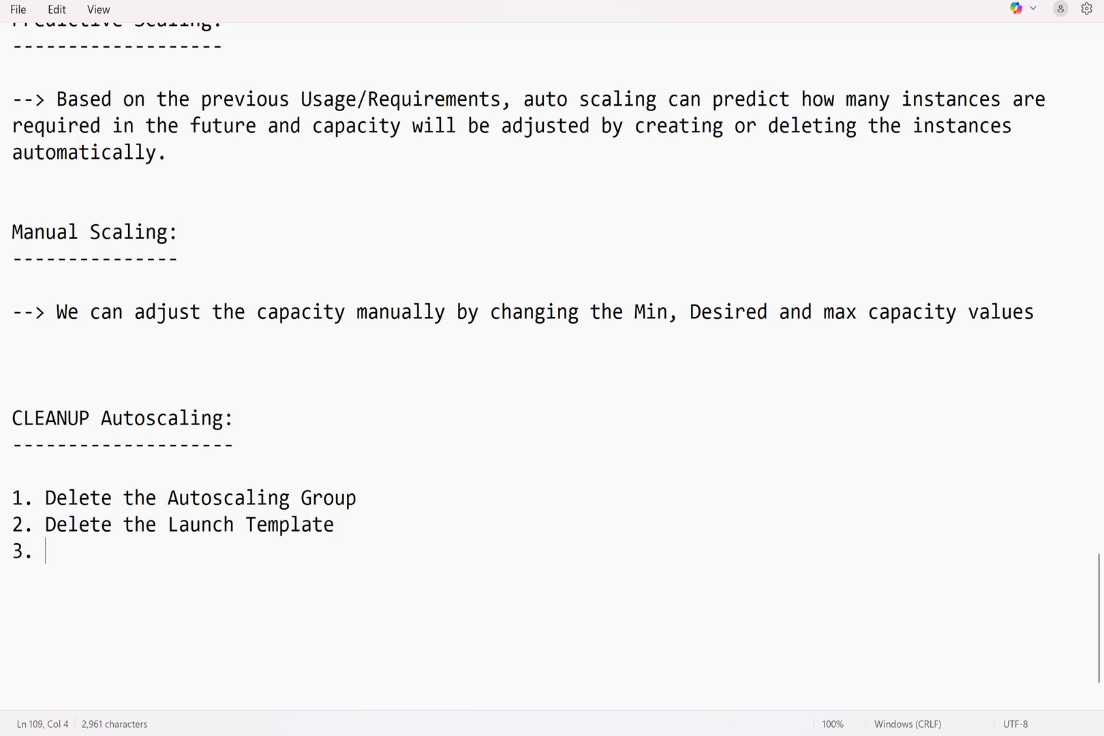
type("Delete he Lo")
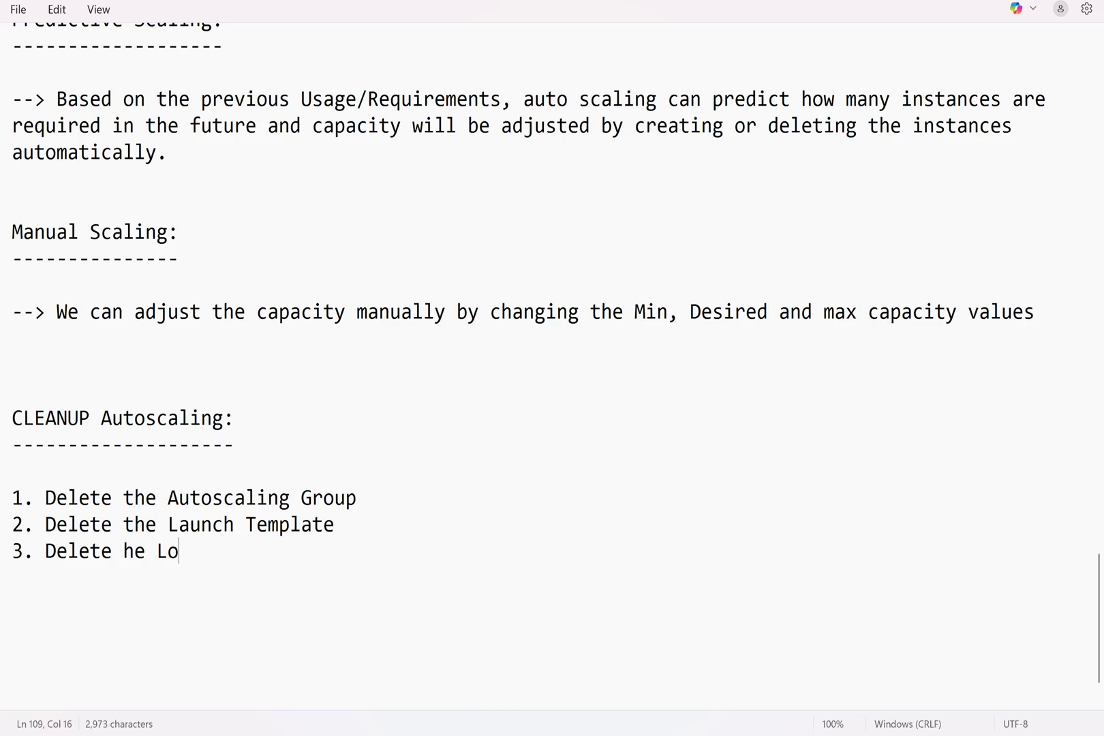
key("BackSpace")
key("BackSpace")
key("BackSpace")
key("BackSpace")
key("BackSpace")
type("the Load ")
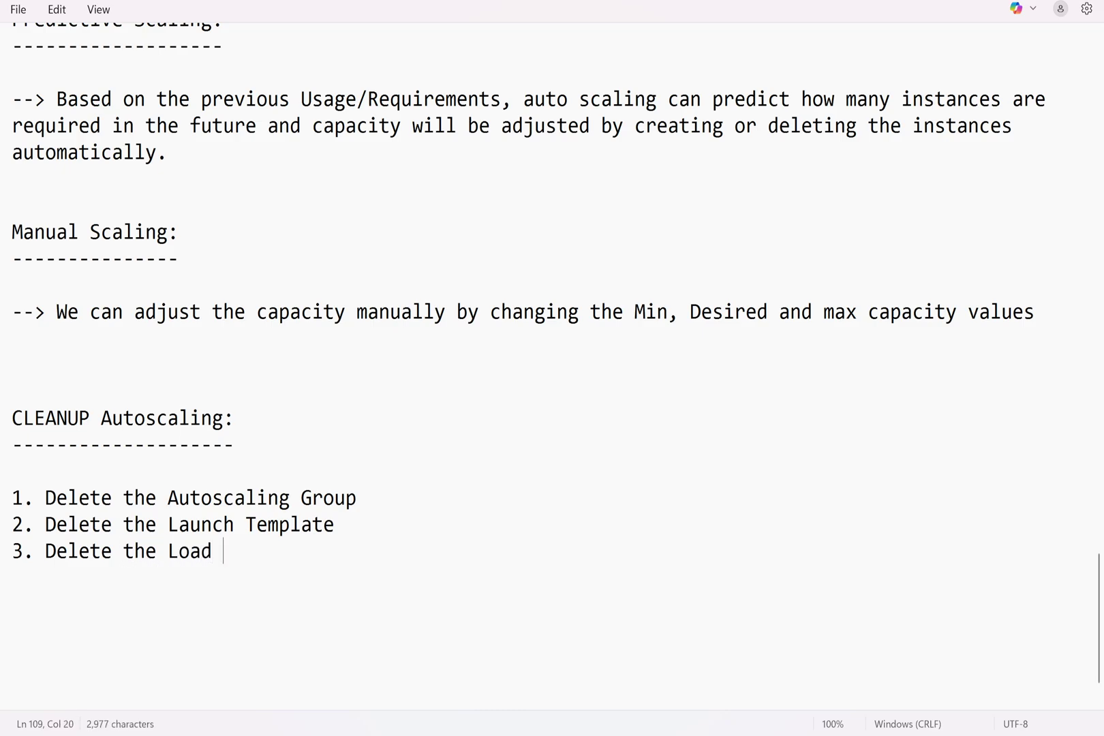
type("Balancer")
key("Return")
type("3")
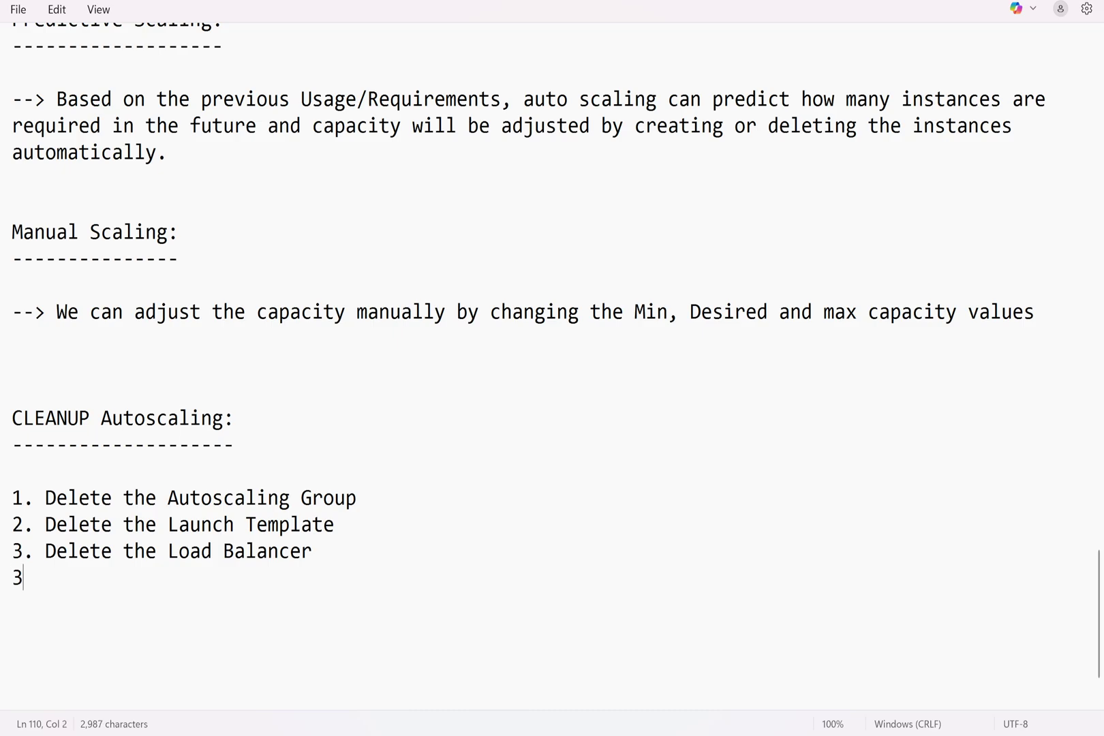
key("BackSpace")
type("4. Delete the ")
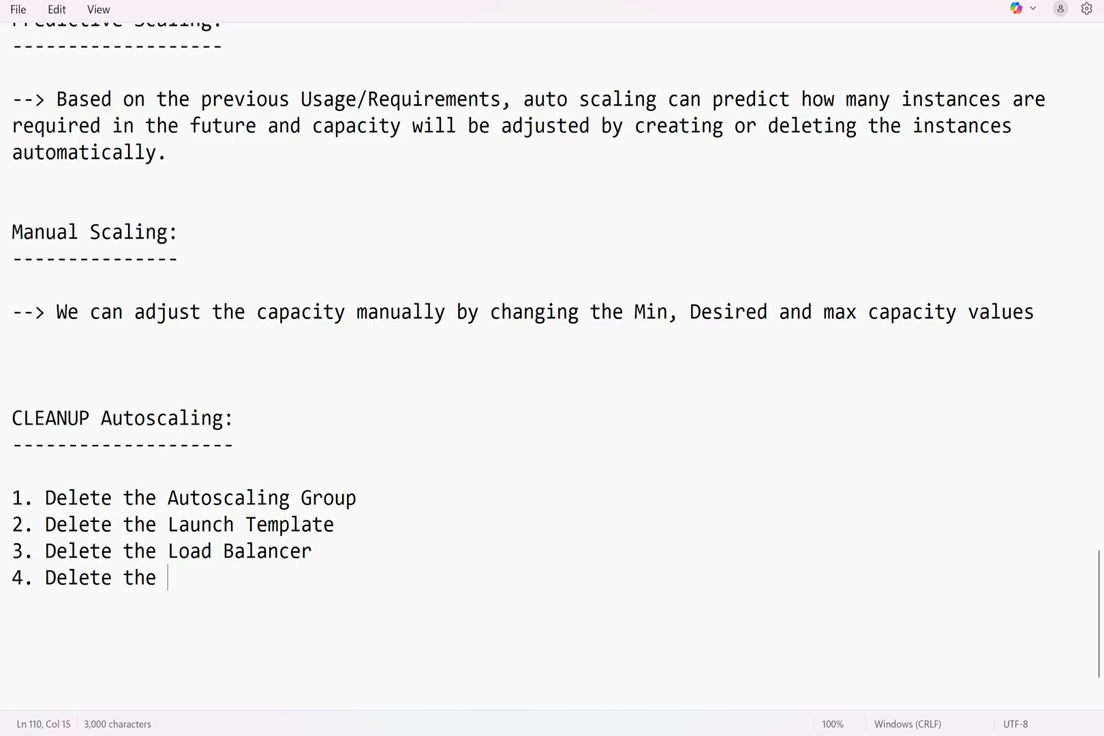
type("target Group")
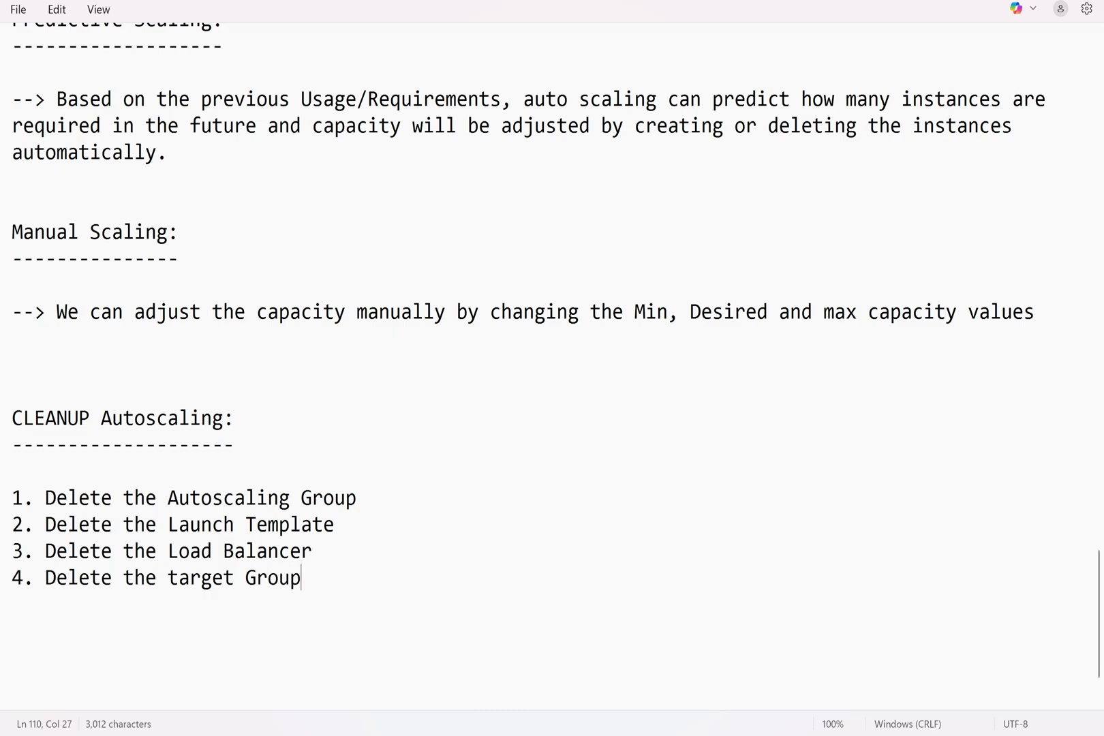
key("Return")
key("Return")
key("Return")
key("alt+Tab")
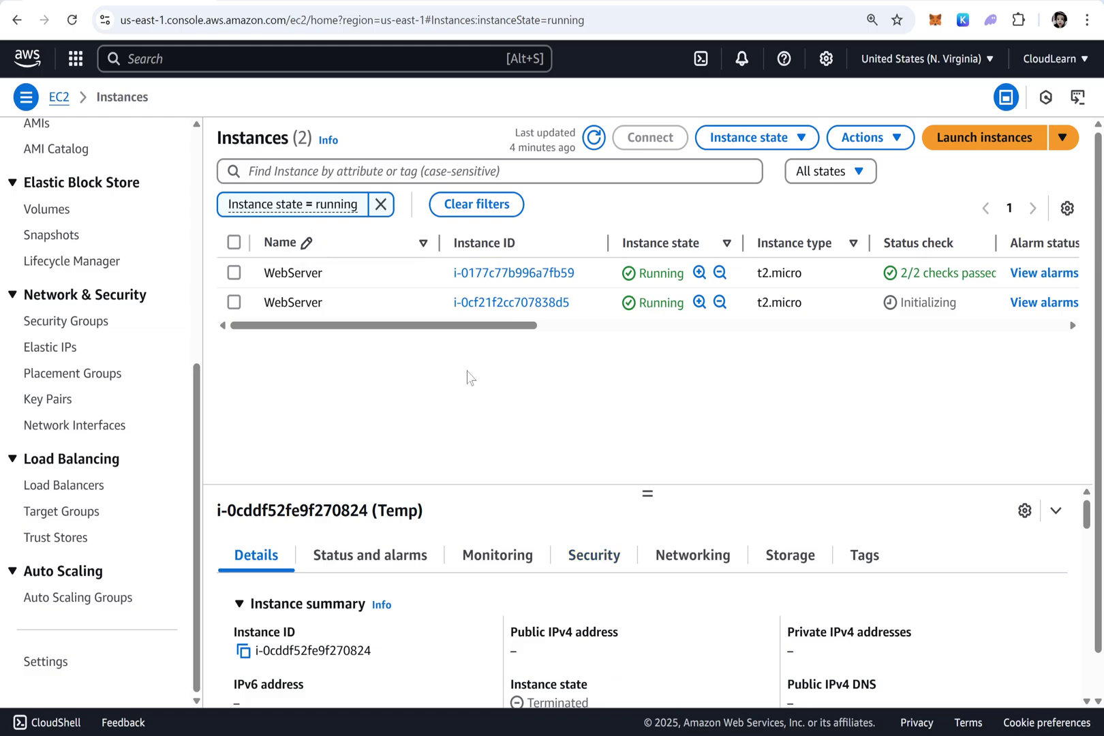
Clear the instance state filter, then select MyASG on the refreshed Auto Scaling groups page and open its Actions
left_click(381, 204)
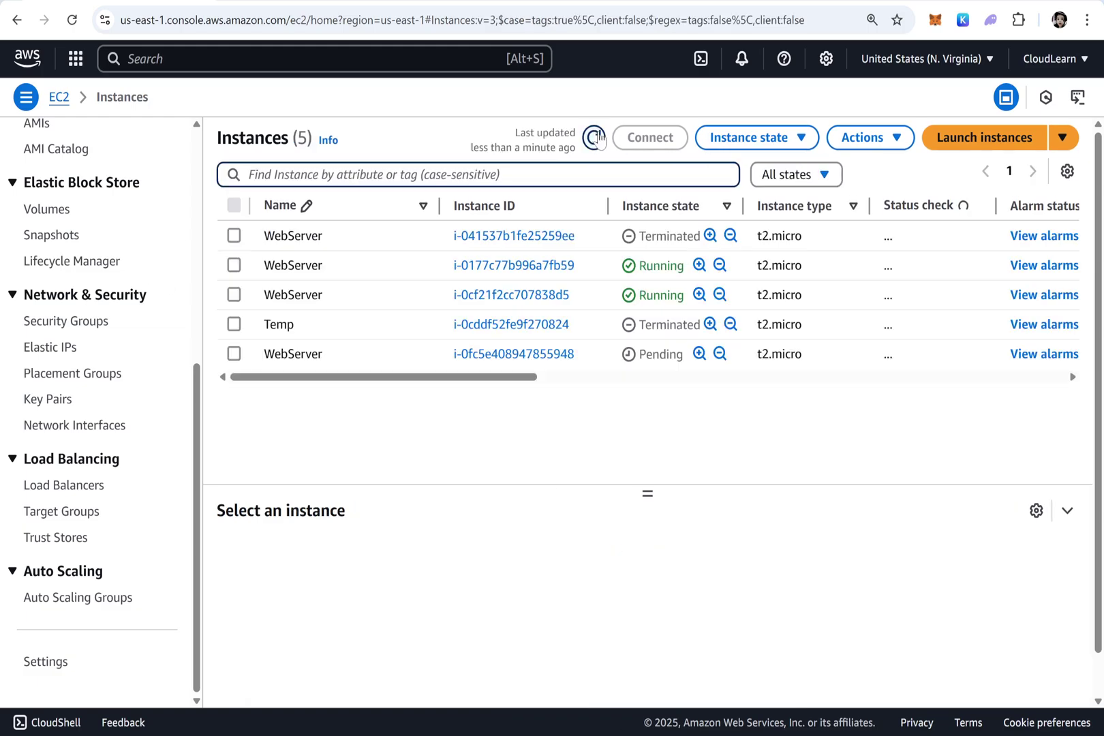
left_click(594, 138)
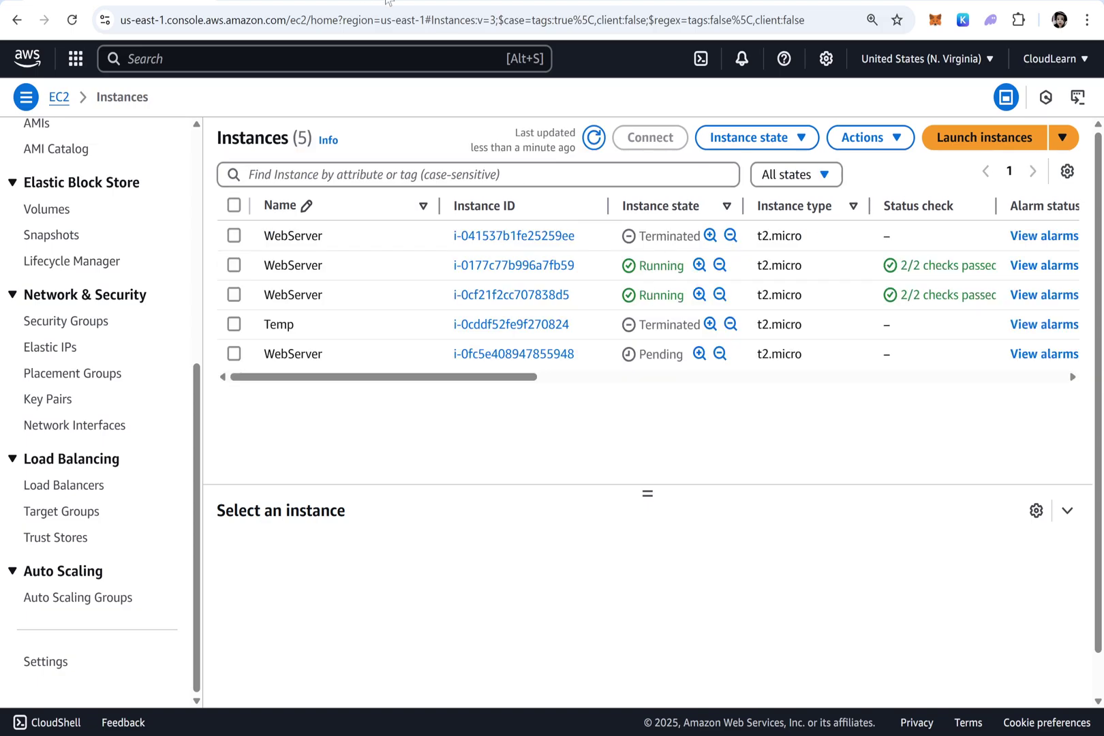
left_click(86, 598)
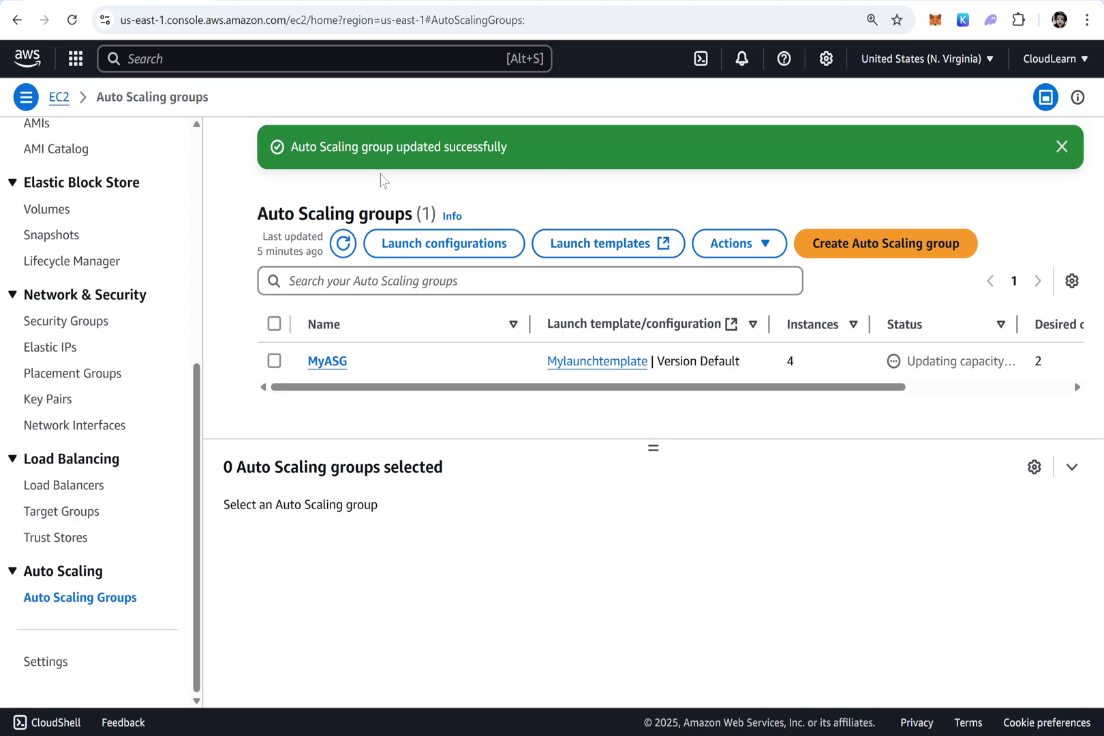
left_click(343, 244)
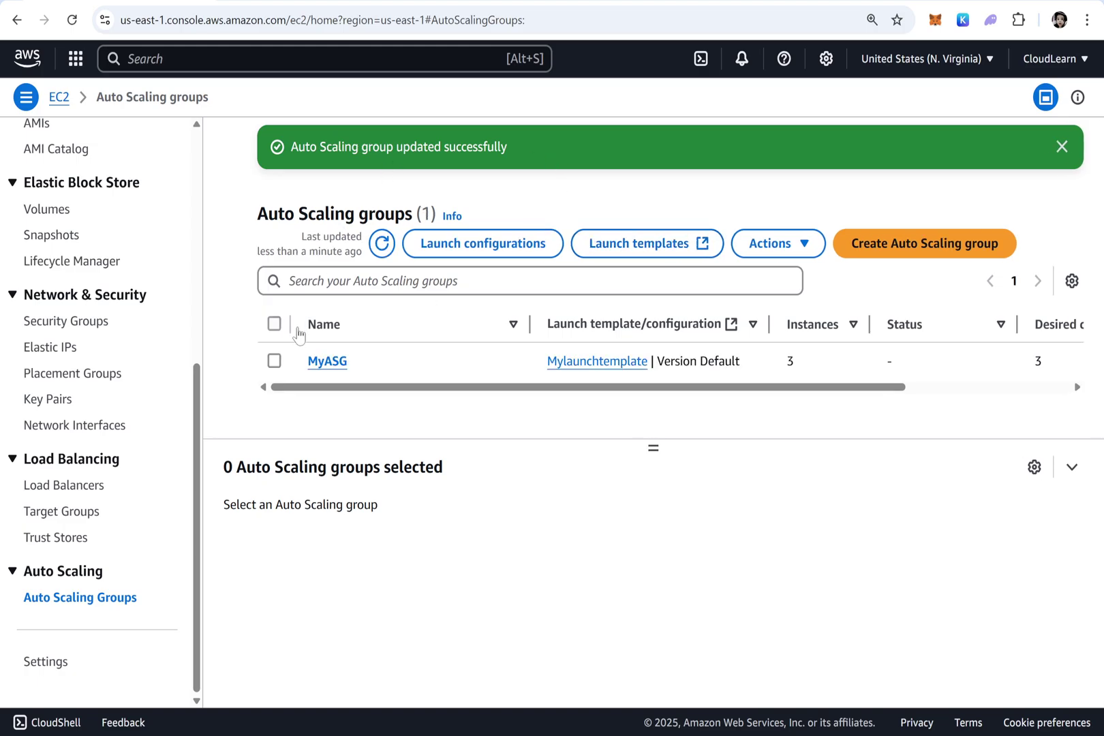
left_click(274, 361)
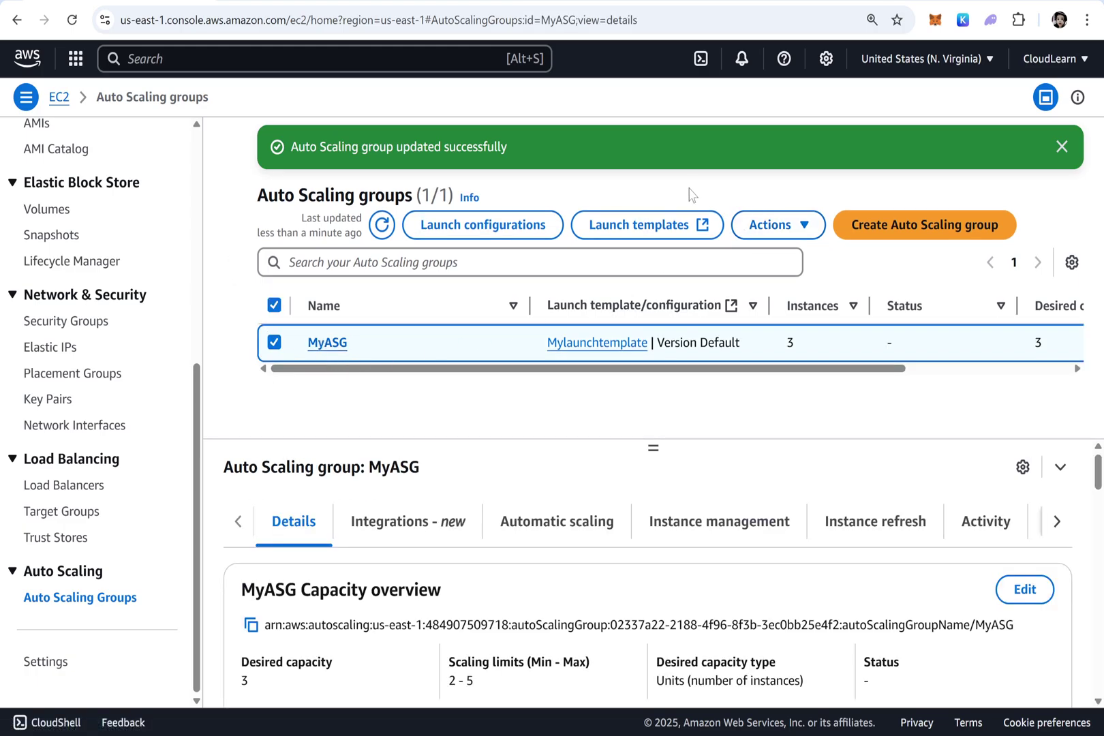
left_click(781, 227)
Delete the MyASG Auto Scaling group, confirming with 'delete'
left_click(768, 285)
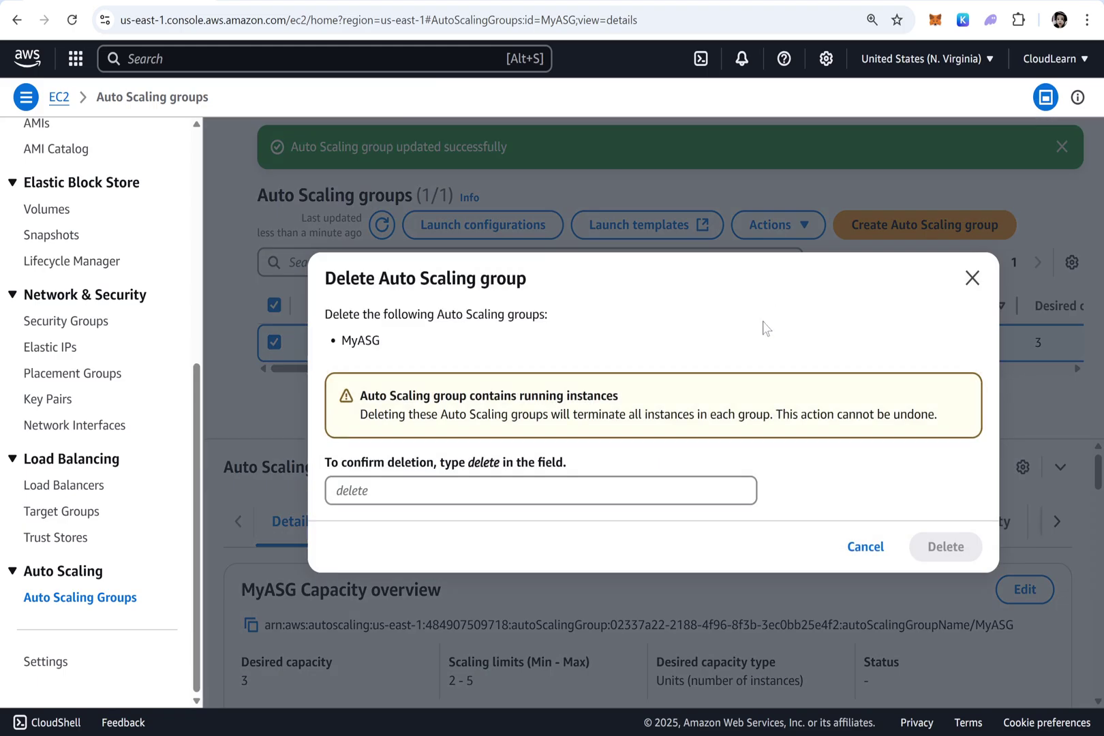
left_click(433, 492)
type("de")
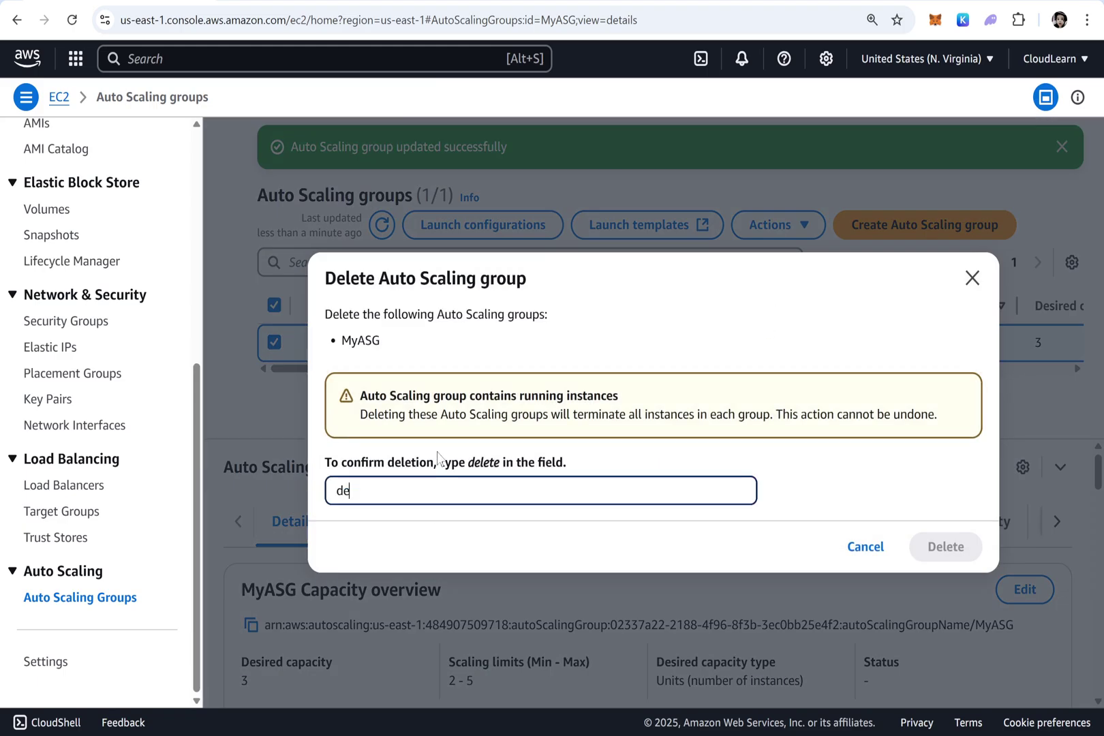
type("lete")
left_click(958, 549)
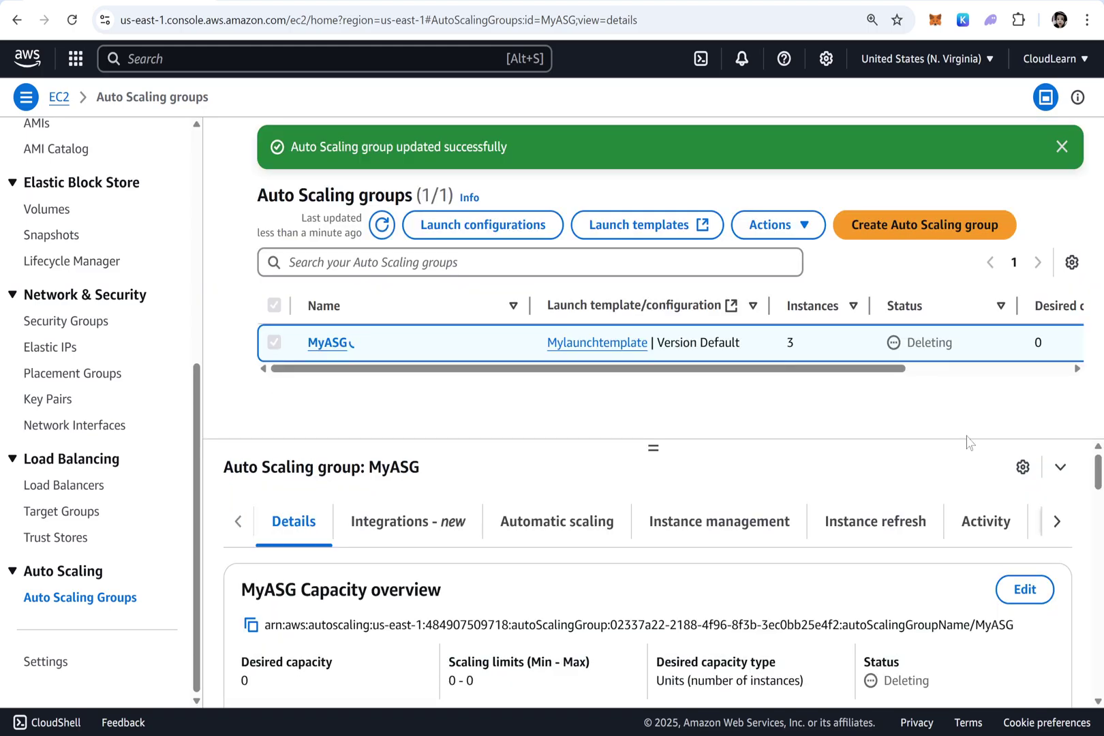
Check MyASG's desired capacity of 0, refresh the list until it shows Deleting, and open its details page
left_click_drag(753, 368, 889, 369)
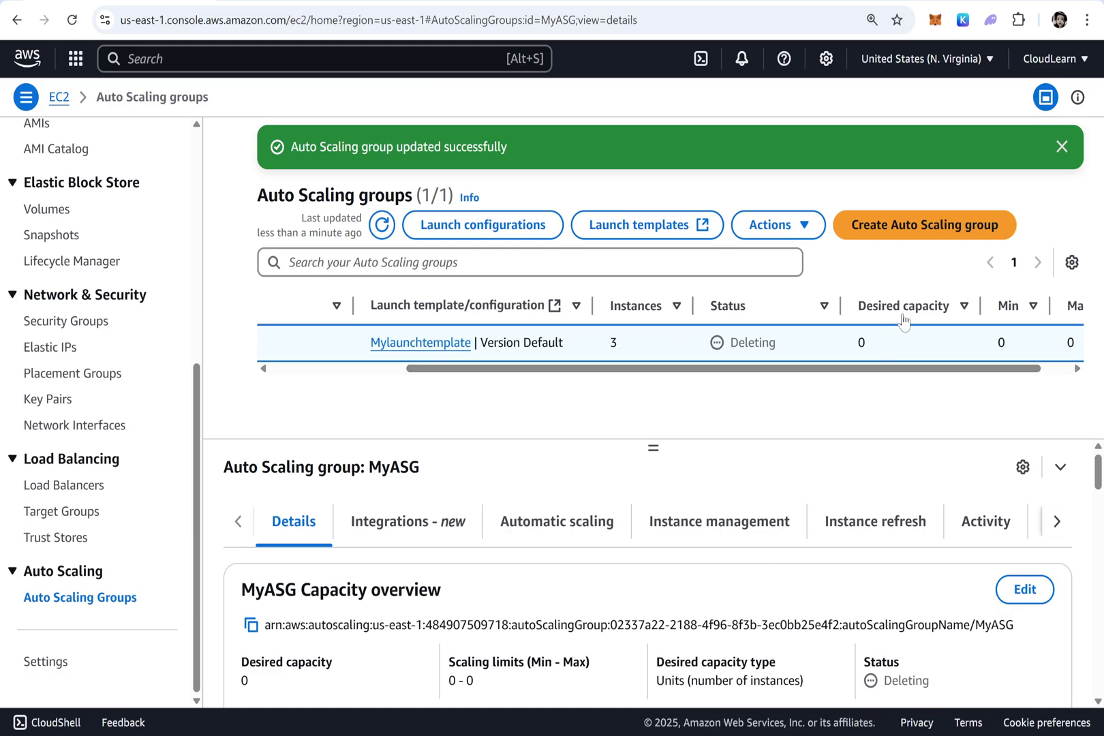
double_click(862, 342)
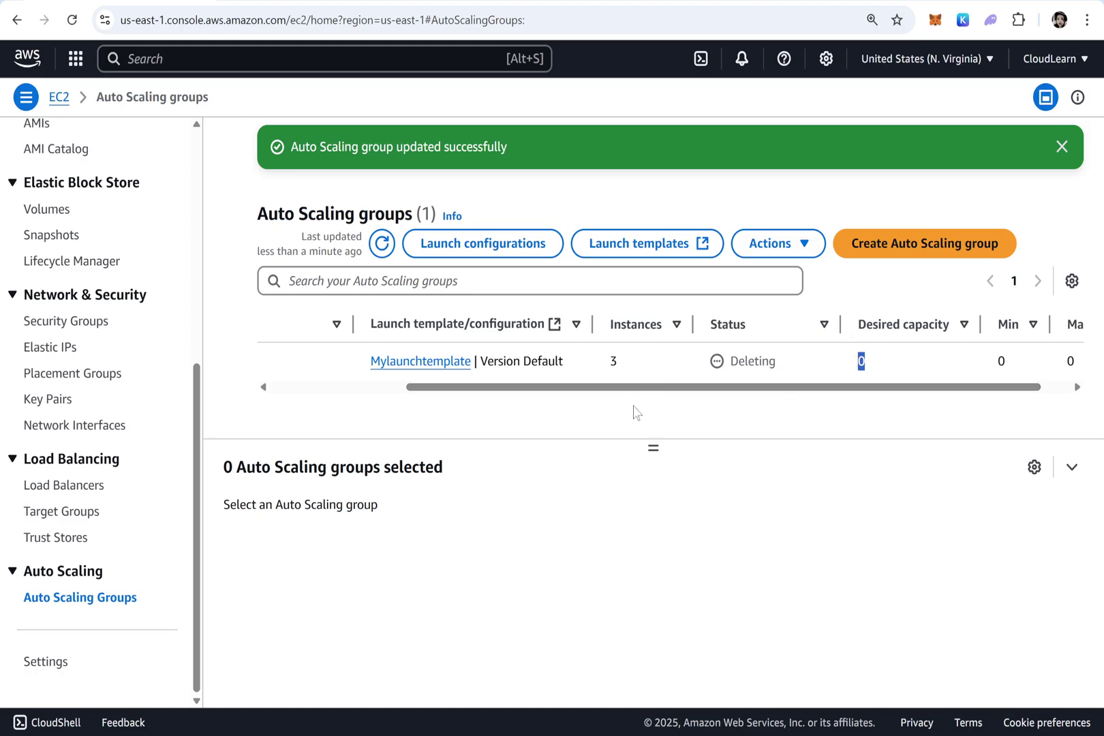
left_click(383, 242)
left_click(381, 244)
left_click_drag(493, 388, 207, 383)
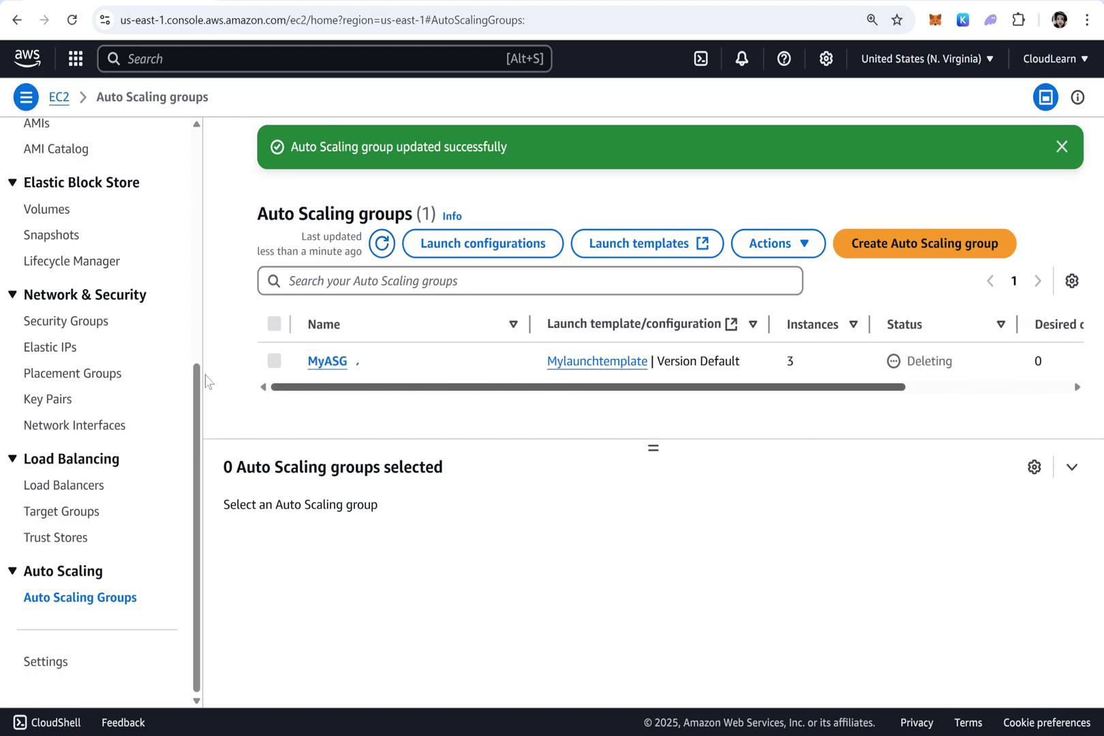
left_click(328, 365)
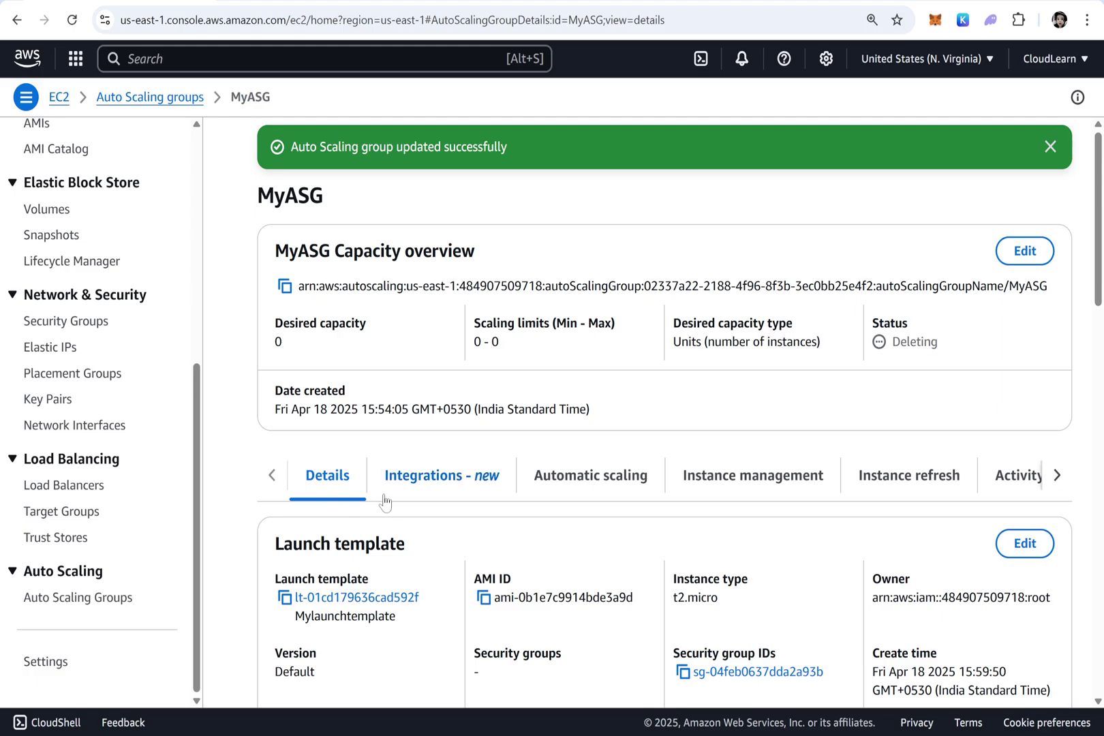
Review MyASG's activity history, highlighting the two instances' connection draining statuses, and reload it
left_click(1014, 477)
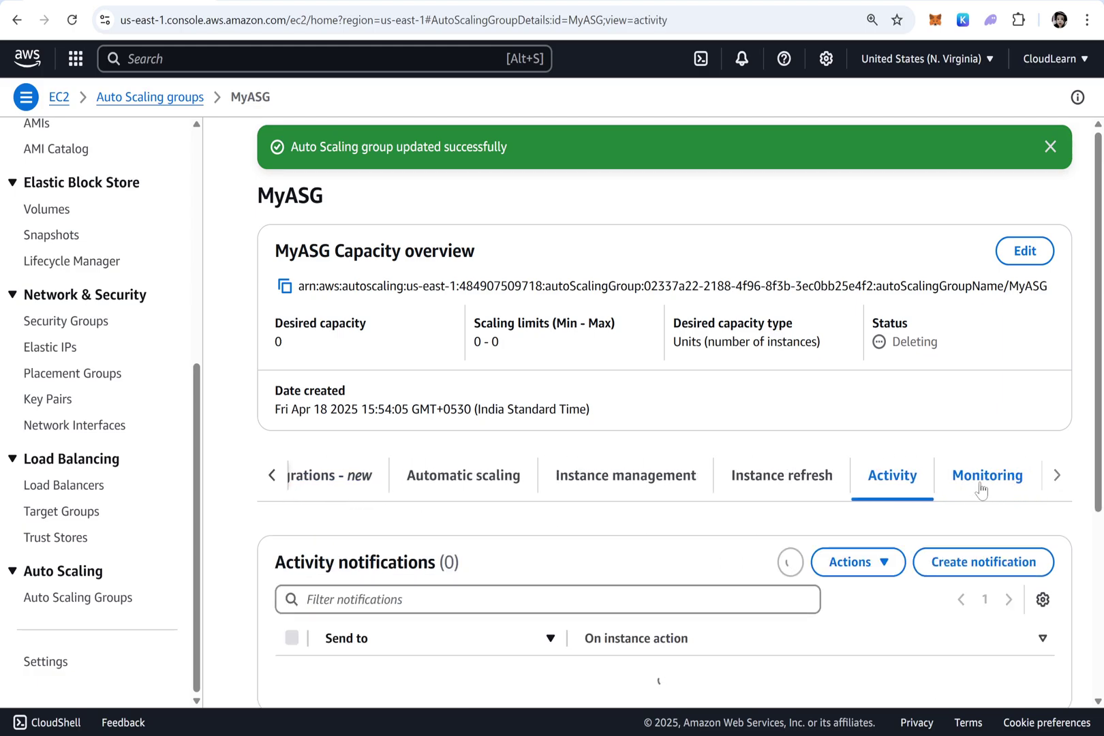
scroll(880, 505, "down", 4)
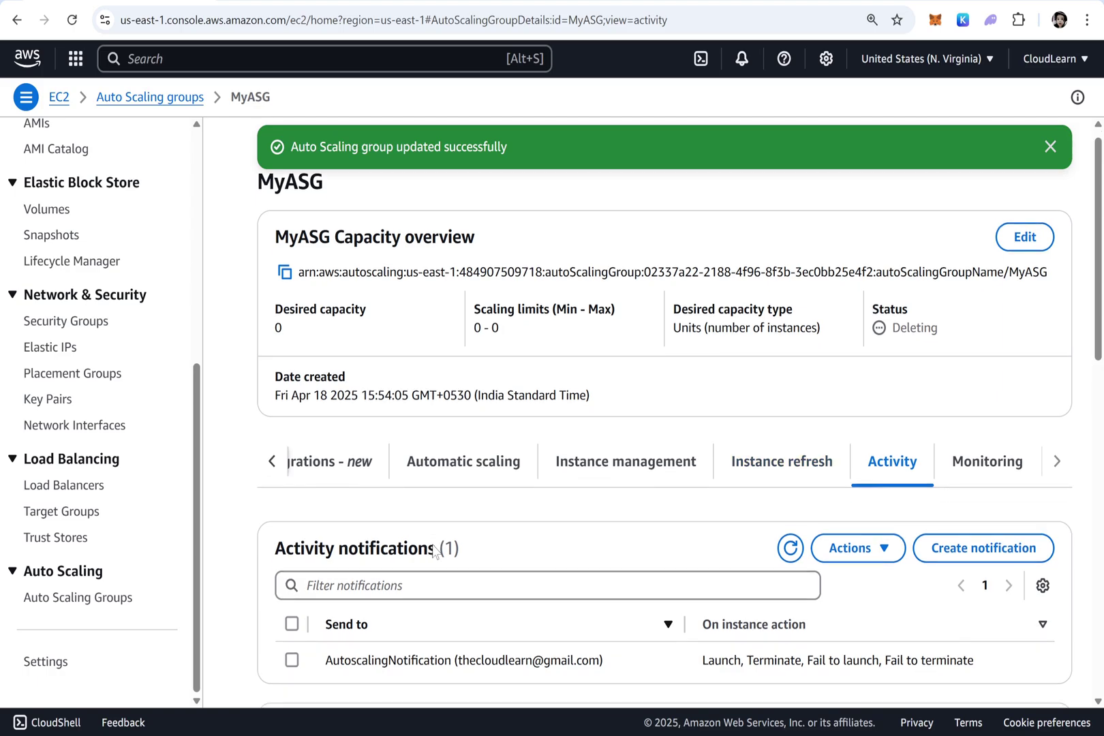
scroll(679, 487, "down", 4)
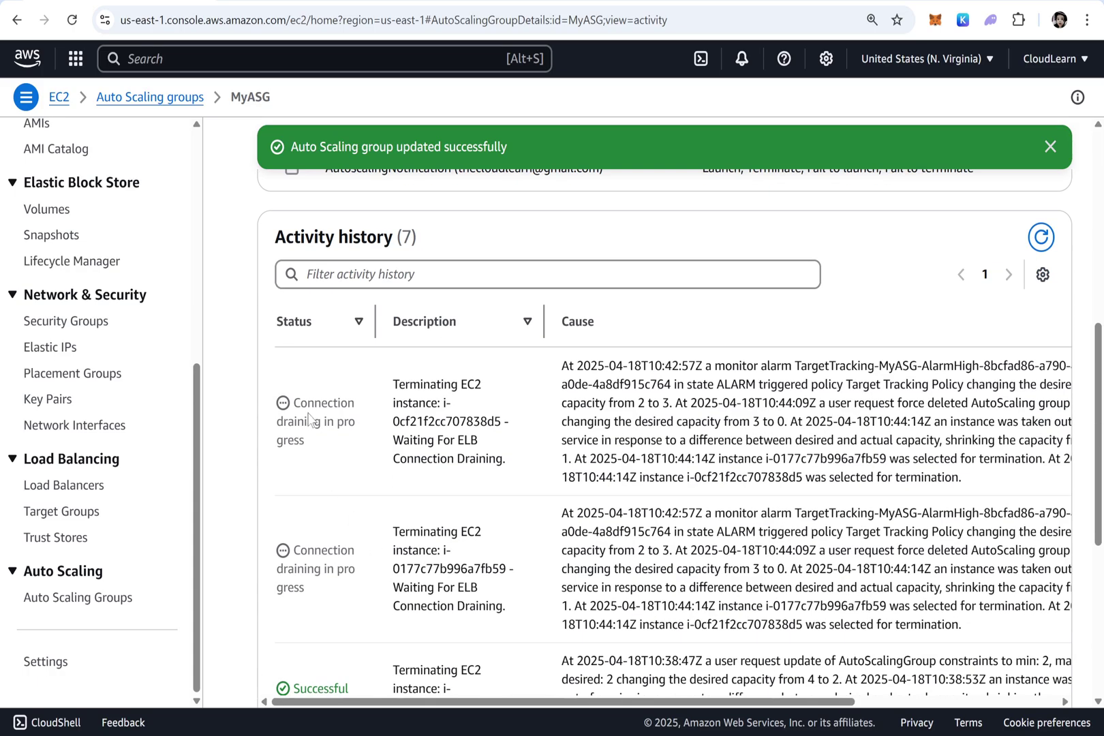
left_click_drag(314, 450, 292, 406)
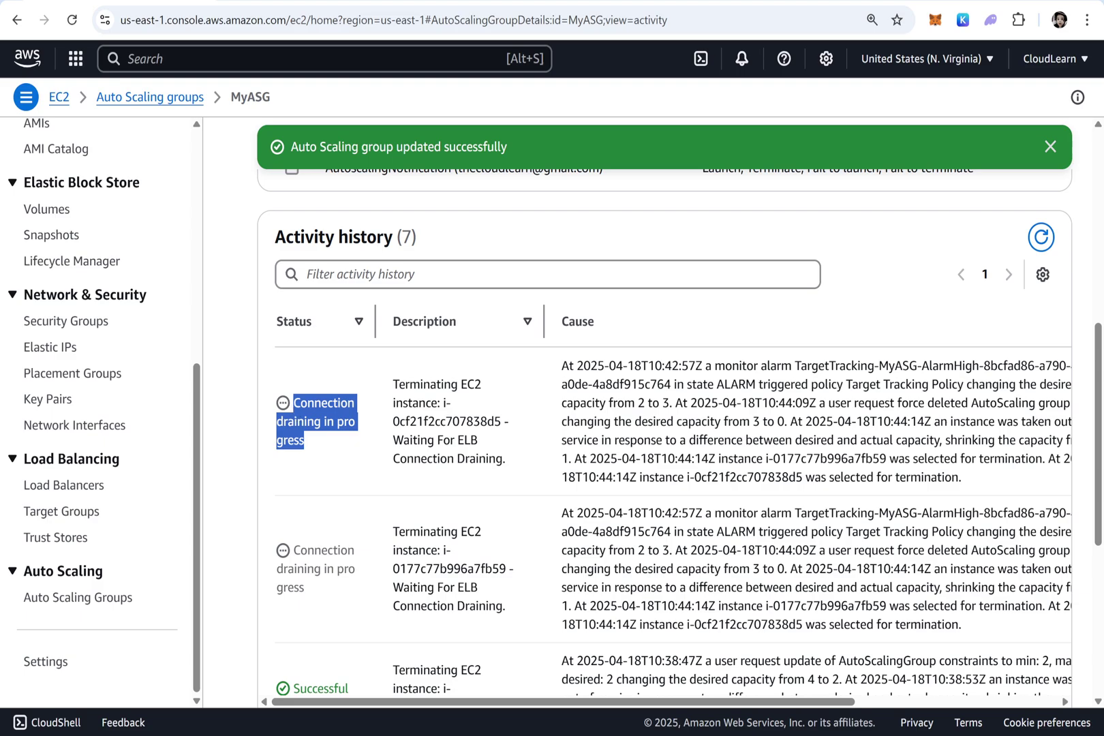
left_click_drag(312, 594, 283, 555)
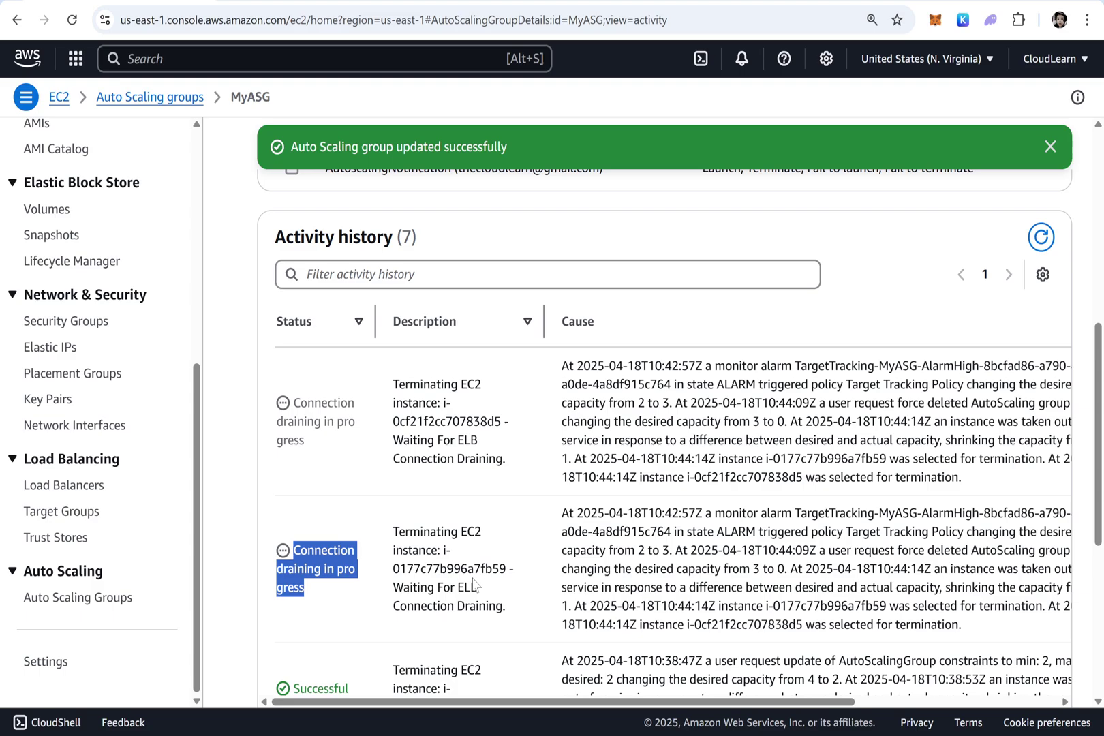
scroll(467, 583, "down", 4)
scroll(467, 584, "up", 1)
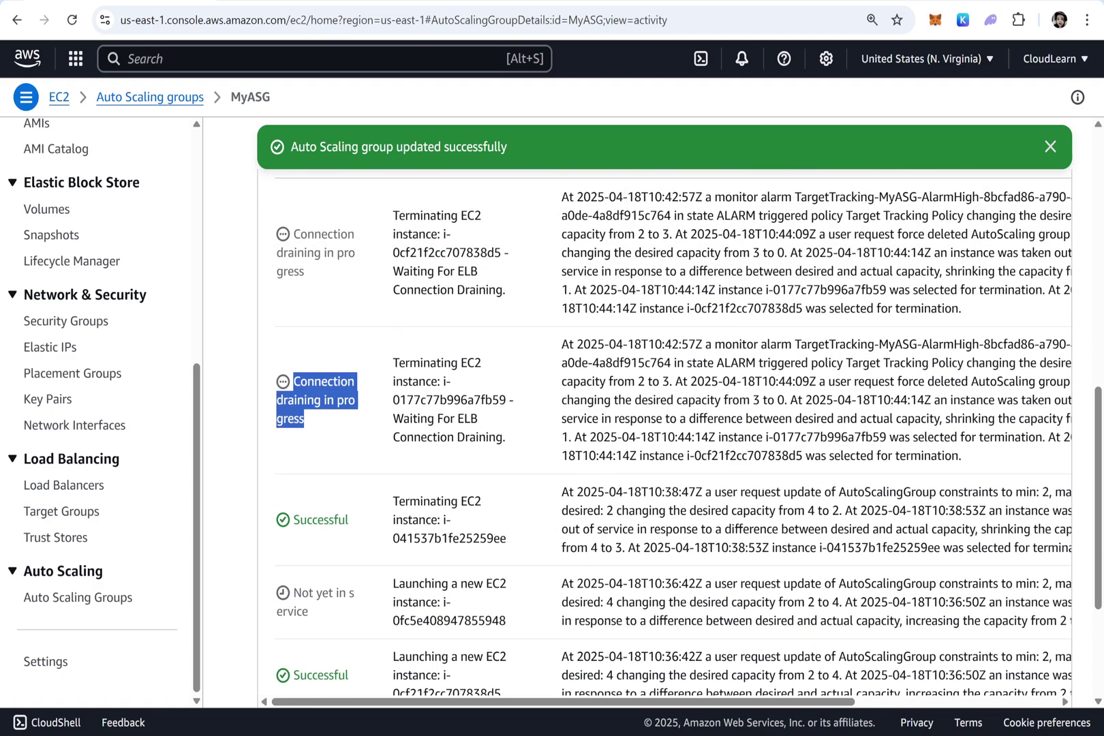
scroll(462, 563, "up", 2)
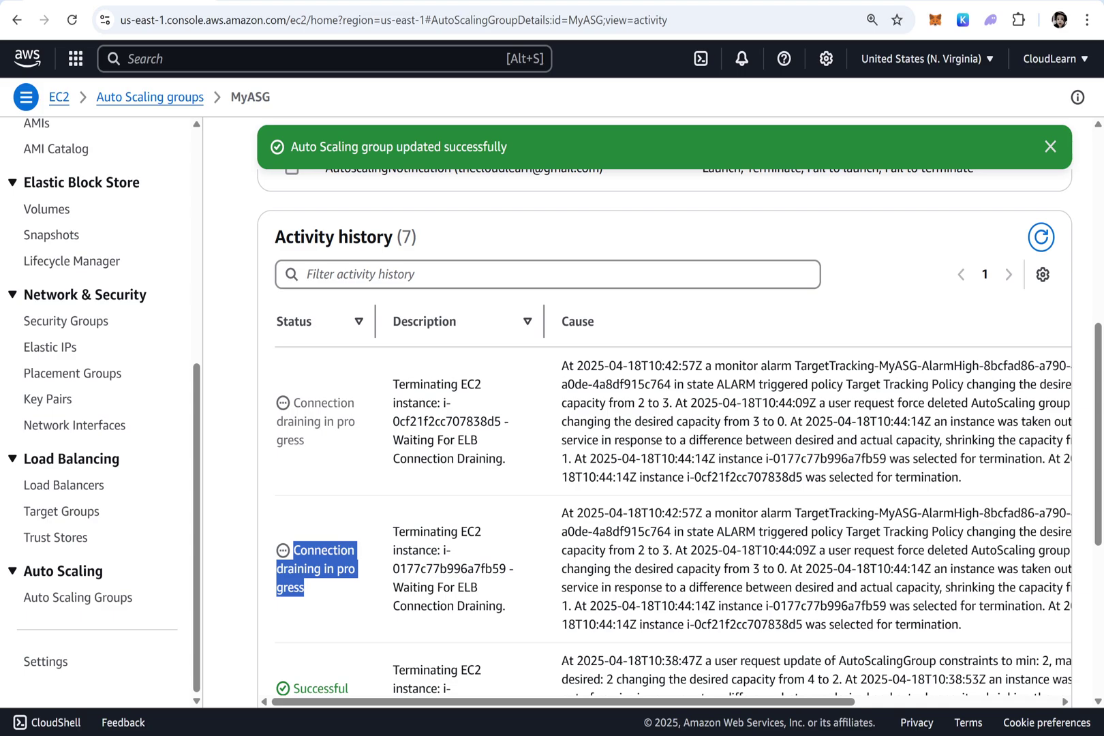
left_click(1040, 237)
scroll(639, 407, "up", 8)
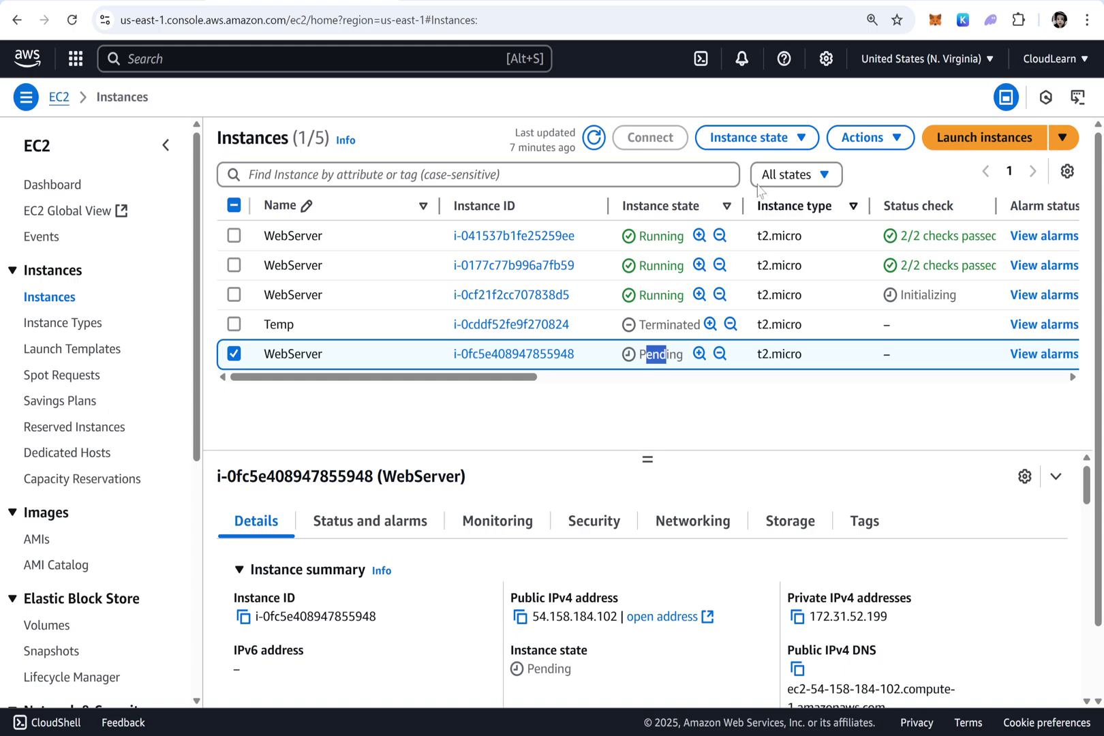
Refresh the instances list and check which WebServer instances are shutting down or terminated
left_click(594, 139)
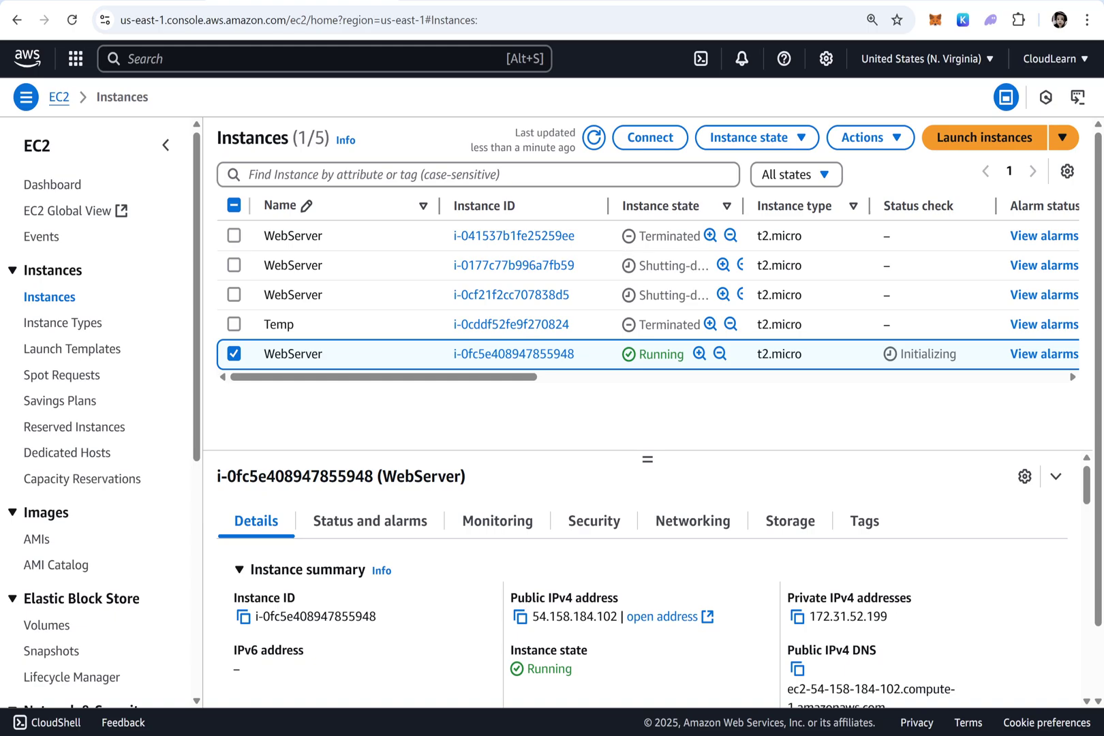
left_click_drag(660, 265, 659, 296)
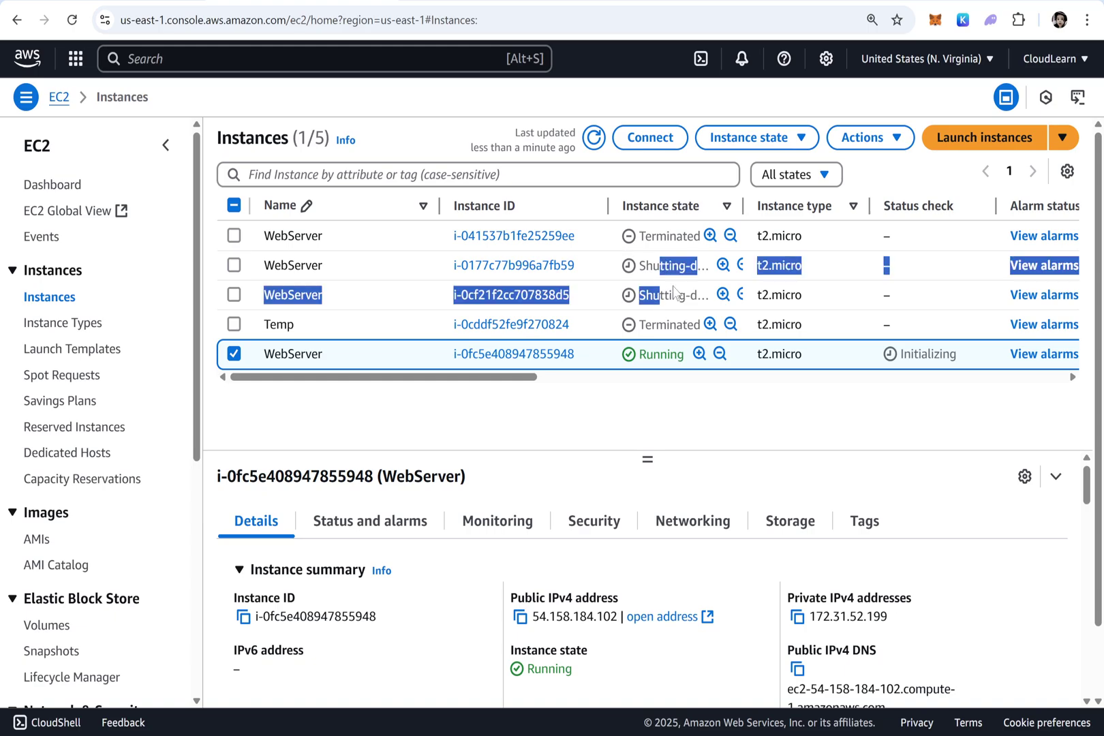
left_click(674, 293)
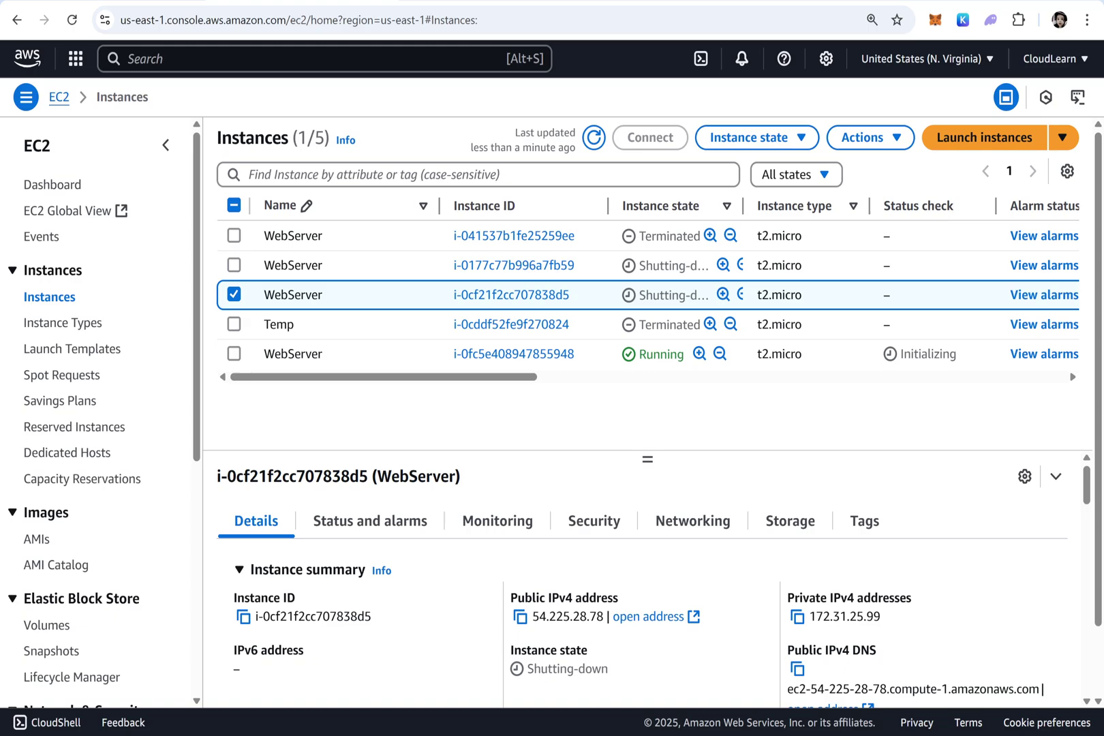
left_click(675, 354)
left_click(594, 138)
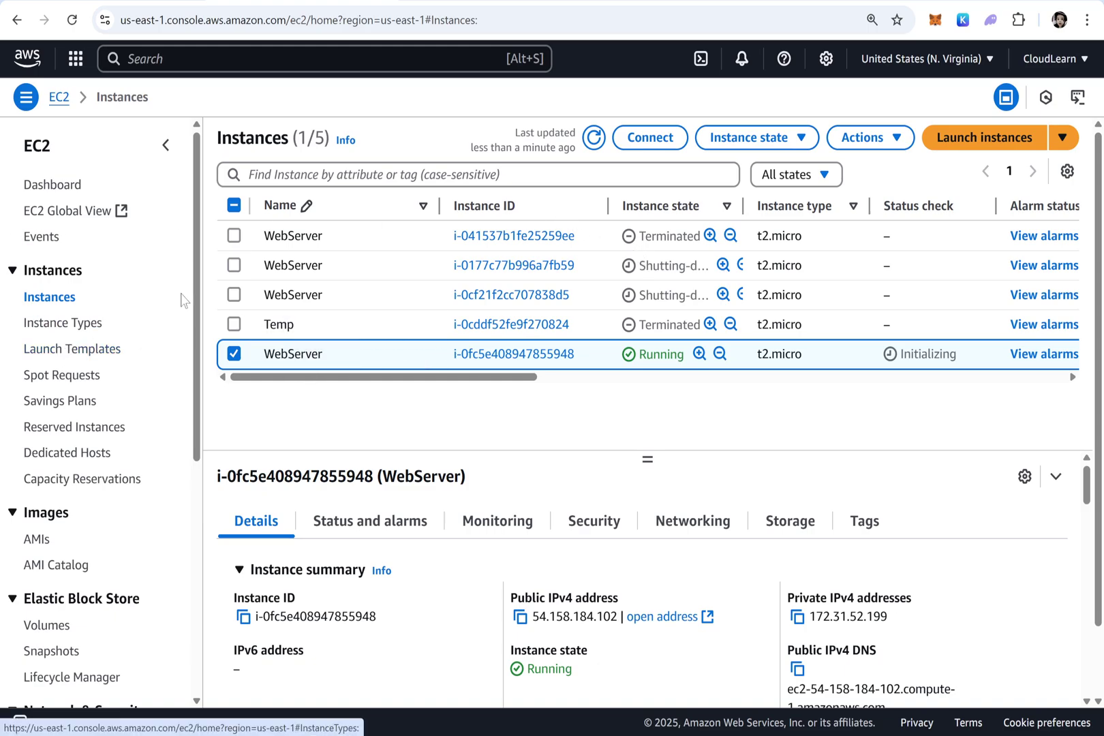
Delete the launch template Mylaunchtemplate, confirming with 'Delete'
left_click(62, 349)
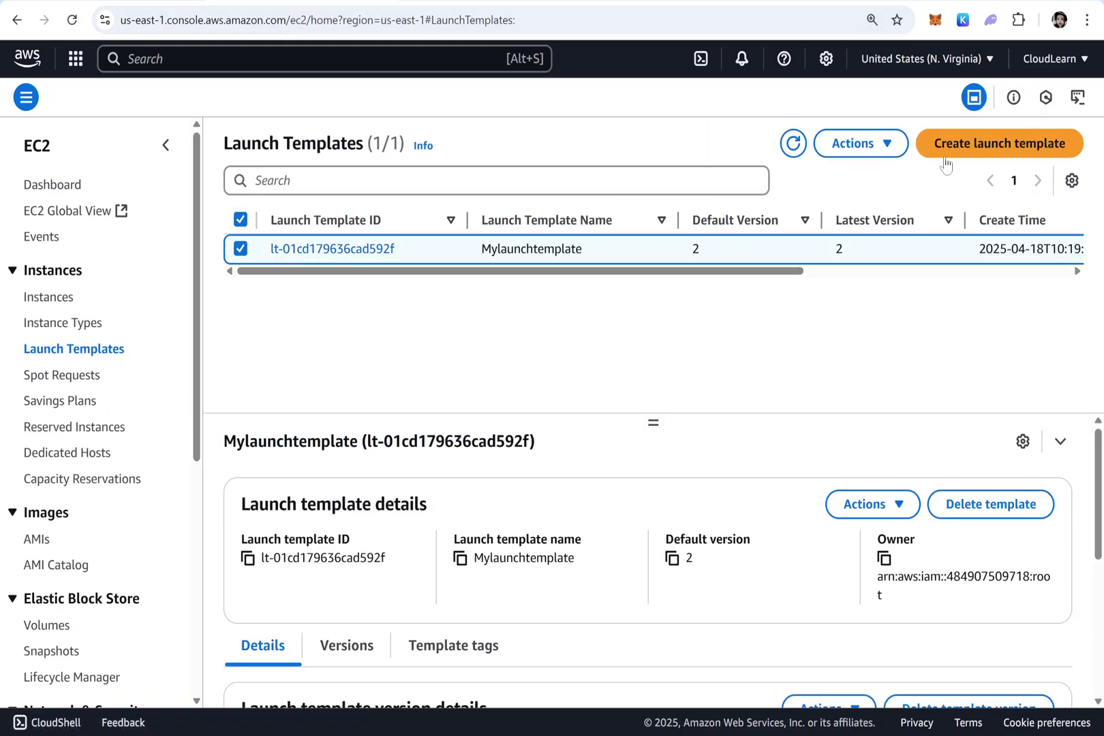
left_click(879, 144)
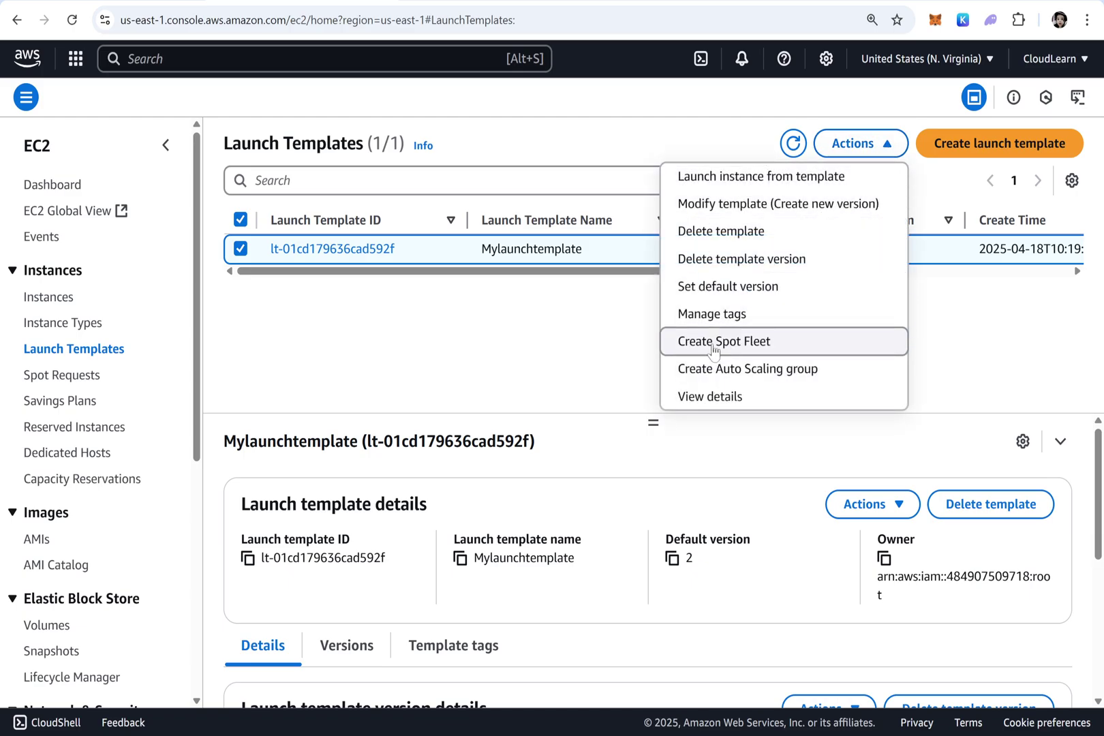
left_click(721, 231)
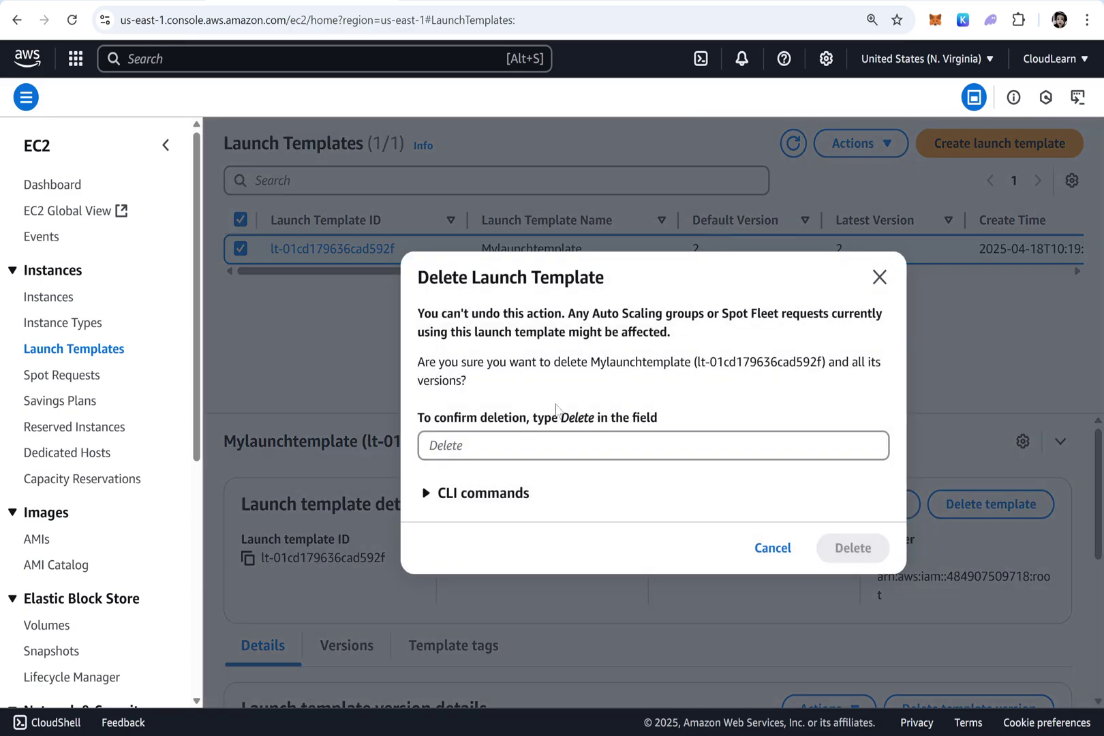
type("Delete")
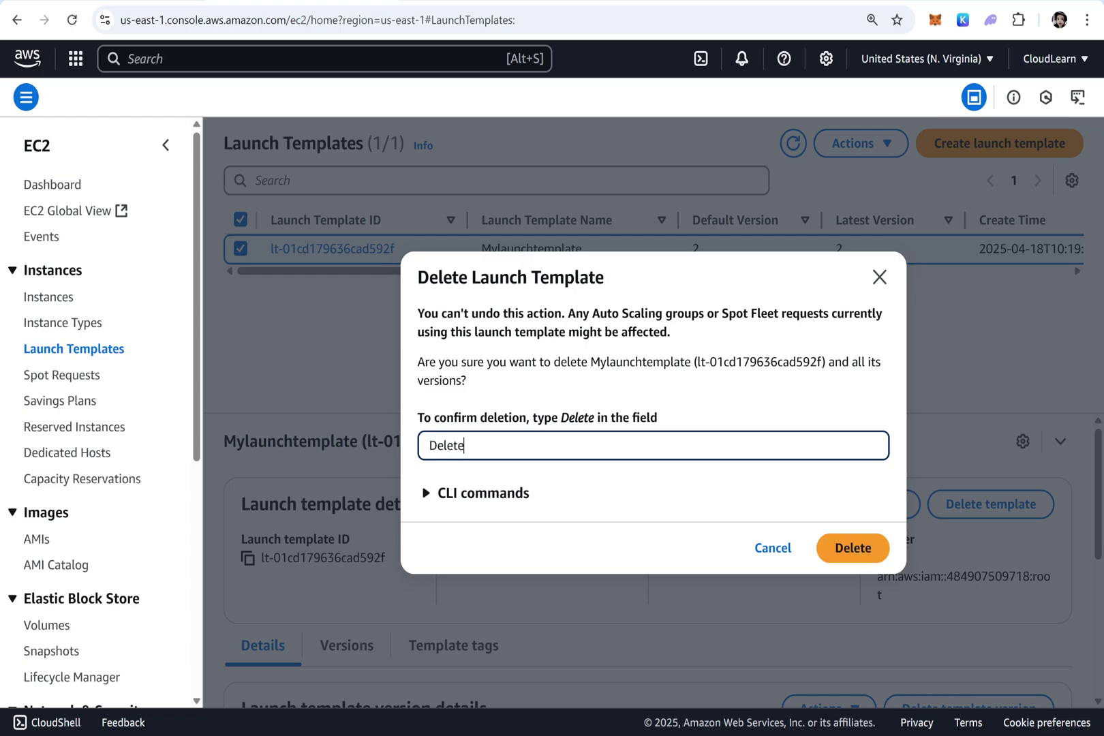
left_click(854, 548)
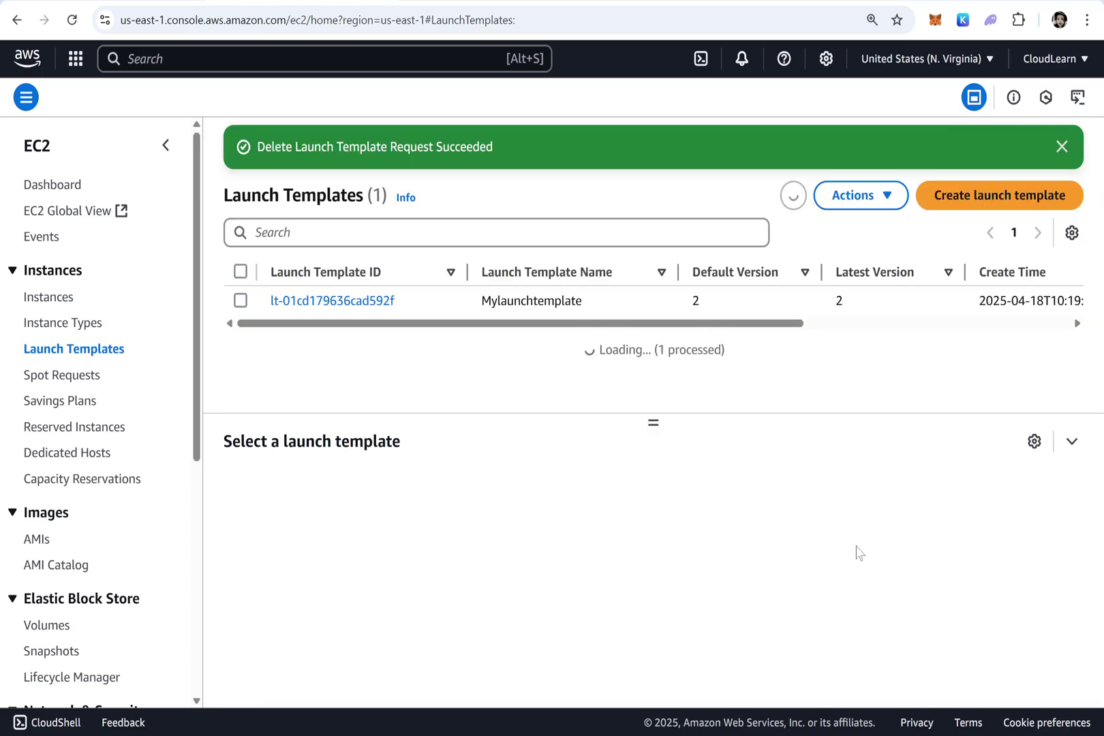
scroll(61, 443, "down", 6)
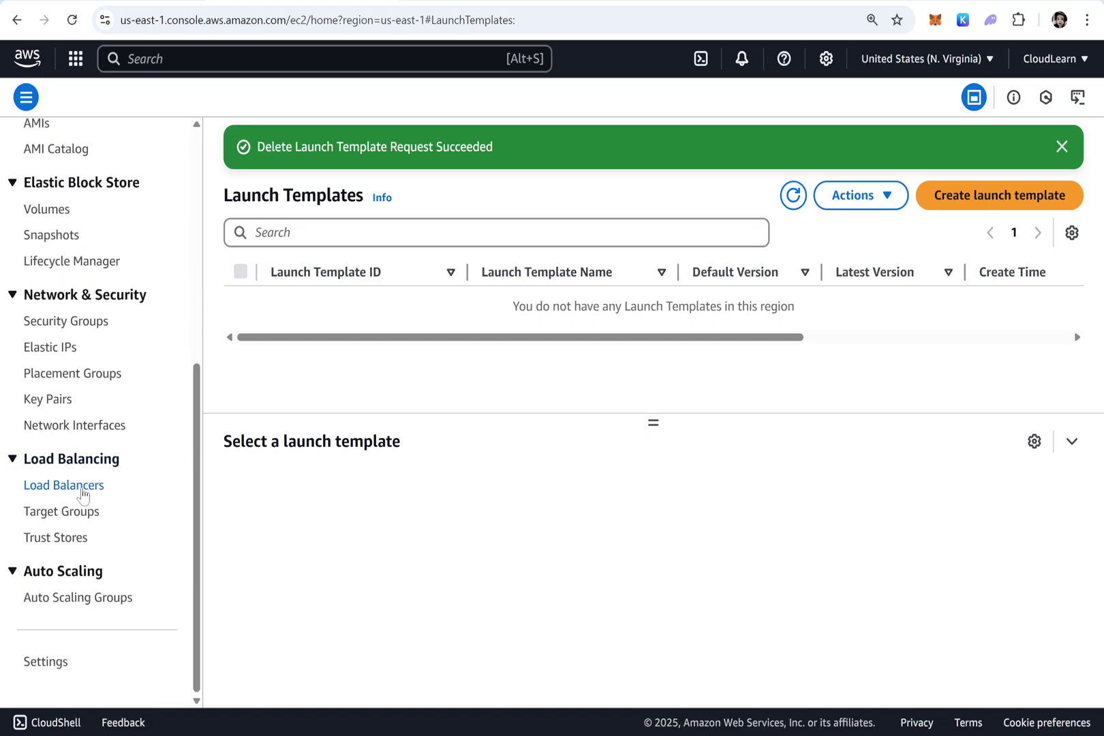
Permanently delete the MyALB load balancer, confirming with 'confirm'
left_click(71, 491)
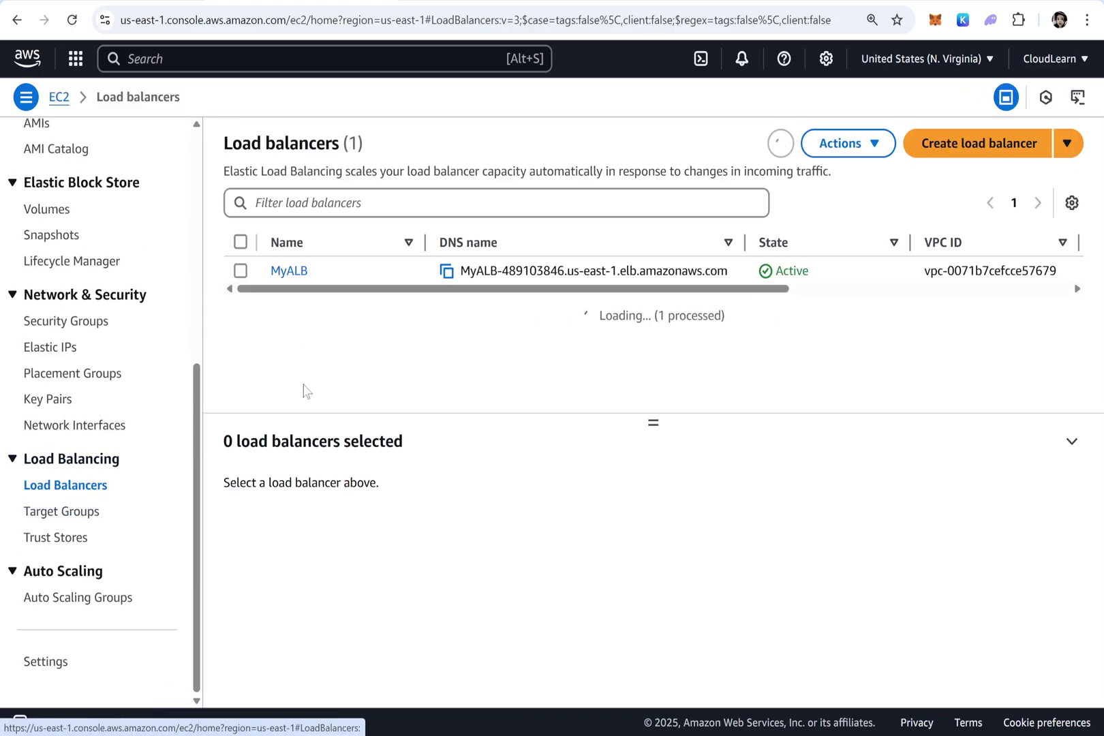
left_click(240, 271)
left_click(845, 143)
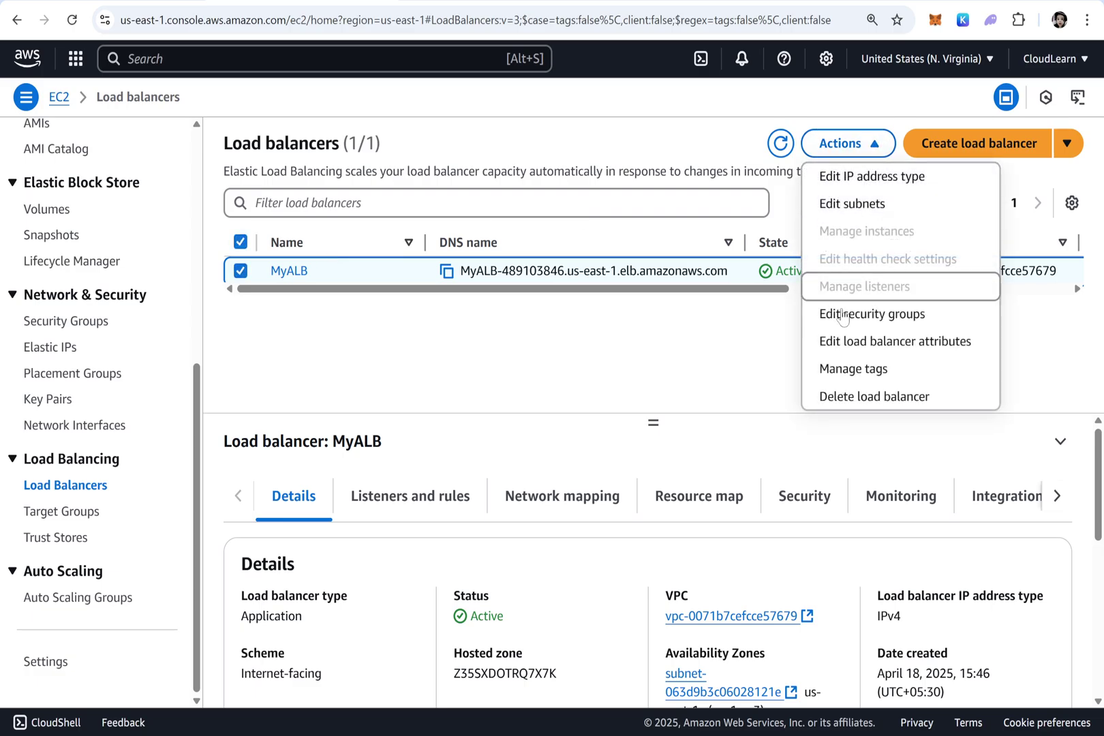
left_click(866, 397)
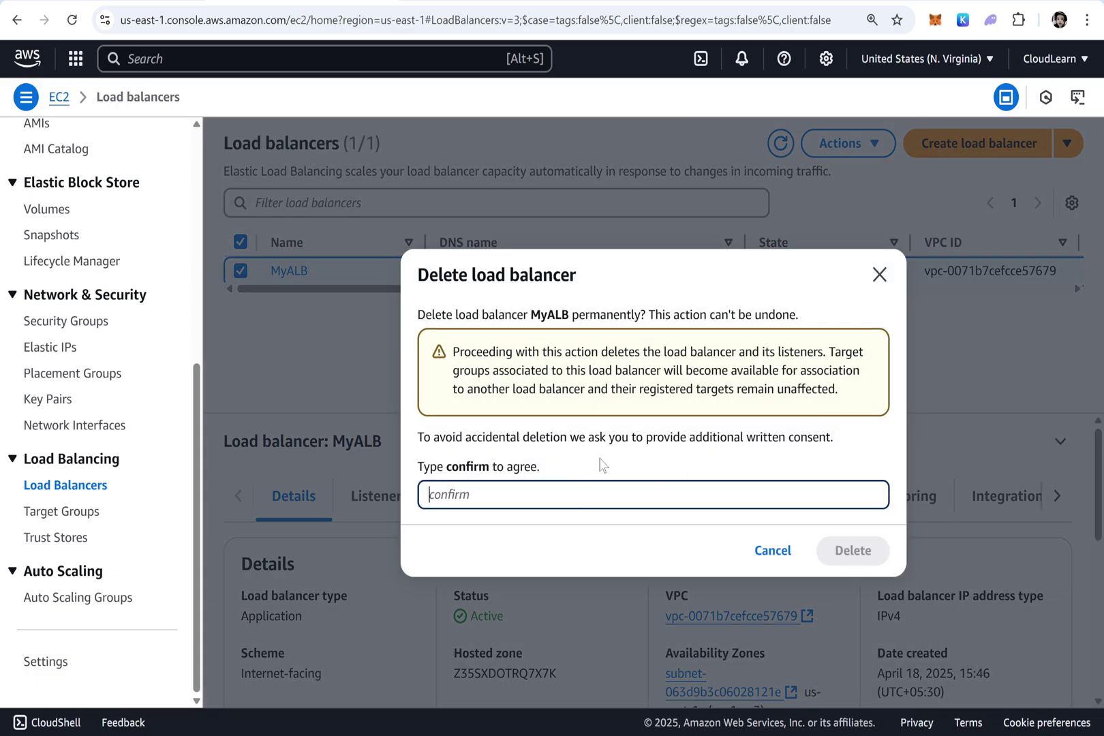
type("confirm")
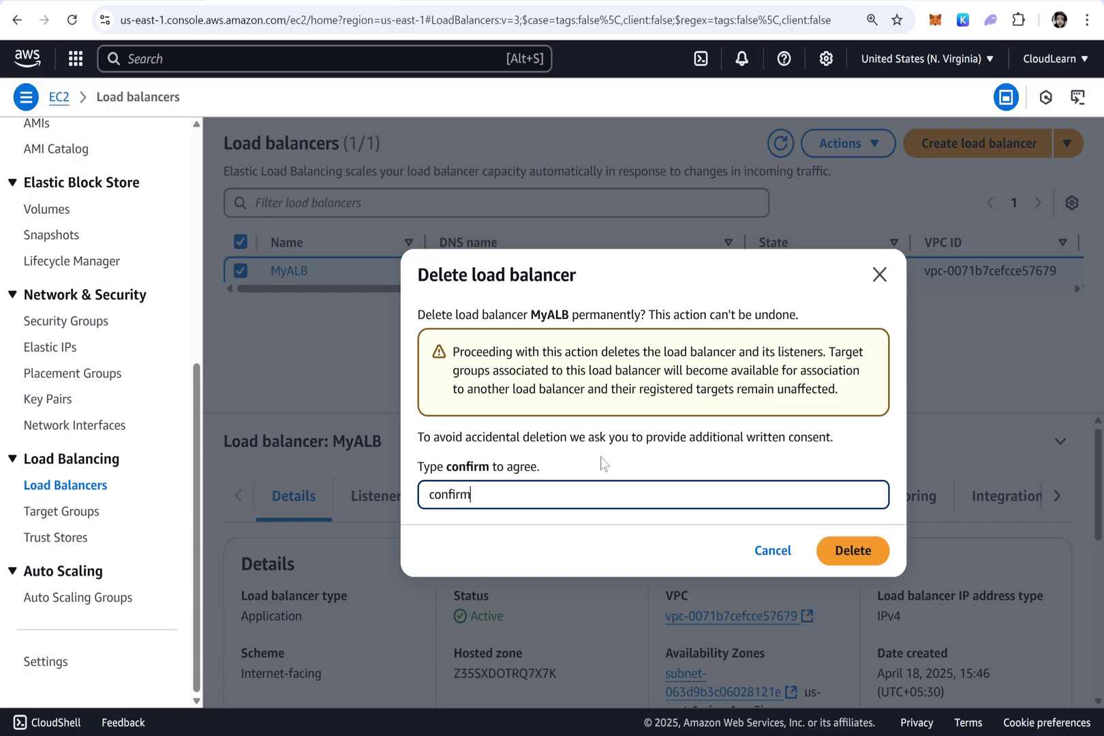
left_click(859, 560)
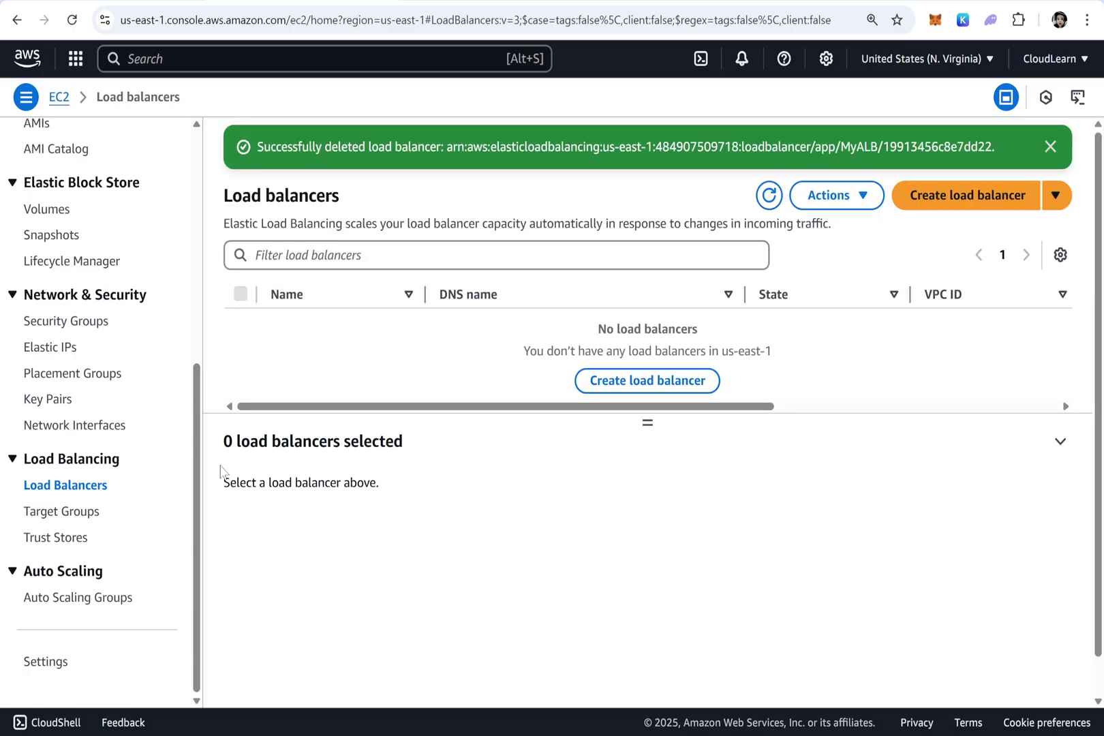
left_click(60, 513)
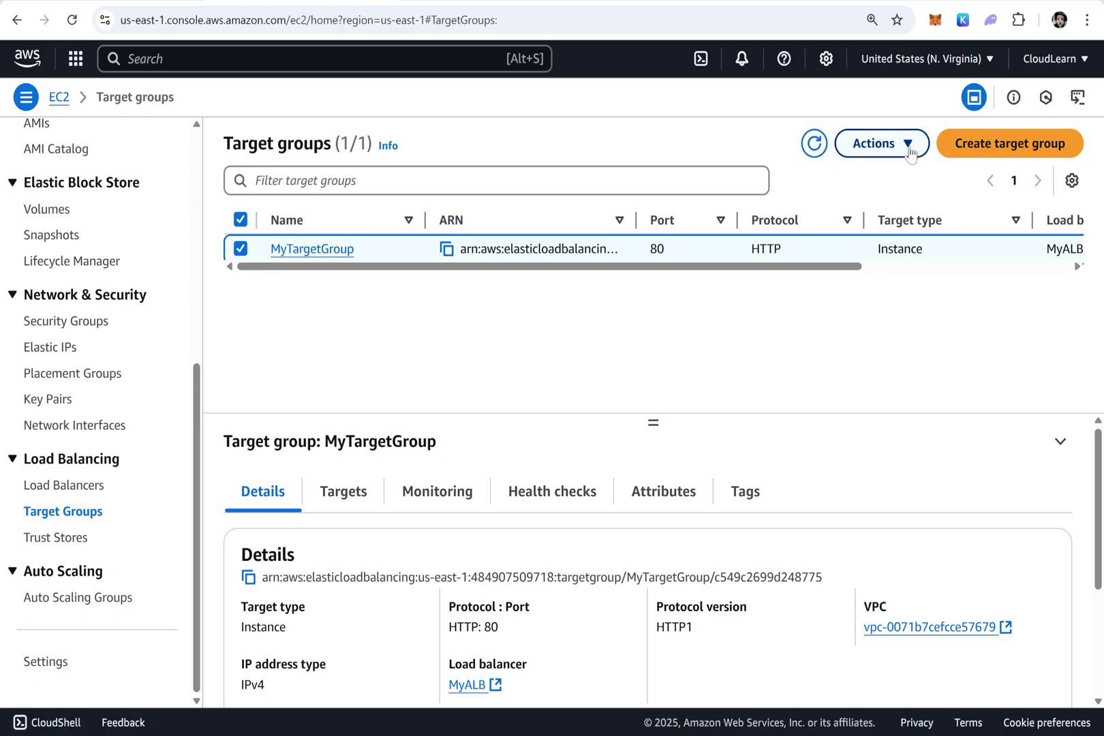
Delete MyTargetGroup and return to the EC2 Instances list
left_click(877, 144)
left_click(872, 177)
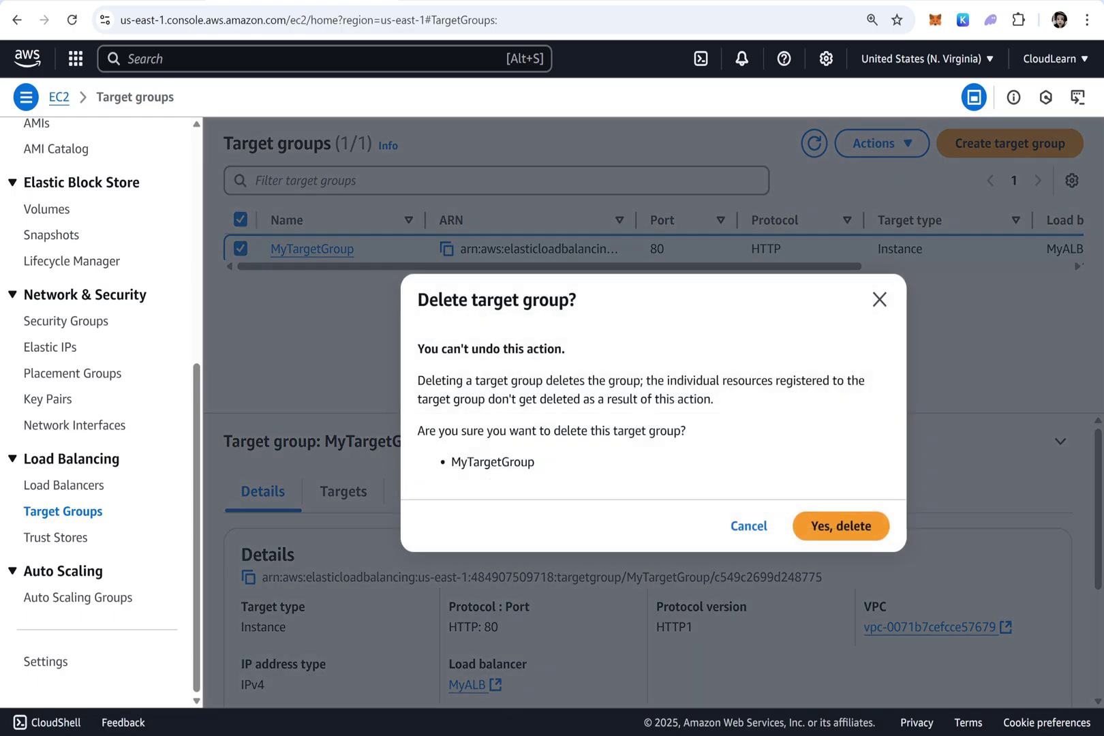
left_click(821, 524)
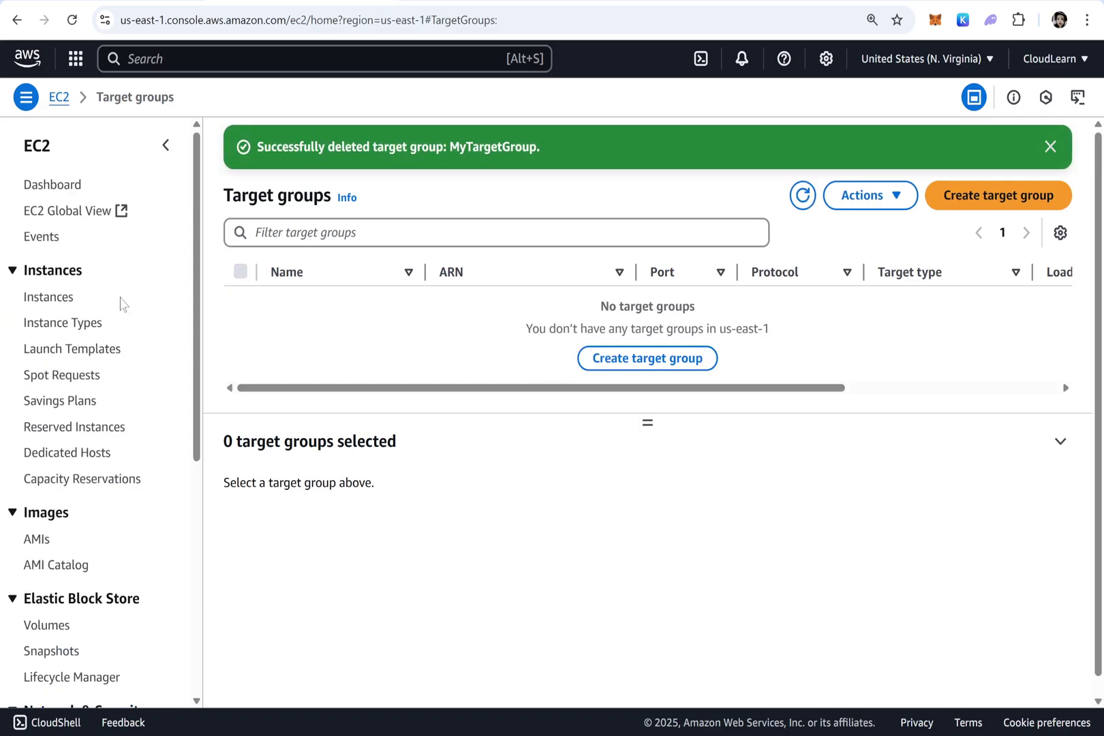
left_click(36, 299)
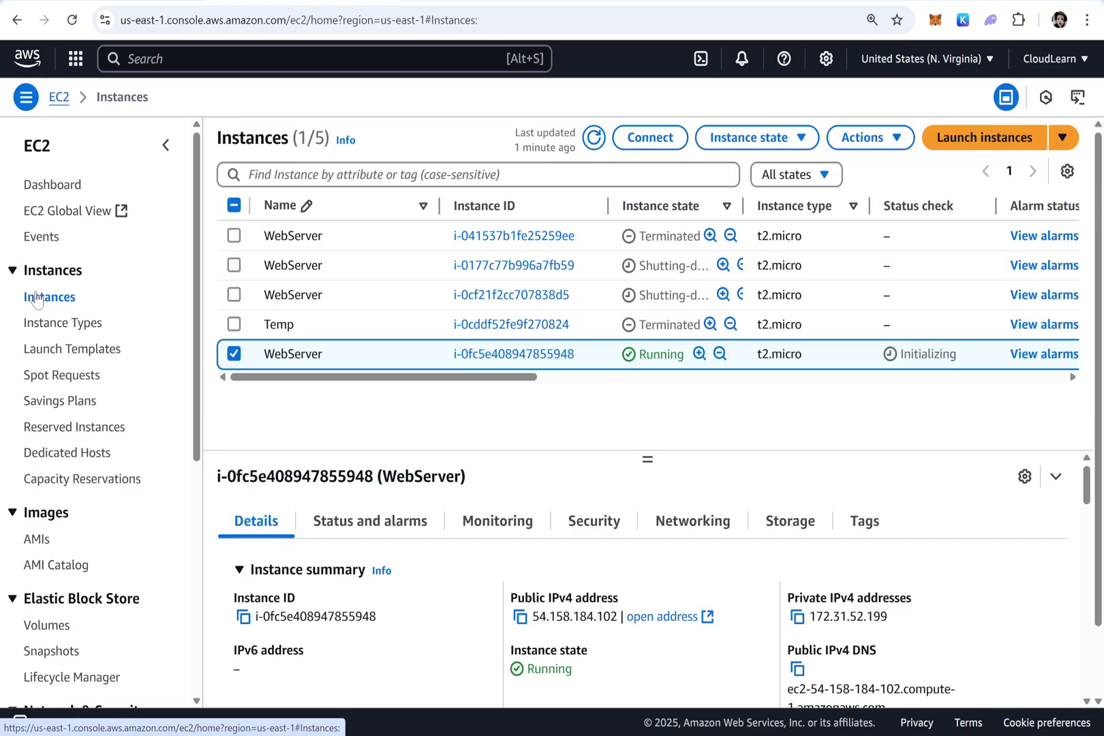
Refresh the instances list until the last WebServer shows shutting down, then maximize the browser window
left_click(595, 138)
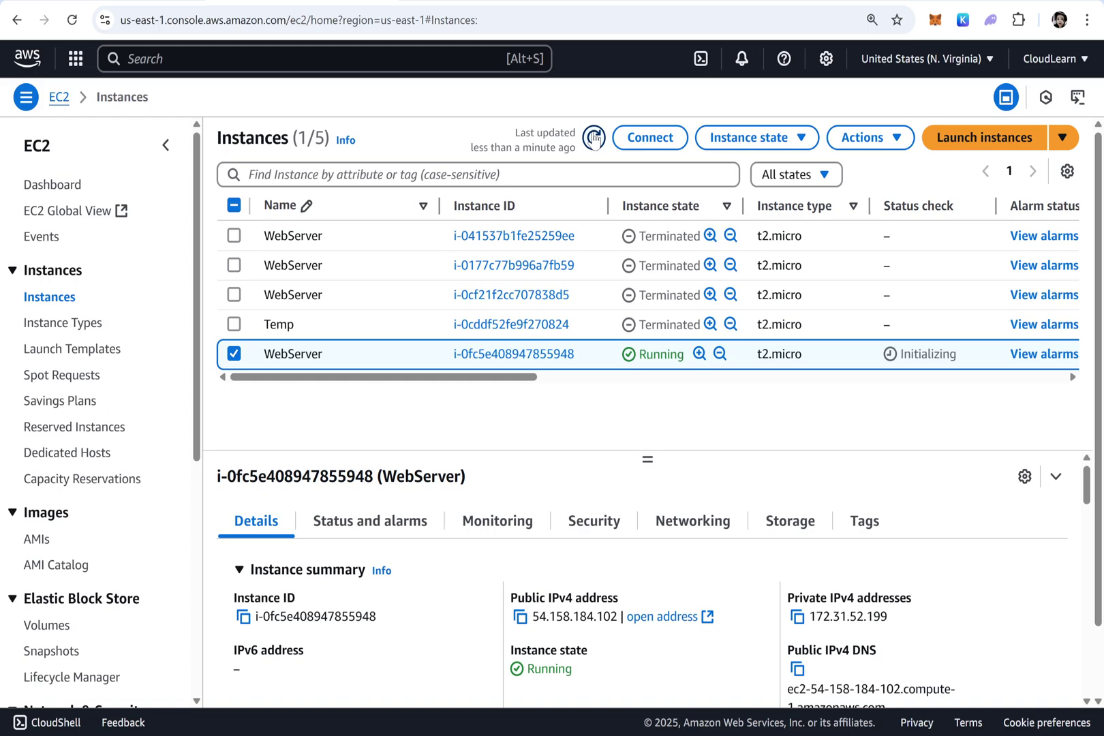
left_click(595, 138)
left_click(594, 139)
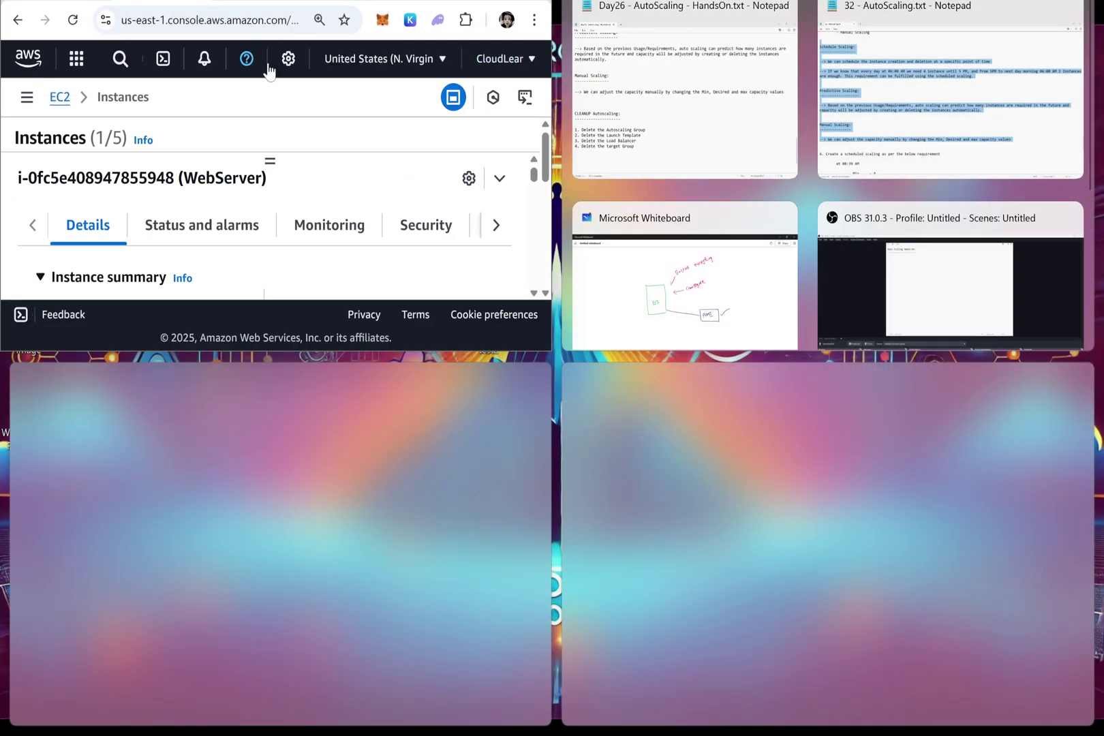
key("super+Up")
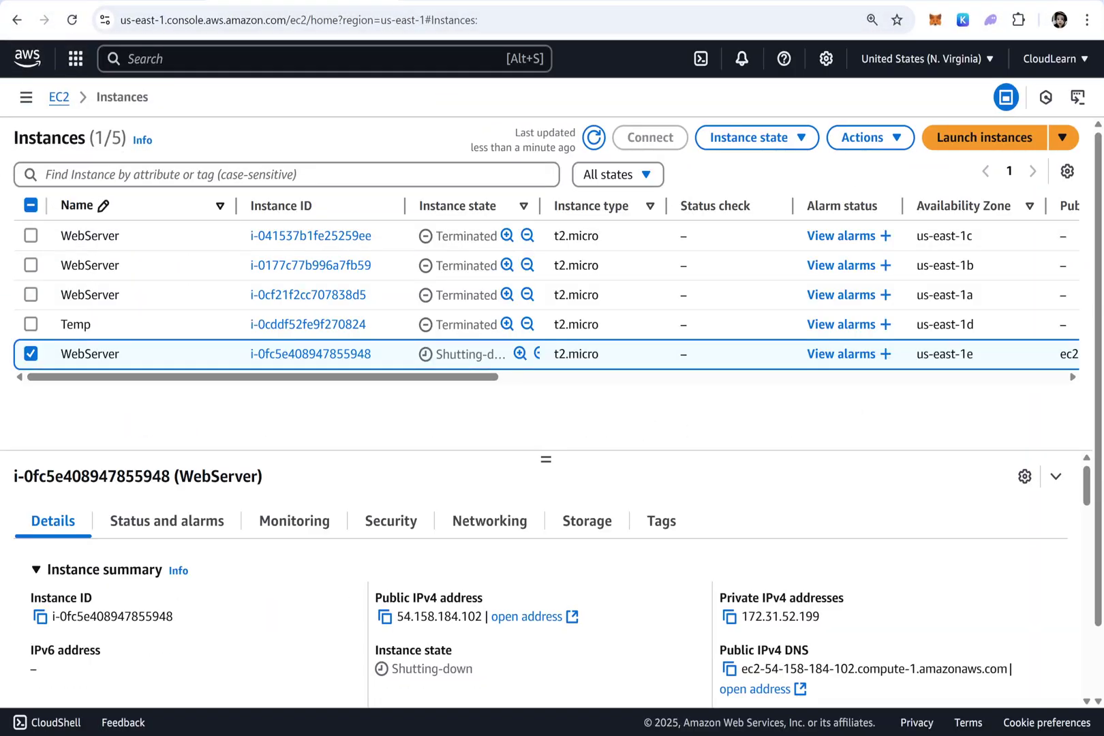